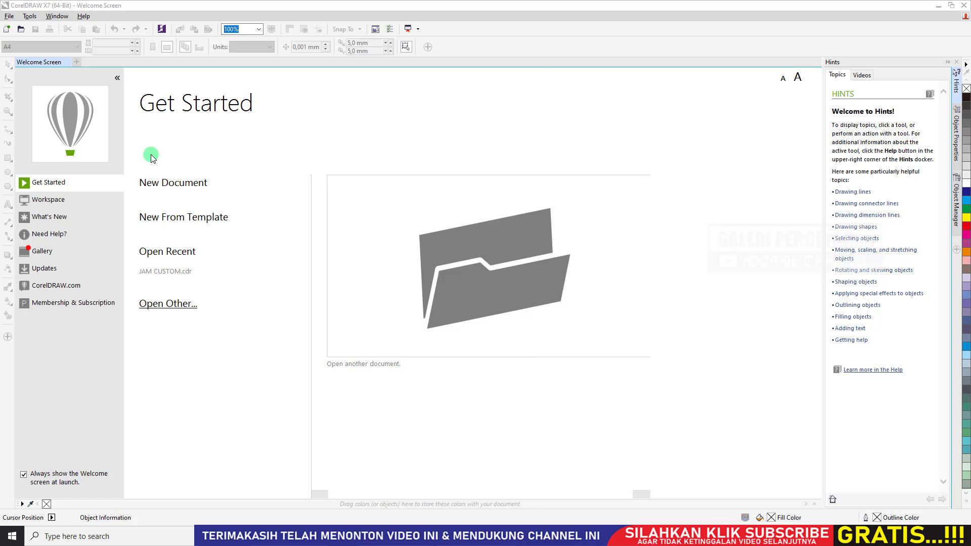
Step: Create a new A4 document with the default settings and close it again
left_click(180, 184)
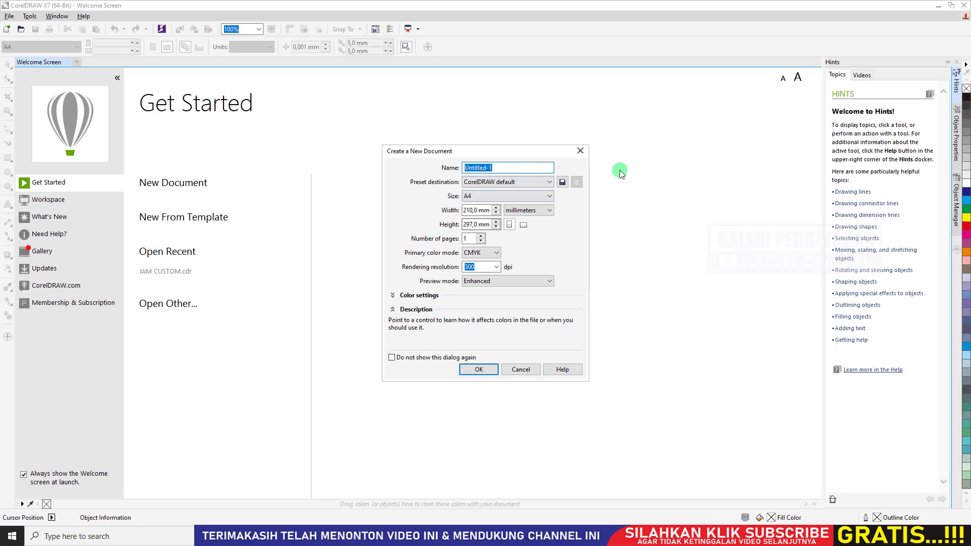
left_click(490, 368)
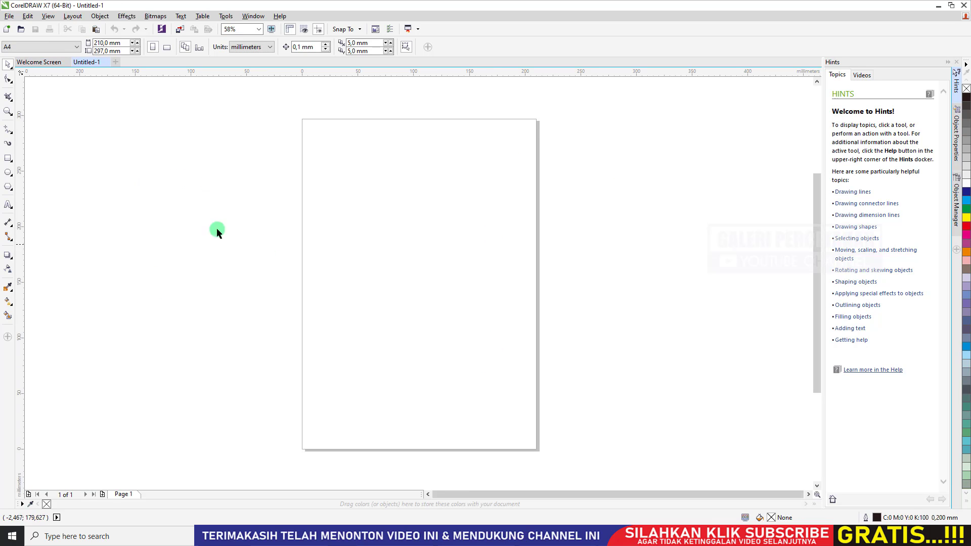
left_click(105, 63)
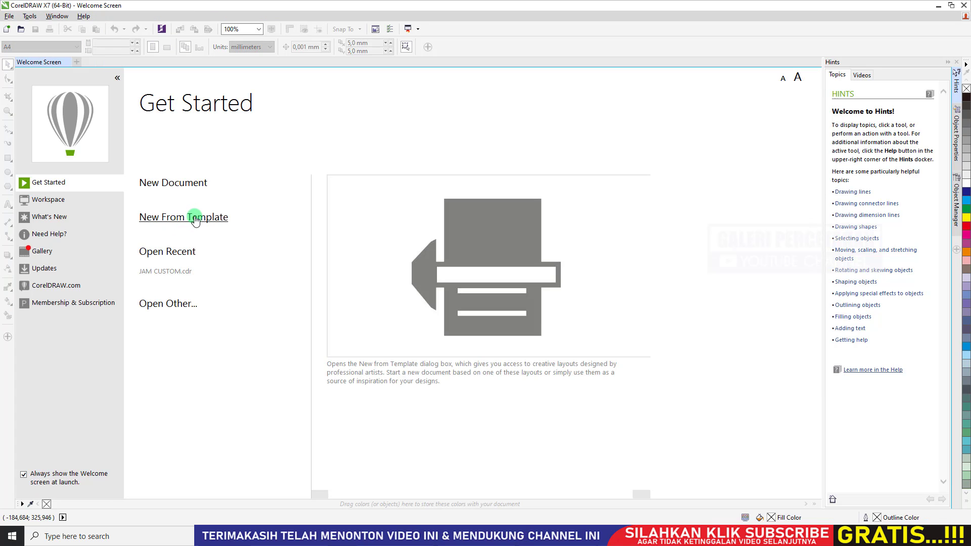
Step: Look through the New From Template dialog and the drawings in the Documents folder, closing both dialogs without opening anything
left_click(194, 217)
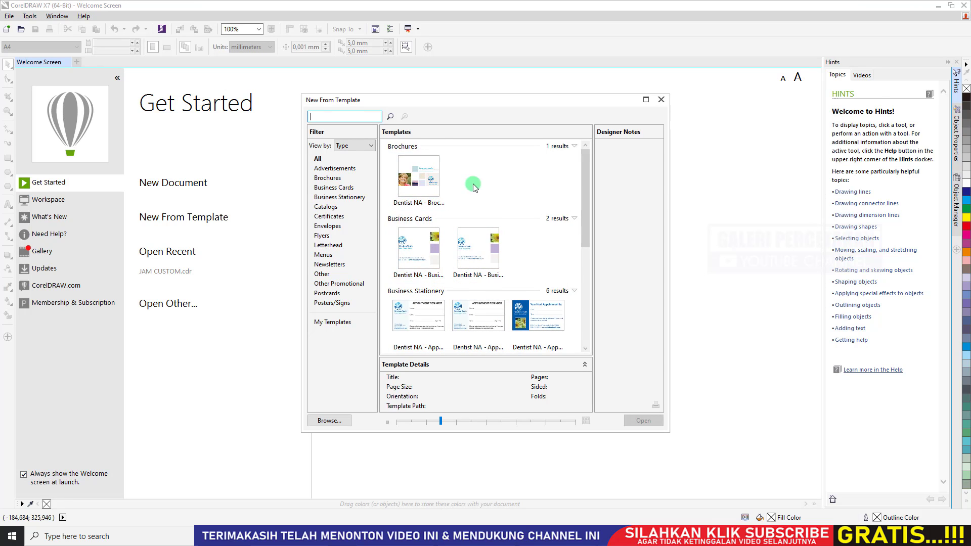
left_click(661, 100)
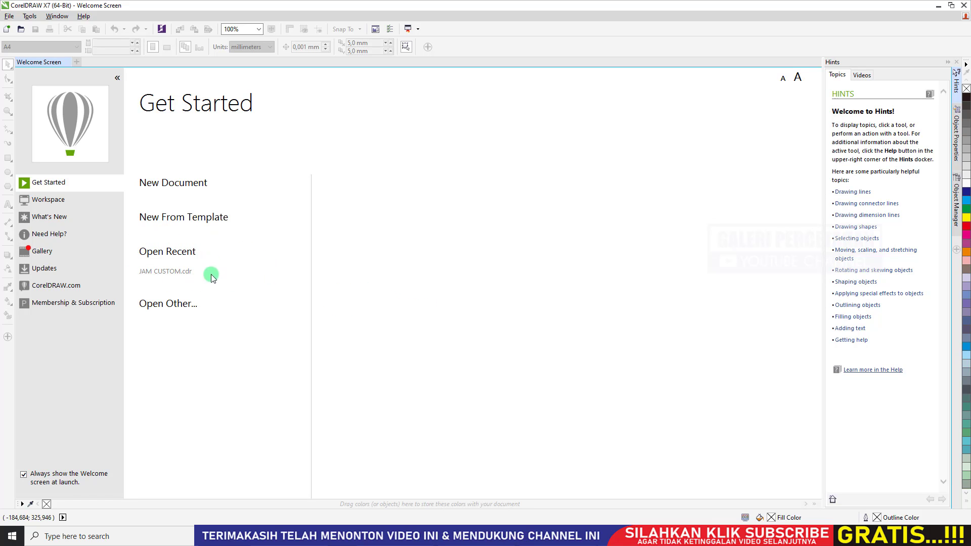
left_click(183, 307)
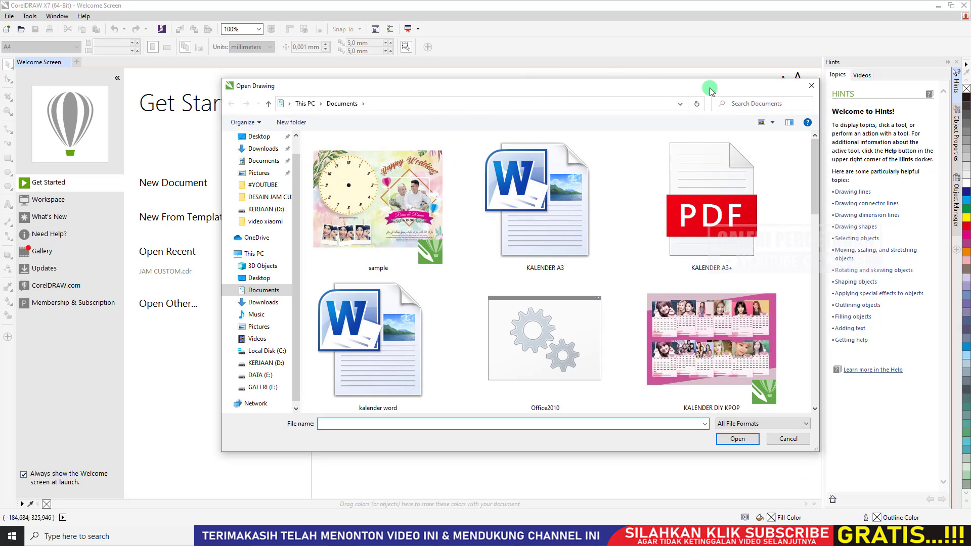
left_click_drag(812, 163, 813, 259)
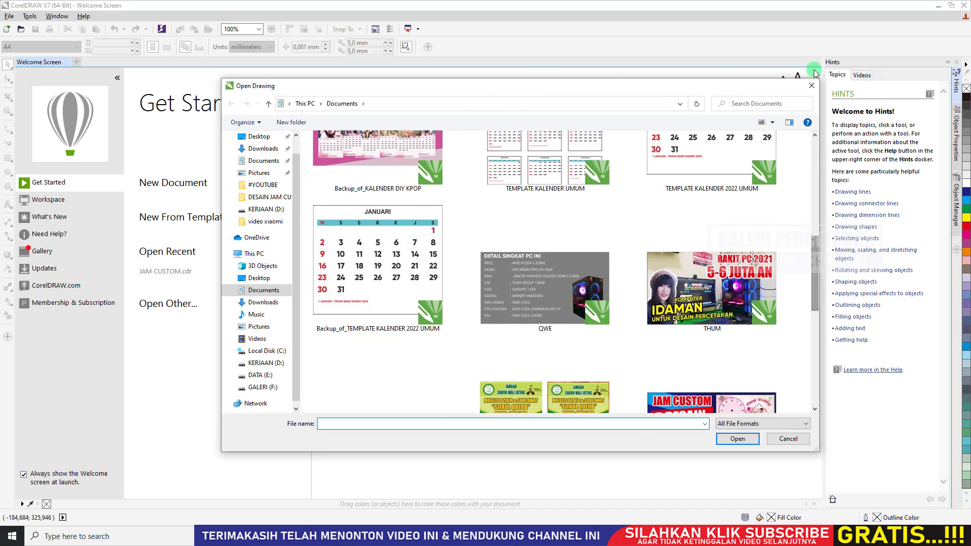
left_click(812, 86)
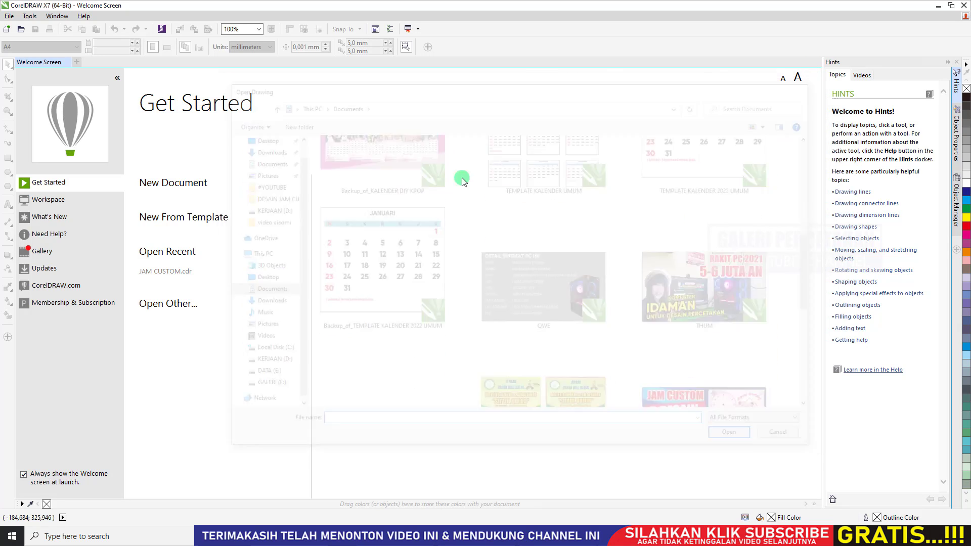
Step: Begin a new document and name it Belajar coreldraw
left_click(189, 188)
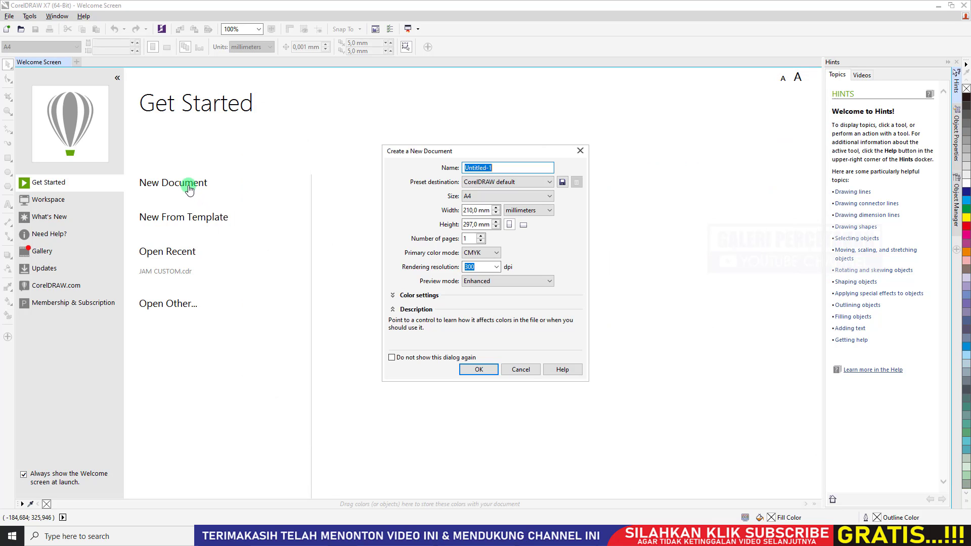
left_click_drag(494, 156, 492, 133)
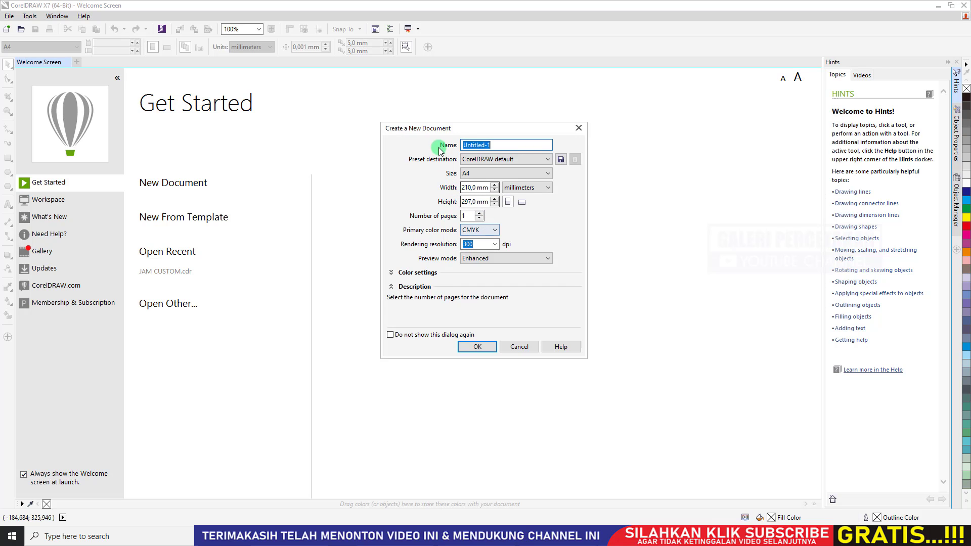
left_click_drag(445, 131, 421, 115)
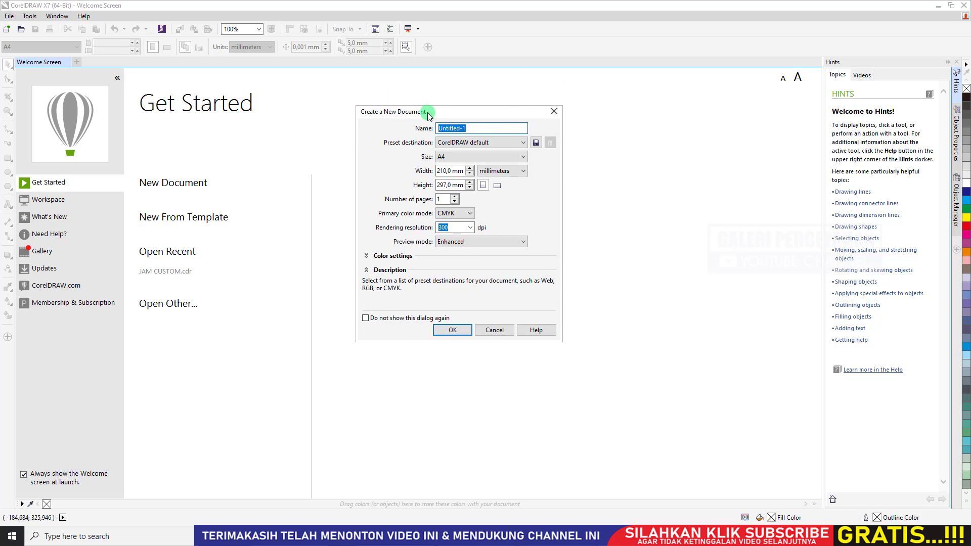
left_click(367, 319)
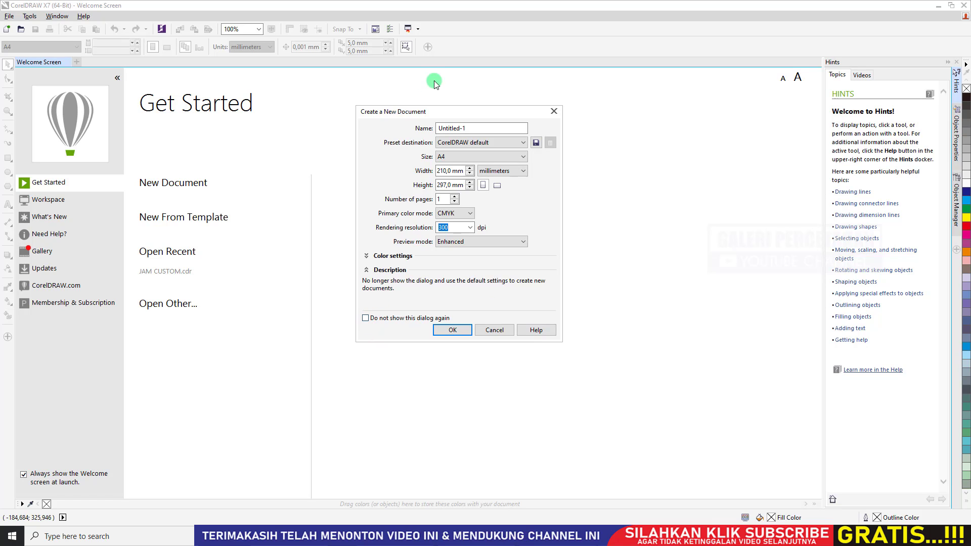
left_click_drag(429, 110, 431, 129)
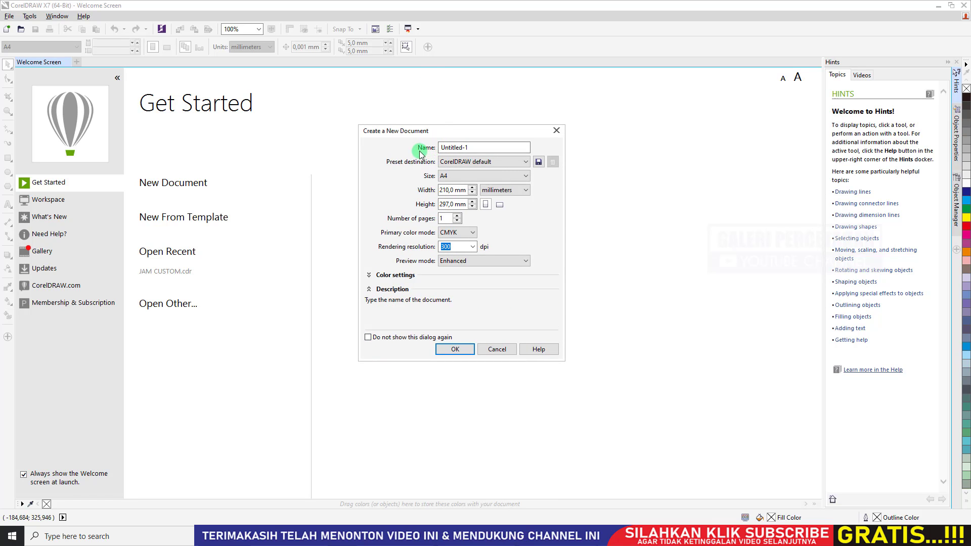
left_click(502, 149)
left_click_drag(502, 149, 375, 148)
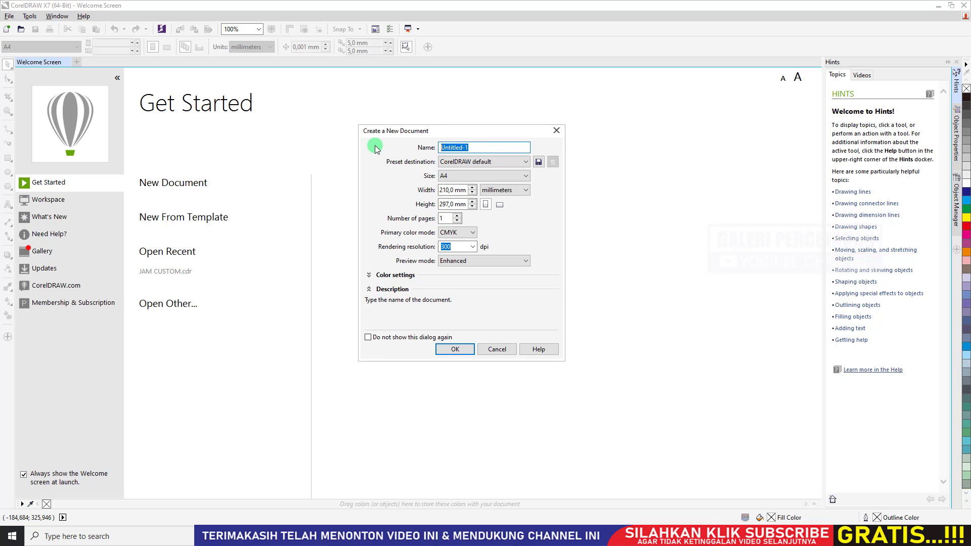
type("Belajar coreldraw")
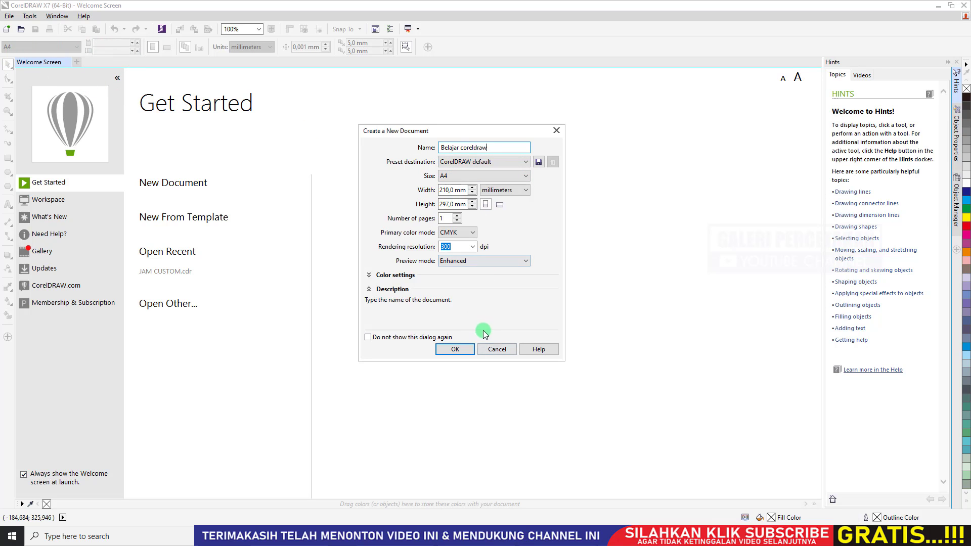
Step: Review the new document's size, unit, page count and primary color mode options, keeping A4, millimeters and CMYK
left_click(472, 176)
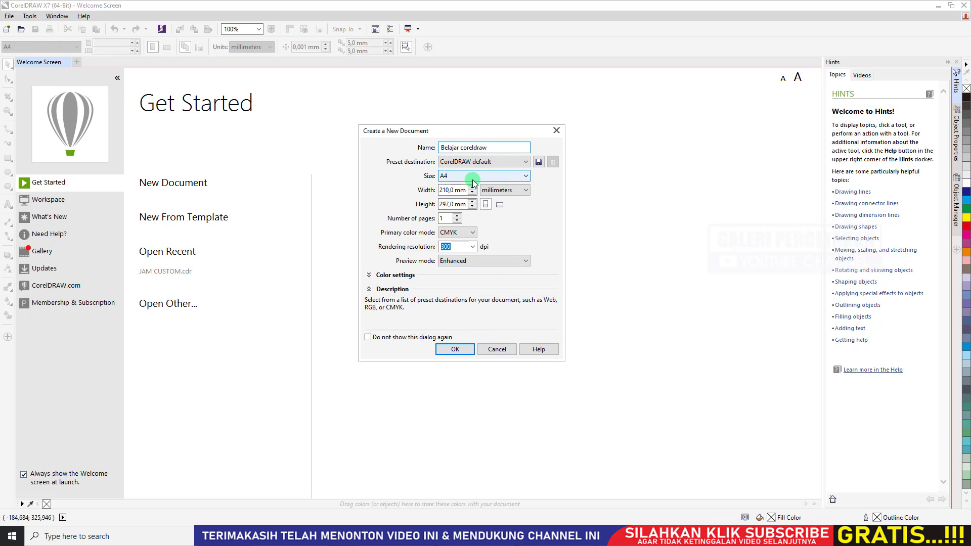
left_click(498, 188)
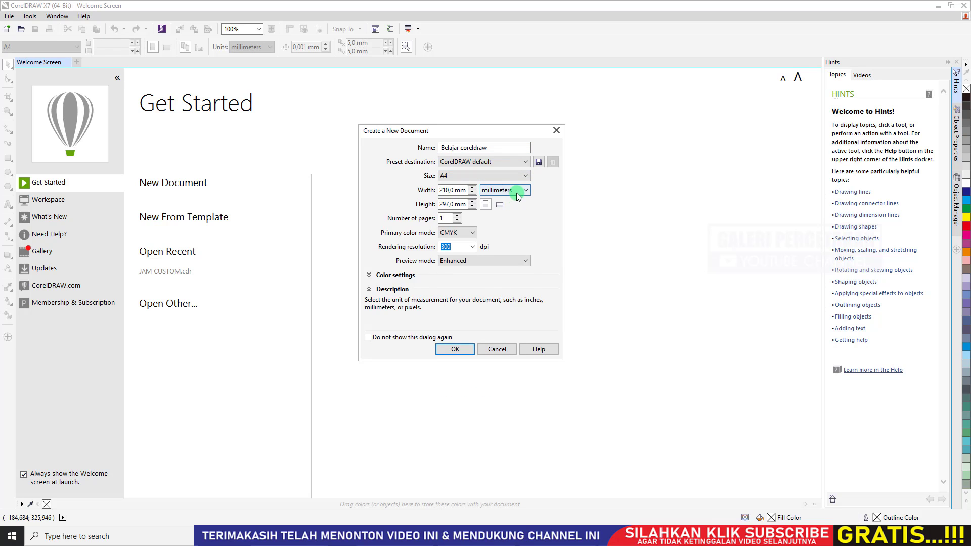
left_click(518, 194)
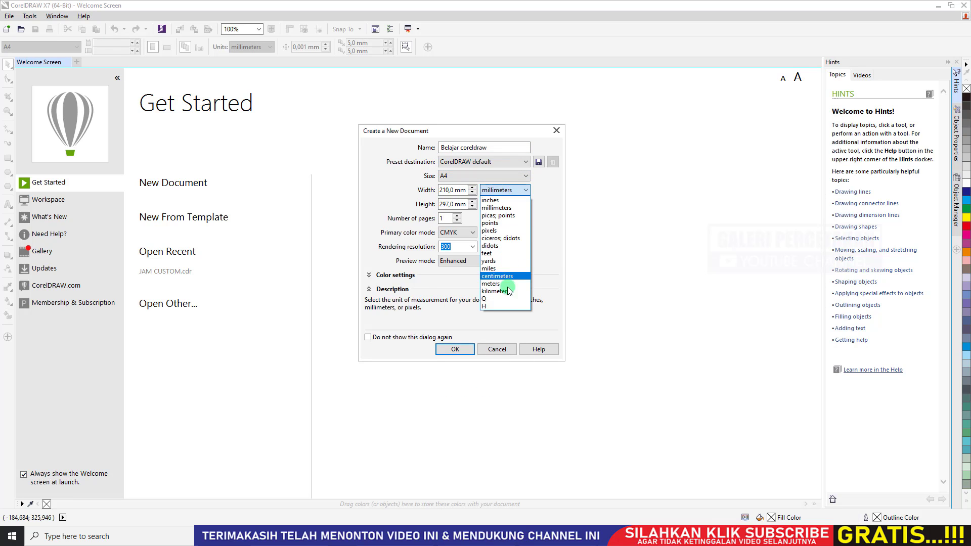
left_click(514, 208)
left_click(444, 219)
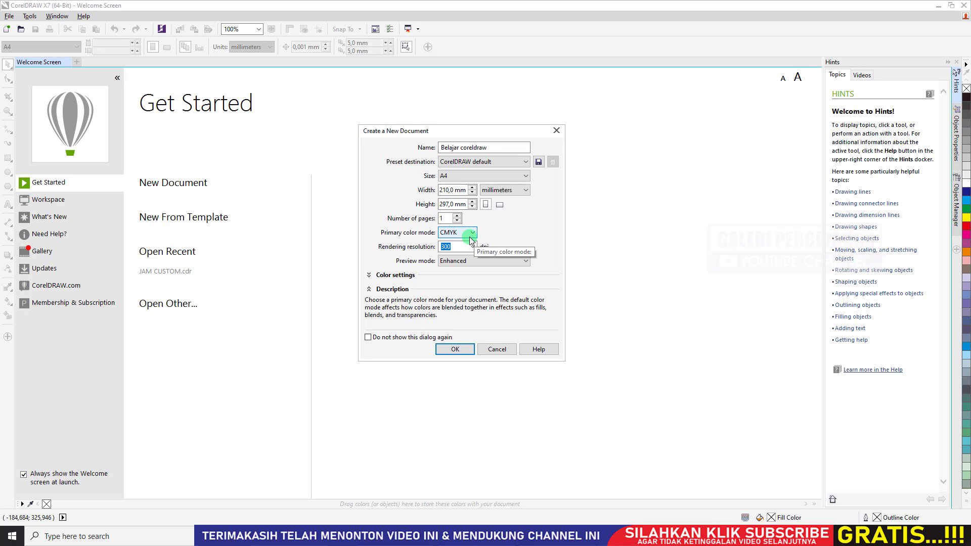
left_click(470, 236)
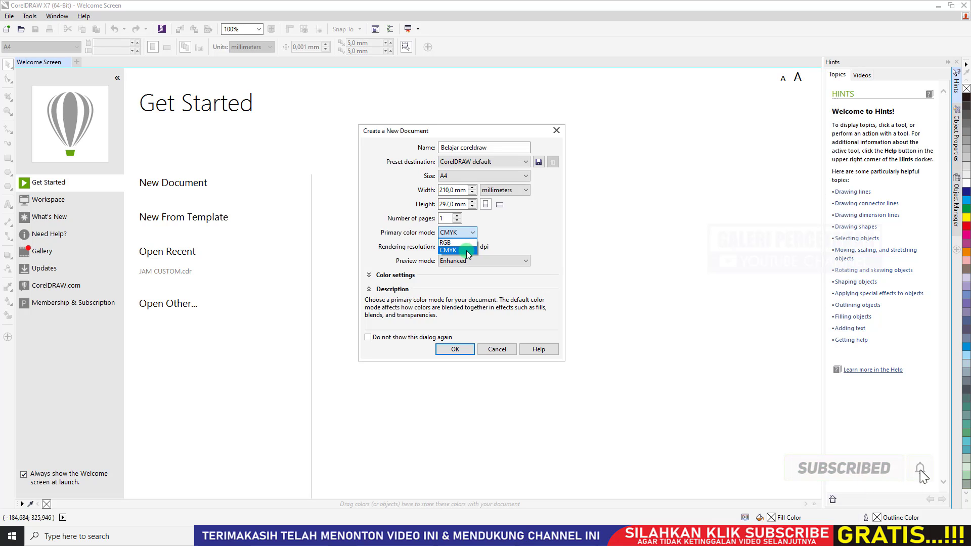
left_click(490, 230)
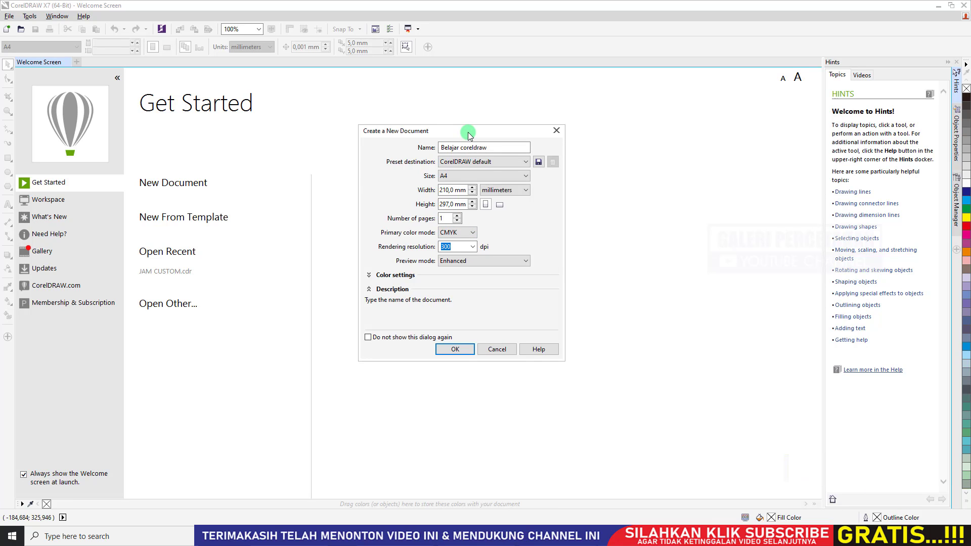
left_click_drag(469, 134, 487, 131)
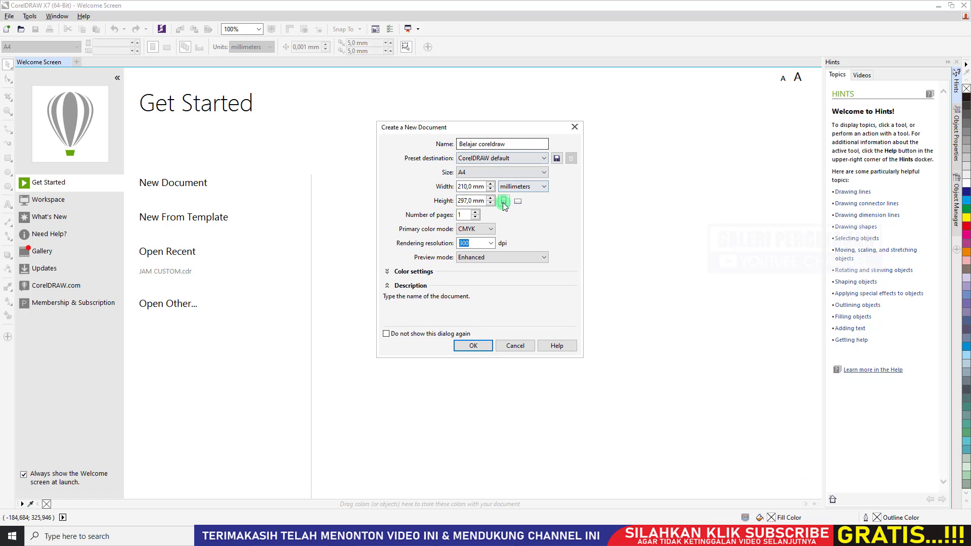
left_click(489, 229)
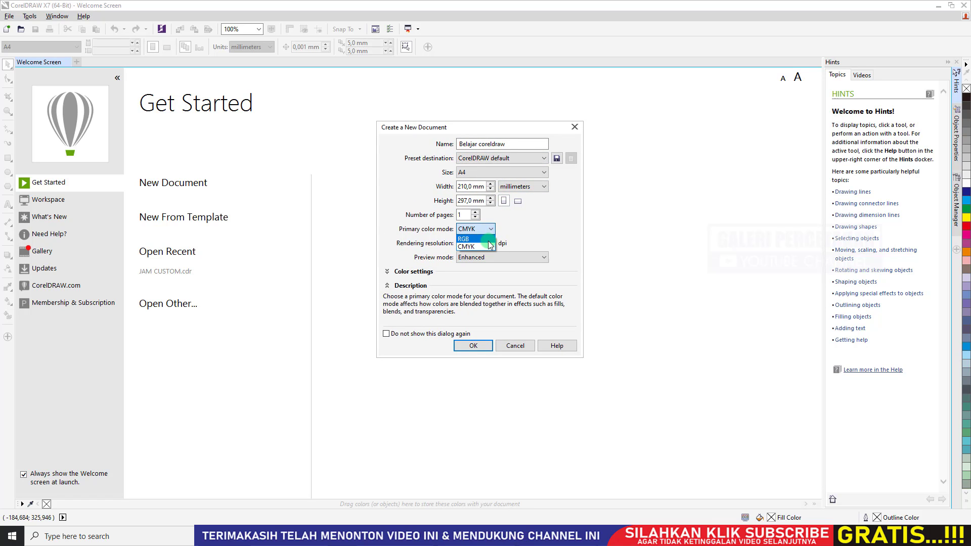
left_click(490, 230)
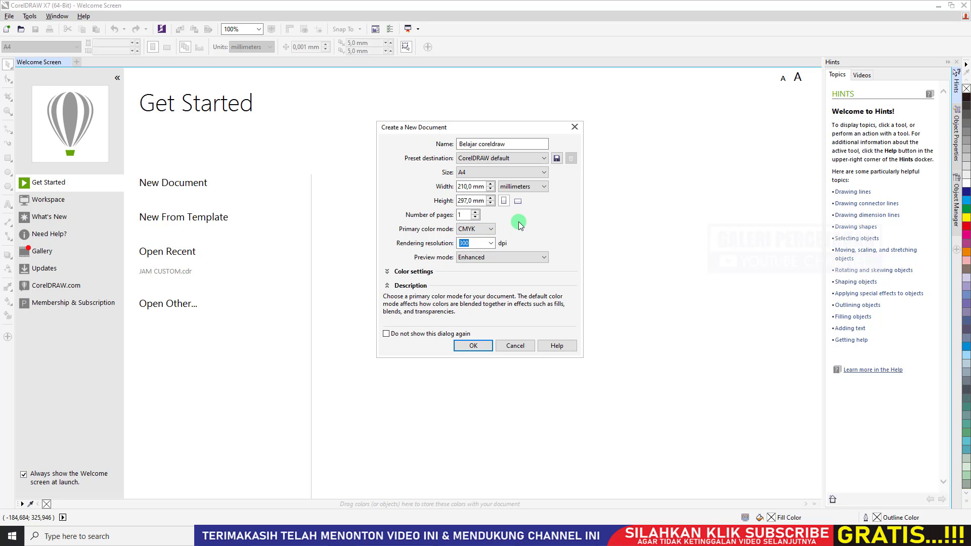
left_click(491, 231)
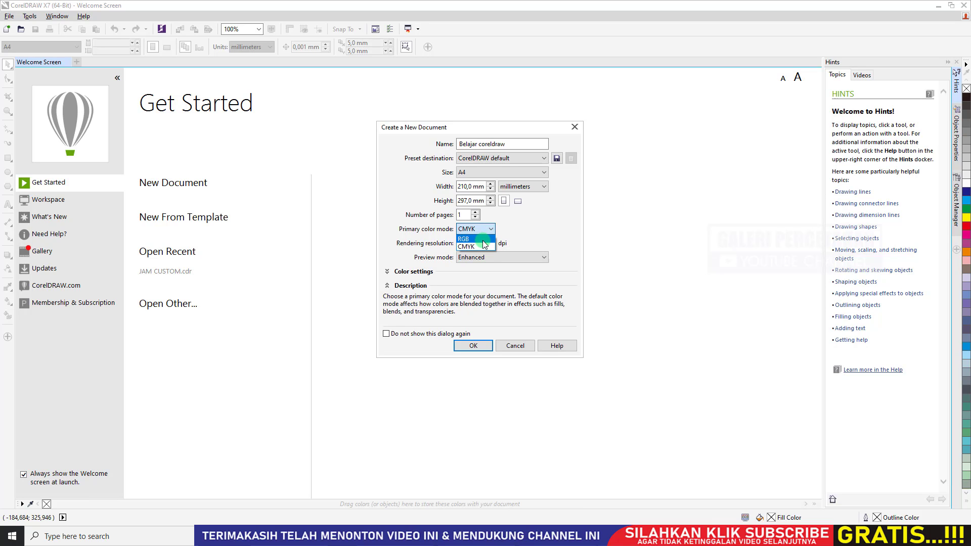
left_click(525, 229)
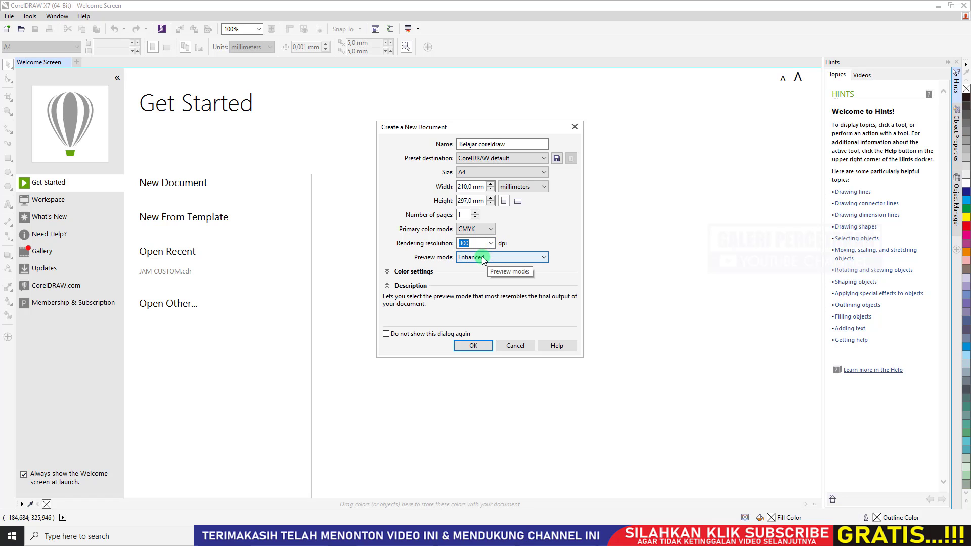
Step: Create the document with these settings and collapse the Hints docker
left_click(450, 334)
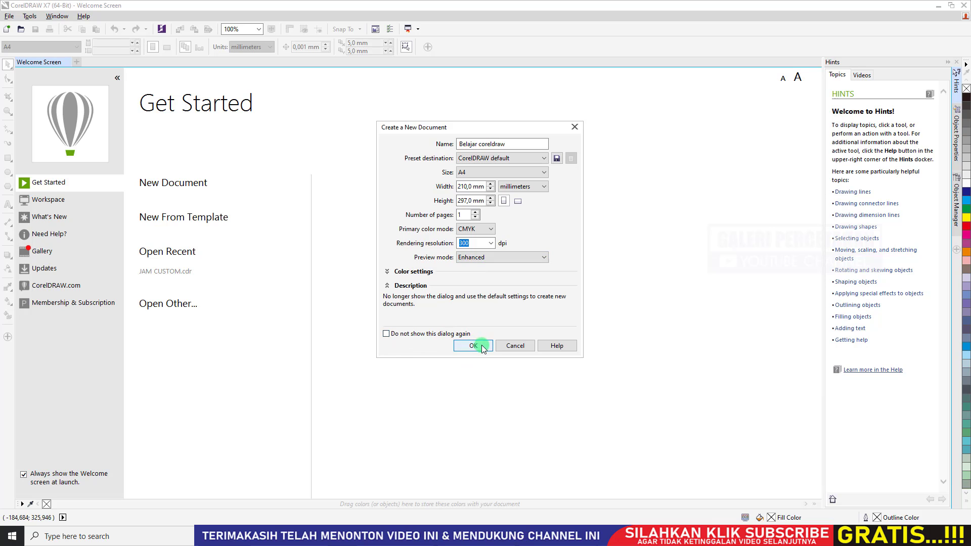
left_click(481, 345)
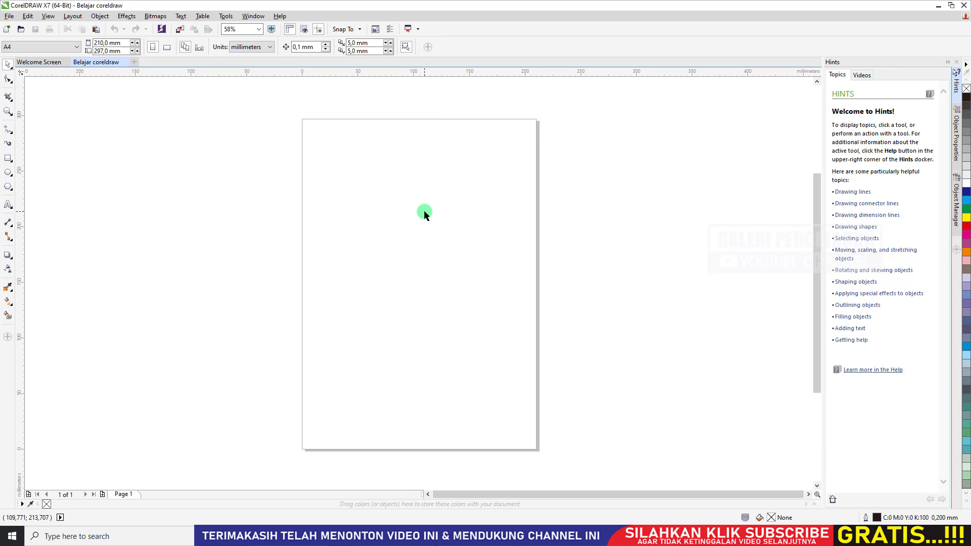
left_click(947, 63)
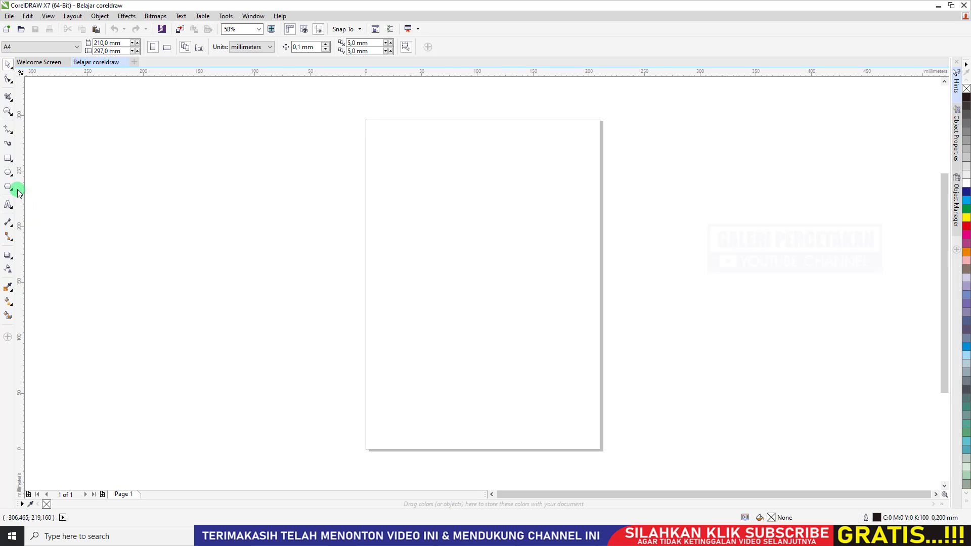
Step: Draw a rectangle about 135 by 101 mm on the empty area left of the page
left_click(8, 158)
left_click_drag(133, 137, 284, 248)
left_click(8, 66)
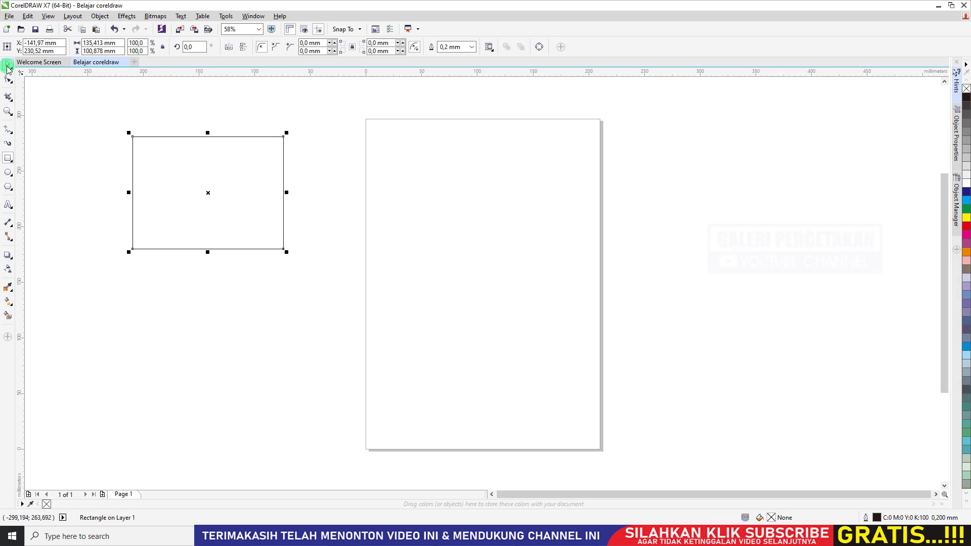
Step: Place a copy of the rectangle on the empty area right of the page and delete that copy
left_click_drag(221, 185, 719, 175)
right_click(719, 175)
scroll(540, 249, "down", 3)
scroll(540, 249, "down", 2)
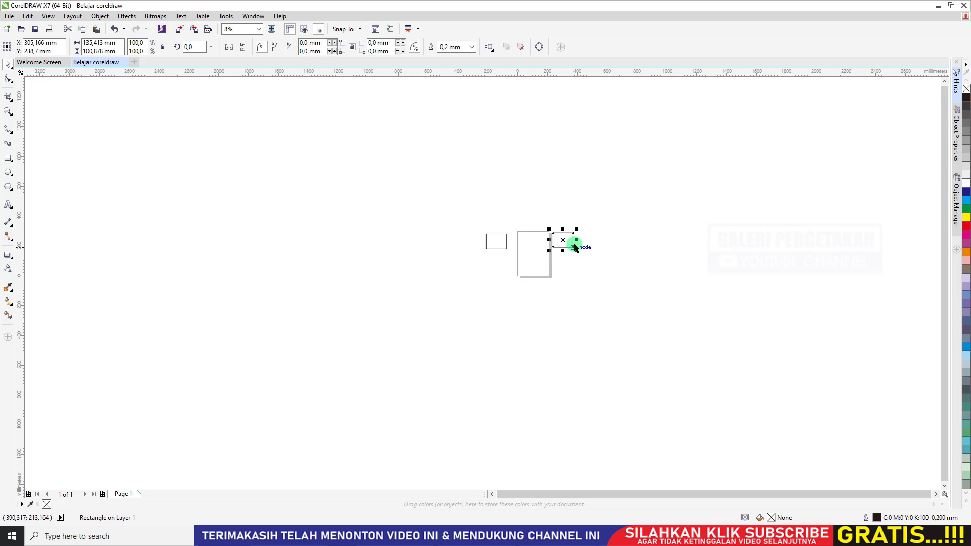
scroll(569, 245, "up", 5)
key("Delete")
scroll(526, 212, "down", 2)
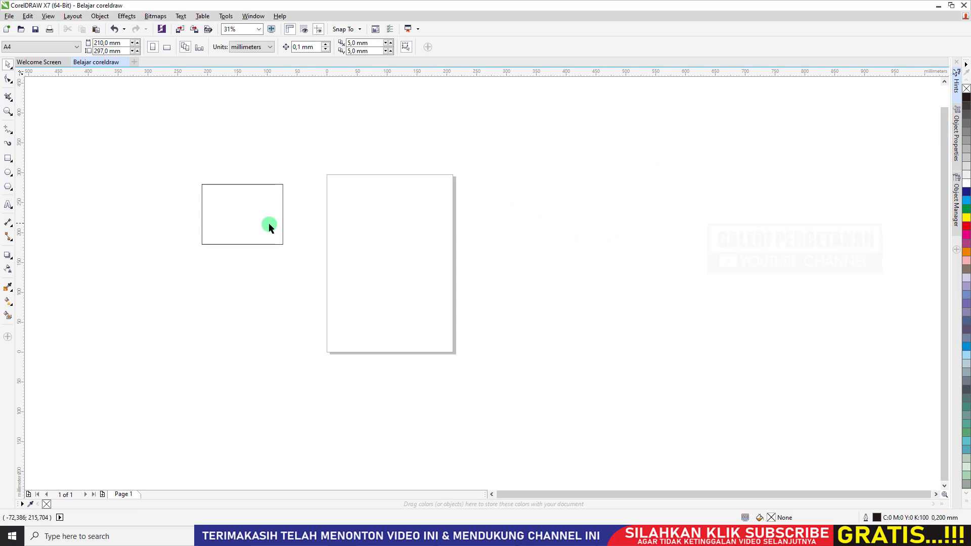
Step: Move the rectangle closer to the page's left edge, and place a copy on the page and delete that copy
left_click_drag(265, 225, 285, 227)
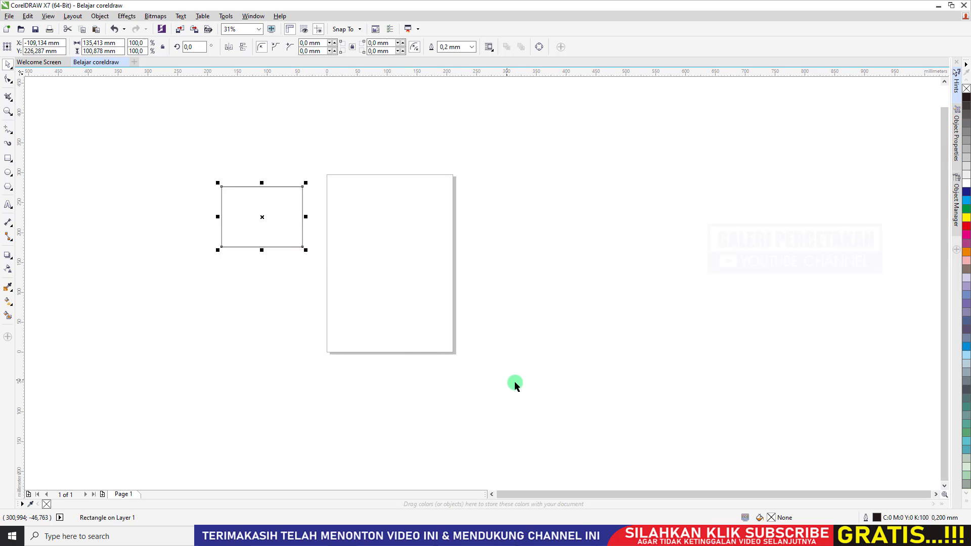
left_click_drag(272, 208, 396, 215)
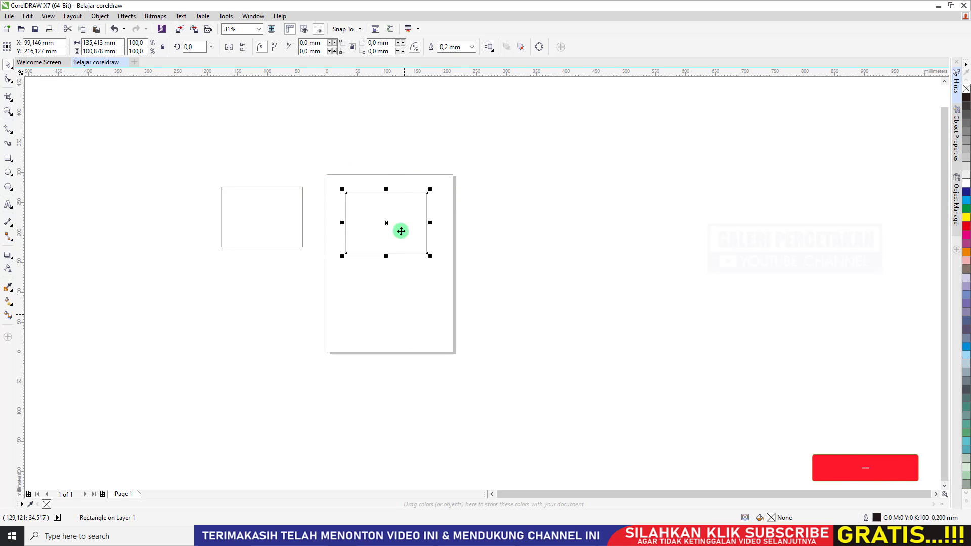
key("Delete")
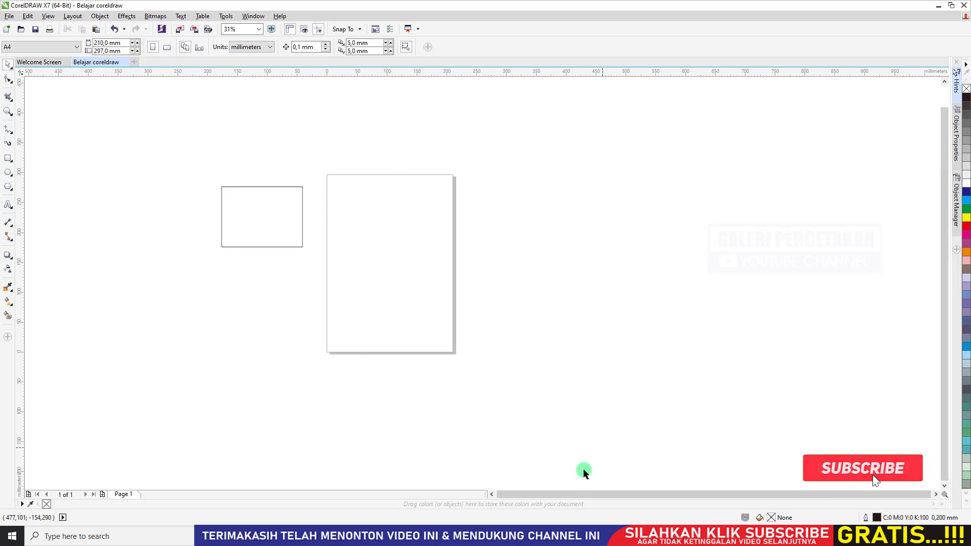
Step: Place a copy of the rectangle on the page and draw a selection around both rectangles
left_click_drag(269, 217, 401, 229)
right_click(400, 230)
left_click_drag(548, 313, 163, 147)
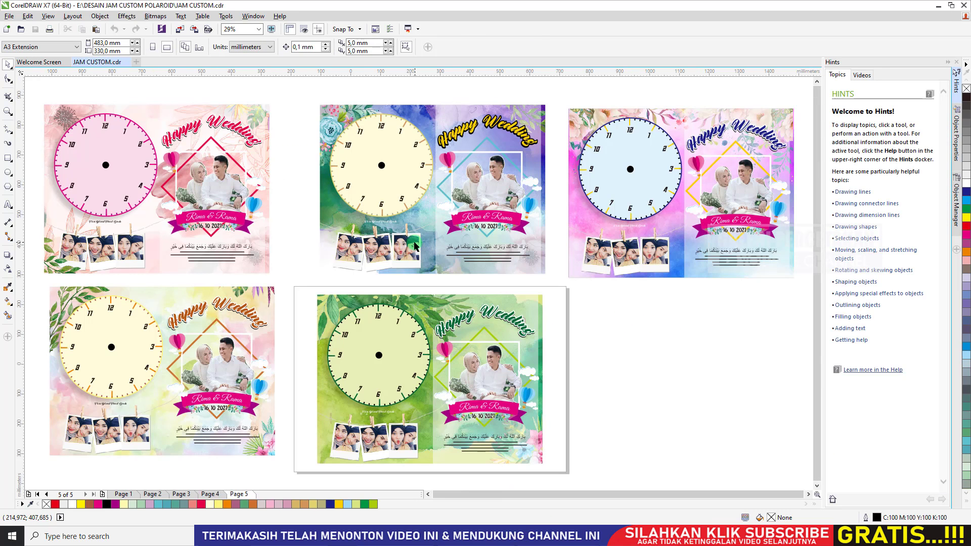
Step: In the JAM CUSTOM document, move the green wedding clock design off the page to the right, and centre it back on the page
scroll(415, 246, "down", 3)
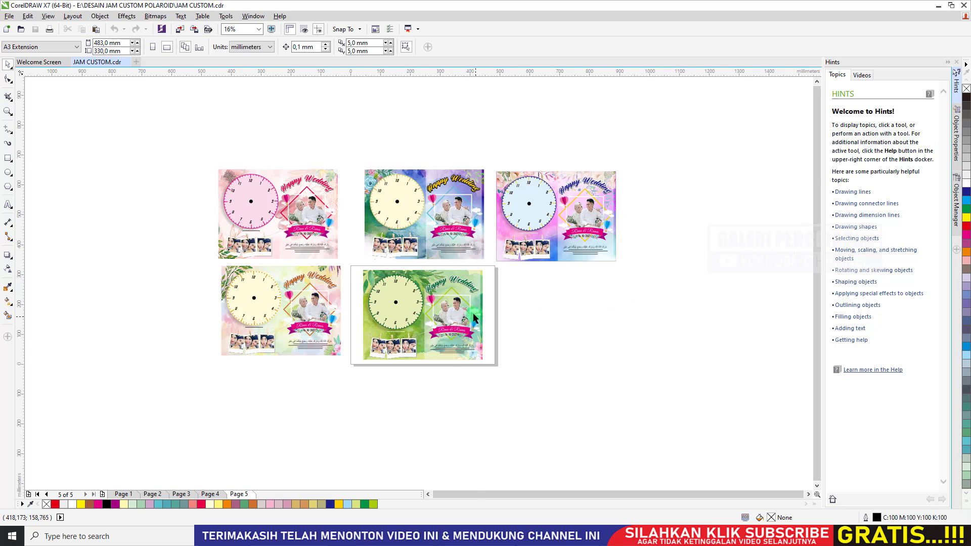
scroll(454, 355, "up", 2)
left_click_drag(595, 426, 259, 177)
left_click_drag(429, 234, 747, 269)
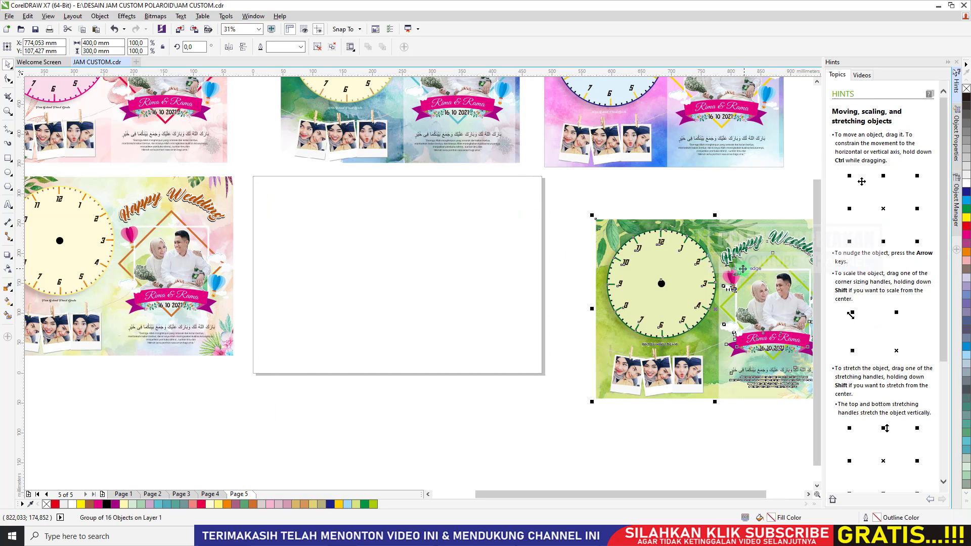
key("p")
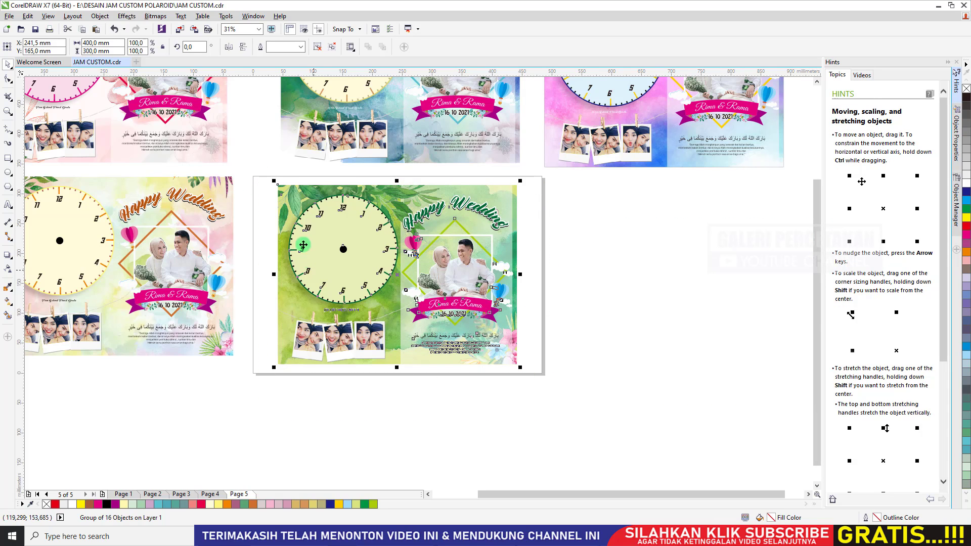
left_click(270, 171)
left_click(312, 191)
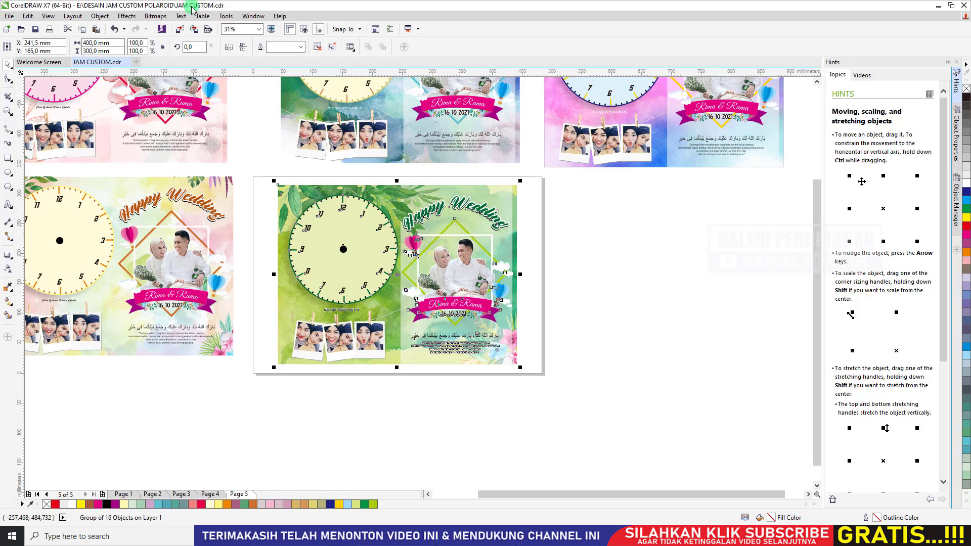
left_click(581, 212)
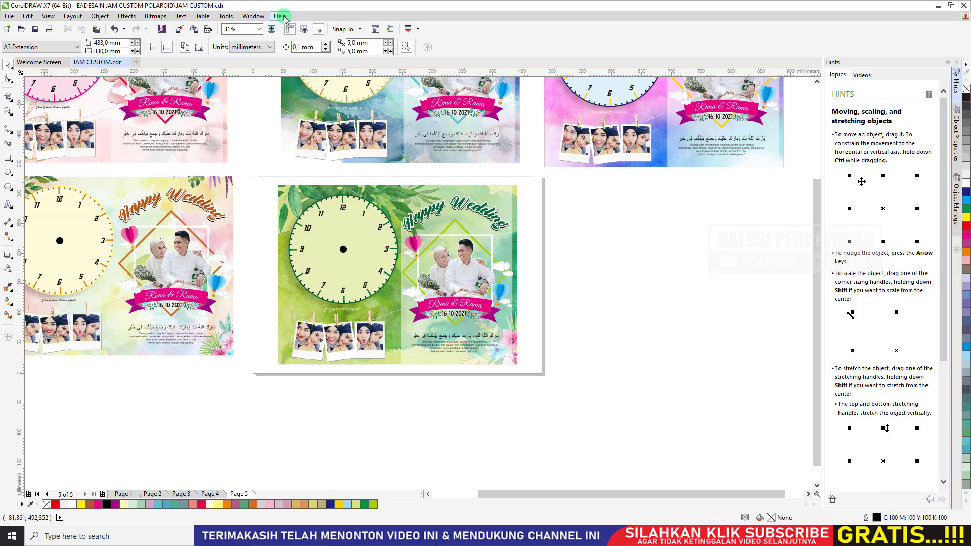
Step: Review the available file-handling and editing commands without running any of them
left_click(9, 16)
mouse_move(20, 20)
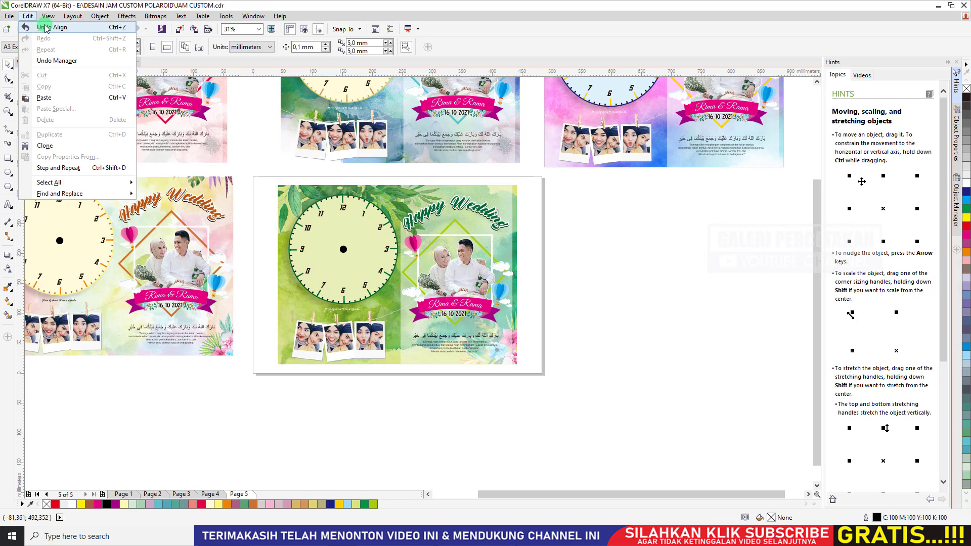
mouse_move(72, 16)
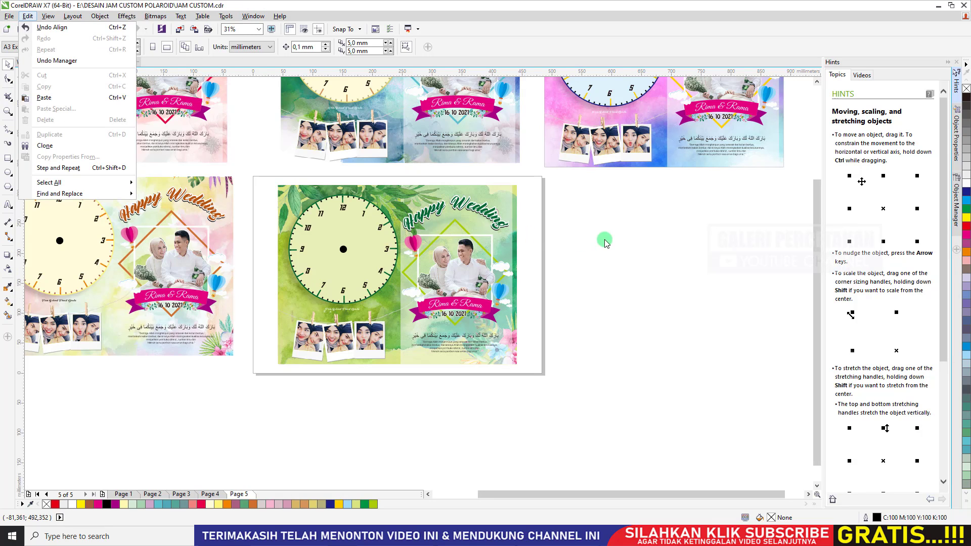
left_click(605, 243)
left_click(17, 31)
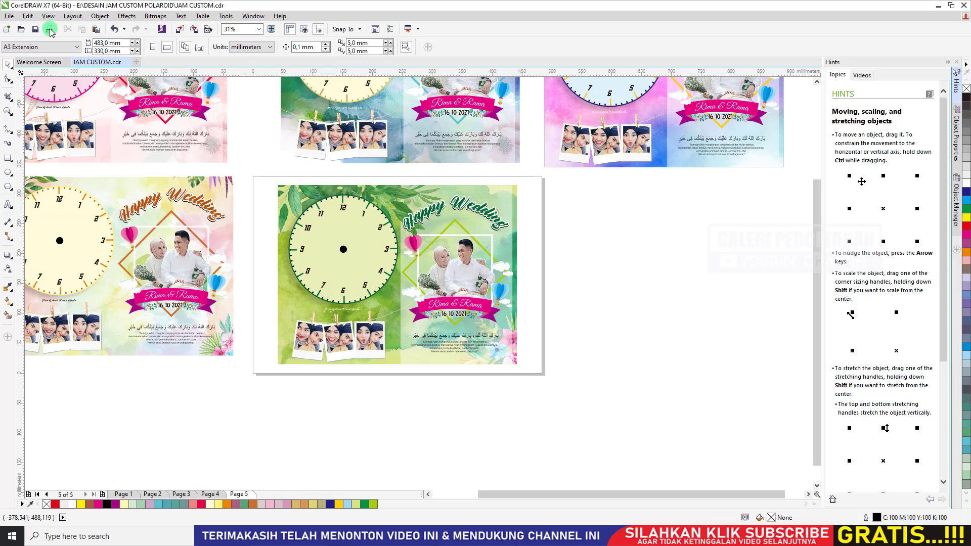
left_click(10, 17)
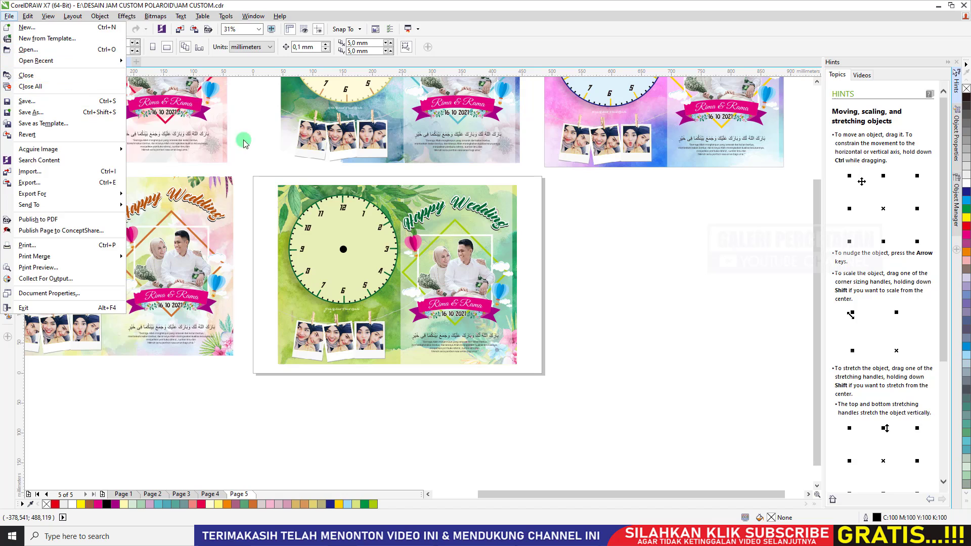
left_click(688, 269)
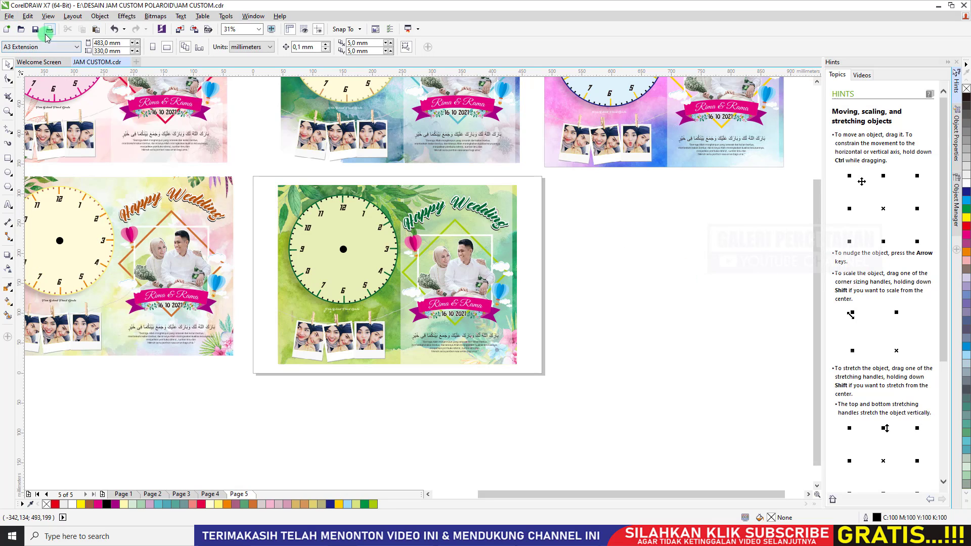
left_click(9, 16)
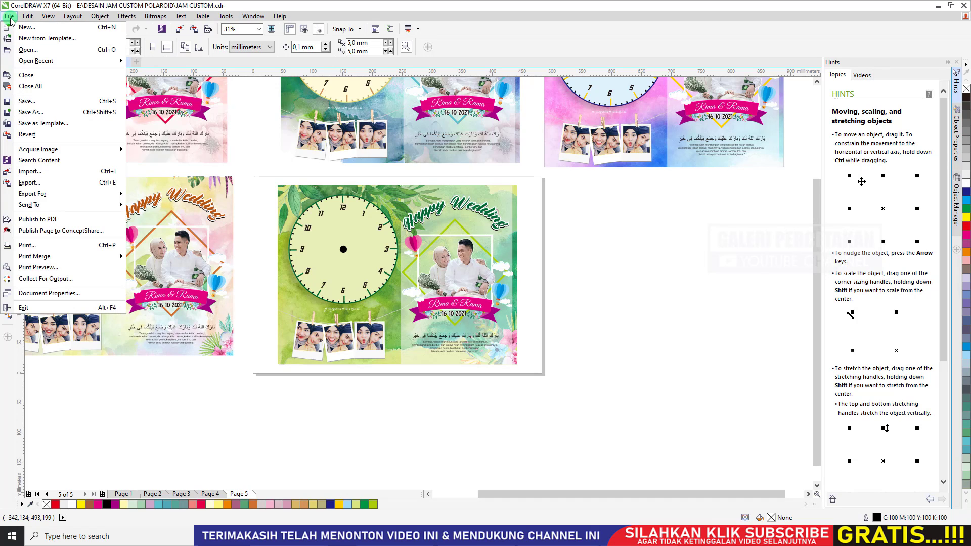
left_click(126, 397)
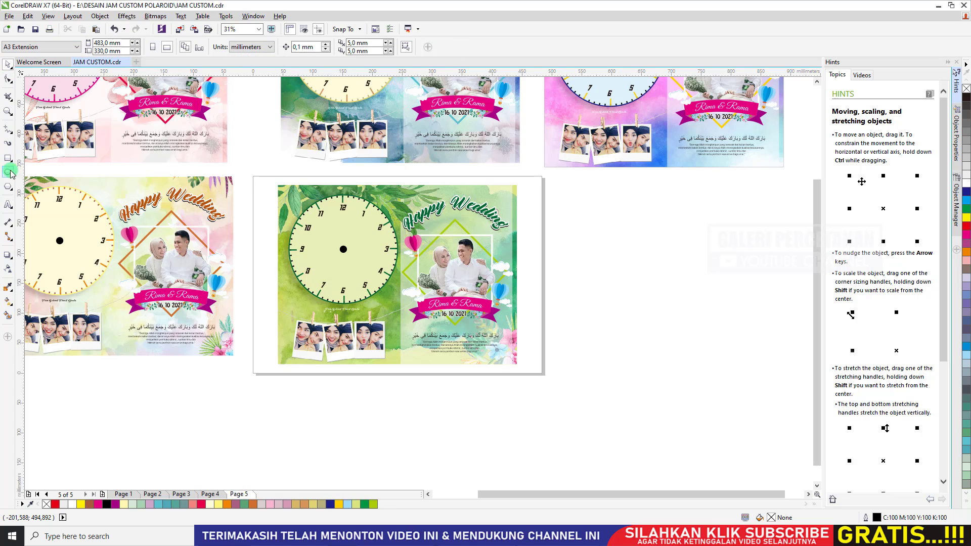
Step: Activate the Shape, Crop, Artistic Media, Ellipse and Text tools in turn to review their options, ending with the Pick tool
left_click(7, 79)
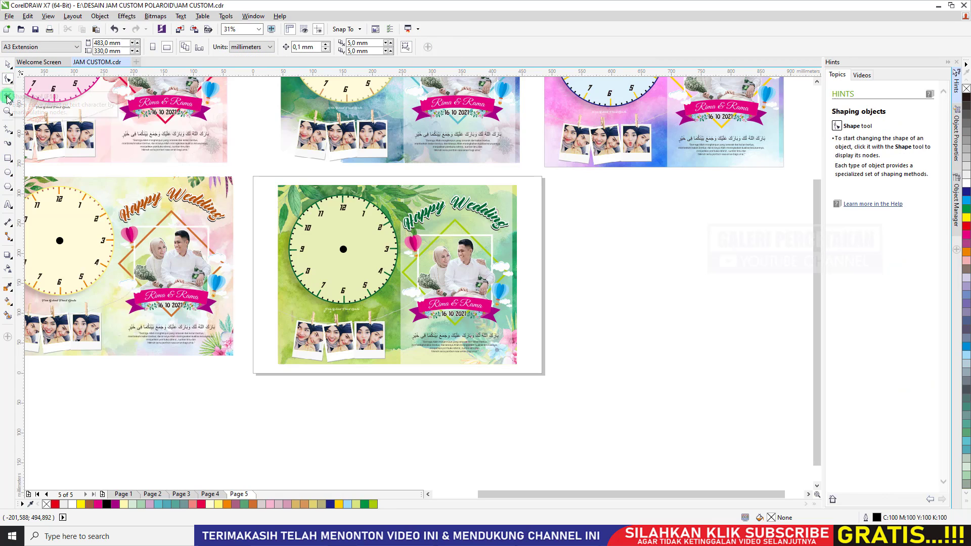
left_click(7, 97)
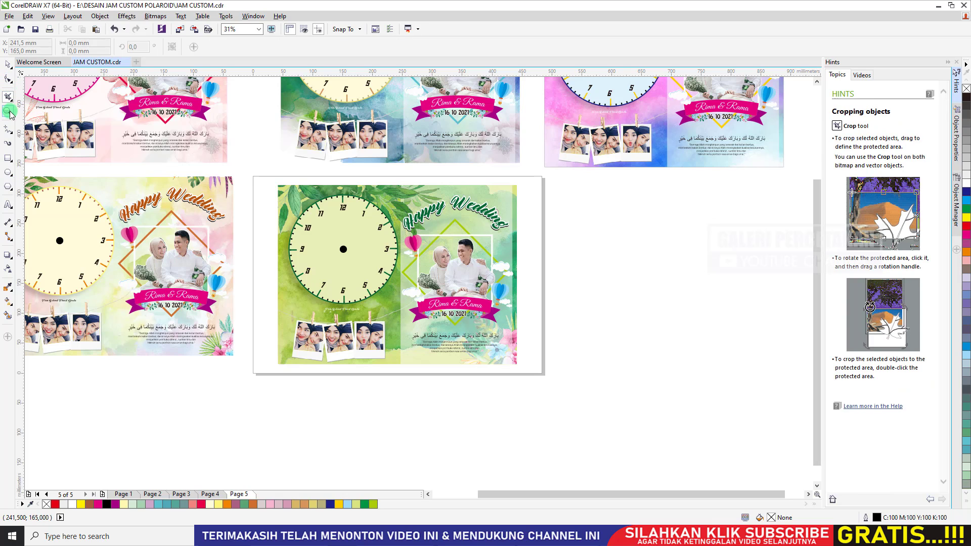
left_click(7, 129)
left_click(7, 144)
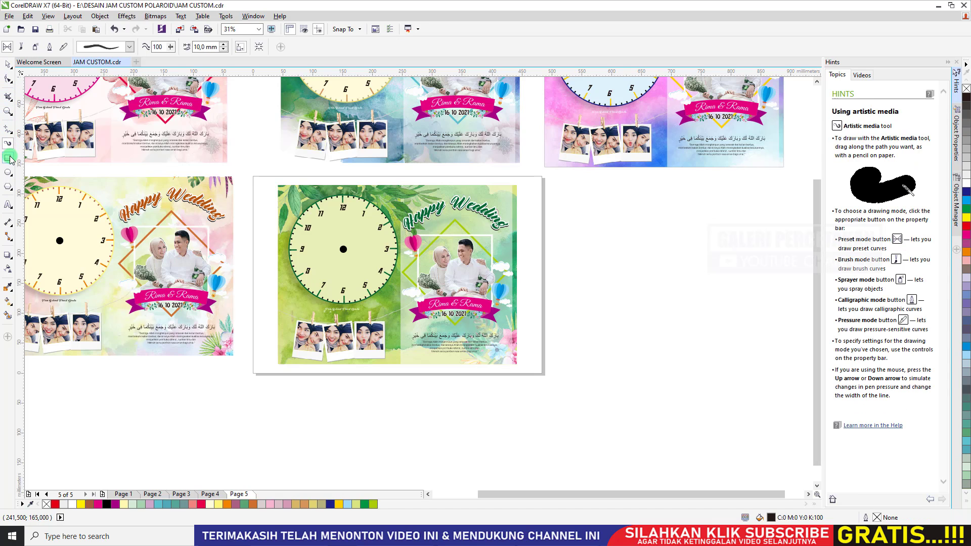
left_click(8, 157)
left_click(8, 172)
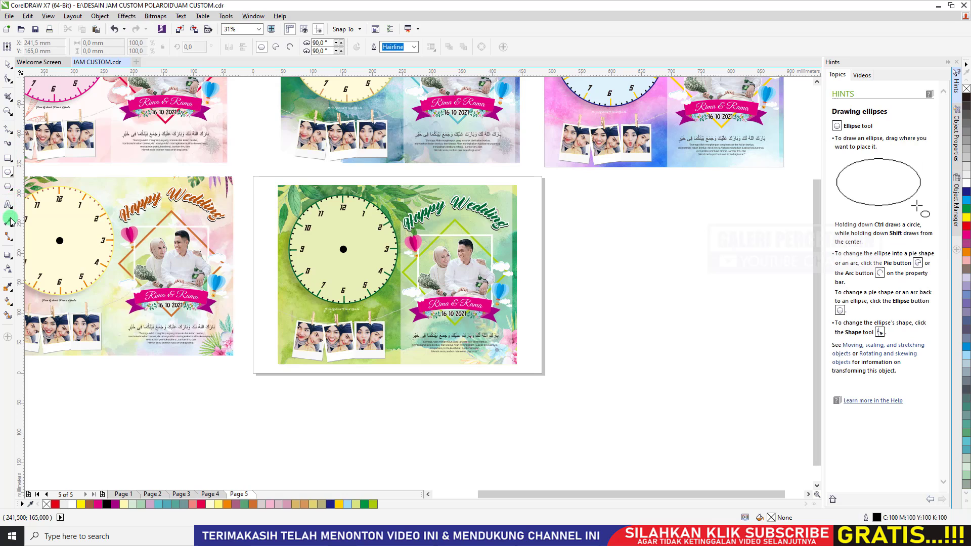
left_click(9, 221)
left_click(8, 205)
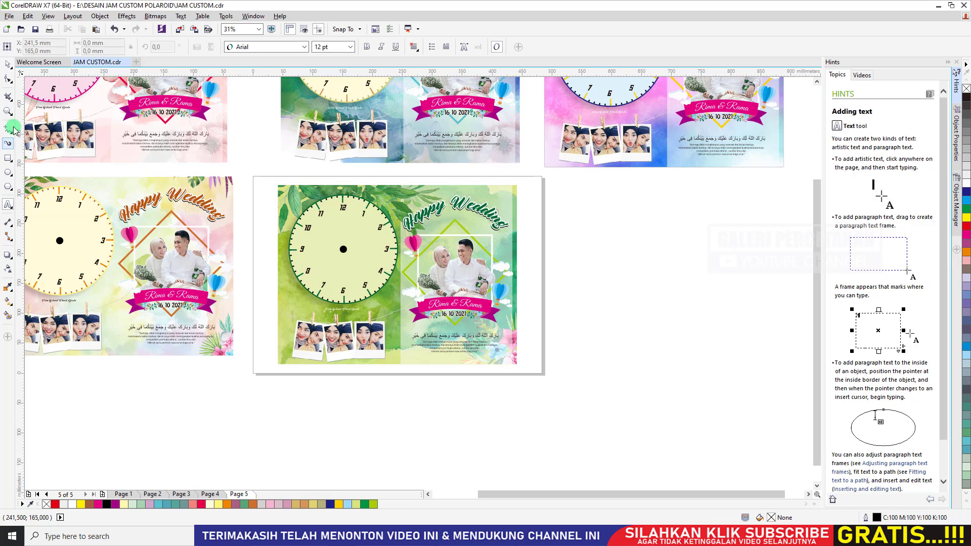
left_click(9, 65)
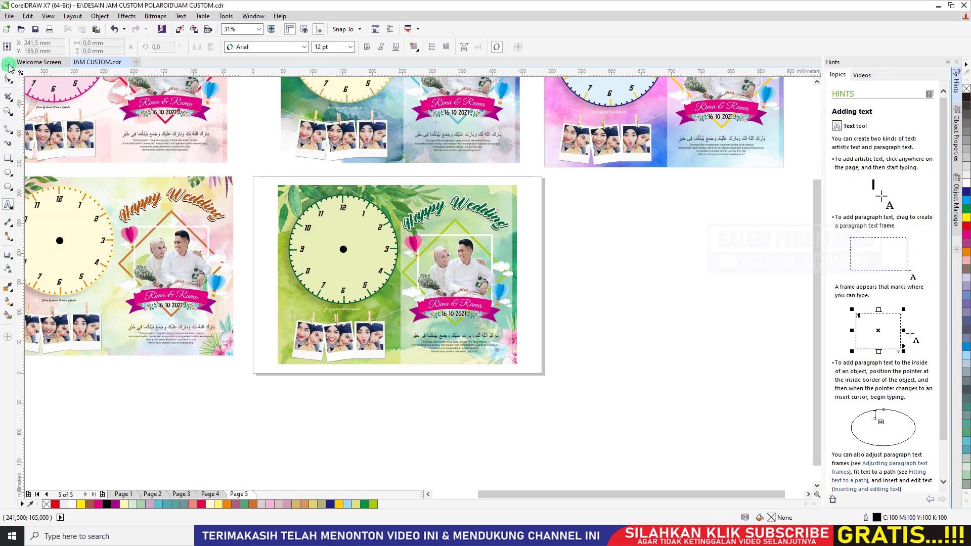
left_click(9, 66)
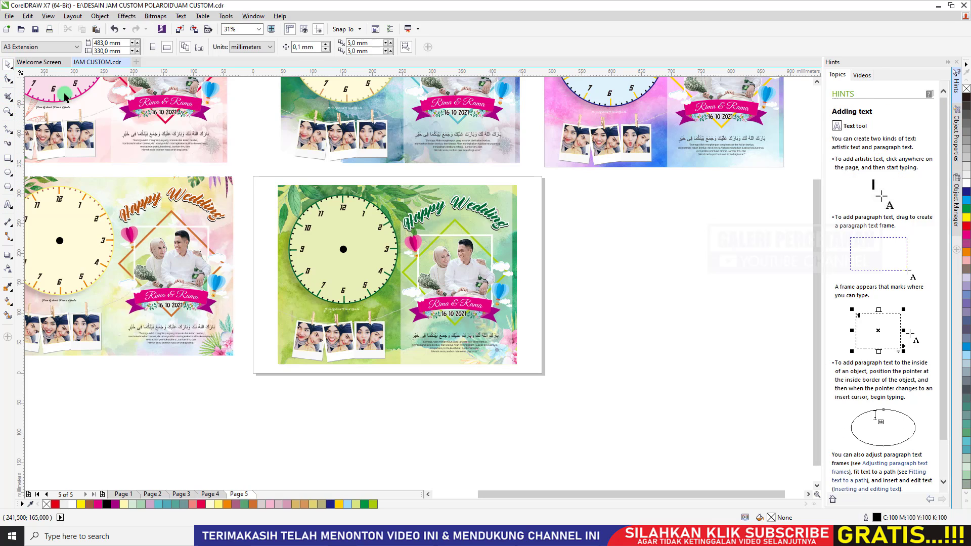
Step: Look through the page size presets, and try centimeters, inches and pixels as document units before returning to millimeters
left_click(43, 49)
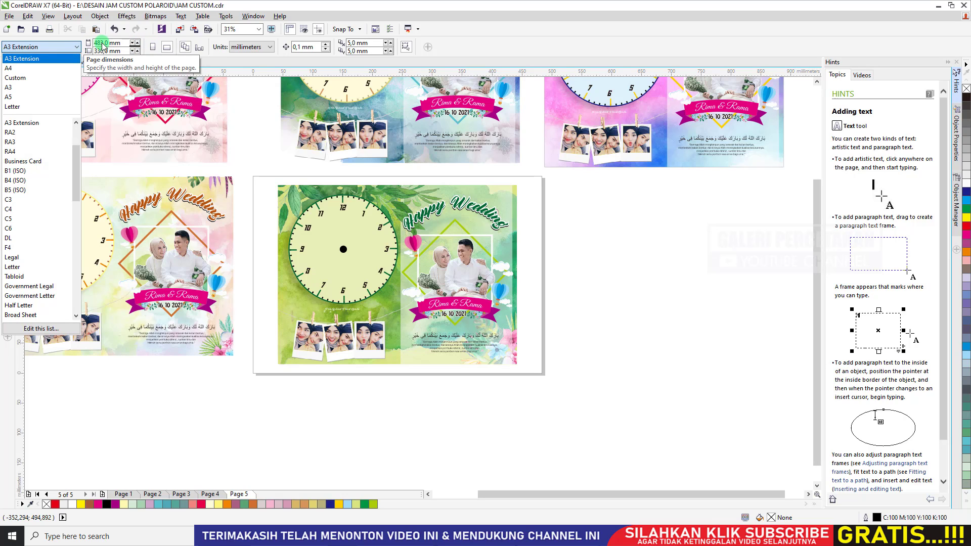
left_click(247, 90)
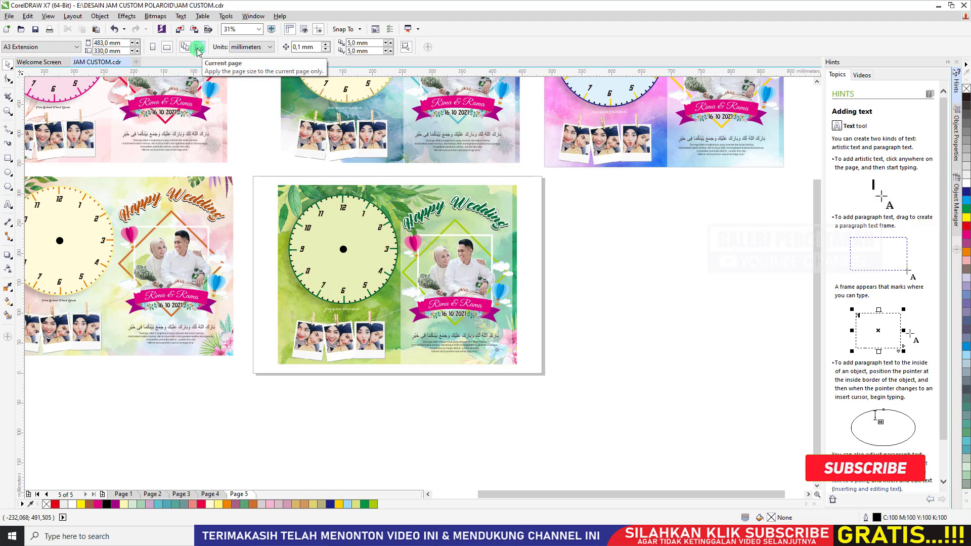
left_click(249, 51)
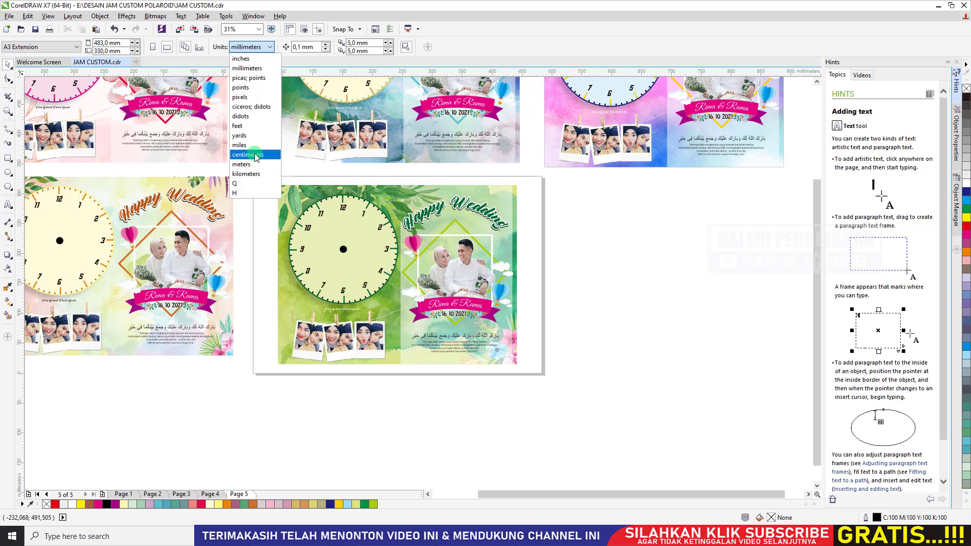
left_click(255, 155)
left_click(250, 47)
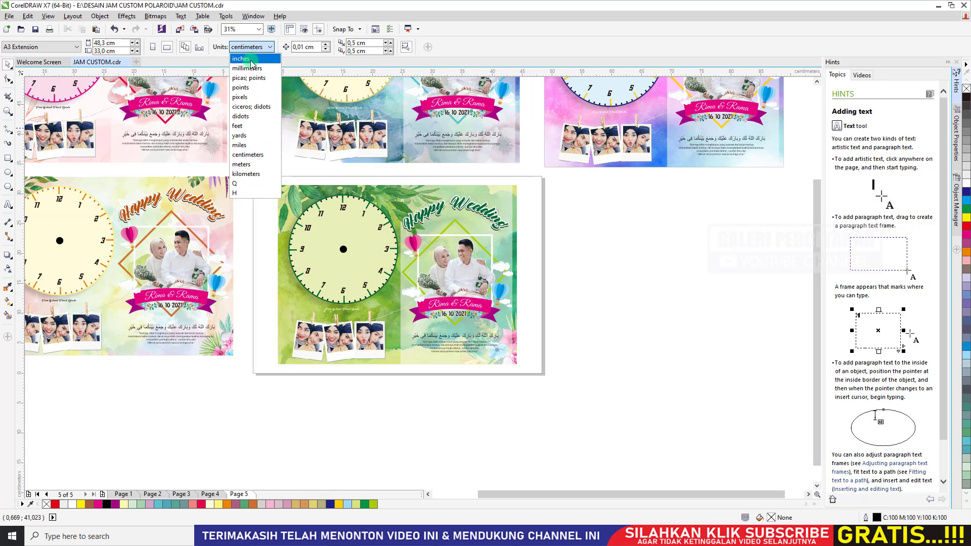
left_click(256, 62)
left_click(250, 47)
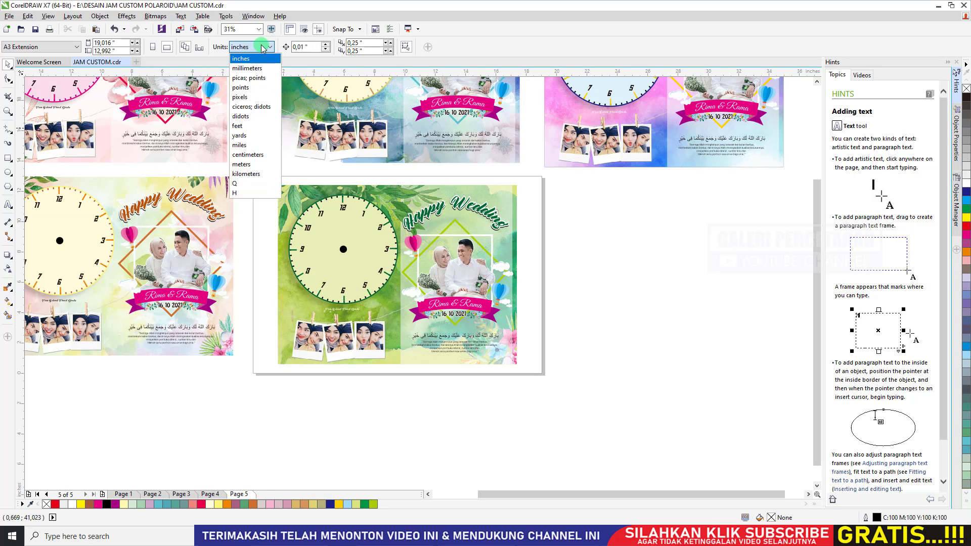
left_click(257, 97)
left_click(255, 47)
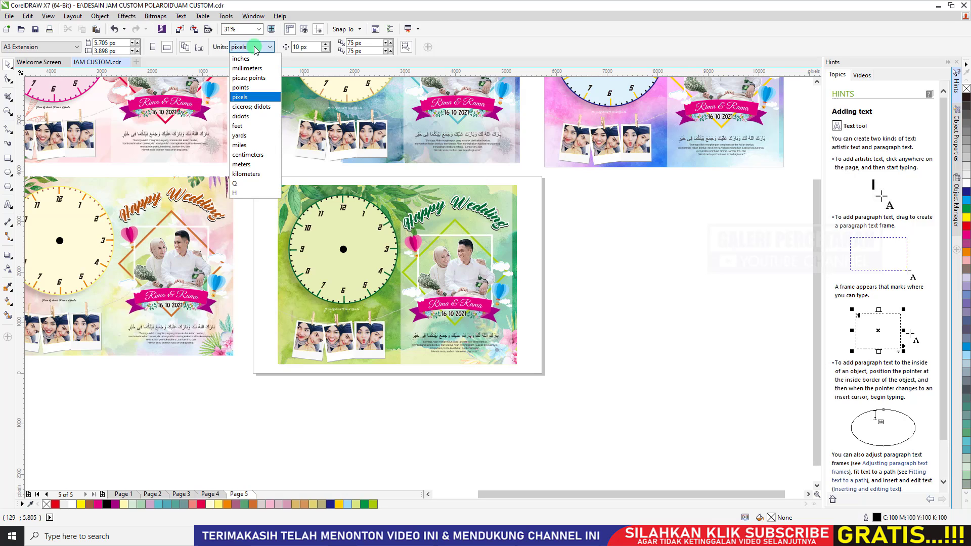
left_click(257, 68)
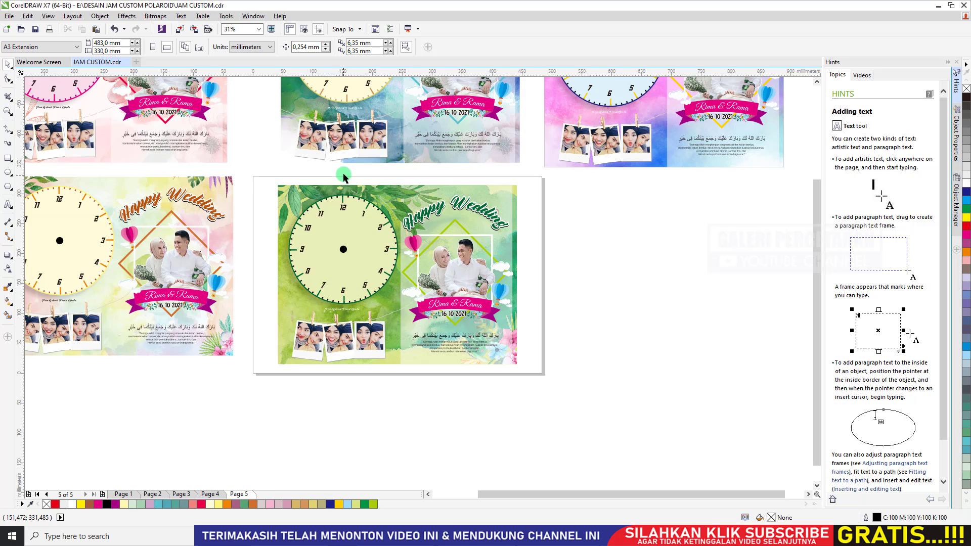
Step: Try moving the green wedding clock design partly off the page's right edge and undo the move
left_click(303, 196)
left_click_drag(302, 196, 413, 212)
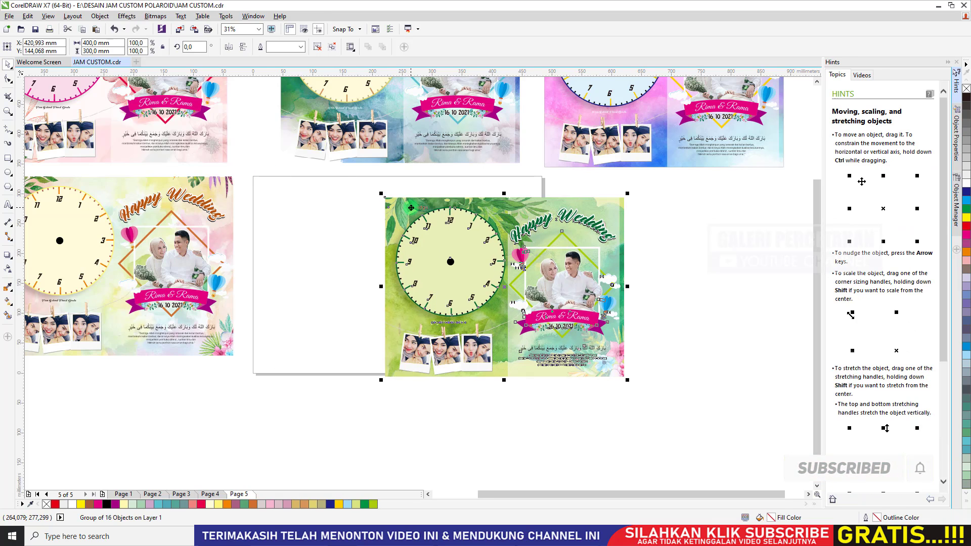
key("ctrl+z")
Step: Select all five wedding clock designs together, adding them one by one from the green design, and clear the selection
scroll(351, 209, "down", 2)
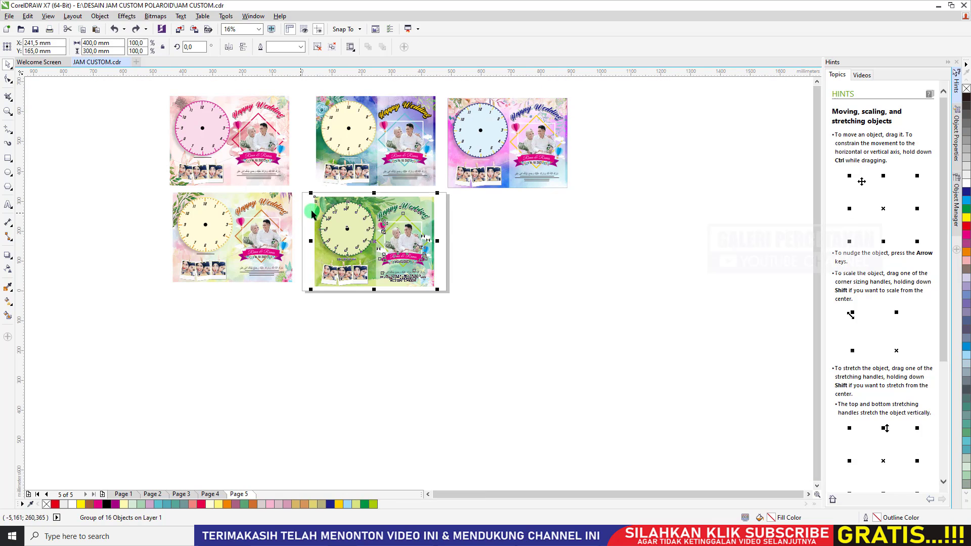
key("ctrl+a")
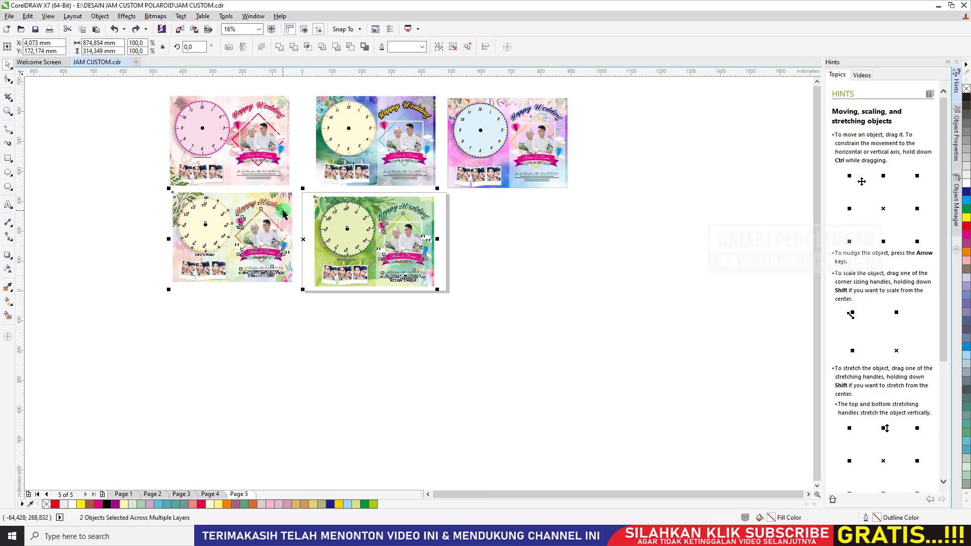
left_click(463, 150, "shift")
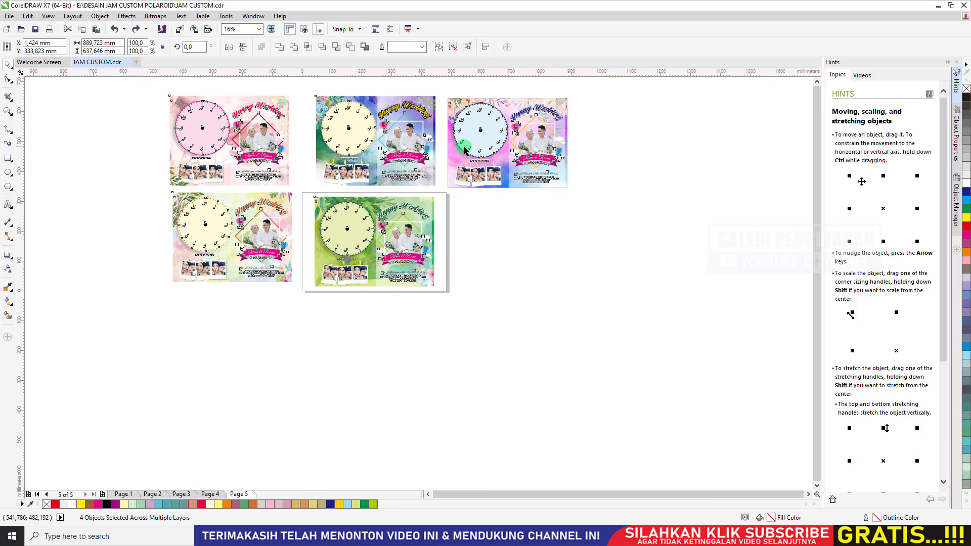
left_click(481, 210)
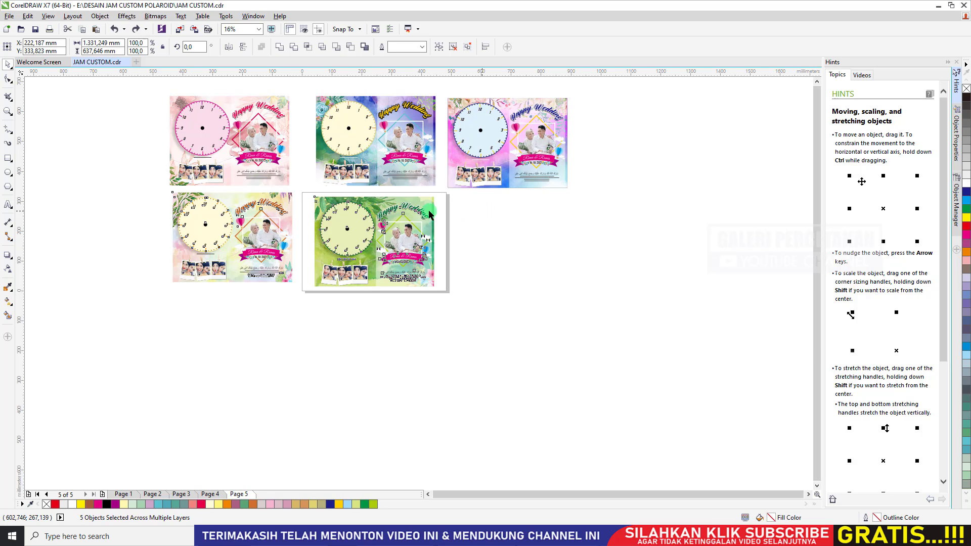
left_click(416, 213)
left_click(403, 148, "shift")
left_click(462, 143, "shift")
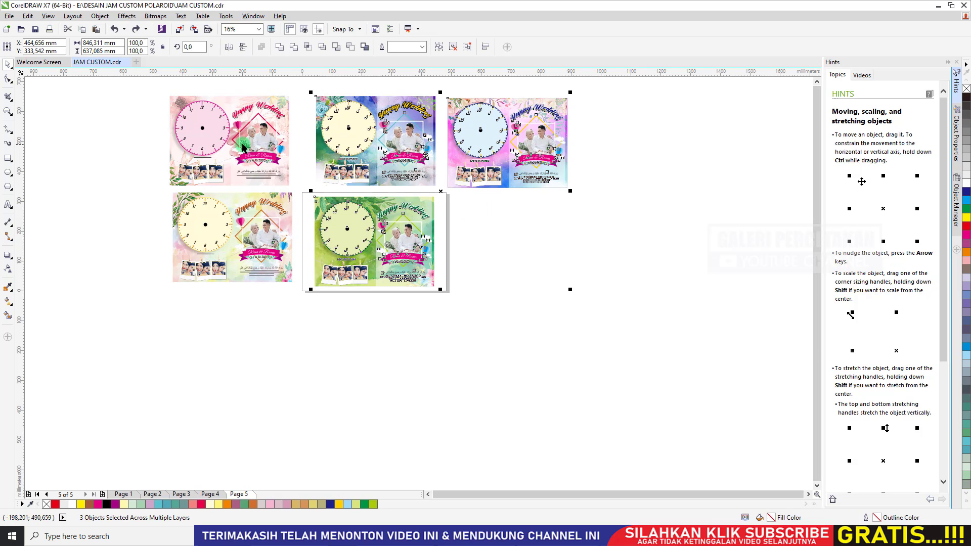
left_click(242, 144, "shift")
left_click(258, 204, "shift")
left_click(462, 227)
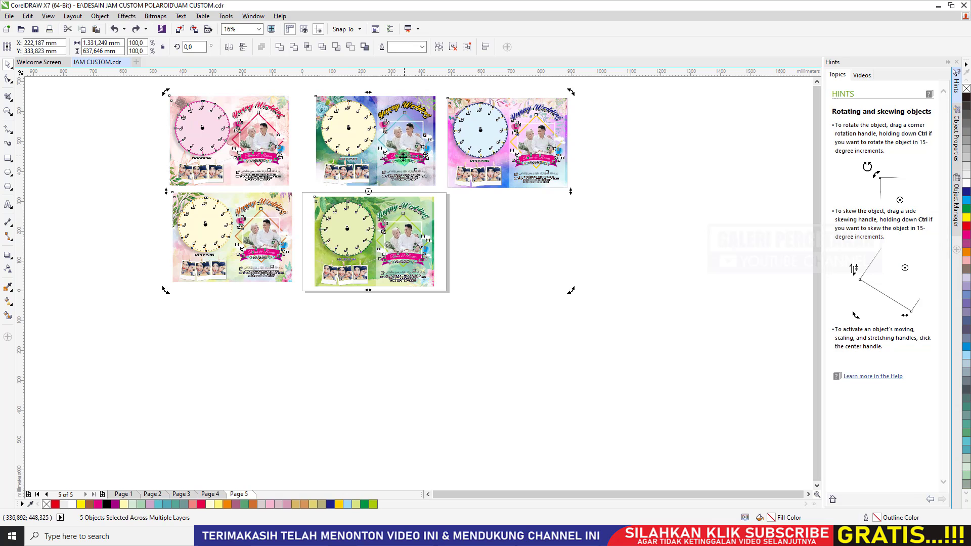
left_click(580, 244)
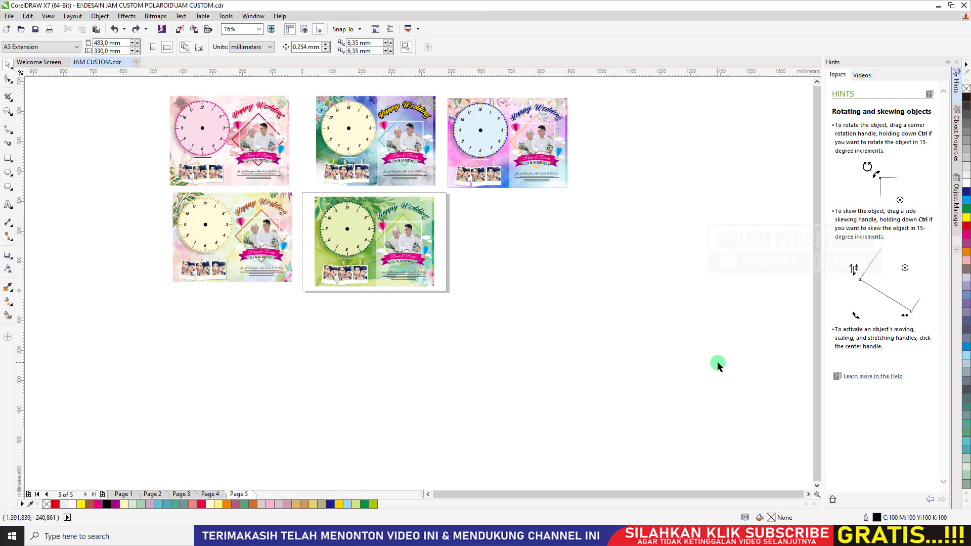
Step: Select the wedding clock designs together by enclosing them in a selection marquee, and clear the selection
mouse_move(714, 360)
left_mouse_down()
mouse_move(540, 243)
mouse_move(460, 224)
mouse_move(336, 223)
mouse_move(136, 188)
mouse_move(120, 124)
mouse_move(123, 80)
mouse_move(133, 98)
left_mouse_up()
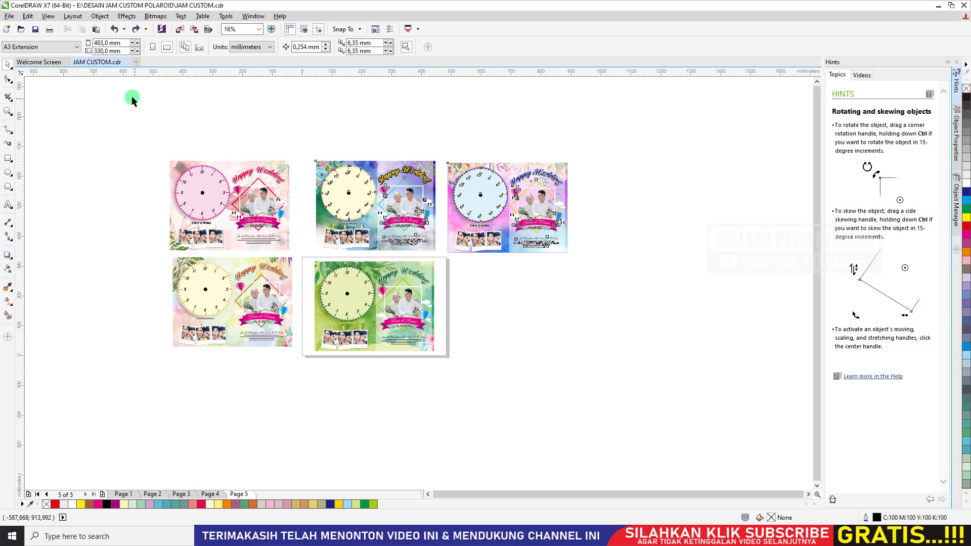
left_click(142, 121)
left_click_drag(120, 107, 622, 395)
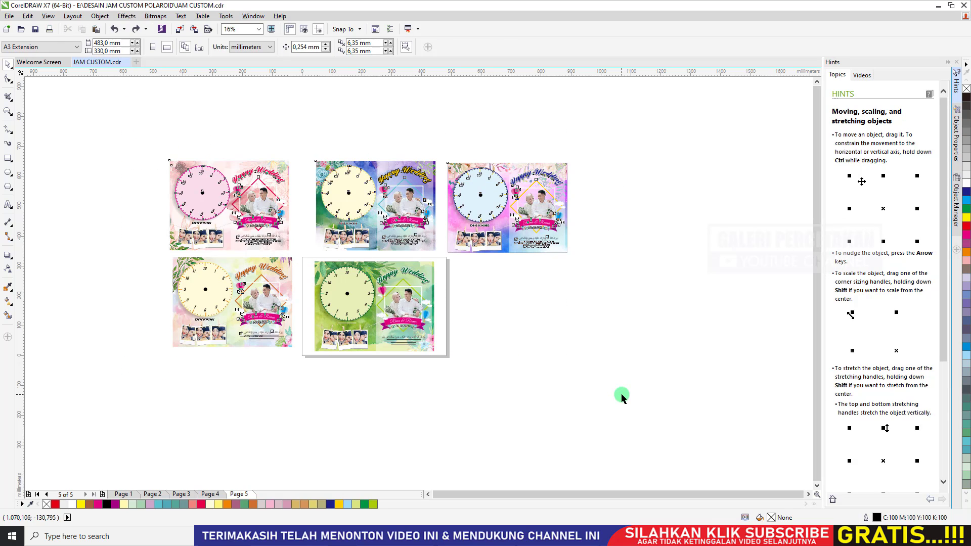
left_click(554, 330)
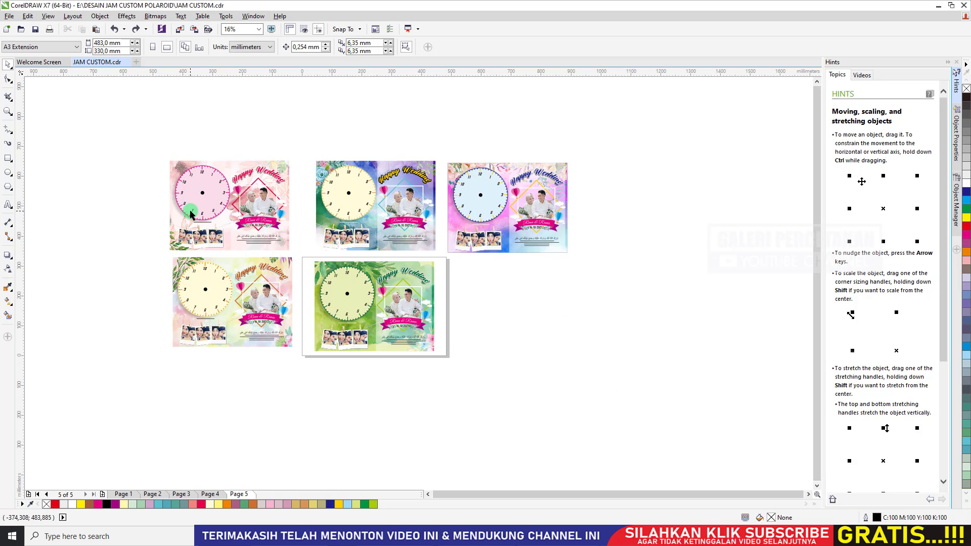
Step: Draw a square of about 298 mm, place it in the empty area right of the designs, and collapse the Hints docker
left_click(8, 158)
left_click_drag(37, 119, 126, 208)
key("space")
left_click_drag(54, 128, 644, 180)
left_click_drag(693, 215, 678, 162)
key("ctrl+z")
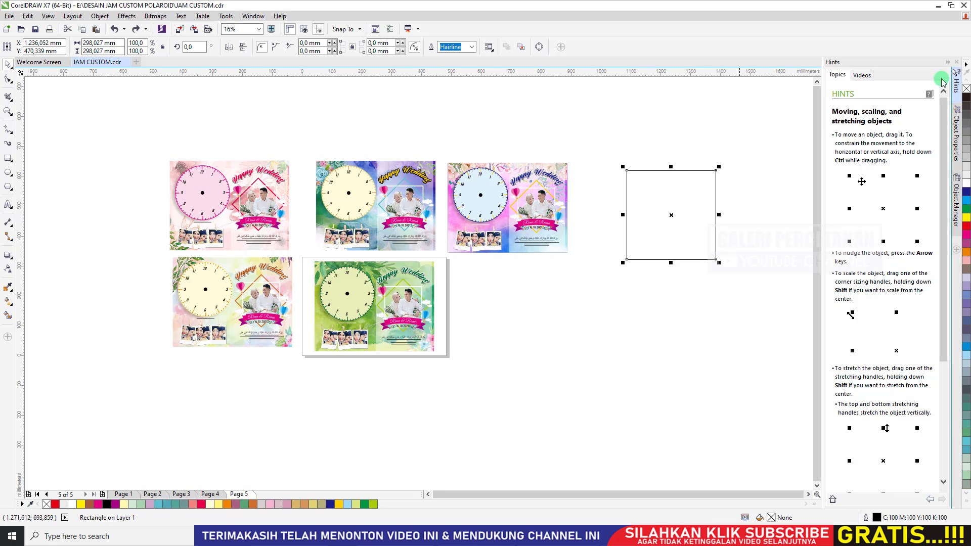
left_click(947, 62)
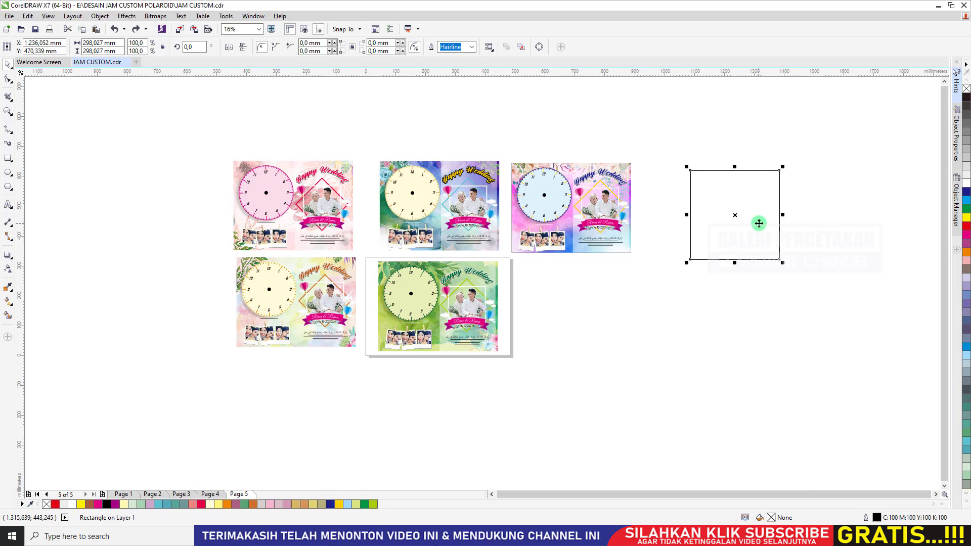
Step: Switch the square between its scaling and rotation handles, and lower its top edge to a height of about 285 mm
left_click(758, 223)
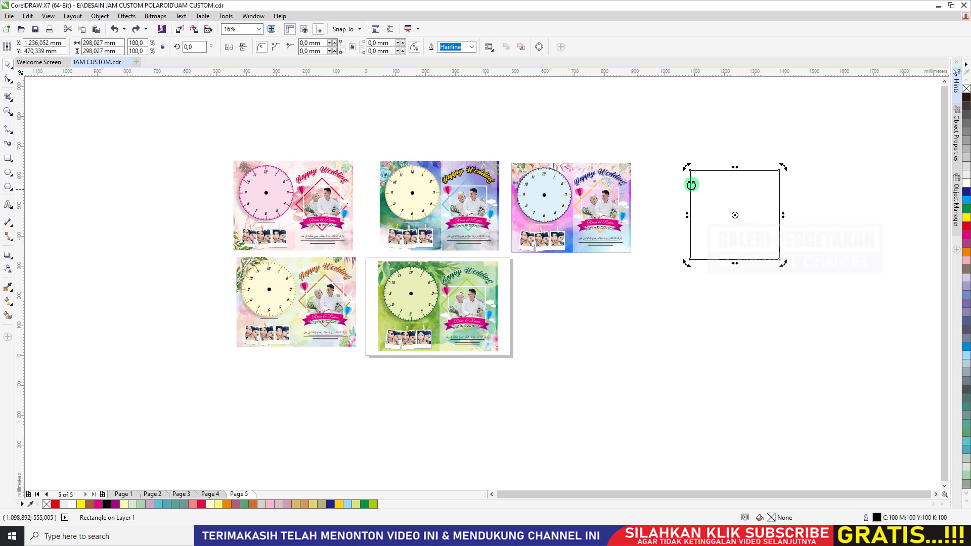
left_click(748, 191)
left_click(753, 191)
scroll(798, 188, "up", 1)
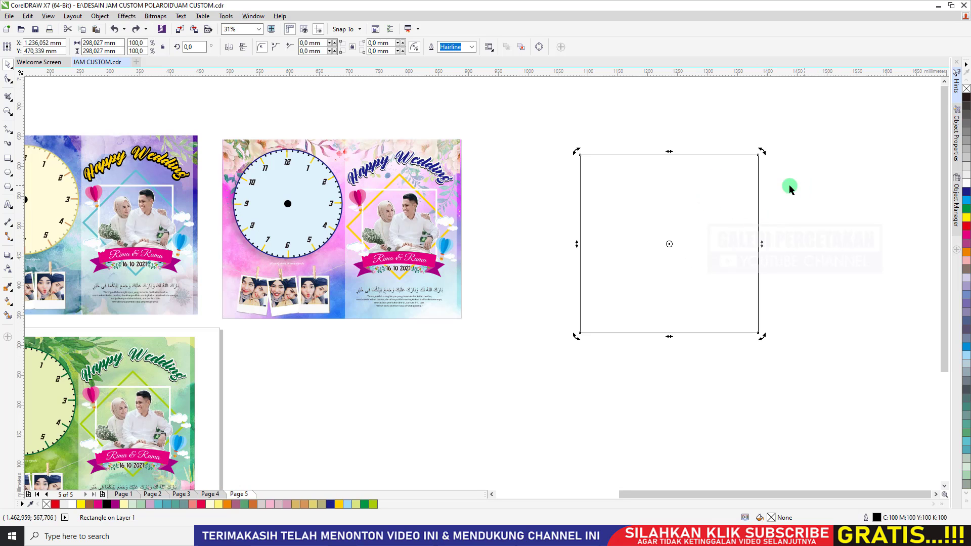
left_click(720, 184)
left_click(720, 184)
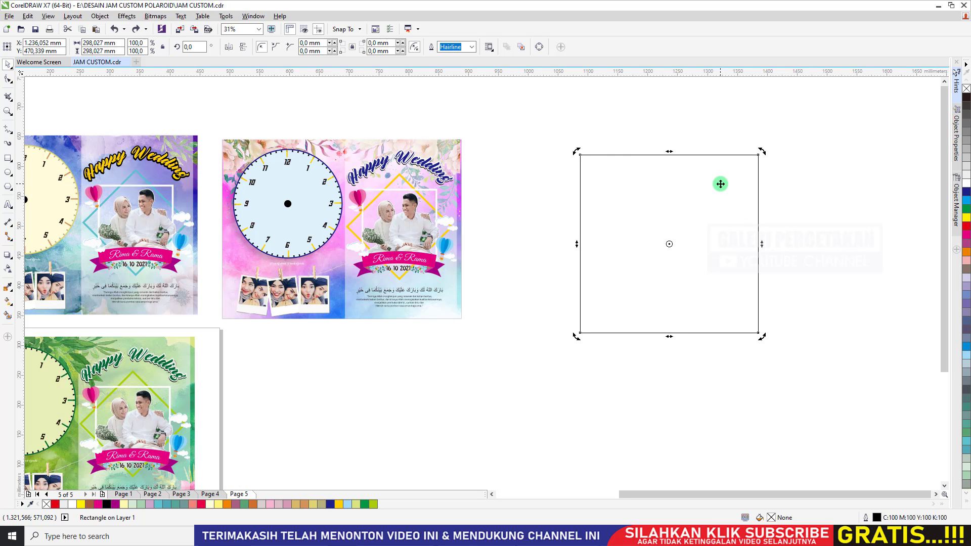
left_click(720, 184)
mouse_move(668, 150)
left_mouse_down()
mouse_move(669, 114)
mouse_move(674, 183)
mouse_move(667, 129)
mouse_move(669, 163)
left_mouse_up()
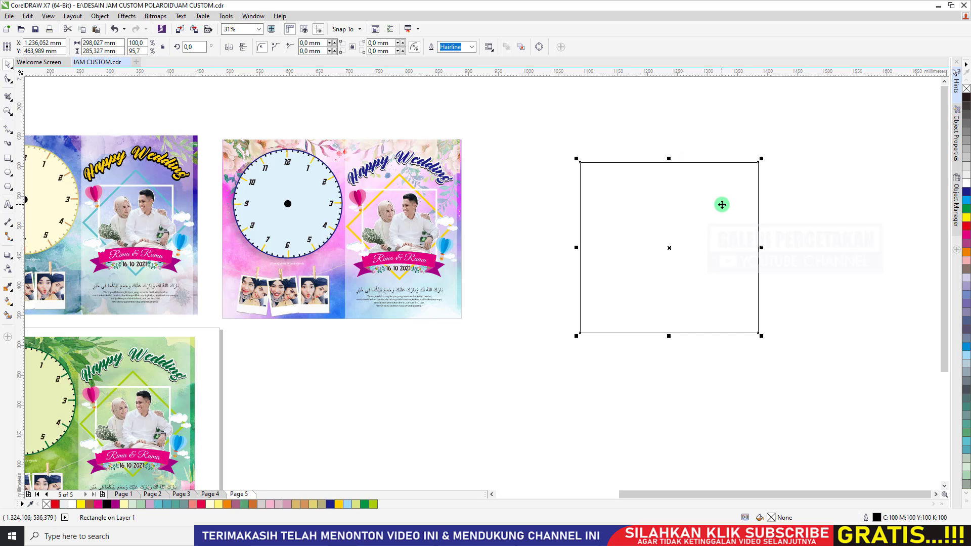
Step: Try rotating the rectangle freehand by one of its corner handles and undo the rotation
left_click(722, 204)
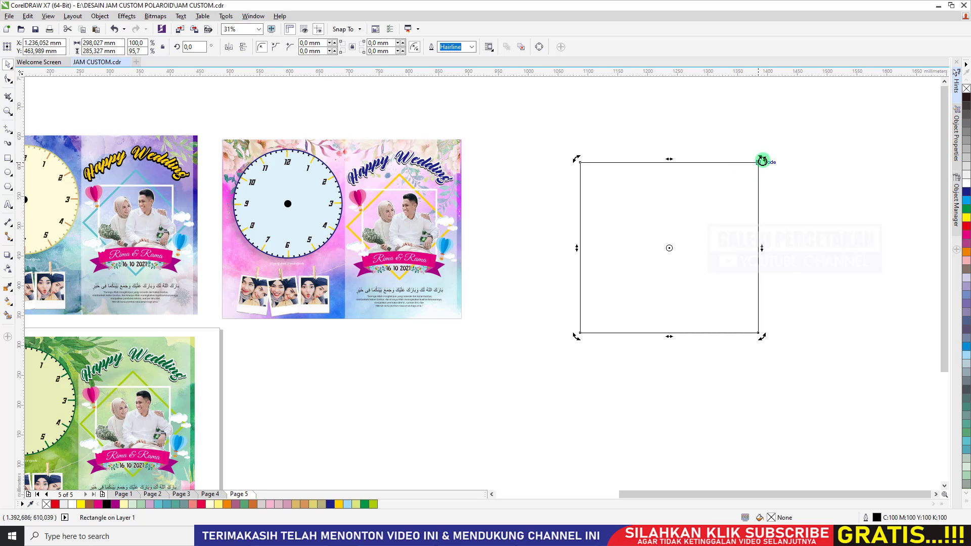
left_click_drag(761, 159, 653, 251)
left_click(549, 155)
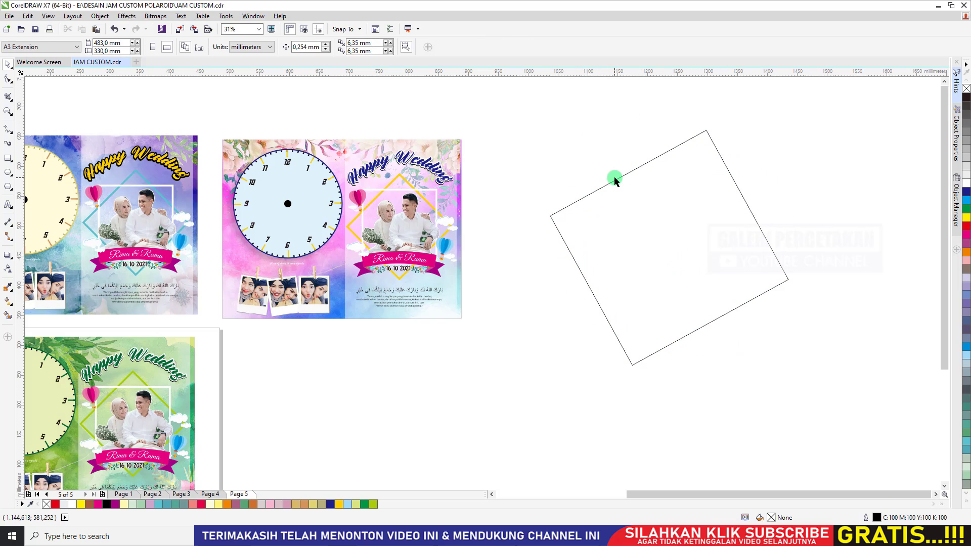
key("ctrl+z")
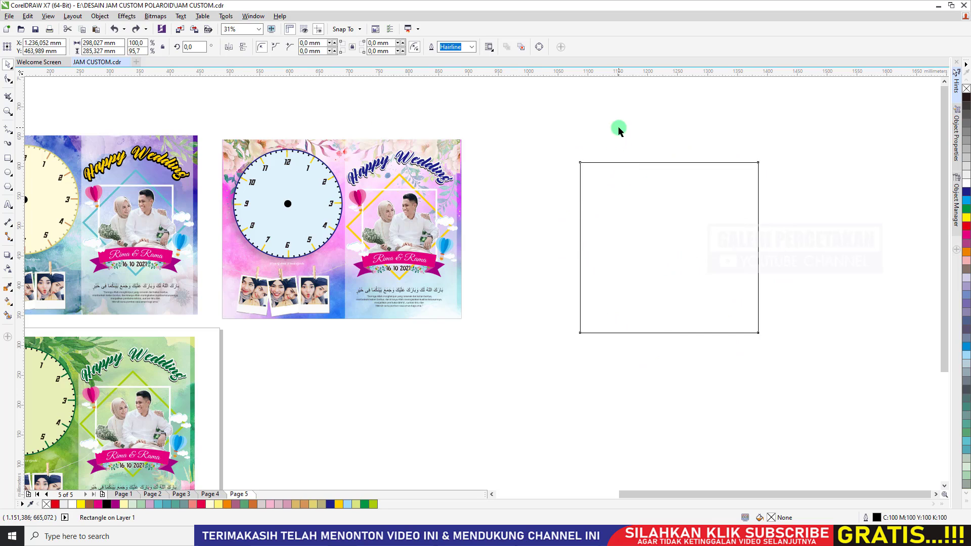
Step: Move the rectangle up and left towards the pink-purple clock design, clear the selection, and reselect the rectangle
left_click_drag(654, 188, 581, 166)
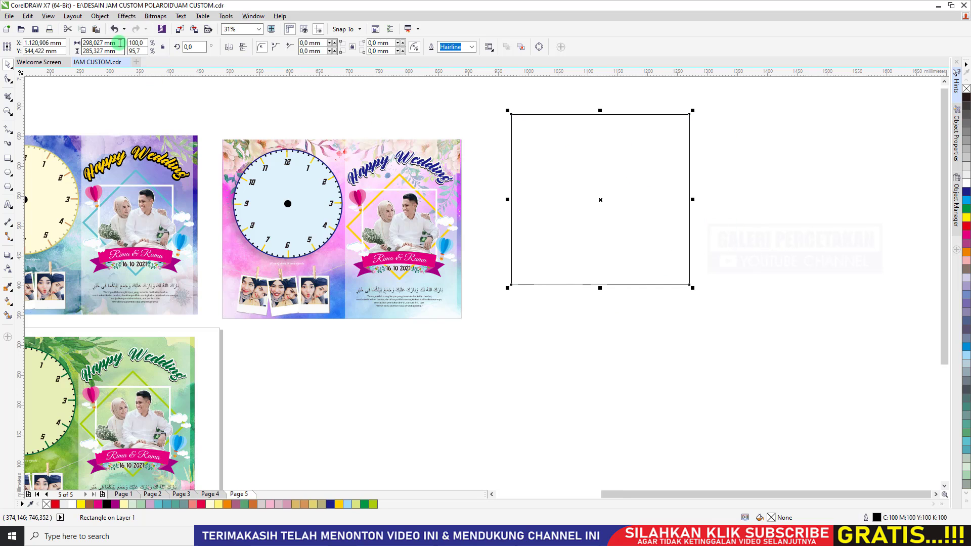
left_click(76, 90)
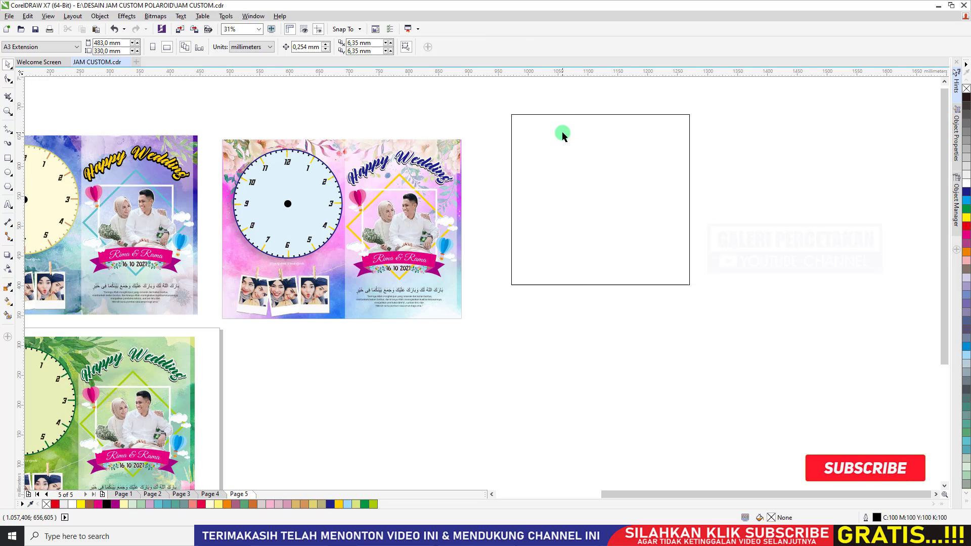
left_click(581, 166)
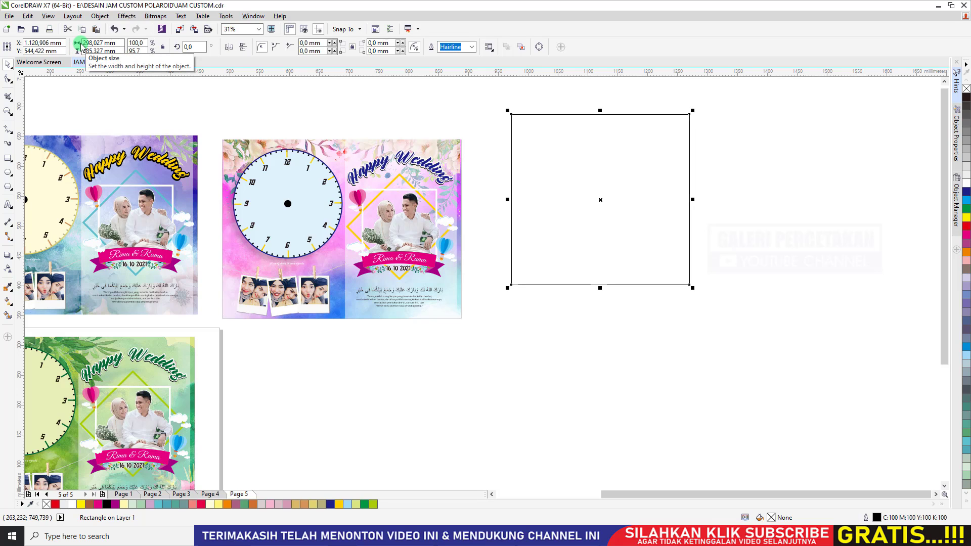
Step: Resize the rectangle to 600 mm wide and 200 mm high and move it right, clear of the neighbouring design
left_click(122, 42)
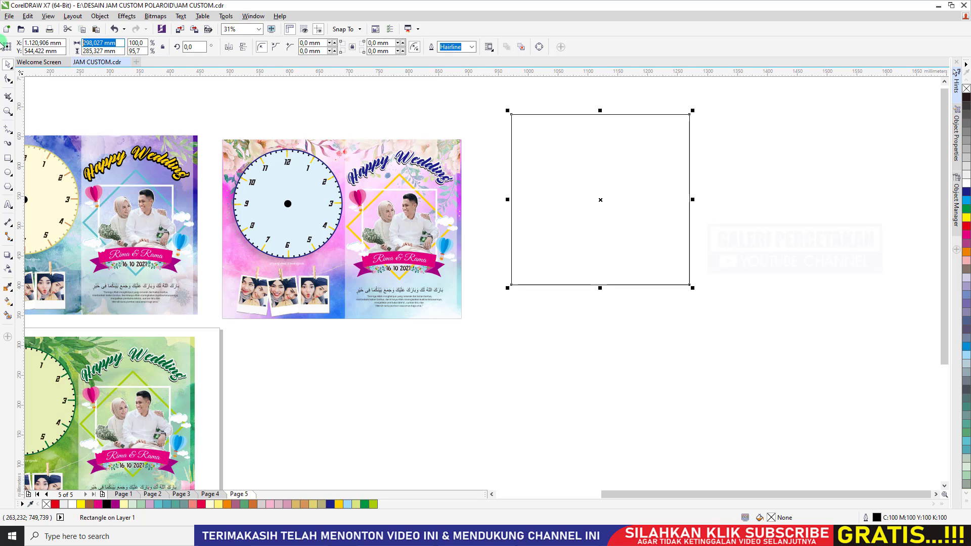
type("600")
key("Return")
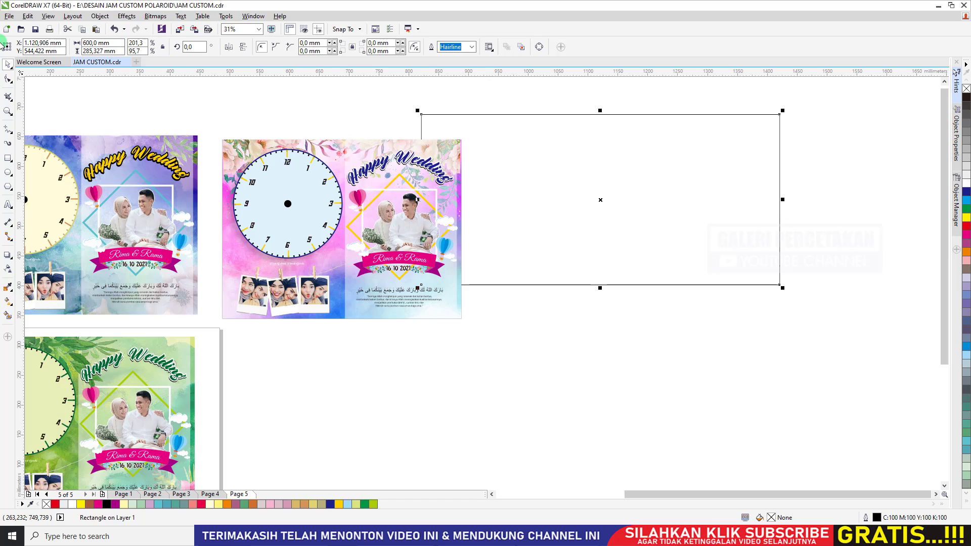
left_click(101, 51)
key("Return")
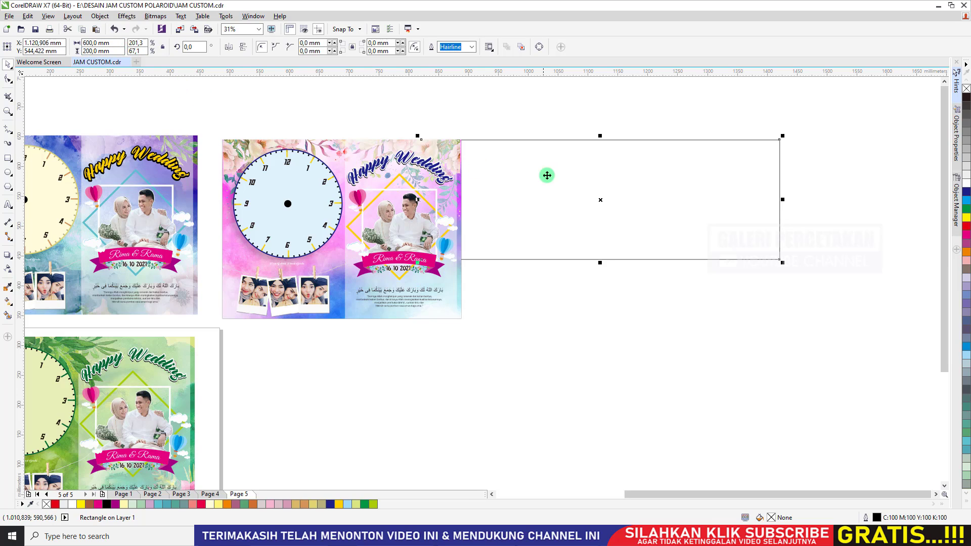
left_click_drag(548, 175, 611, 174)
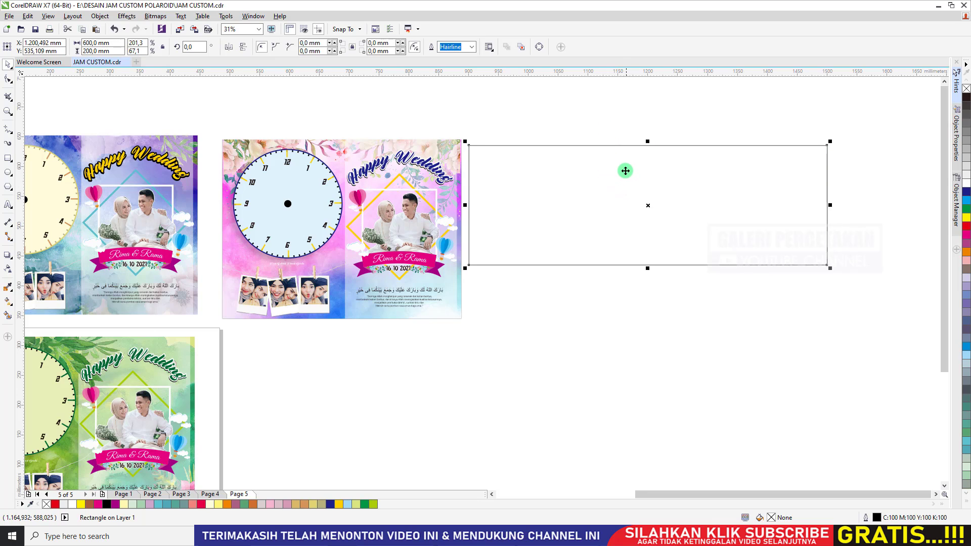
Step: Undo the rectangle's last moves and its resizing to 600 by 200 mm
key("ctrl+z")
key("ctrl+z")
key("ctrl+z")
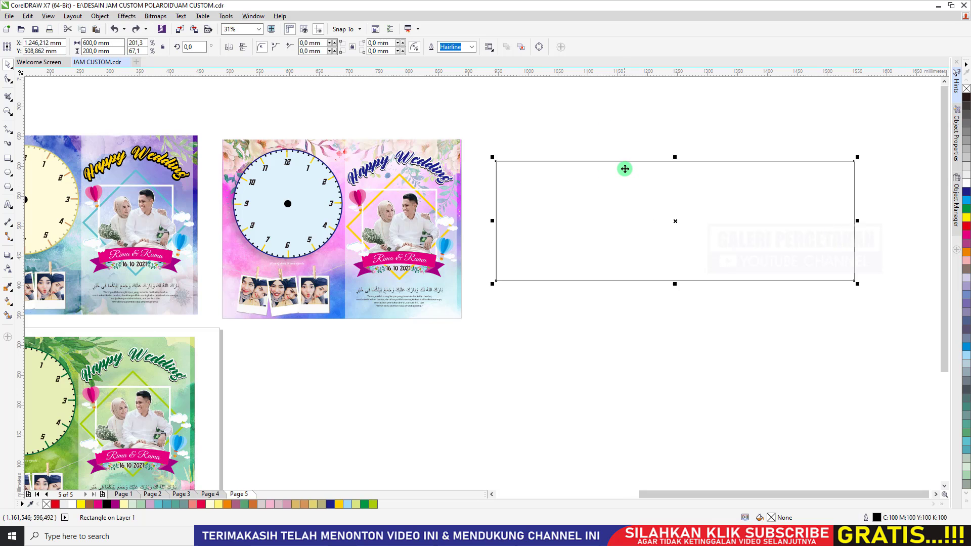
key("ctrl+z")
key("ctrl+z")
key("ctrl+z")
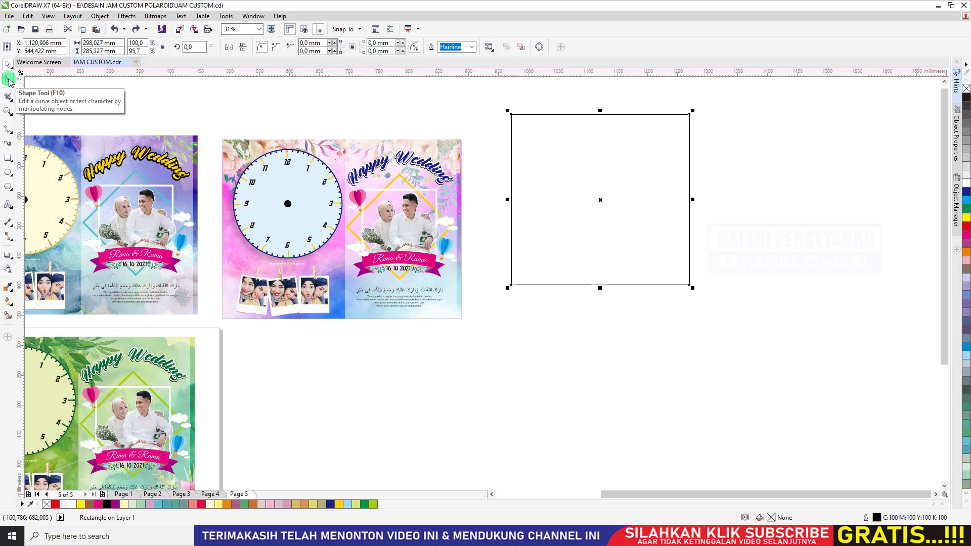
Step: Try shifting the rectangle slightly with the Pick tool and undo the move
left_click(514, 104)
left_click(566, 154)
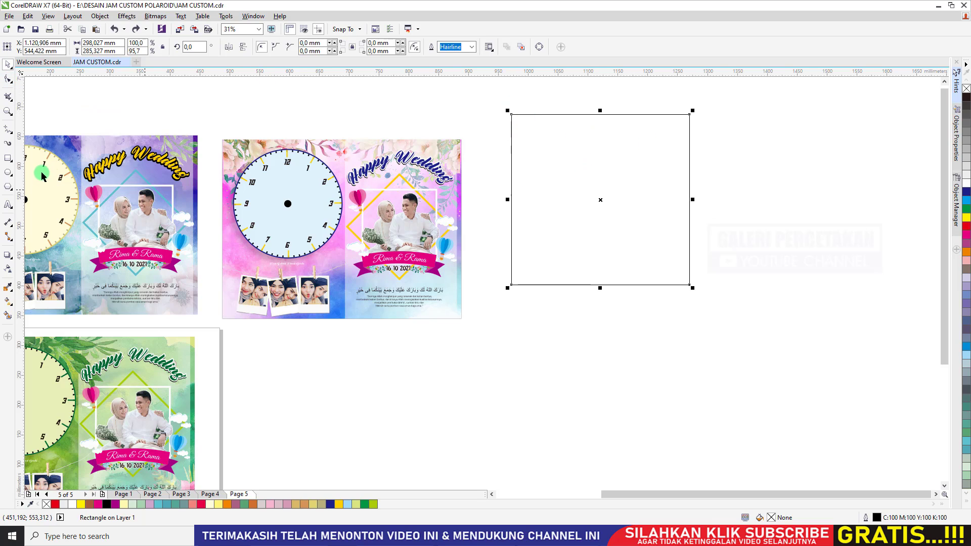
left_click_drag(562, 141, 551, 135)
key("ctrl+z")
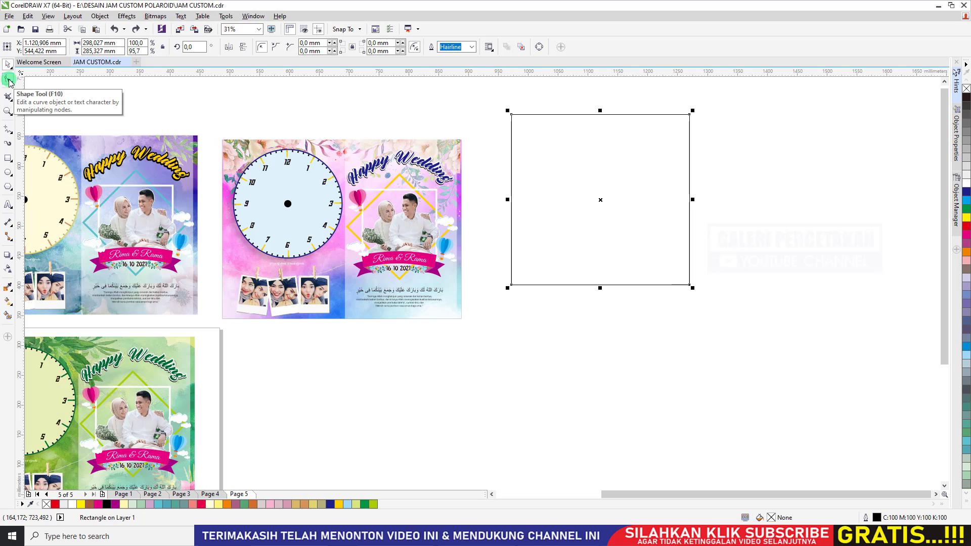
Step: Round the rectangle's four corners to about 48 mm with the Shape tool, compare round and scalloped styles, and keep scalloped
left_click(9, 79)
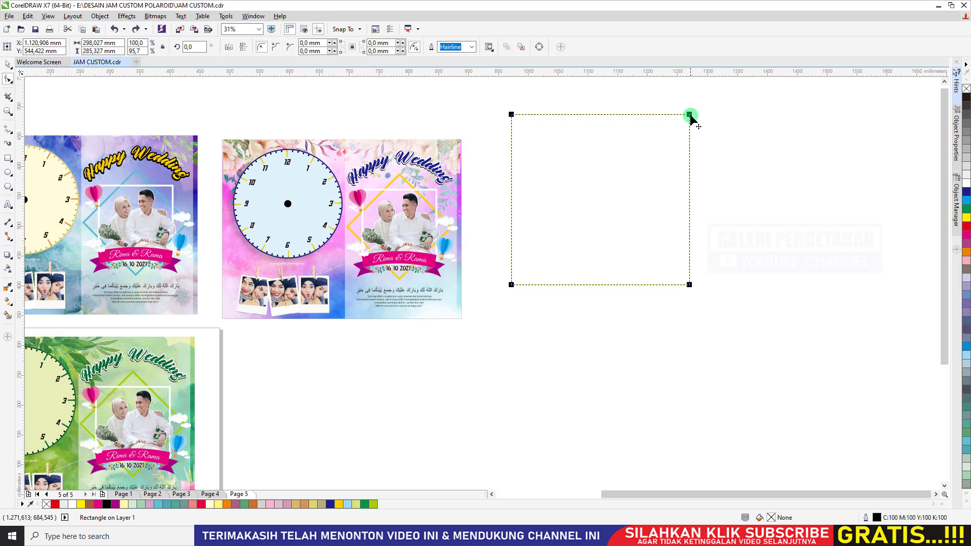
left_click_drag(691, 117, 748, 141)
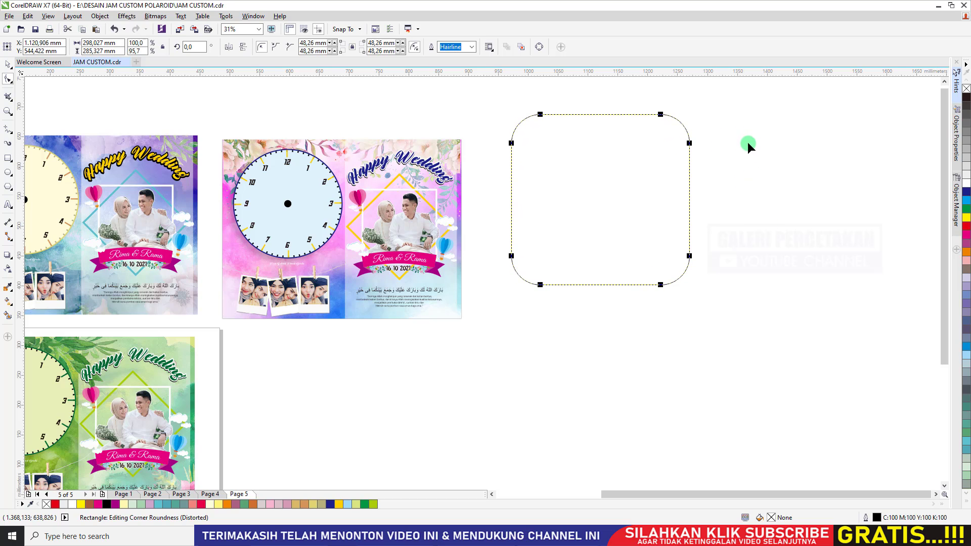
left_click(277, 51)
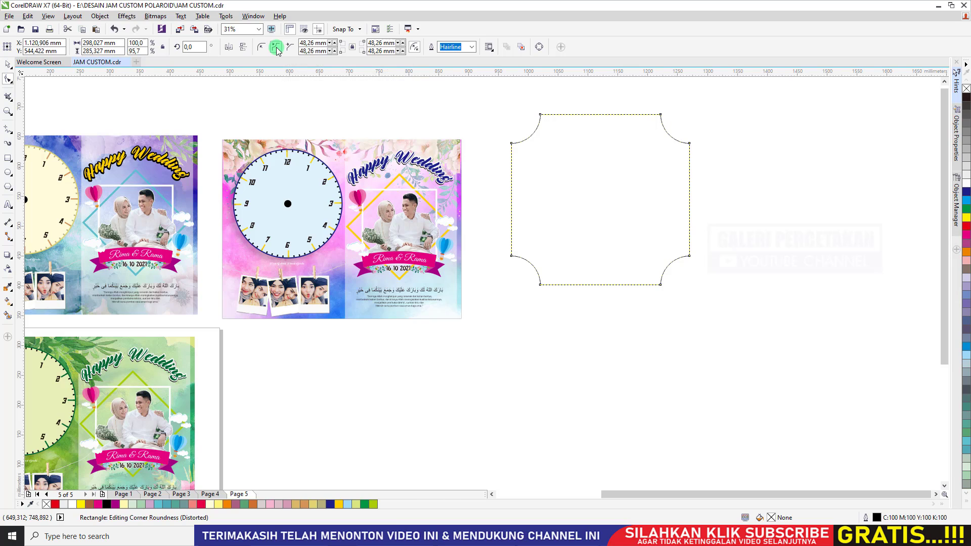
left_click(261, 45)
left_click(276, 47)
Step: Reduce the corner size to about 25.4 mm and change all four corners to chamfered
left_click_drag(540, 114, 335, 94)
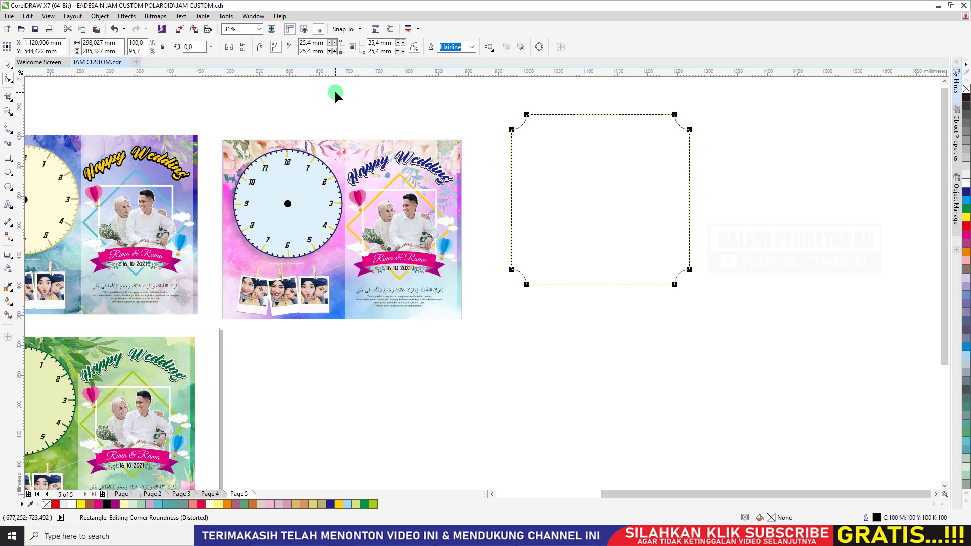
left_click(290, 47)
scroll(754, 124, "up", 3)
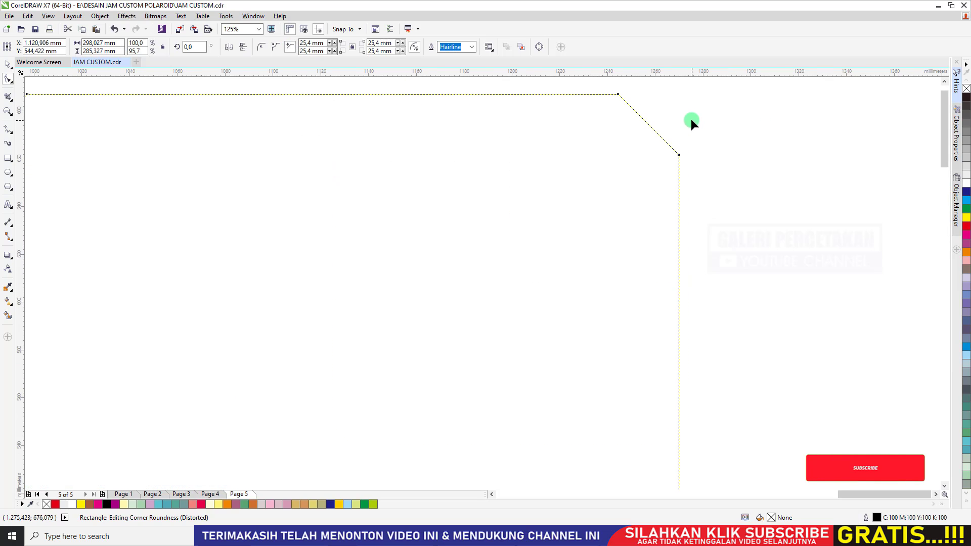
scroll(691, 119, "down", 1)
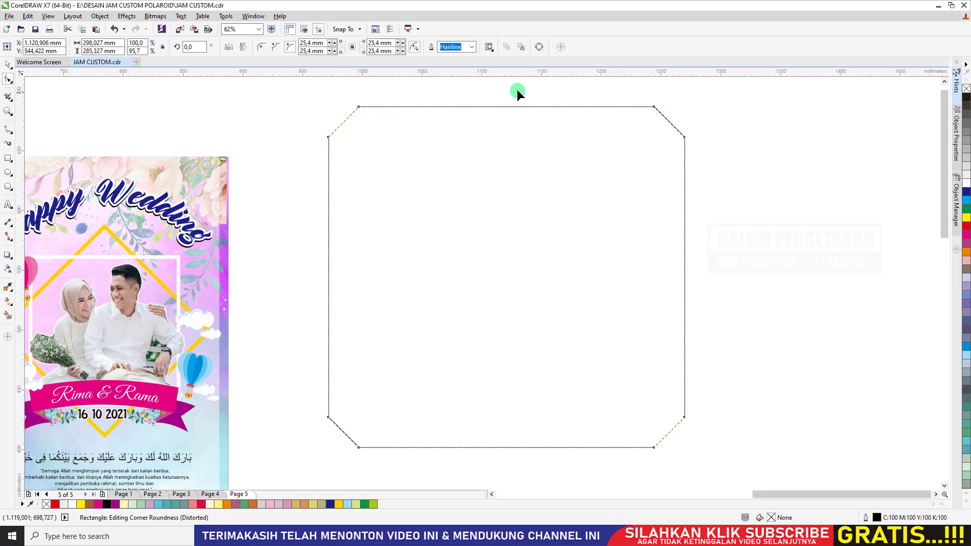
Step: Convert the chamfered rectangle to curves and mark a point near the middle of its top edge
left_click(541, 47)
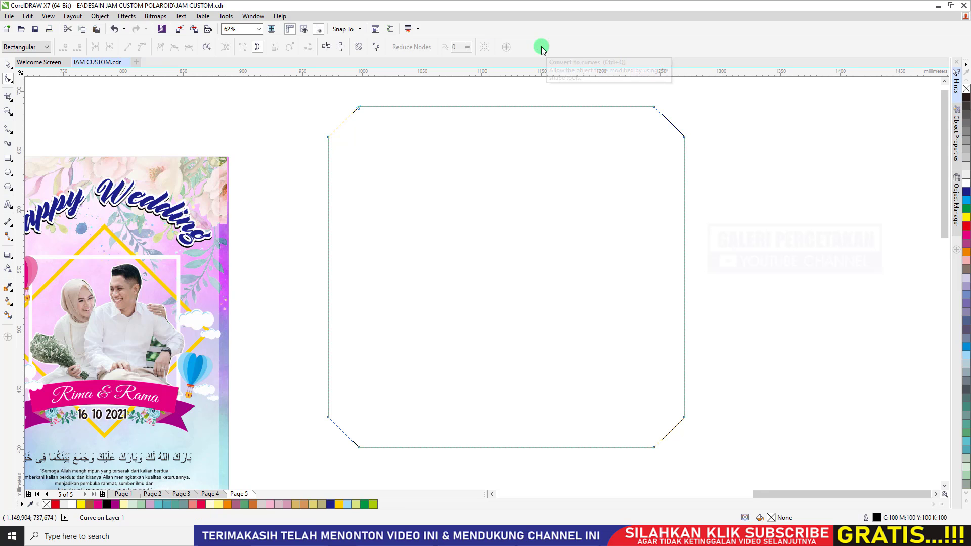
left_click(510, 106)
scroll(510, 106, "up", 4)
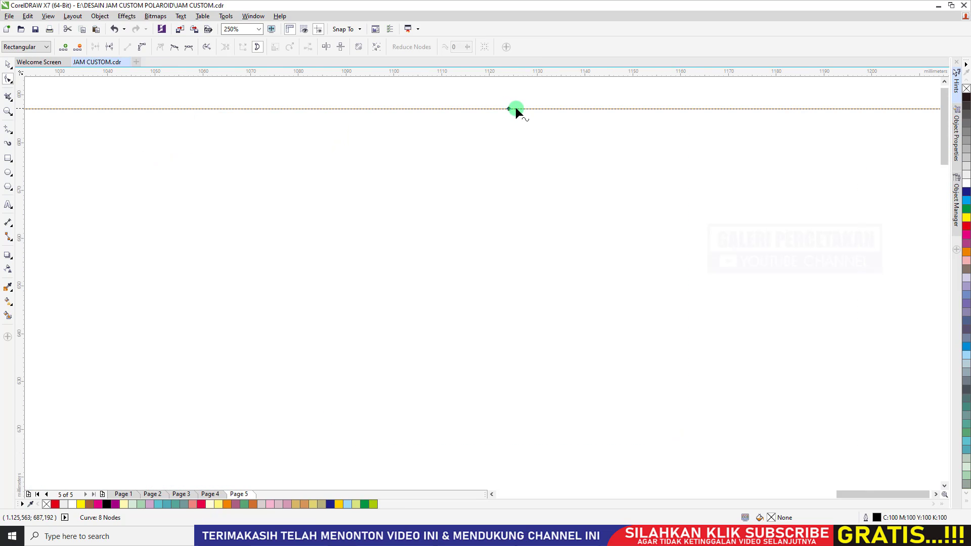
scroll(515, 107, "down", 4)
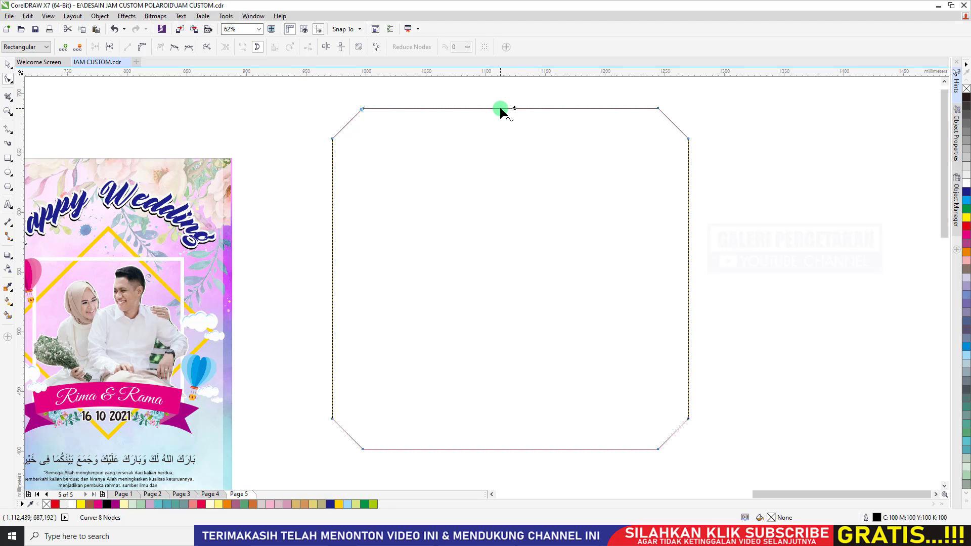
Step: Add a node to the curve's top edge, pull it down into the shape, and delete that node
double_click(501, 110)
left_click_drag(502, 111, 560, 203)
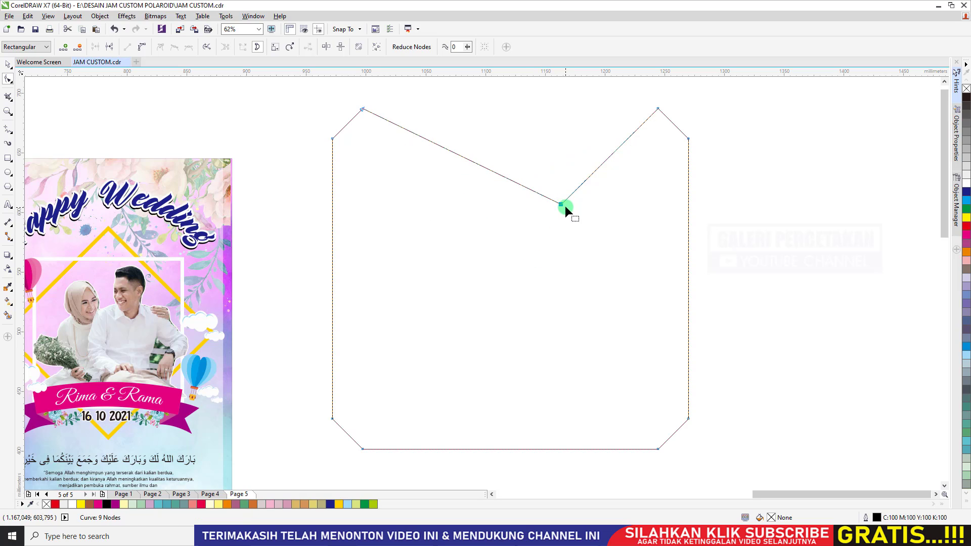
key("Delete")
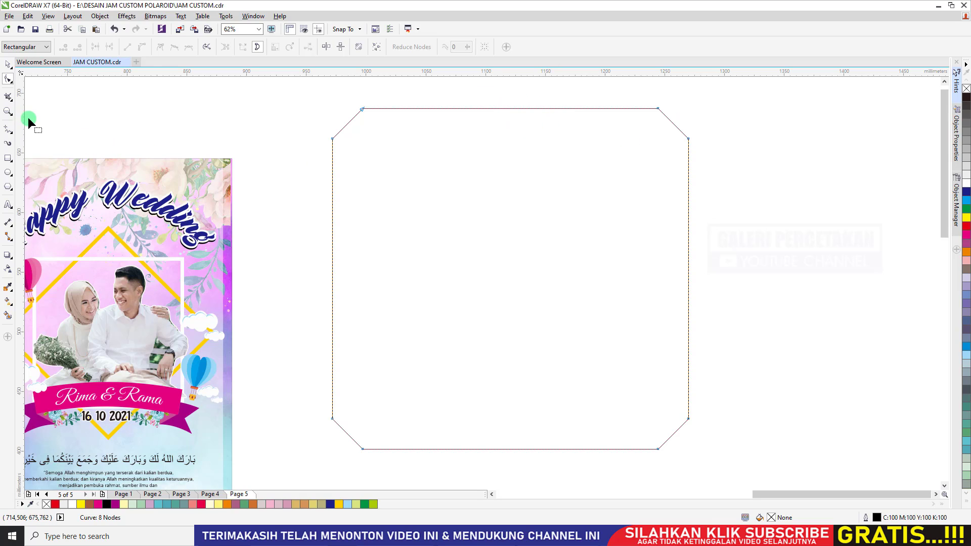
Step: Draw a crop area about 387 mm wide across the chamfered shape and extend it to about 211 mm high
left_click(7, 97)
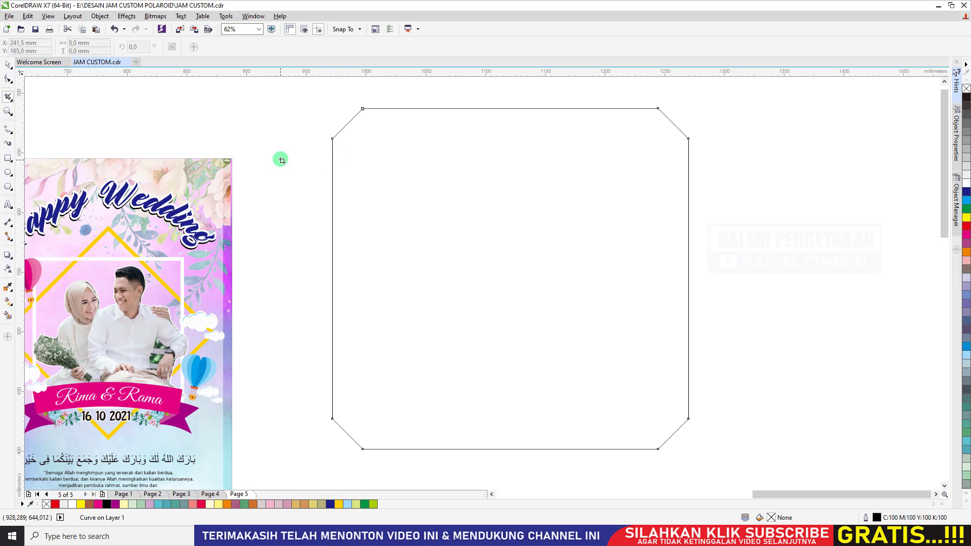
left_click_drag(287, 157, 751, 310)
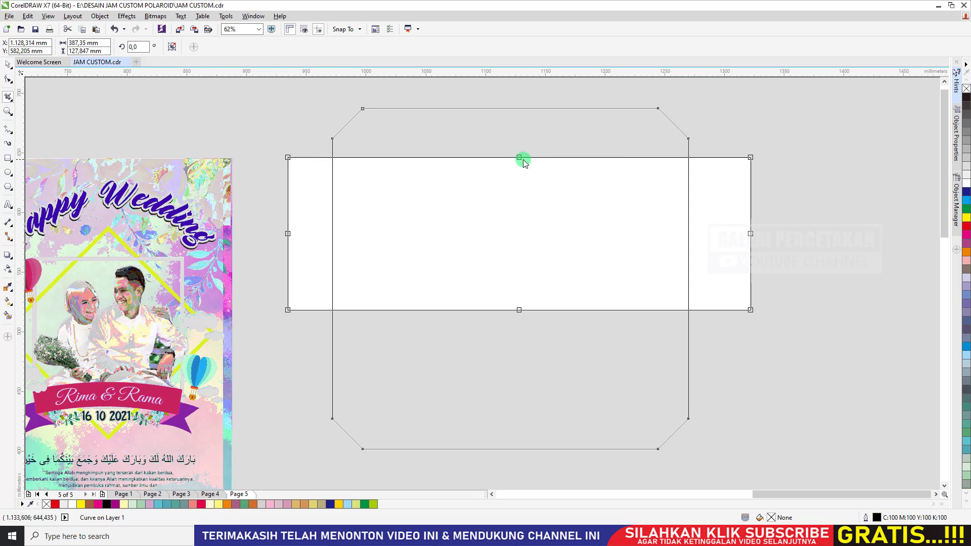
left_click_drag(519, 159, 518, 131)
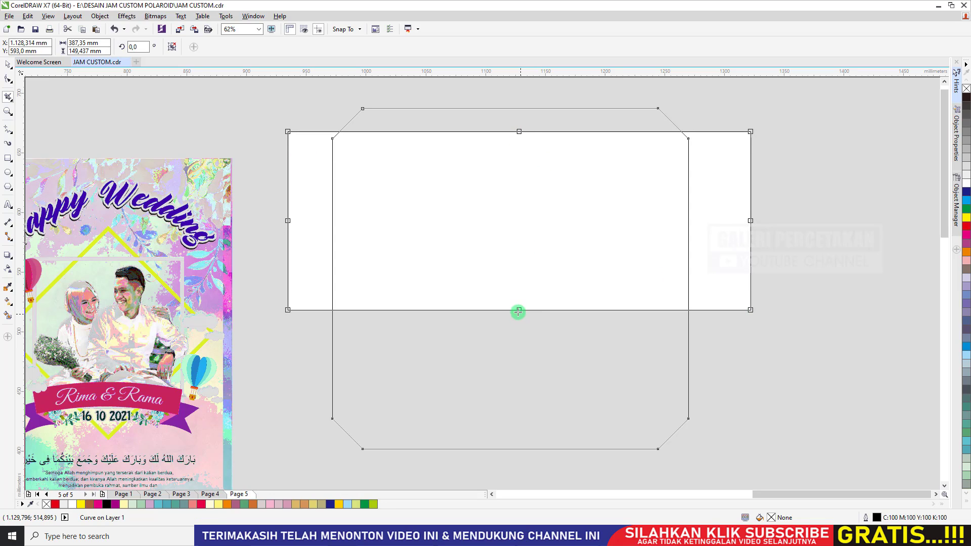
left_click_drag(517, 311, 519, 384)
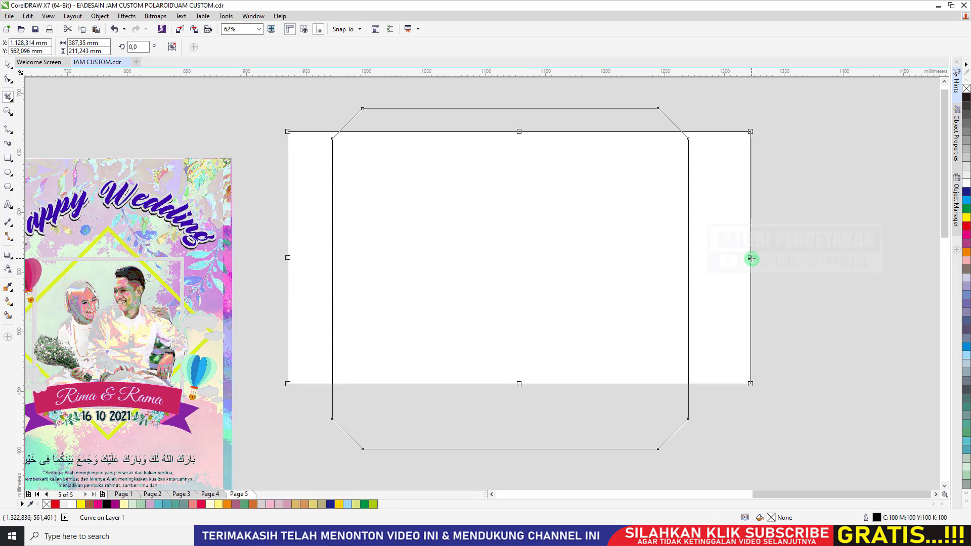
Step: Move and resize the crop area to about 372 by 234 mm, crop the shape, and undo the crop
left_click_drag(751, 259, 688, 259)
left_click_drag(521, 268, 546, 272)
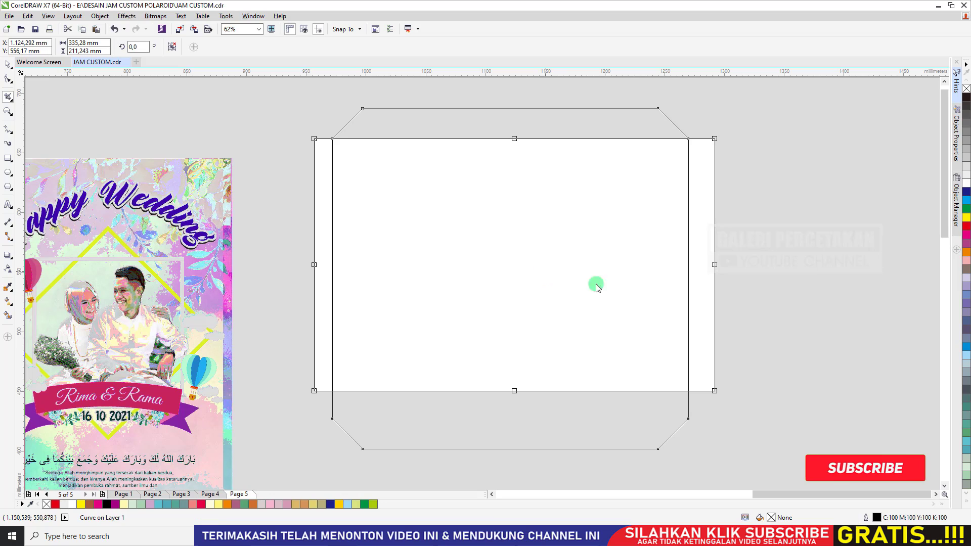
left_click_drag(716, 391, 758, 429)
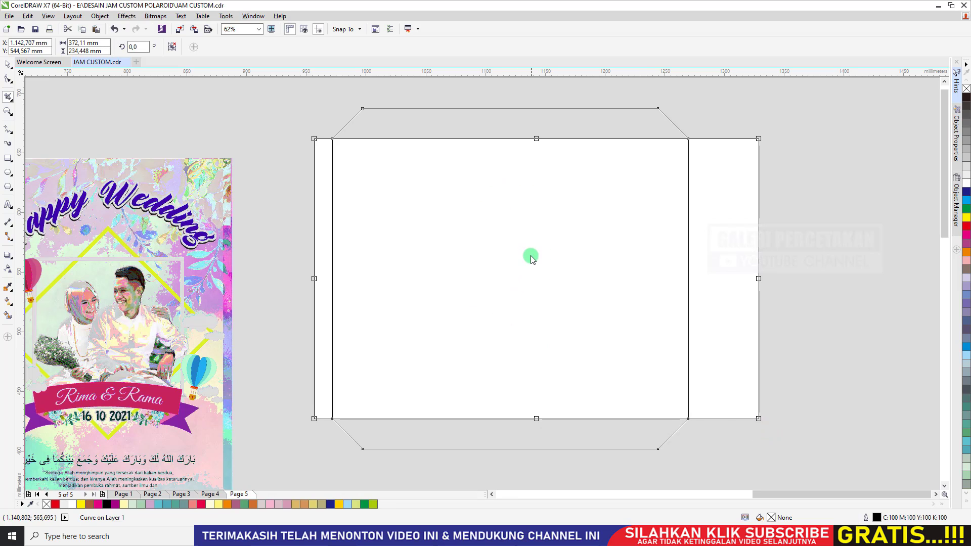
double_click(559, 212)
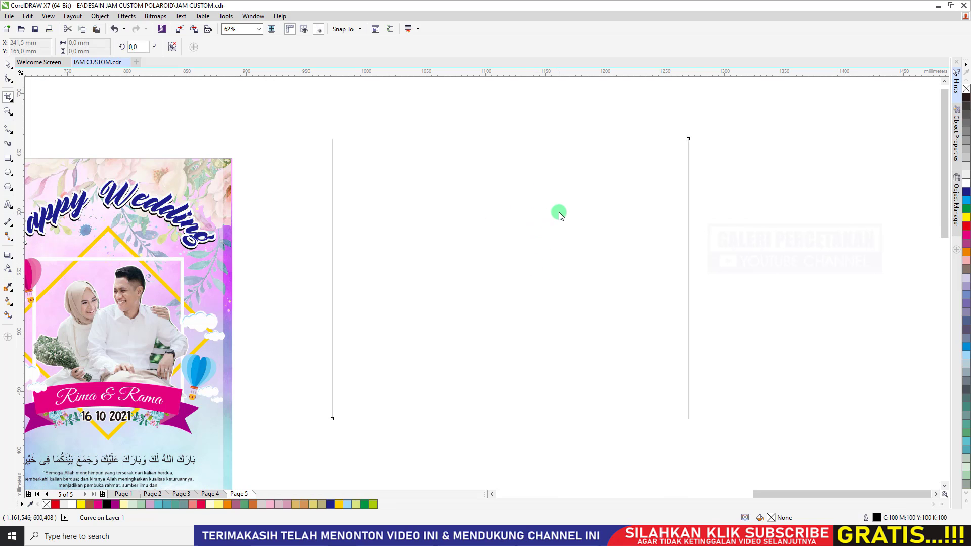
key("ctrl+z")
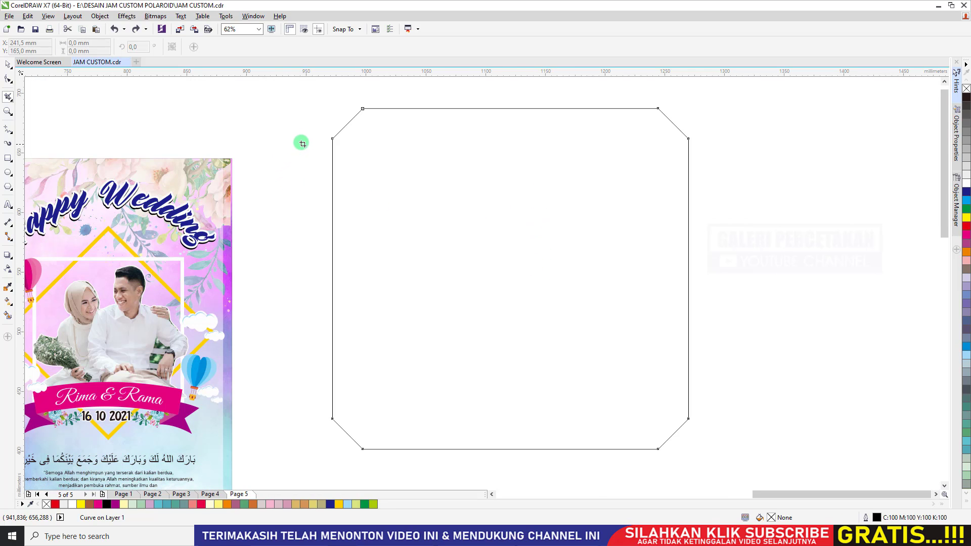
Step: Crop the chamfered shape again so its top and bottom edges are cut off, and undo that crop
left_click_drag(300, 129, 719, 421)
double_click(715, 411)
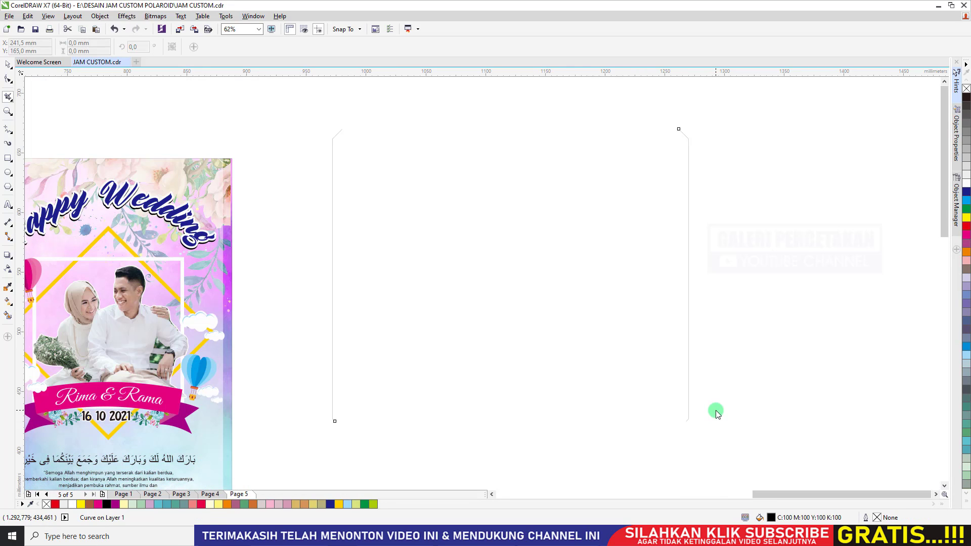
left_click(7, 64)
key("ctrl+z")
key("ctrl+z")
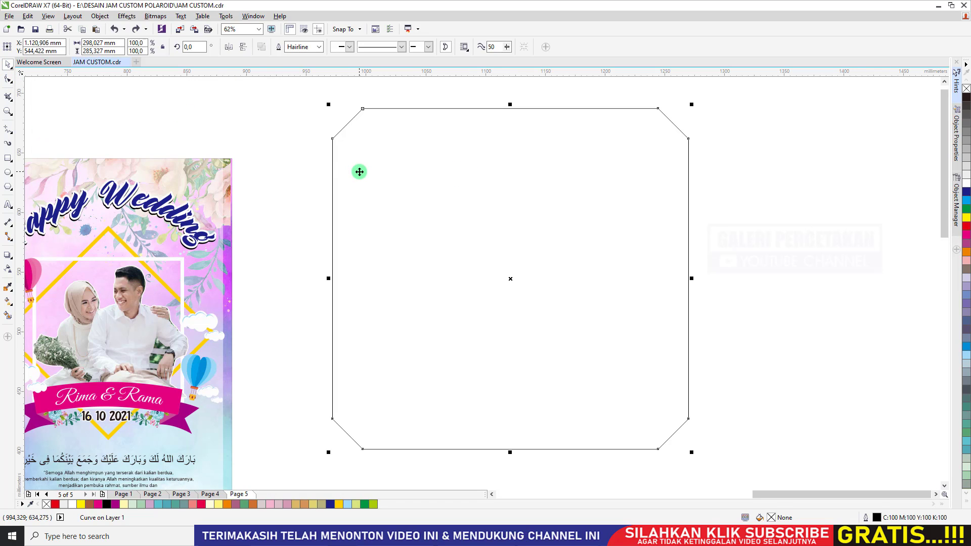
Step: Delete the chamfered shape from the empty area beside the purple wedding clock design
key("Delete")
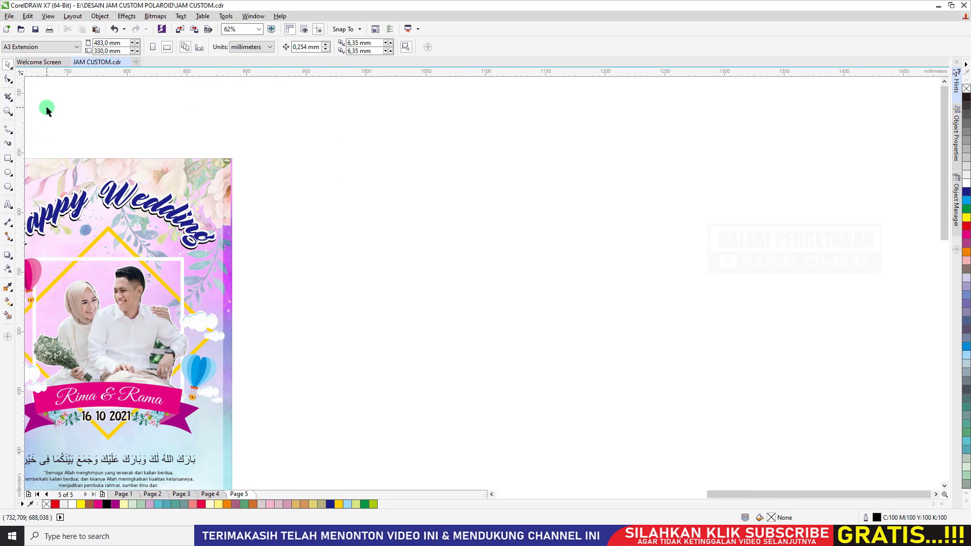
left_click(11, 110)
right_click(268, 149)
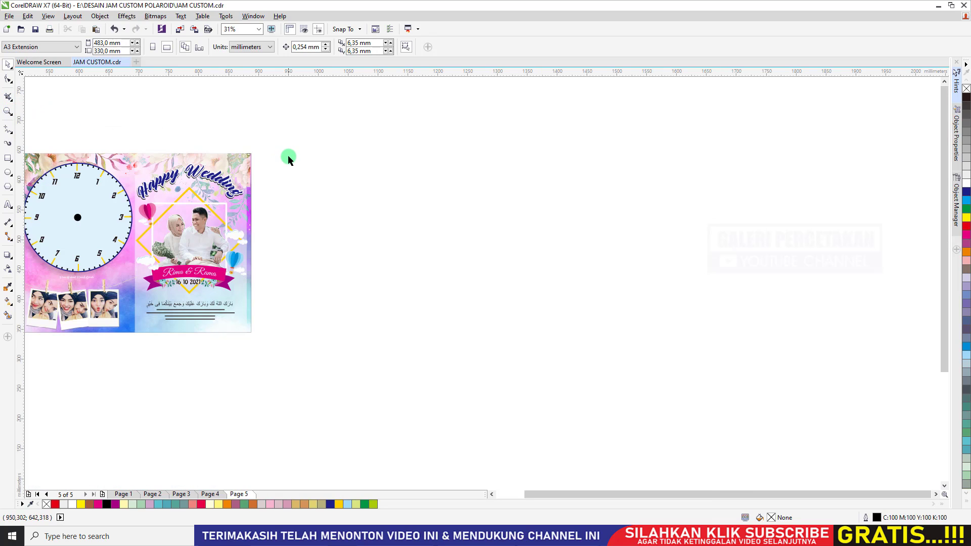
Step: Magnify the couple's photo in the purple design with the Zoom tool and fit all five designs in view
left_click(8, 111)
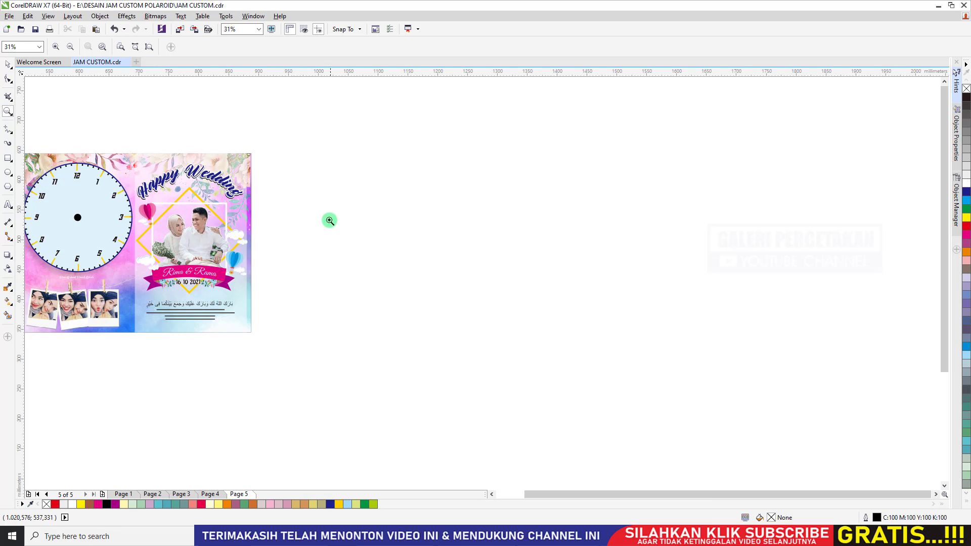
left_click_drag(175, 209, 222, 239)
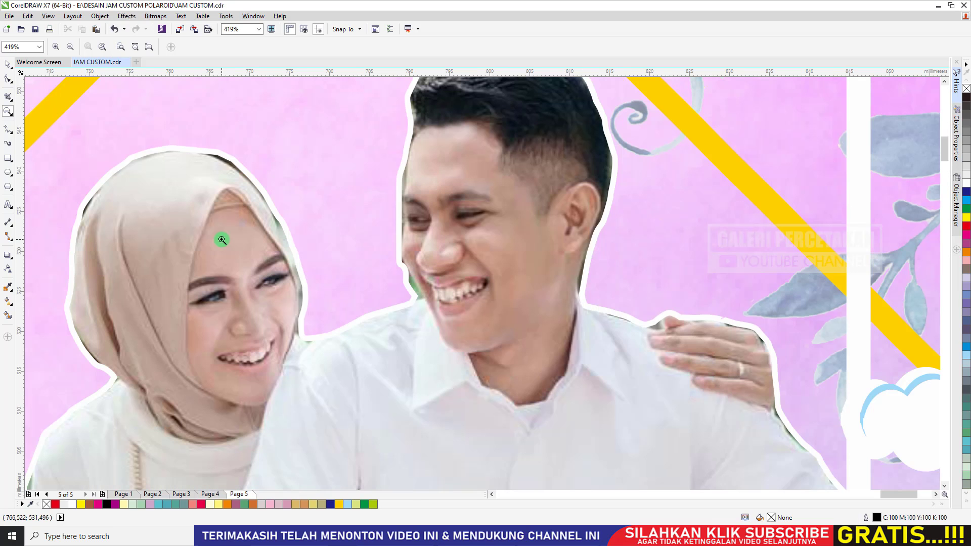
scroll(391, 175, "down", 3)
left_click_drag(281, 140, 474, 256)
left_click_drag(378, 134, 682, 320)
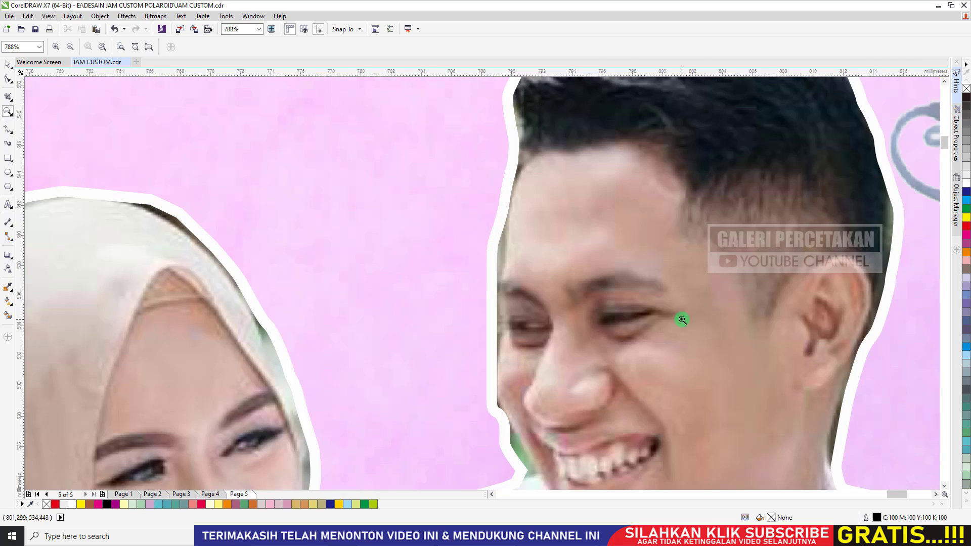
left_click(69, 48)
key("F4")
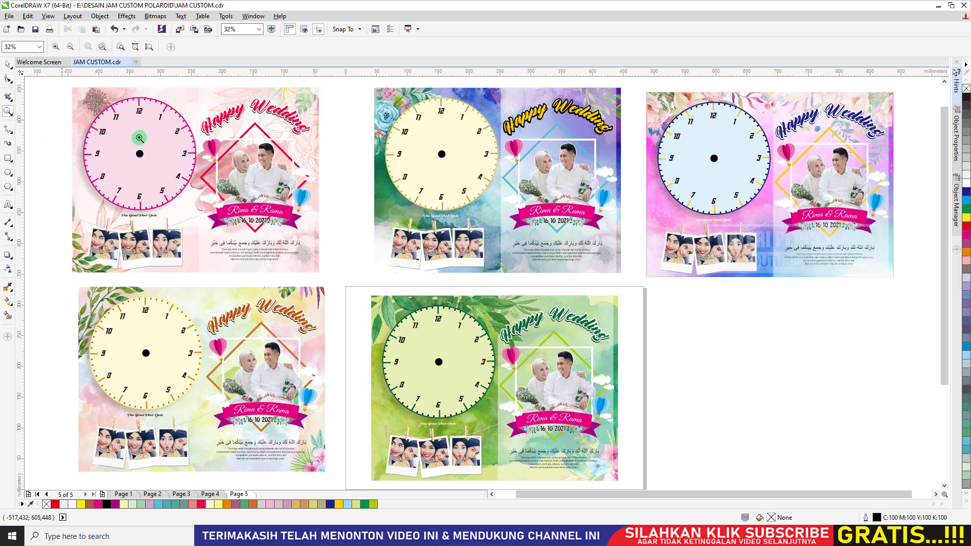
Step: Enlarge the couple's faces in the pink design stepwise with the Zoom tool and return to the full overview
left_click(263, 163)
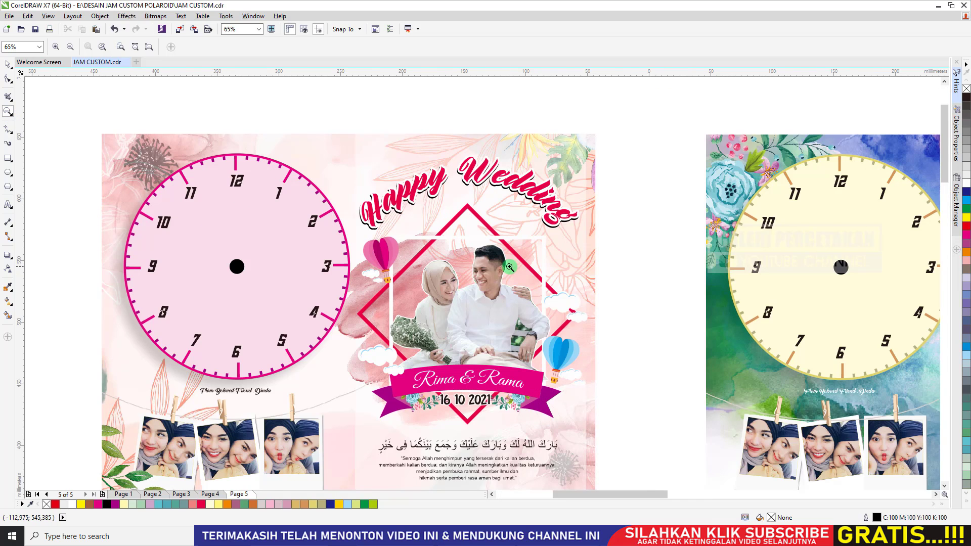
left_click(509, 266)
left_click(479, 364)
left_click(429, 187)
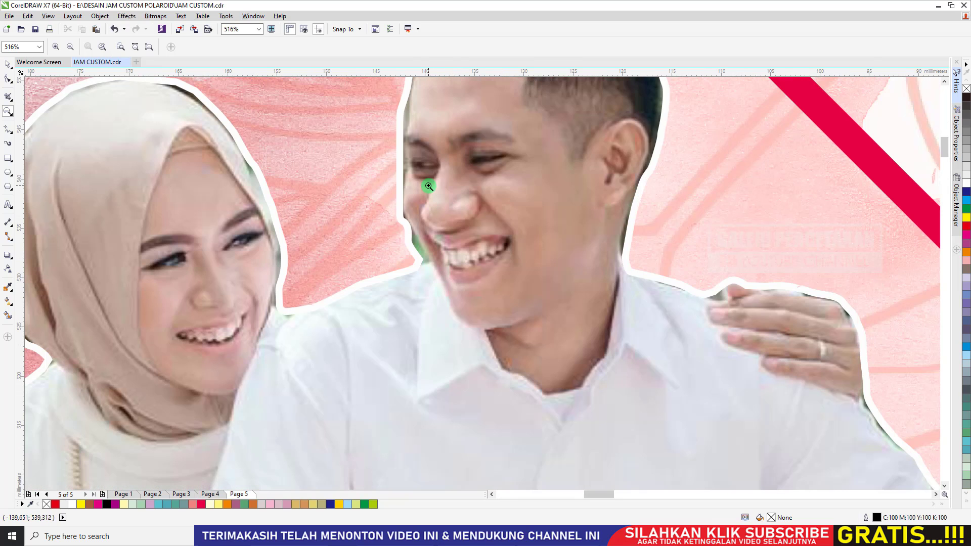
left_click(511, 189)
left_click(550, 284)
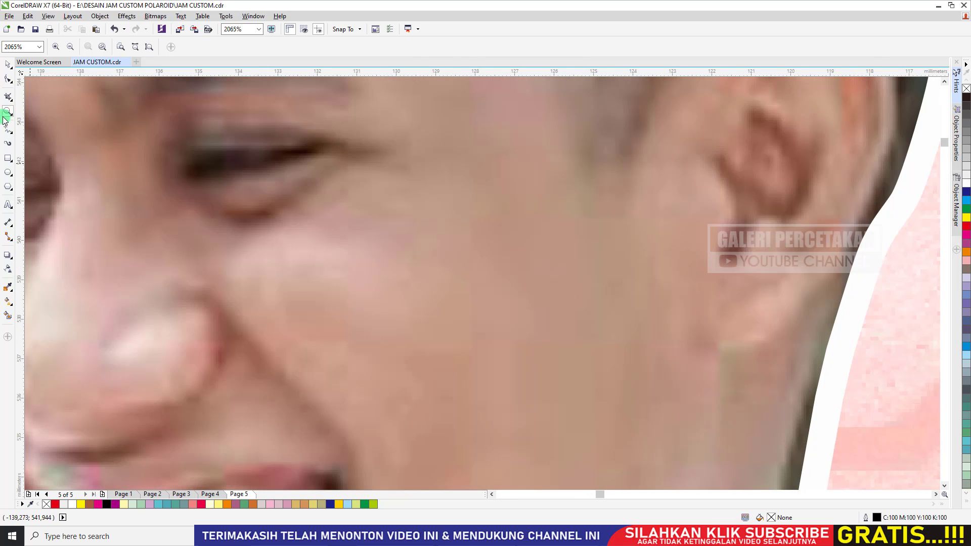
scroll(204, 208, "down", 6)
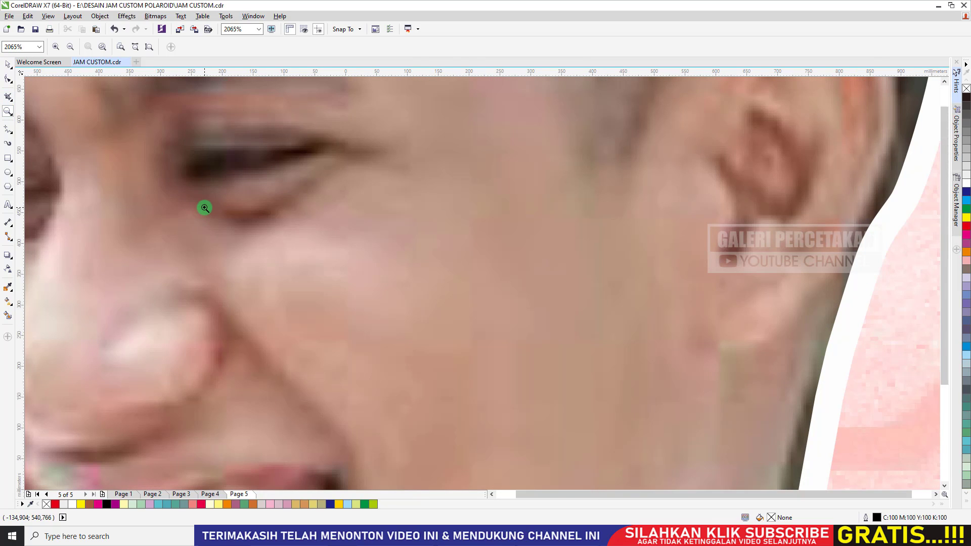
Step: Return to the Pick tool and examine the black centre of the blue-green design's clock up close
left_click(8, 68)
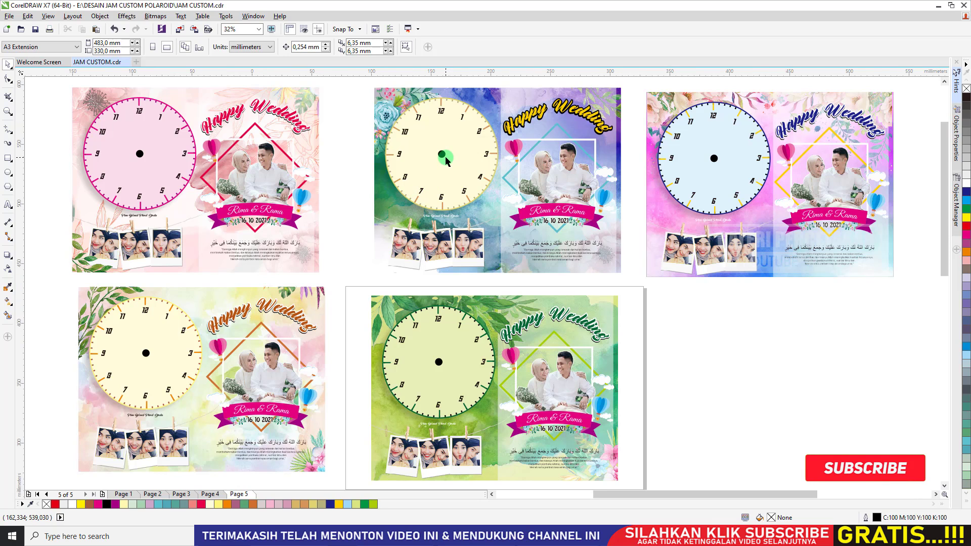
scroll(446, 161, "up", 3)
scroll(439, 145, "up", 2)
scroll(423, 143, "up", 3)
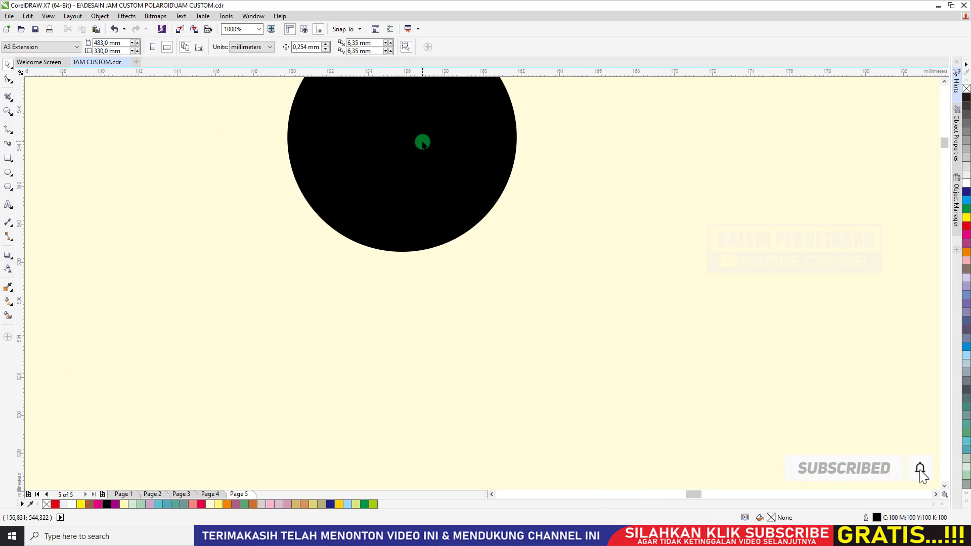
scroll(423, 144, "down", 10)
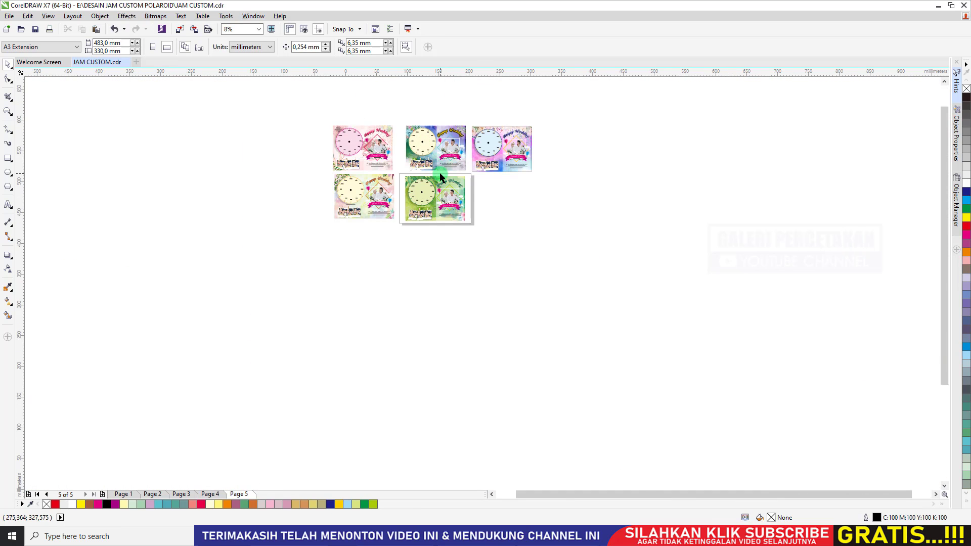
Step: Inspect details of the purple and green wedding clock designs up close, returning to the overview between them
scroll(439, 176, "up", 3)
scroll(850, 181, "up", 4)
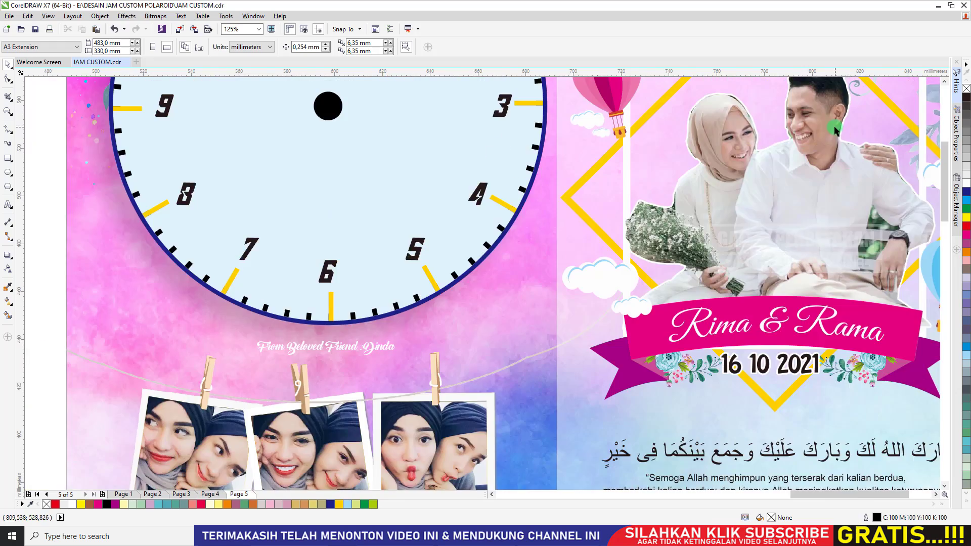
scroll(760, 153, "down", 4)
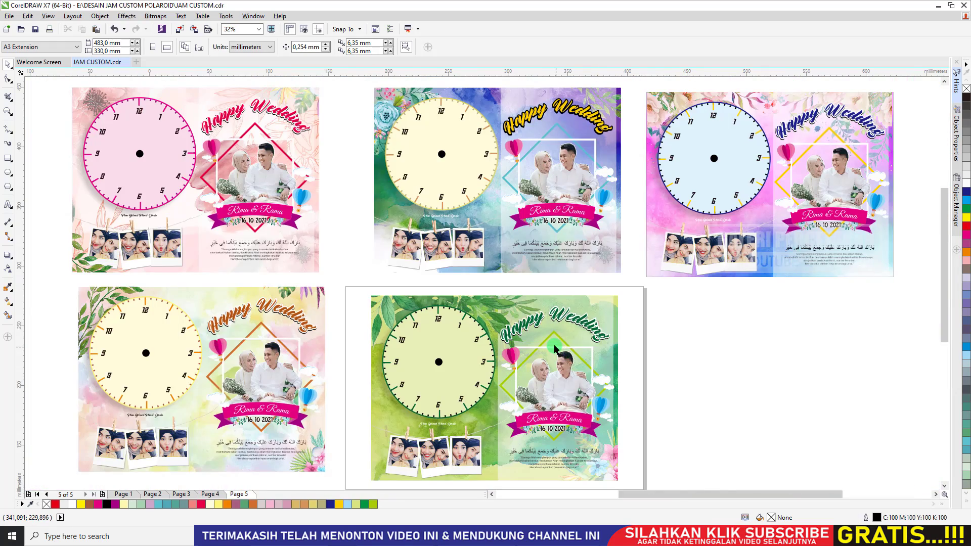
scroll(554, 348, "up", 4)
scroll(554, 348, "down", 4)
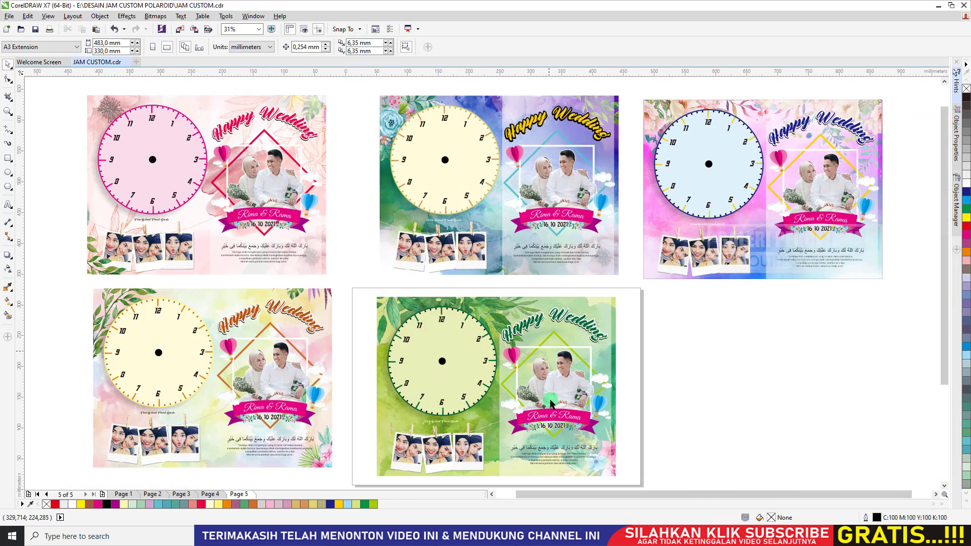
scroll(558, 455, "up", 5)
scroll(505, 213, "down", 5)
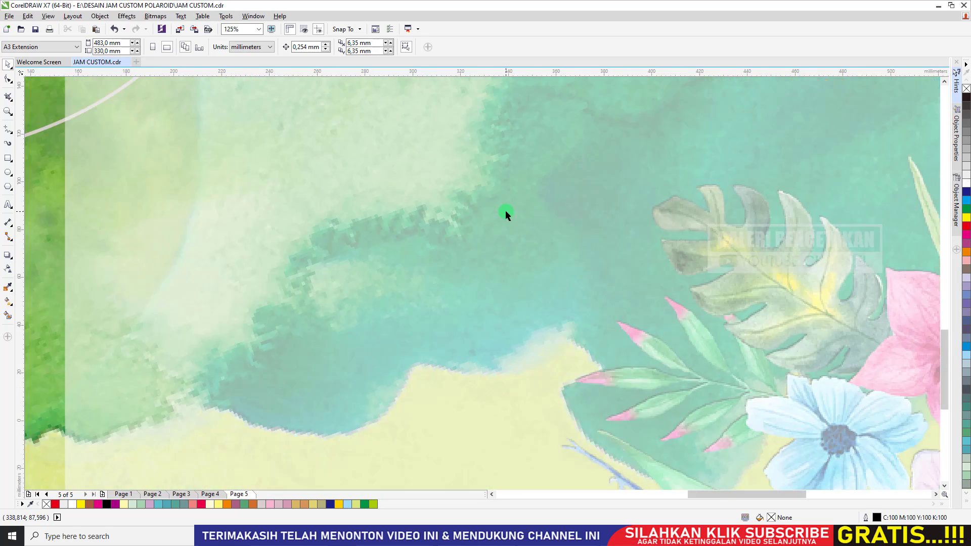
scroll(559, 466, "up", 7)
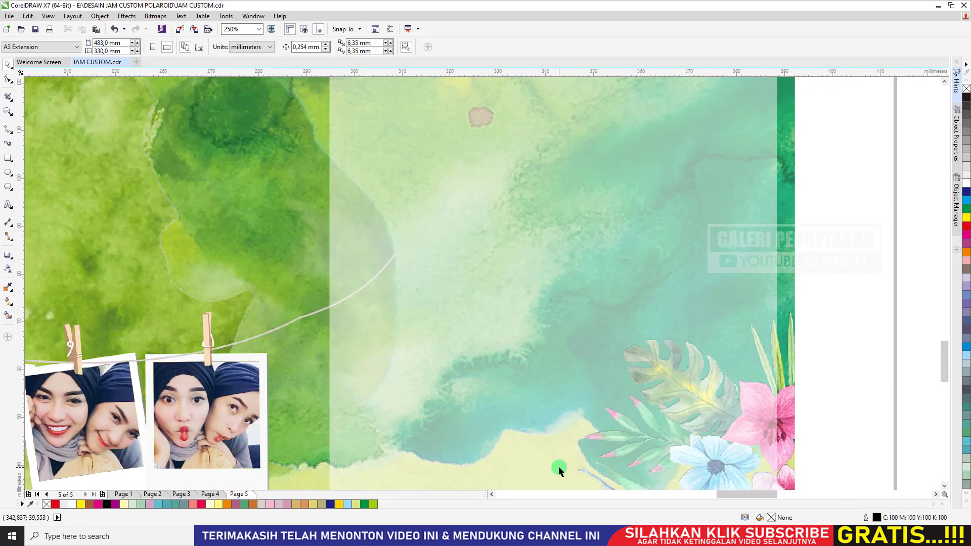
scroll(560, 470, "down", 7)
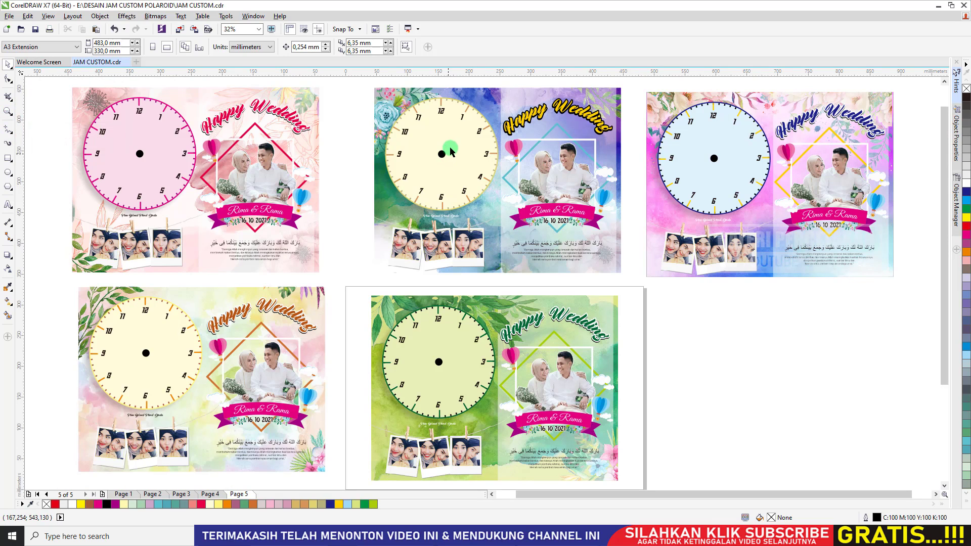
Step: Examine the blue-green design's clock face and centre dot at several magnifications, ending with all five designs in view
scroll(445, 153, "up", 3)
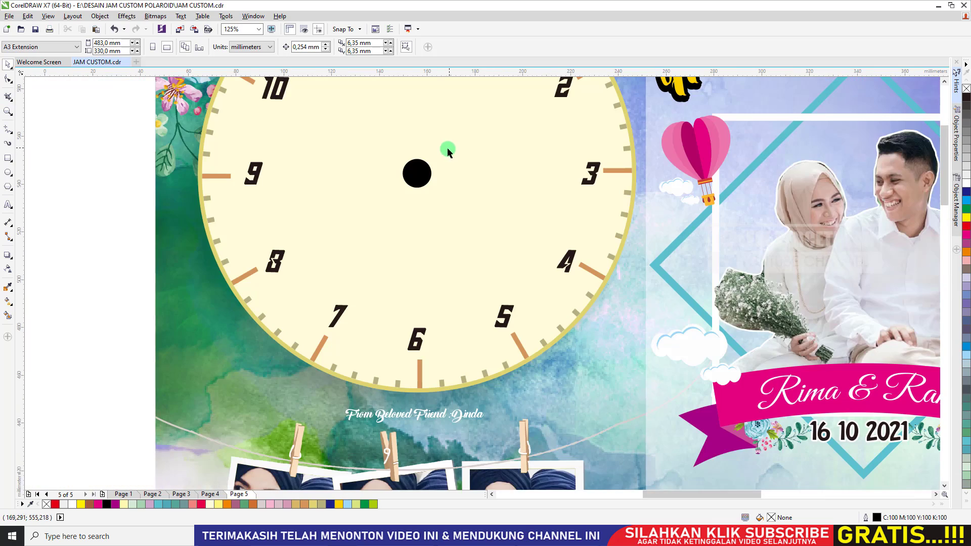
scroll(419, 168, "up", 3)
scroll(414, 172, "up", 1)
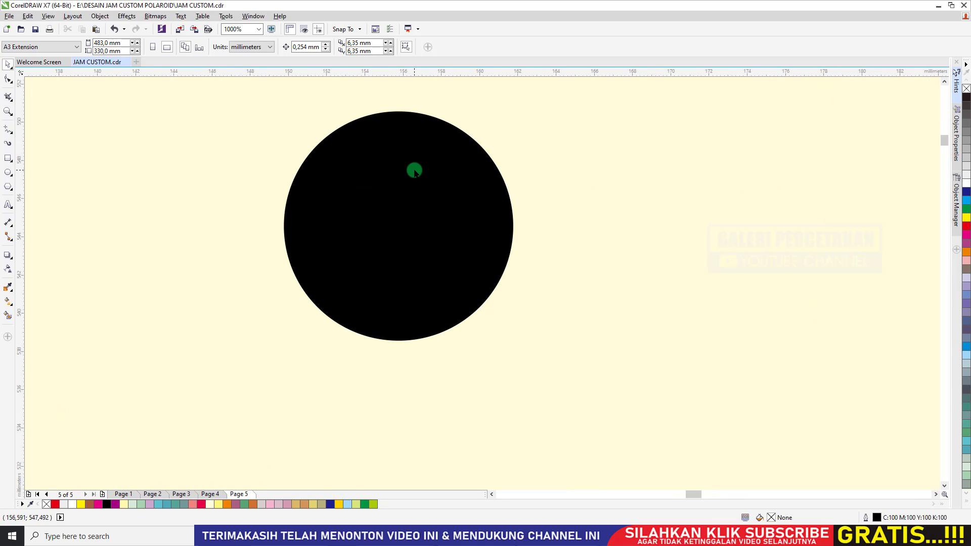
scroll(415, 172, "down", 1)
scroll(415, 173, "down", 3)
scroll(414, 172, "up", 4)
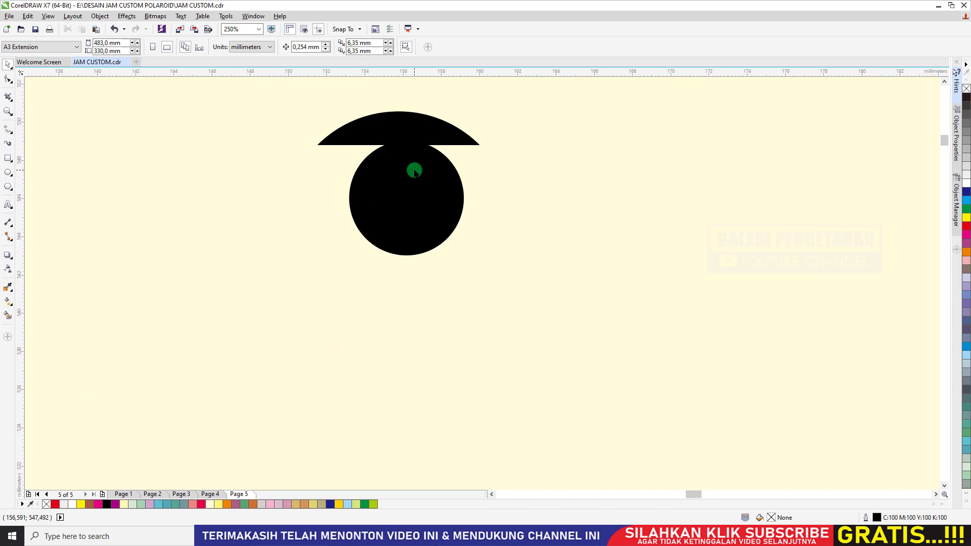
scroll(415, 172, "down", 6)
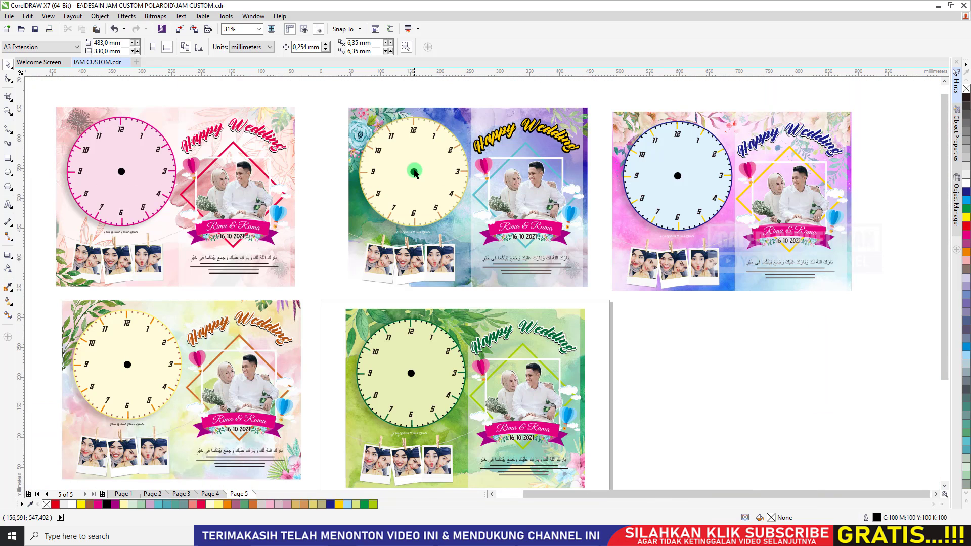
scroll(415, 173, "up", 1)
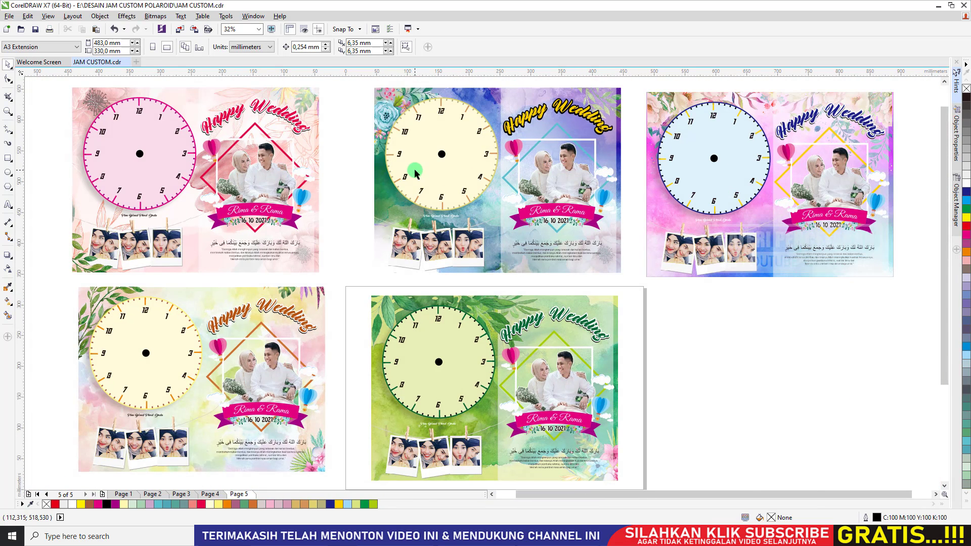
Step: Move the view around the five wedding clock designs with the Pan tool, ending with all of them in sight
left_click(14, 116)
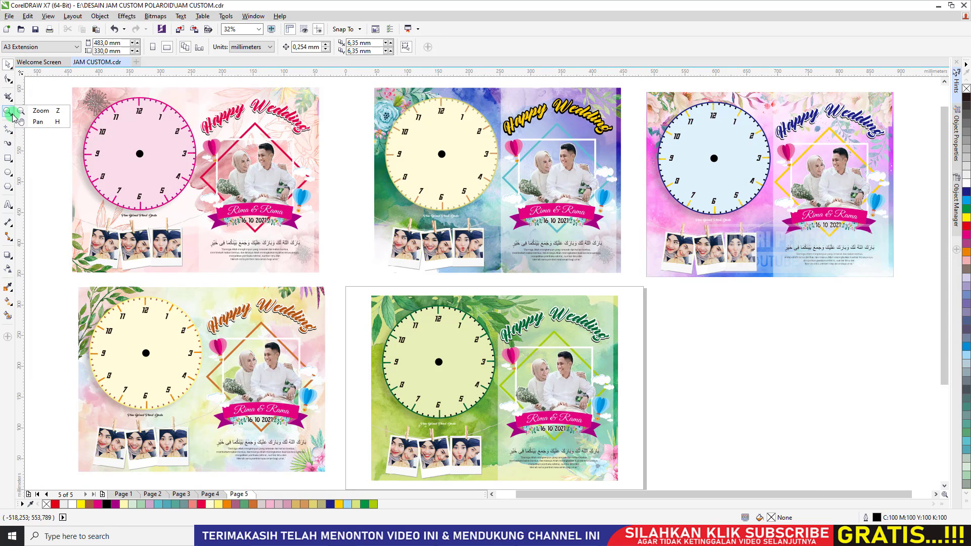
left_click(38, 121)
mouse_move(575, 242)
left_mouse_down()
mouse_move(453, 232)
mouse_move(583, 256)
left_mouse_up()
mouse_move(434, 232)
left_mouse_down()
mouse_move(456, 207)
mouse_move(422, 214)
mouse_move(471, 215)
mouse_move(452, 215)
mouse_move(482, 239)
left_mouse_up()
left_click_drag(507, 276, 432, 249)
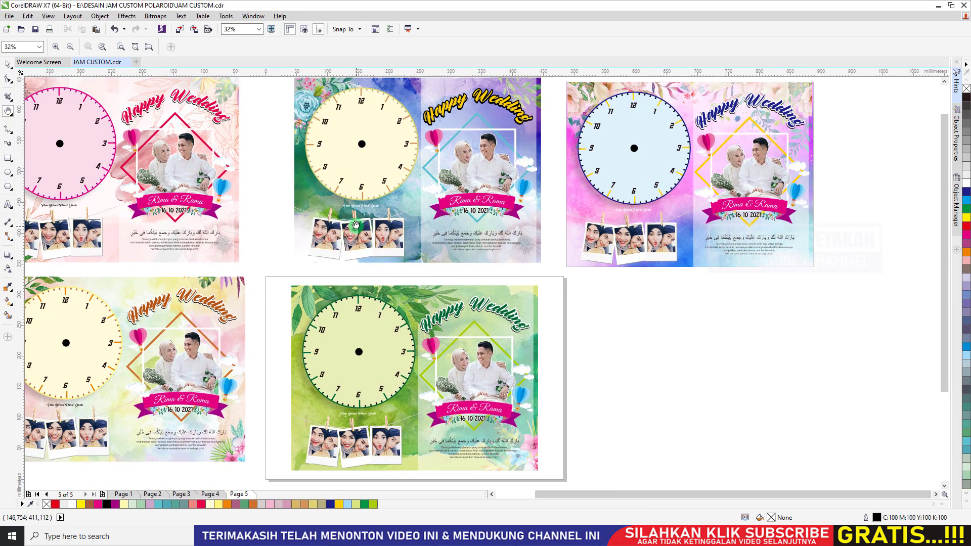
left_click_drag(442, 386, 449, 252)
left_click_drag(572, 265, 492, 293)
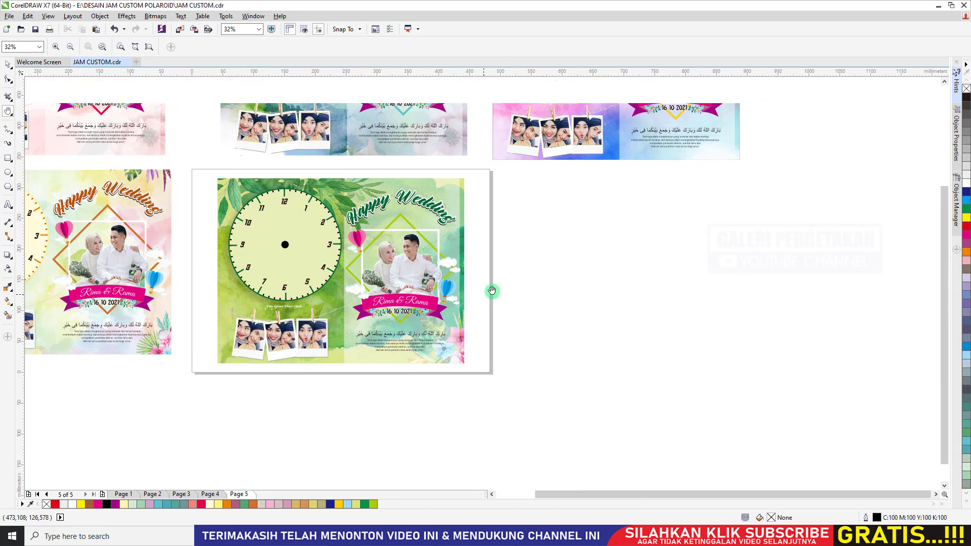
left_click_drag(585, 232, 615, 334)
left_click_drag(456, 292, 569, 241)
left_click_drag(408, 280, 429, 315)
left_click_drag(464, 244, 299, 319)
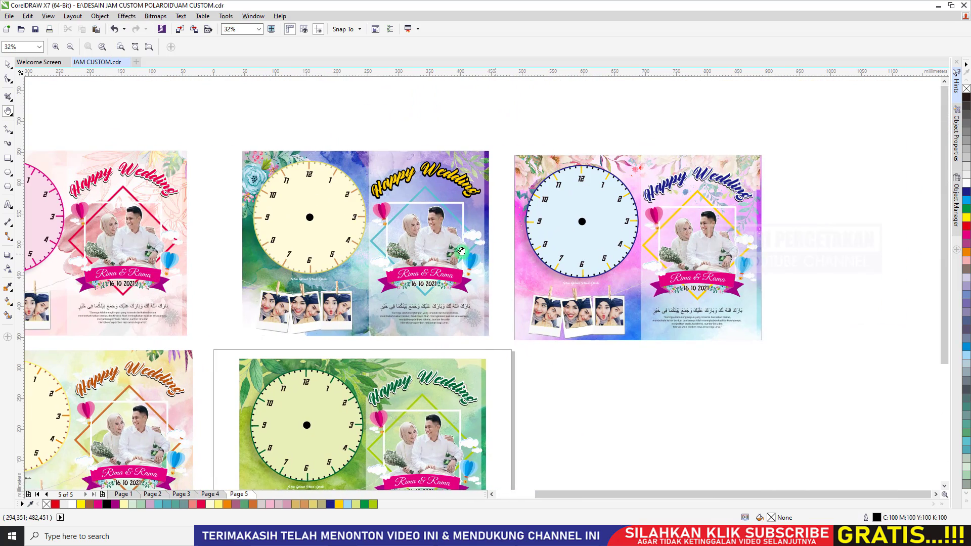
left_click_drag(423, 300, 449, 265)
left_click_drag(385, 333, 440, 311)
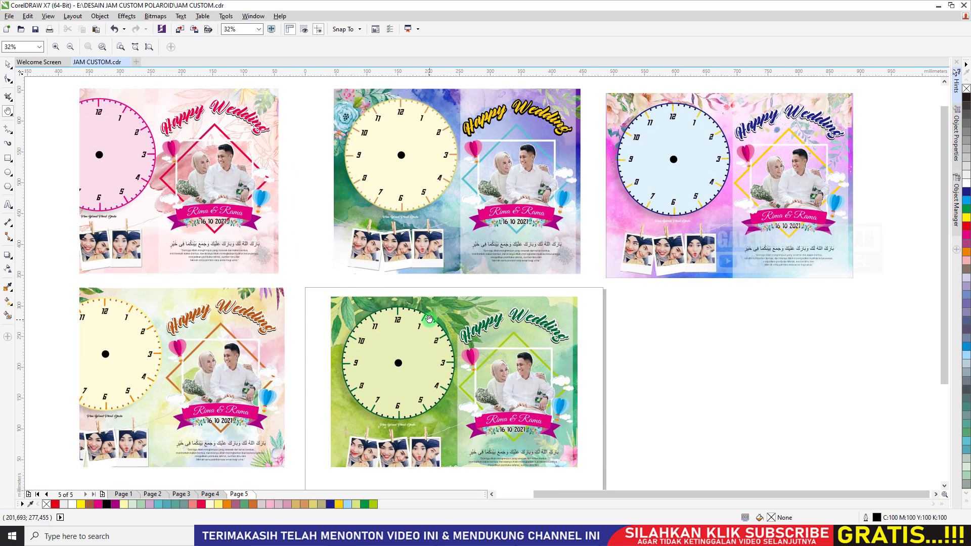
left_click(12, 118)
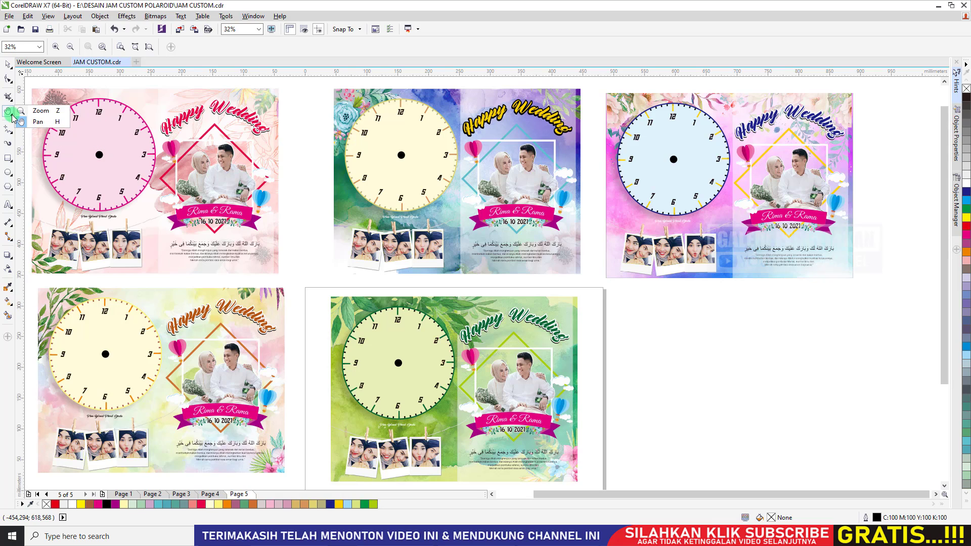
left_click(41, 112)
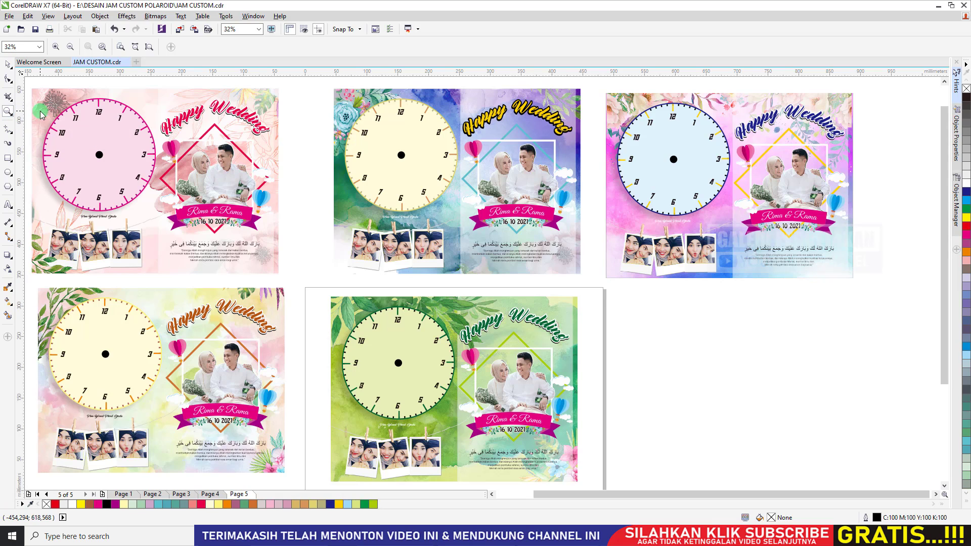
left_click(13, 136)
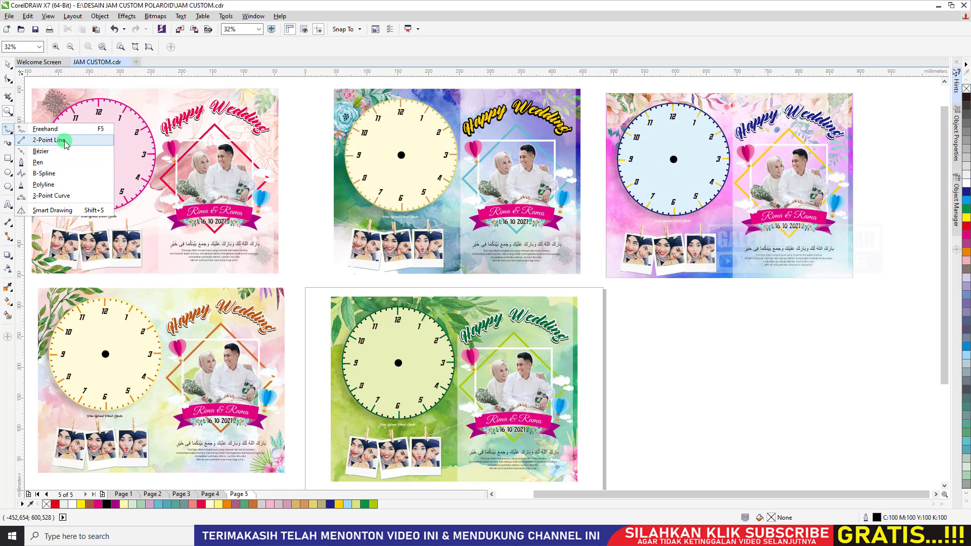
Step: Place the pink wedding clock design in the empty area to the right of the other designs with the Pick tool
left_click(8, 64)
left_click(225, 176)
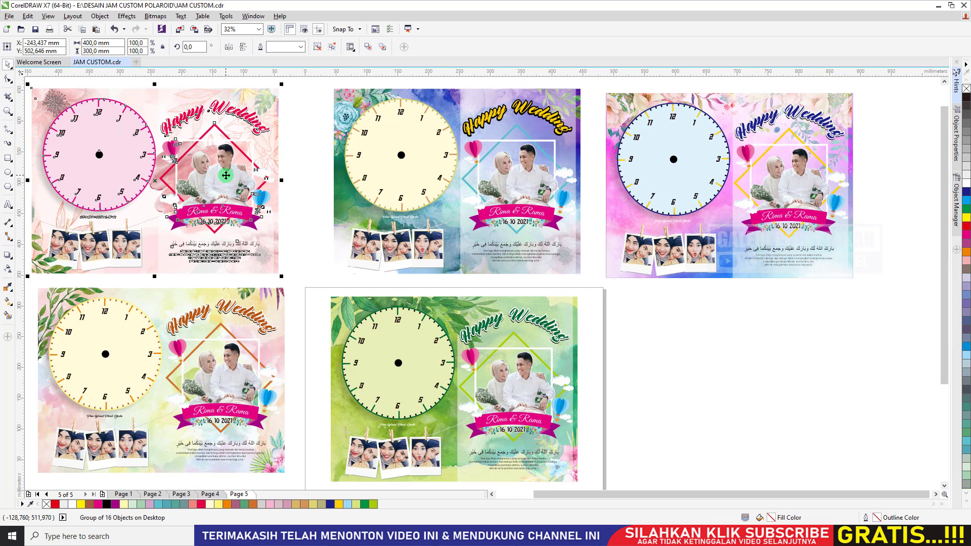
scroll(226, 176, "down", 1)
left_click_drag(225, 175, 615, 310)
scroll(615, 310, "up", 2)
Step: Extract the couple's photo from its PowerClip frame and move it to the empty area right of the pink design
left_click(537, 289, "ctrl")
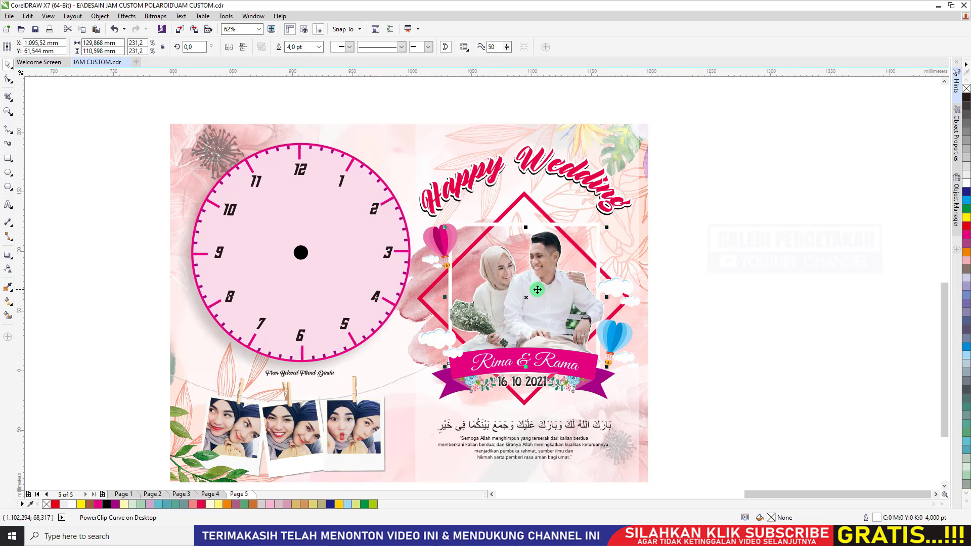
right_click(537, 289)
left_click(559, 250)
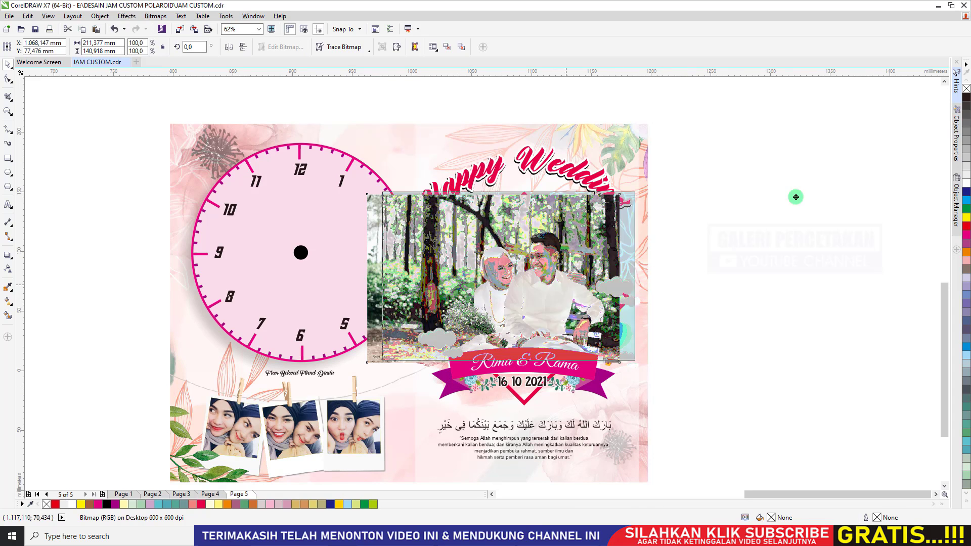
left_click_drag(796, 197, 865, 197)
left_click(8, 129)
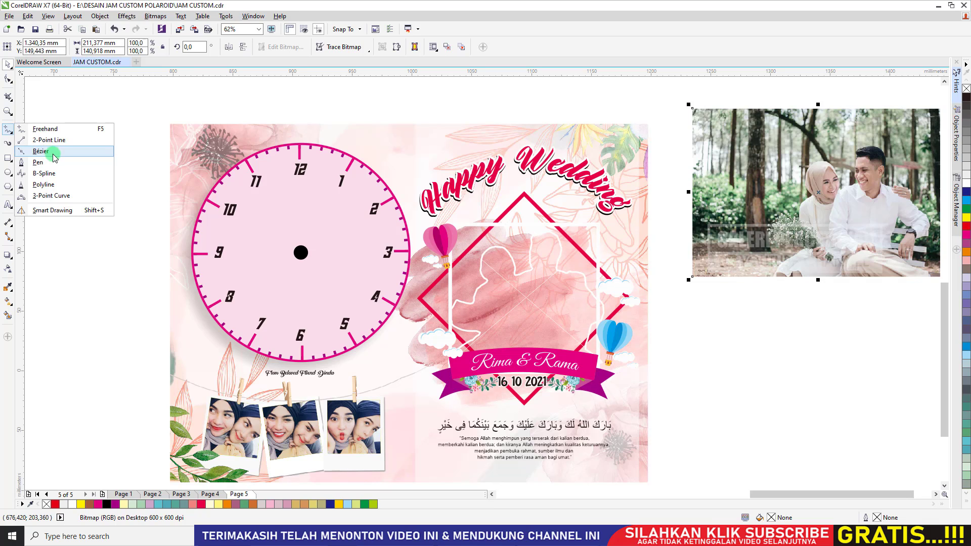
left_click(43, 152)
scroll(803, 273, "up", 2)
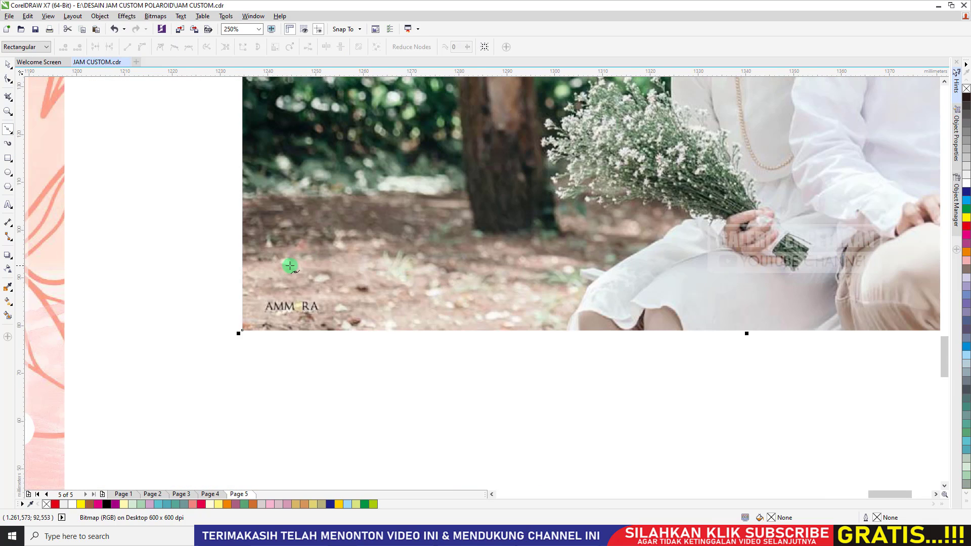
scroll(488, 295, "up", 4)
left_click_drag(235, 308, 254, 267)
Step: Add a new page after Page 5 and remove the short trial curve from the edge of the bride's dress
left_click(8, 65)
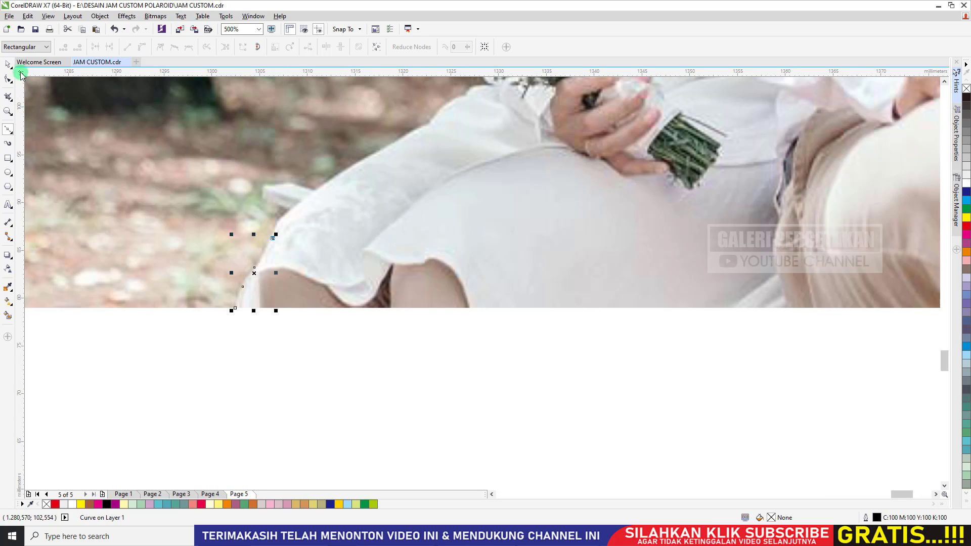
left_click(353, 223)
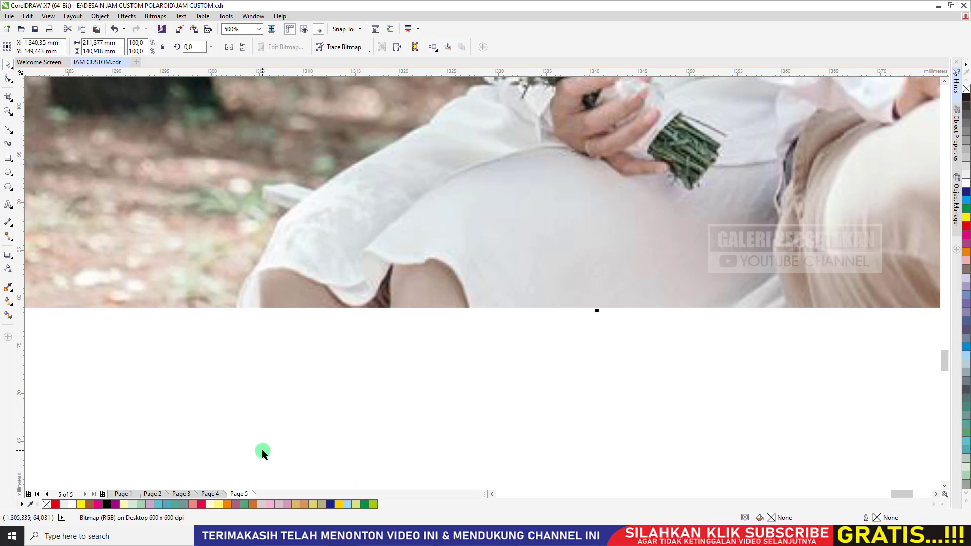
left_click(102, 494)
left_click(271, 245)
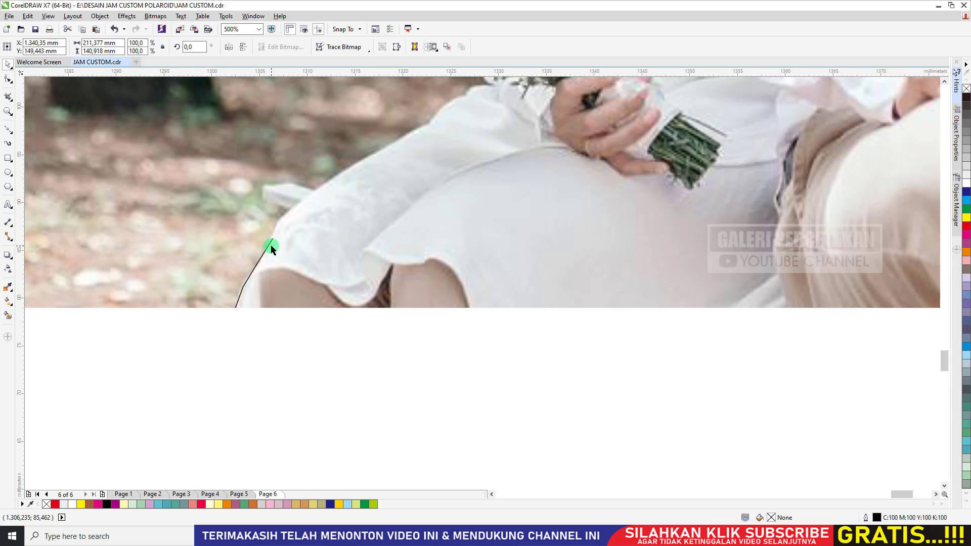
Step: Trace the outer edge of the bride's dress upward from the photo's bottom edge with the Bézier tool
left_click(8, 129)
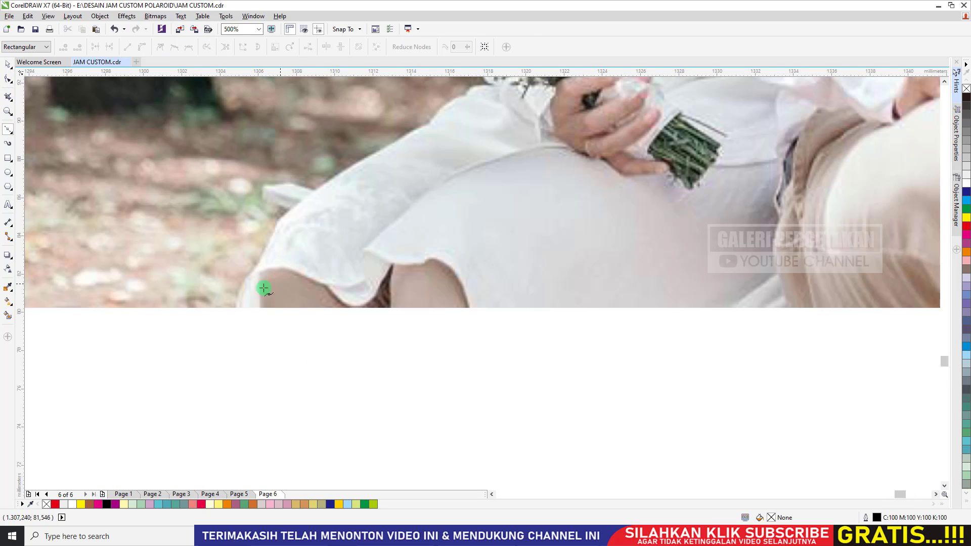
scroll(278, 285, "up", 1)
left_click(195, 331)
left_click(213, 293)
left_click(229, 258)
left_click(242, 236)
left_click(258, 204)
left_click(265, 181)
left_click_drag(281, 158, 287, 148)
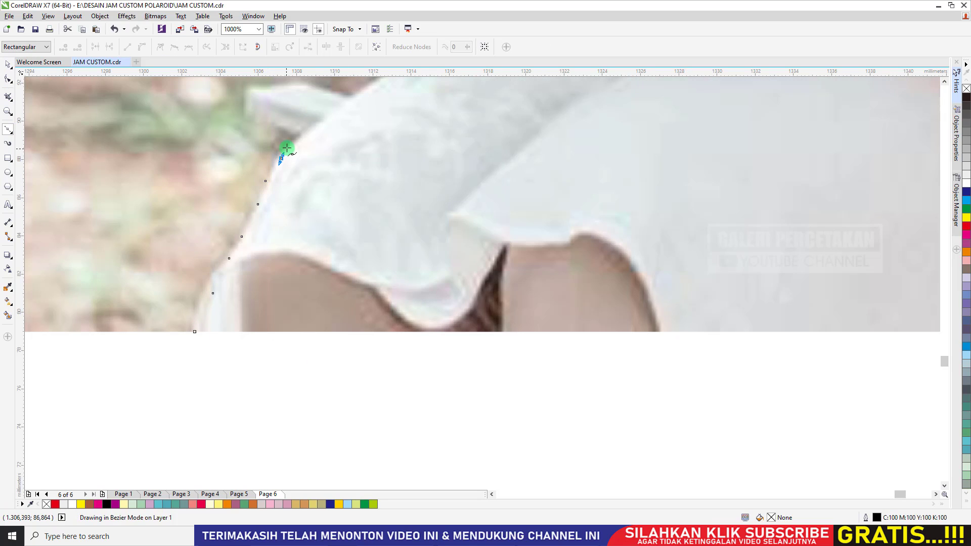
left_click(309, 130)
left_click(327, 118)
left_click(342, 103)
Step: Continue the Bézier outline along the upper edge of the dress toward the bride's hands
scroll(245, 263, "down", 2)
scroll(305, 181, "up", 2)
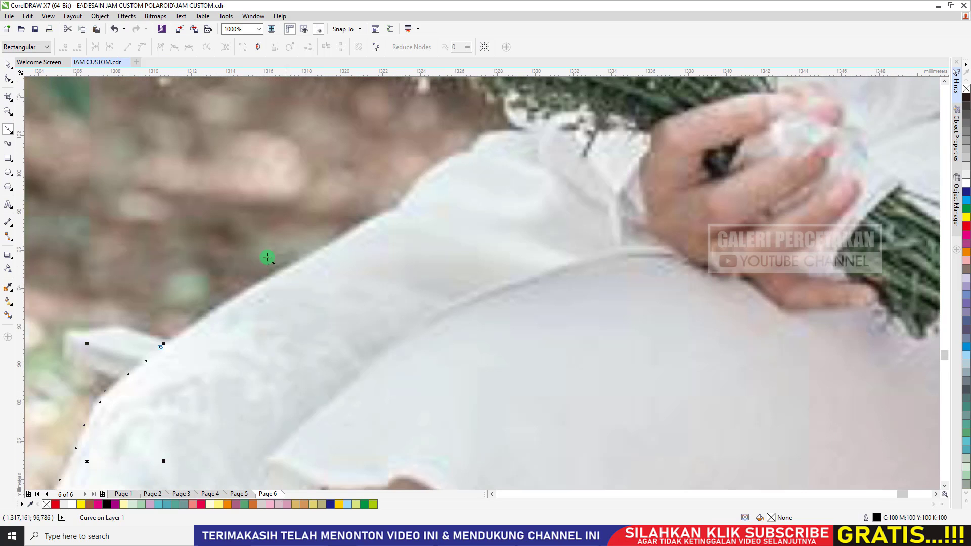
left_click(254, 284)
left_click(312, 252)
left_click_drag(352, 228, 357, 225)
left_click(399, 197)
left_click(429, 173)
left_click(455, 152)
left_click(478, 135)
Step: Carry the Bézier outline around the flower bouquet and over its upper side
scroll(290, 265, "down", 2)
left_click(354, 227)
left_click_drag(277, 205, 269, 202)
left_click(241, 181)
left_click_drag(235, 155, 236, 147)
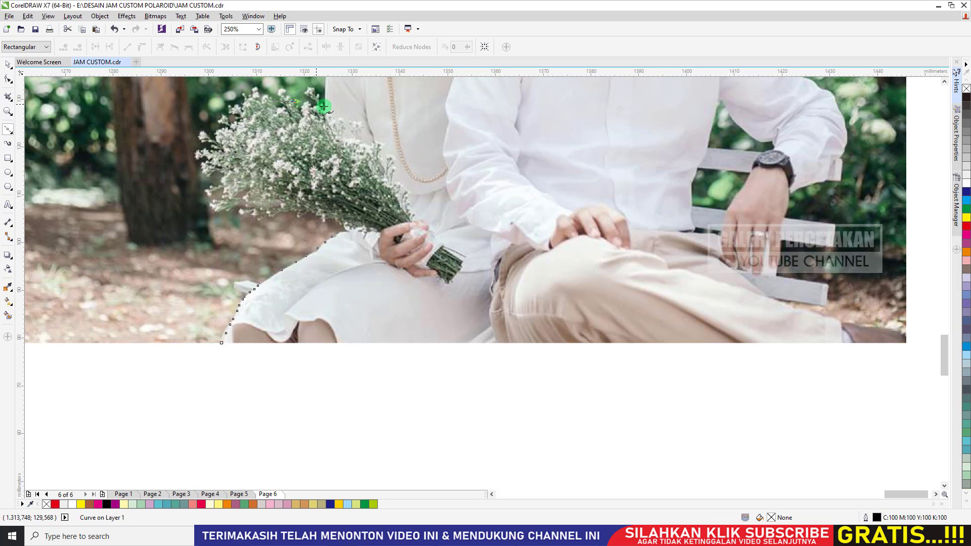
left_click(345, 122)
left_click(365, 143)
Step: Bring the Bézier outline down past the bride's lap to the photo's bottom edge and close it at the starting node
left_click(401, 162)
left_click(442, 184)
left_click(475, 213)
left_click(496, 247)
left_click(506, 282)
left_click(506, 307)
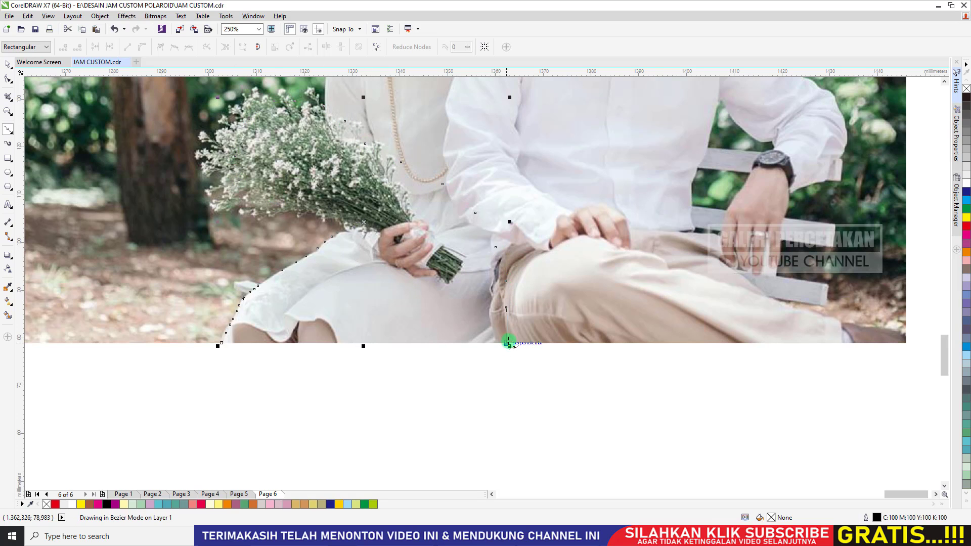
left_click(507, 343)
left_click(222, 343)
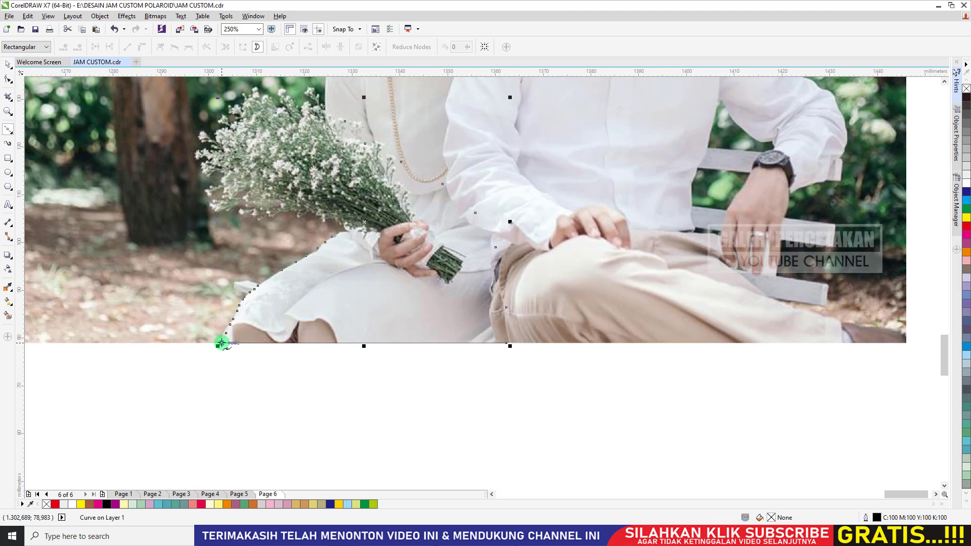
Step: Return to the Pick tool, go back to Page 5 and select the closed outline around the dress and bouquet
key("space")
left_click(688, 204)
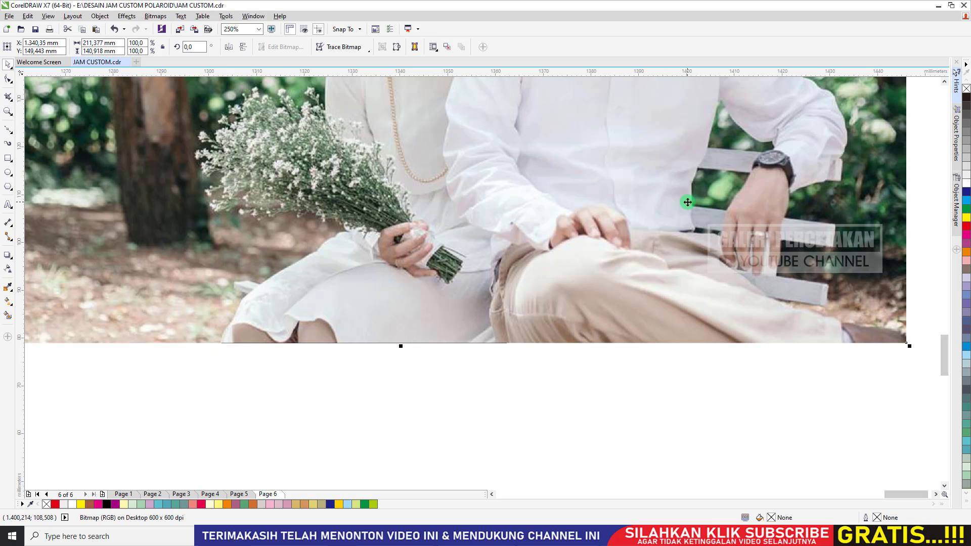
left_click(239, 494)
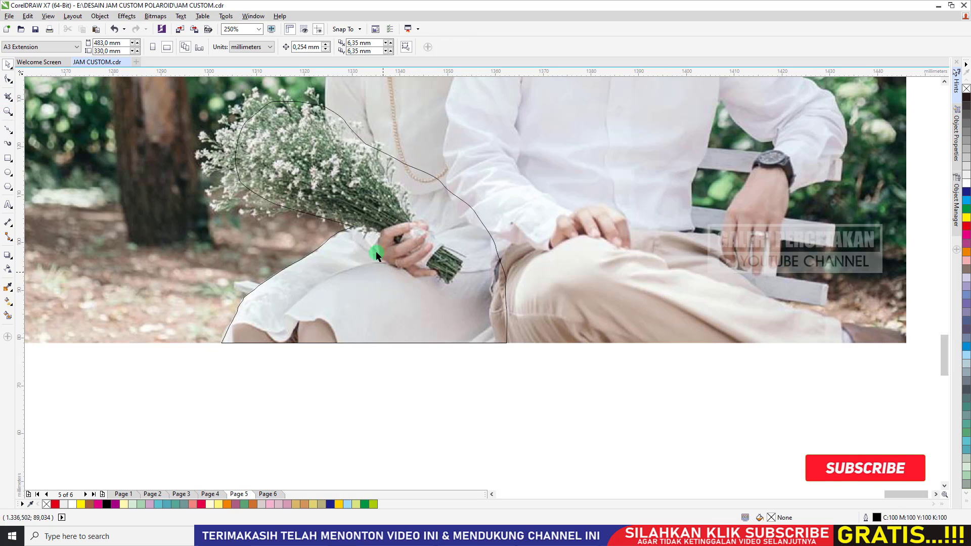
left_click(371, 221)
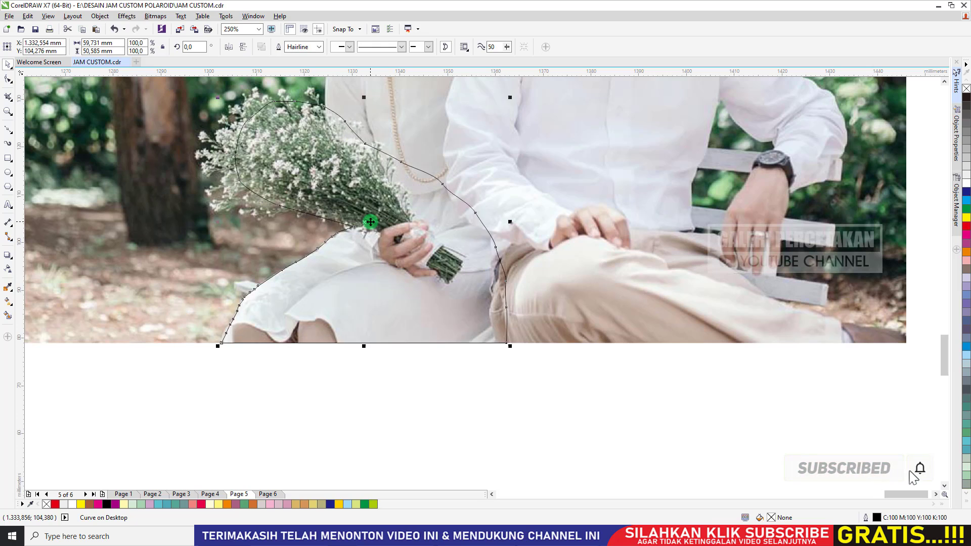
Step: Try moving the closed outline sideways across the photo, undoing each move
left_click_drag(370, 221, 320, 217)
key("ctrl+z")
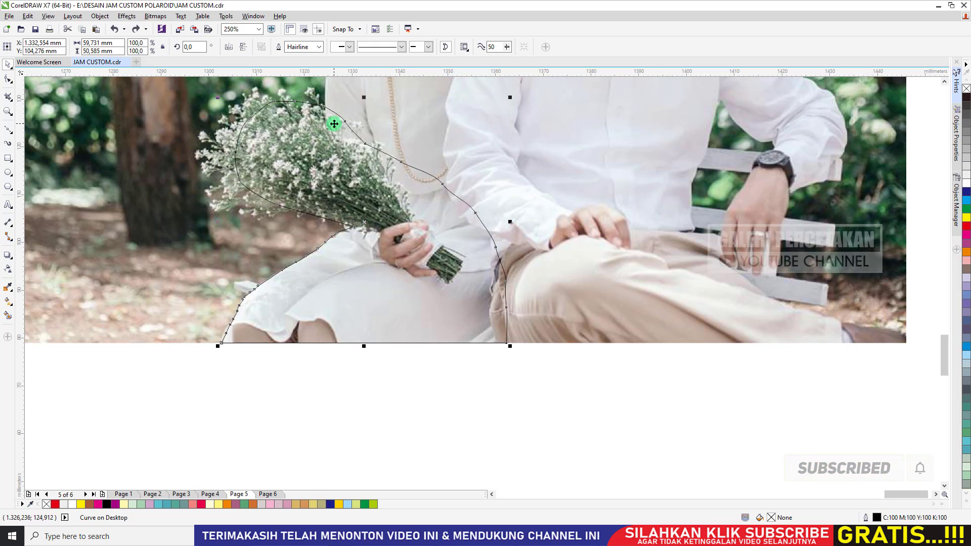
left_click_drag(334, 124, 264, 118)
key("ctrl+z")
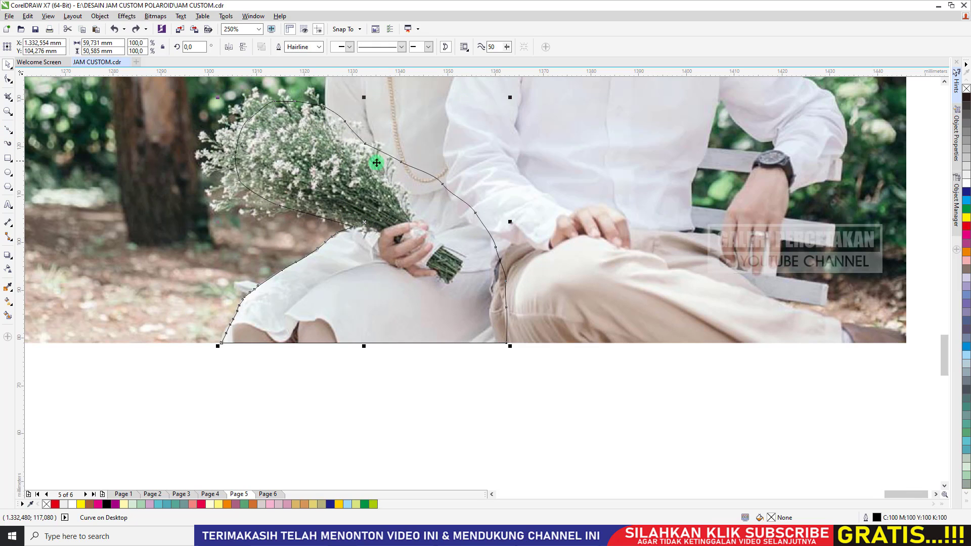
left_click_drag(376, 162, 344, 160)
key("ctrl+z")
Step: Intersect the closed outline with the couple's photo and move the resulting pieces away from their original position
scroll(360, 223, "down", 2)
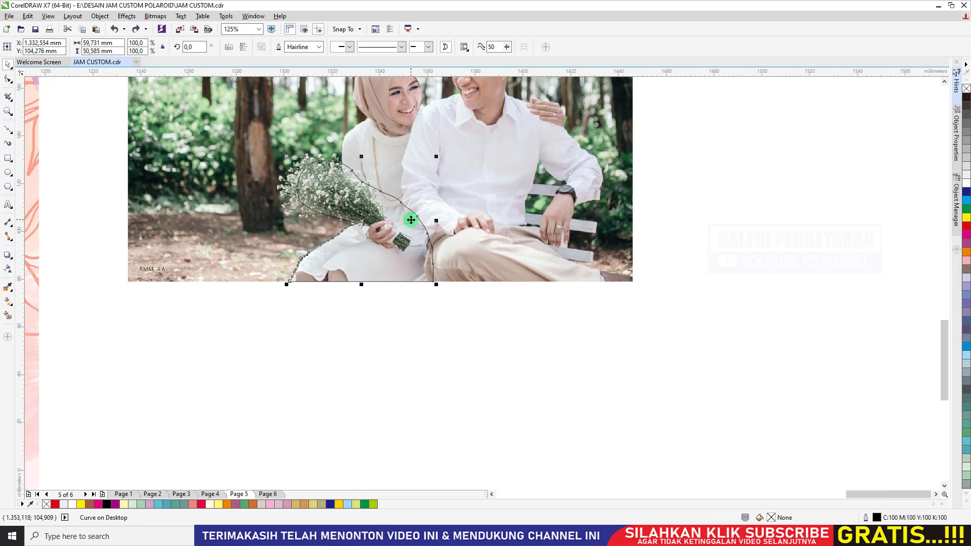
left_click(498, 208, "shift")
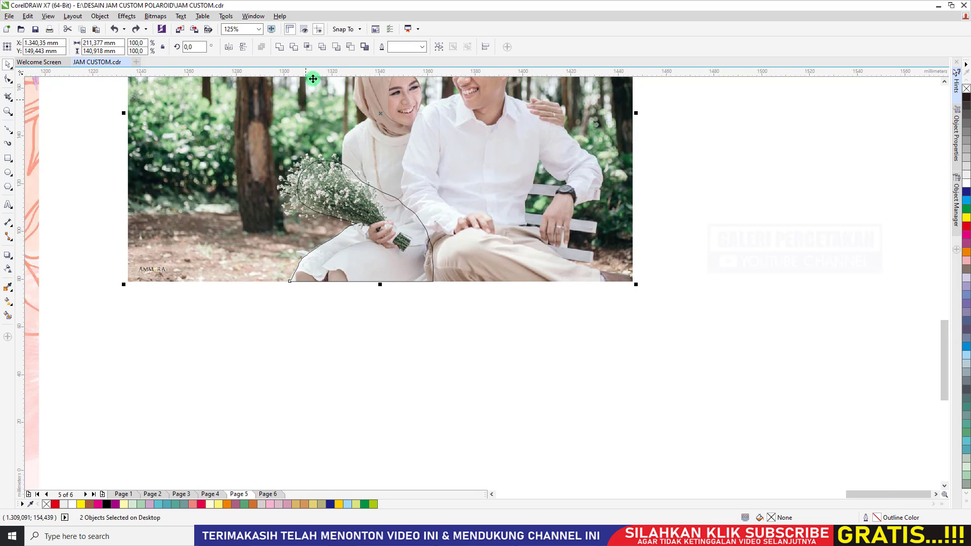
left_click(306, 51)
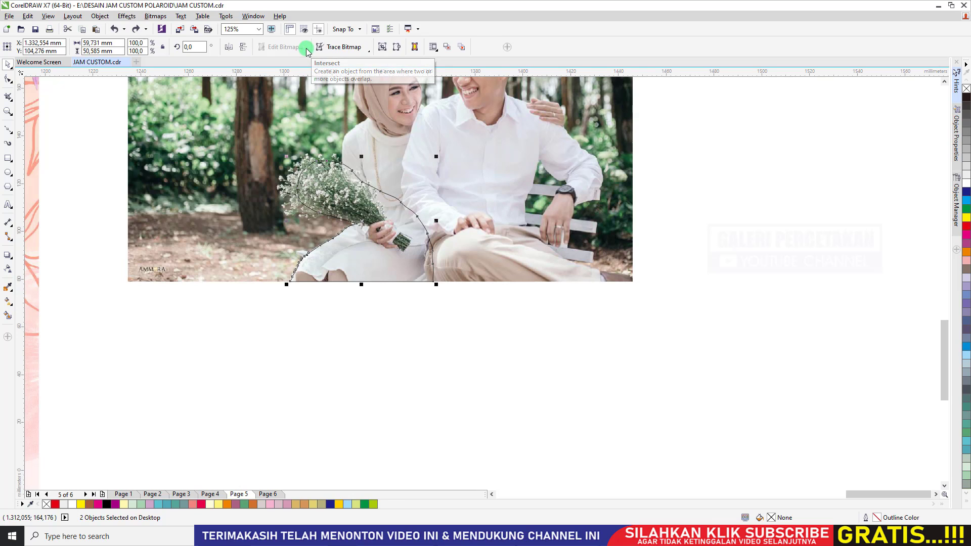
key("Escape")
left_click_drag(420, 224, 269, 282)
left_click_drag(378, 234, 474, 332)
left_click(615, 356)
Step: Undo the piece moves and the intersection, and delete the traced outline from the photo
key("ctrl+z")
key("ctrl+z")
key("ctrl+z")
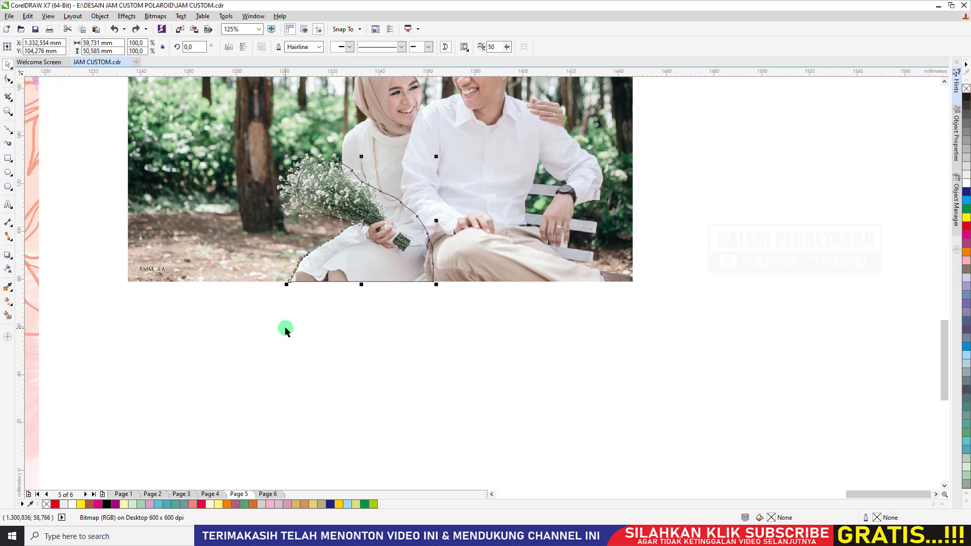
key("Delete")
left_click_drag(493, 373, 418, 306)
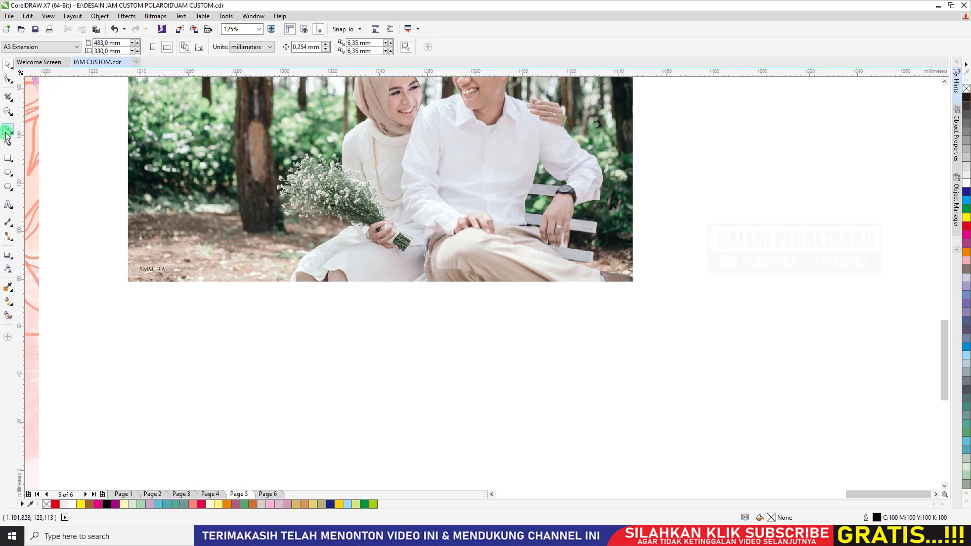
Step: Draw an S-shaped Bézier curve about 62 mm wide and 22 mm high below the photo, and delete it
left_click(6, 135)
scroll(238, 316, "up", 2)
left_click(249, 337)
left_click_drag(426, 336, 481, 449)
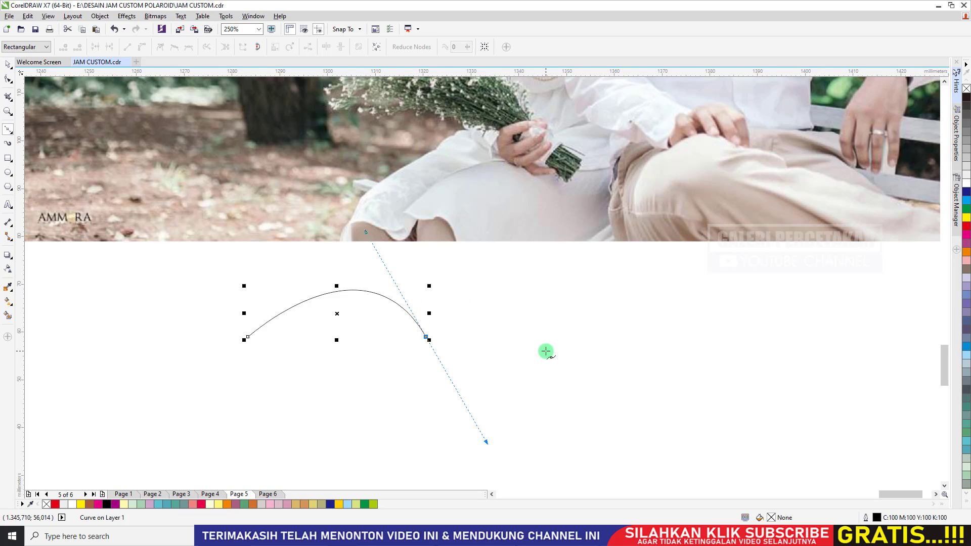
left_click_drag(546, 350, 583, 329)
left_click(7, 66)
left_click(336, 290)
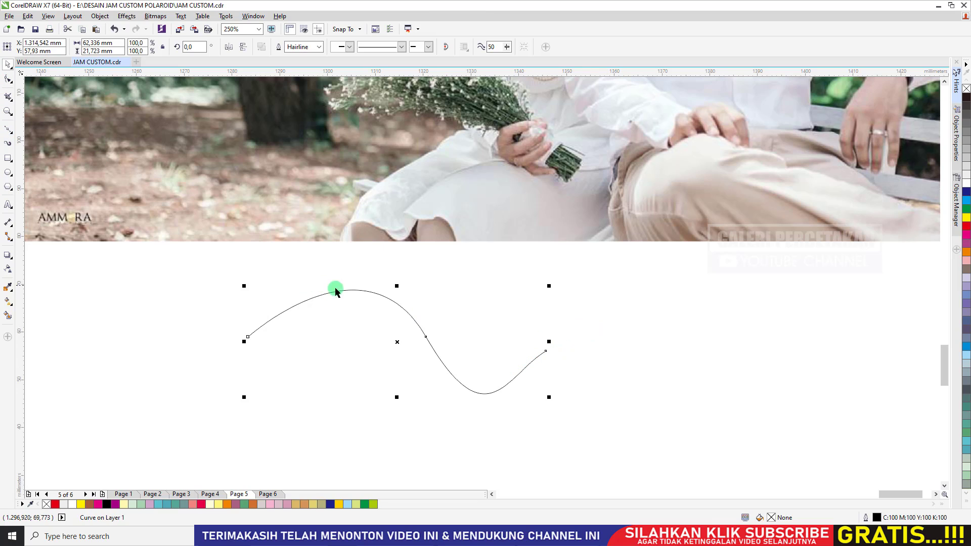
key("Delete")
Step: Paint a 10 mm wide Artistic Media preset stroke below the couple's photo, and undo it
left_click(11, 139)
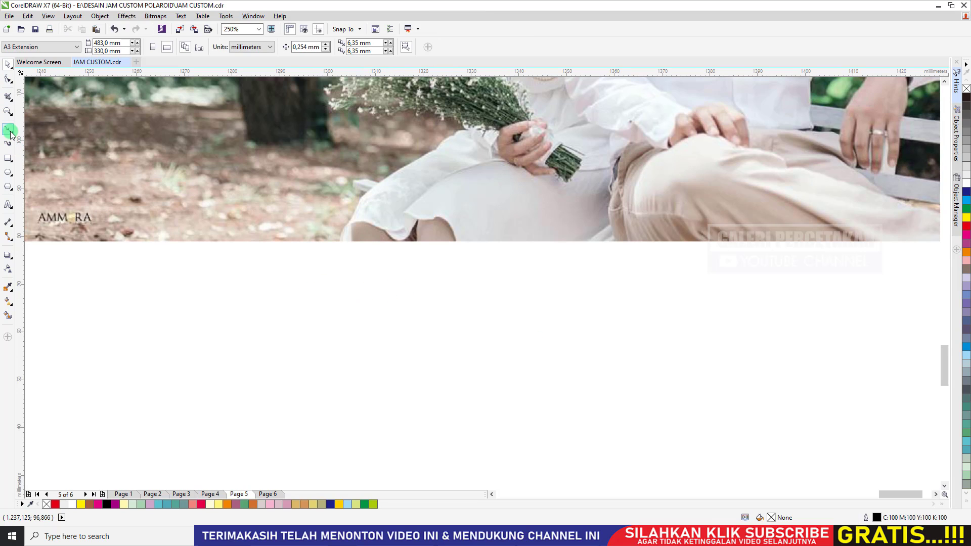
left_click(11, 132)
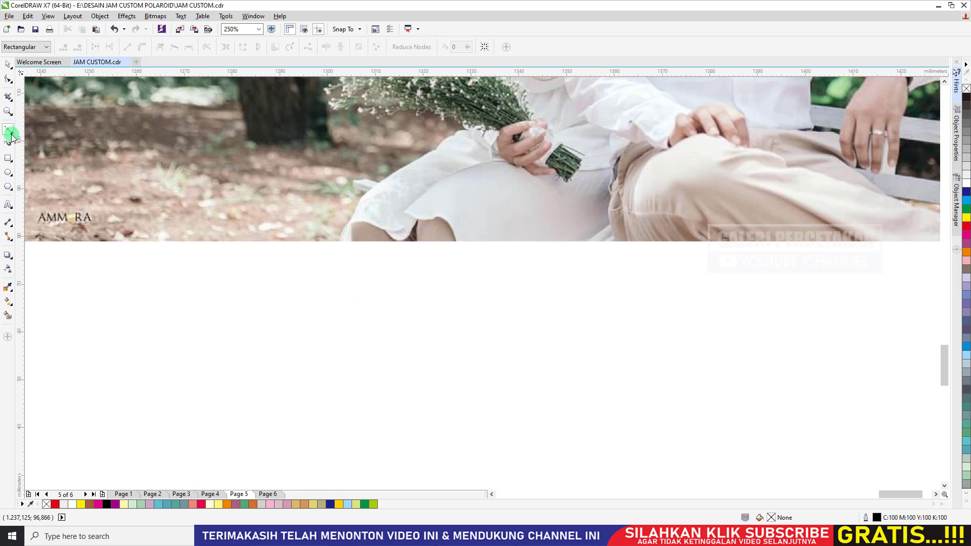
left_click(10, 144)
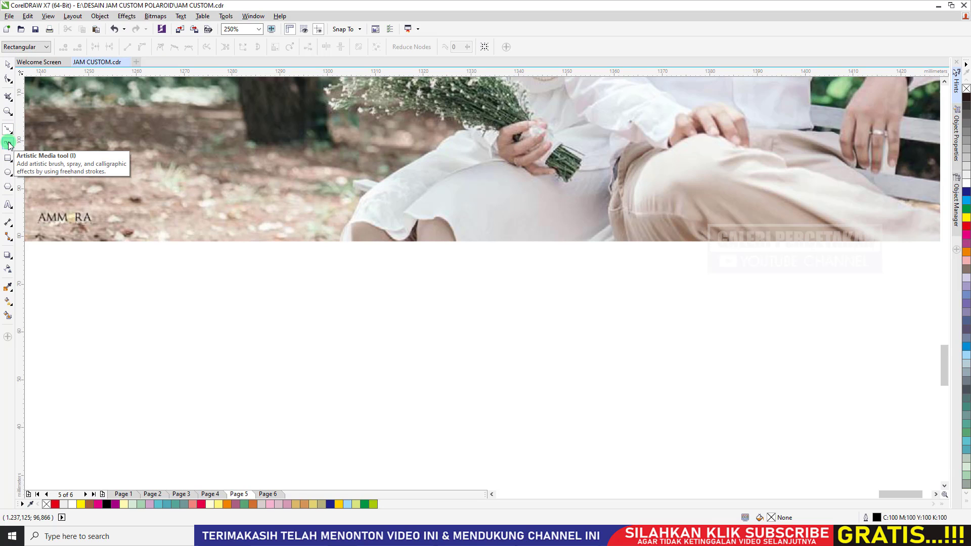
left_click(8, 145)
scroll(326, 266, "down", 2)
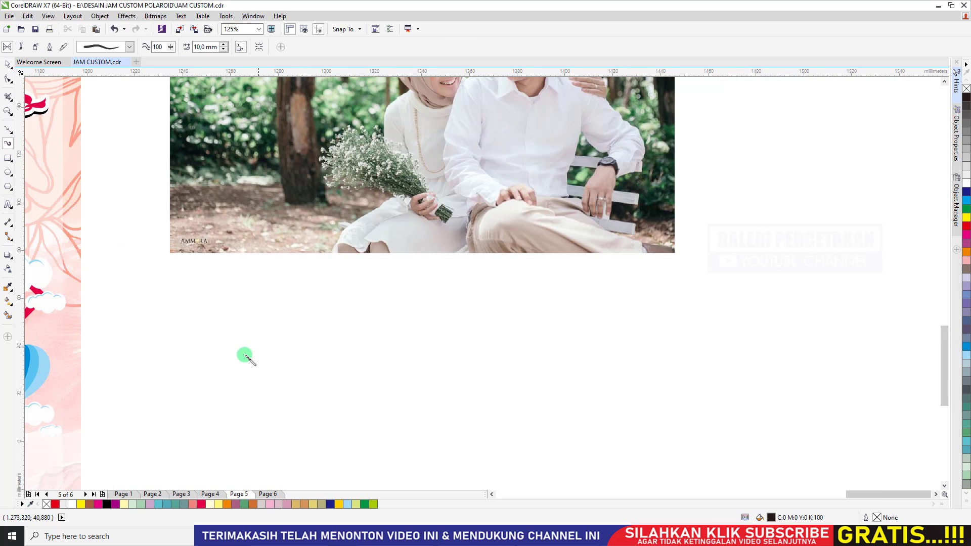
mouse_move(244, 349)
left_mouse_down()
mouse_move(357, 302)
mouse_move(734, 340)
left_mouse_up()
key("ctrl+z")
Step: Try several large curved Artistic Media strokes in the empty area around the photo, undoing each one
scroll(378, 312, "down", 4)
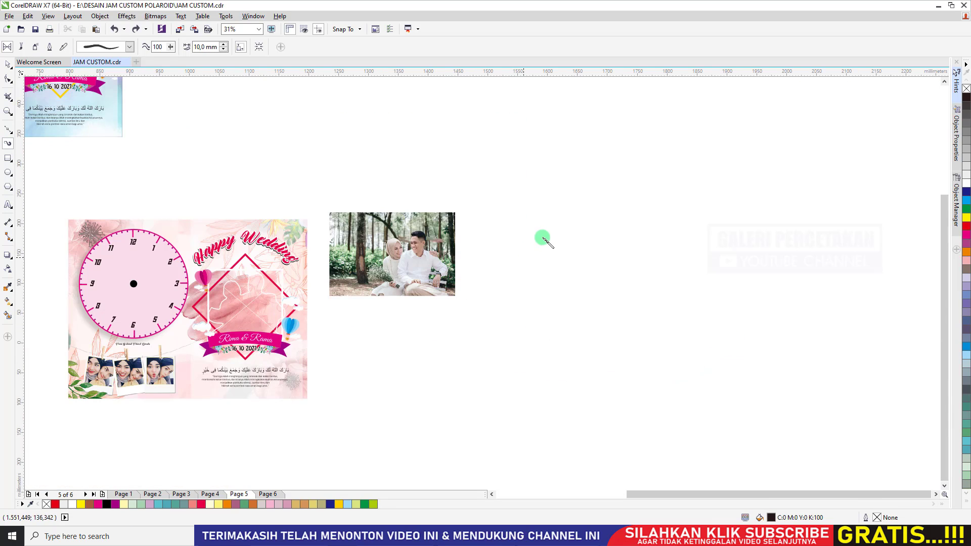
mouse_move(531, 215)
left_mouse_down()
mouse_move(752, 243)
mouse_move(867, 123)
left_mouse_up()
key("ctrl+z")
left_click_drag(440, 146, 758, 172)
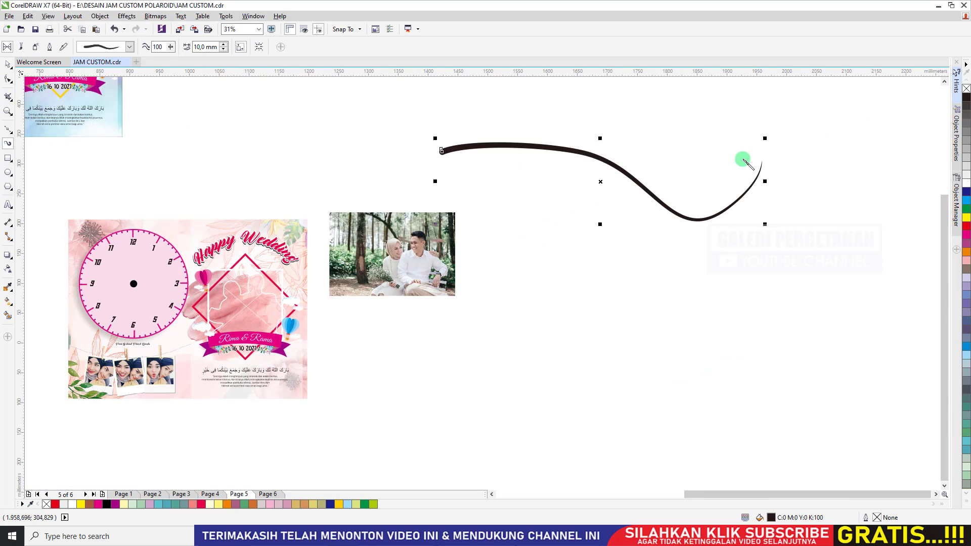
key("ctrl+z")
mouse_move(373, 155)
left_mouse_down()
mouse_move(667, 143)
mouse_move(678, 241)
mouse_move(707, 256)
mouse_move(665, 448)
left_mouse_up()
key("ctrl+z")
key("ctrl+z")
mouse_move(535, 129)
left_mouse_down()
mouse_move(585, 327)
mouse_move(630, 390)
left_mouse_up()
key("ctrl+z")
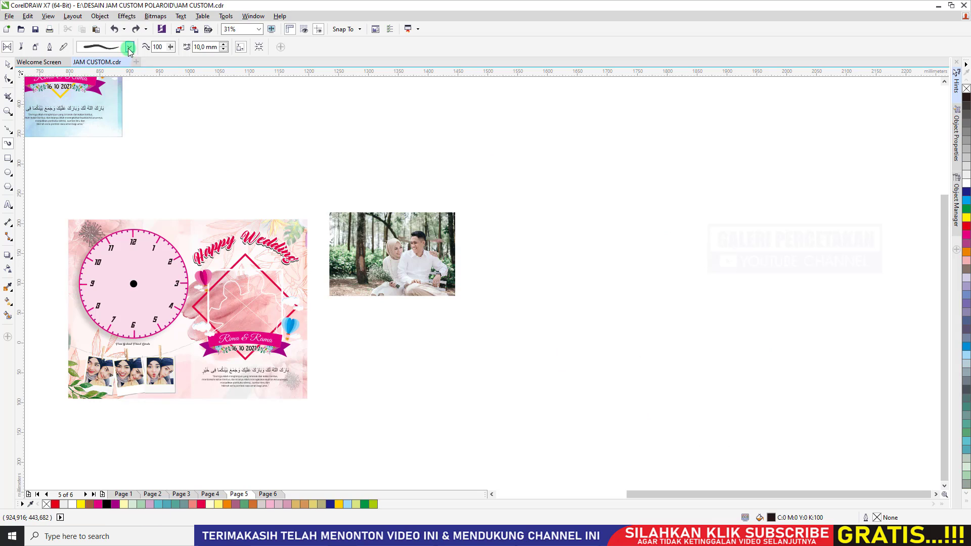
Step: Try a different preset stroke shape by painting a looping Artistic Media stroke beside the photo, and delete it
left_click(129, 46)
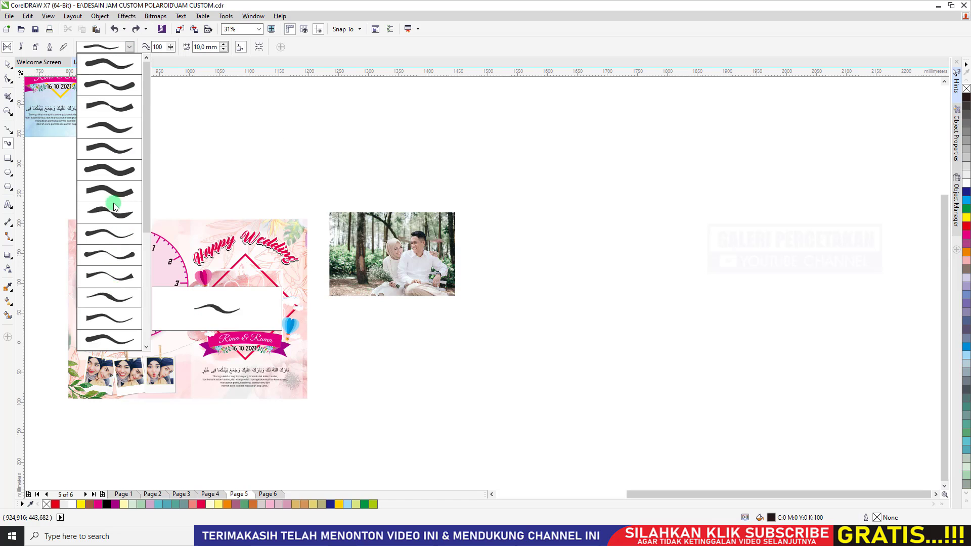
left_click(123, 107)
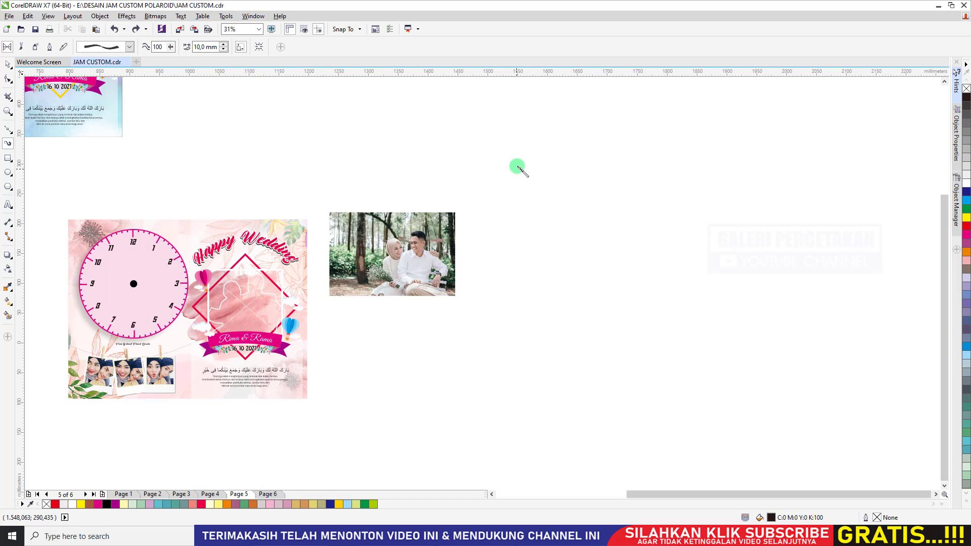
left_click(130, 47)
left_click(124, 147)
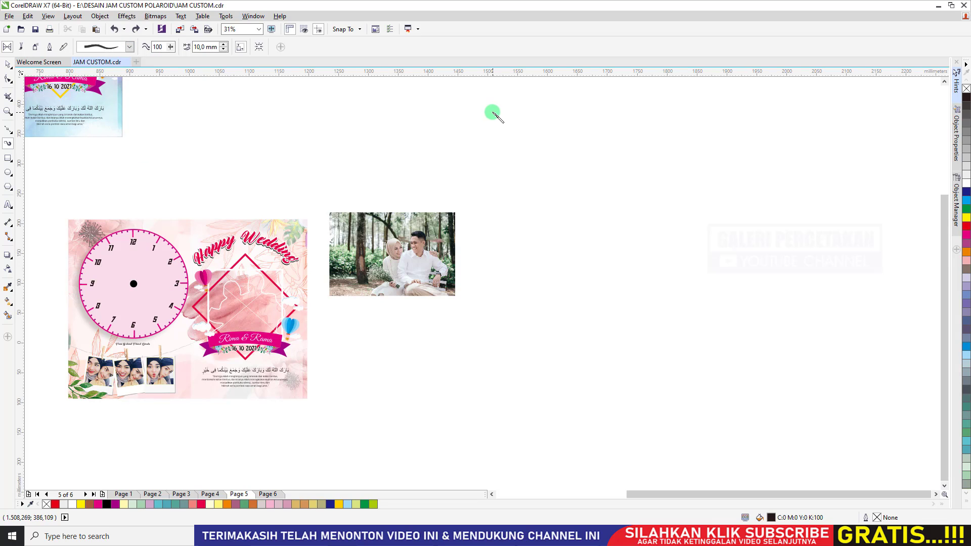
mouse_move(494, 112)
left_mouse_down()
mouse_move(575, 156)
mouse_move(564, 275)
mouse_move(629, 297)
left_mouse_up()
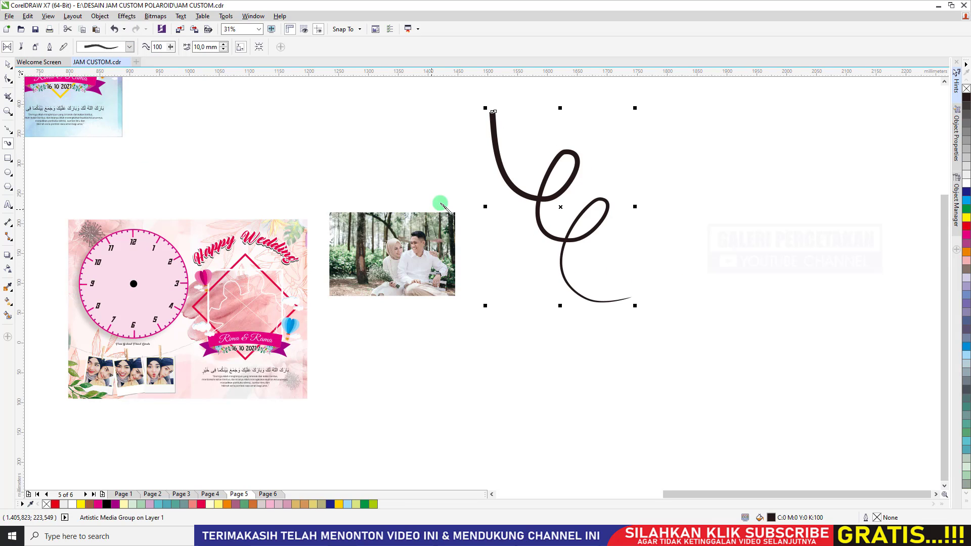
key("Delete")
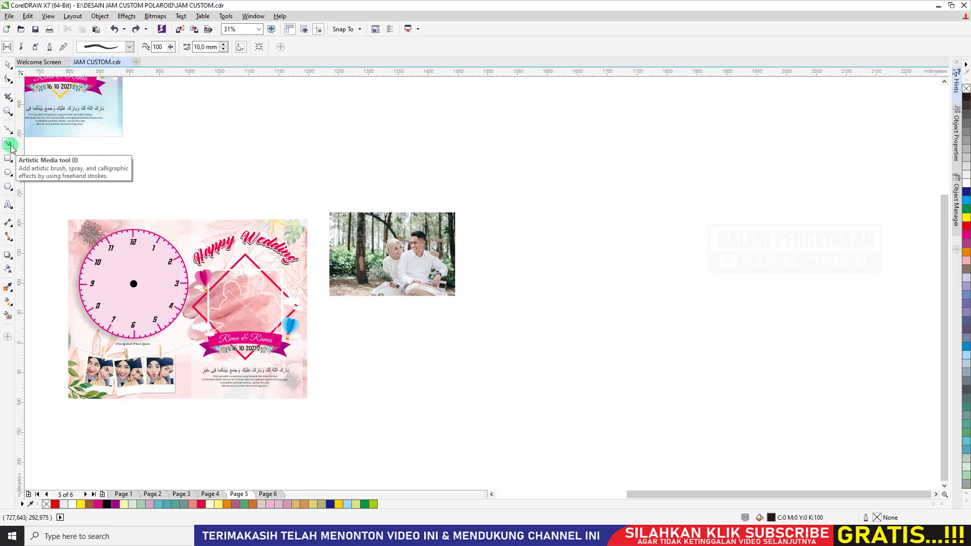
Step: Draw a horizontal bar about 77 by 20 mm above the photo and align a vertical 112 mm bar to its right and top edges
left_click(9, 158)
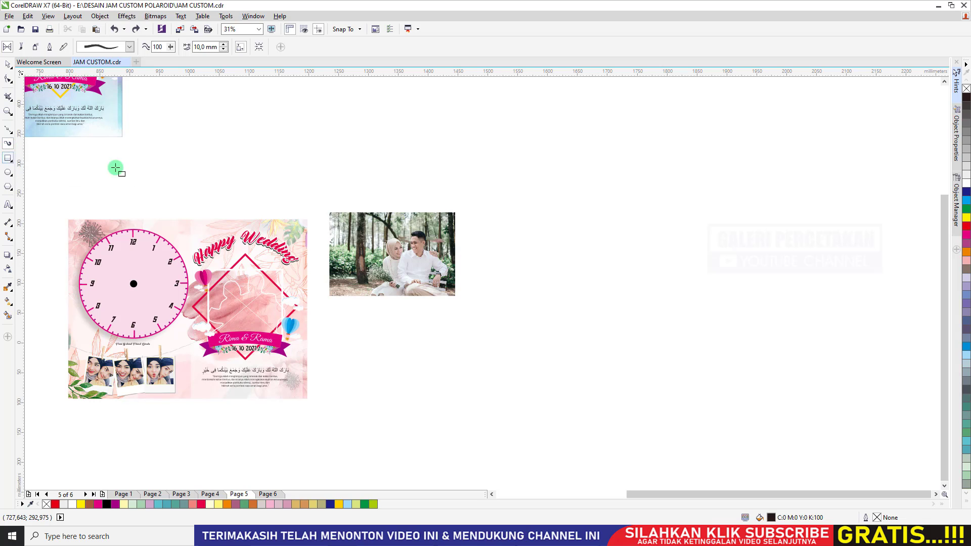
scroll(516, 166, "up", 2)
scroll(347, 257, "down", 2)
scroll(290, 180, "up", 2)
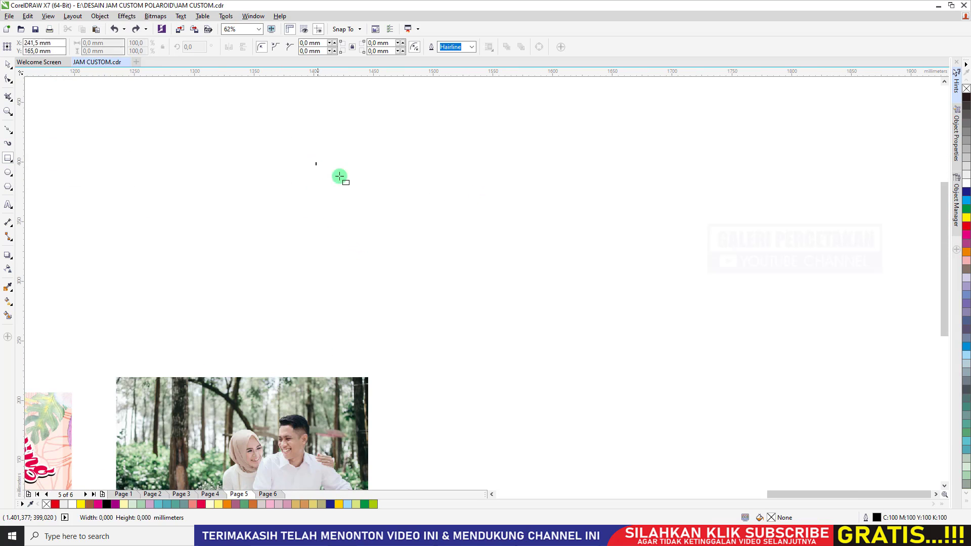
left_click_drag(315, 163, 395, 297)
left_click(8, 64)
left_click(390, 178)
left_click(392, 180, "shift")
key("r")
key("t")
left_click(479, 203)
Step: Make a horizontal copy of the vertical bar by rotating it 90°, and align it to the bar's right and bottom edges
left_click(394, 237)
left_click(392, 238)
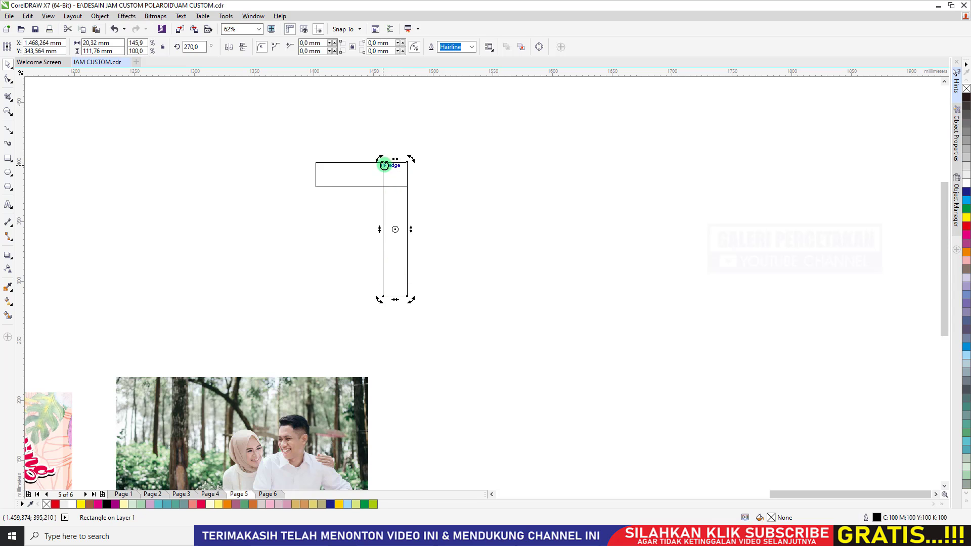
left_click_drag(381, 159, 325, 240)
left_click(395, 281, "shift")
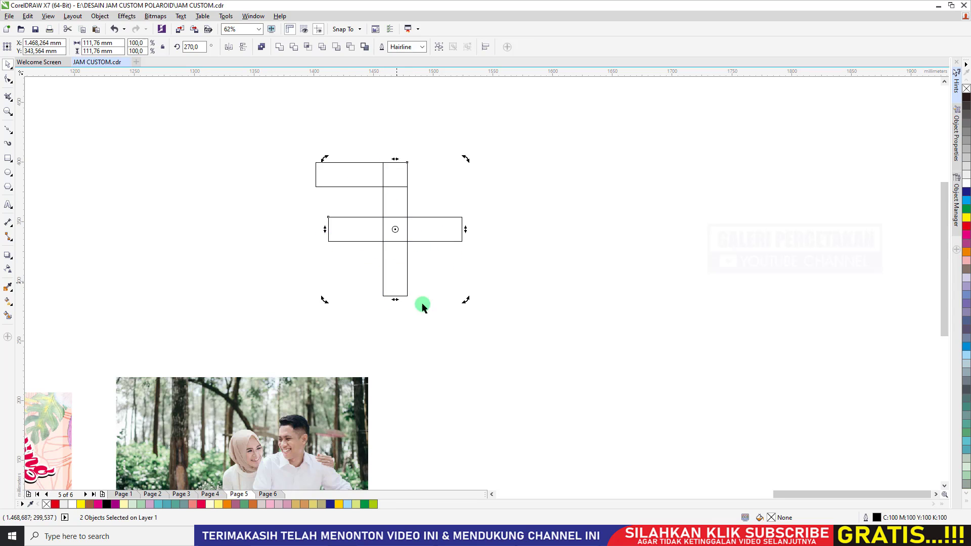
key("r")
left_click(490, 290)
left_click(338, 241)
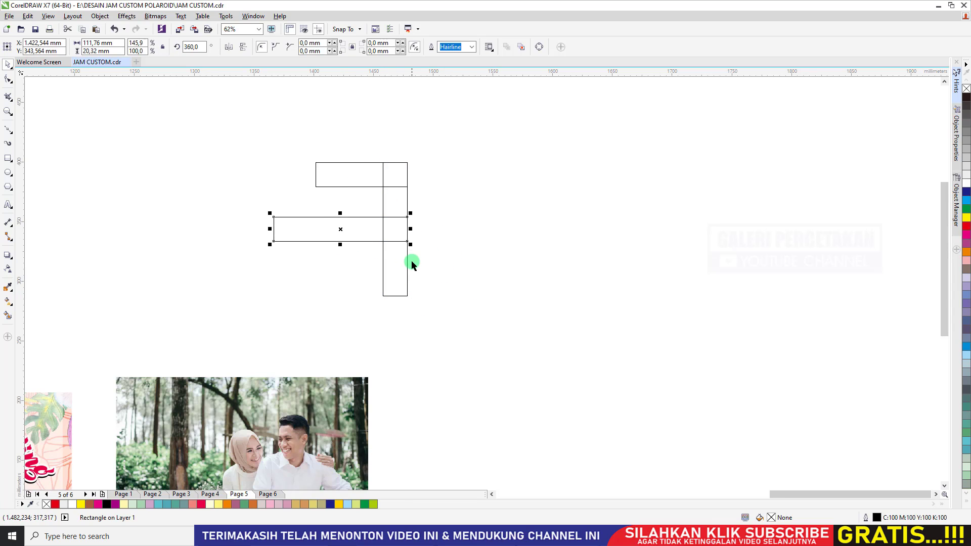
left_click(408, 260, "shift")
key("b")
left_click(425, 228)
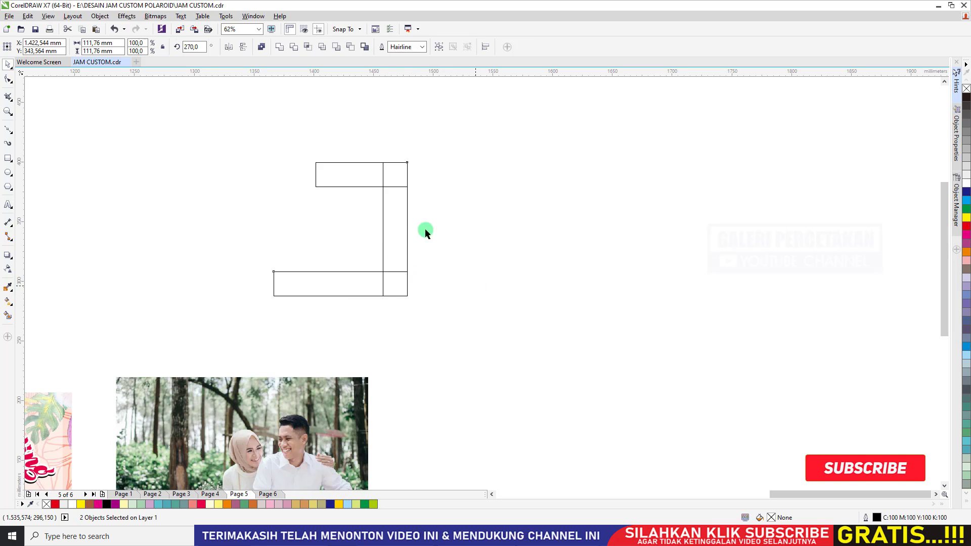
Step: Copy the upper horizontal bar, rotate the copy to vertical, and align it to the upper bar's left and top edges
left_click(328, 185)
left_click_drag(354, 180, 345, 203)
right_click(345, 203)
left_click(345, 204)
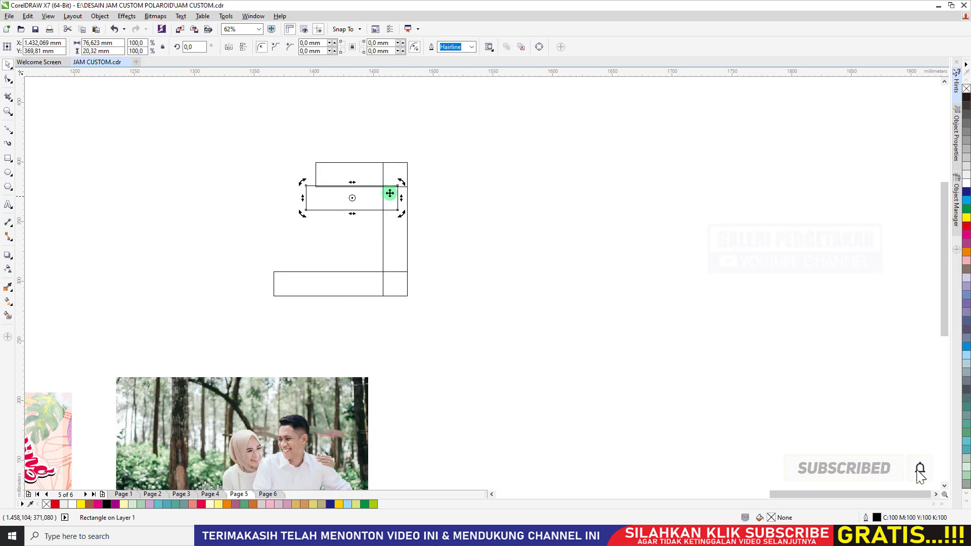
left_click_drag(400, 181, 374, 268)
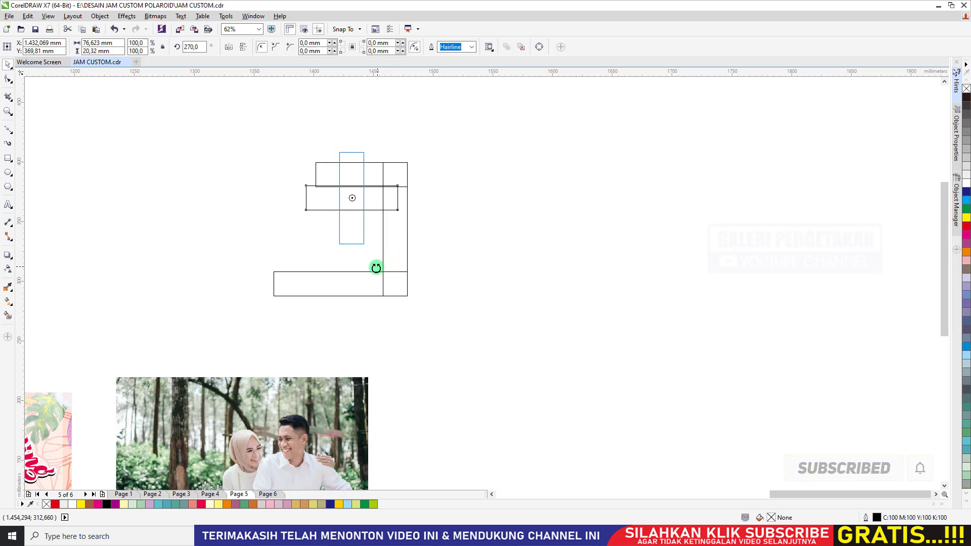
left_click(375, 175, "shift")
key("l")
key("t")
left_click(457, 210)
Step: Shorten the left vertical bar from its lower end and the bottom bar from its left end
left_click(331, 207)
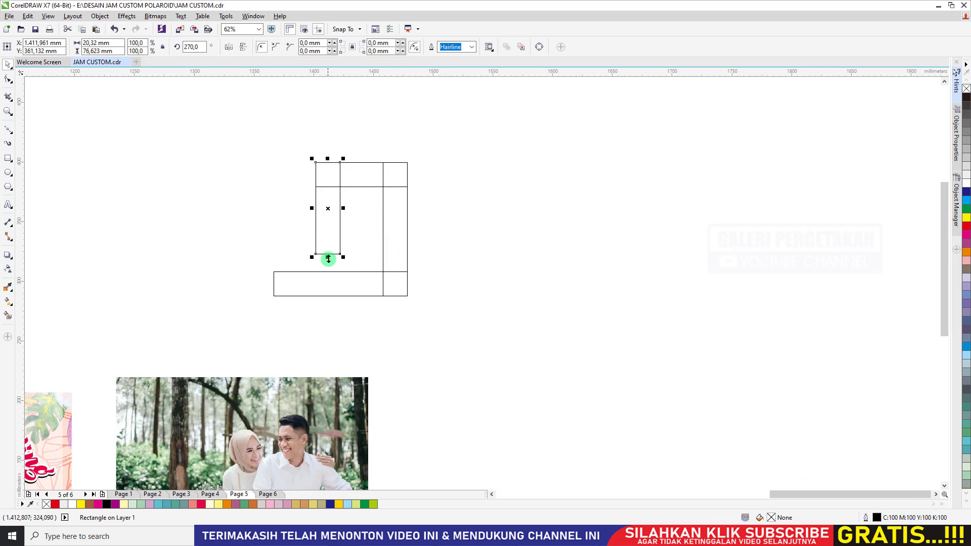
left_click_drag(332, 249, 332, 236)
left_click(273, 284)
left_click_drag(272, 284, 335, 284)
Step: Fill all four bars with black and weld them into a single hook shape
left_click(516, 323)
left_click_drag(517, 324, 249, 135)
left_click(966, 98)
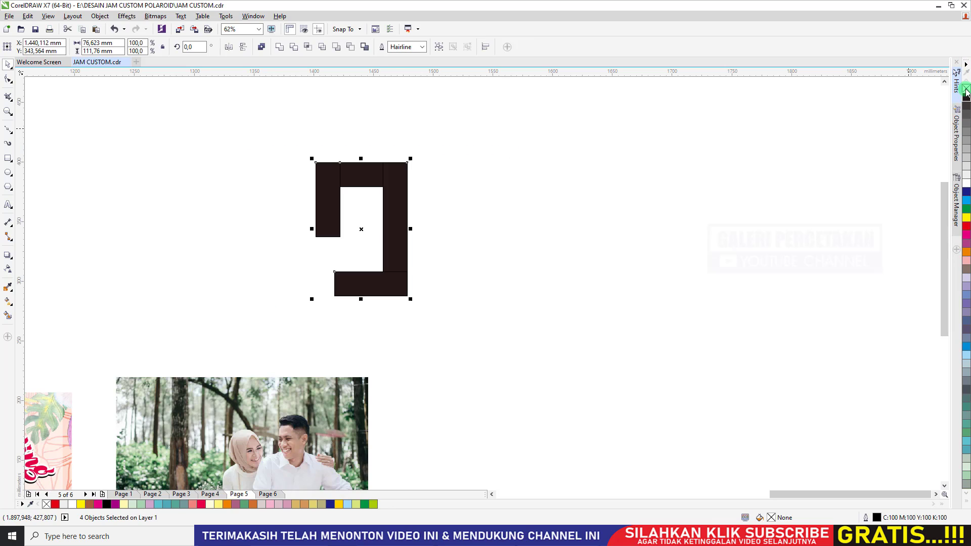
left_click(278, 48)
left_click(405, 196)
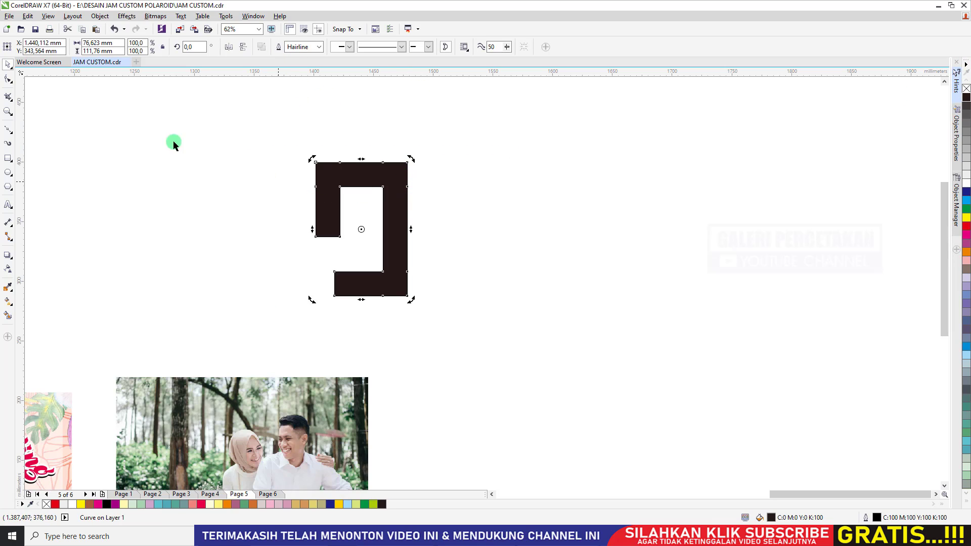
Step: Shorten the hook's left arm by about 21 mm by moving its two lower end nodes straight up
left_click(6, 79)
left_click_drag(261, 195, 360, 255)
left_click_drag(286, 248, 343, 211)
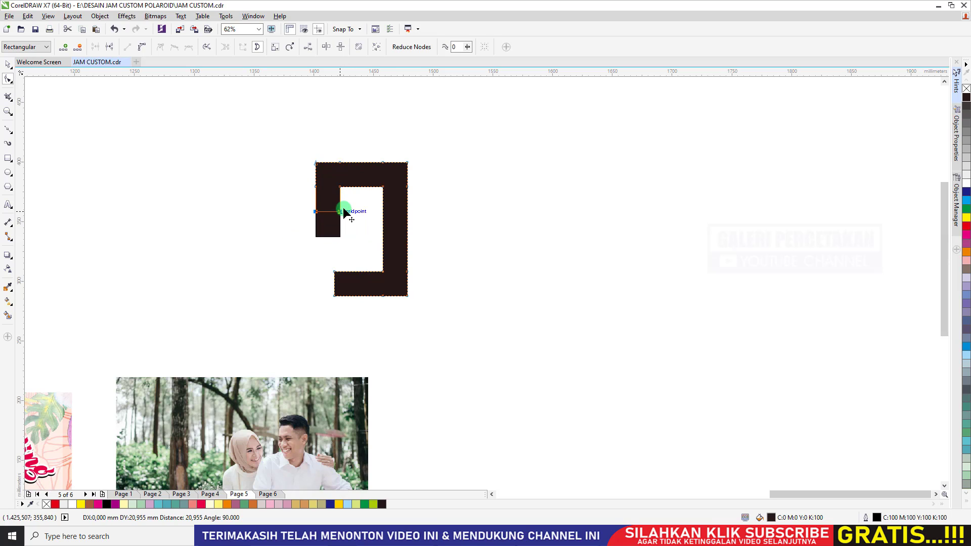
Step: Make a copy of the hook rotated 180° and position it so that it interlocks with the original
left_click(7, 65)
left_click(392, 169)
left_click_drag(408, 162, 304, 314)
right_click(303, 314)
left_click(506, 274)
left_click_drag(394, 286, 329, 238)
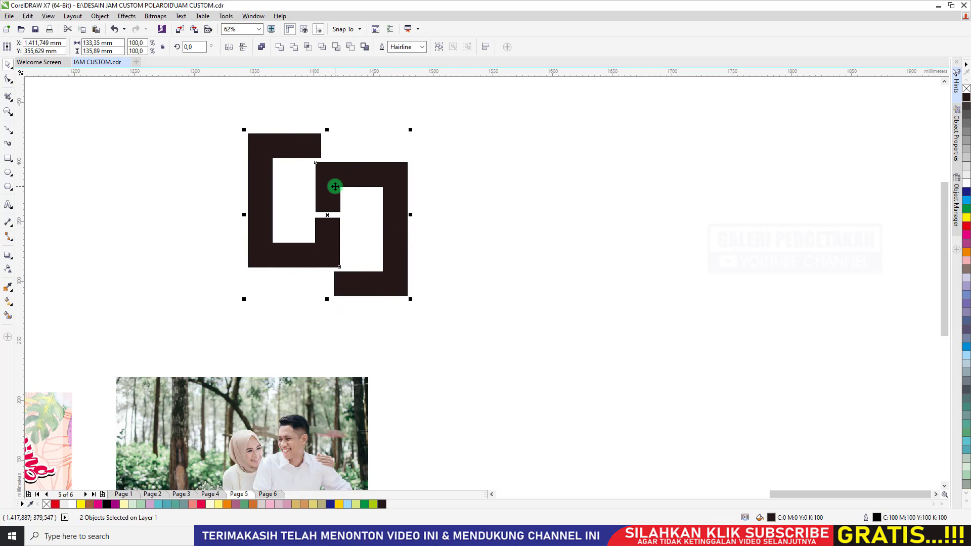
left_click(326, 146)
left_click(316, 148)
left_click_drag(334, 233, 353, 218)
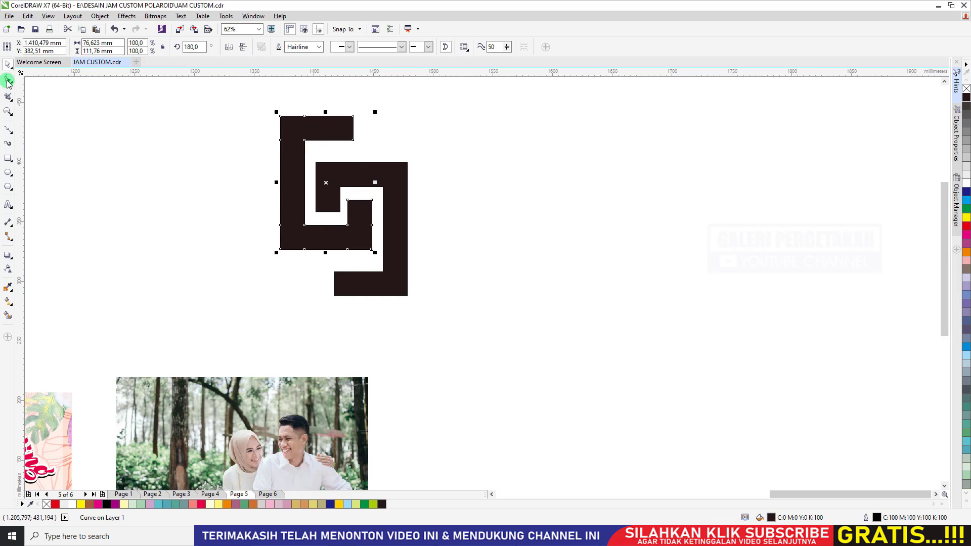
Step: Extend the copy's upper arm to the original's right edge and the original's lower arm to the copy's left edge
left_click(8, 81)
left_click_drag(342, 111, 407, 143)
left_click(357, 297)
left_click_drag(317, 259, 317, 259)
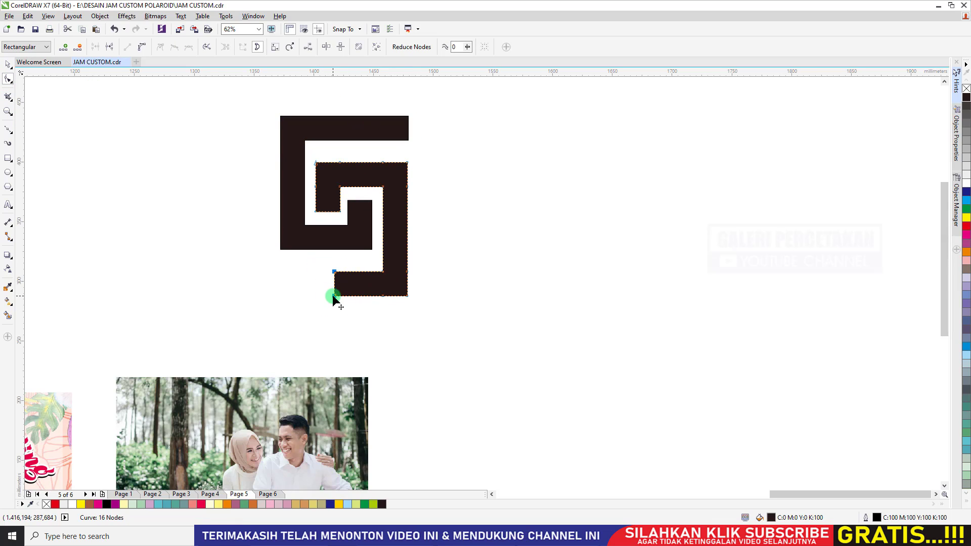
left_click_drag(333, 296, 280, 296)
left_click(8, 65)
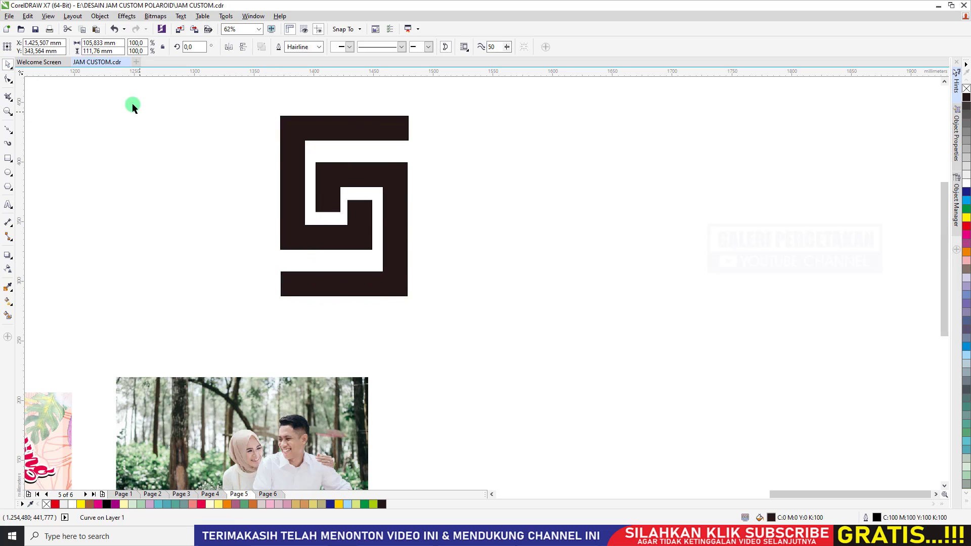
Step: Group the two interlocked hooks, duplicate the group directly beside itself, and repeat the duplication to form a row of eleven motifs
left_click_drag(118, 90, 484, 336)
left_click_drag(386, 180, 514, 180)
scroll(263, 231, "down", 5)
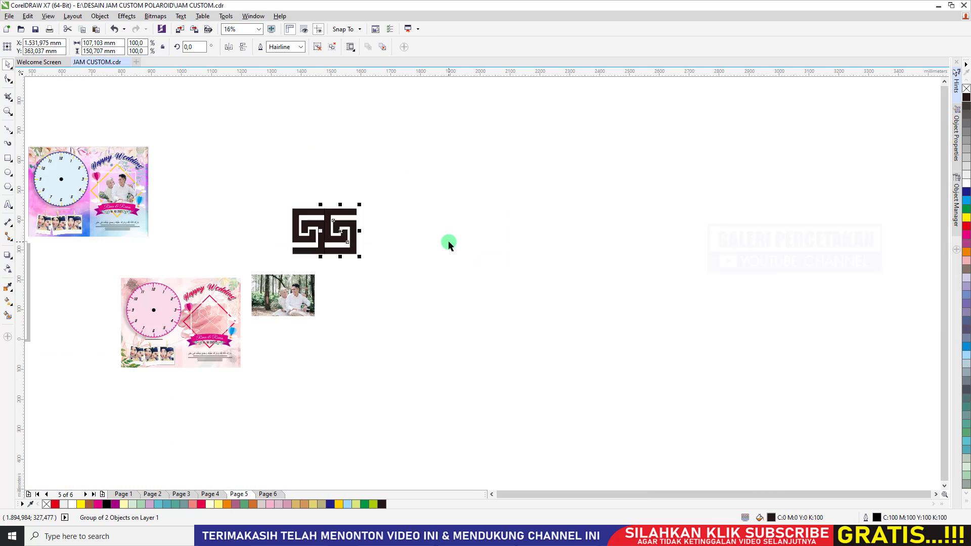
key("ctrl+r")
key("ctrl+r")
key("ctrl+r")
key("ctrl+r")
key("ctrl+r")
key("ctrl+r")
key("ctrl+r")
key("ctrl+r")
key("ctrl+r")
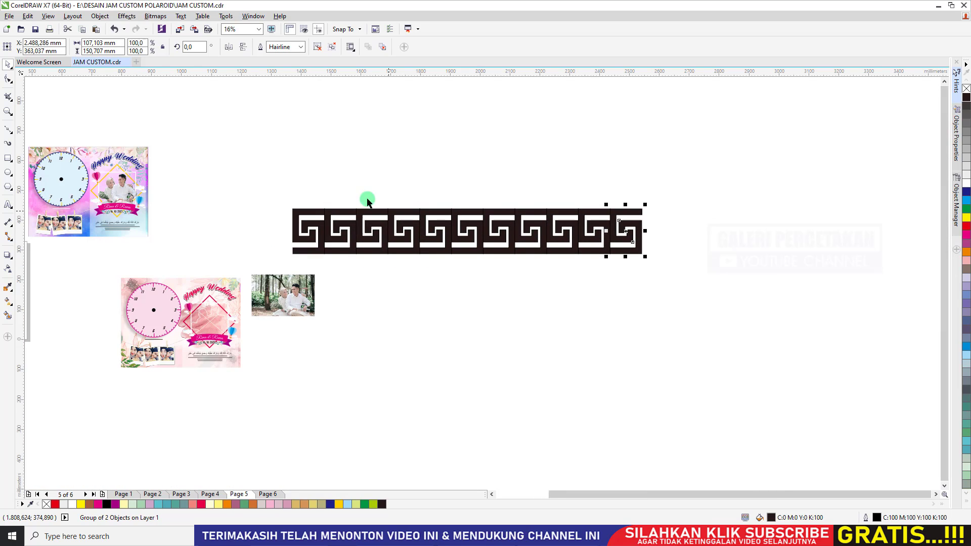
Step: Group all eleven motifs of the row into one object
left_click(338, 200)
left_click_drag(338, 200, 721, 257)
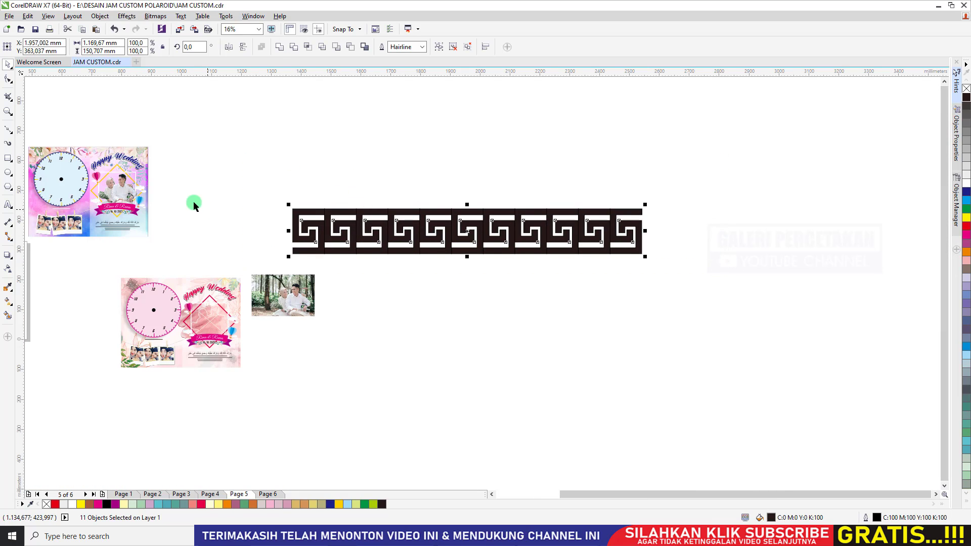
key("ctrl+g")
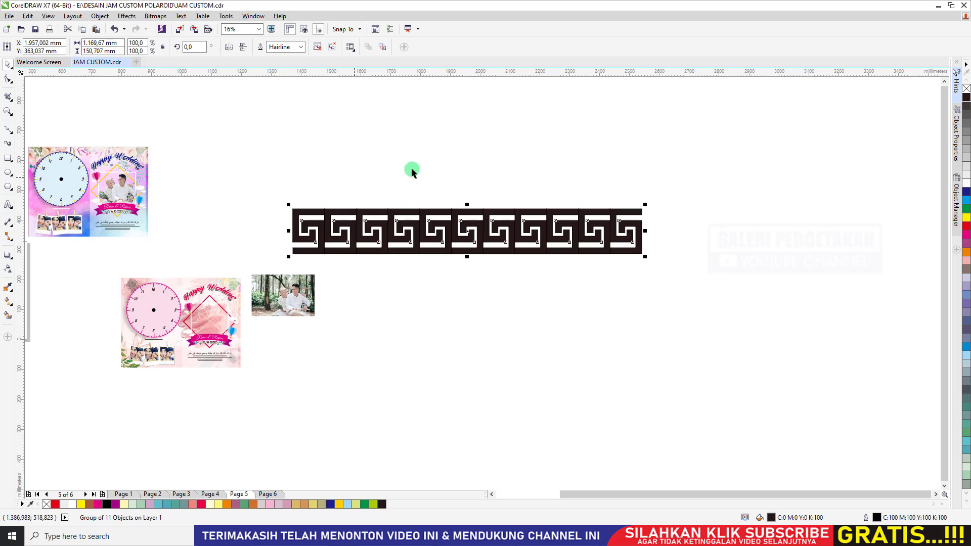
Step: Set the stroke width of the long Artistic Media stroke with the custom motif brush to 60 mm
left_click(8, 145)
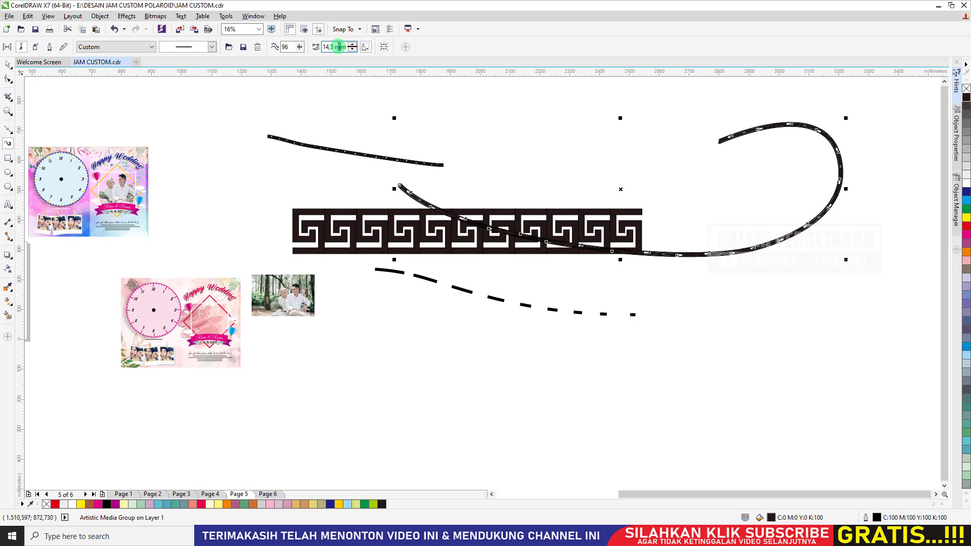
left_click(338, 47)
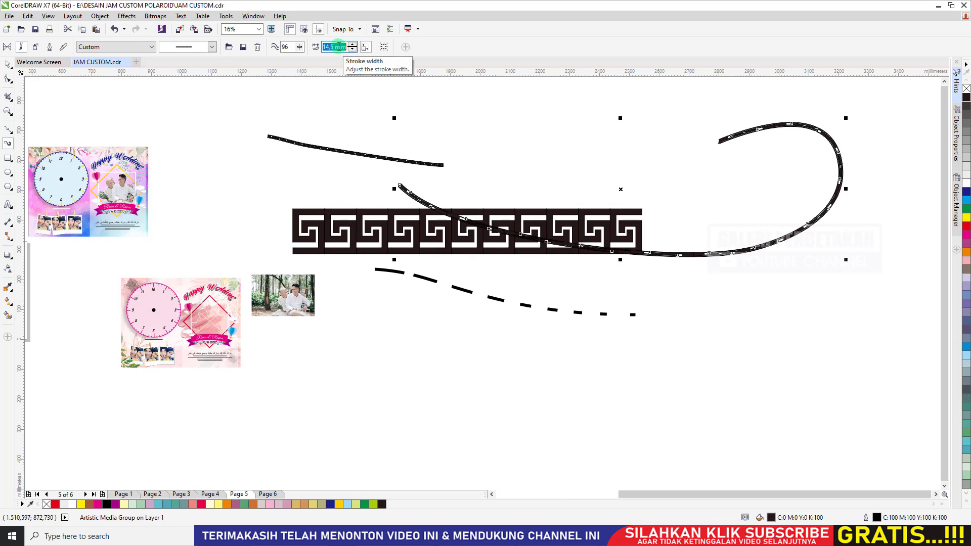
type("60")
key("Return")
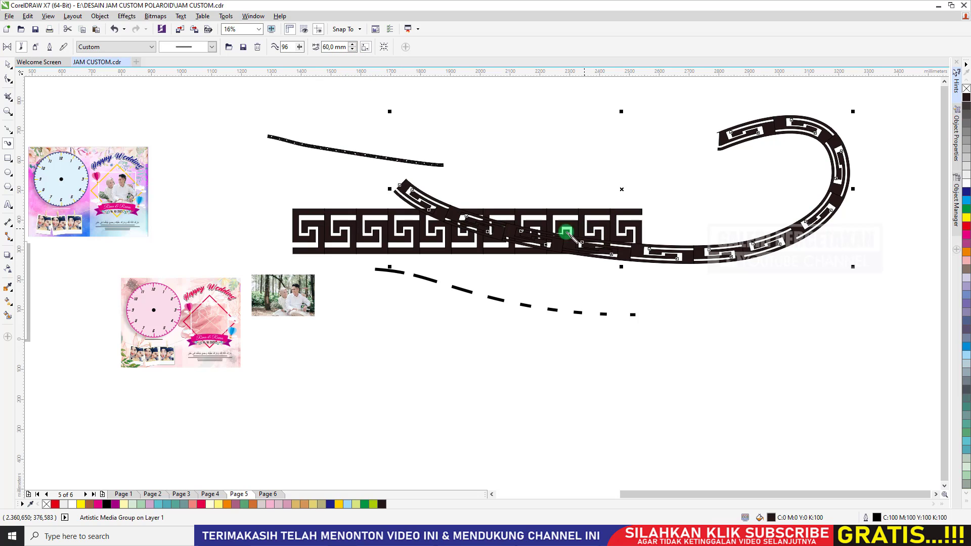
Step: Delete the short stroke, the long curved pattern stroke and the dashed stroke drawn around the motif row
left_click(8, 64)
left_click(265, 155)
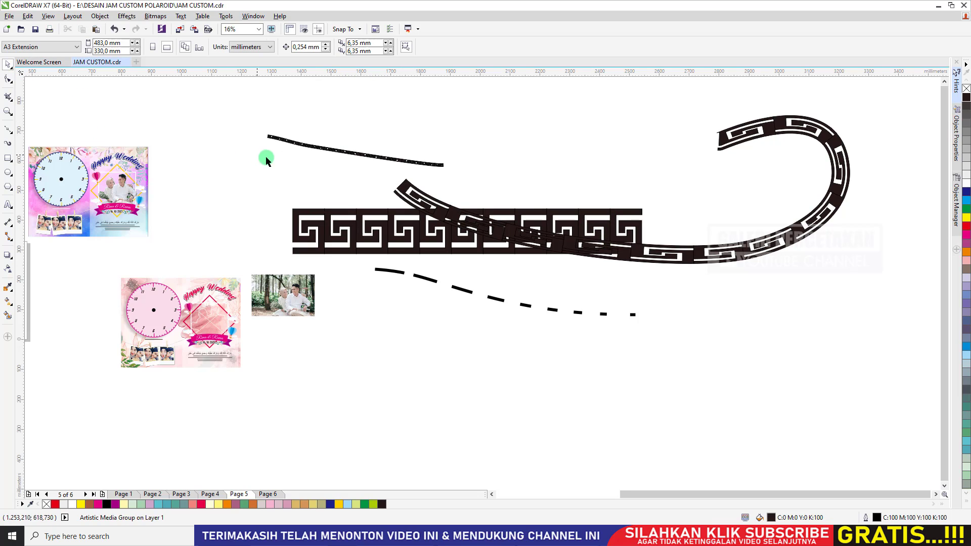
scroll(248, 132, "down", 2)
left_click_drag(250, 108, 633, 208)
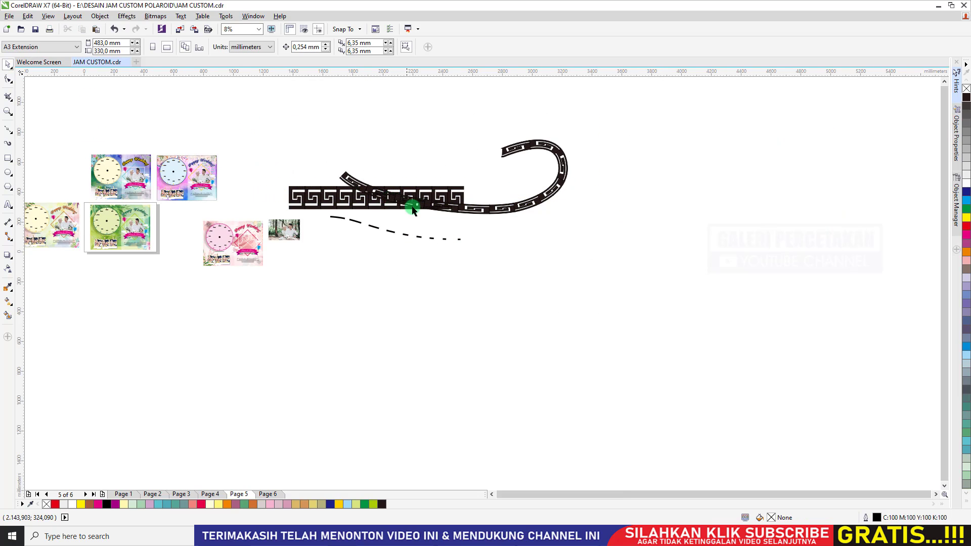
key("Delete")
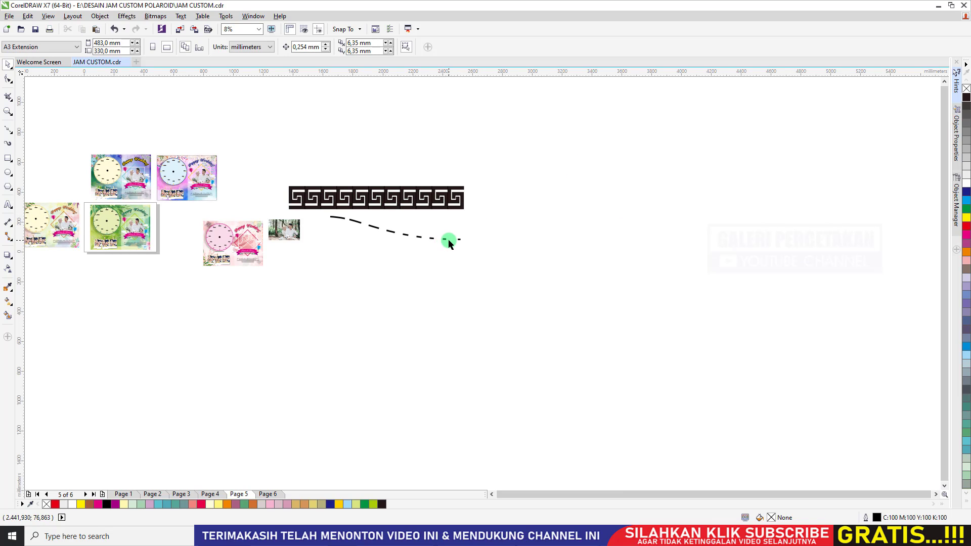
left_click(448, 241)
key("Delete")
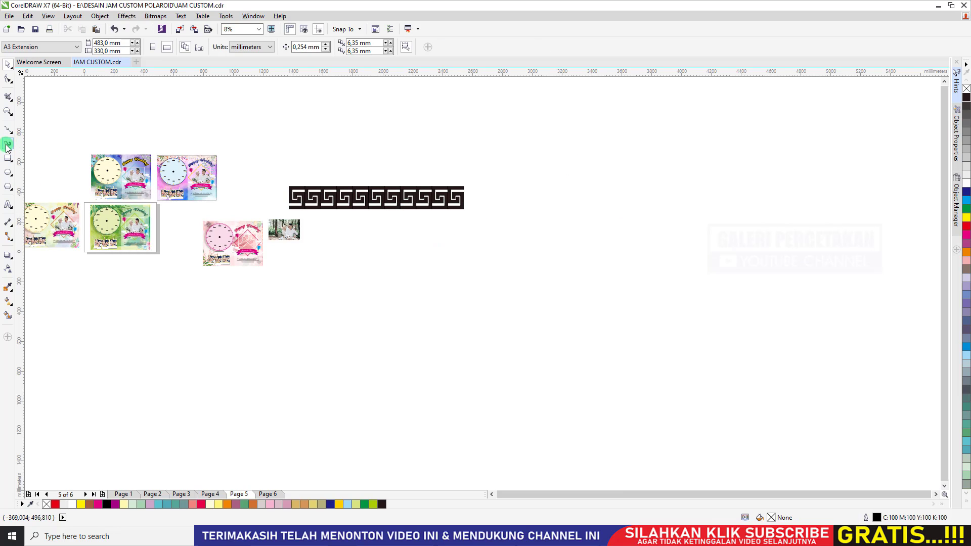
Step: Save the grouped motif row as a custom Artistic Media brush named "coba brus"
left_click(7, 146)
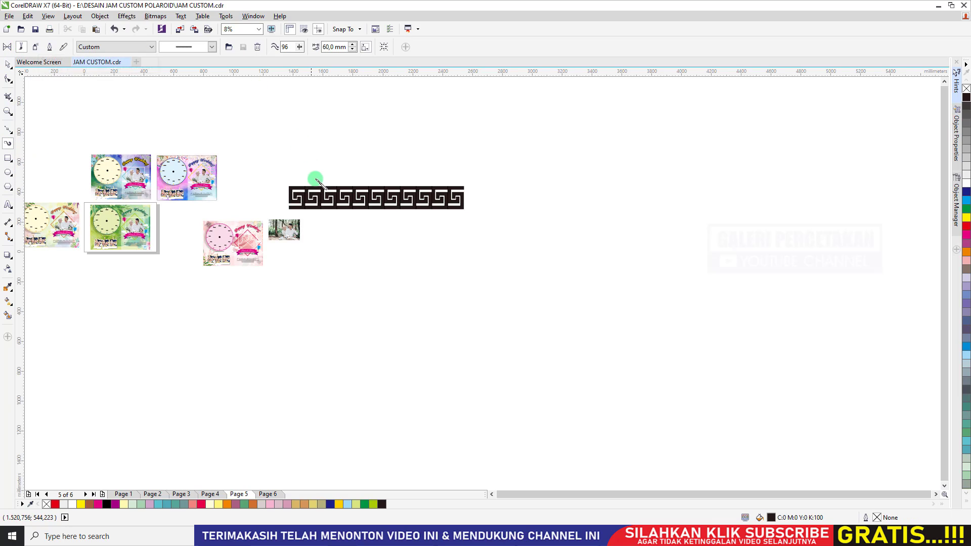
scroll(354, 186, "up", 3)
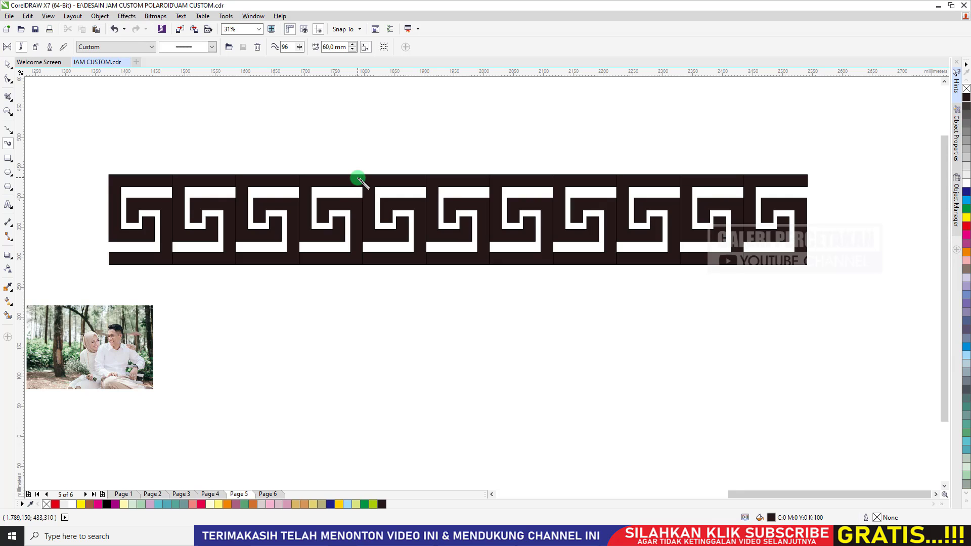
left_click(359, 180)
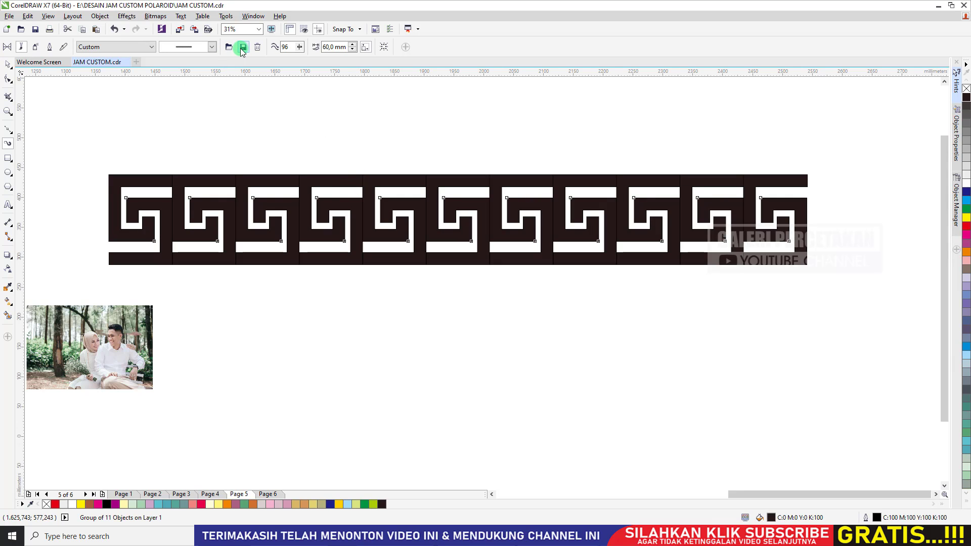
left_click(243, 48)
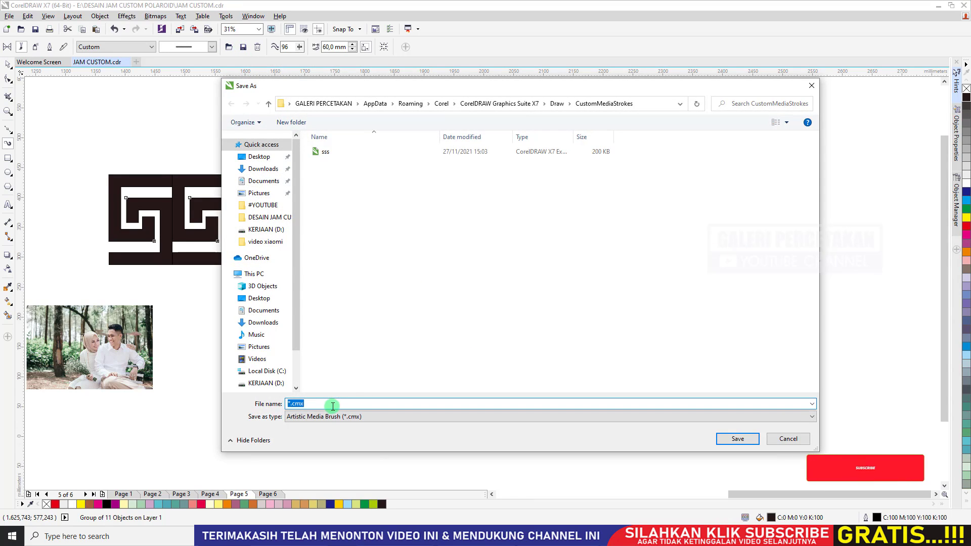
type("coba ")
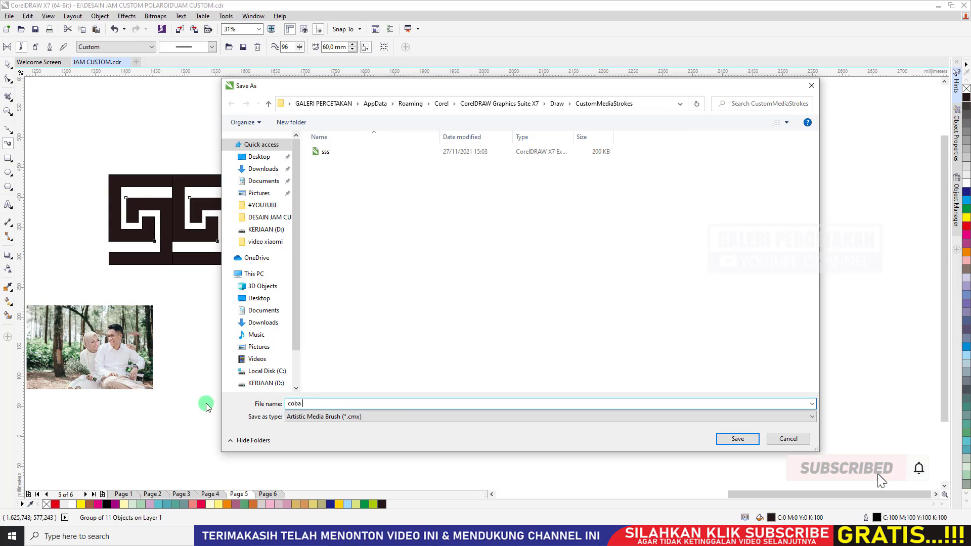
type("brus")
key("Return")
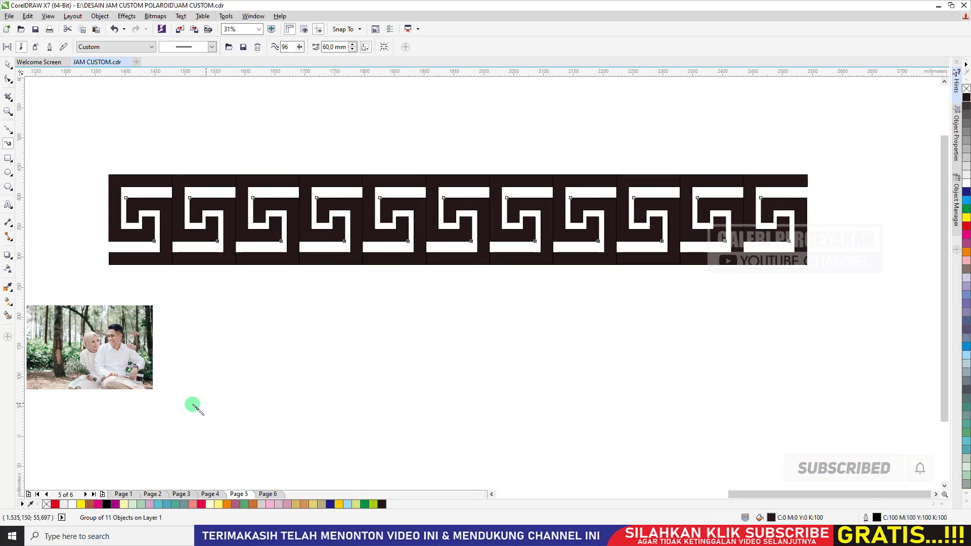
Step: Try a 100 mm stroke width and draw a slanted test stroke with the pattern brush below the motif row, undoing both
double_click(324, 46)
key("BackSpace")
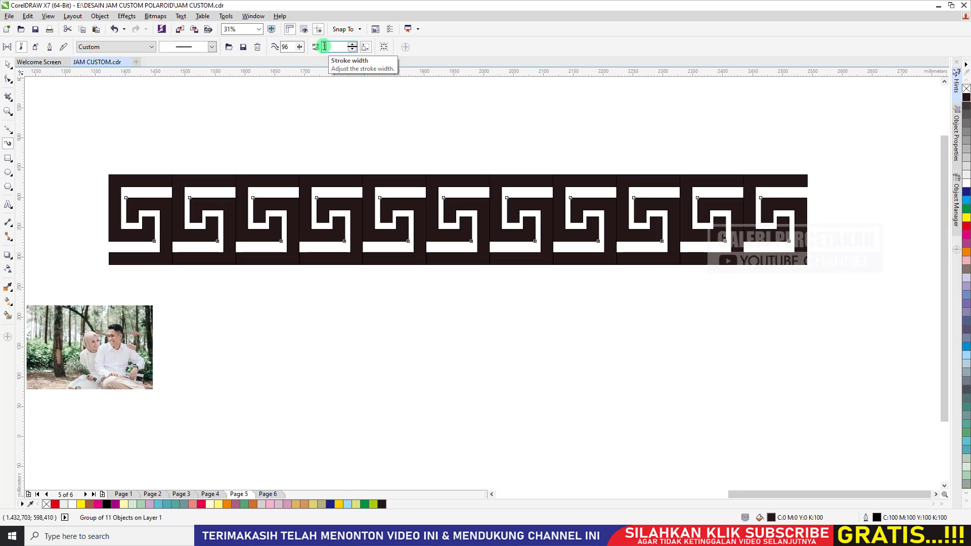
key("Return")
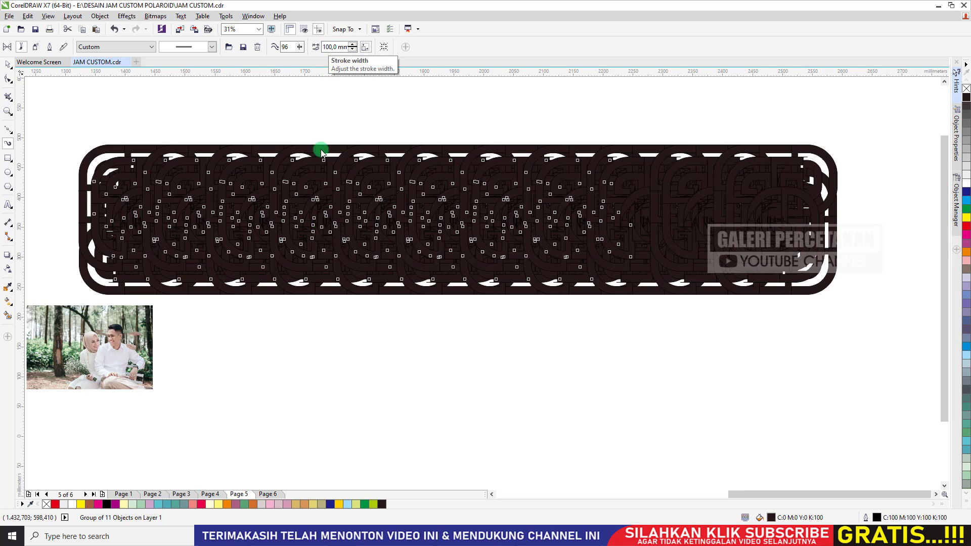
key("ctrl+z")
left_click_drag(272, 336, 443, 361)
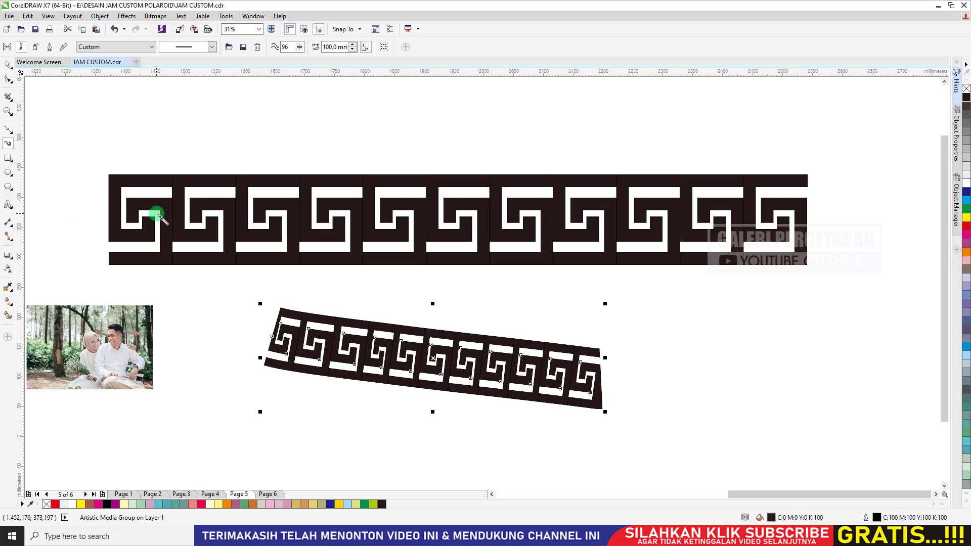
key("ctrl+z")
Step: Draw a circle about 215 mm in diameter over the motif row, move it slightly right and down, and undo it
left_click_drag(176, 78, 304, 206)
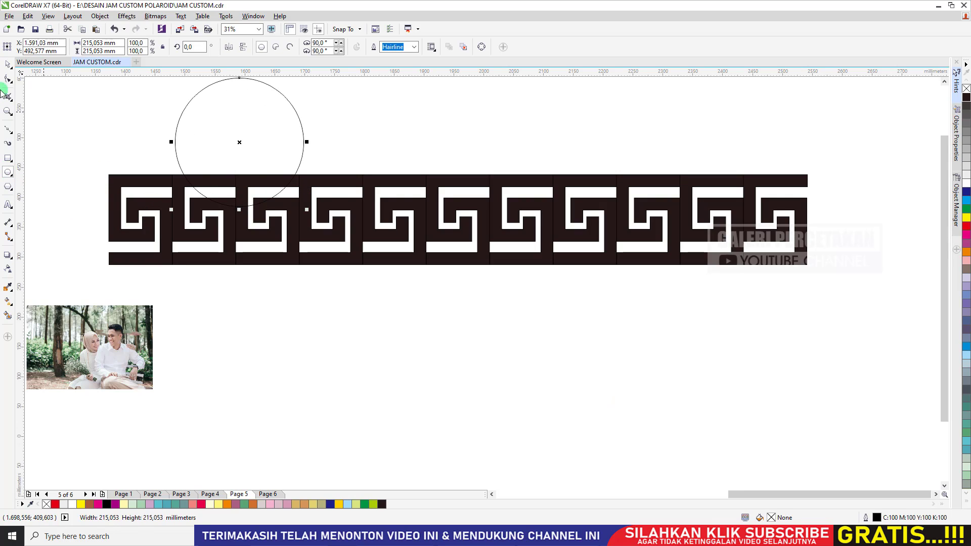
key("space")
left_click_drag(288, 111, 314, 121)
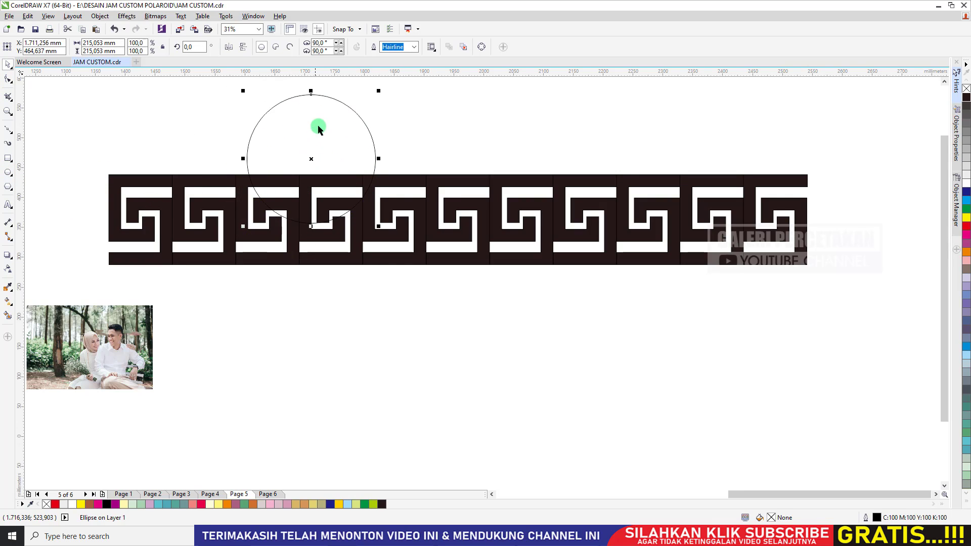
key("ctrl+z")
key("ctrl+z")
key("ctrl+z")
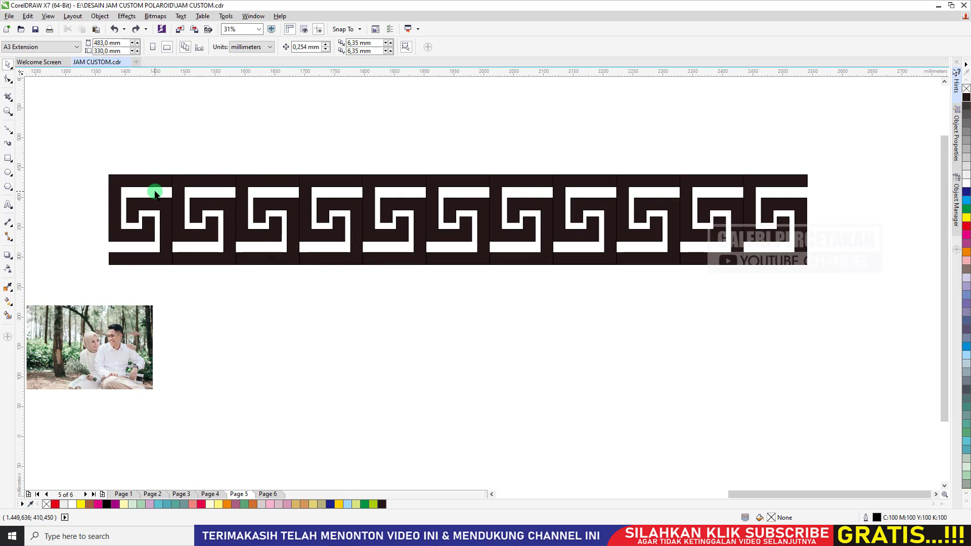
Step: Delete the grouped row of eleven motifs
left_click(222, 180)
key("Delete")
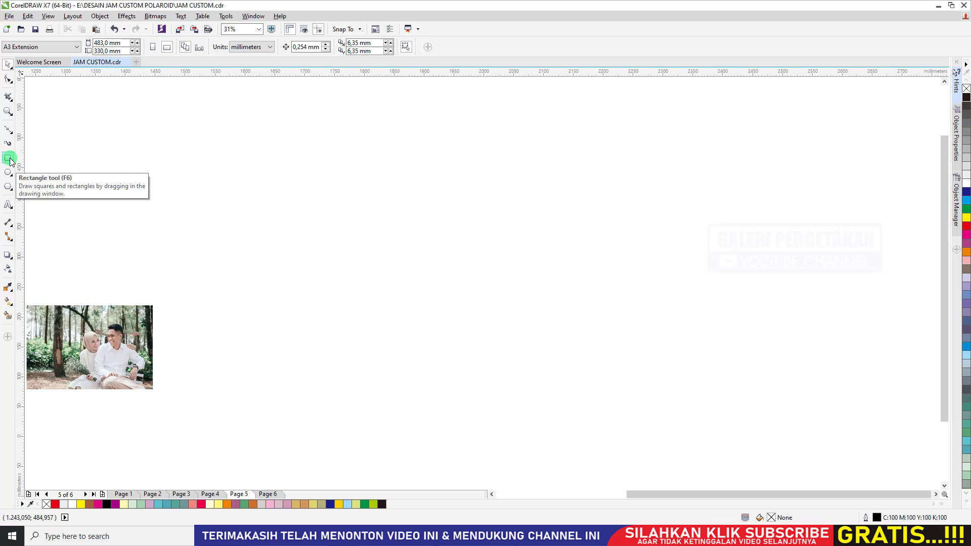
Step: Practise the Rectangle tool: draw and undo a rectangle about 695 by 272 mm, and draw another about 669 by 234 mm
left_click(9, 159)
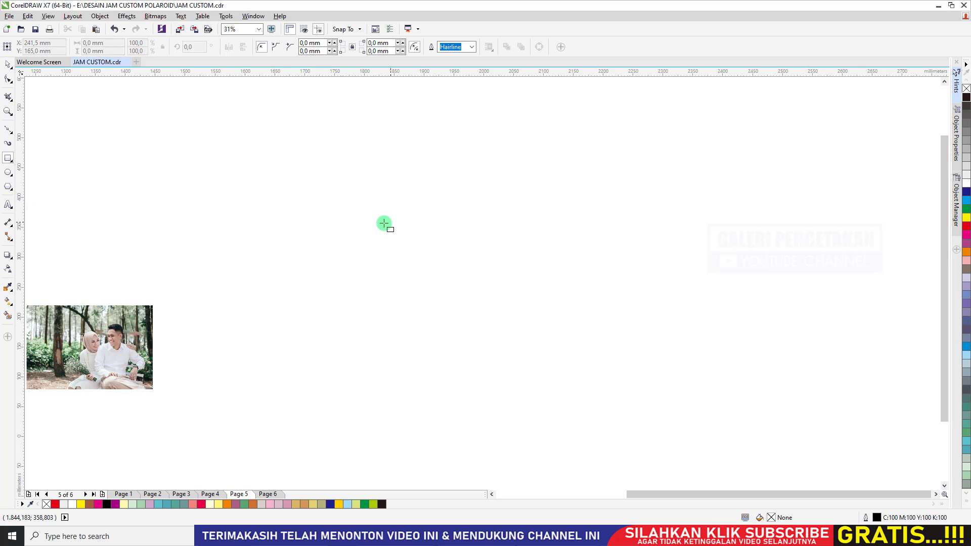
mouse_move(285, 181)
left_mouse_down()
mouse_move(635, 340)
mouse_move(700, 344)
left_mouse_up()
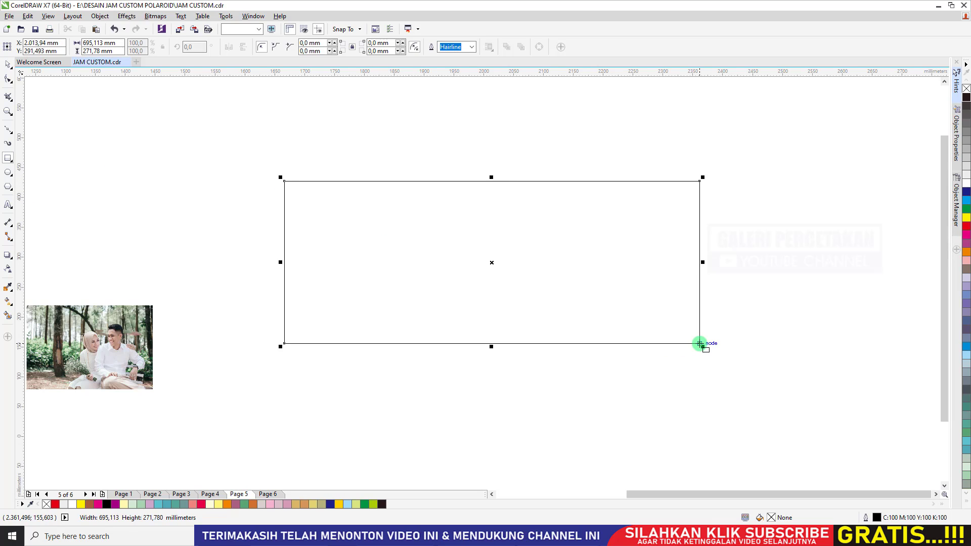
key("ctrl+z")
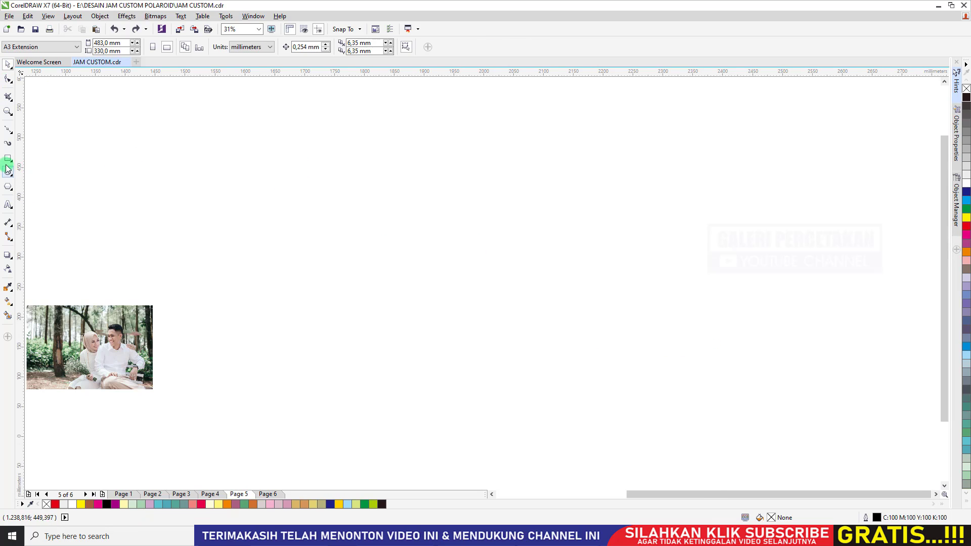
left_click(9, 159)
left_click_drag(248, 166, 648, 305)
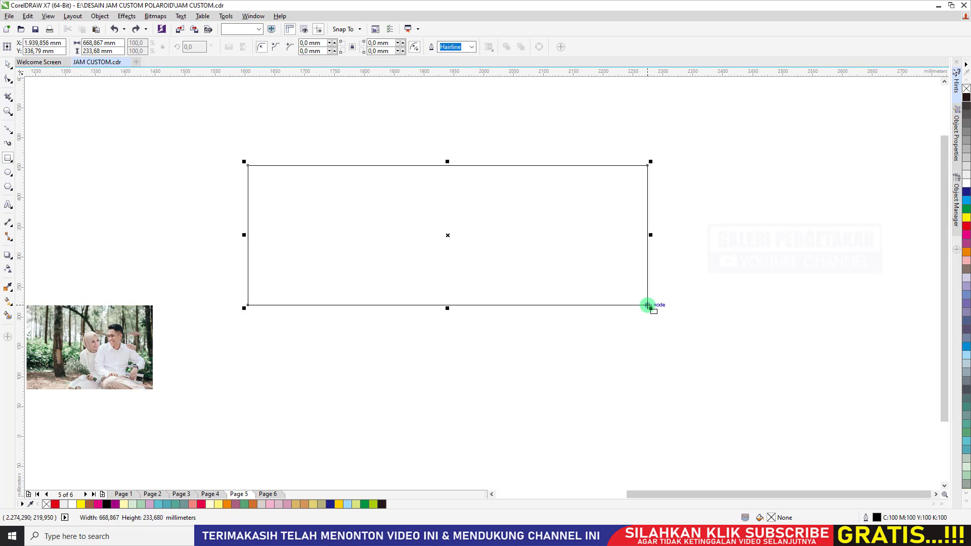
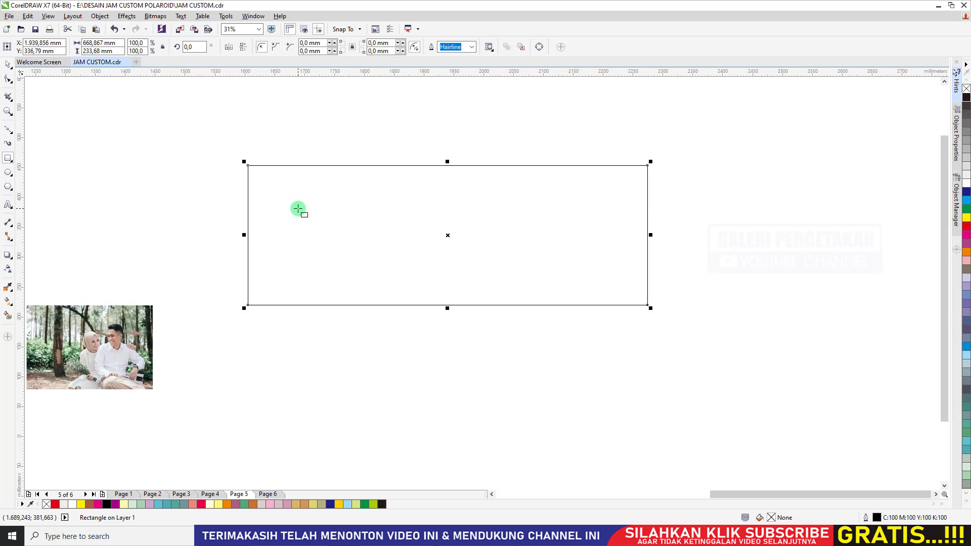
Step: Draw a circle about 225 mm in diameter with the Ellipse tool beside the rectangle's left edge, and undo it
left_click(11, 178)
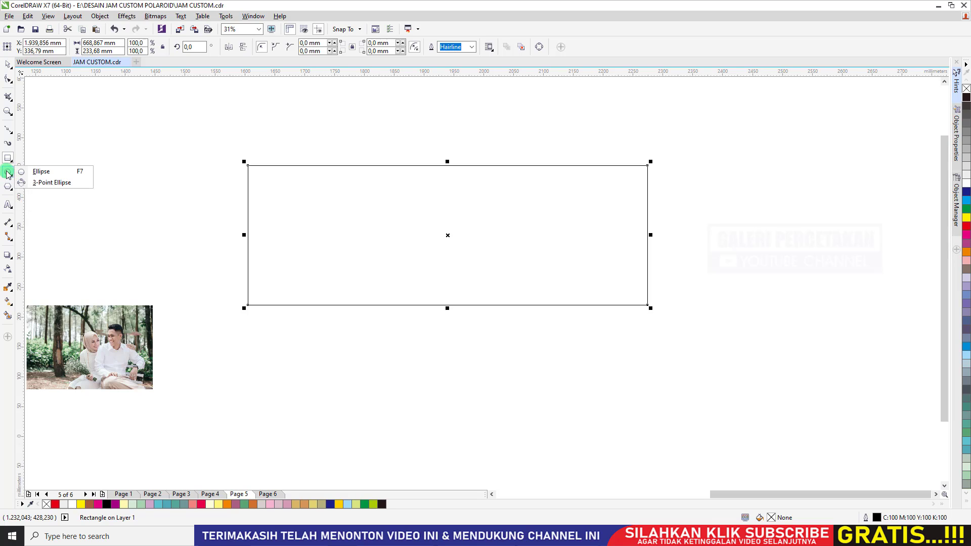
left_click(40, 172)
left_click_drag(156, 209, 226, 268)
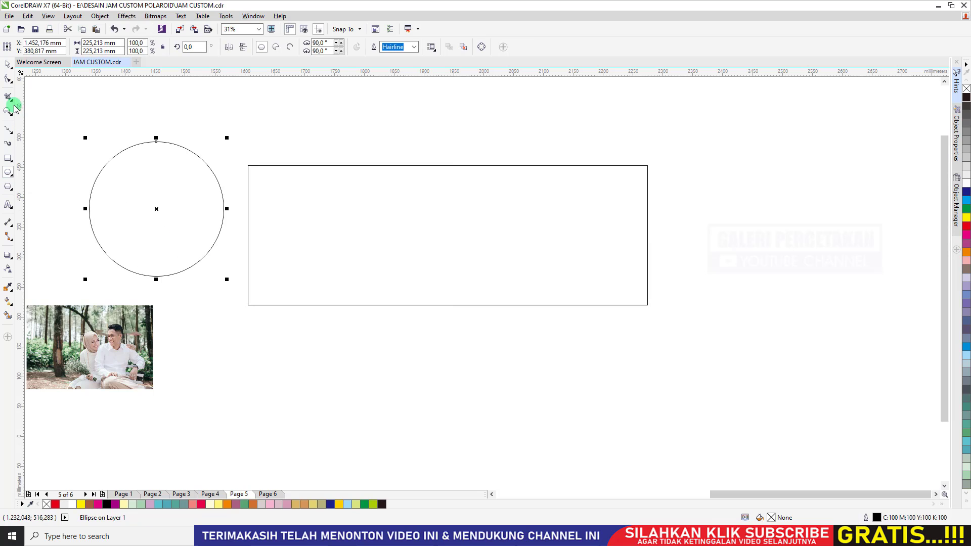
left_click(160, 185)
key("ctrl+z")
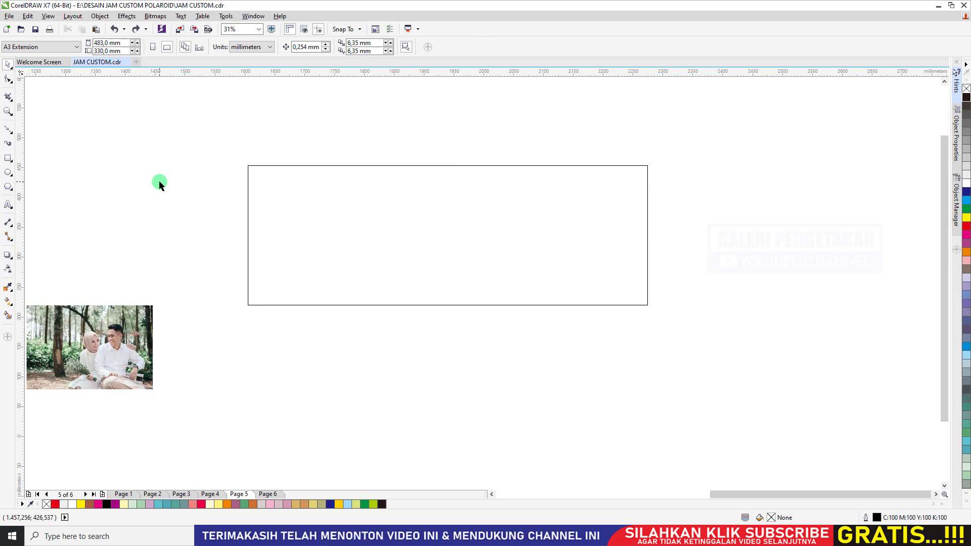
Step: Draw an ellipse about 286 by 188 mm and a circle about 507 mm in diameter, undoing each one
left_click(7, 174)
left_click_drag(122, 197, 208, 253)
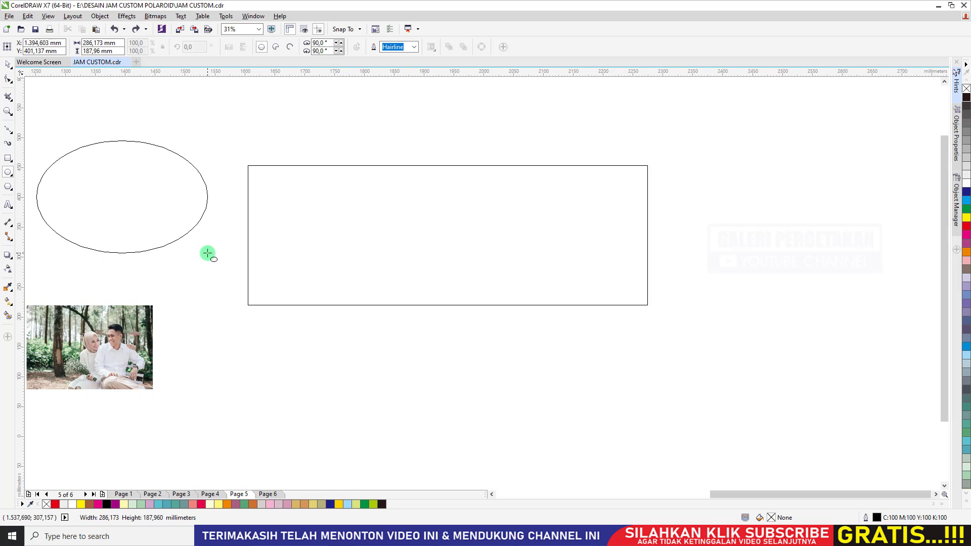
key("ctrl+z")
left_click_drag(153, 194, 457, 430)
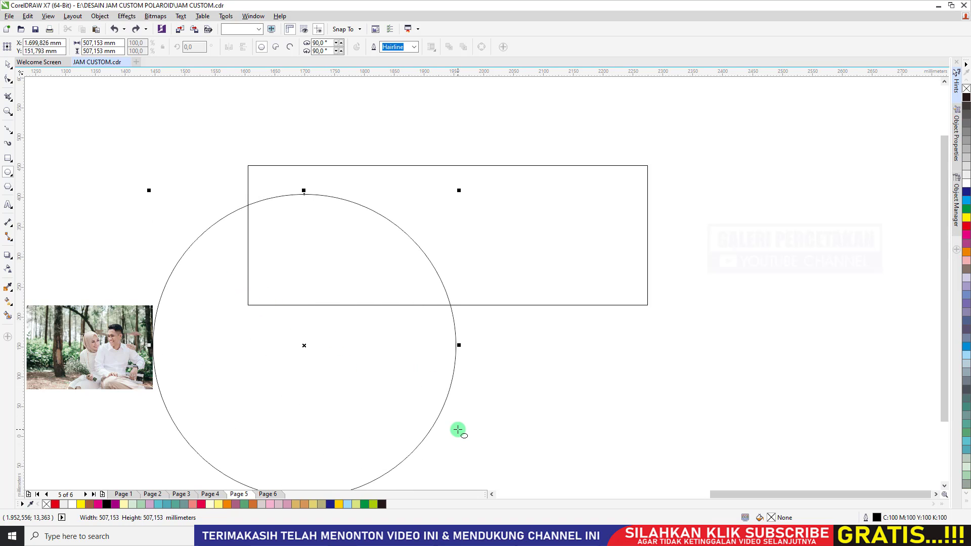
key("ctrl+z")
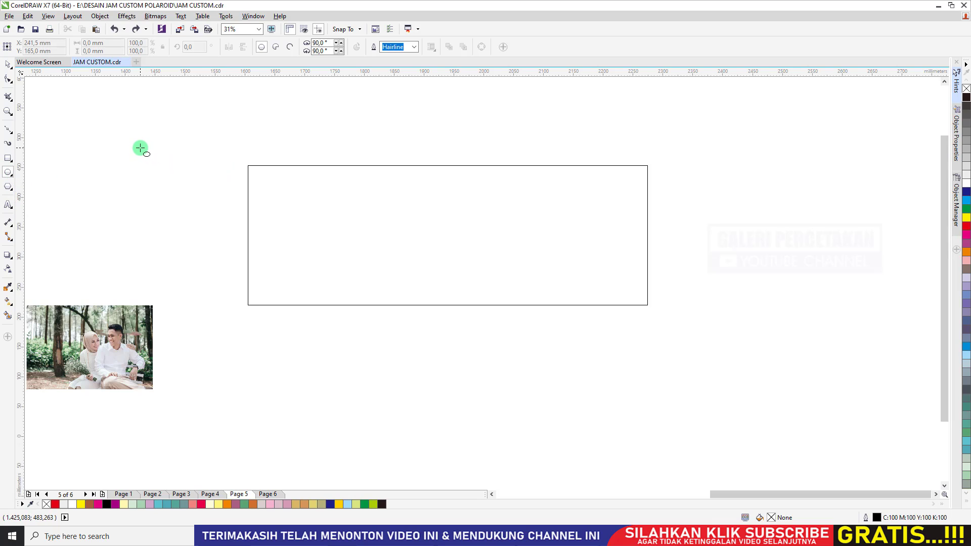
Step: Draw several freely proportioned ellipses across the rectangle, including ones about 473 by 318 mm and 373 by 620 mm, and undo them
left_click_drag(140, 148, 390, 340)
key("Delete")
mouse_move(99, 151)
left_mouse_down()
mouse_move(365, 304)
mouse_move(383, 342)
left_mouse_up()
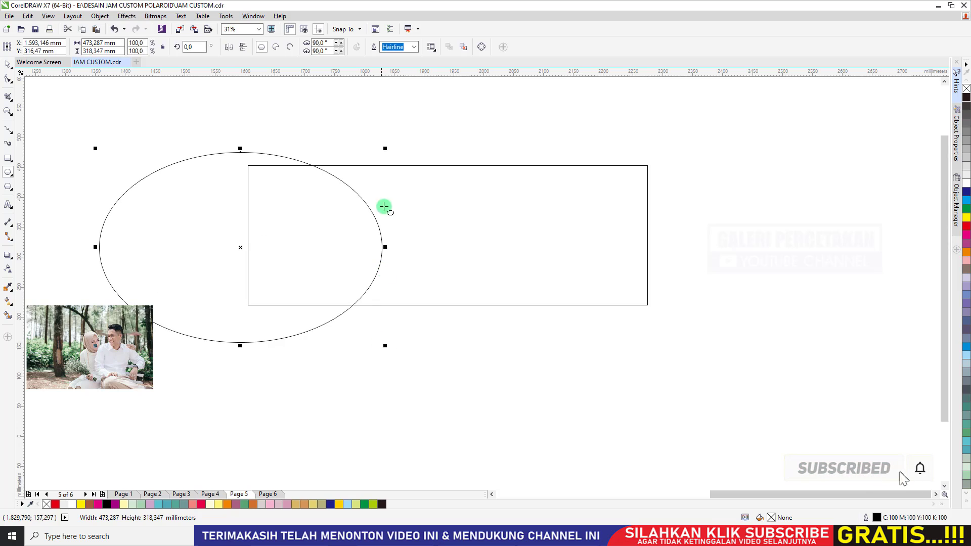
left_click_drag(377, 137, 658, 380)
left_click_drag(598, 93, 824, 466)
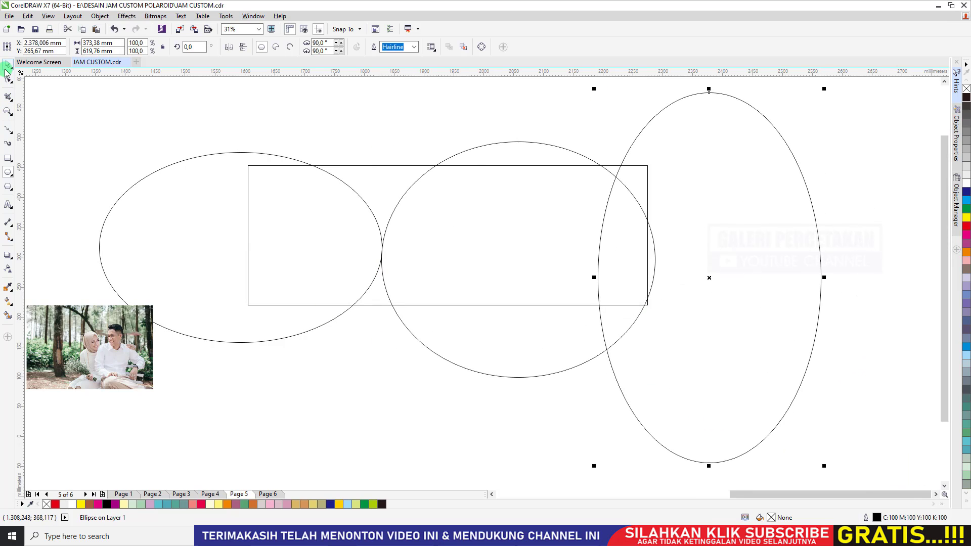
key("ctrl+z")
key("ctrl+z")
key("ctrl+z")
Step: Delete the practice rectangle from the drawing area
left_click(290, 217)
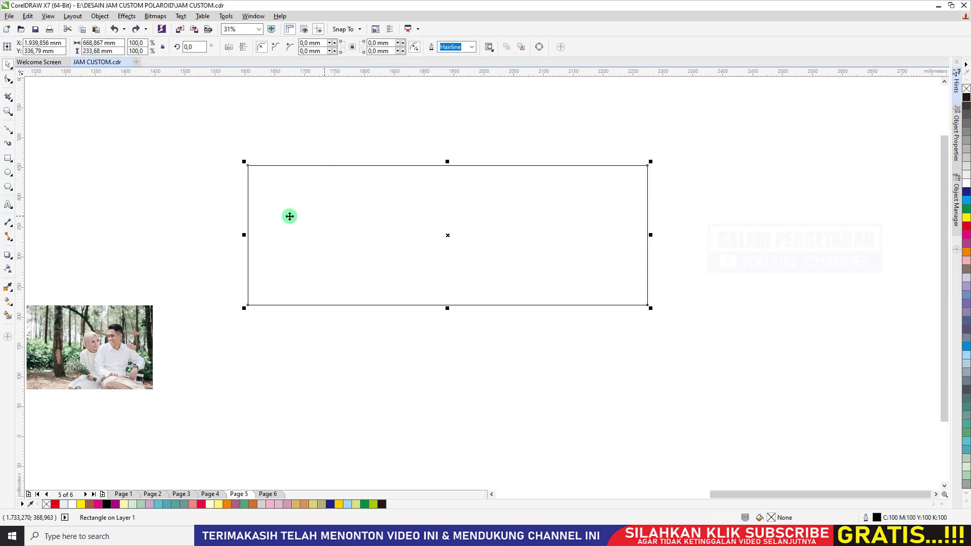
key("Delete")
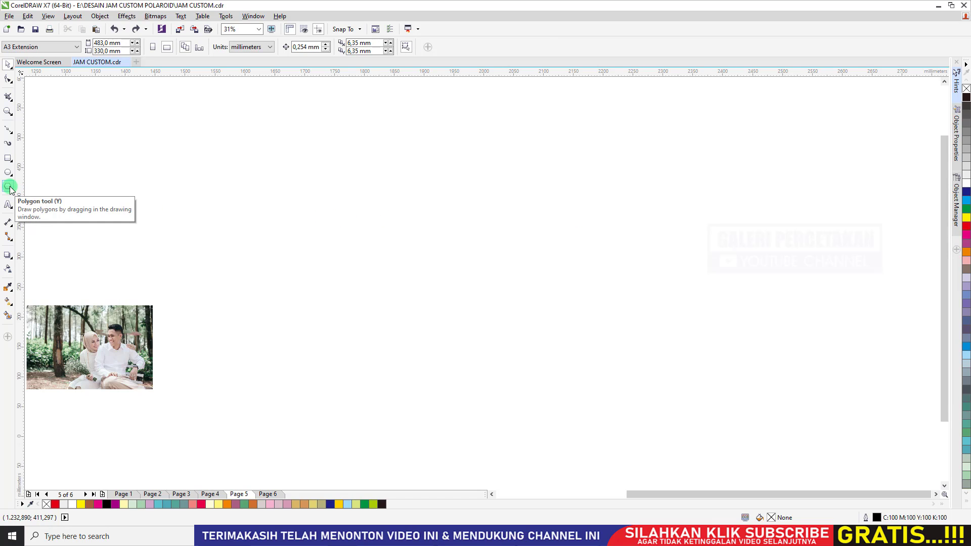
Step: Draw a five-sided polygon about 358 by 340 mm with the Polygon tool and reposition it above and right of the couple photo
left_click(10, 189)
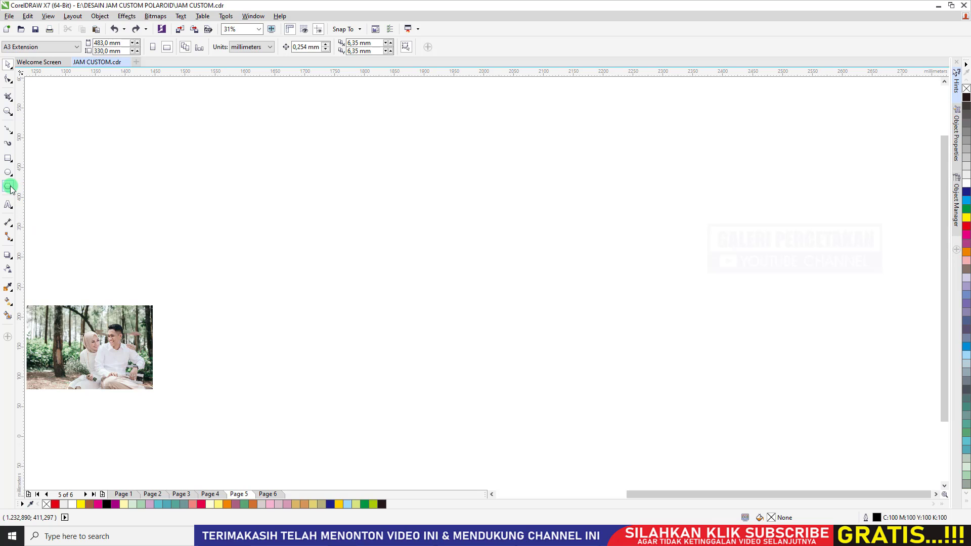
left_click_drag(256, 193, 367, 283)
left_click(6, 65)
left_click_drag(259, 107, 287, 160)
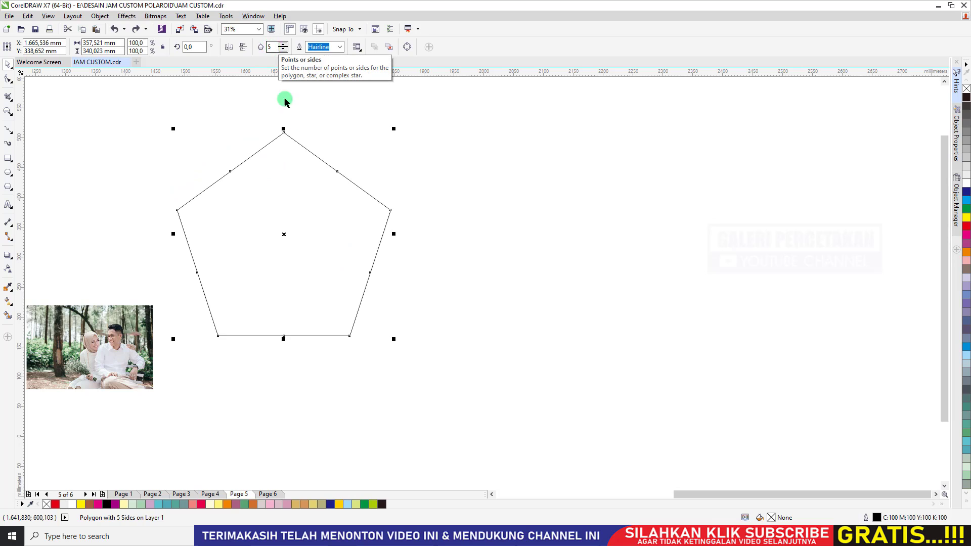
left_click_drag(312, 230, 285, 176)
left_click(7, 188)
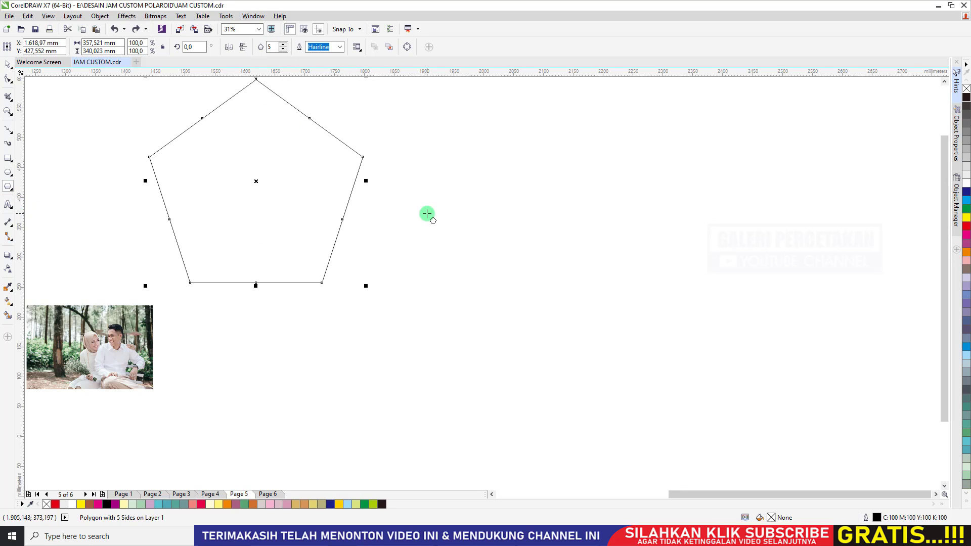
Step: Draw a second five-sided polygon about 412 by 392 mm and delete the smaller, earlier polygon
left_click_drag(420, 215, 546, 334)
left_click(10, 79)
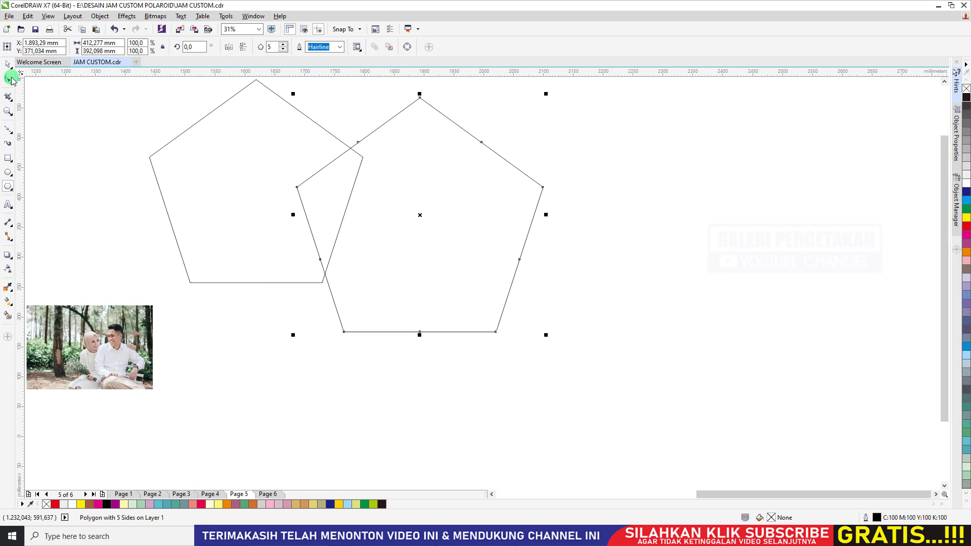
left_click(6, 67)
left_click(286, 161)
key("Delete")
Step: Move the remaining five-sided polygon down and to the left, closer to the couple photo, and reselect it
left_click_drag(383, 196, 347, 210)
left_click(468, 130)
left_click(395, 195)
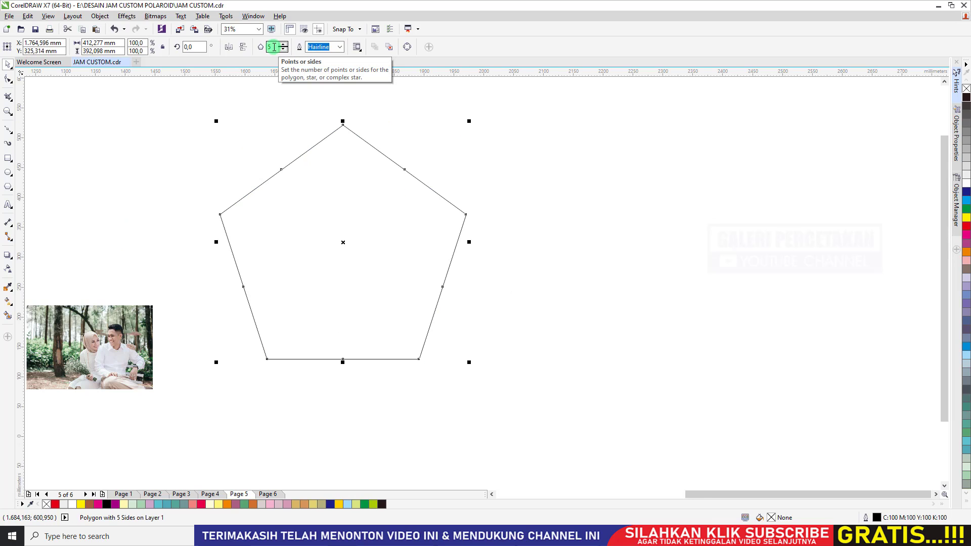
Step: Raise the selected polygon's number of sides from 5 to 17
left_click_drag(274, 47, 260, 49)
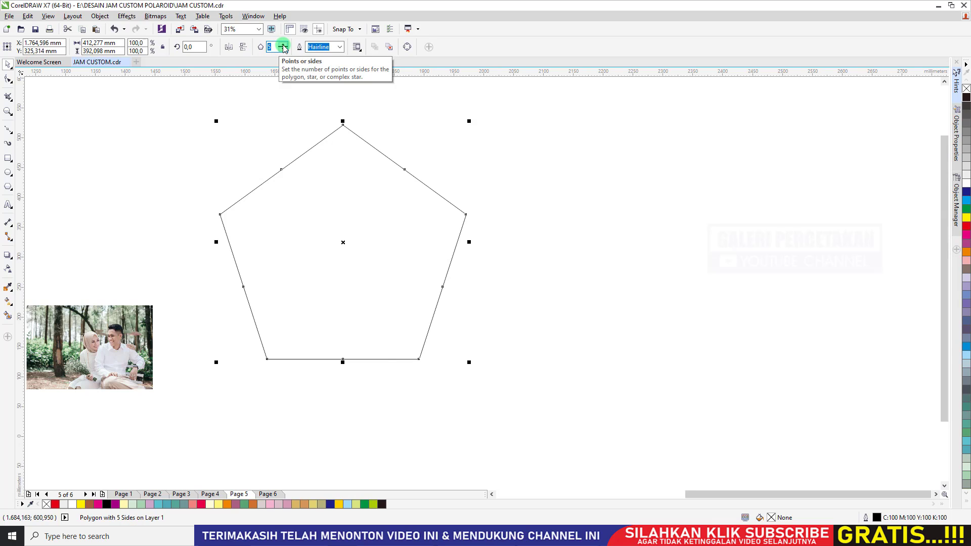
left_click(283, 46)
left_click(283, 46)
left_click(283, 46)
left_click(283, 45)
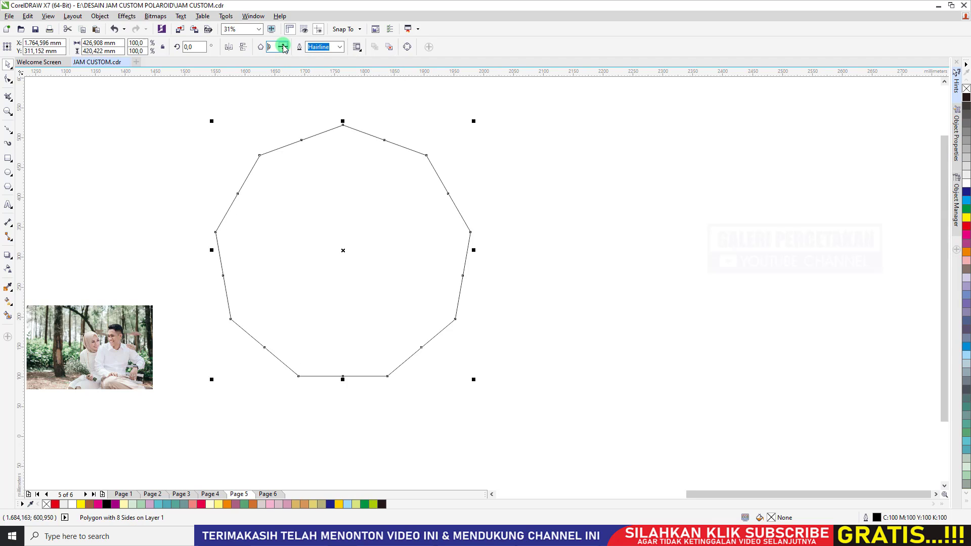
left_click(283, 45)
left_click(283, 46)
left_click(283, 46)
left_click(284, 45)
left_click(283, 45)
left_click(284, 46)
left_click(283, 46)
left_click(283, 46)
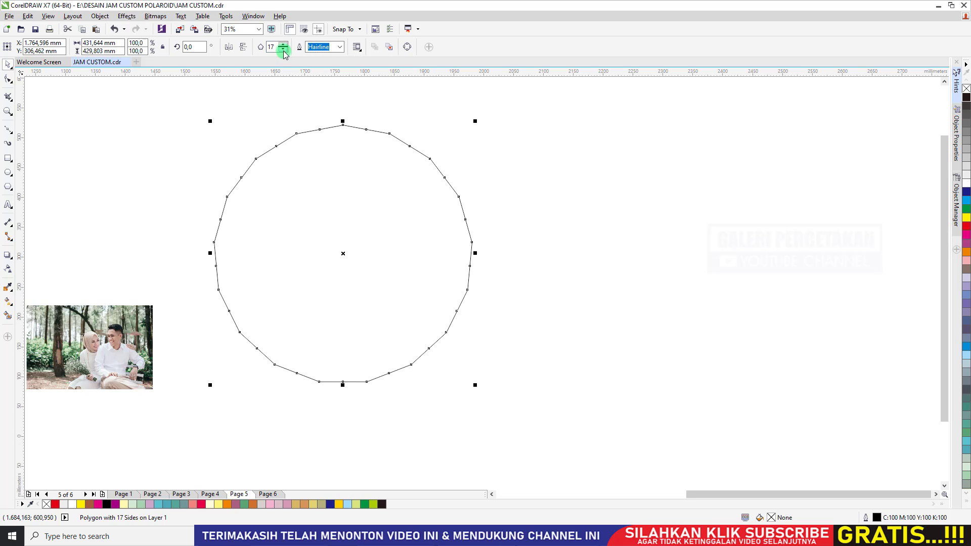
Step: Lower the polygon's number of sides step by step to 7 and below
left_click(283, 49)
left_click(283, 49)
left_click(283, 49)
left_click(283, 49)
left_click(283, 49)
left_click(283, 49)
left_click(283, 49)
left_click(283, 49)
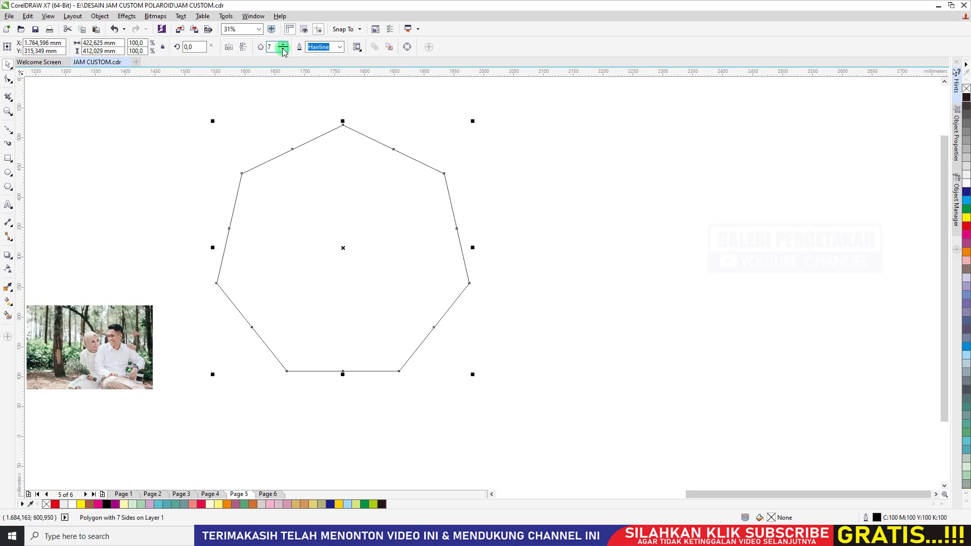
left_click(283, 49)
left_click(283, 49)
Step: Increase the polygon's number of sides gradually to 30 so it approximates a circle
left_click(283, 45)
left_click(283, 46)
left_click(283, 46)
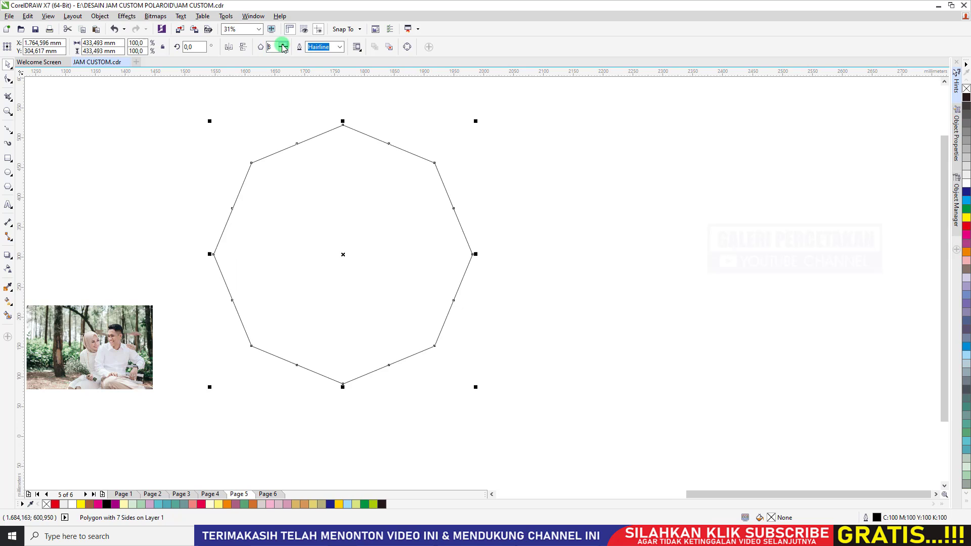
left_click(284, 46)
left_click(284, 45)
left_click(284, 46)
left_click(284, 45)
left_click(283, 45)
left_click(283, 45)
left_click(283, 46)
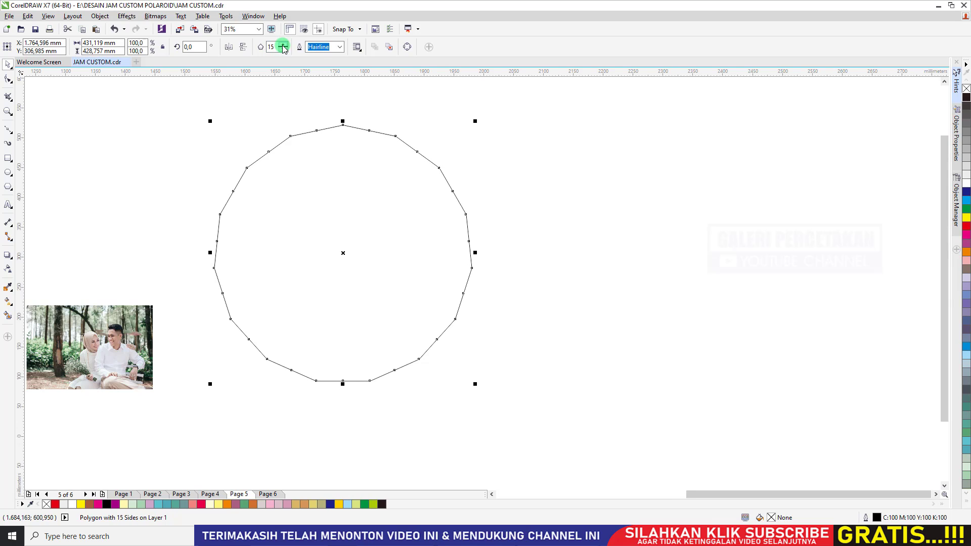
left_click(283, 45)
left_click(283, 46)
left_click(284, 46)
left_click(283, 46)
left_click(283, 45)
left_click(283, 46)
left_click(283, 46)
left_click(284, 46)
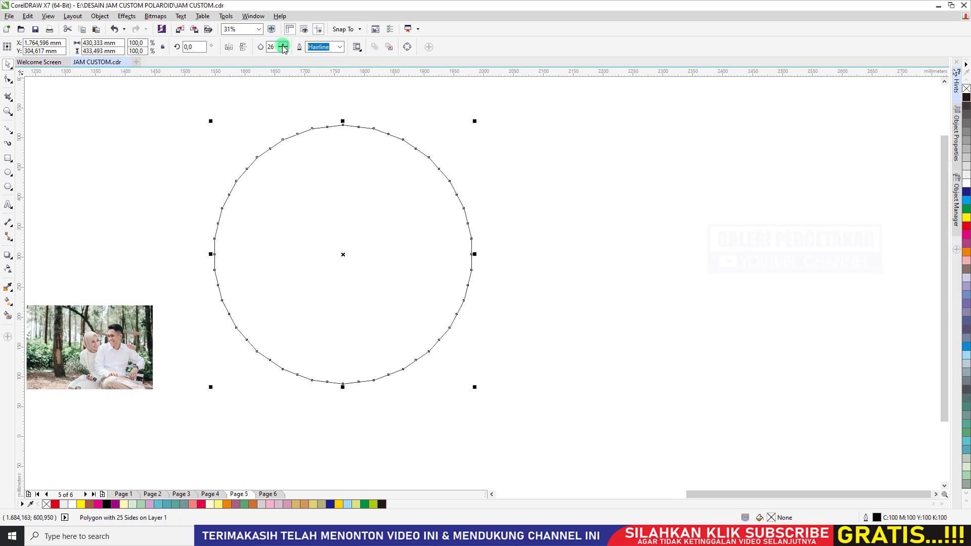
left_click(283, 45)
left_click(283, 46)
left_click(283, 45)
left_click(283, 45)
left_click(283, 45)
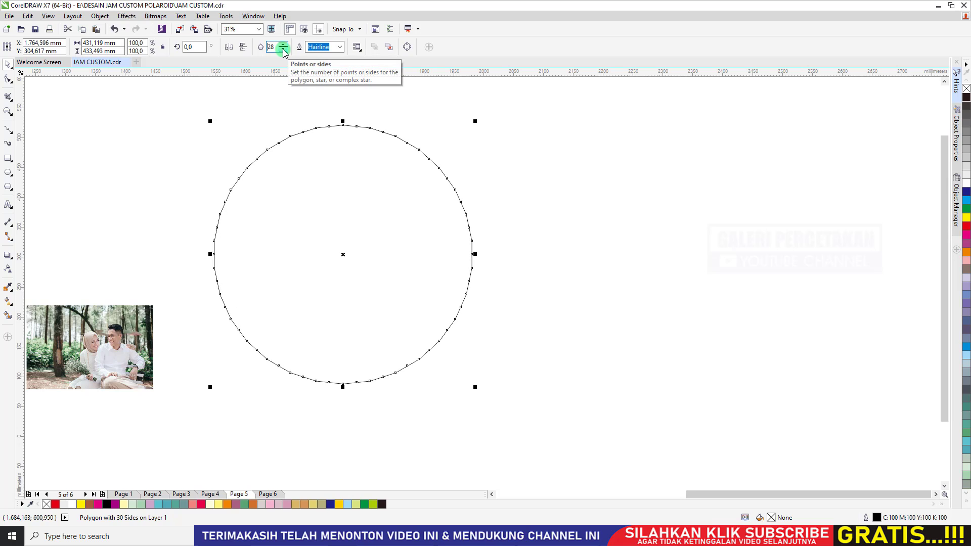
Step: Reduce the polygon's number of sides to 15 and delete the polygon
left_click(283, 49)
left_click(283, 50)
left_click(283, 49)
left_click(283, 49)
left_click(283, 49)
left_click(283, 50)
left_click(283, 50)
left_click(284, 49)
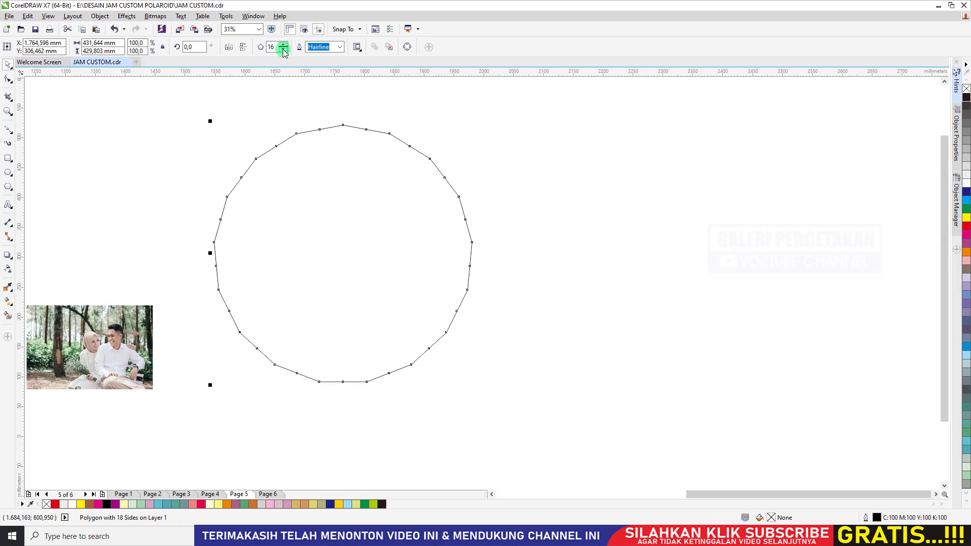
left_click(283, 49)
key("Delete")
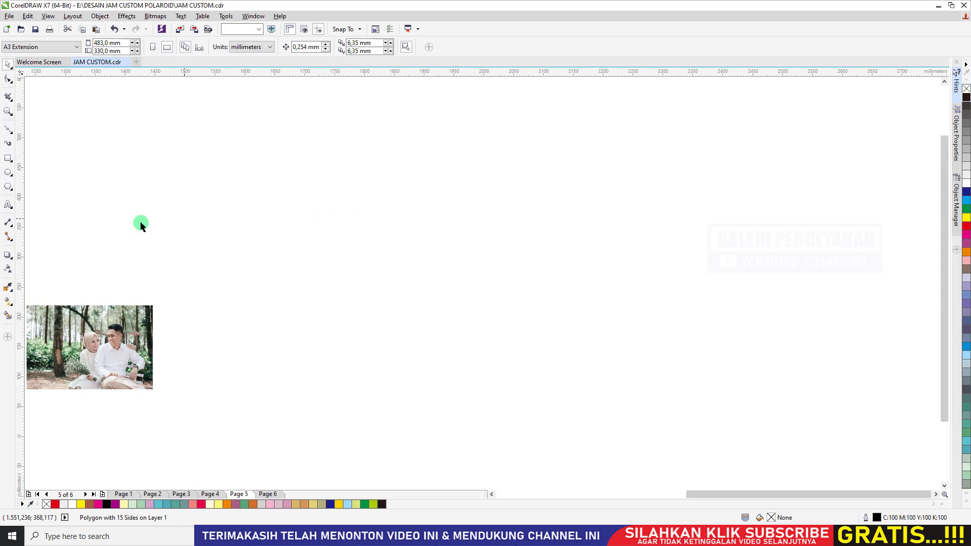
Step: Draw a five-pointed star about 251 by 239 mm with the Star tool above and right of the couple photo
left_click(12, 193)
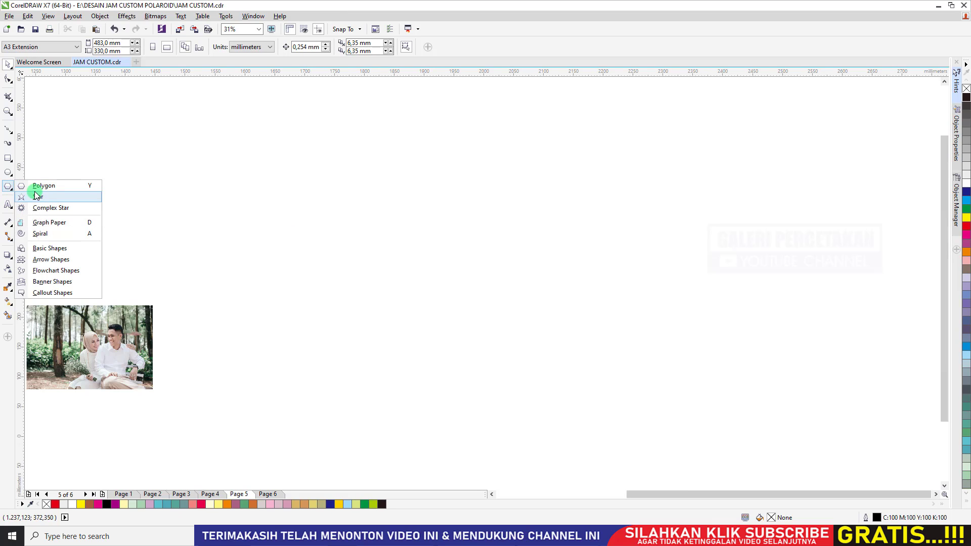
left_click(60, 198)
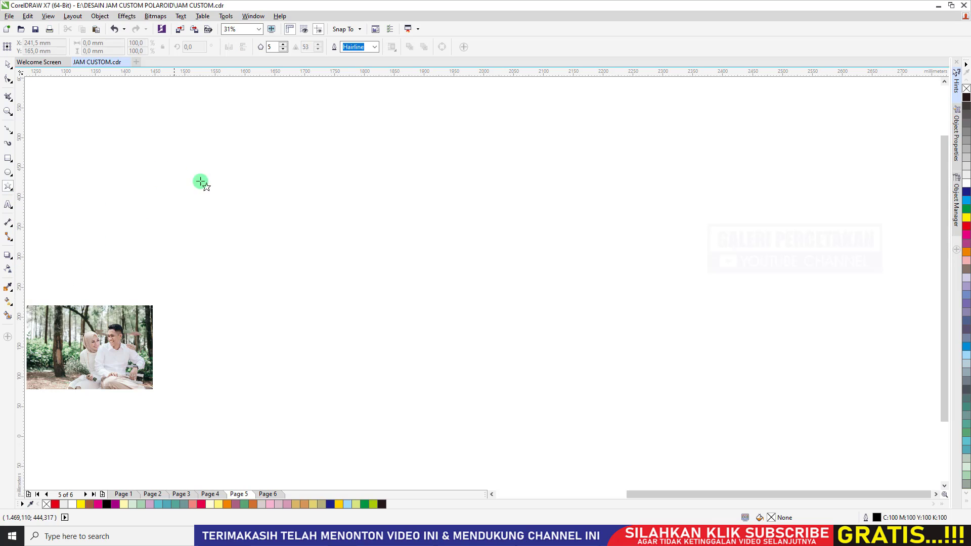
left_click_drag(233, 186, 311, 261)
left_click(8, 64)
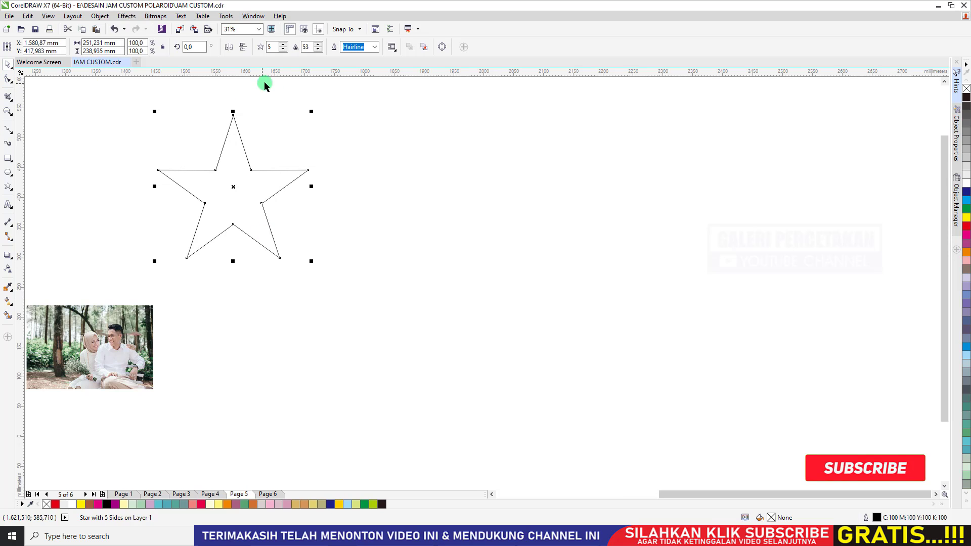
Step: Raise the star's number of points to 12 or more, and bring it back down to 7
left_click(282, 46)
left_click(282, 45)
left_click(283, 45)
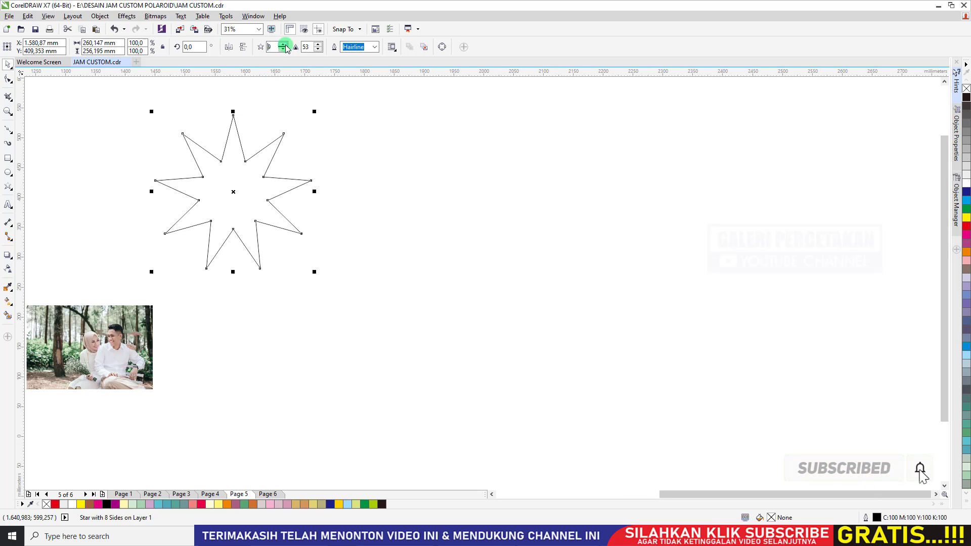
left_click(283, 44)
left_click(283, 45)
left_click(284, 49)
left_click(284, 49)
left_click(283, 49)
left_click(283, 49)
left_click(283, 49)
left_click(283, 49)
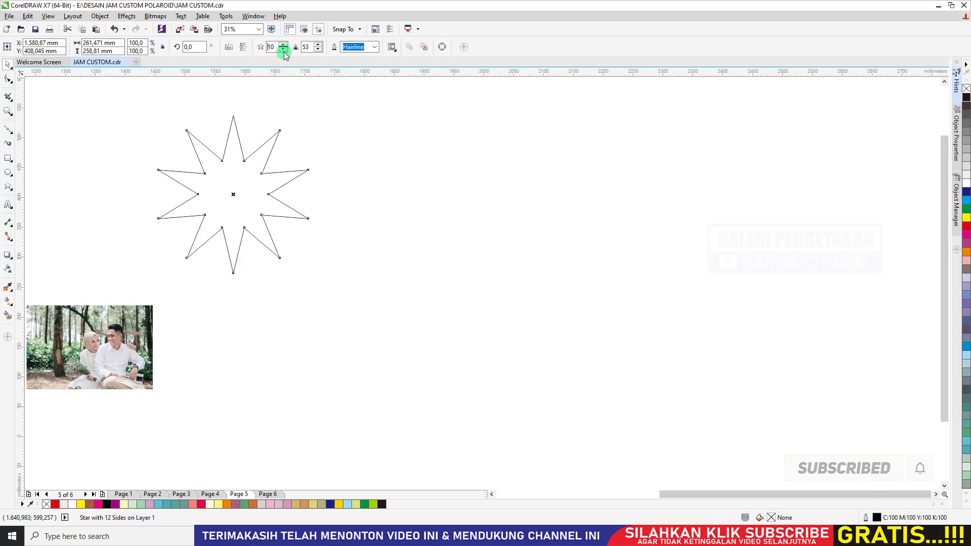
left_click(283, 49)
left_click(284, 49)
Step: Nudge the seven-pointed star about 15 mm to the left and slightly upward
key("Left")
key("Left")
key("Left")
key("Left")
key("Left")
key("Left")
key("Up")
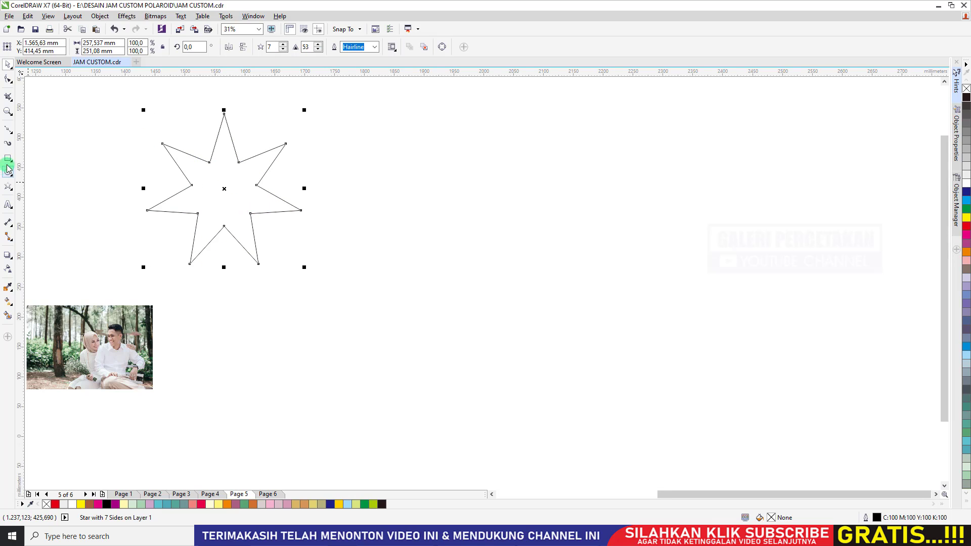
Step: Draw a nine-pointed complex star about 402 by 396 mm, overlapping the right edge of the seven-pointed star
left_click(13, 177)
left_click(8, 188)
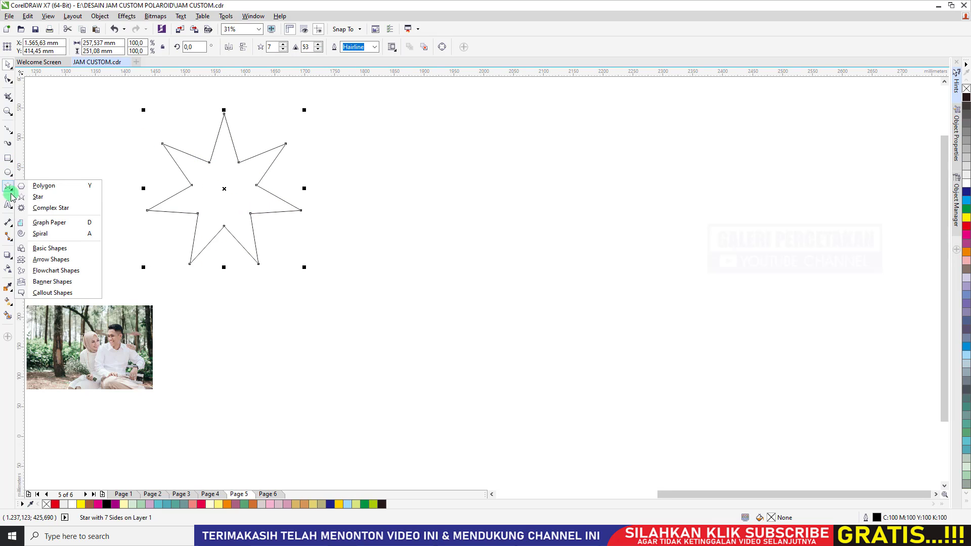
left_click(34, 201)
left_click(50, 207)
left_click_drag(386, 221, 423, 292)
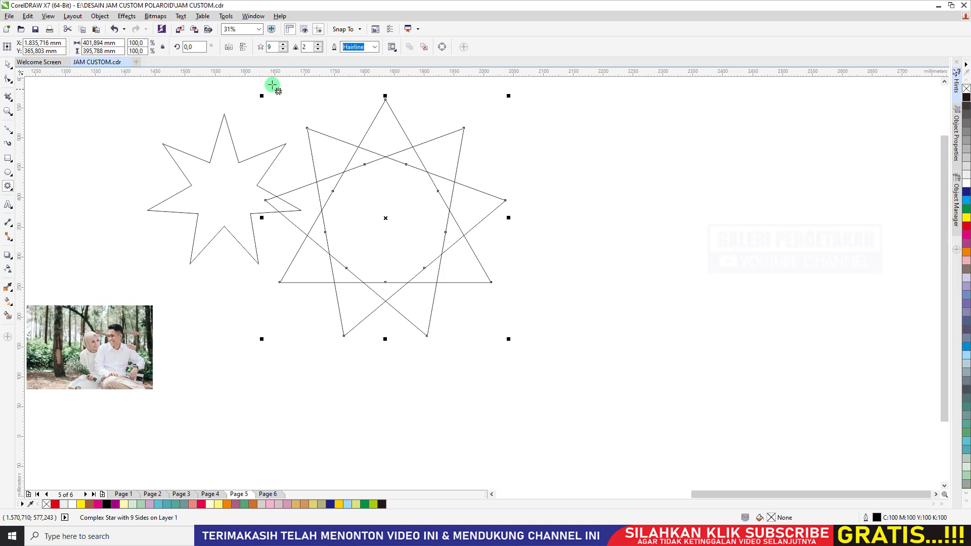
Step: Increase the complex star's number of points to 18
left_click(284, 44)
left_click(283, 44)
left_click(283, 45)
left_click(283, 45)
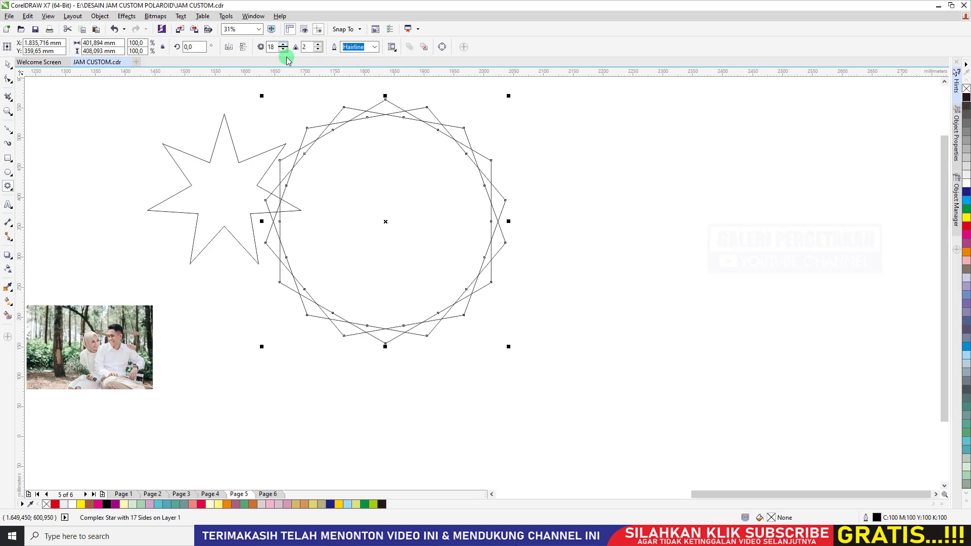
Step: Set the complex star's number of points to 11
left_click(284, 49)
left_click(283, 50)
left_click(283, 49)
left_click(284, 49)
left_click(284, 49)
left_click(283, 49)
left_click(284, 49)
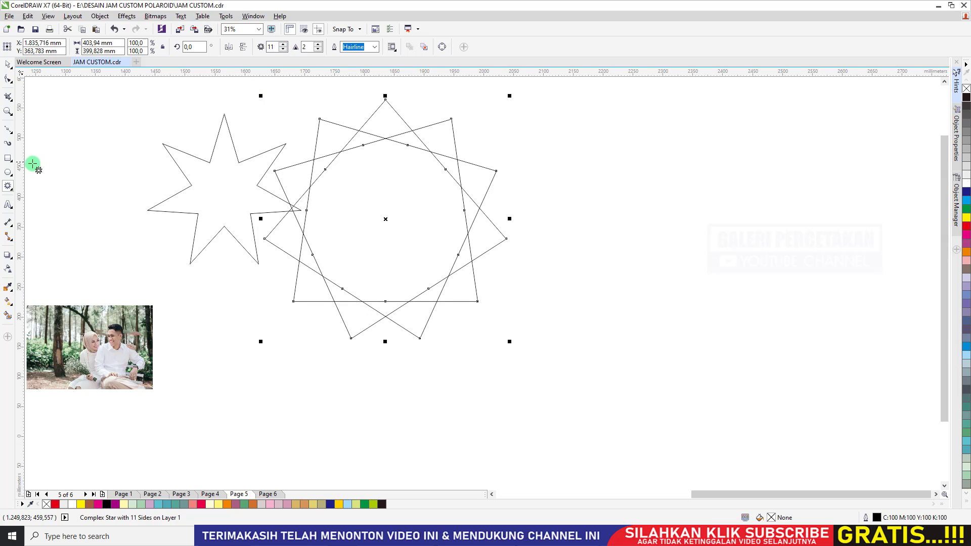
Step: Draw a grid of 4 columns by 3 rows with the Graph Paper tool to the right of the complex star
left_click(10, 188)
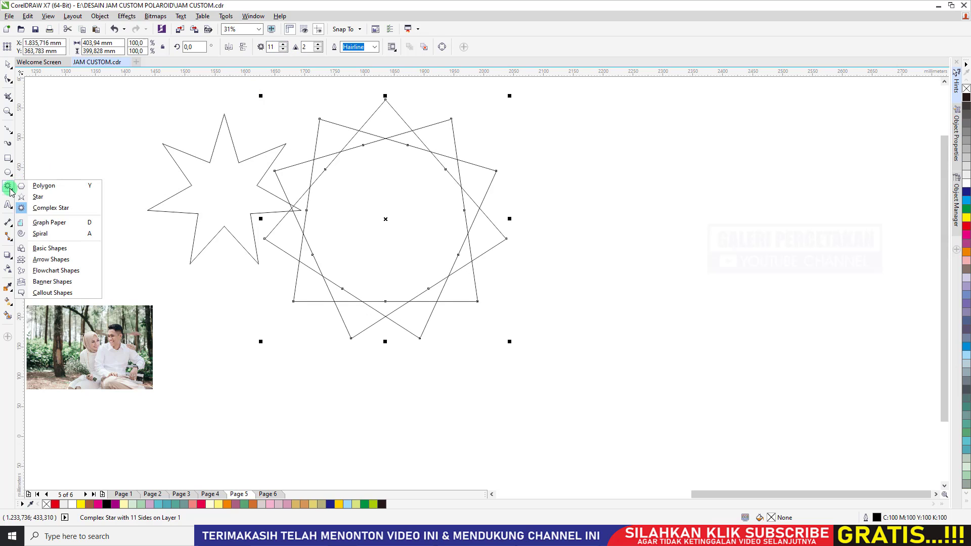
left_click(65, 230)
left_click_drag(558, 167, 852, 313)
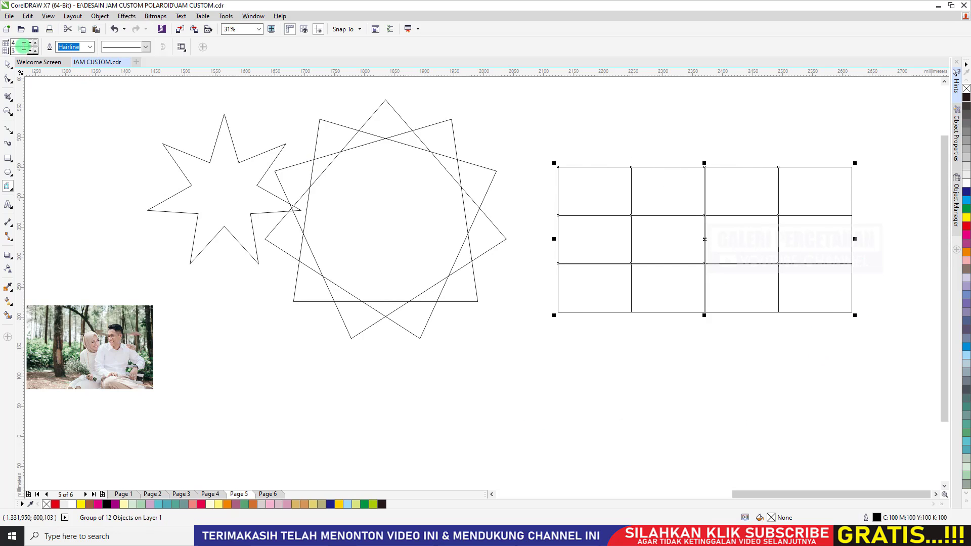
Step: Draw a second graph paper grid with 14 columns and 3 rows, about 616 by 233 mm, below the first
left_click(30, 45)
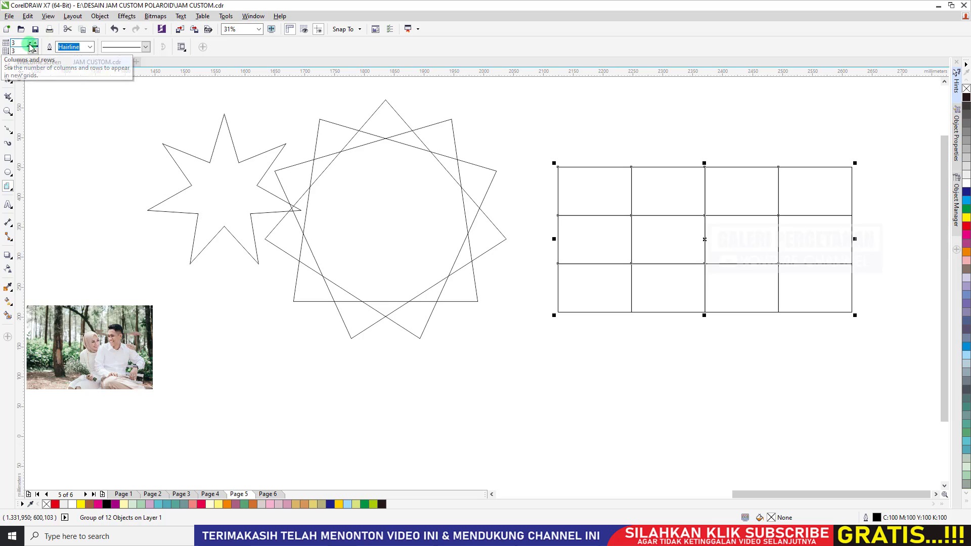
left_click(30, 44)
left_click(30, 44)
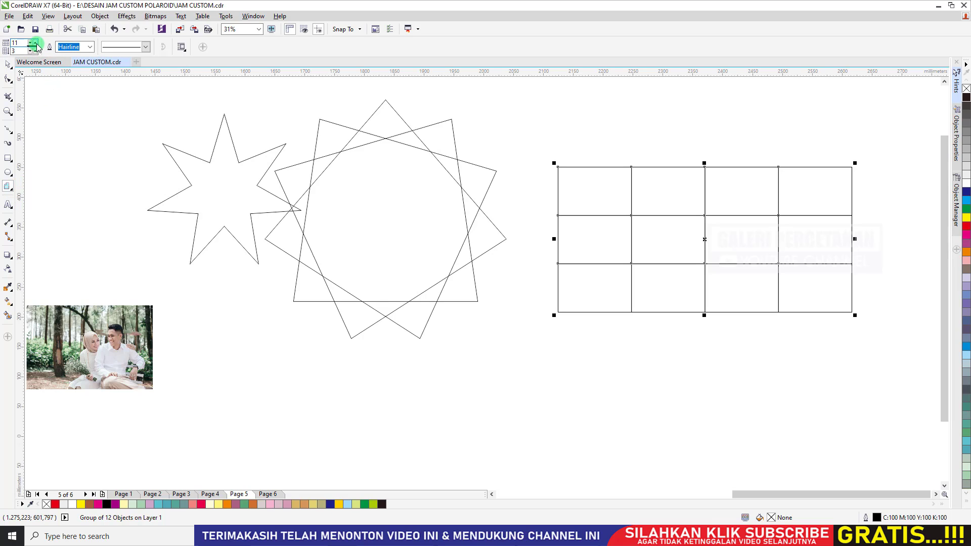
left_click_drag(529, 335, 898, 476)
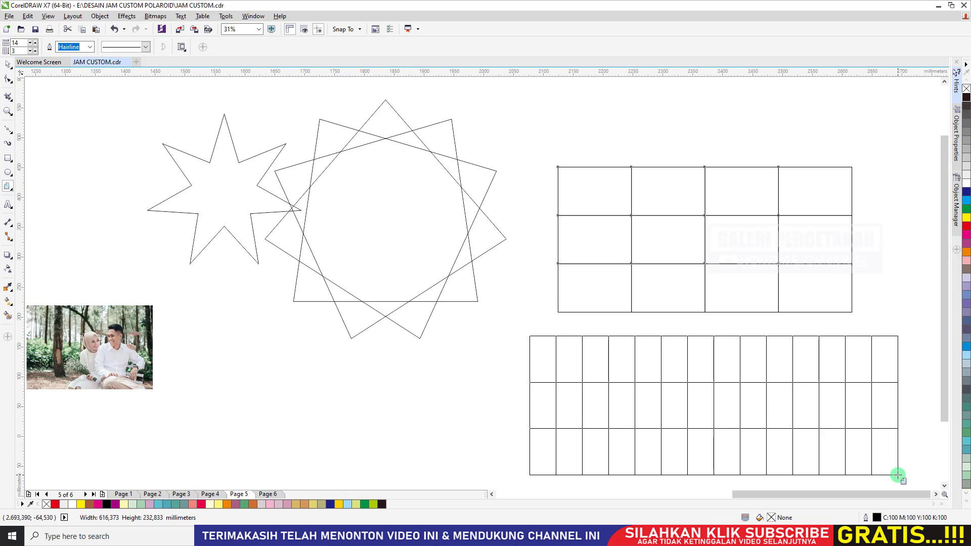
left_click(7, 64)
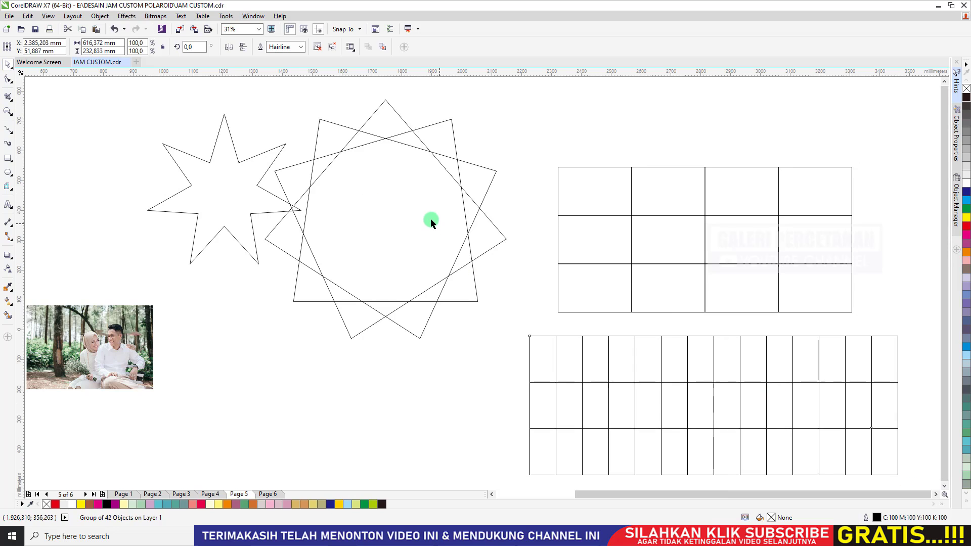
Step: Draw a spiral about 1067 mm wide and high with the Spiral tool, centred just above the first grid
scroll(430, 220, "down", 2)
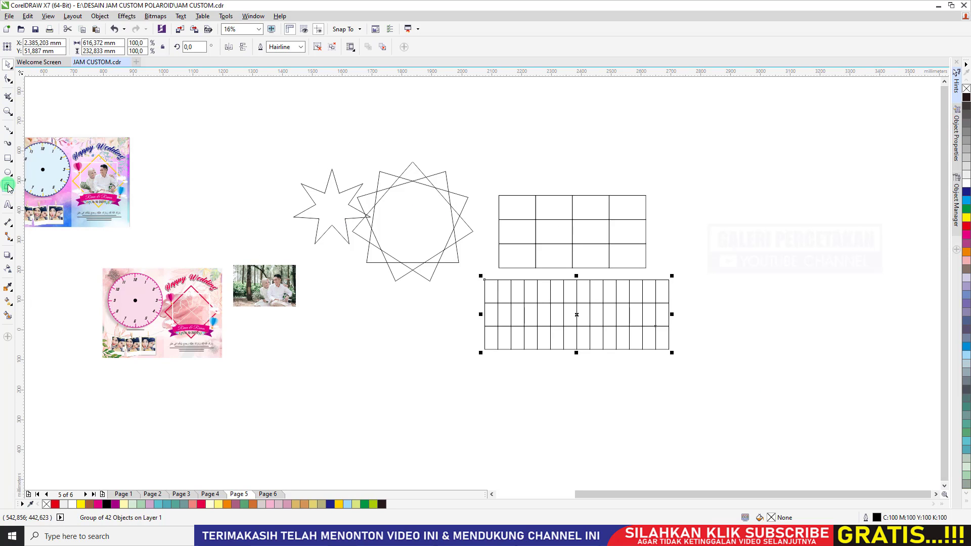
left_click_drag(8, 188, 67, 237)
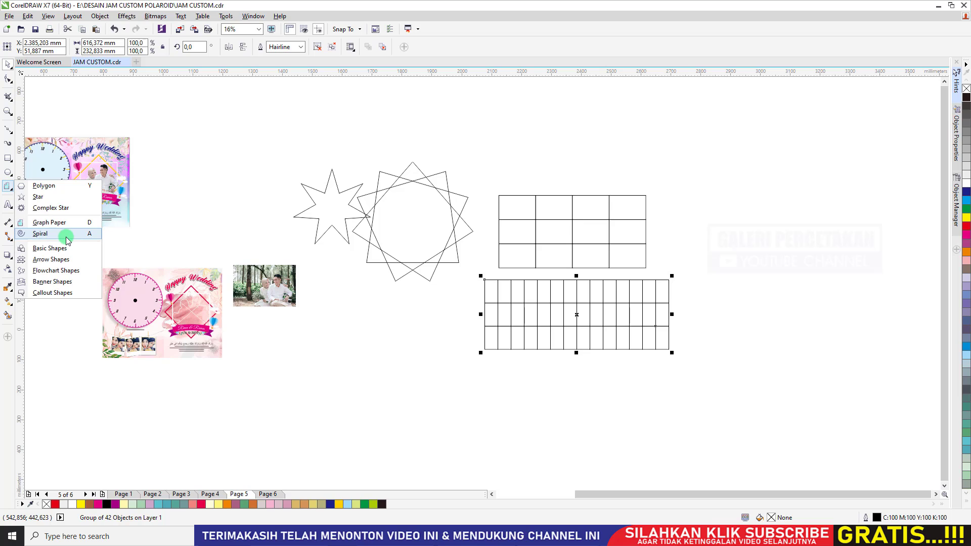
left_click(67, 238)
left_click_drag(521, 180, 683, 286)
left_click(8, 64)
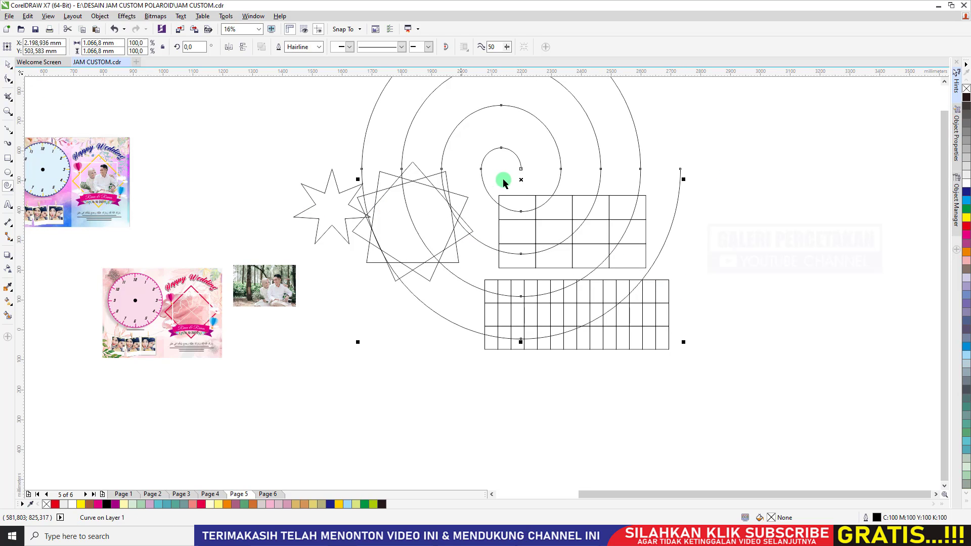
Step: Move the spiral into the empty area to the right of the two grids and deselect it
scroll(502, 180, "down", 2)
left_click_drag(516, 155, 662, 173)
scroll(696, 179, "up", 1)
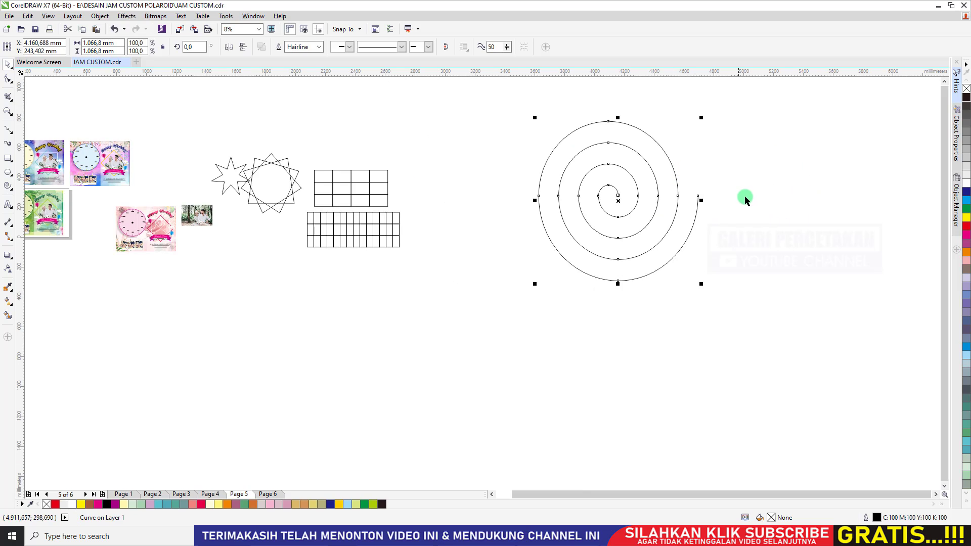
left_click(745, 198)
left_click(613, 173)
left_click(460, 123)
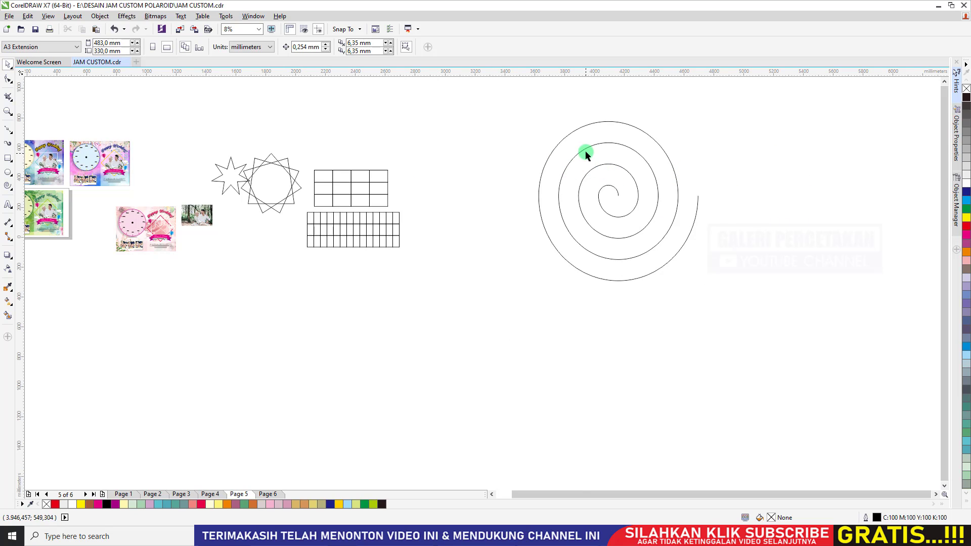
Step: Delete the spiral, both graph paper grids, the complex star and the simple star from the area beside the page
left_click(585, 152)
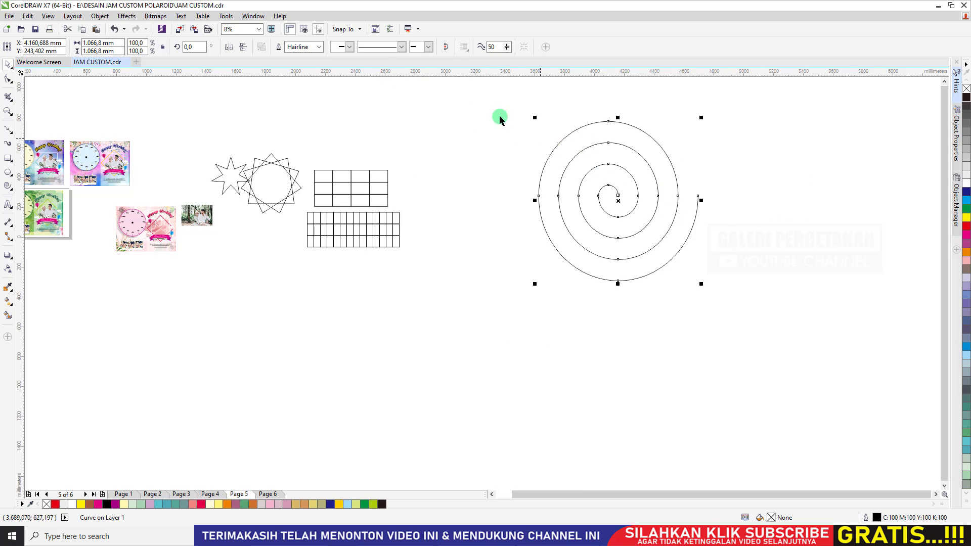
left_click_drag(499, 325, 244, 138)
key("Delete")
left_click(263, 170)
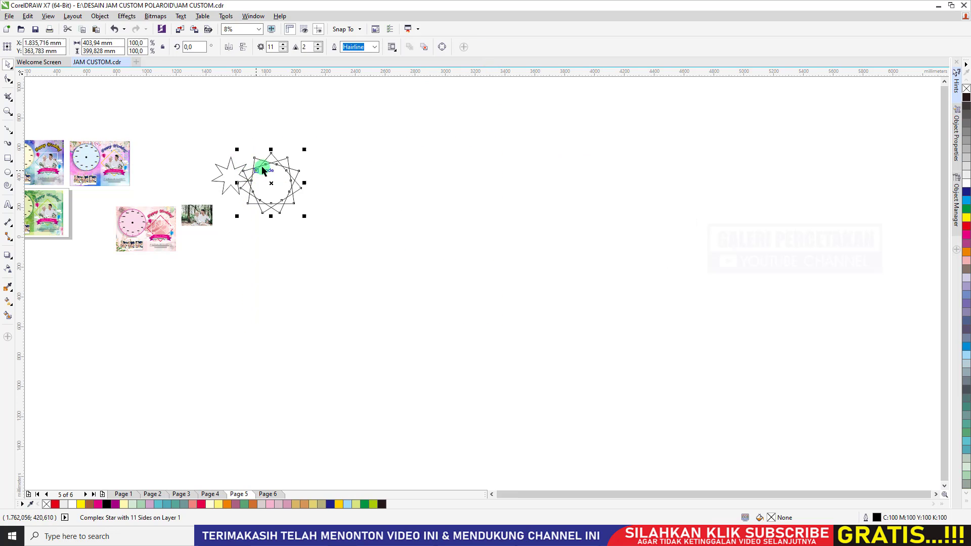
key("Delete")
left_click(239, 173)
key("Delete")
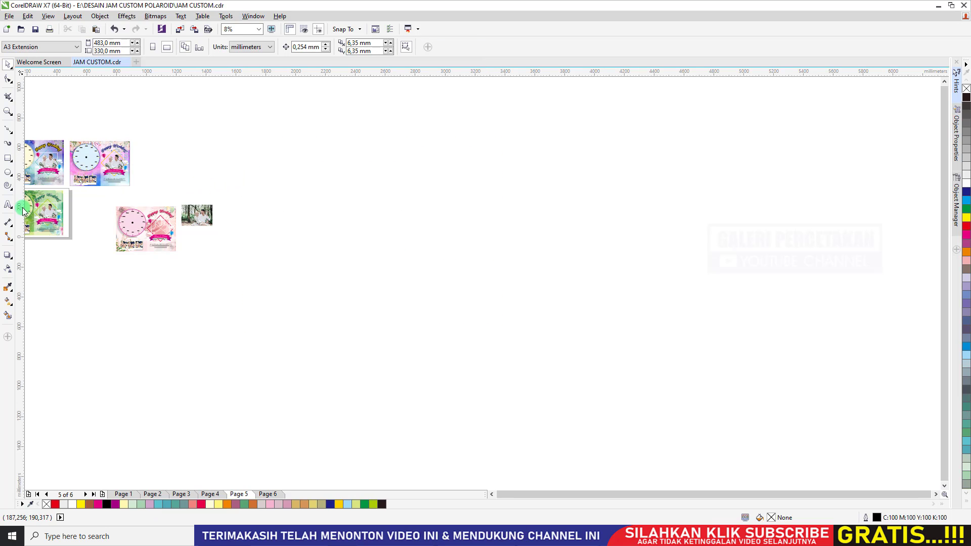
Step: Draw a straight horizontal line about 1219 mm long in the empty area beside the artwork and shift it slightly left
left_click(9, 130)
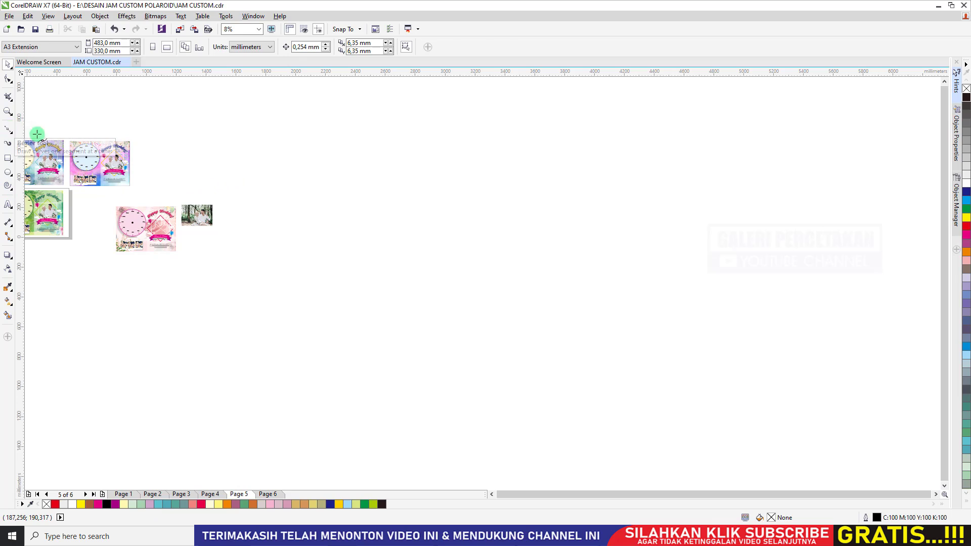
left_click(37, 136)
left_click(265, 173)
left_click(453, 172)
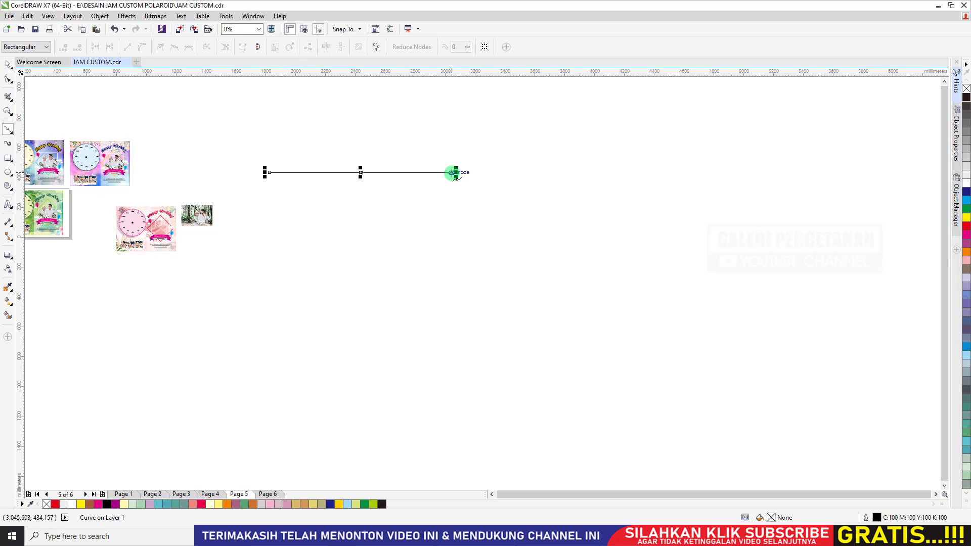
left_click(8, 64)
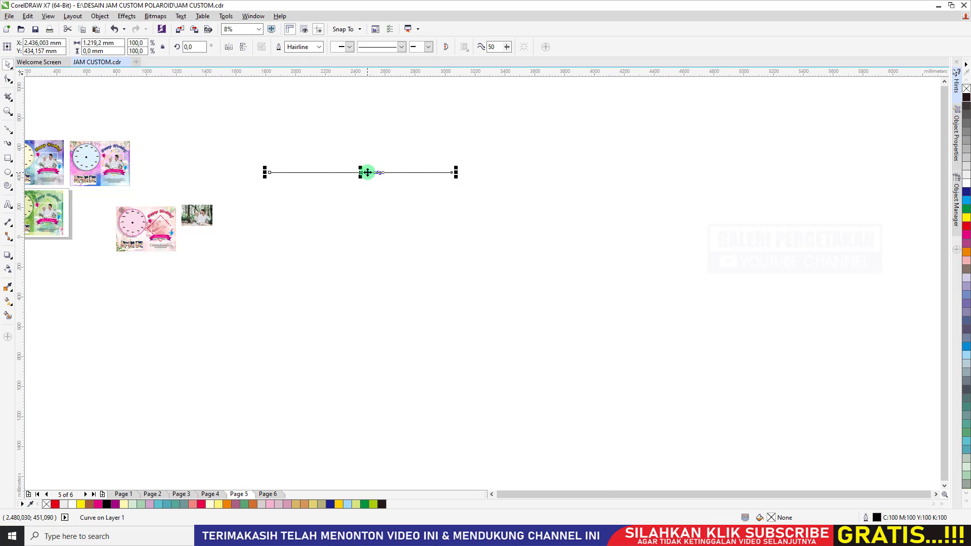
scroll(368, 171, "up", 1)
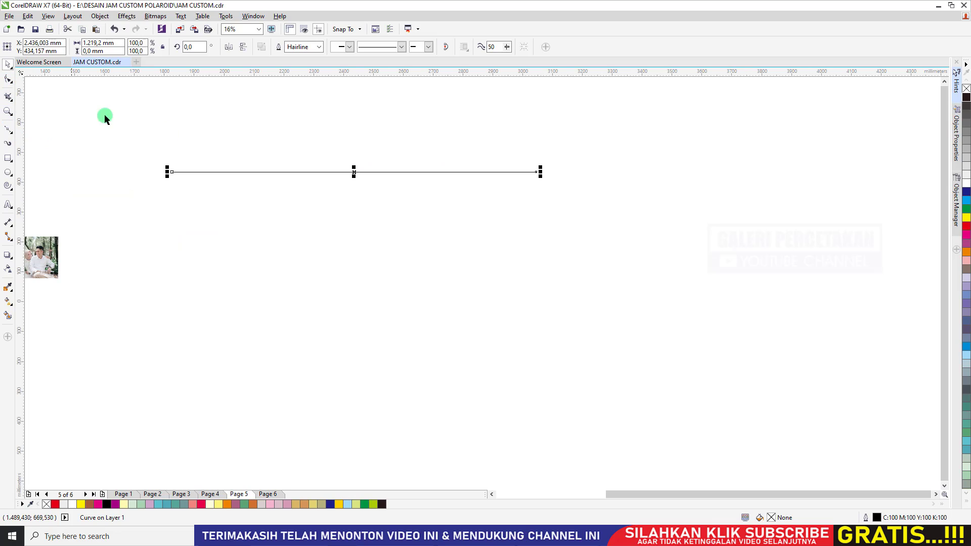
left_click_drag(235, 173, 180, 172)
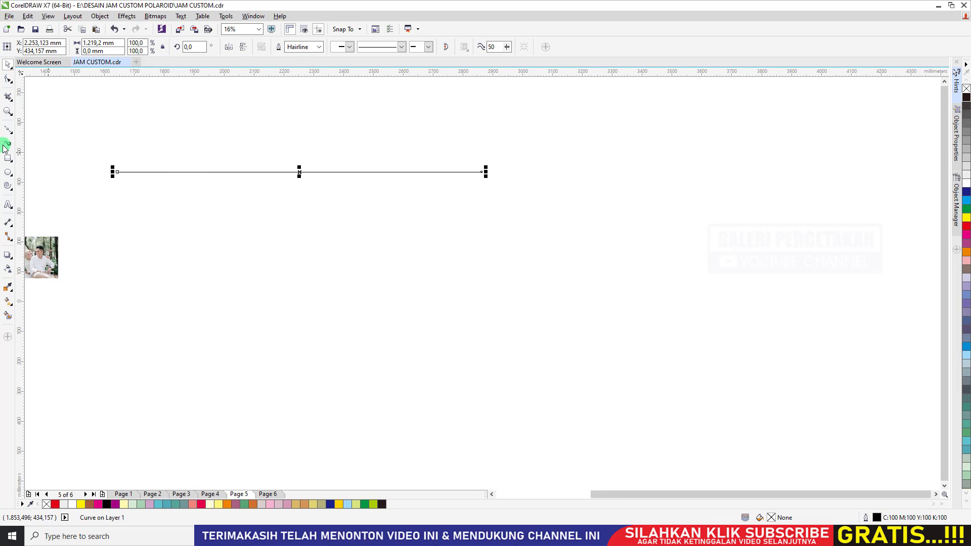
Step: Thicken the line's outline width in stages to 8 pt, 24 pt and finally 36 pt
left_click(319, 47)
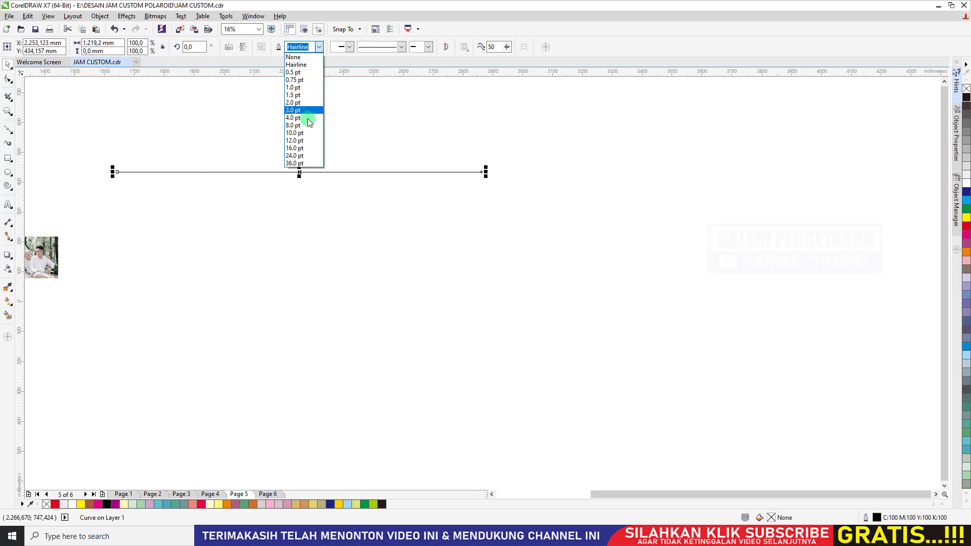
left_click(308, 125)
left_click(319, 47)
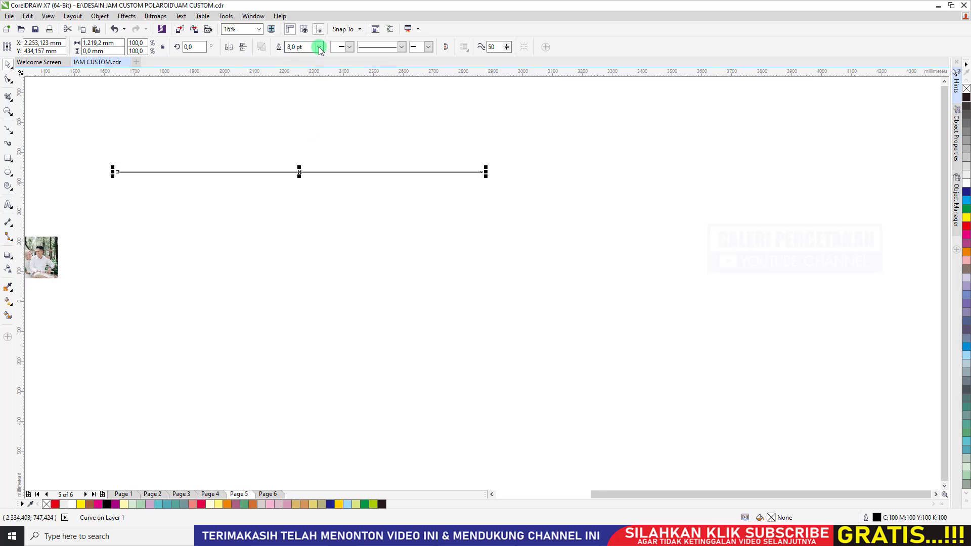
left_click(306, 155)
left_click(320, 47)
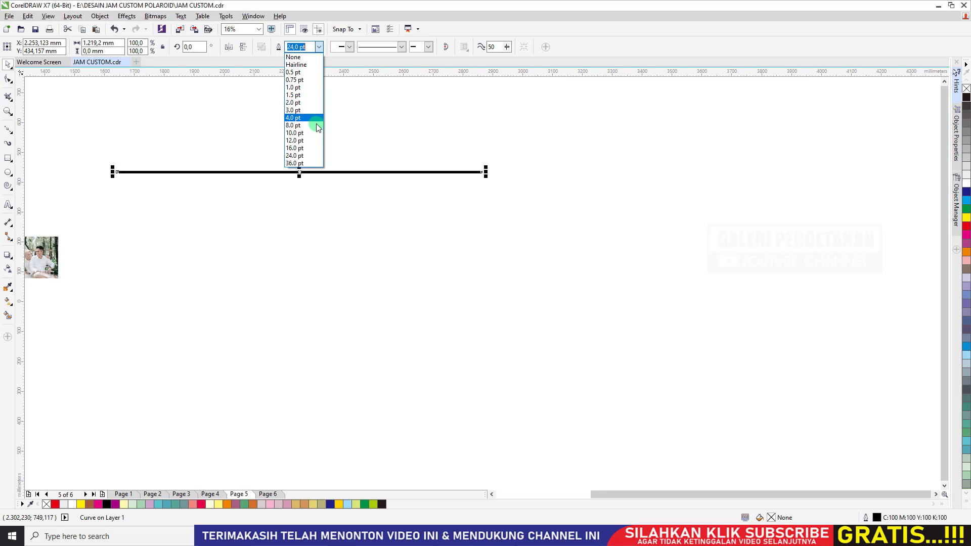
left_click(306, 162)
left_click(322, 47)
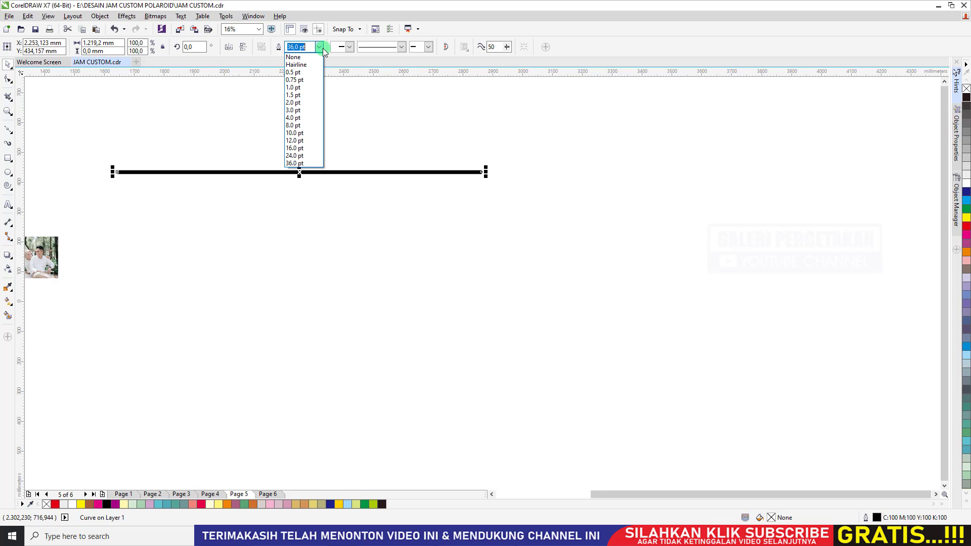
left_click(321, 47)
left_click(321, 47)
left_click(320, 47)
left_click(321, 47)
left_click(531, 145)
left_click_drag(608, 142, 104, 187)
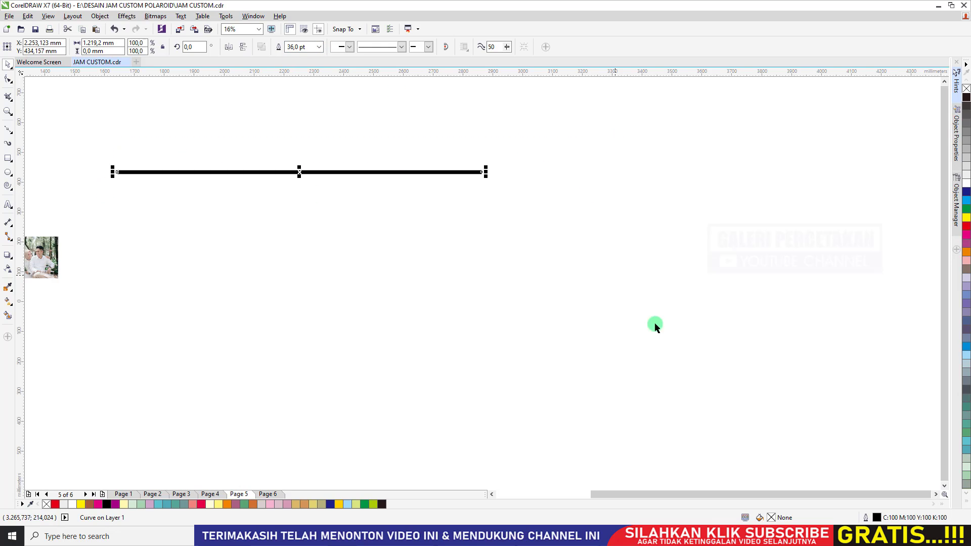
double_click(877, 517)
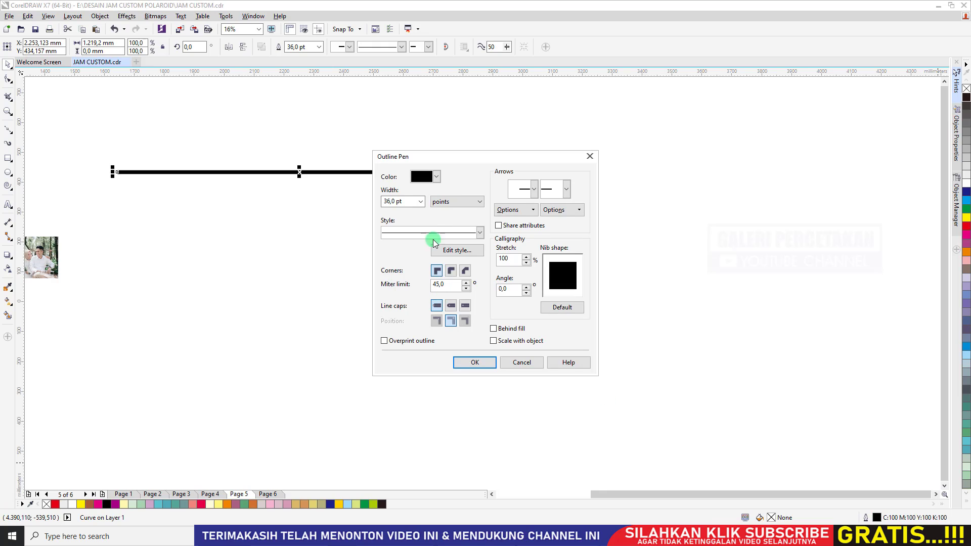
left_click(420, 201)
left_click(394, 302)
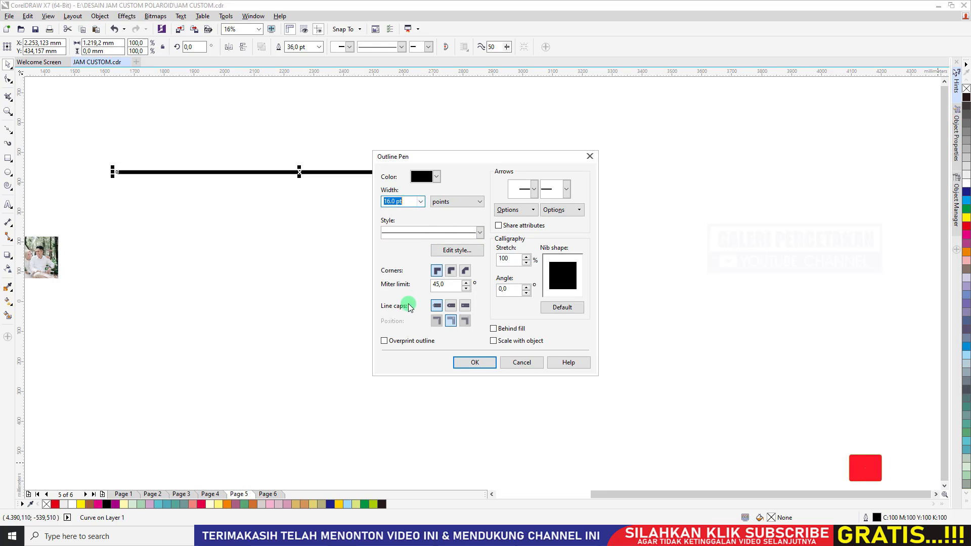
left_click(589, 157)
Step: Delete the thick horizontal line
left_click_drag(567, 208, 93, 147)
key("Delete")
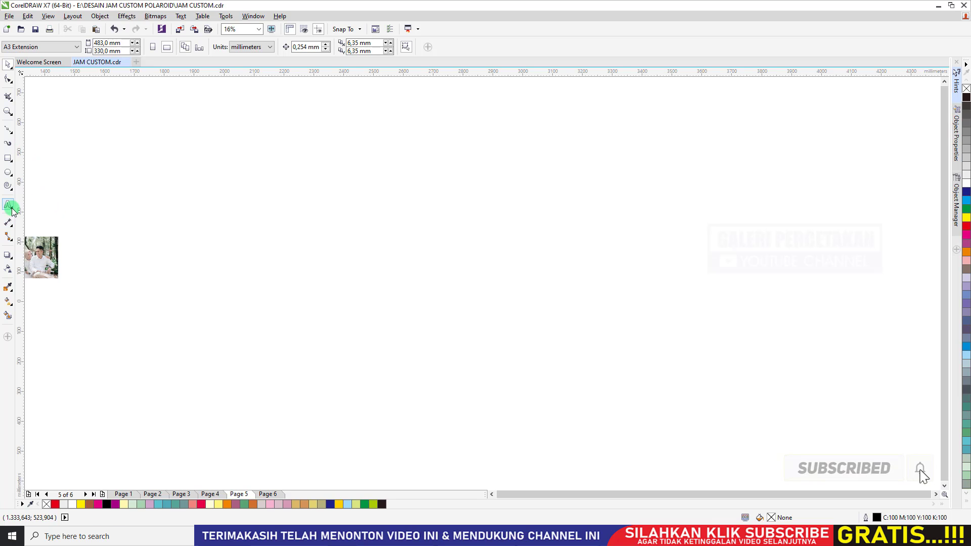
Step: Draw a parallelogram about 594 by 452 mm with the Basic Shapes tool to the right of the photo
left_click(9, 187)
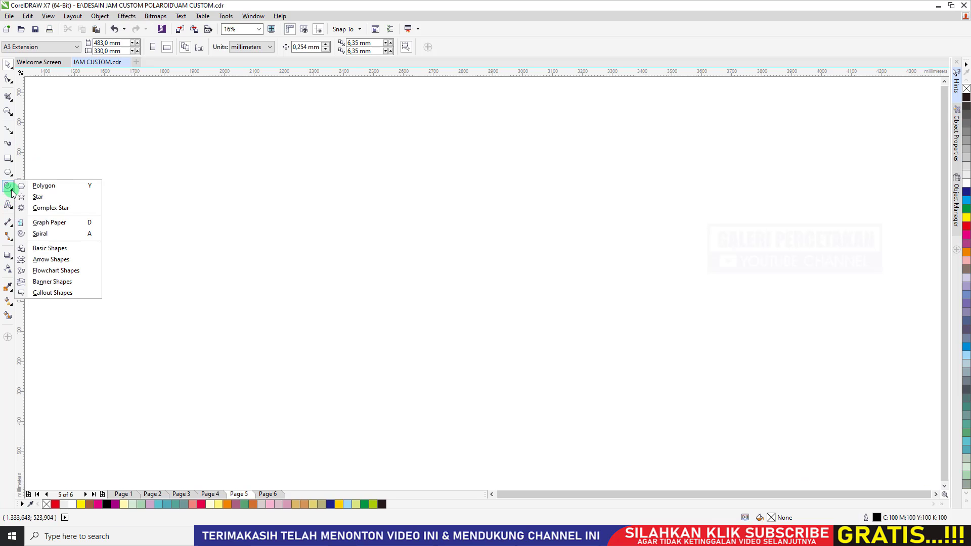
left_click(49, 248)
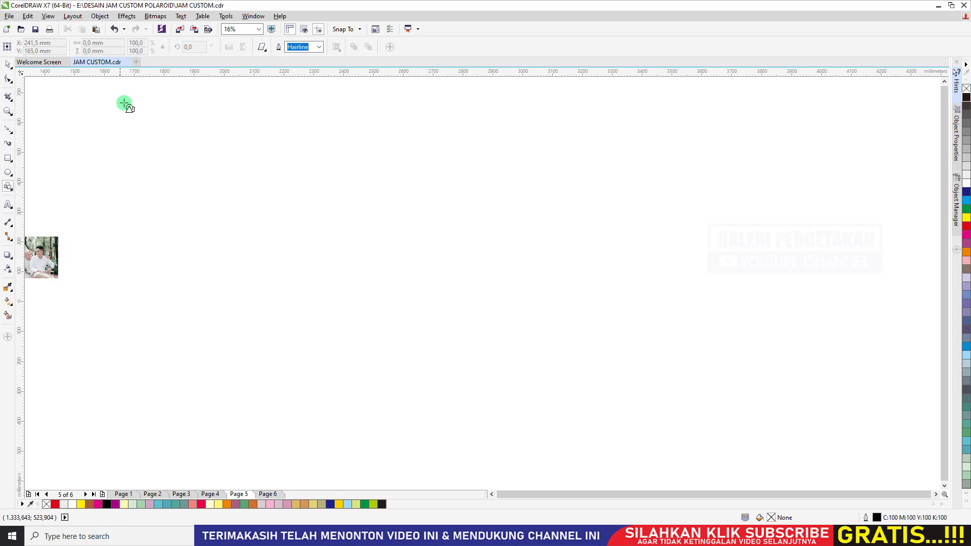
left_click_drag(228, 179, 367, 279)
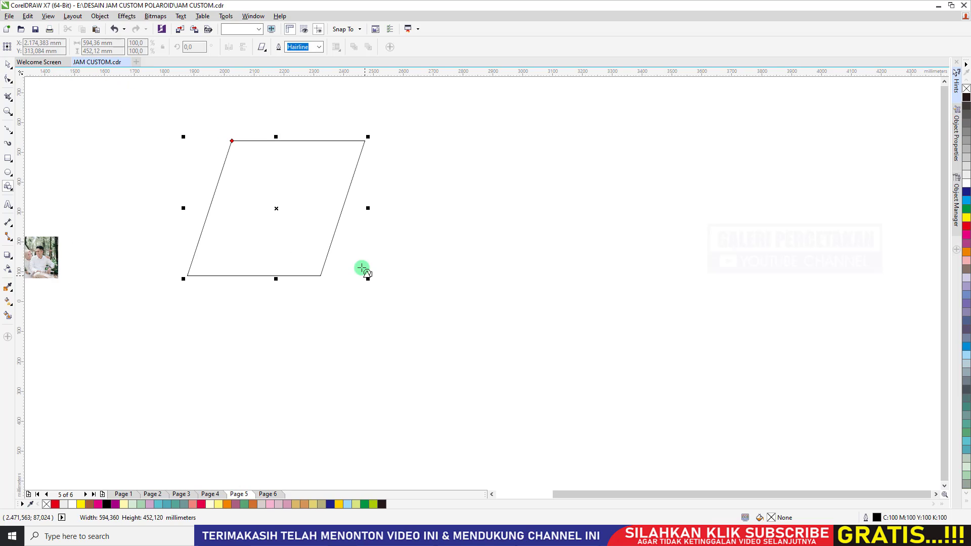
Step: Draw two jagged basic shapes, about 603 by 489 mm right of the parallelogram and about 185 by 318 mm overlapping its upper-right corner
left_click(261, 47)
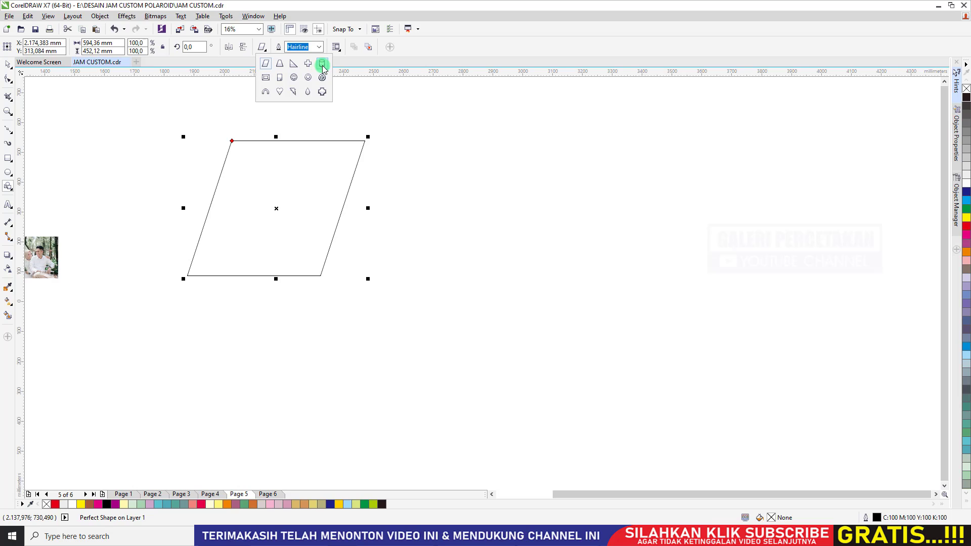
left_click(299, 90)
left_click_drag(466, 139, 654, 291)
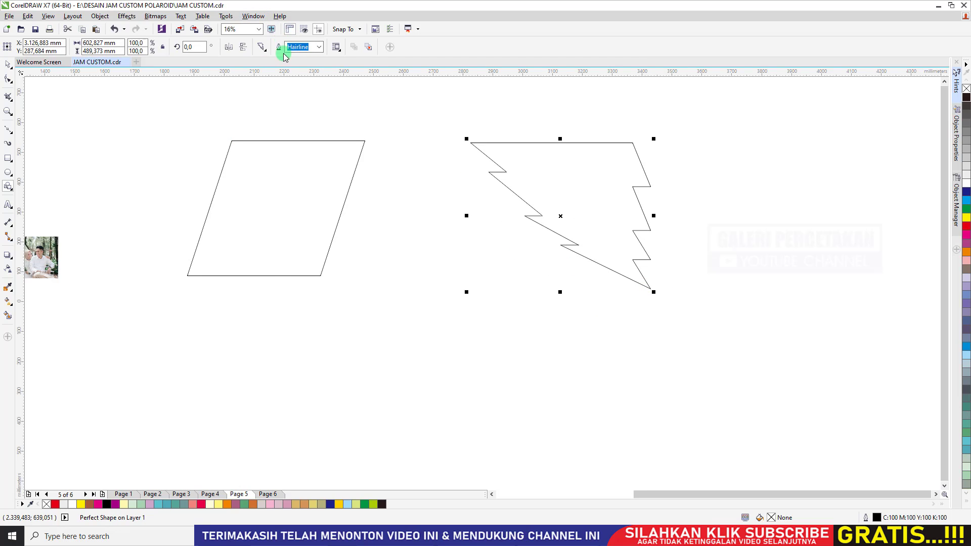
left_click_drag(326, 89, 382, 185)
left_click(7, 64)
left_click(424, 217)
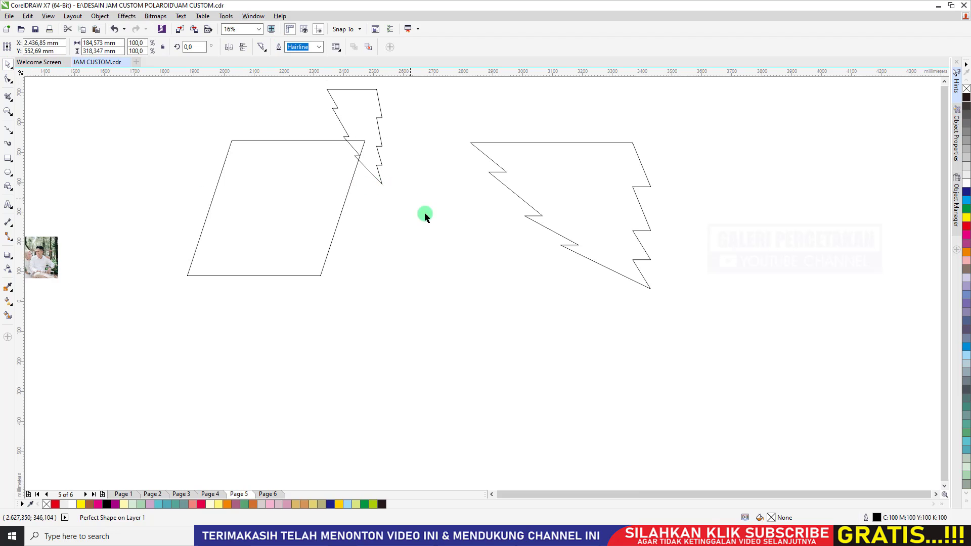
Step: Delete the parallelogram together with the two jagged shapes
scroll(424, 217, "down", 2)
left_click_drag(740, 359, 271, 130)
key("Delete")
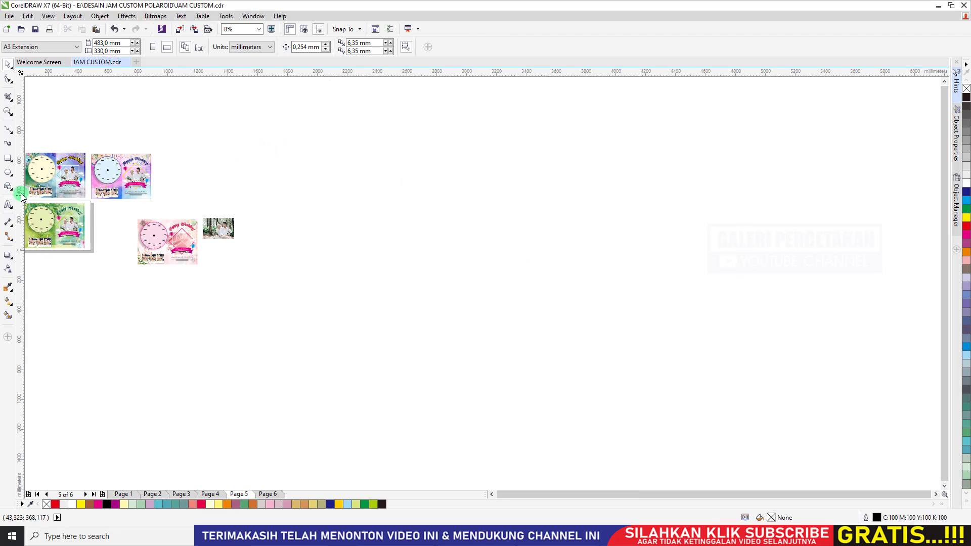
Step: Draw a right-pointing arrow about 1246 mm wide and high with the Arrow Shapes tool and move it right and slightly down
left_click(7, 191)
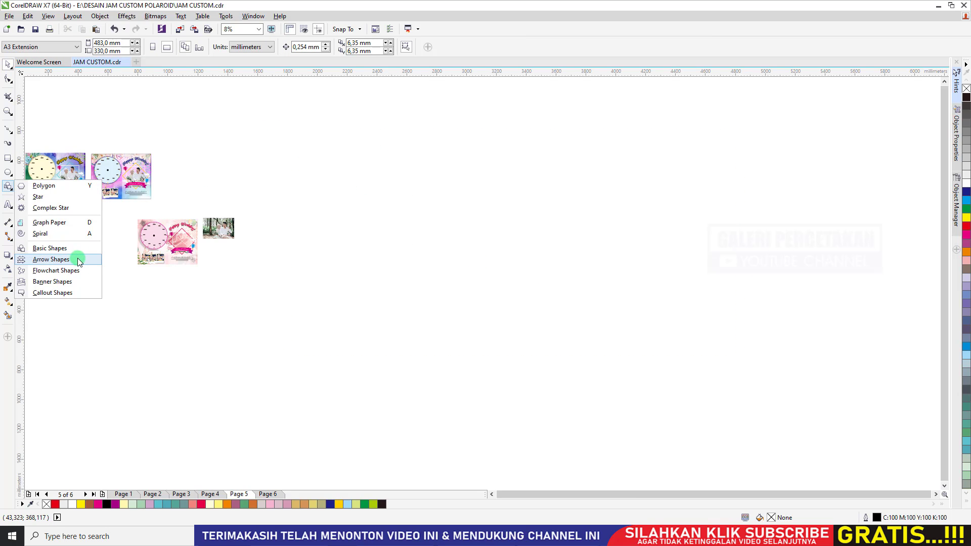
left_click(51, 259)
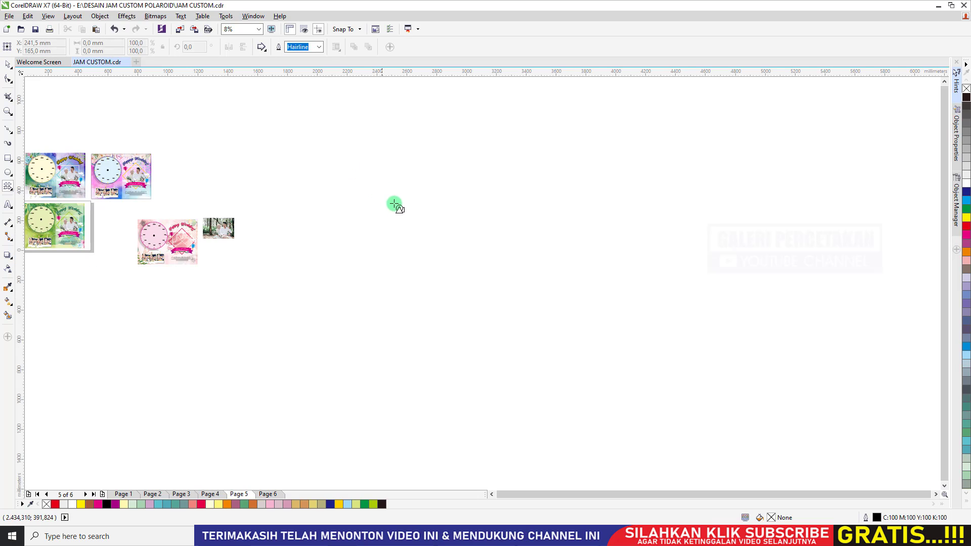
left_click_drag(384, 194, 478, 271)
left_click(8, 64)
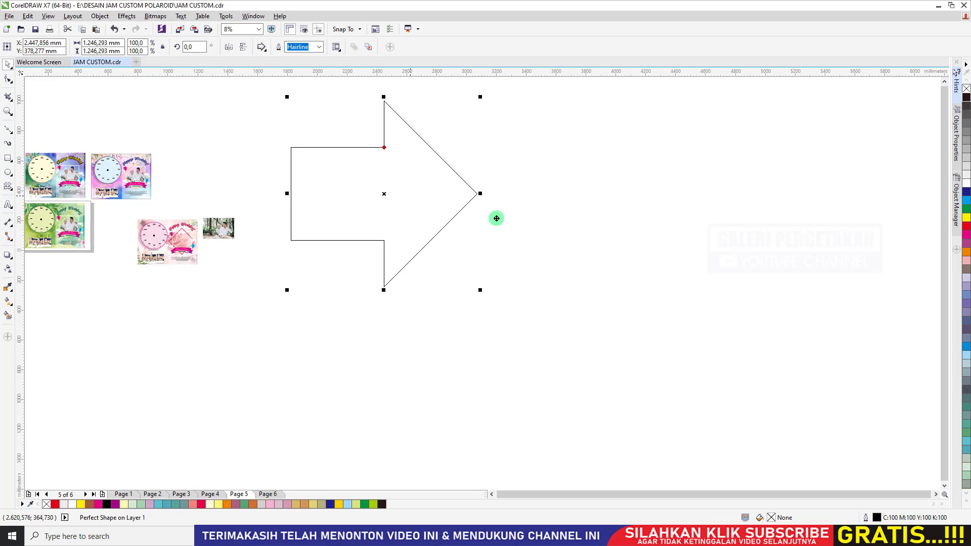
key("p")
Step: Draw a striped right-pointing arrow about 748 by 535 mm at the upper left of the large arrow
left_click(261, 47)
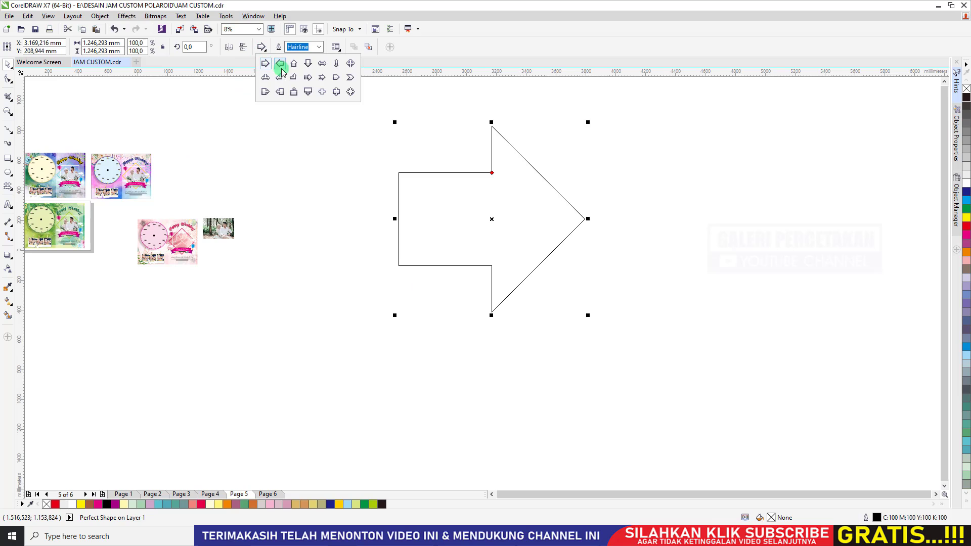
left_click(325, 117)
left_click_drag(284, 152, 528, 271)
left_click(491, 230)
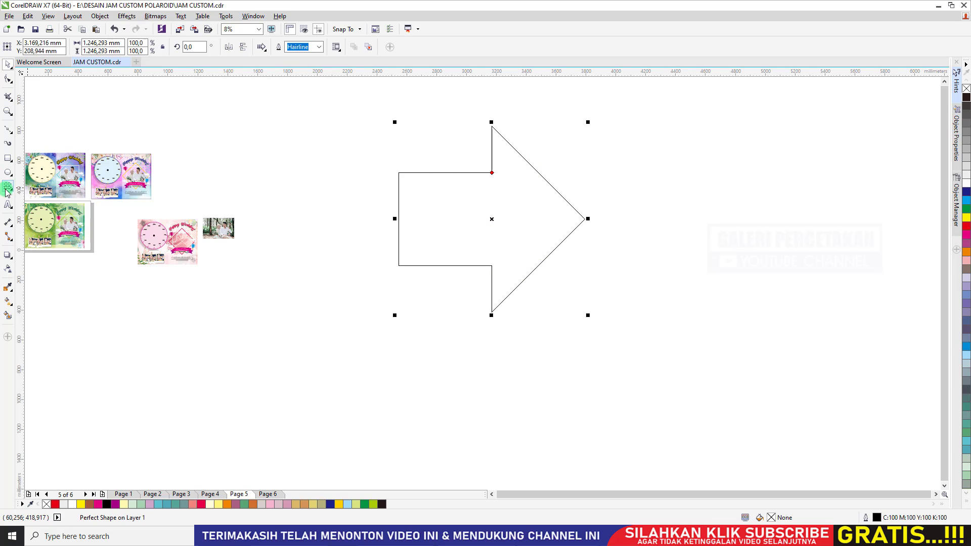
left_click(262, 47)
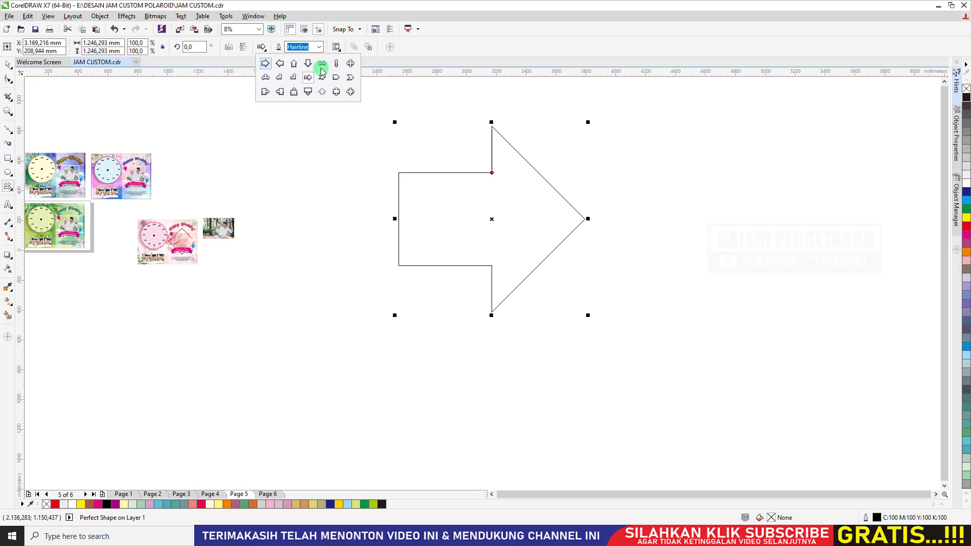
left_click(307, 76)
left_click_drag(287, 123, 401, 205)
left_click(7, 64)
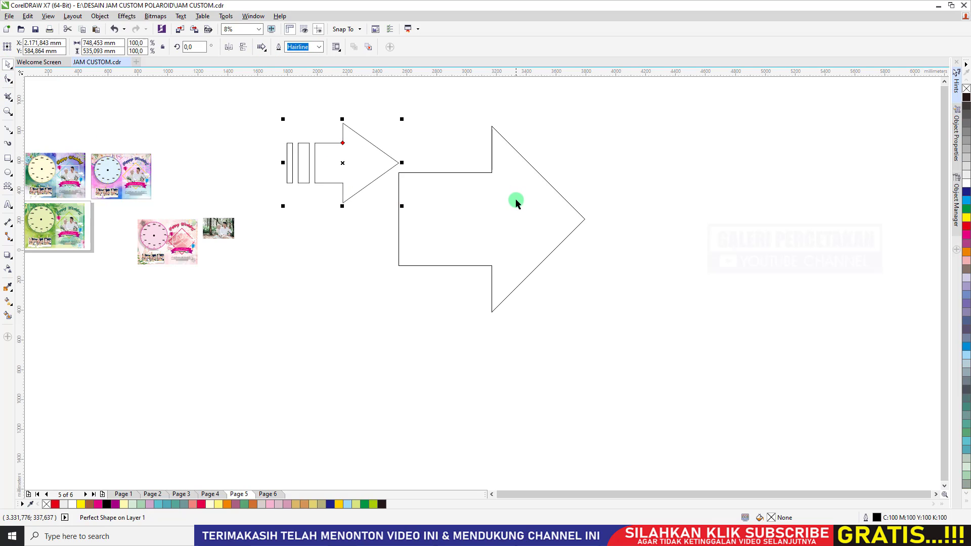
Step: Delete the striped arrow and the large arrow
key("Delete")
left_click(398, 216)
key("Delete")
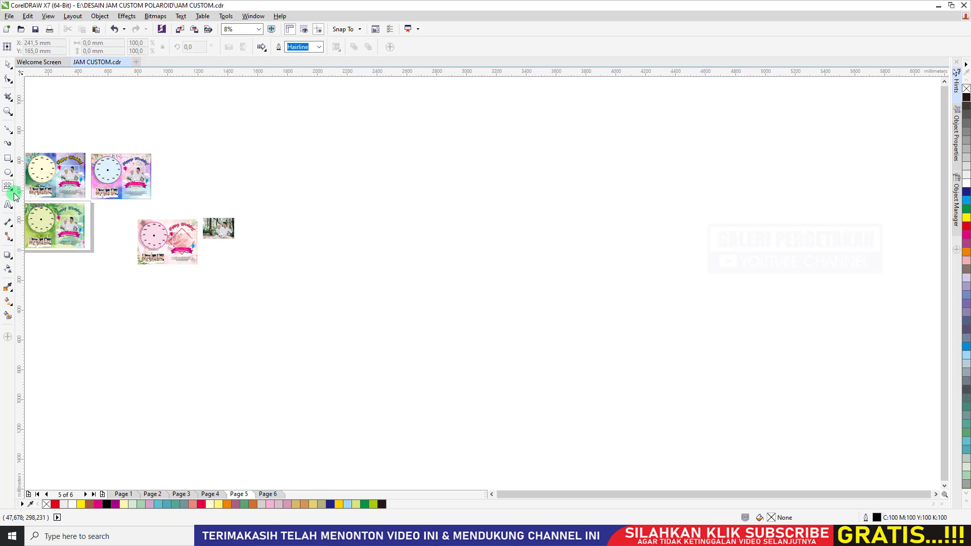
Step: Draw a folded ribbon banner about 2946 by 427 mm with the Banner Shapes tool to the right of the artwork
left_click(12, 191)
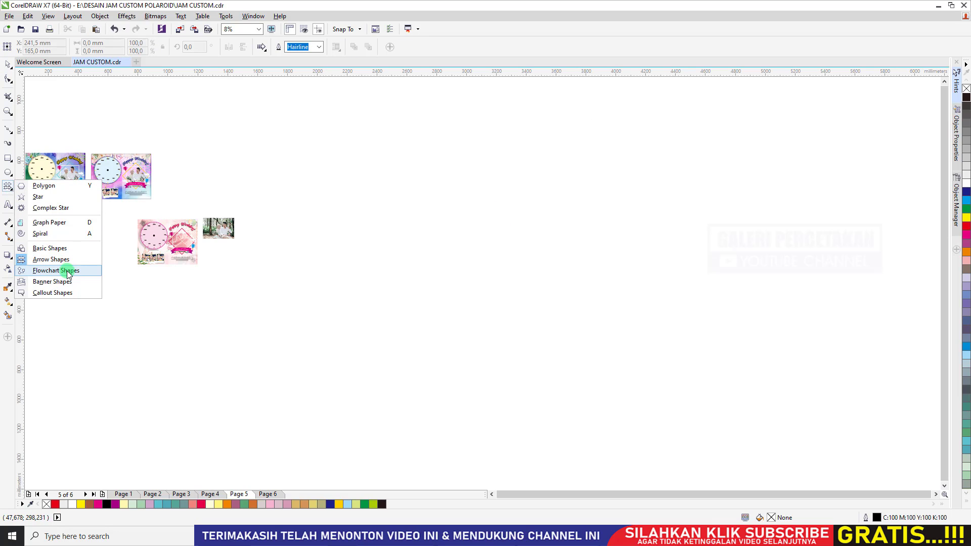
left_click(50, 282)
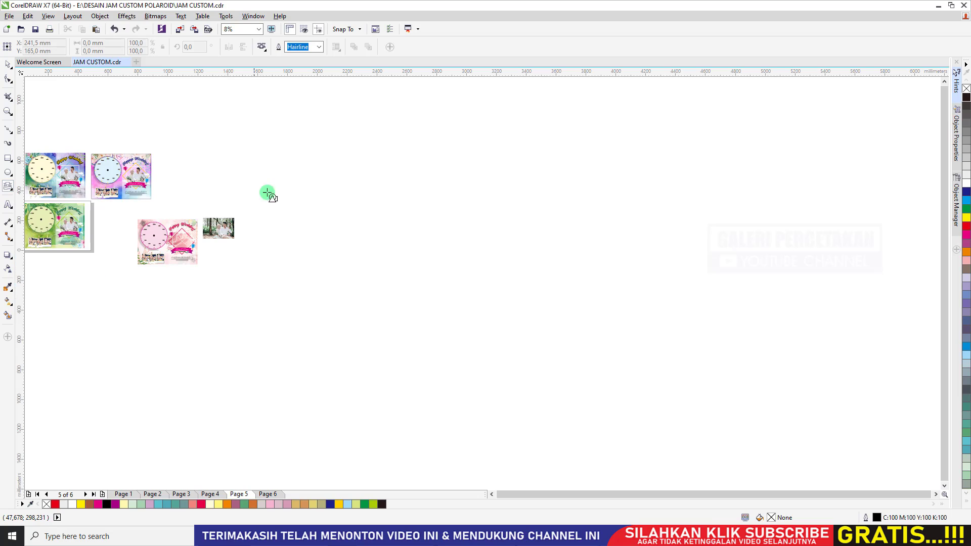
left_click(263, 48)
left_click(279, 65)
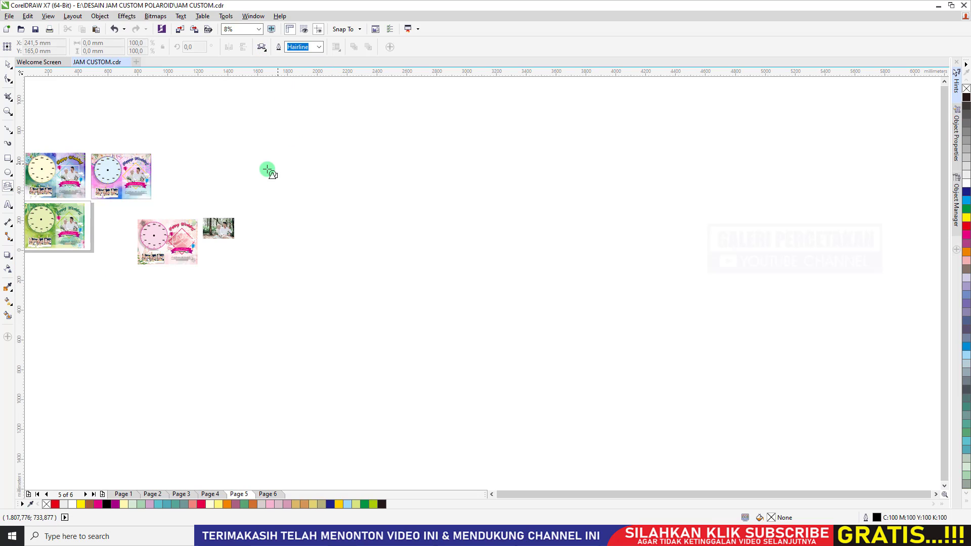
left_click_drag(270, 170, 711, 234)
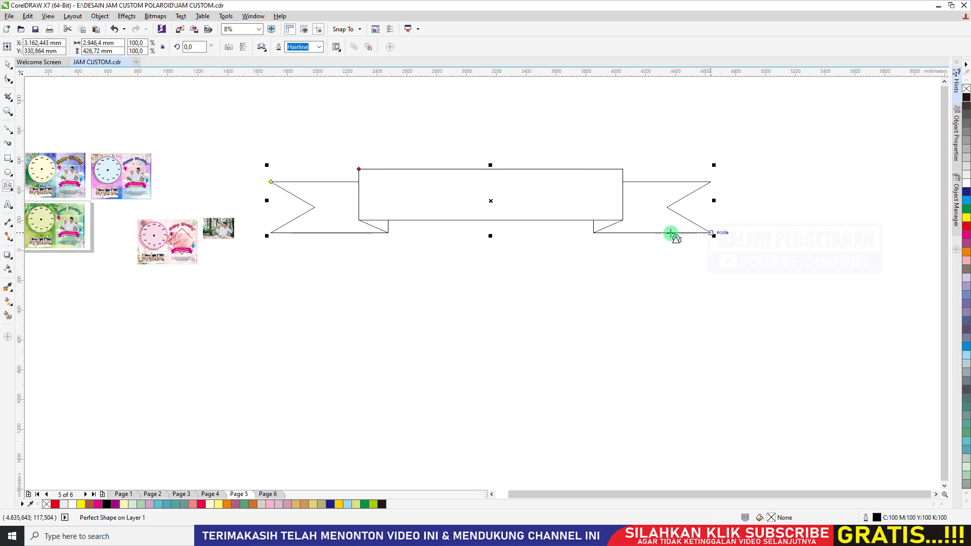
Step: Delete the folded ribbon banner
left_click(8, 64)
key("Delete")
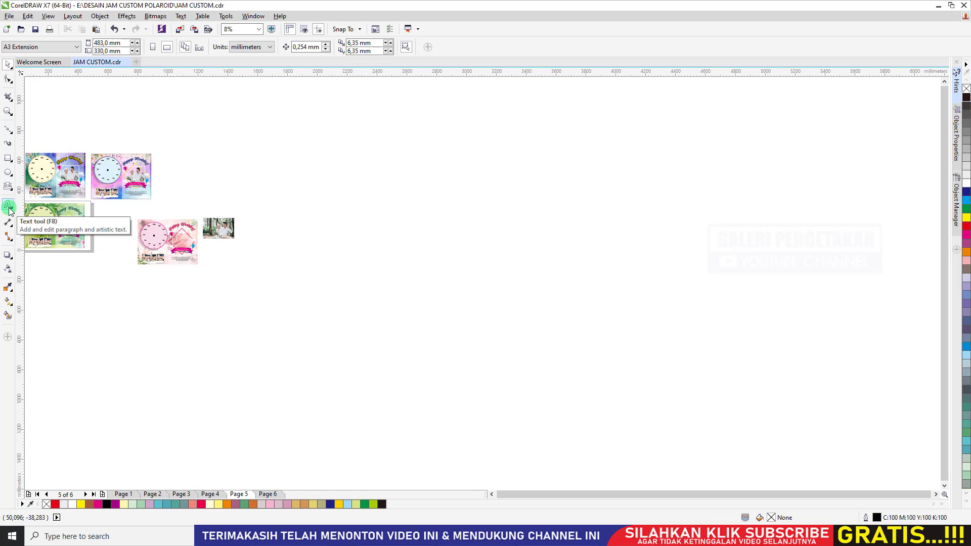
Step: Add artistic text reading "ASFASFASFASJDFAS'DJ" in 24 pt Arial in the empty area beside the artwork
left_click(11, 212)
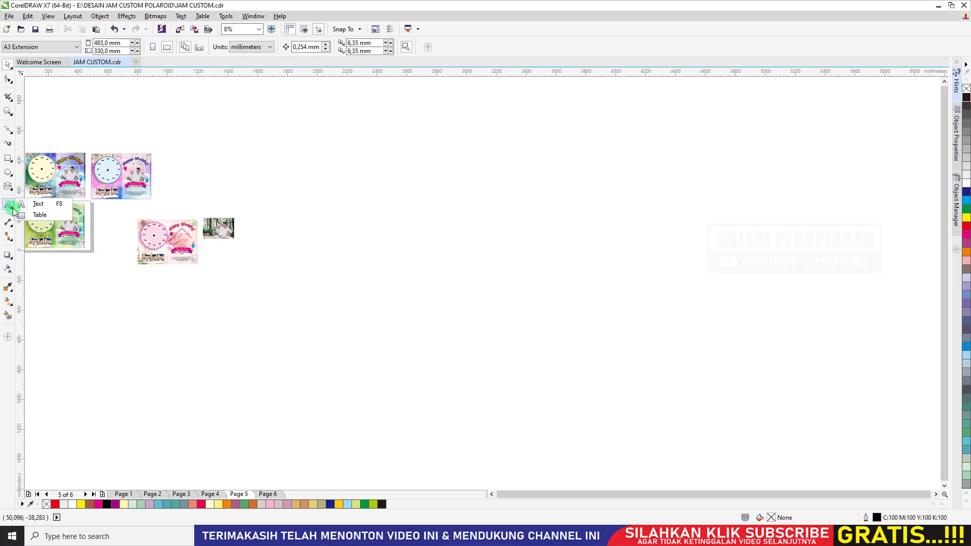
left_click(56, 207)
scroll(455, 192, "down", 4)
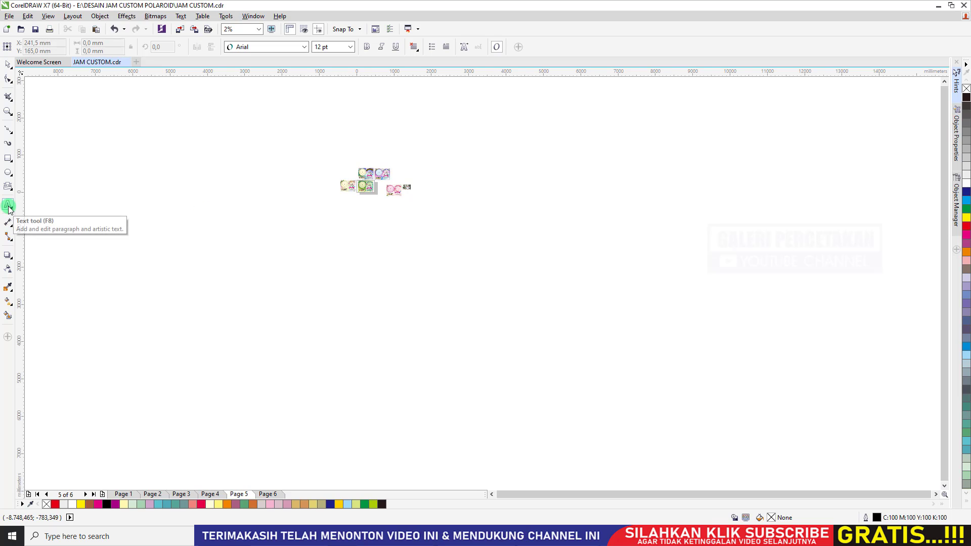
scroll(271, 201, "up", 4)
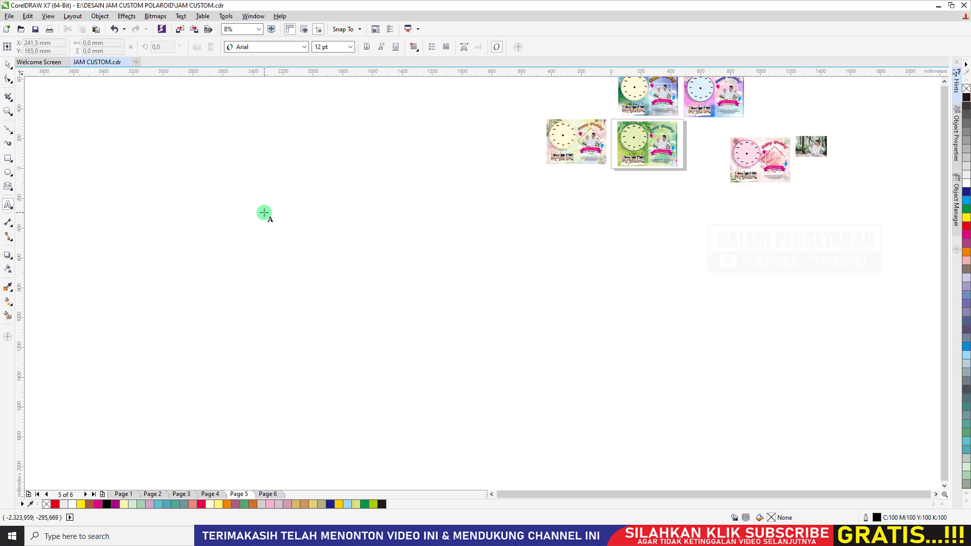
left_click(264, 212)
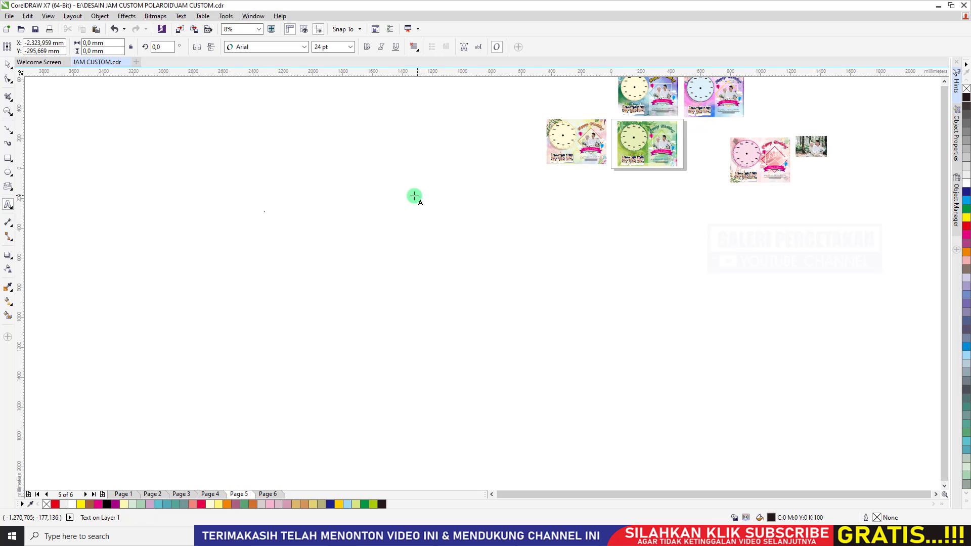
scroll(261, 212, "up", 10)
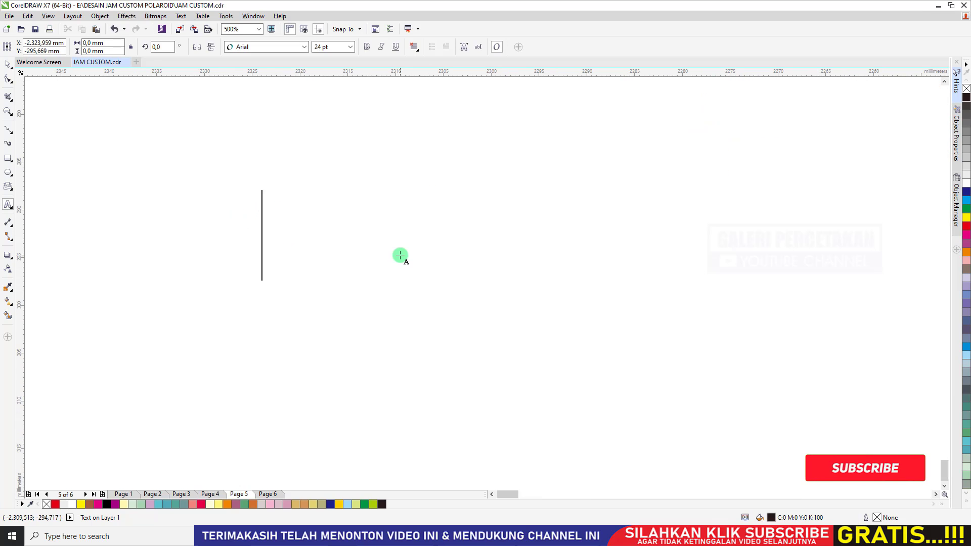
type("GK")
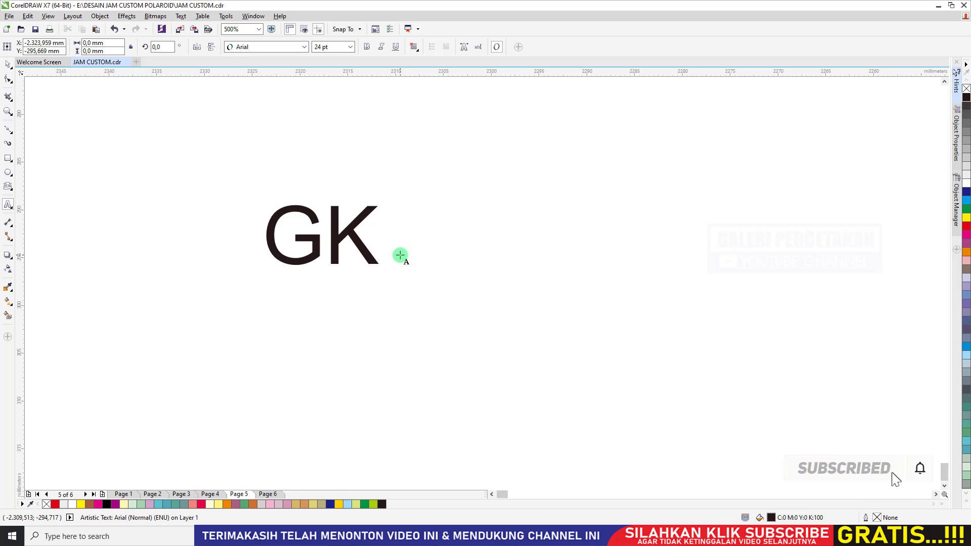
key("BackSpace")
key("BackSpace")
type("ASFASFAS")
type("FASJDFAS'DJ")
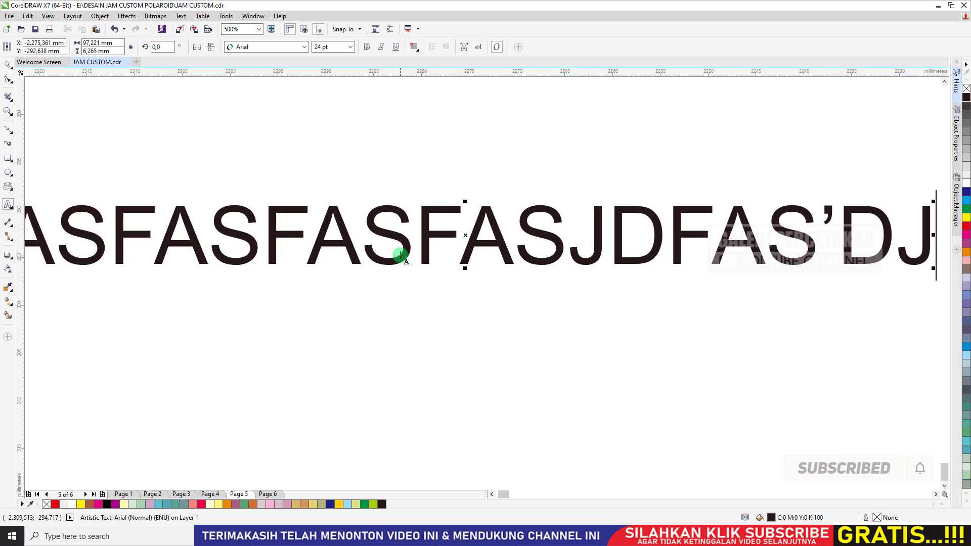
Step: Delete the line of artistic text
left_click(16, 64)
scroll(422, 221, "down", 5)
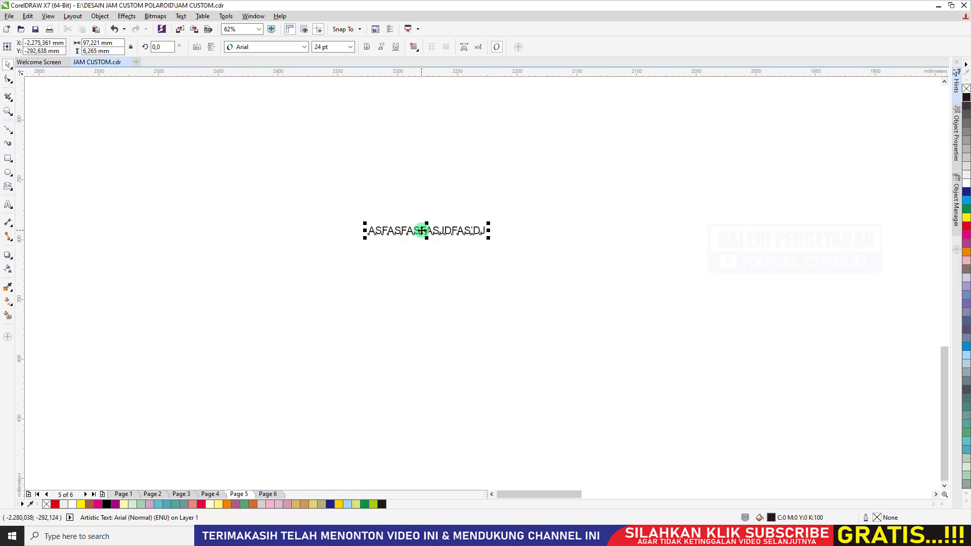
key("Delete")
Step: Draw a paragraph text frame, resize it to about 90 by 84 mm and fill it with several lines of random capital letters
left_click(8, 204)
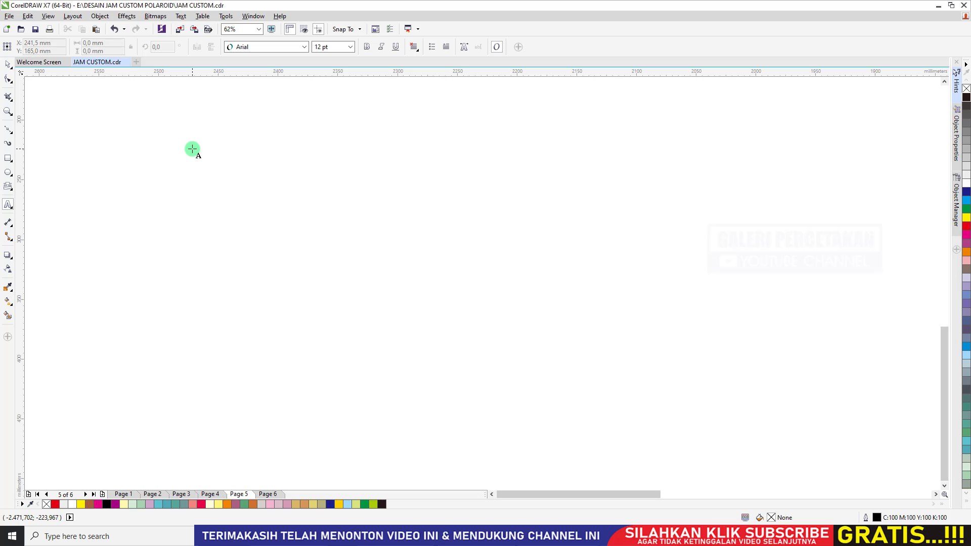
left_click_drag(192, 148, 477, 414)
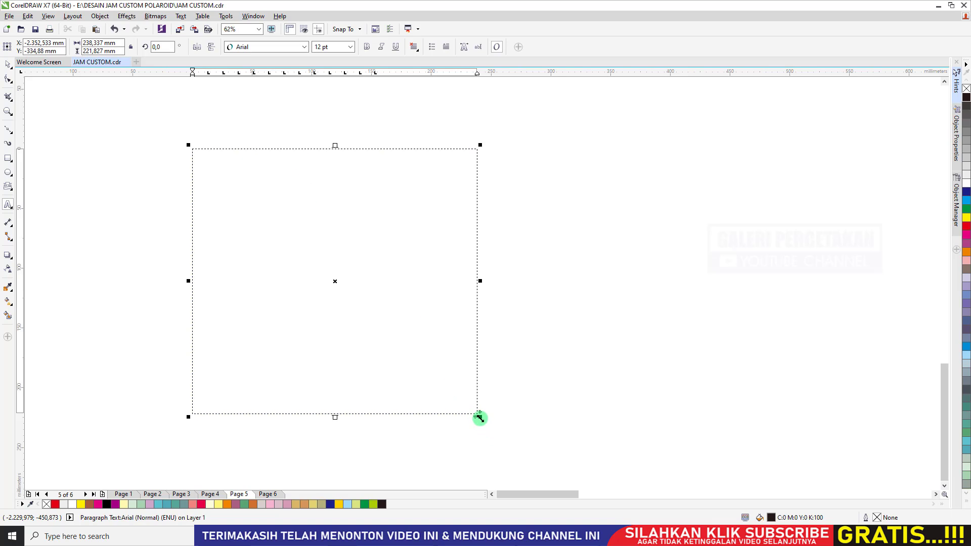
left_click_drag(480, 418, 303, 251)
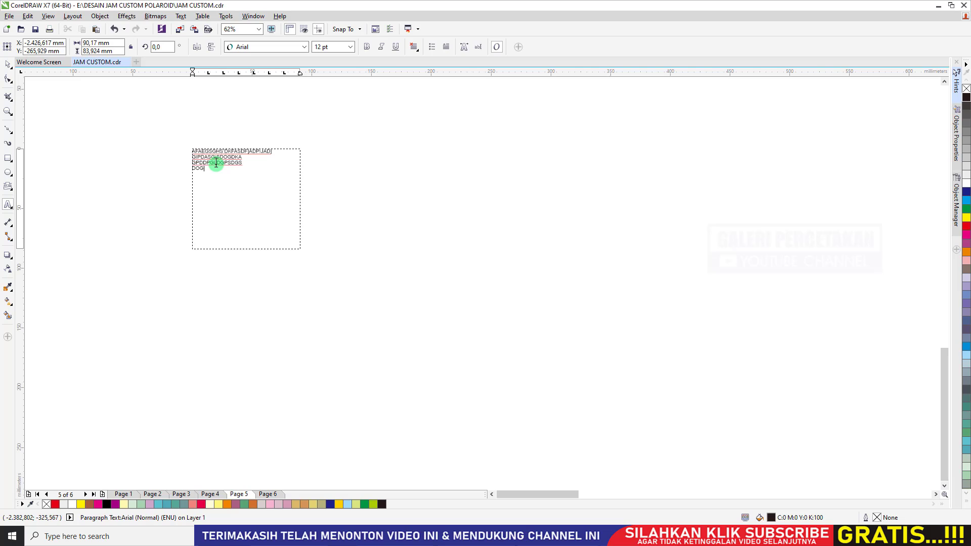
key("ctrl+a")
type("SADIPFSDFPISDH")
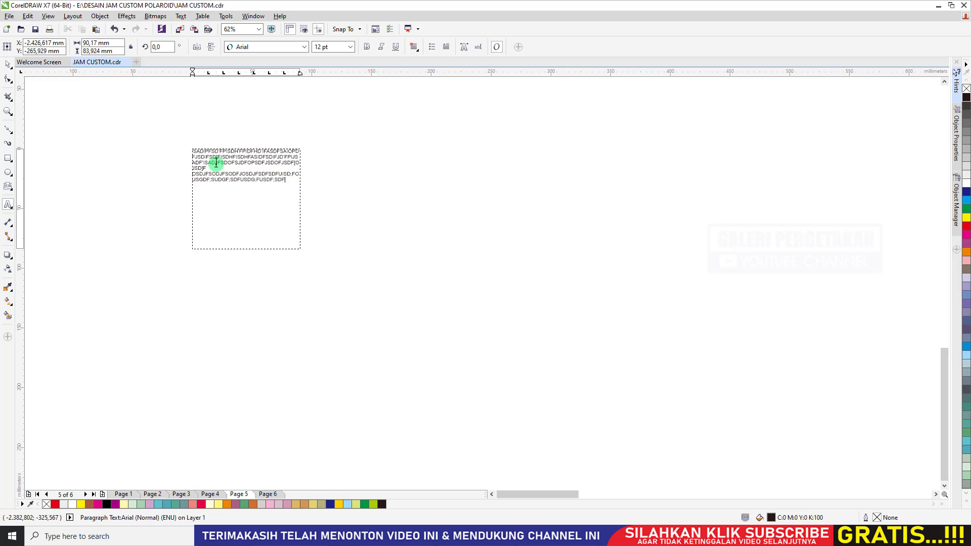
Step: Delete the paragraph text frame
left_click(8, 64)
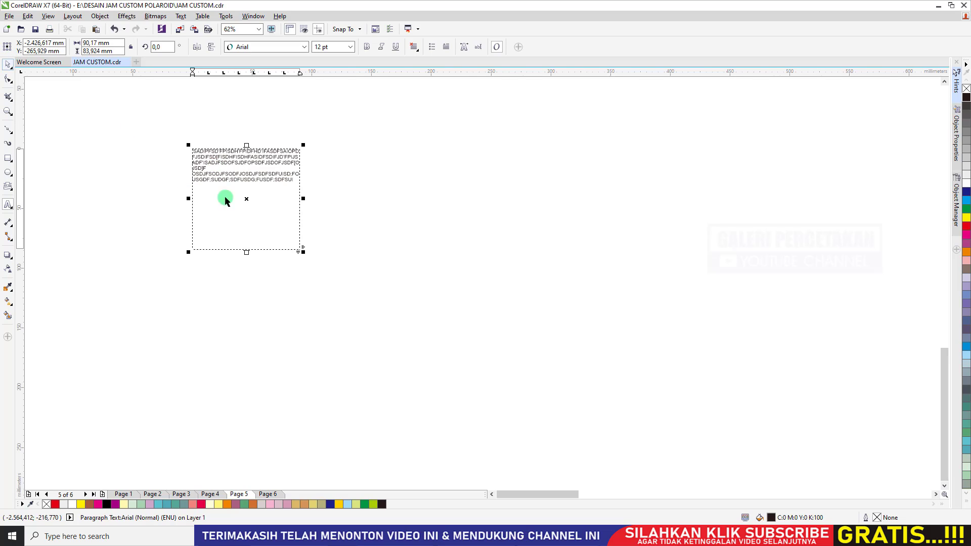
key("Delete")
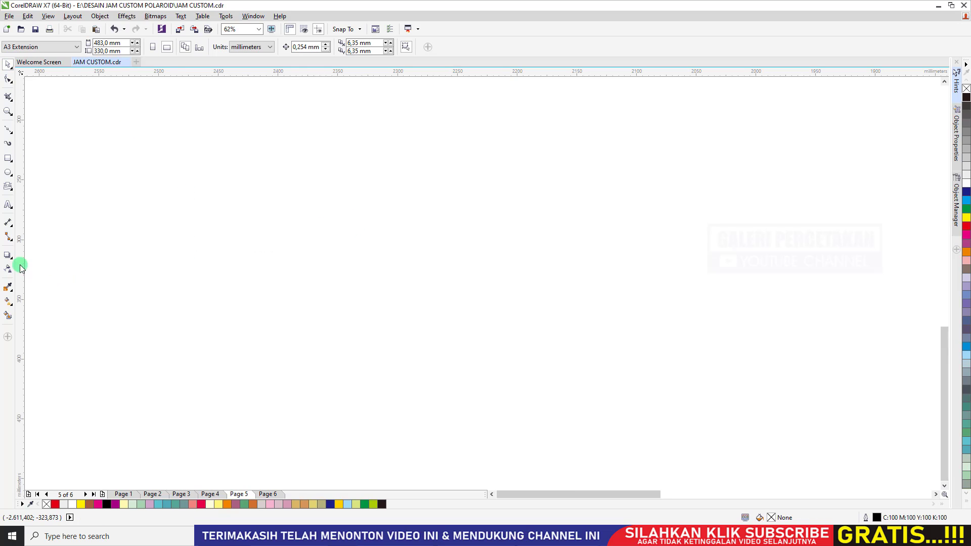
left_click(8, 221)
left_click(9, 221)
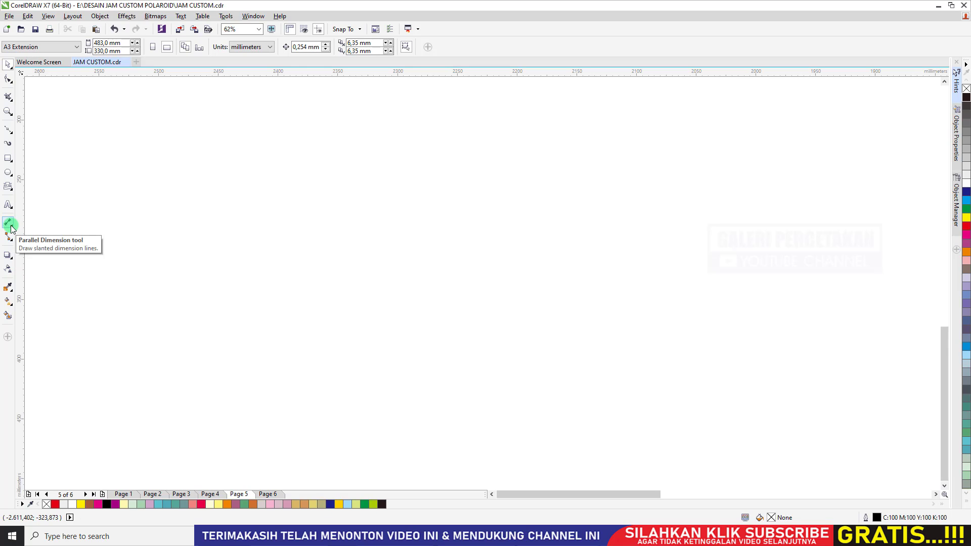
left_click(11, 255)
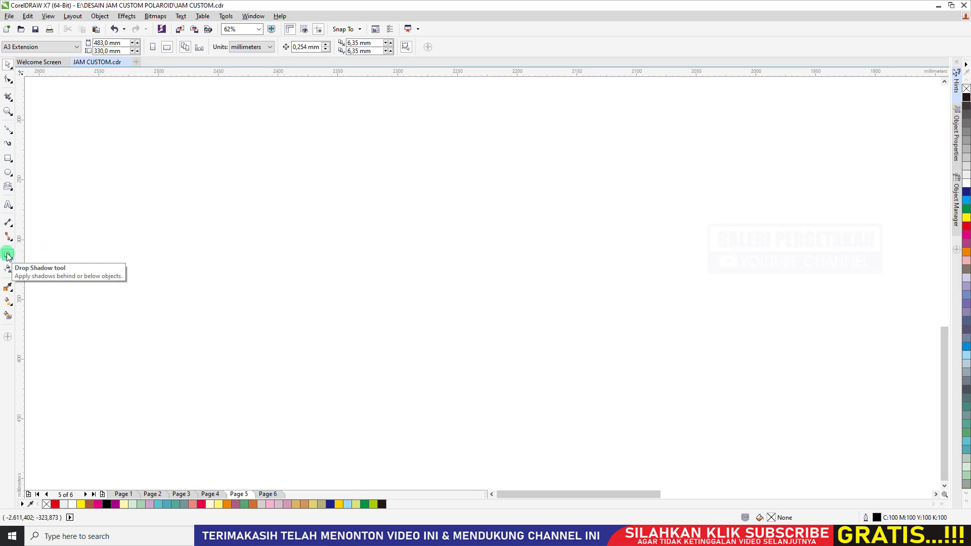
Step: Draw a square about 128 mm wide and high with the Rectangle tool
left_click_drag(329, 195, 406, 276)
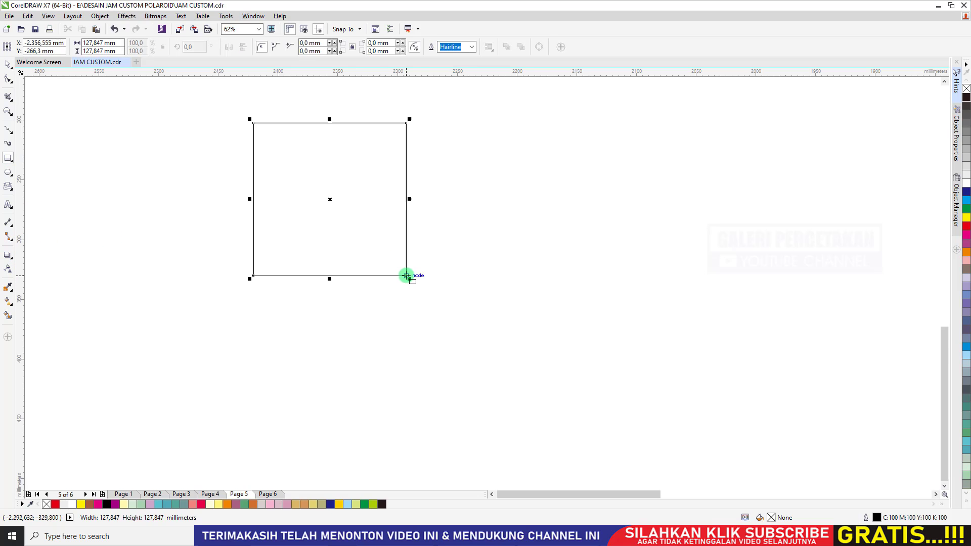
left_click(8, 64)
Step: Fill the square with red and move it down and slightly right
left_click(966, 226)
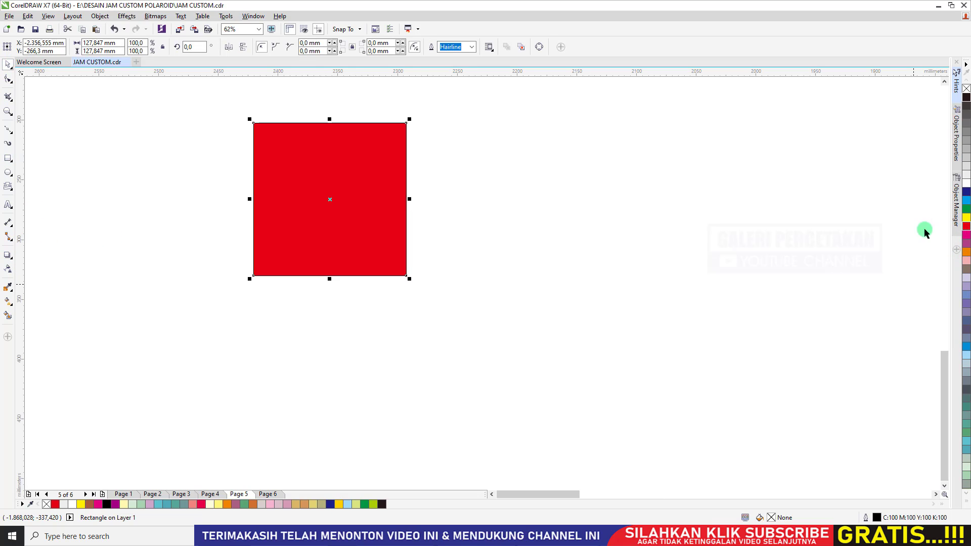
left_click_drag(327, 227, 350, 270)
left_click(522, 219)
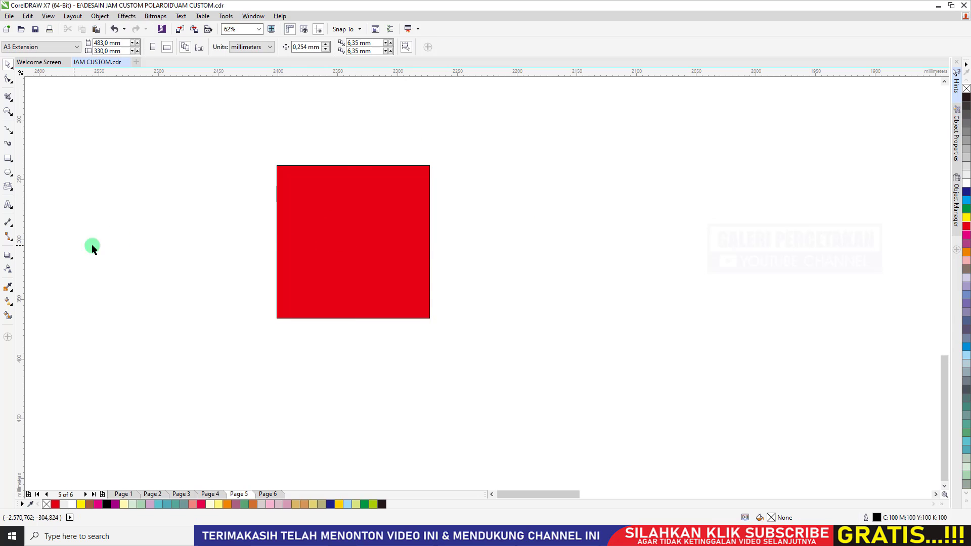
Step: Undo the square's move and red fill, and reposition the unfilled square slightly right and down
key("ctrl+z")
key("ctrl+z")
left_click_drag(359, 225, 377, 246)
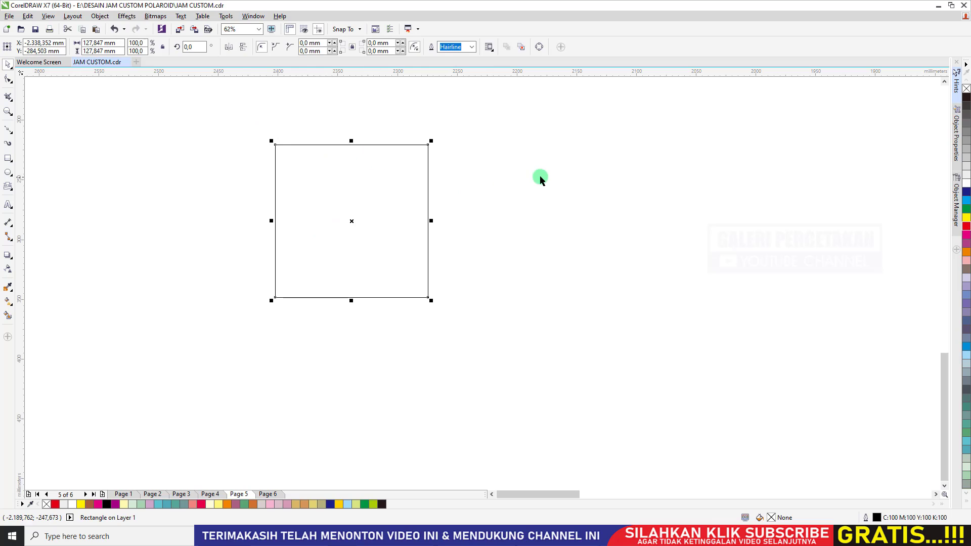
left_click(540, 178)
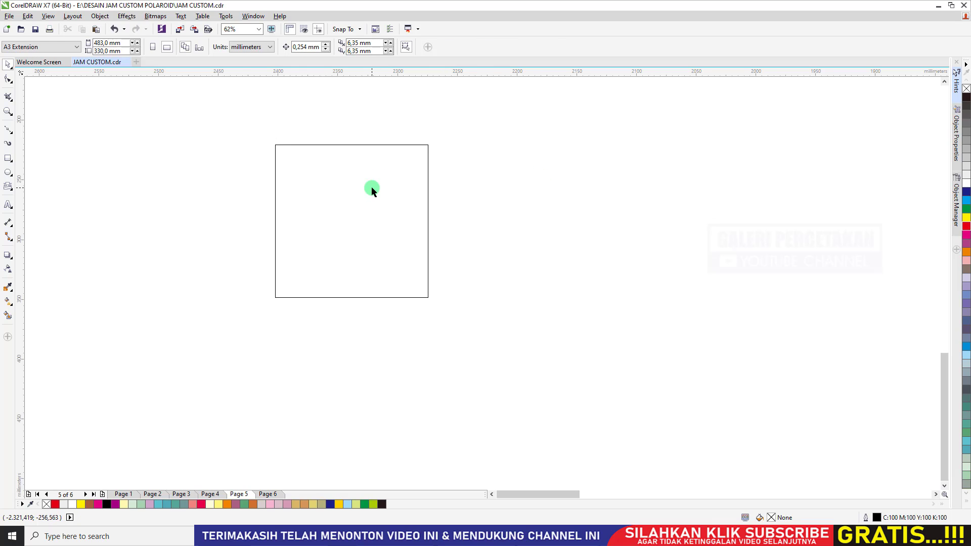
Step: Try red, green, cyan and white fills on the square, ending with red
left_click(372, 190)
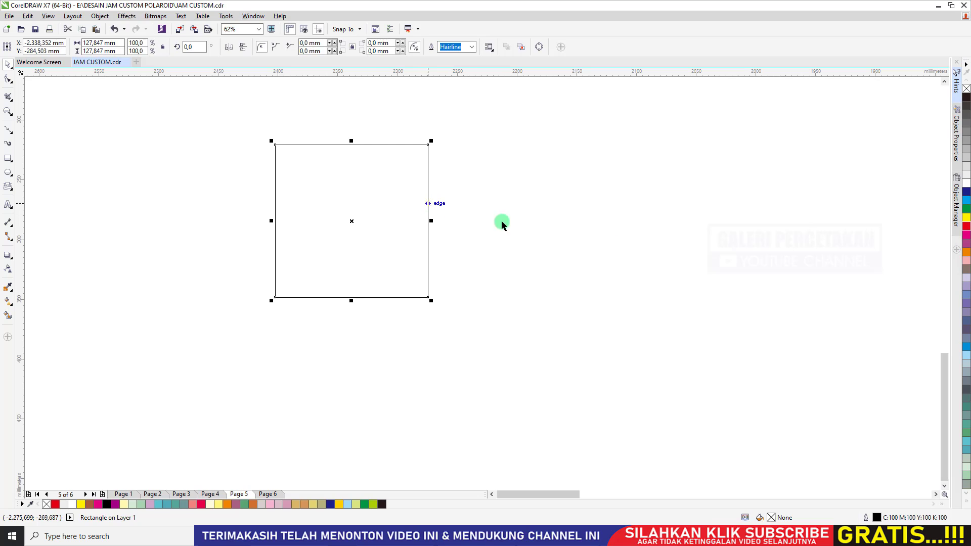
left_click(967, 226)
left_click(967, 209)
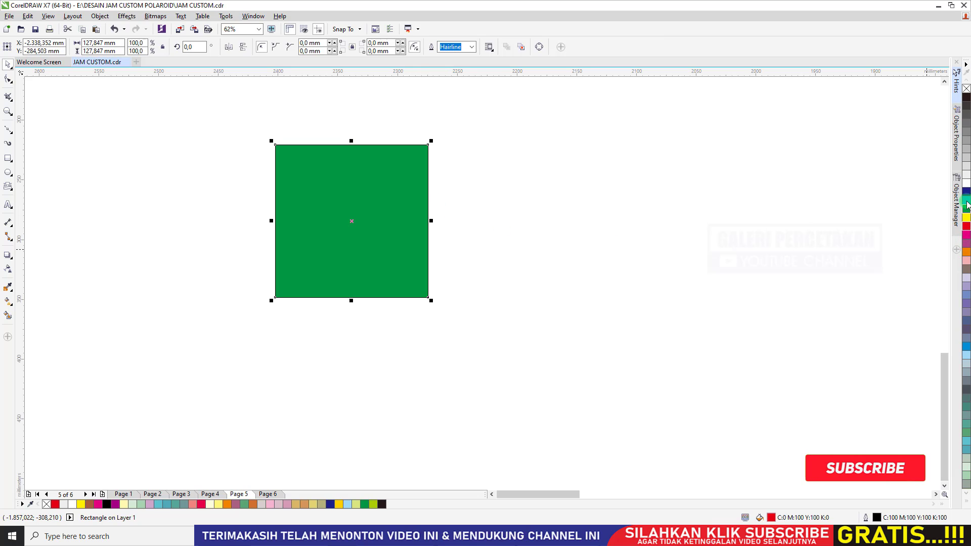
left_click(966, 201)
left_click(966, 186)
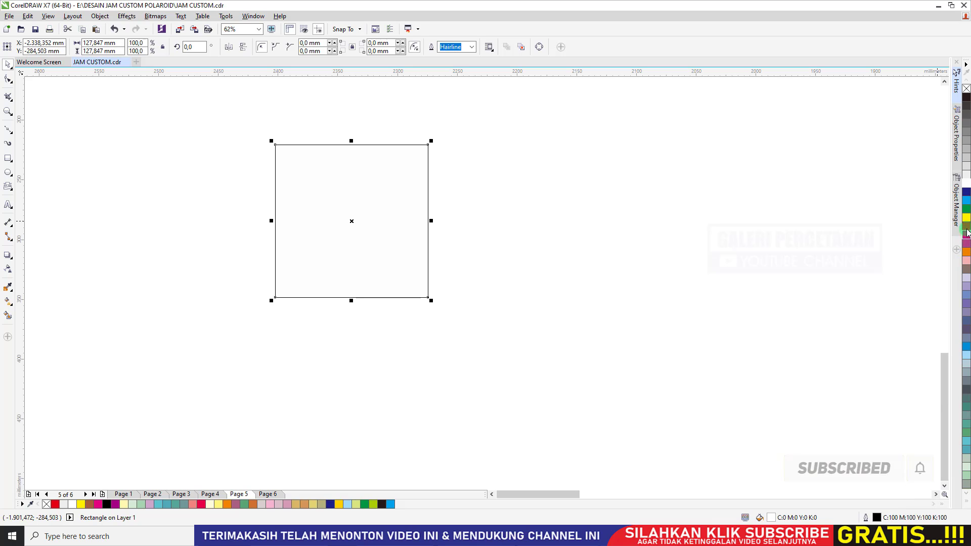
left_click(967, 229)
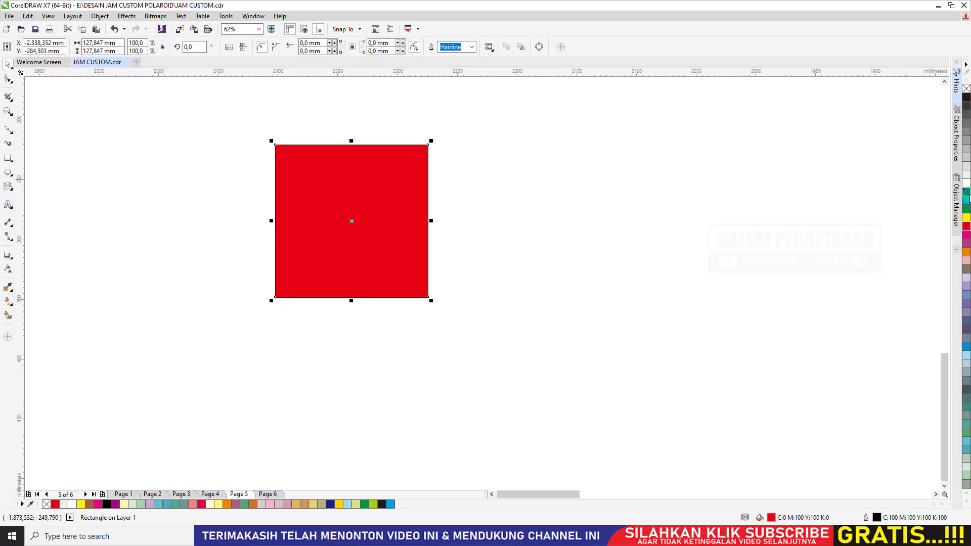
Step: Give the red square a 24 pt dark blue outline, and try grey and white as its outline colours
right_click(966, 192)
left_click(471, 47)
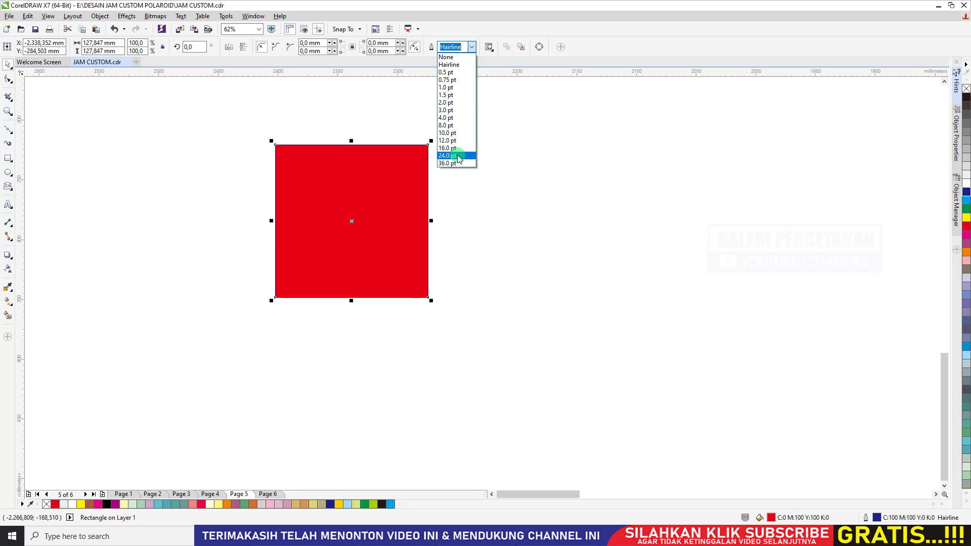
left_click(455, 156)
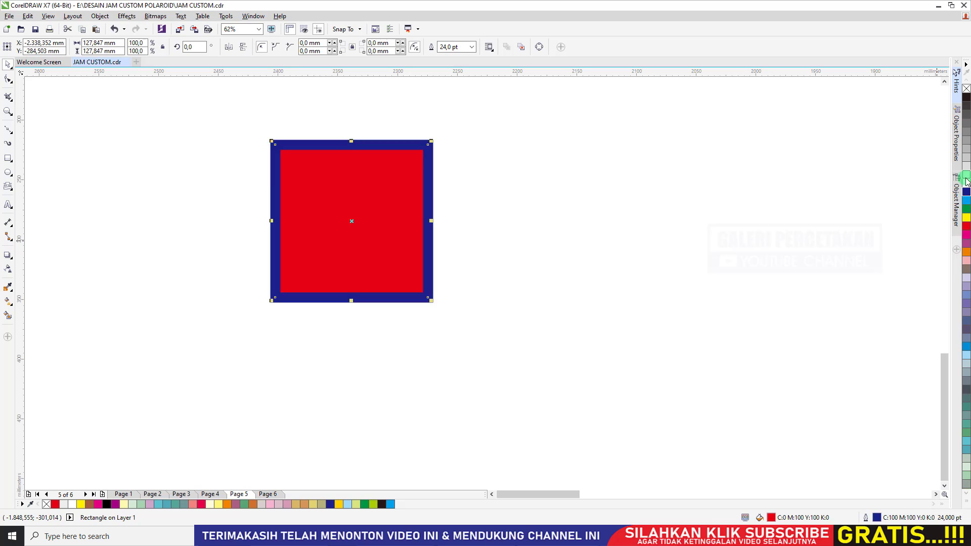
right_click(965, 134)
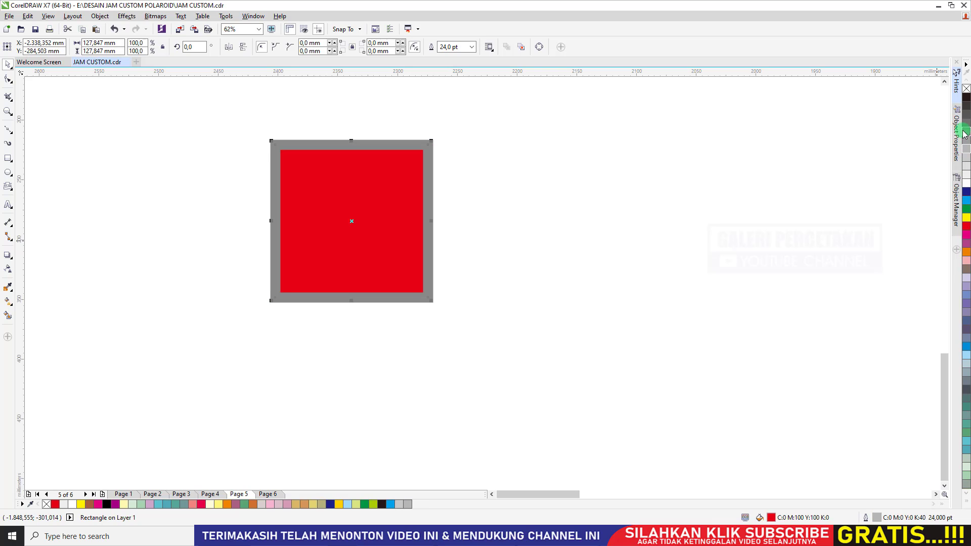
right_click(965, 181)
Step: Try pink and several purple fills on the square, ending with the dark purple C:40 M:40 Y:0 K:60
left_click(967, 261)
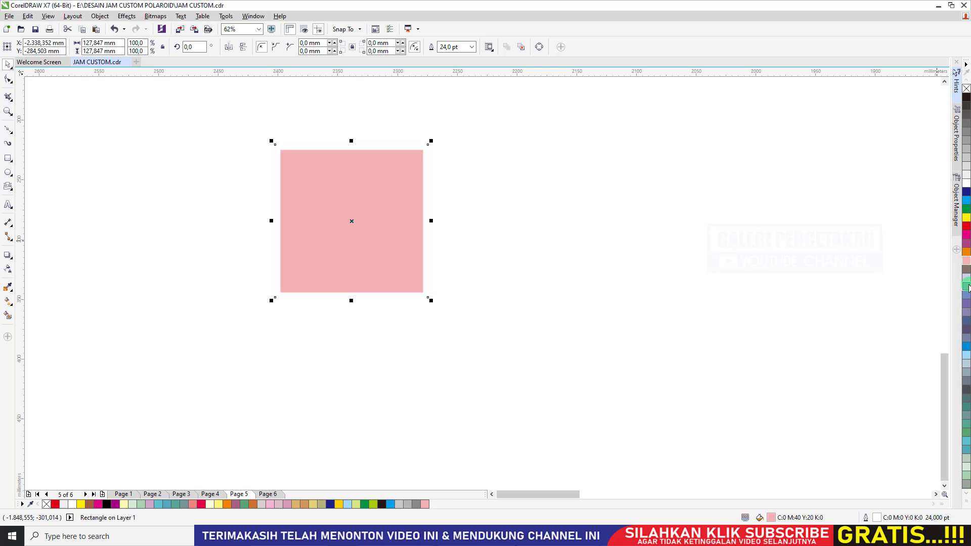
left_click(967, 286)
left_click(966, 304)
left_click(966, 321)
left_click(967, 329)
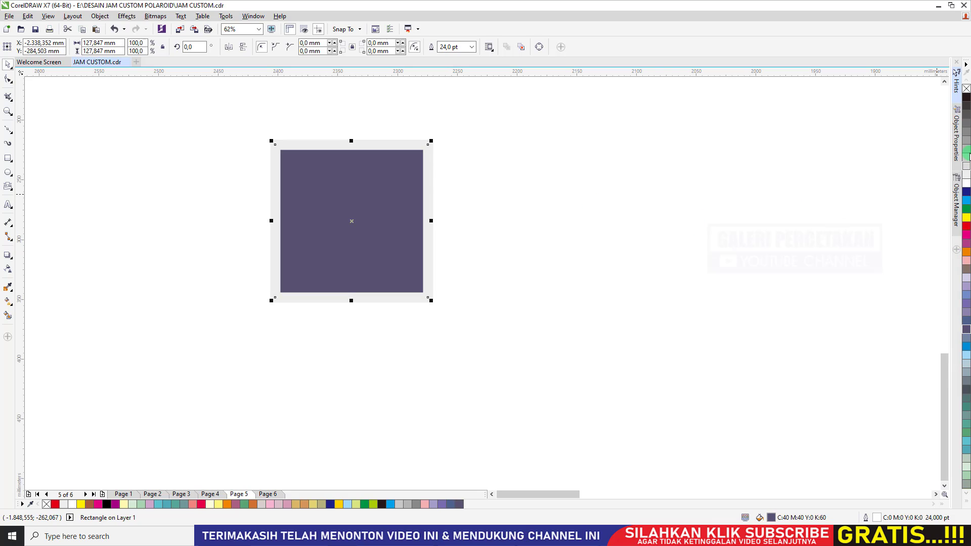
Step: Try a 50% black outline colour on the purple square and remove its outline
right_click(966, 142)
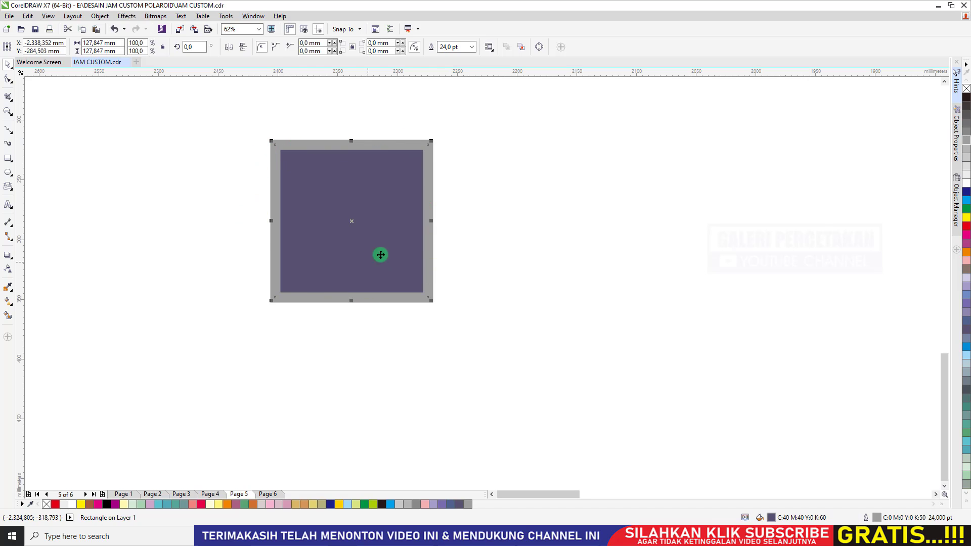
right_click(966, 90)
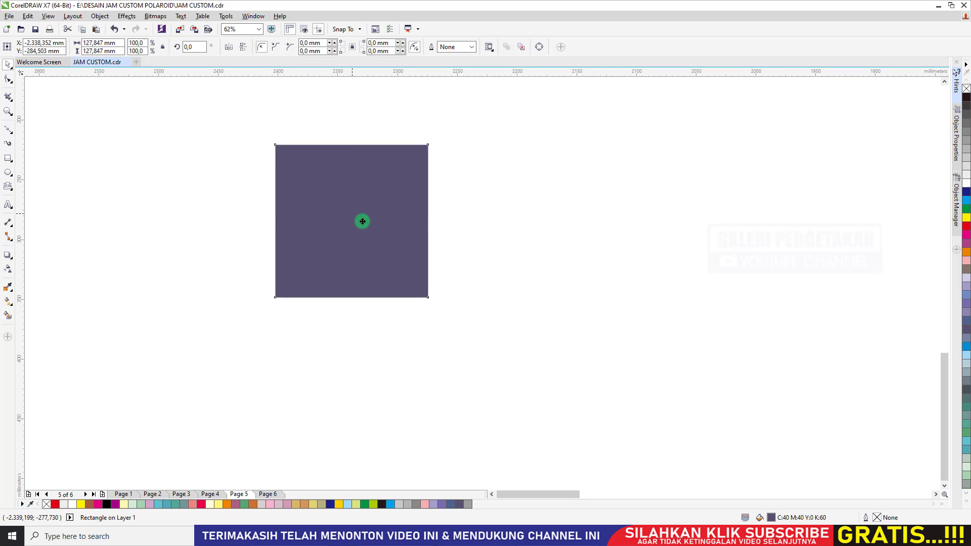
Step: Move the purple square about 11 mm to the right and 10 mm down
left_click_drag(363, 221, 375, 233)
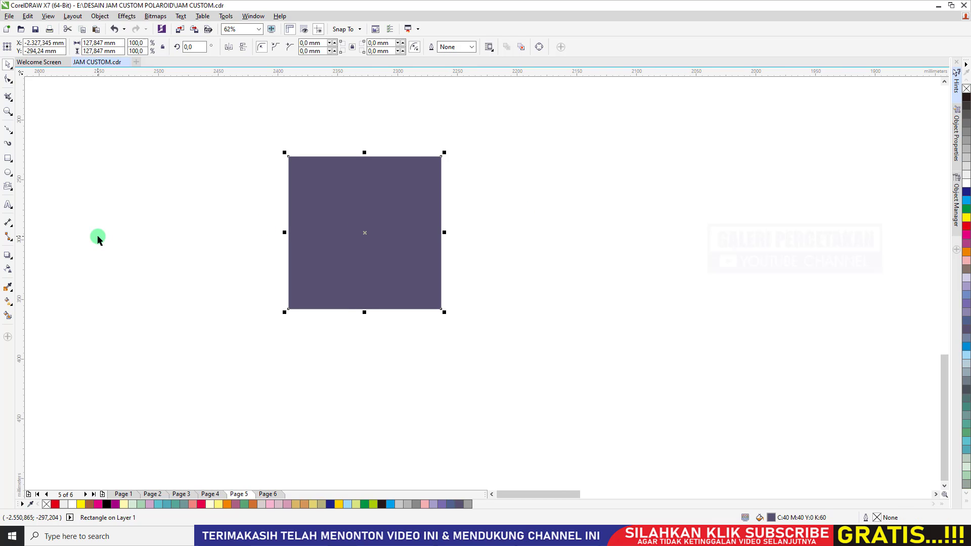
Step: Try a freehand drop shadow on the purple square, cast toward its upper right and its lower left, and undo it
left_click(8, 255)
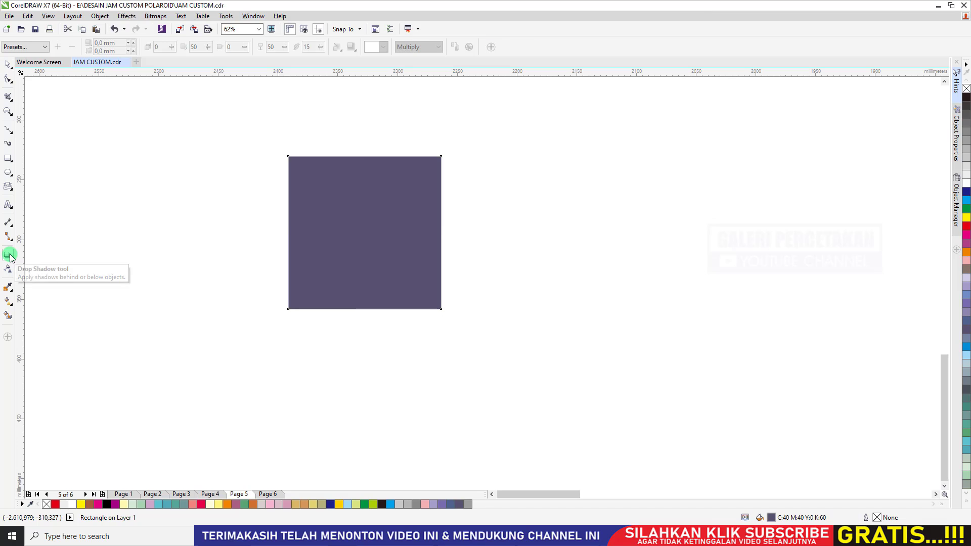
left_click(381, 256)
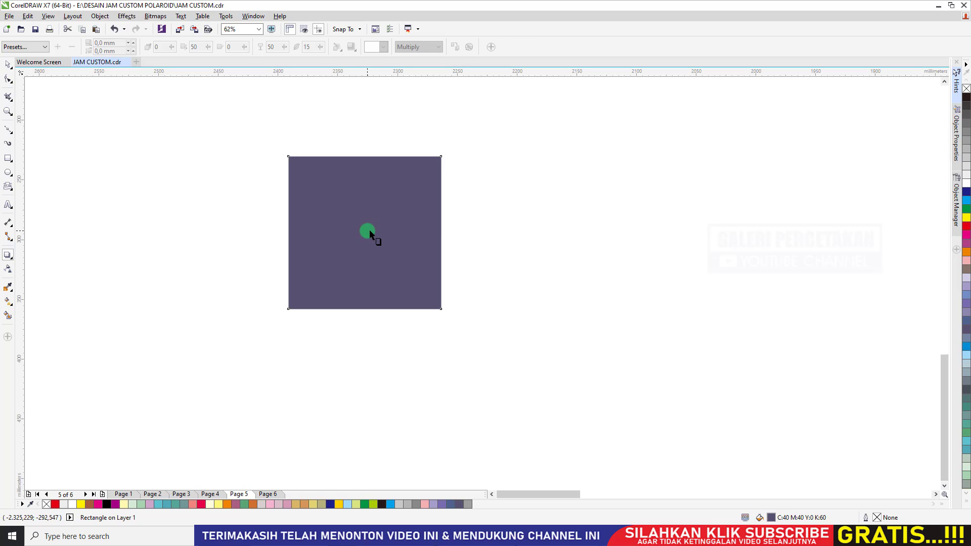
left_click_drag(380, 219, 464, 150)
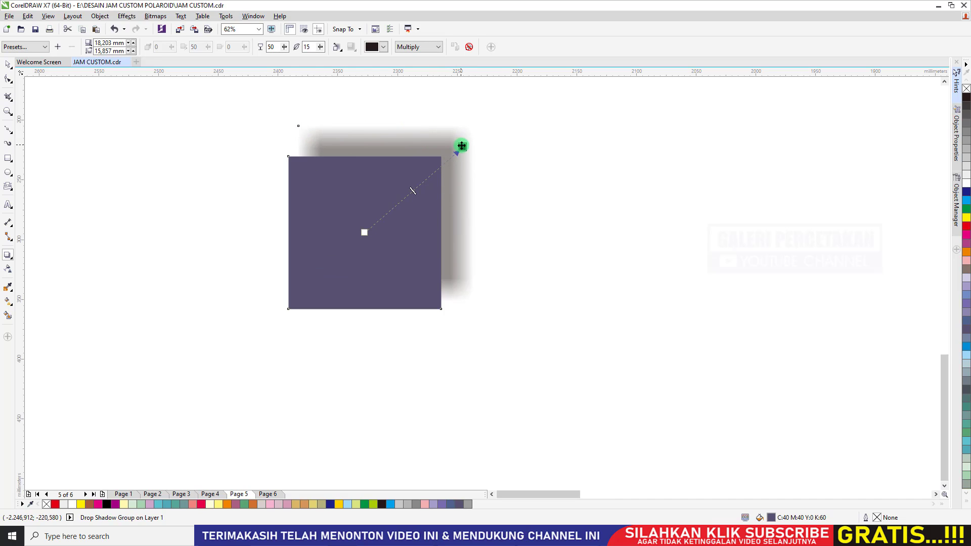
left_click_drag(462, 146, 306, 355)
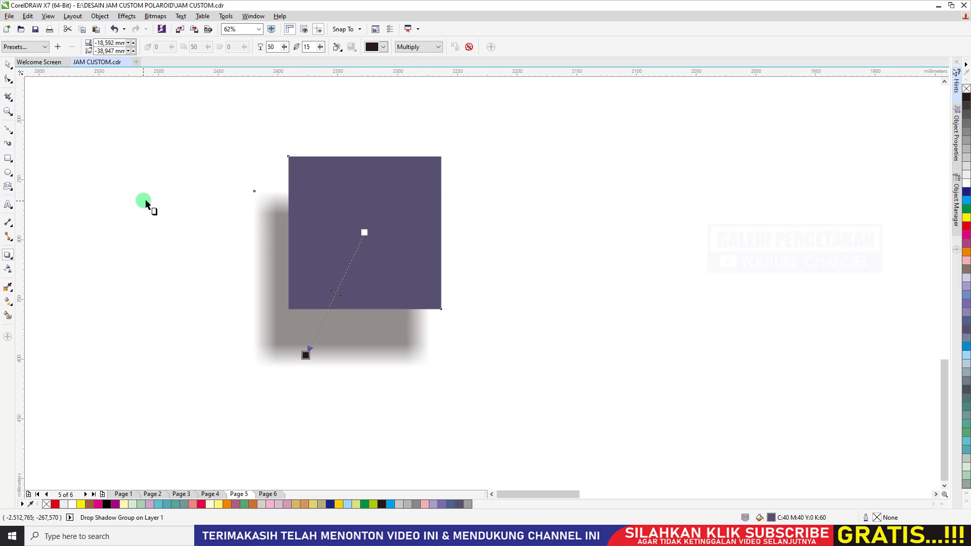
key("space")
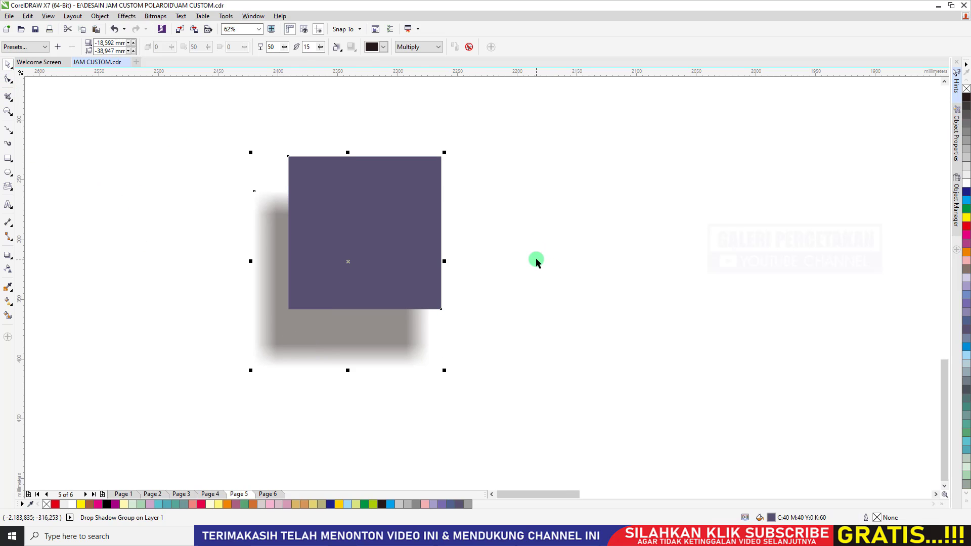
key("ctrl+z")
key("ctrl+z")
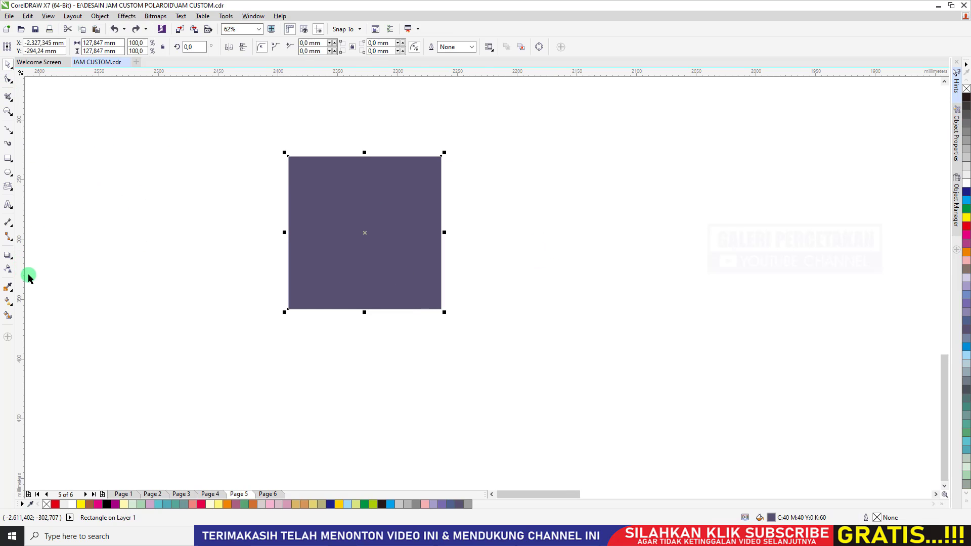
Step: Try the Perspective Top Right, Flat Top Left and Perspective Bottom Right shadow presets on the square, ending with Medium Glow
left_click(7, 256)
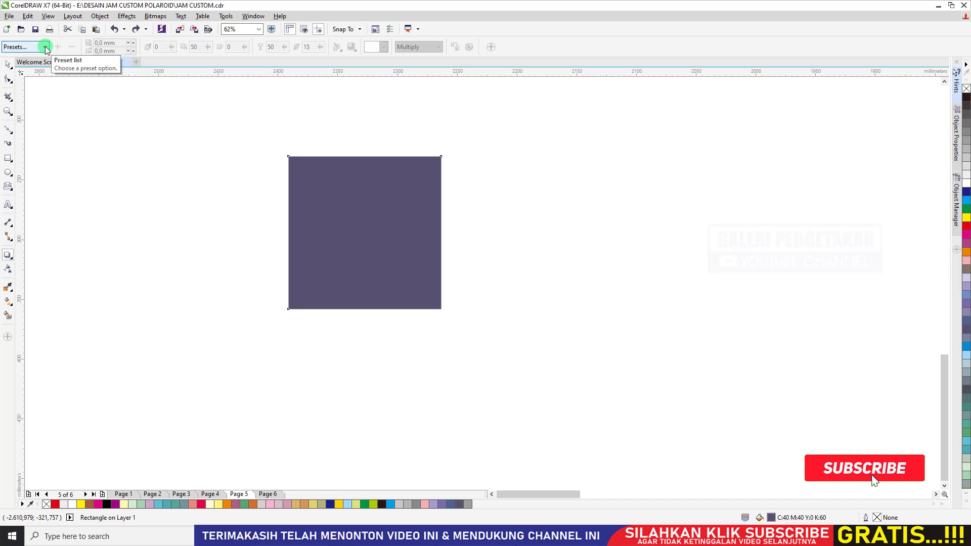
left_click(45, 47)
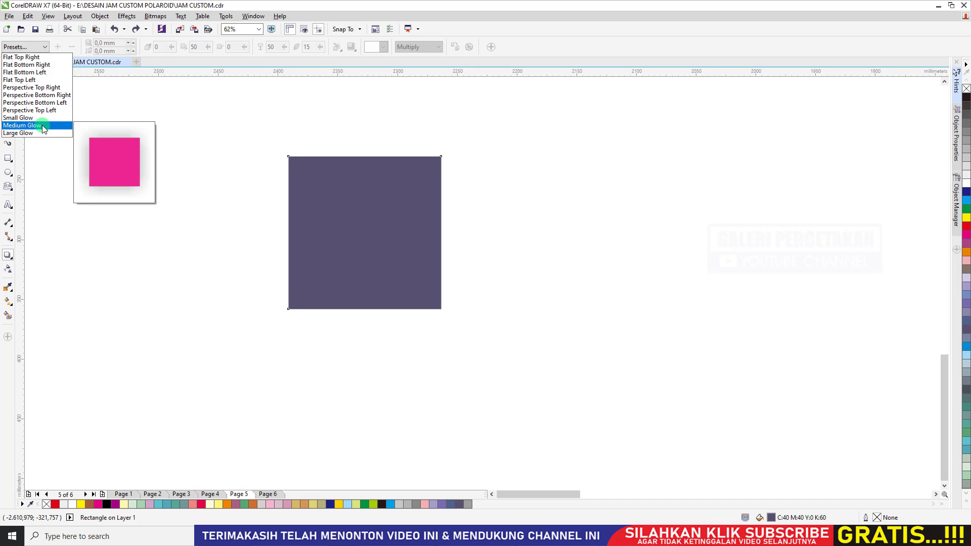
left_click(45, 90)
left_click(25, 47)
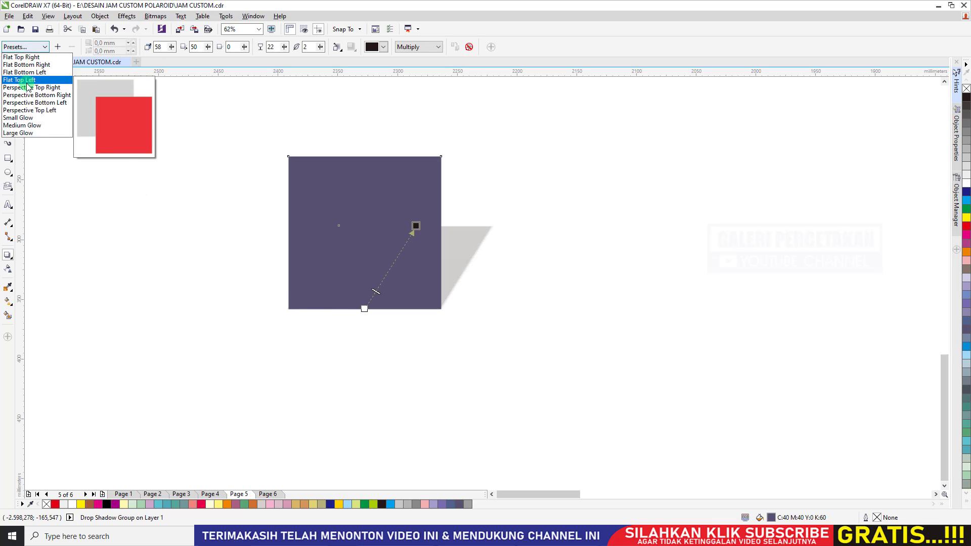
left_click(27, 80)
left_click(32, 46)
left_click(30, 95)
left_click(35, 47)
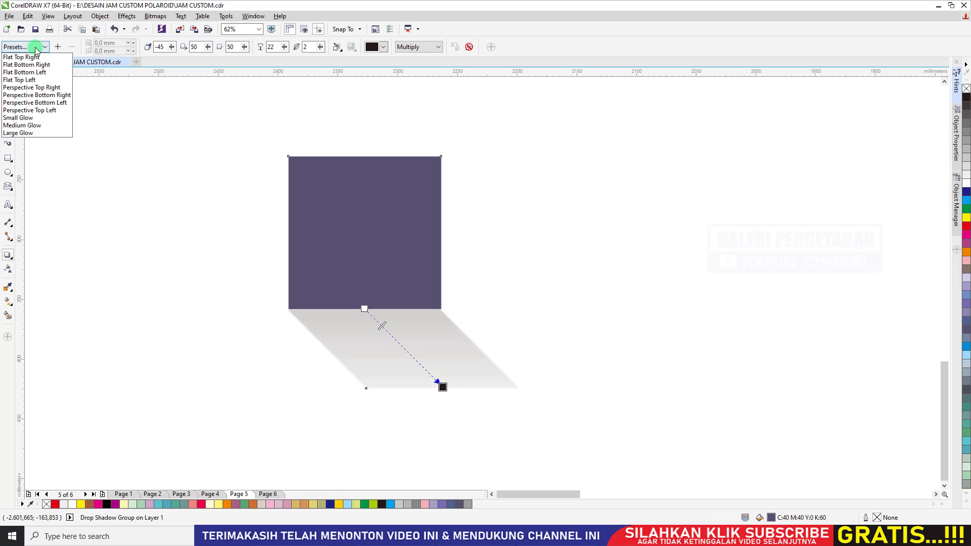
left_click(22, 125)
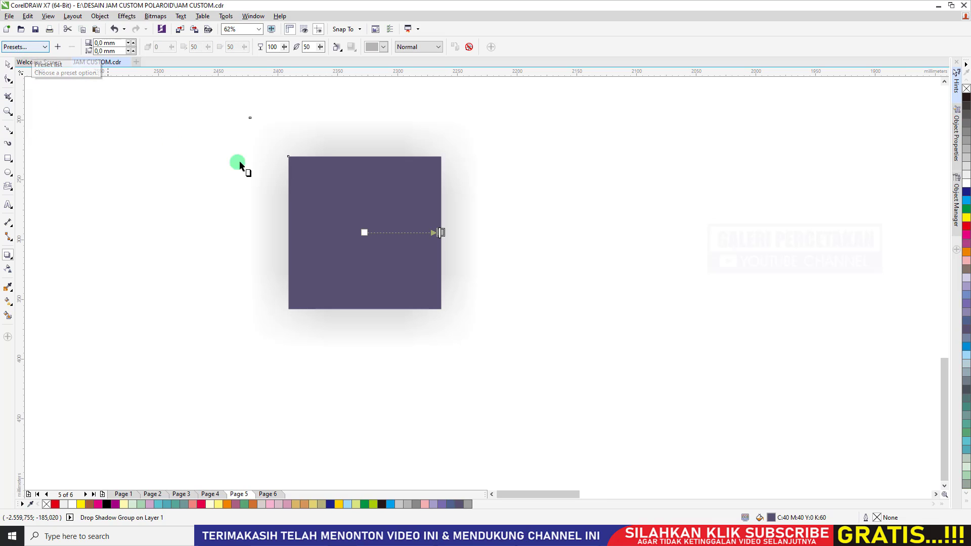
Step: Offset the glow shadow toward the square's lower left by about -25.8 and -23.6 mm and set its opacity to 94
left_click_drag(442, 233, 257, 330)
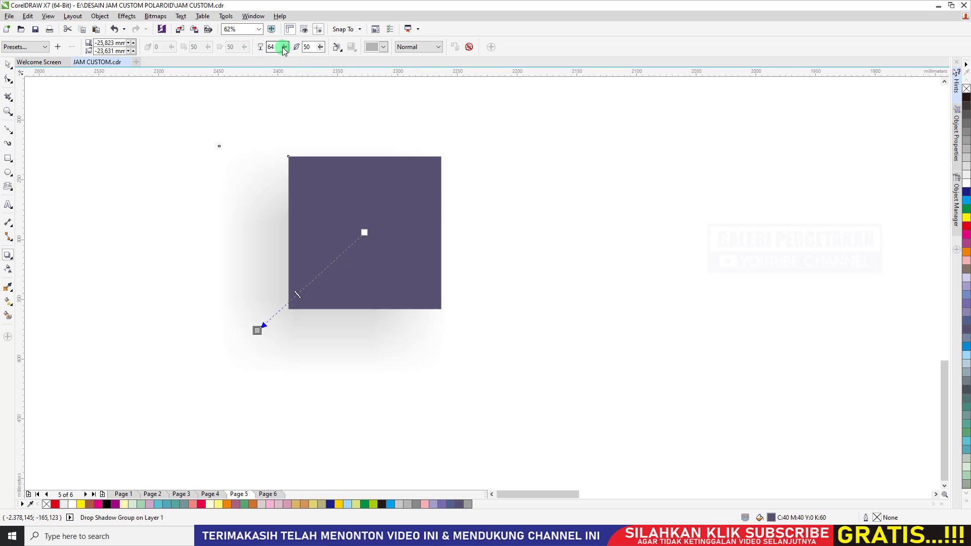
mouse_move(284, 47)
left_mouse_down()
mouse_move(303, 53)
mouse_move(245, 56)
mouse_move(284, 46)
mouse_move(320, 58)
mouse_move(287, 47)
left_mouse_up()
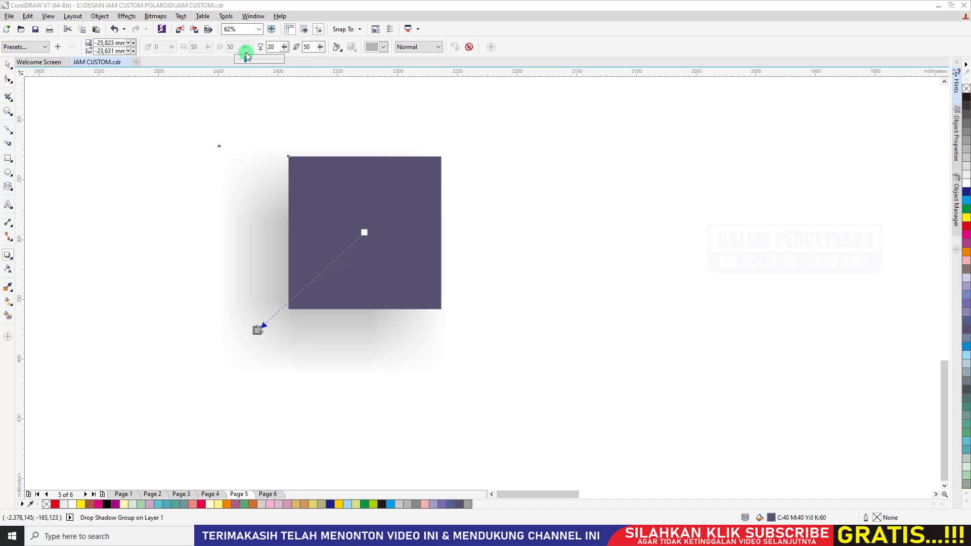
left_click_drag(246, 56, 318, 59)
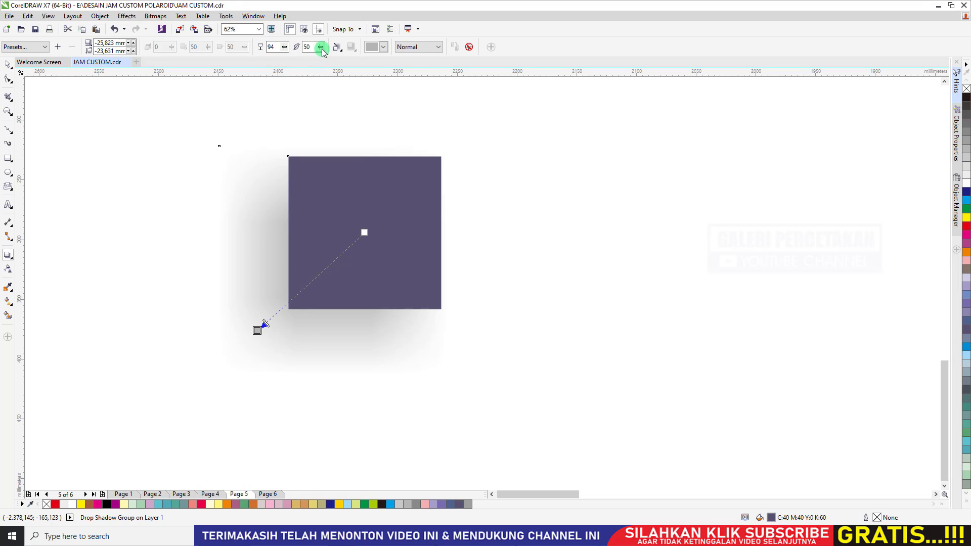
Step: Set the shadow's feathering to 7 and pull it closer to the square, at about -8.5 and -7.2 mm offset
left_click(322, 49)
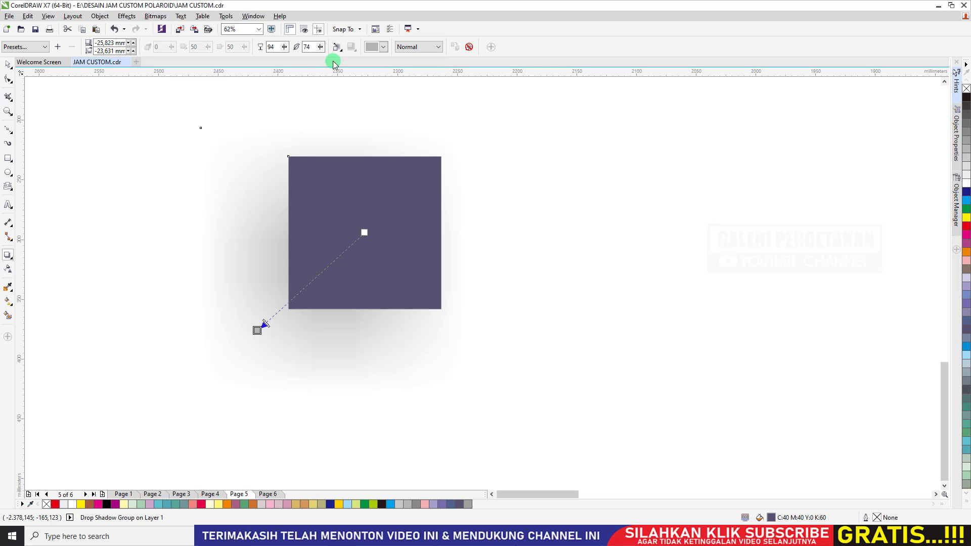
left_click_drag(322, 49, 296, 60)
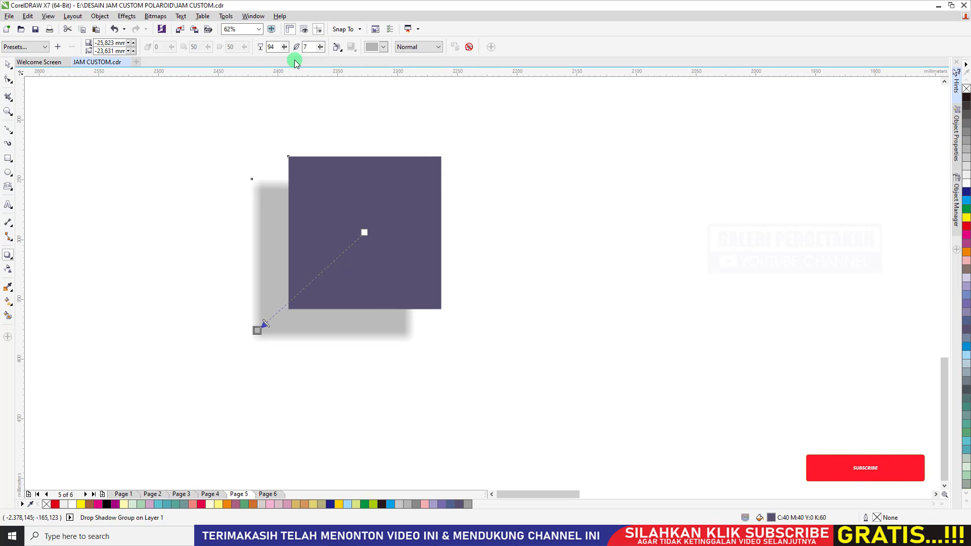
left_click_drag(257, 330, 277, 306)
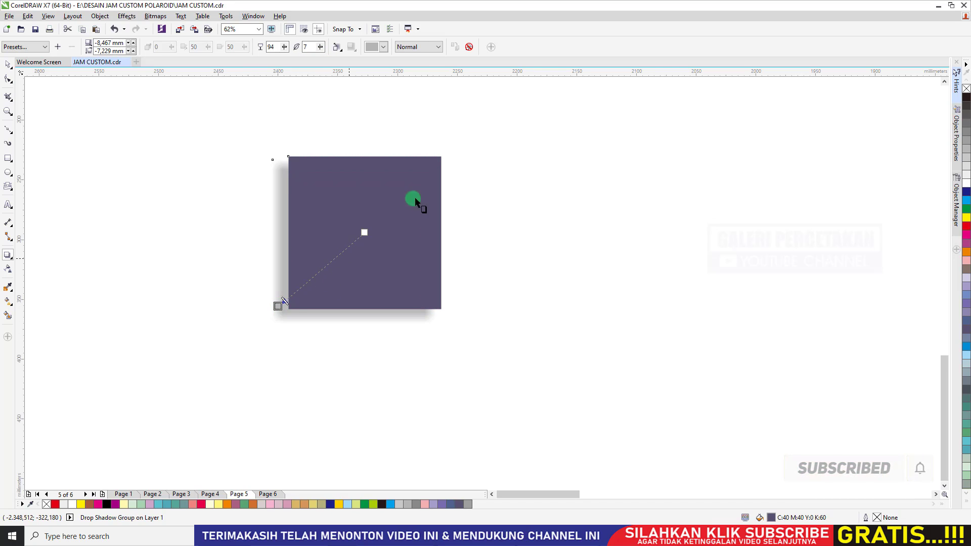
Step: Compare the Outside and Middle feathering directions on the square's shadow, ending with Outside
left_click(337, 50)
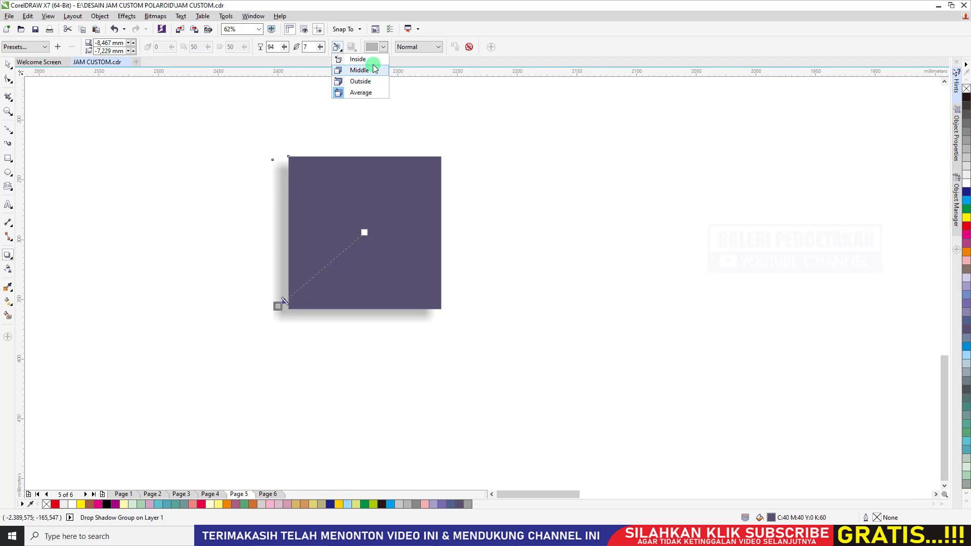
left_click(375, 83)
left_click(338, 55)
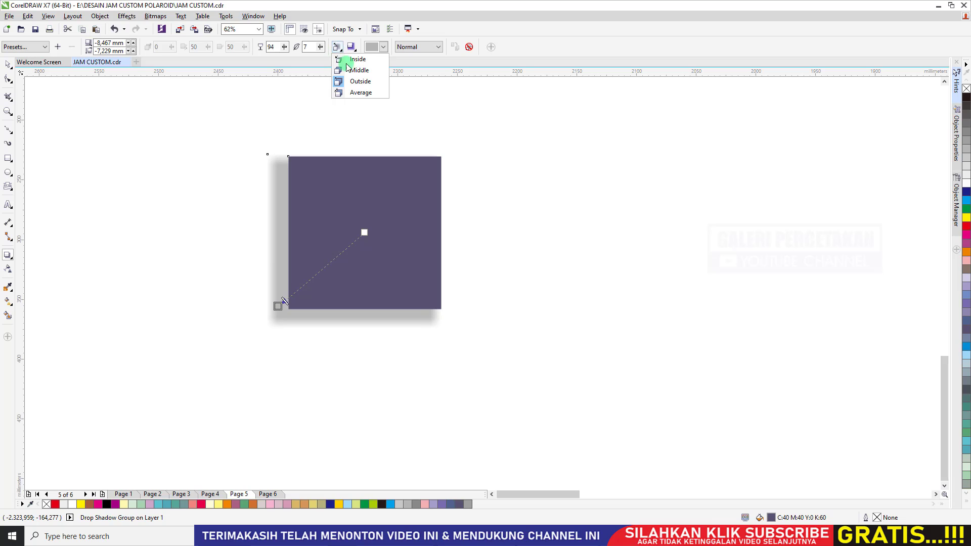
left_click(351, 74)
left_click(337, 47)
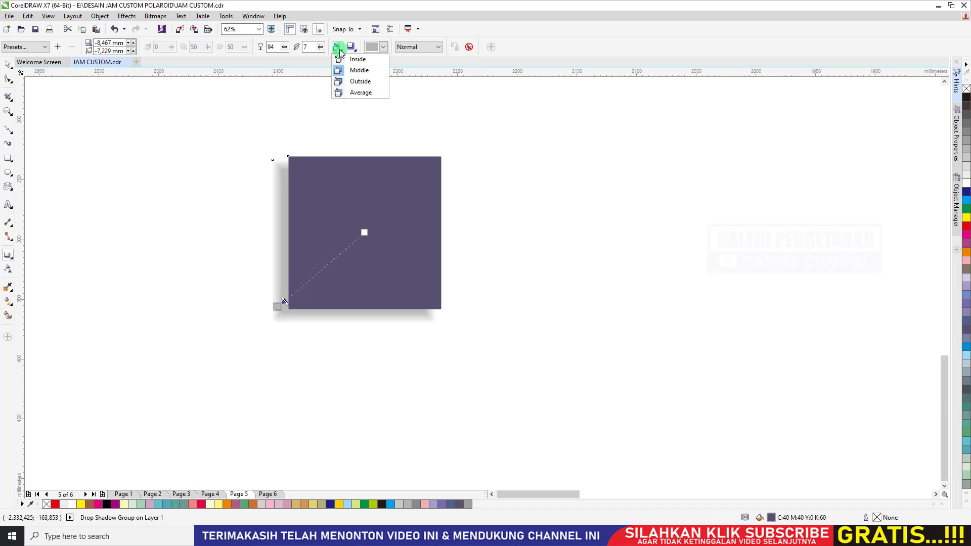
left_click(347, 82)
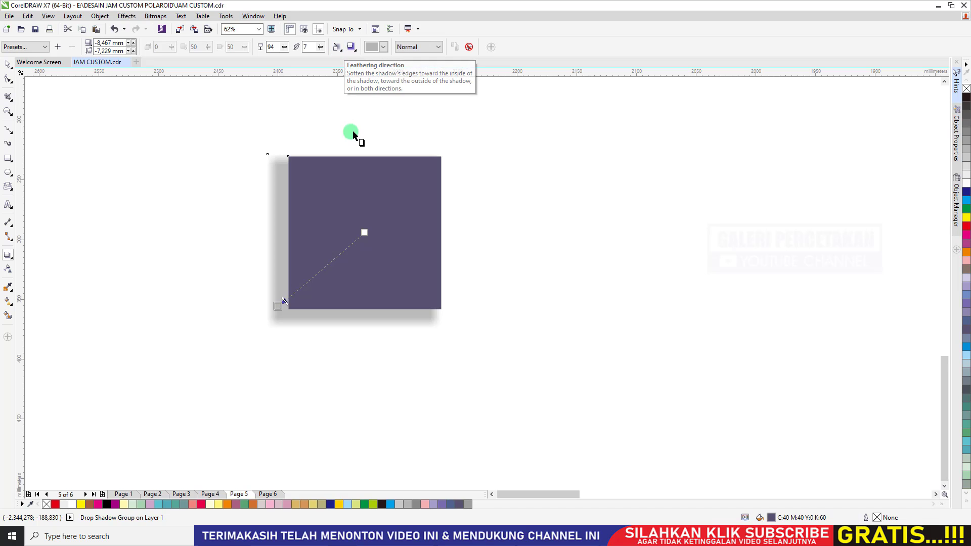
Step: Clear the square's drop shadow and apply the Medium Glow preset with the Average feathering direction
left_click(25, 47)
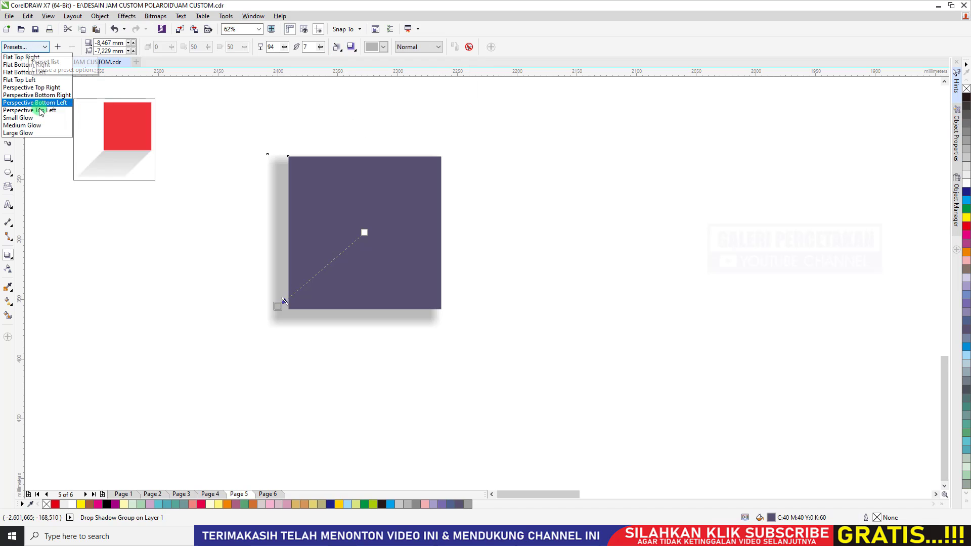
left_click(192, 191)
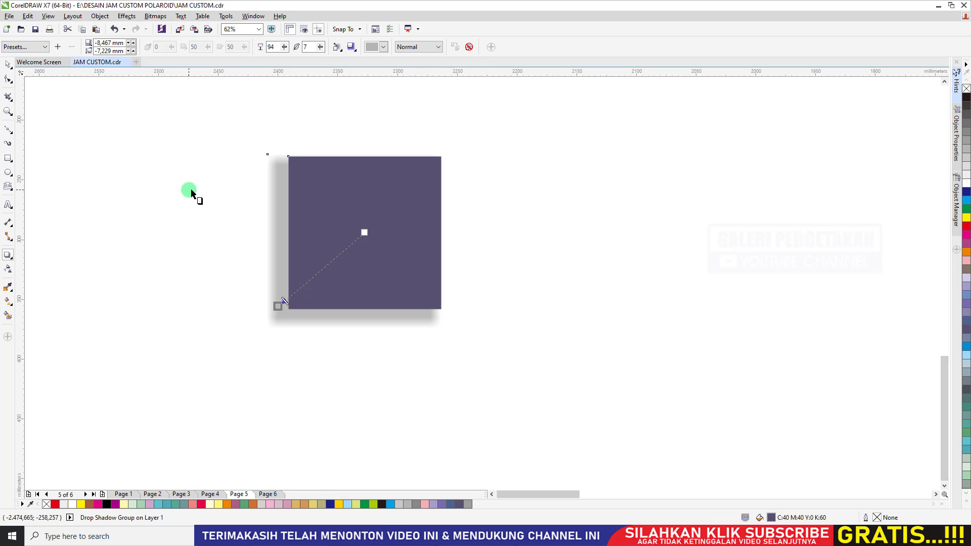
left_click(470, 47)
left_click(25, 46)
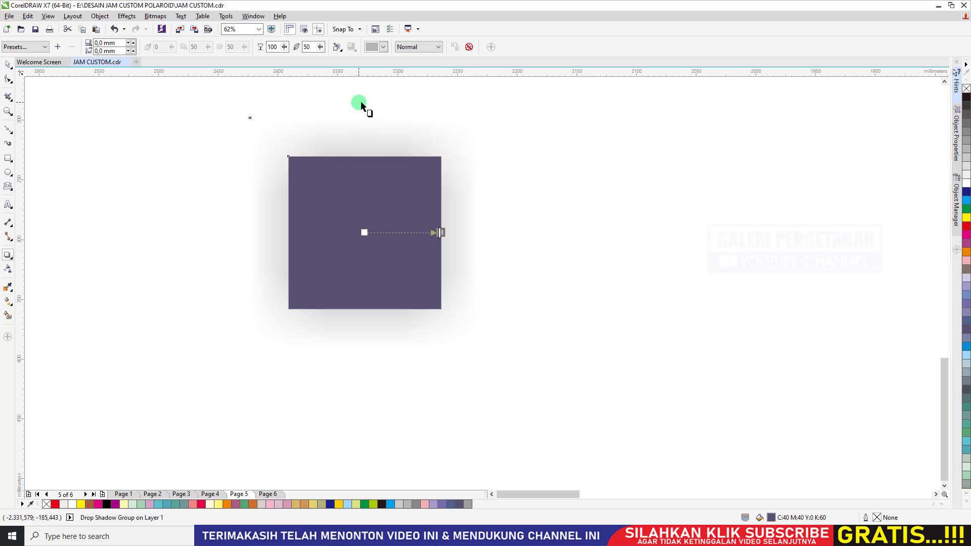
left_click(337, 49)
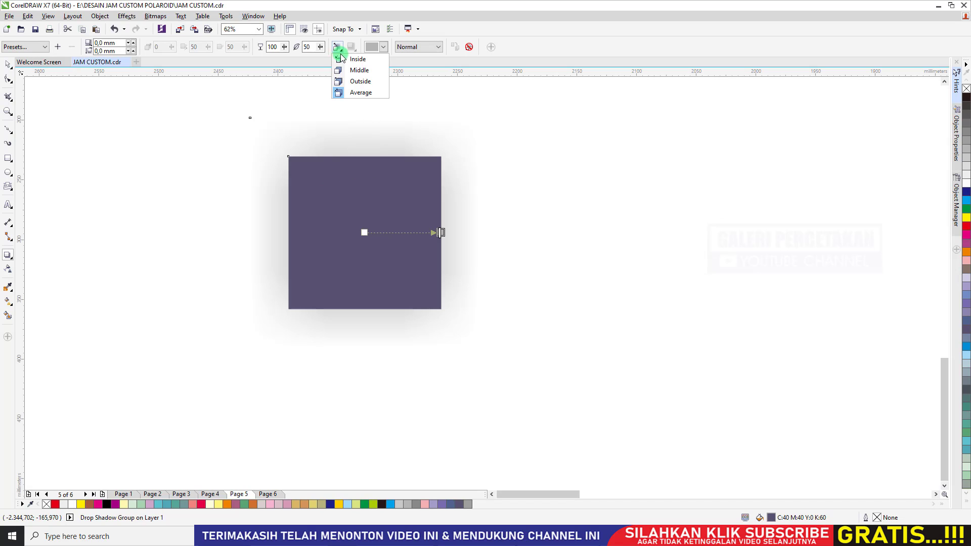
left_click(323, 47)
left_click(336, 49)
left_click(365, 94)
Step: Draw a rectangle of about 581 × 373 mm around the glowing purple square
left_click(8, 158)
scroll(236, 204, "down", 2)
left_click_drag(174, 131, 521, 354)
left_click(7, 65)
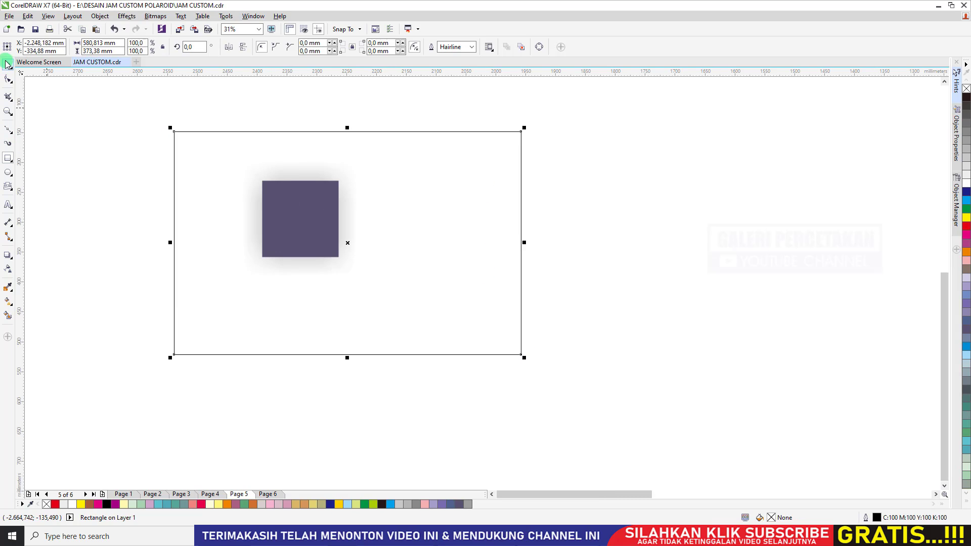
Step: Fill the large rectangle with yellow, shift it slightly up and left, and send it behind the purple square
left_click(966, 217)
left_click_drag(403, 259, 383, 254)
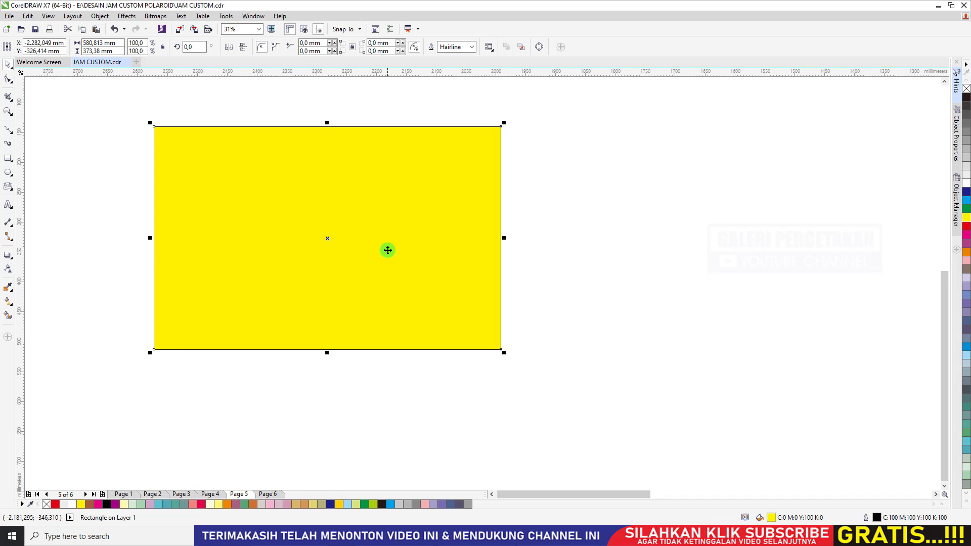
key("shift+Page_Down")
scroll(305, 208, "up", 2)
Step: Try the Outside feathering direction for the square's glow over the yellow background, ending with Inside
left_click(319, 201)
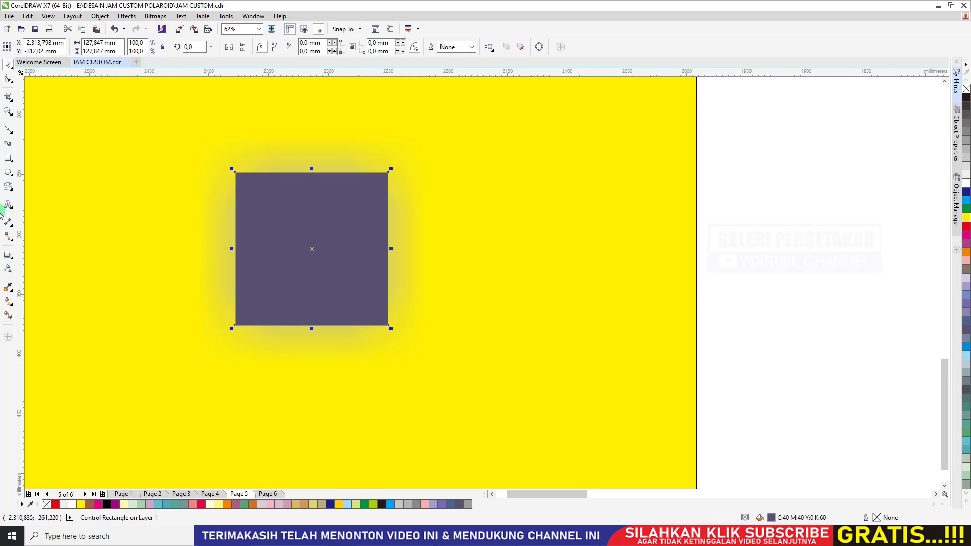
left_click(7, 257)
left_click(337, 47)
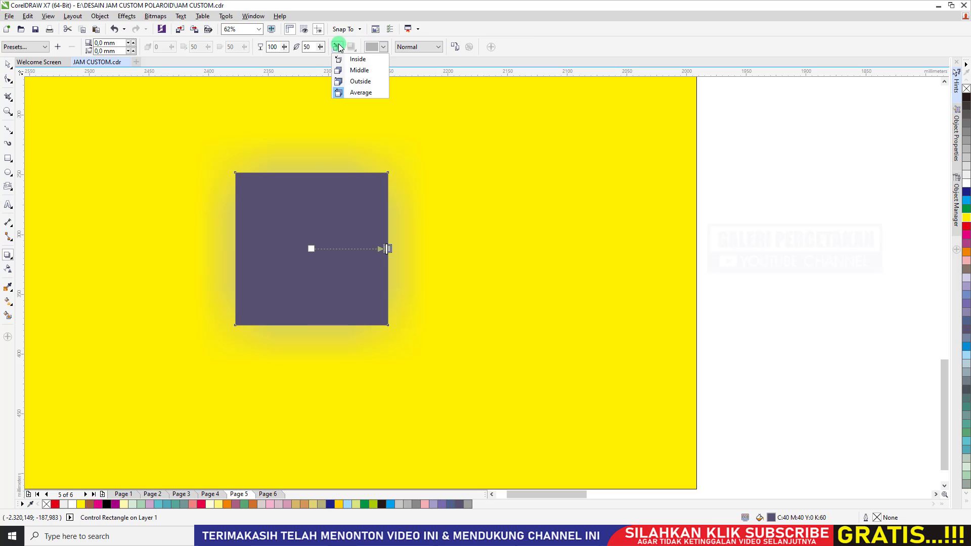
left_click(342, 81)
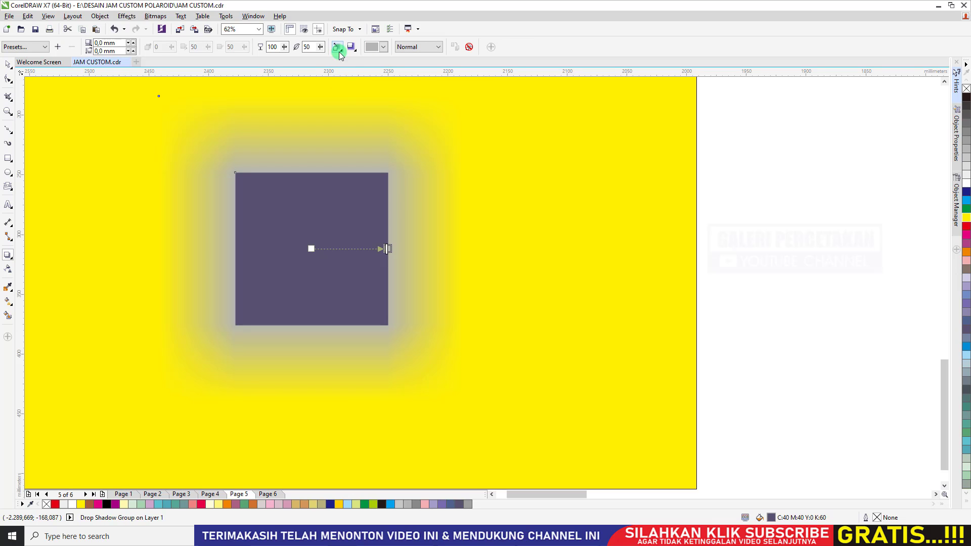
left_click(337, 46)
left_click(340, 58)
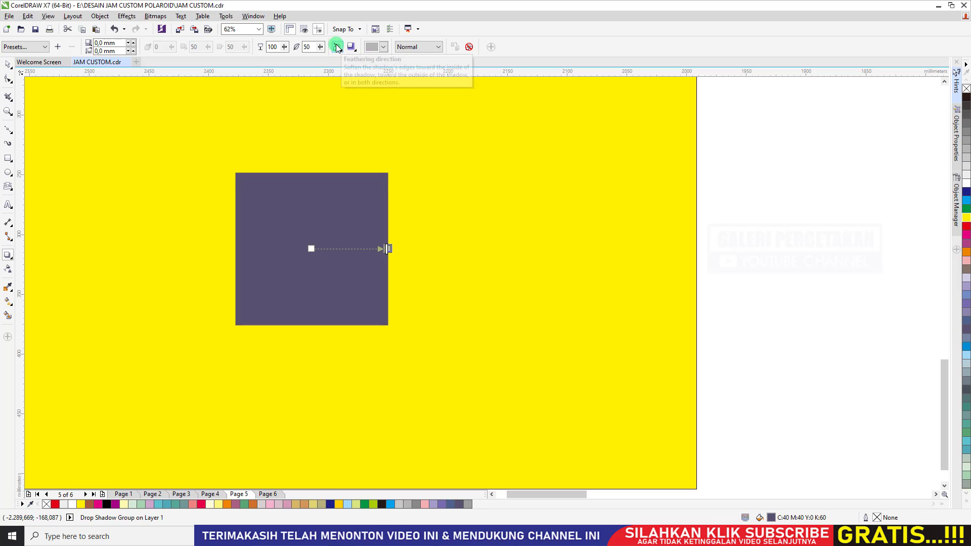
left_click(337, 45)
left_click(346, 82)
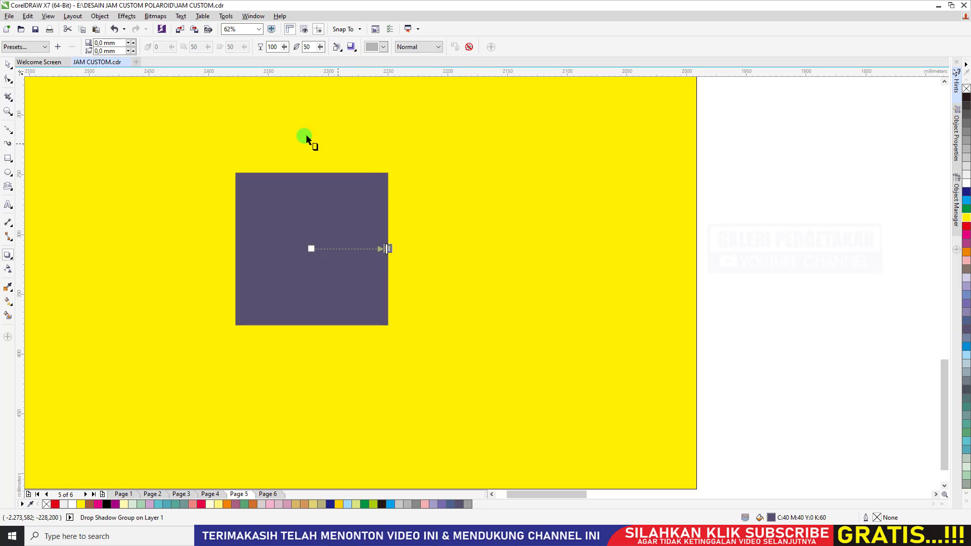
Step: Remove the purple square's fill and set its shadow's feathering direction to Middle
left_click(6, 65)
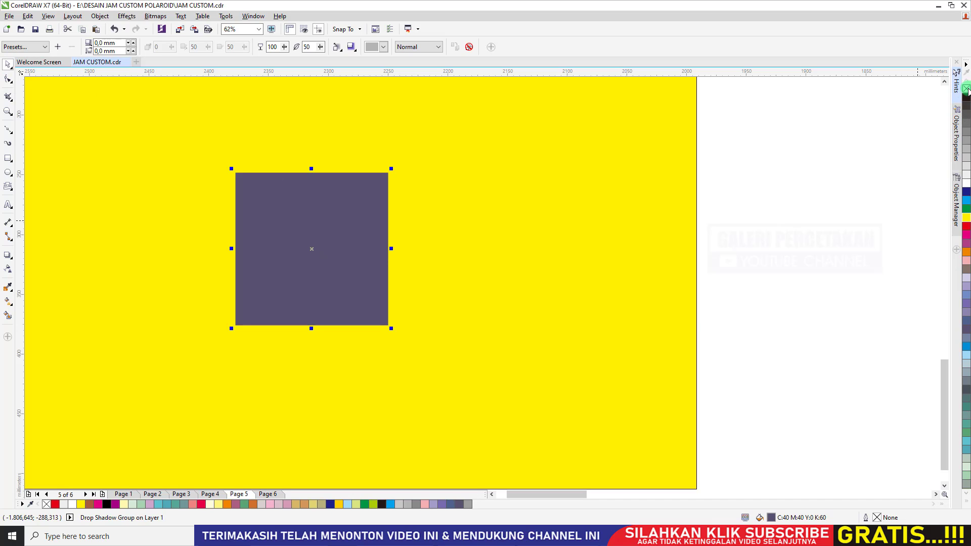
left_click(966, 89)
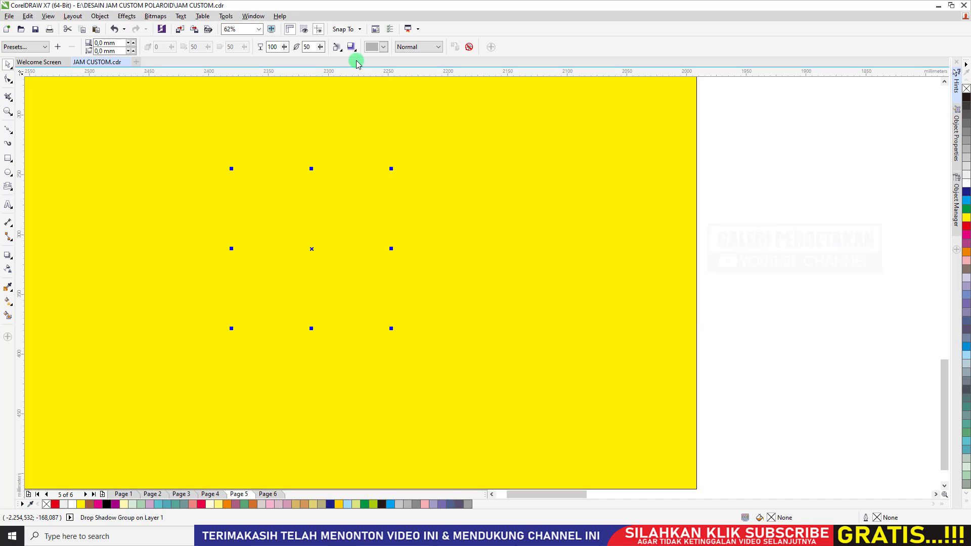
left_click(341, 53)
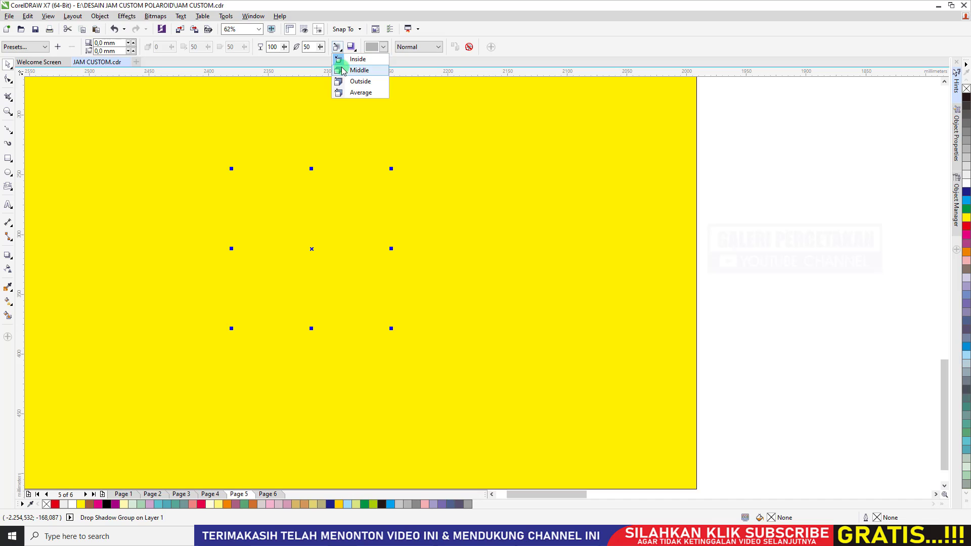
left_click(340, 69)
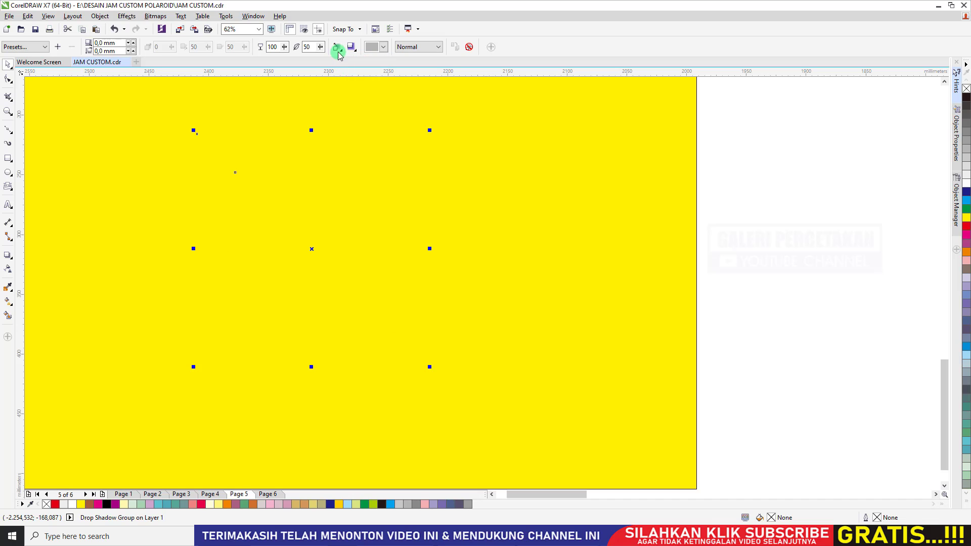
Step: Fill the square with 10% black and try red, then dark gray, as its drop shadow color
left_click(966, 181)
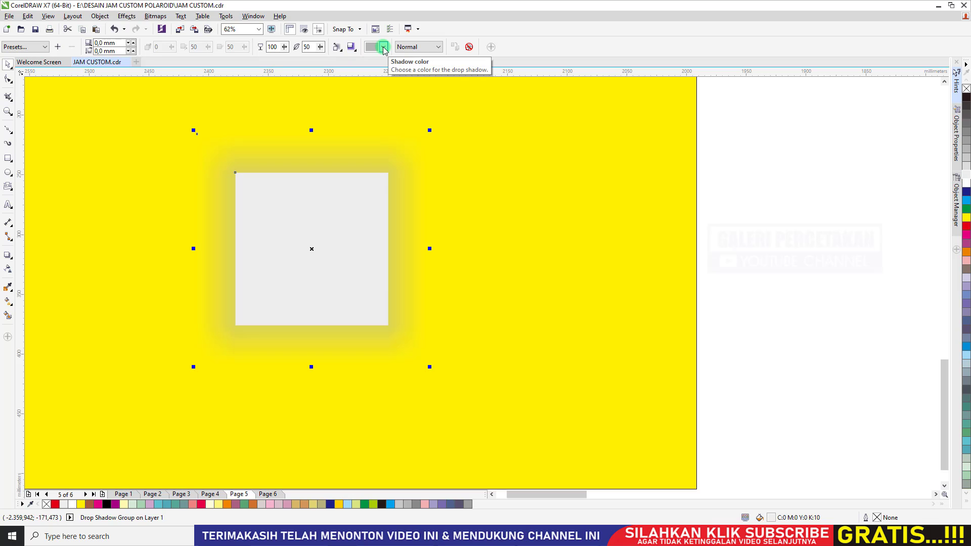
left_click(383, 47)
left_click(393, 57)
left_click(384, 47)
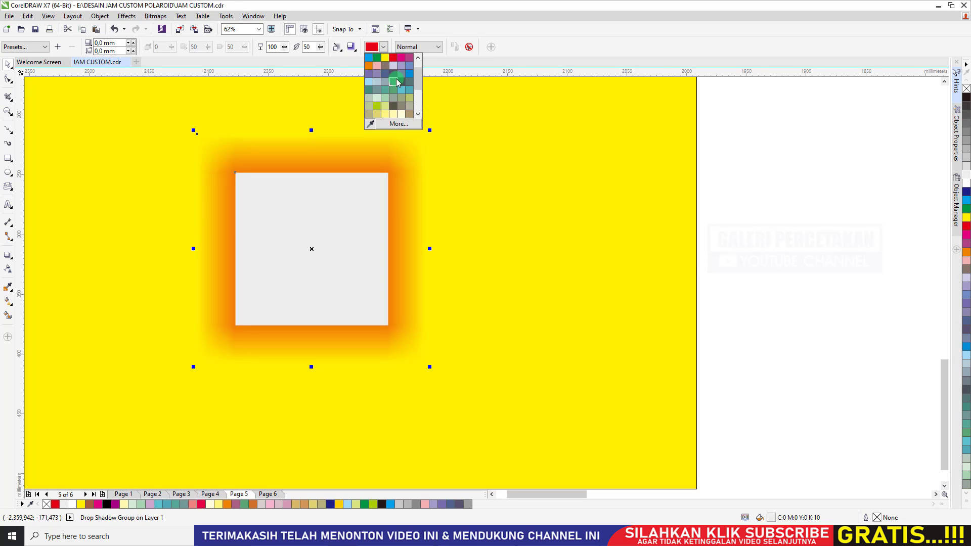
left_click(397, 82)
Step: Reposition the gray square together with its drop shadow on the yellow rectangle
left_click(373, 214)
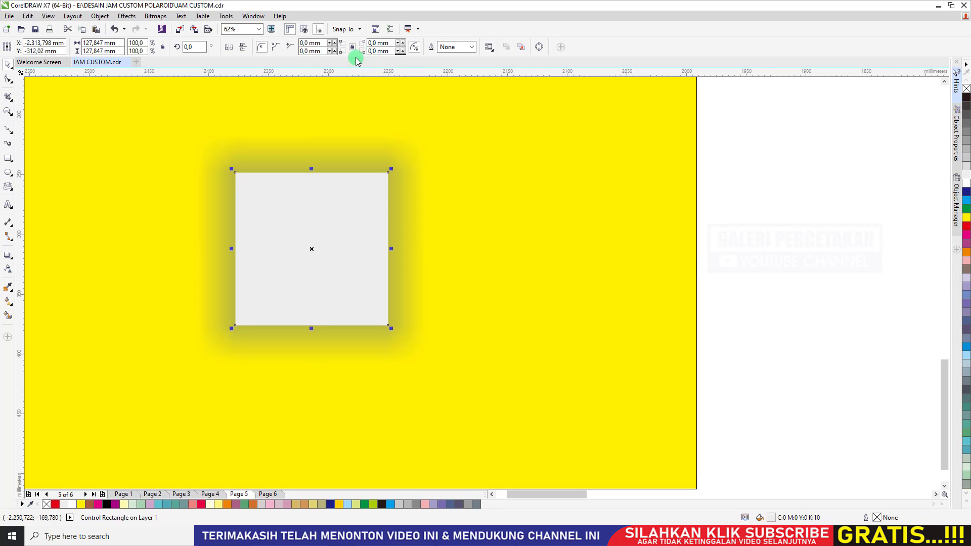
left_click(8, 255)
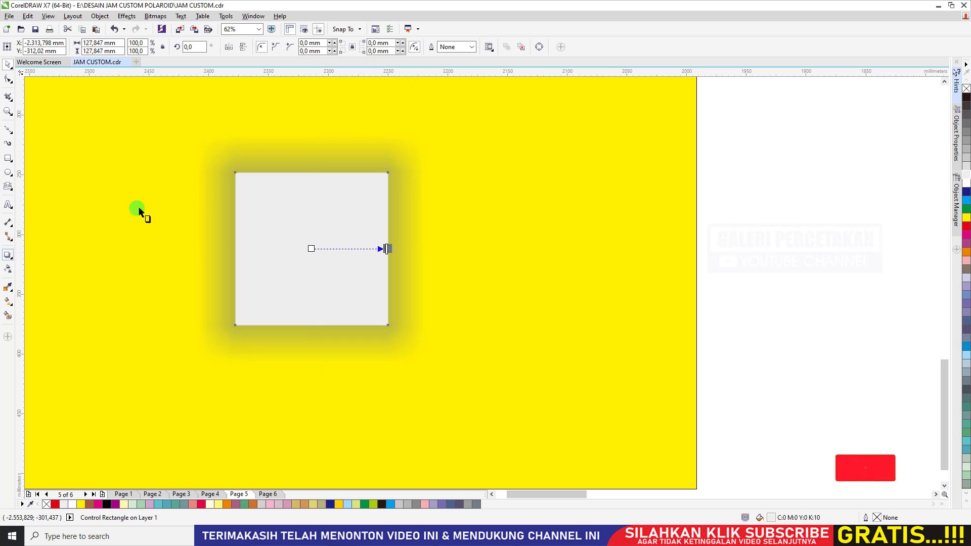
left_click(9, 66)
mouse_move(336, 210)
left_mouse_down()
mouse_move(613, 258)
mouse_move(338, 198)
mouse_move(352, 217)
left_mouse_up()
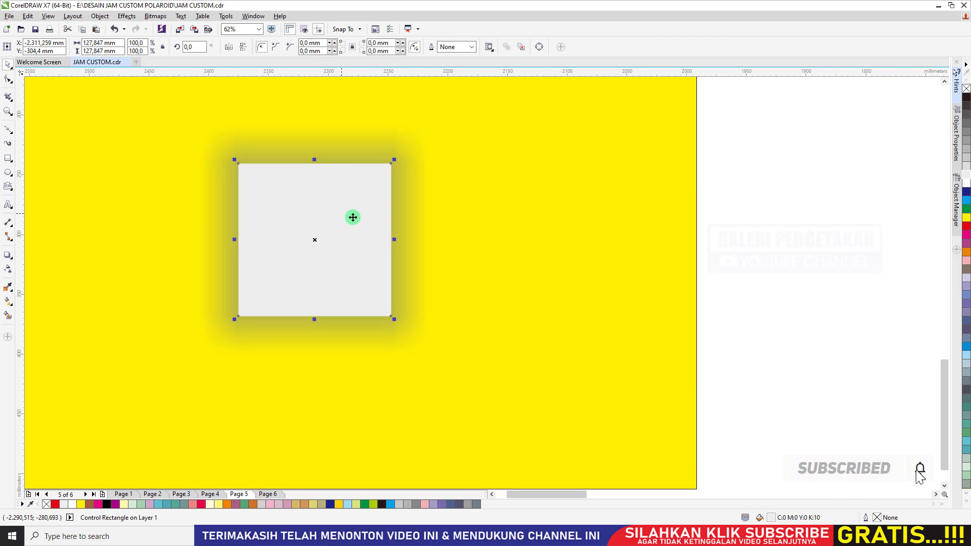
left_click(405, 140)
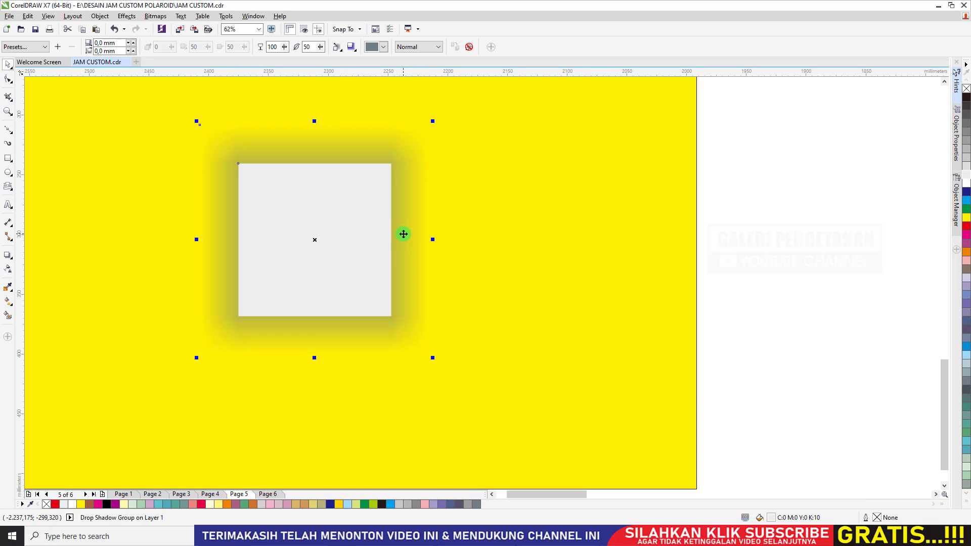
left_click_drag(360, 225, 316, 239)
left_click(320, 221)
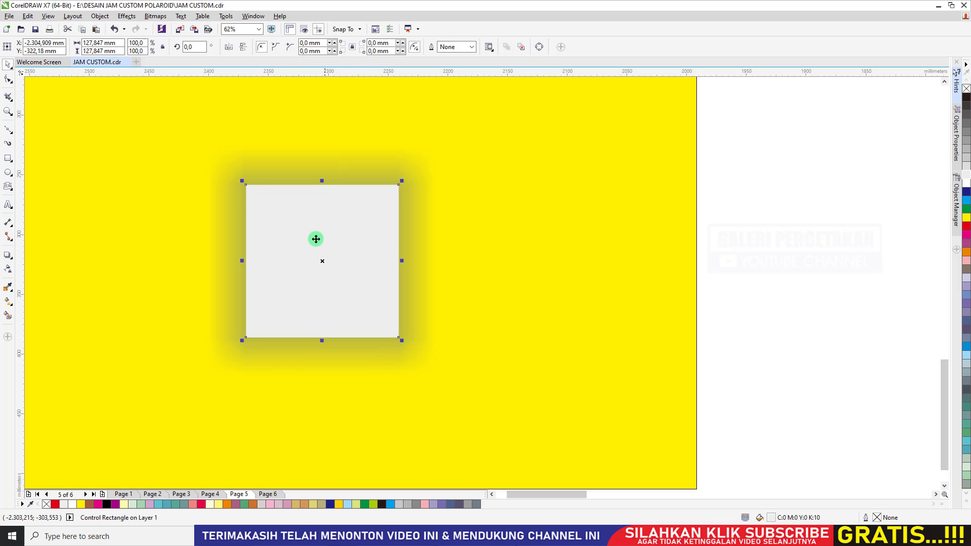
Step: Recolor the square's drop shadow, trying several palette colors and ending with pink
left_click(7, 256)
left_click(383, 46)
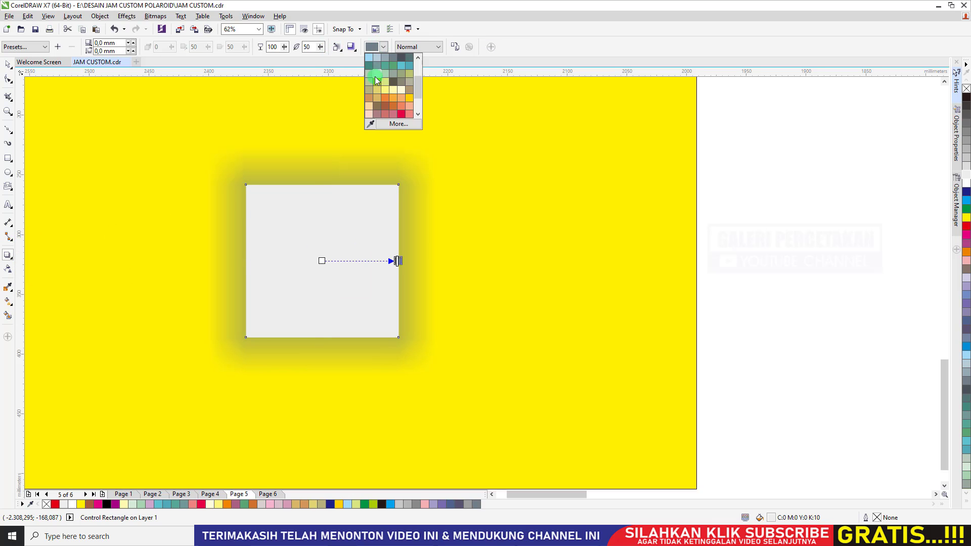
left_click(375, 77)
left_click(383, 46)
left_click(385, 65)
left_click(383, 46)
left_click(389, 77)
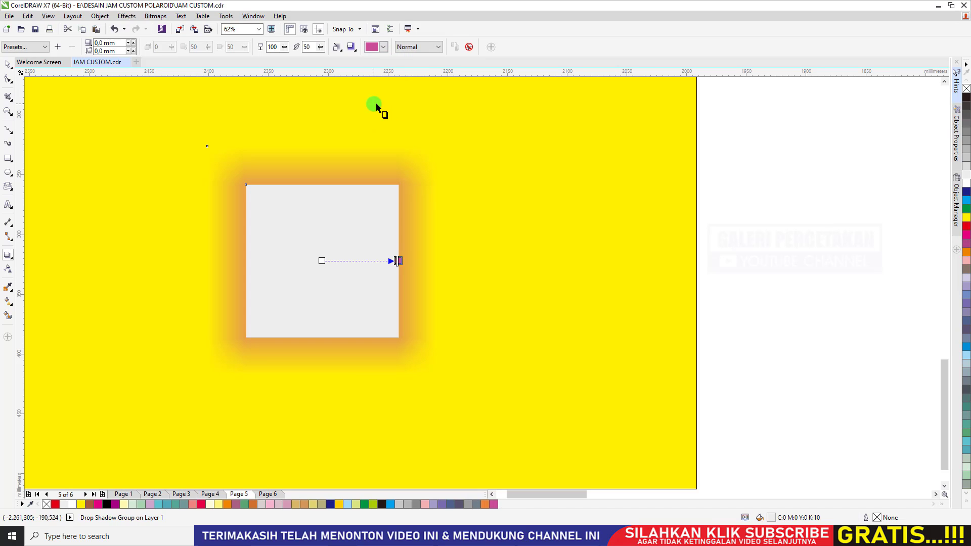
Step: Add a one-step outside contour to the yellow rectangle, about 665 by 457 mm overall
left_click(379, 104)
left_click(7, 66)
scroll(270, 188, "down", 2)
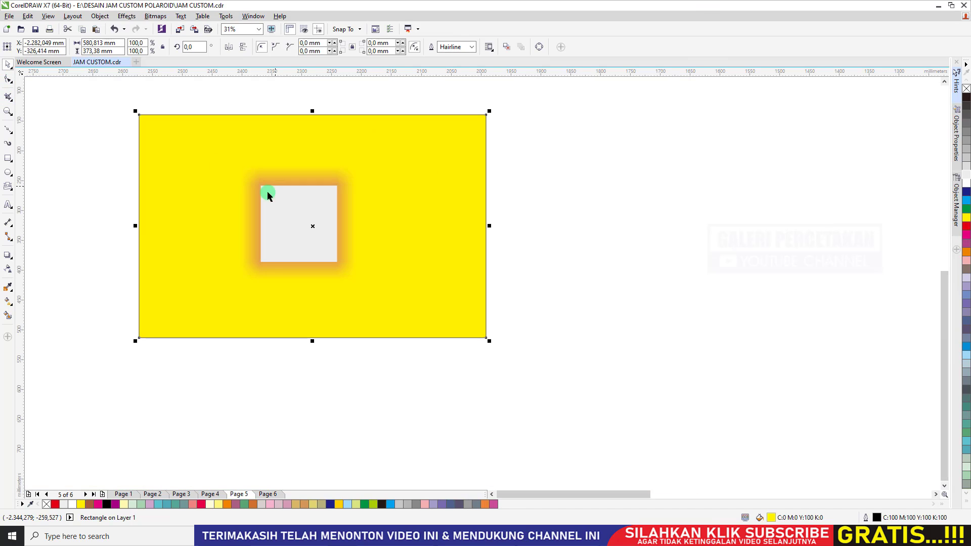
left_click(10, 256)
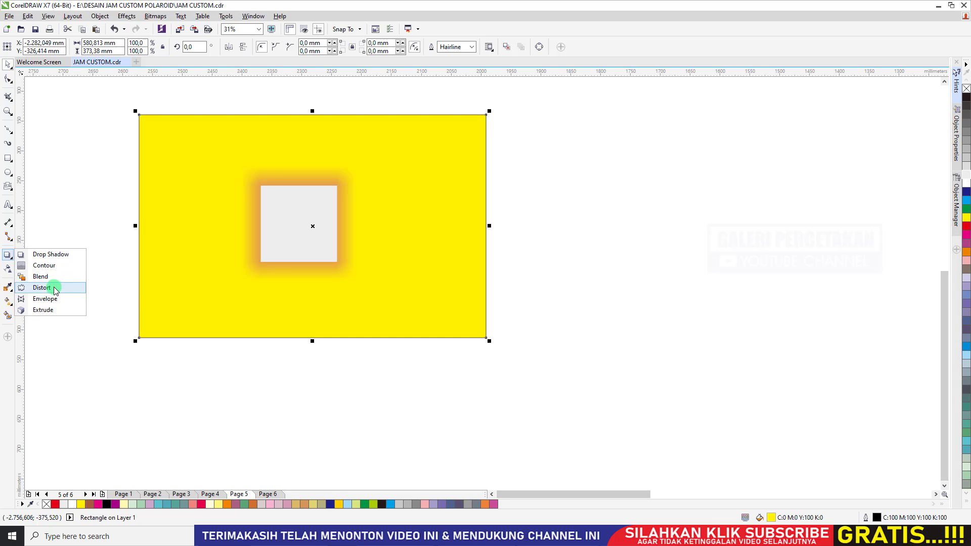
left_click(102, 147)
left_click(145, 147)
left_click(8, 254)
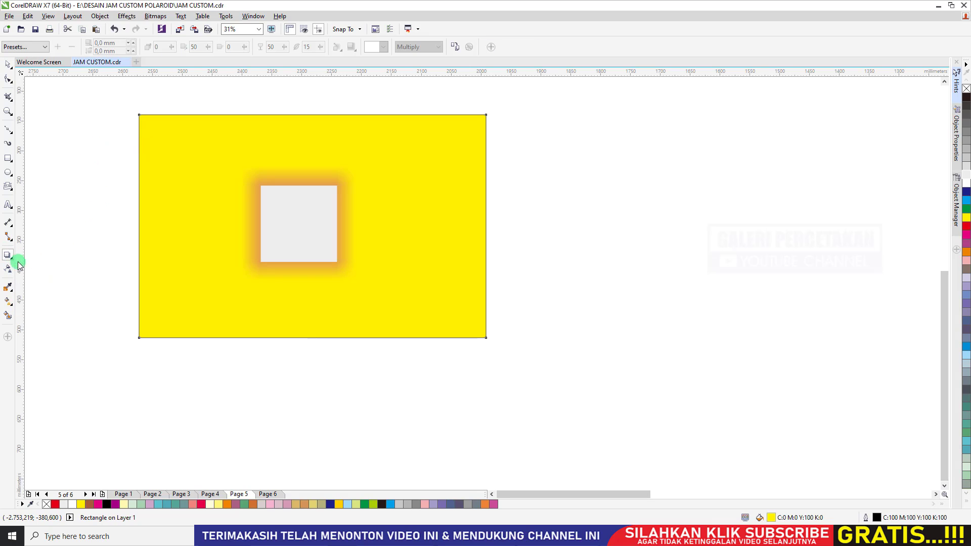
left_click(35, 266)
left_click_drag(486, 225, 511, 226)
Step: Draw a circle about 306 mm across beside the framed rectangle and give it an outside contour of about 50 mm
left_click(7, 172)
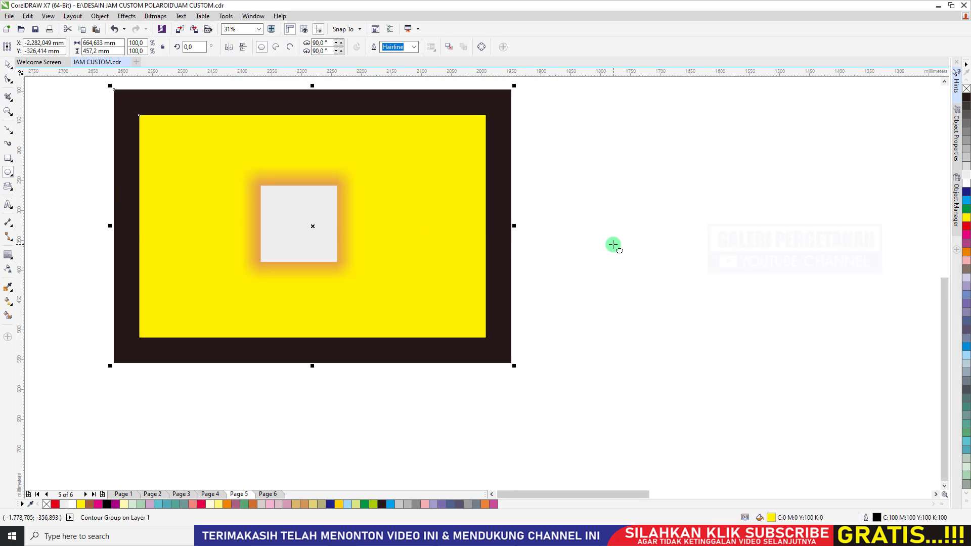
left_click_drag(603, 234, 698, 329)
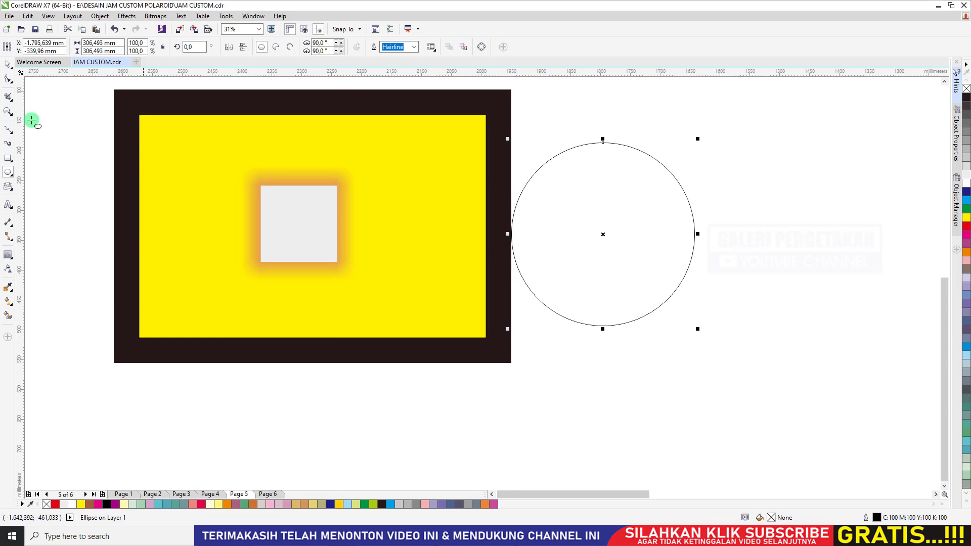
left_click(7, 255)
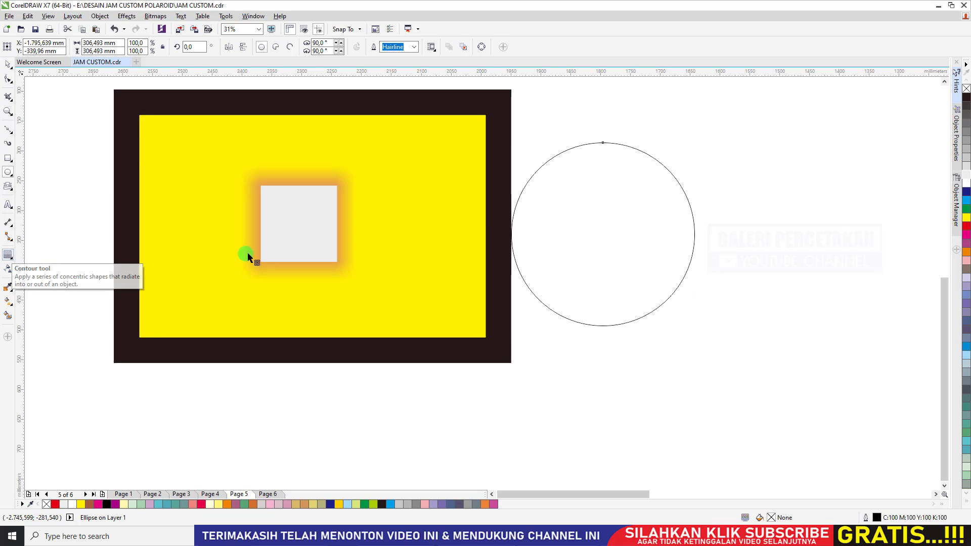
left_click_drag(603, 234, 481, 258)
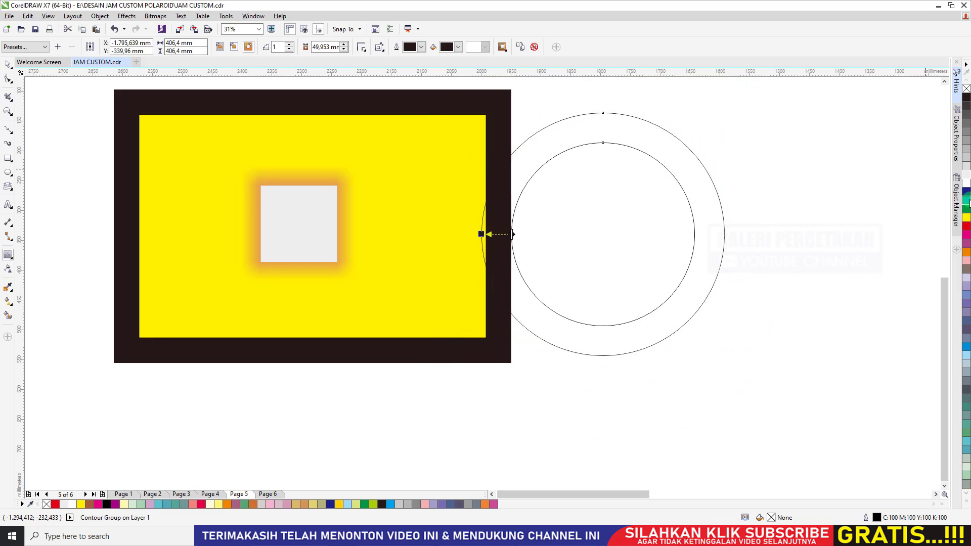
Step: Fill the circle with cyan and change its contour fill to yellow, then to teal green
left_click(966, 201)
left_click(458, 47)
left_click(459, 74)
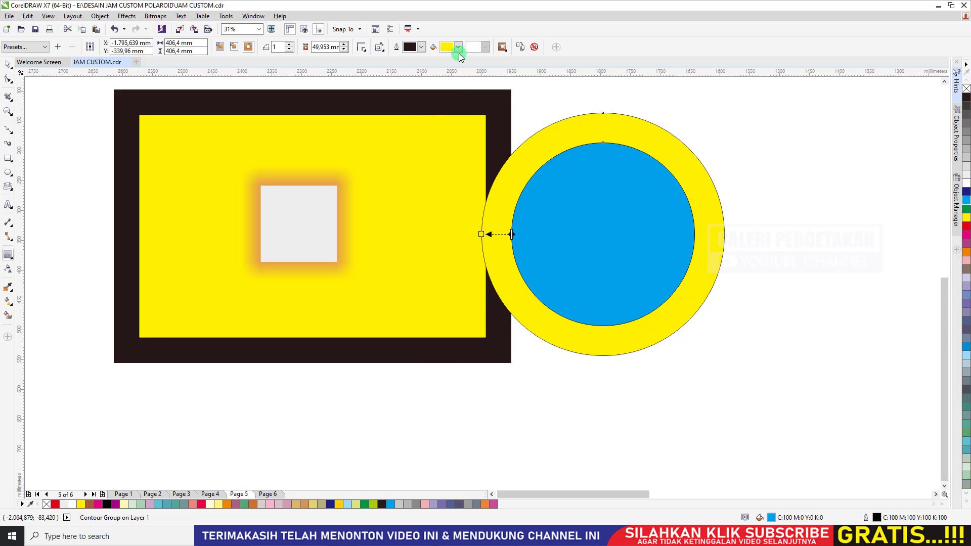
left_click(458, 47)
left_click(457, 87)
Step: Try reversing the circle's contour inward toward its center, undoing or dismissing each attempt
left_click_drag(602, 143, 603, 196)
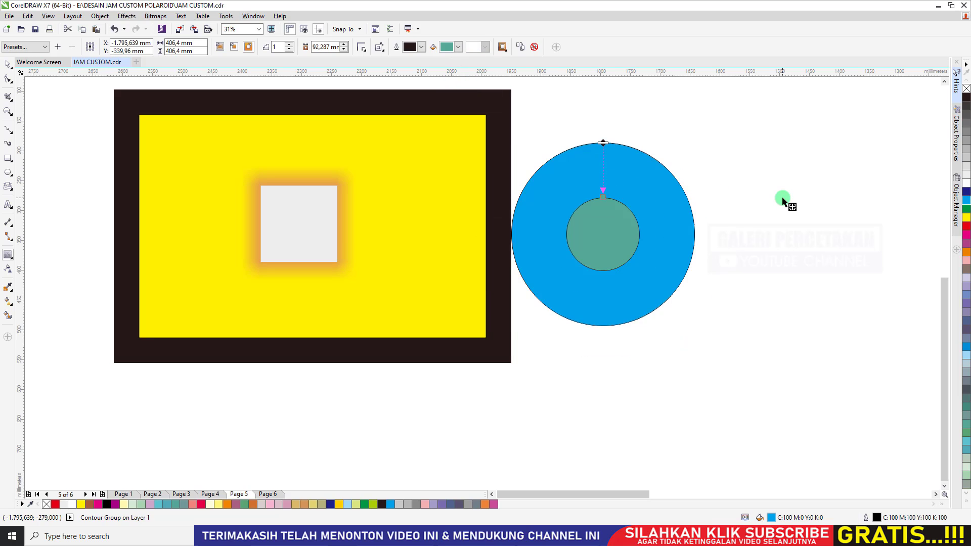
key("ctrl+z")
left_click_drag(623, 236, 514, 240)
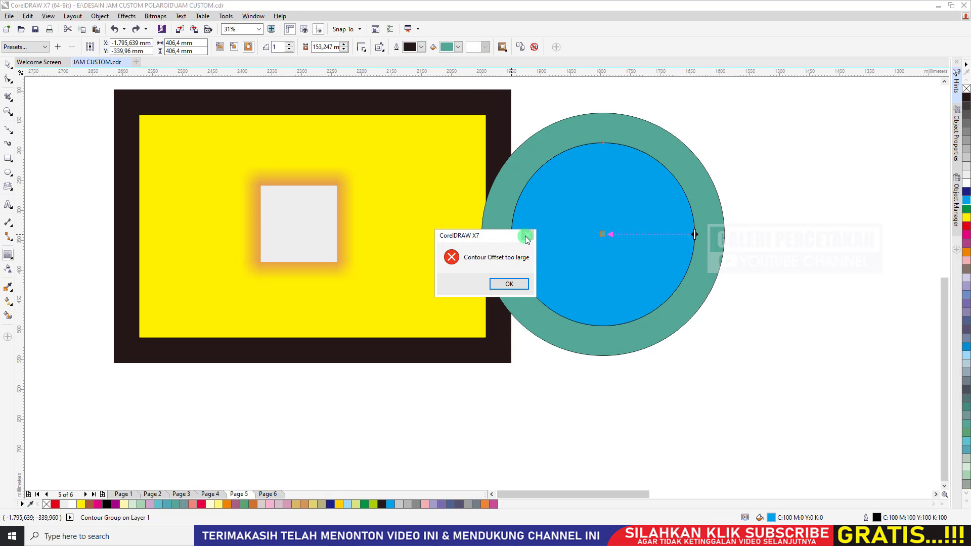
left_click(528, 235)
left_click_drag(622, 253, 558, 247)
left_click(518, 283)
Step: Move the contoured circle clear of the framed rectangle and activate the Blend tool
left_click(8, 64)
left_click_drag(573, 205, 652, 218)
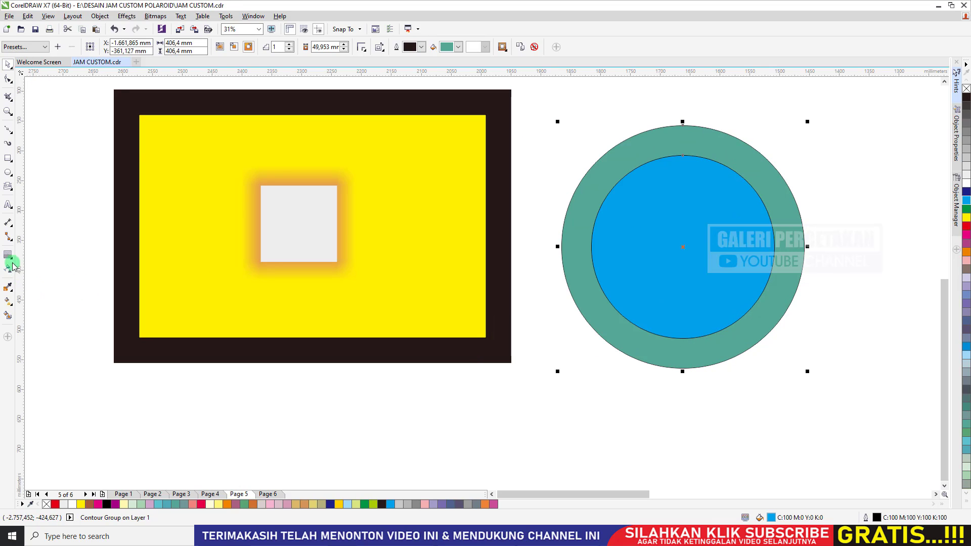
left_click_drag(12, 260, 51, 284)
scroll(53, 189, "down", 1)
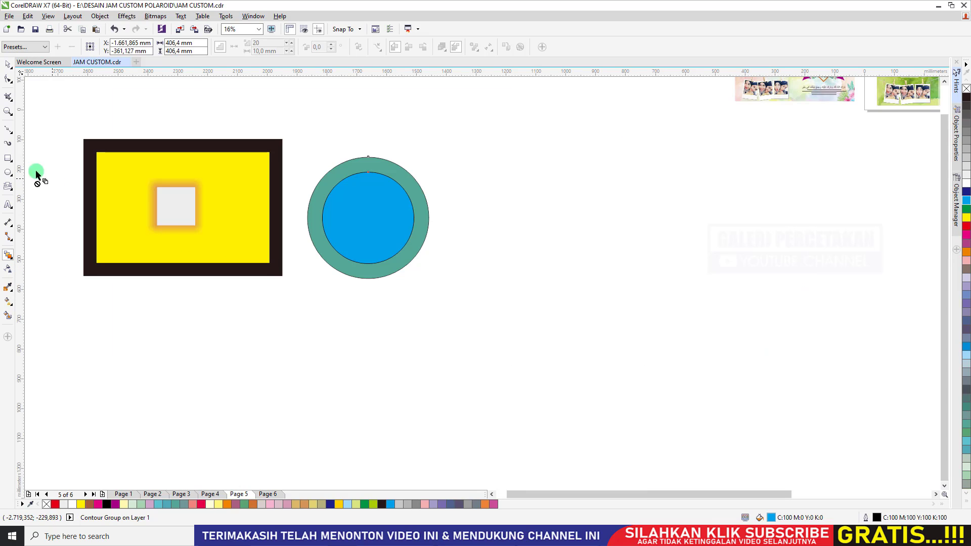
Step: Draw a red-filled circle about 454 mm across below the framed rectangle and place a copy well to its right
left_click(10, 172)
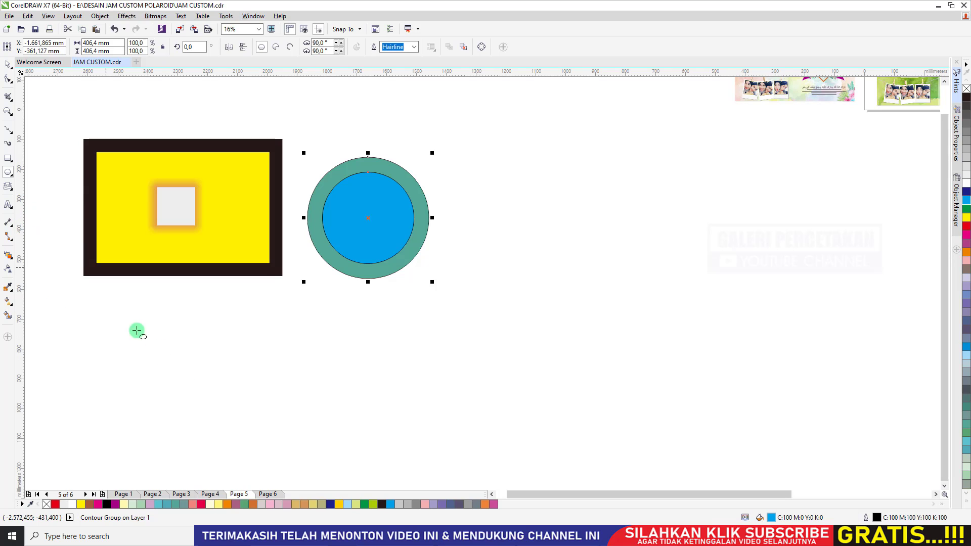
mouse_move(170, 377)
left_mouse_down()
mouse_move(234, 422)
mouse_move(237, 439)
left_mouse_up()
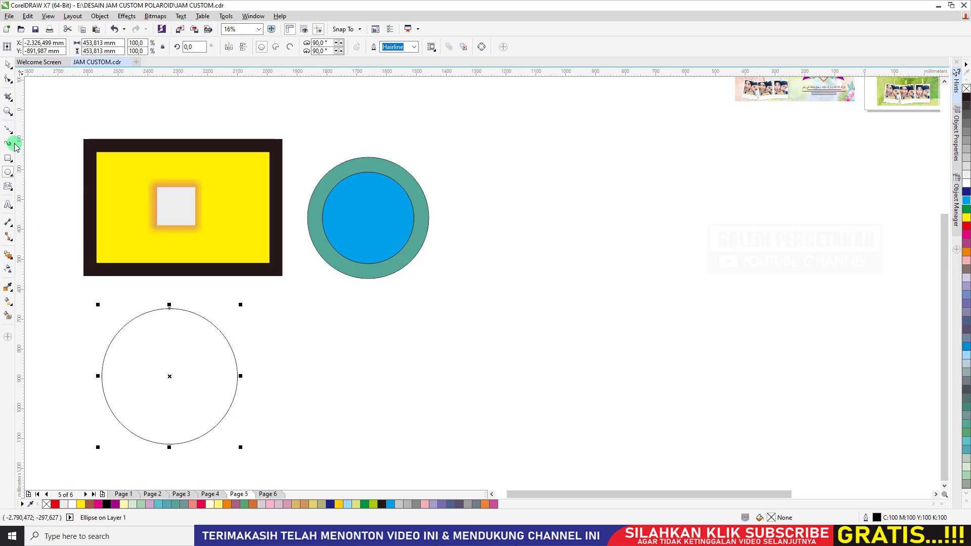
left_click(8, 64)
left_click_drag(169, 351, 631, 356)
left_click(966, 228)
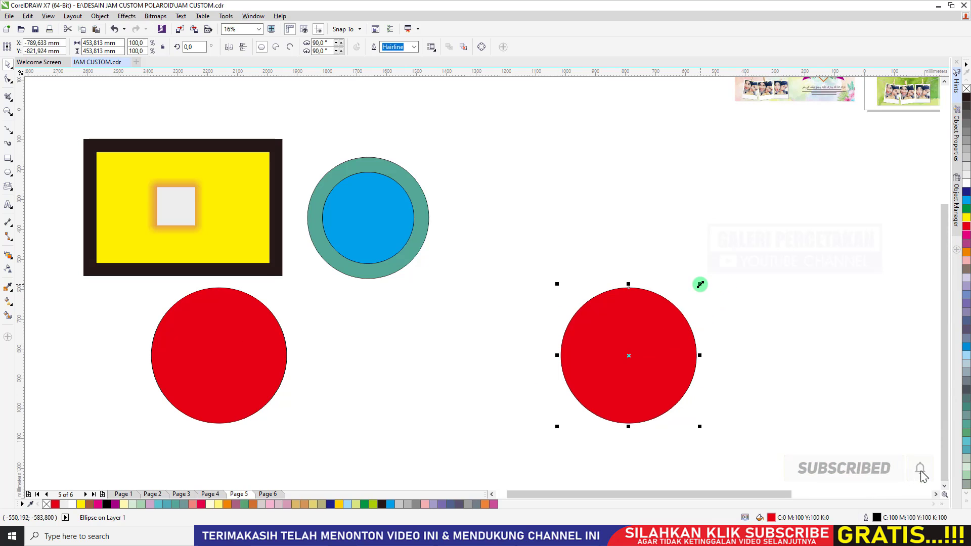
Step: Scale the copied circle down to 46% and fill it with yellow
left_click_drag(700, 284, 662, 320)
left_click_drag(966, 219, 633, 347)
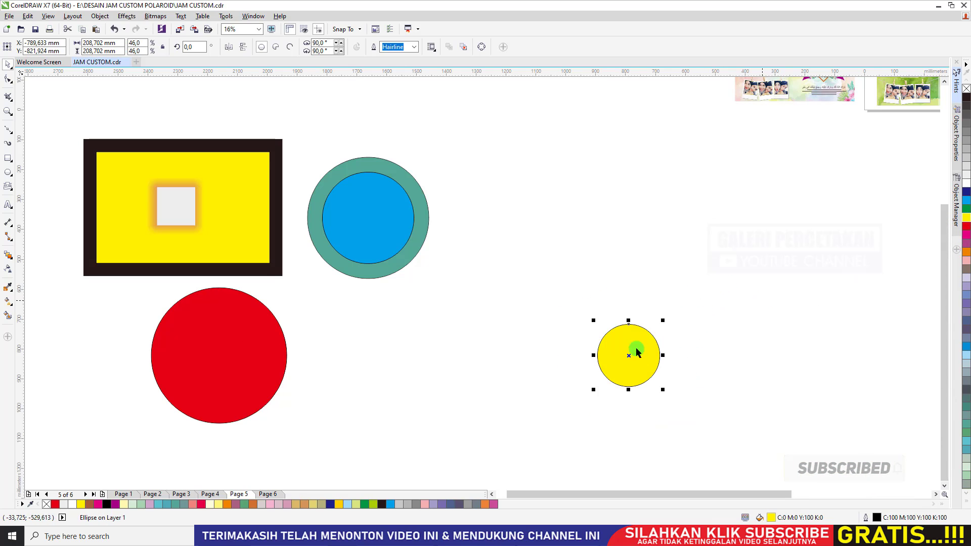
Step: Blend the red circle into the small yellow circle with 20 steps, nudge the blend, and undo both
left_click(7, 256)
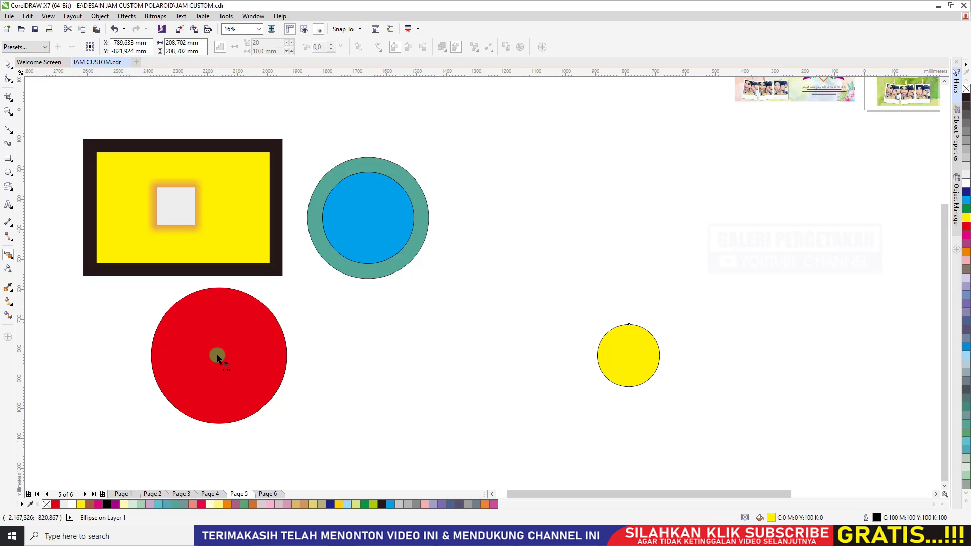
left_click_drag(217, 356, 624, 355)
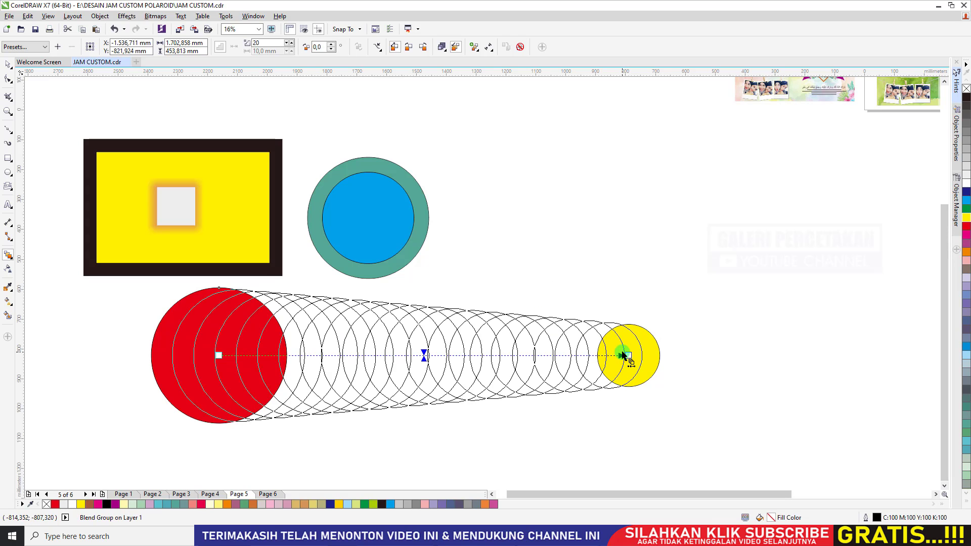
key("space")
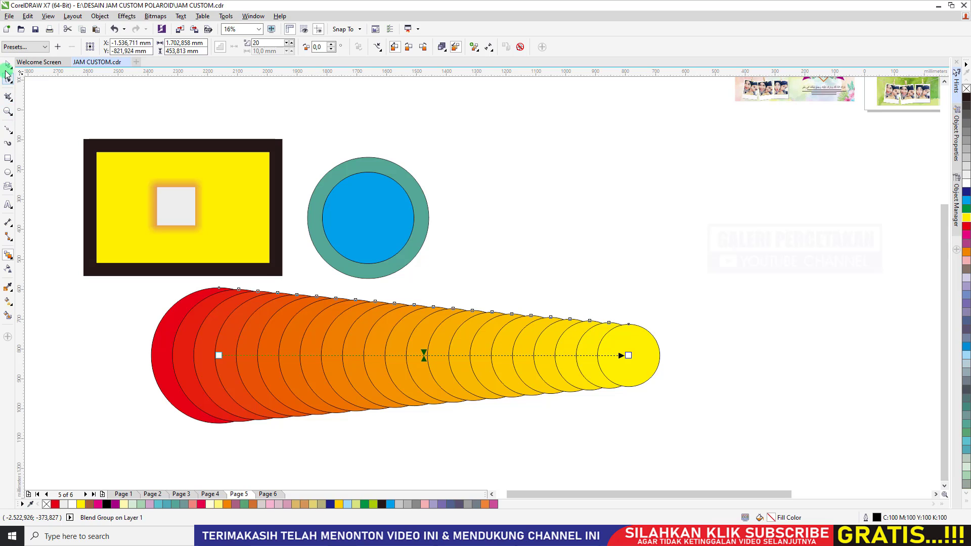
left_click_drag(405, 326, 409, 314)
key("ctrl+z")
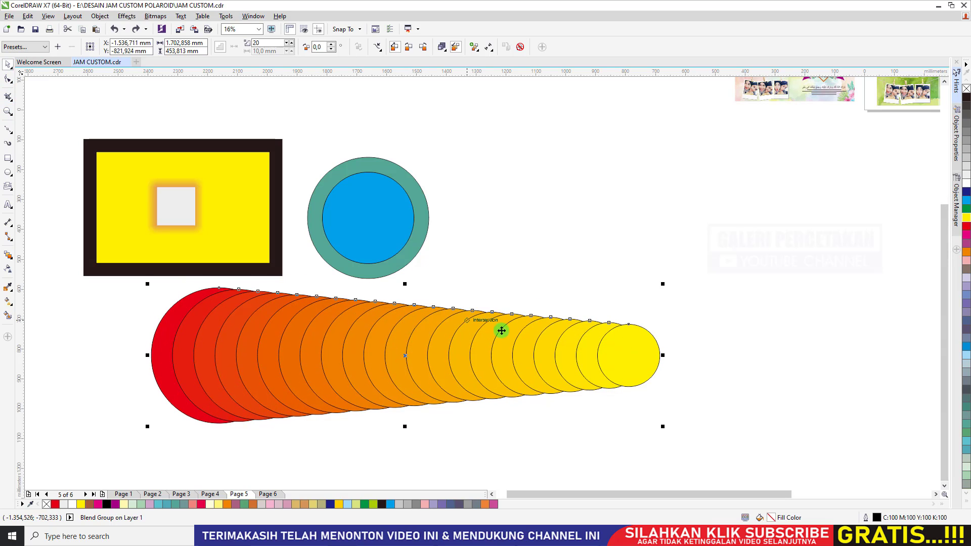
key("ctrl+z")
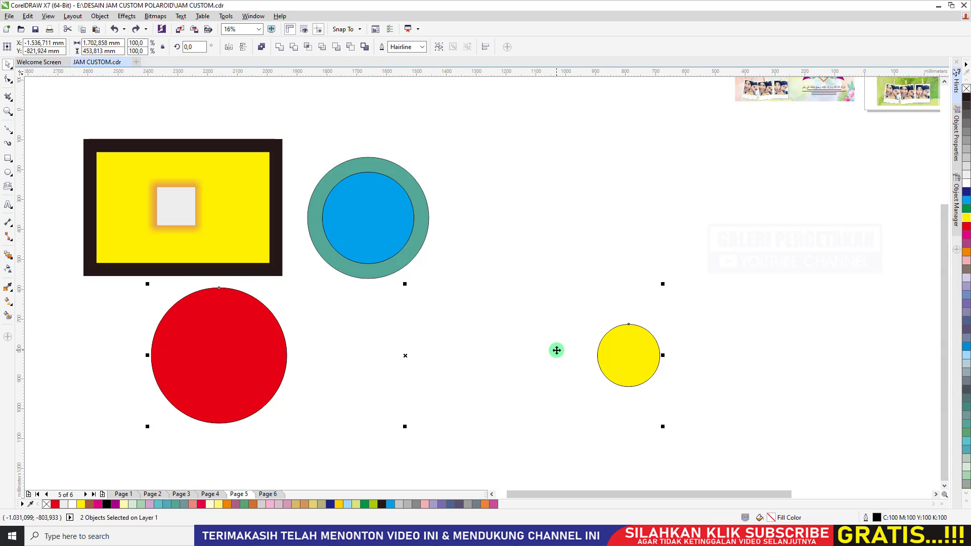
Step: Recreate the 20-step blend between the red and small yellow circles and undo it again
left_click_drag(214, 353, 630, 355)
left_click(7, 65)
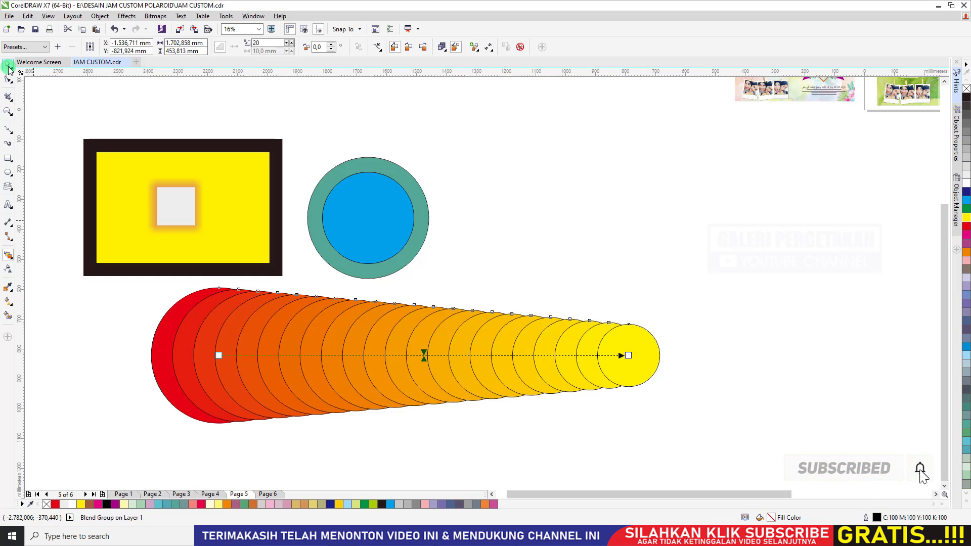
left_click(502, 354)
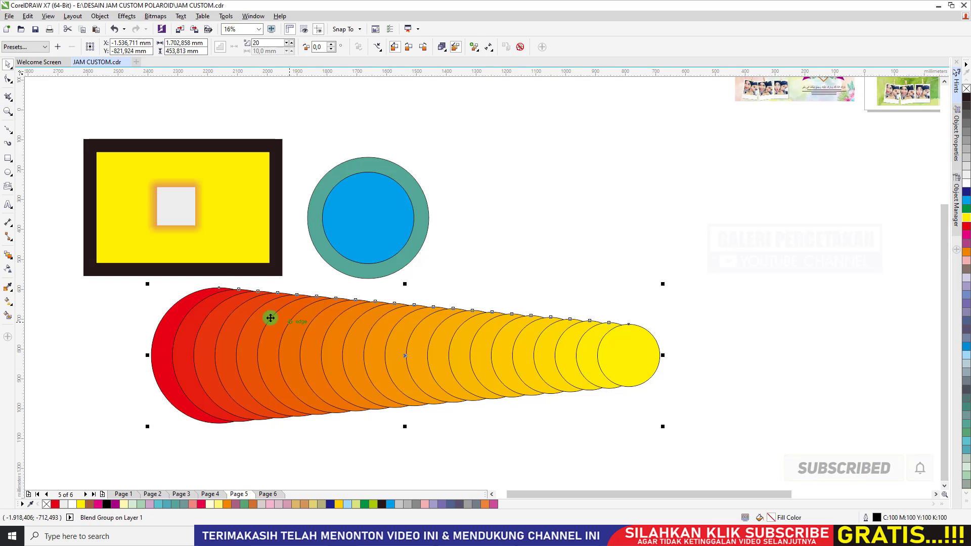
key("ctrl+z")
left_click(520, 281)
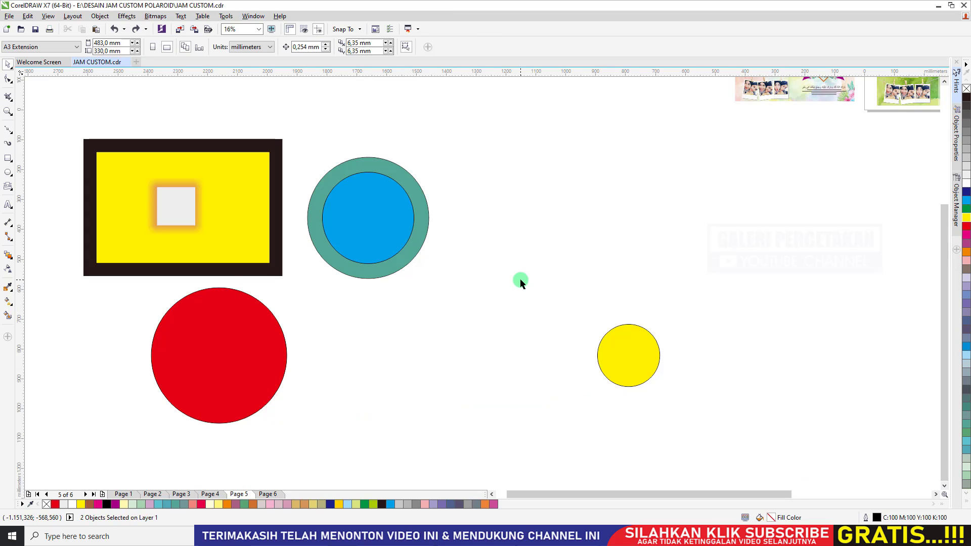
Step: Enlarge the yellow circle to about 1174 mm across and blend the red circle into it with 20 steps
left_click(636, 357)
left_click_drag(663, 322, 828, 174)
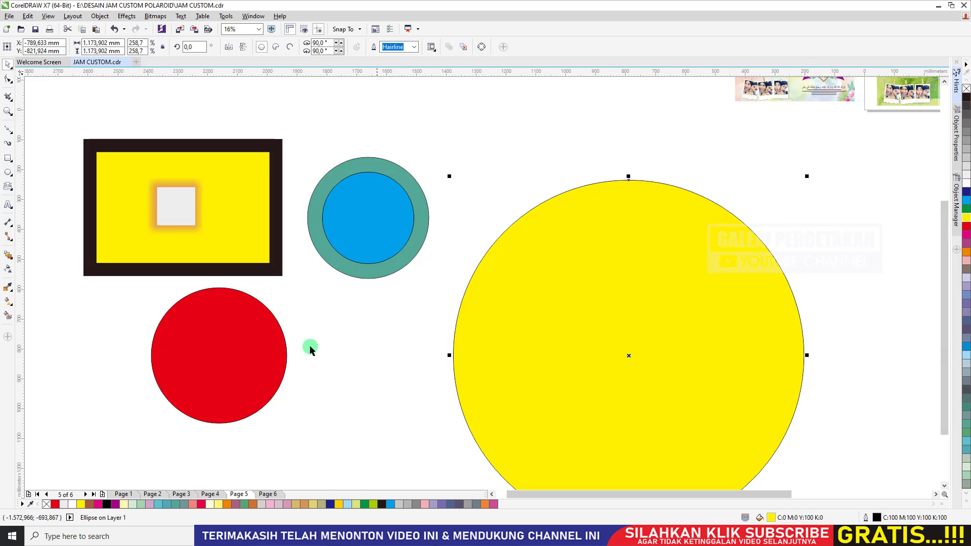
left_click(7, 255)
left_click_drag(218, 354, 646, 361)
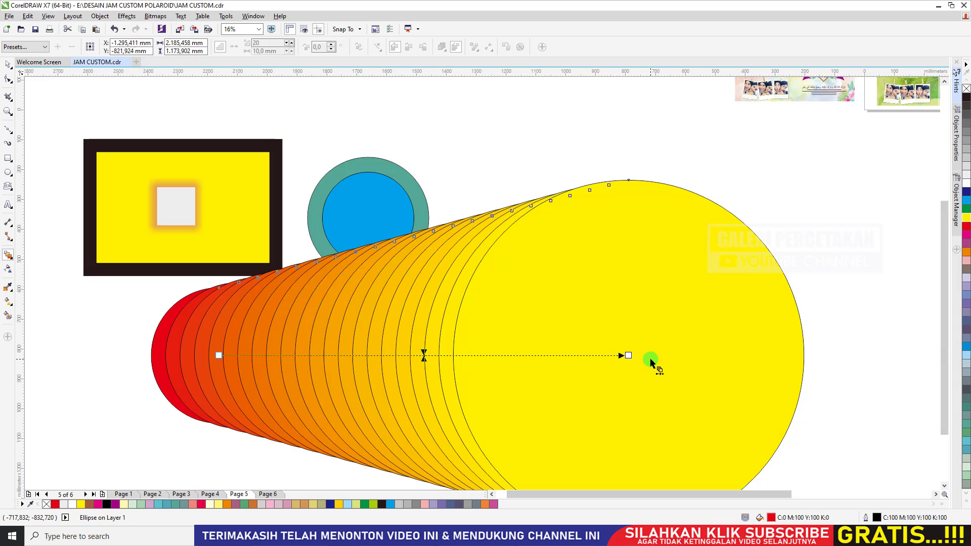
Step: Undo the last blend between the red and large yellow circles
left_click(8, 65)
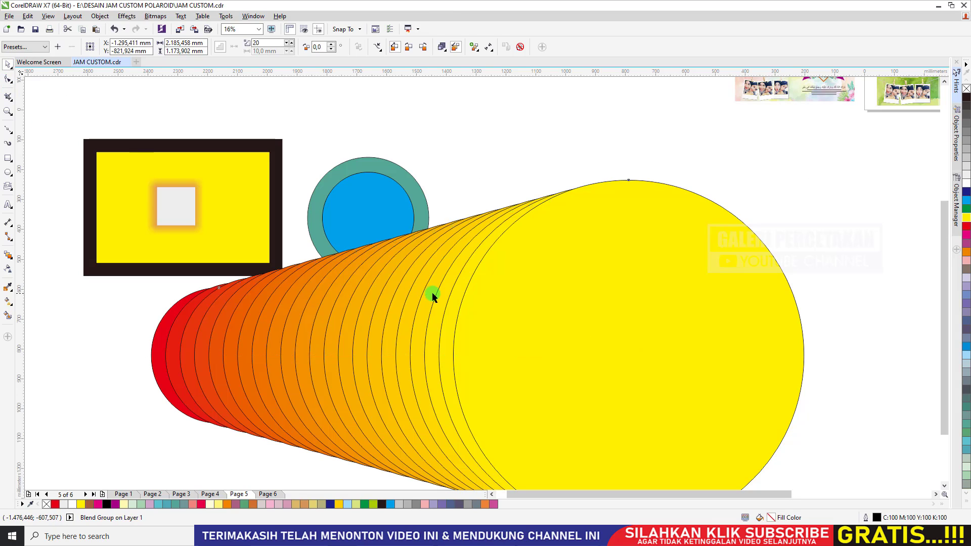
key("ctrl+z")
Step: Try a Push and Pull distortion on the red and yellow circles and undo it
left_click_drag(7, 255, 41, 286)
left_click_drag(221, 339, 273, 310)
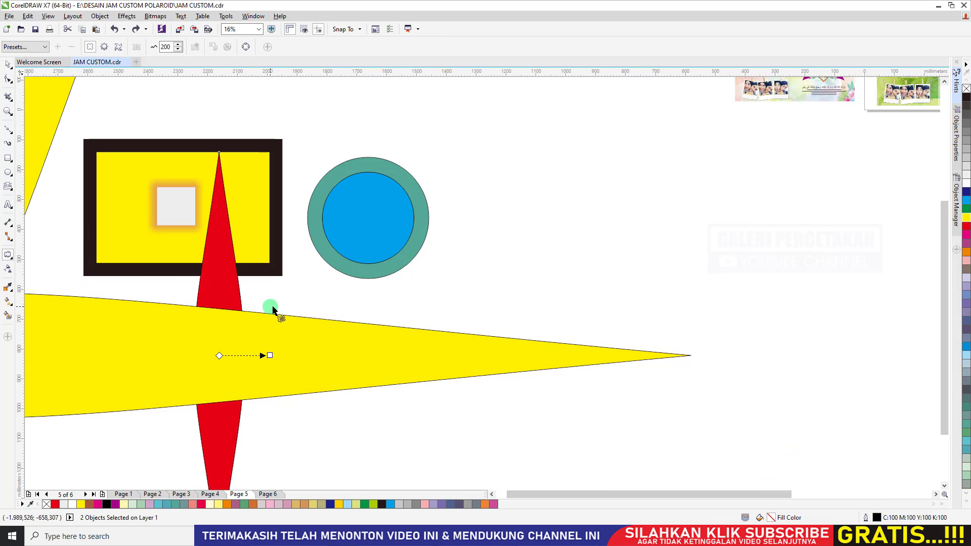
scroll(275, 308, "down", 4)
key("ctrl+z")
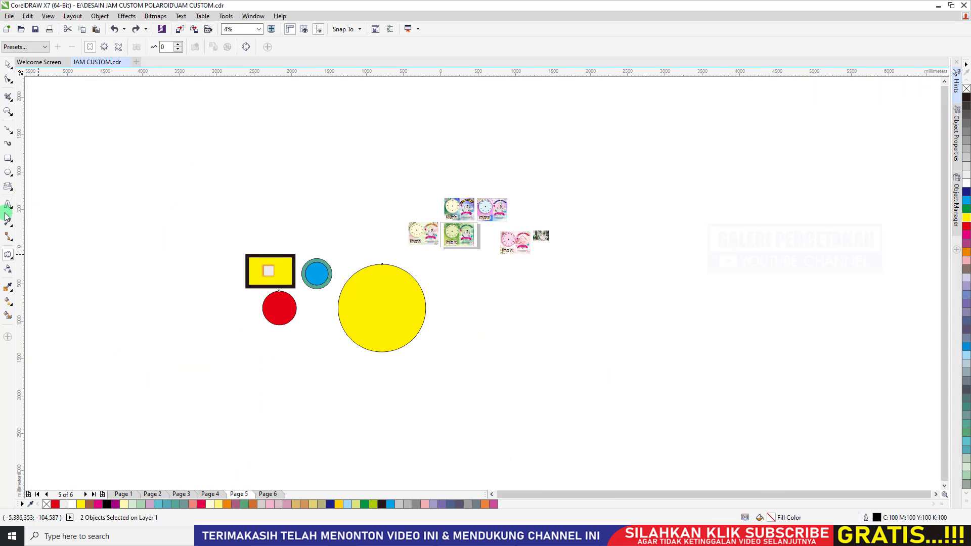
Step: Draw an unfilled square about 1720 mm wide in the empty area beside the framed yellow rectangle
left_click(9, 173)
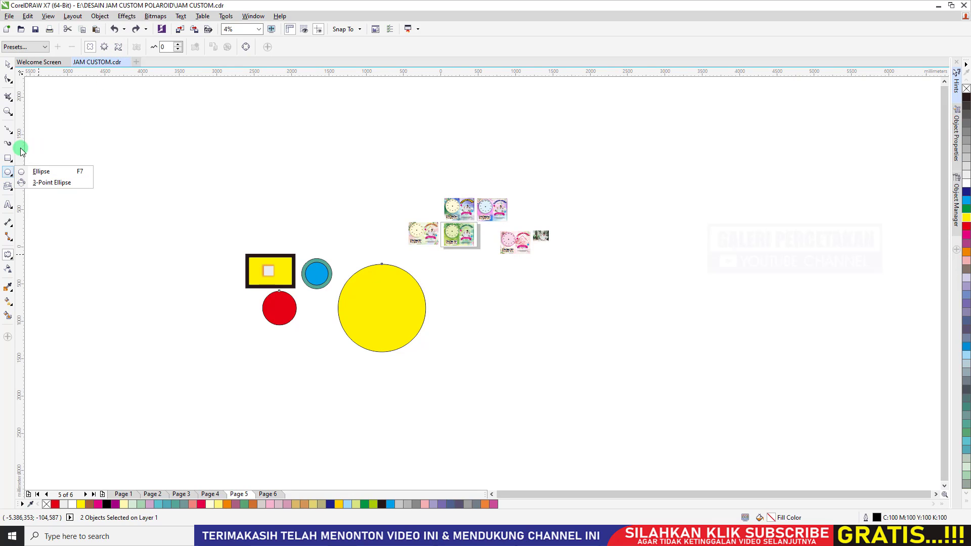
left_click(9, 159)
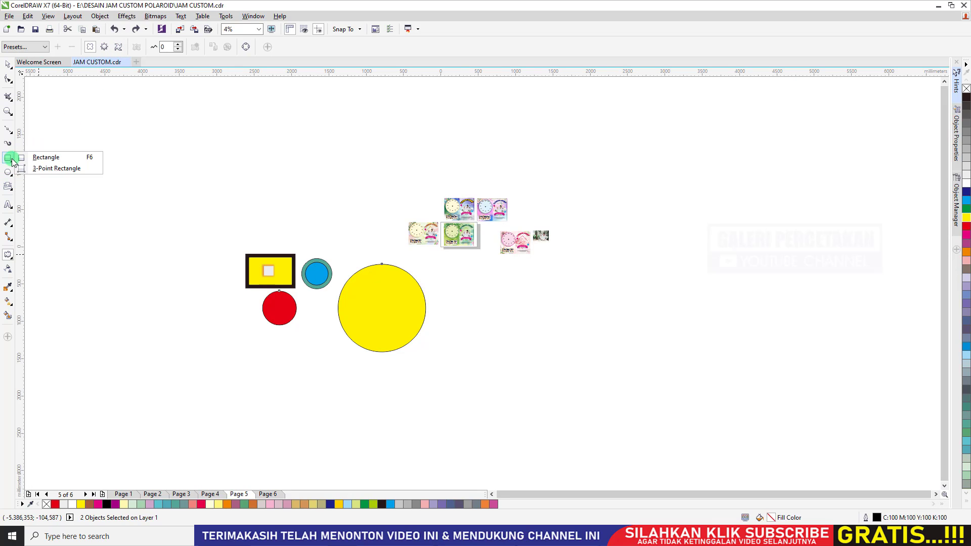
left_click(26, 159)
left_click_drag(80, 217, 209, 346)
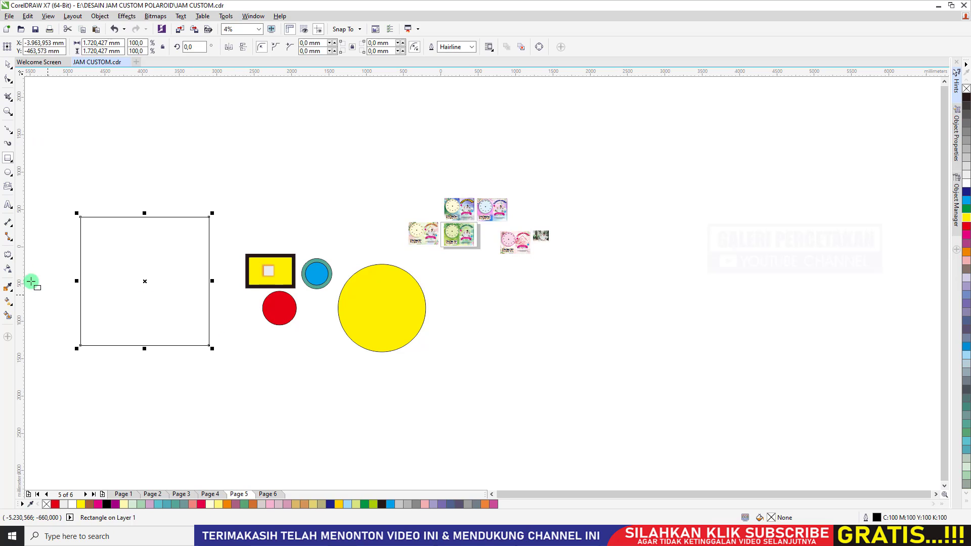
Step: Try the Zipper and Twister distortions on the square, undoing each, and delete the square
left_click(8, 254)
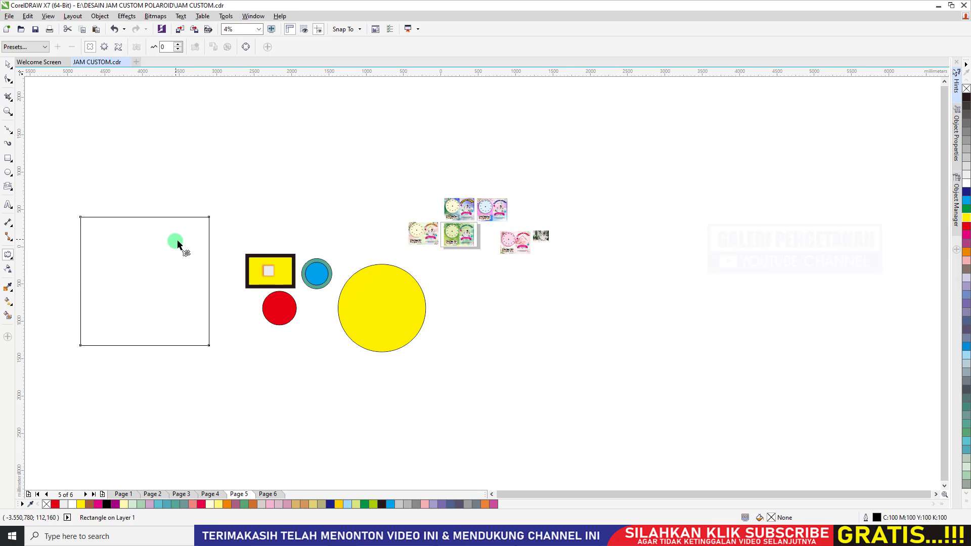
left_click(104, 47)
left_click_drag(135, 274, 26, 213)
key("ctrl+z")
left_click(119, 47)
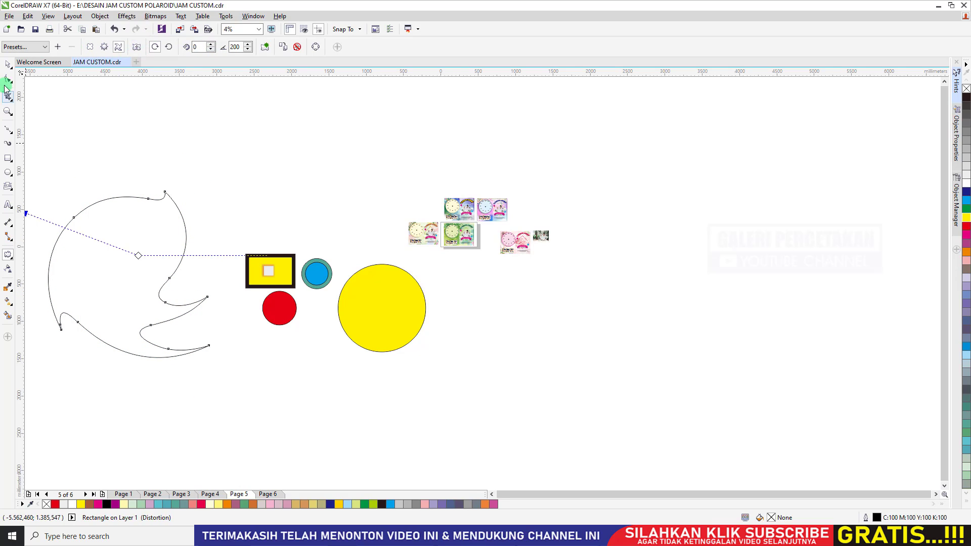
key("ctrl+z")
key("space")
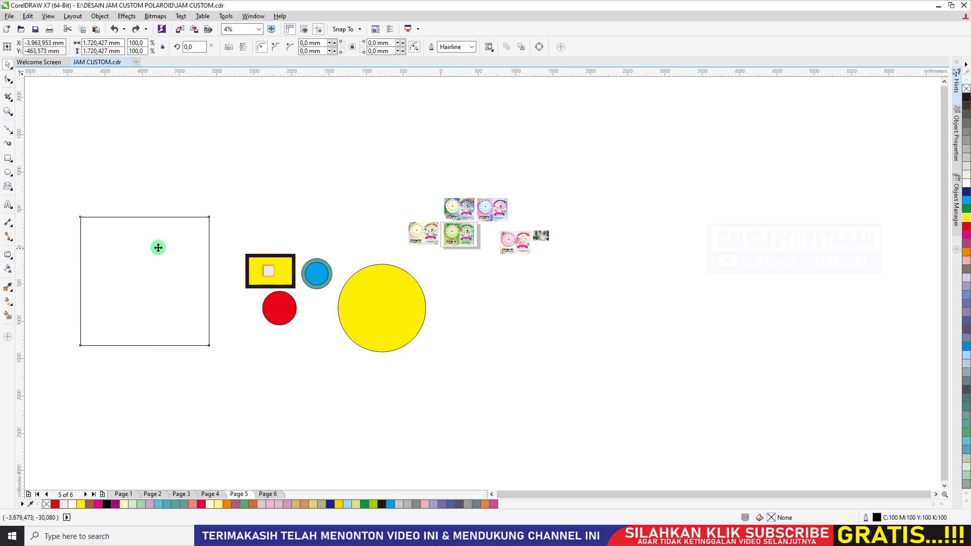
key("Delete")
Step: Reshape the large yellow circle into a rounded four-pointed diamond with the Envelope tool by pulling its four midpoint nodes outward
left_click(9, 256)
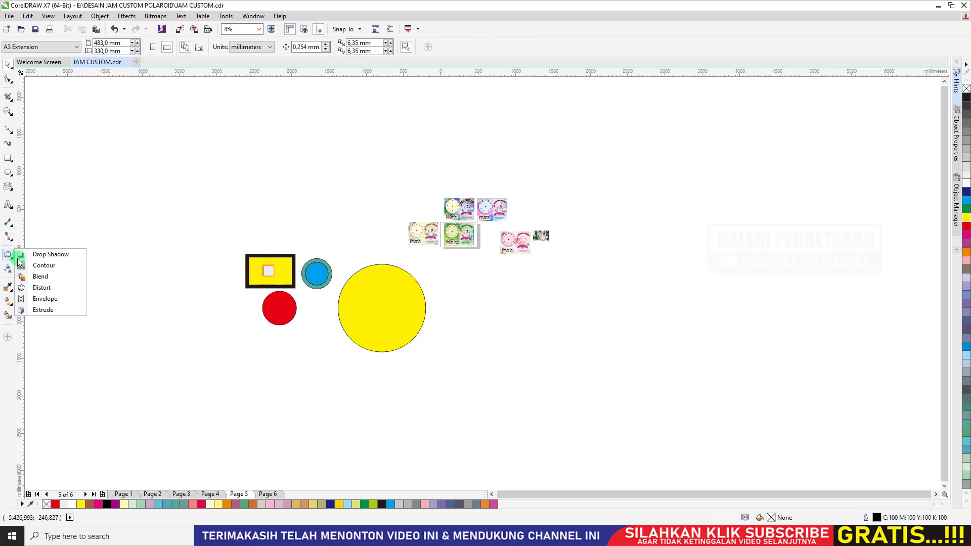
left_click(49, 299)
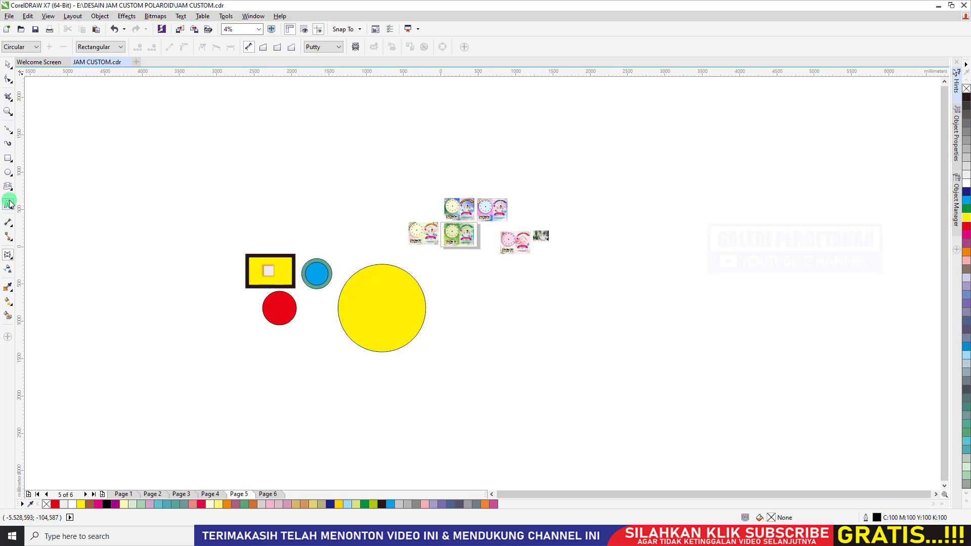
left_click(369, 286)
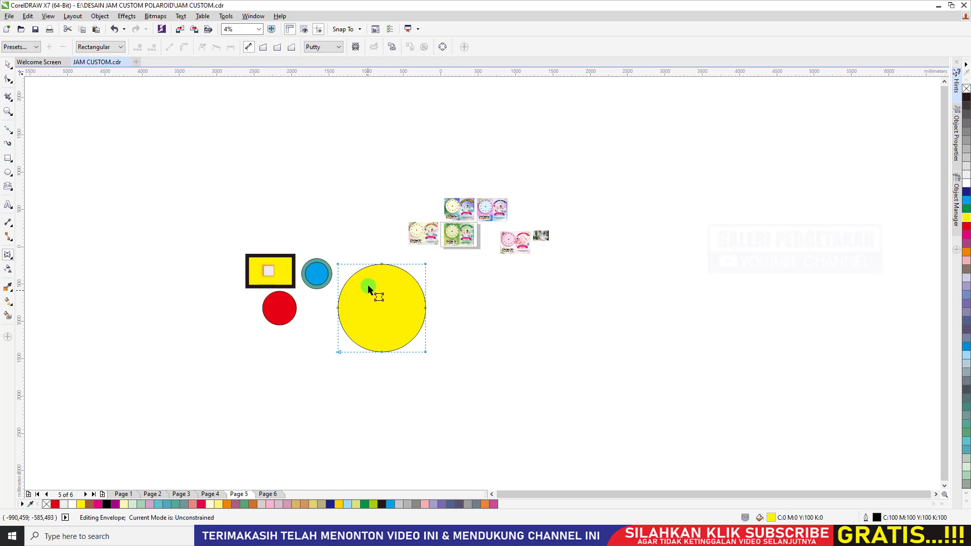
left_click_drag(380, 263, 381, 242)
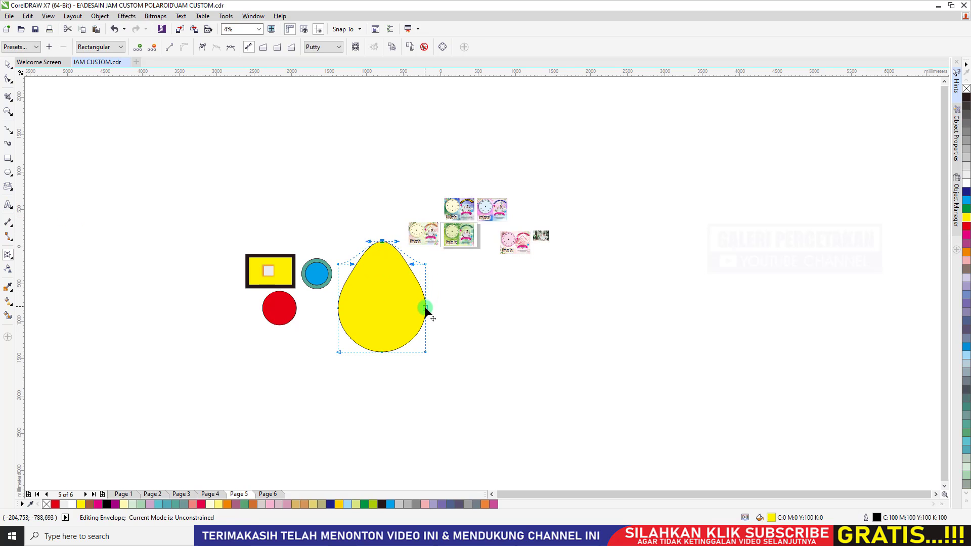
left_click_drag(425, 308, 465, 313)
left_click_drag(381, 352, 381, 372)
left_click_drag(338, 308, 316, 312)
left_click(8, 64)
left_click(34, 93)
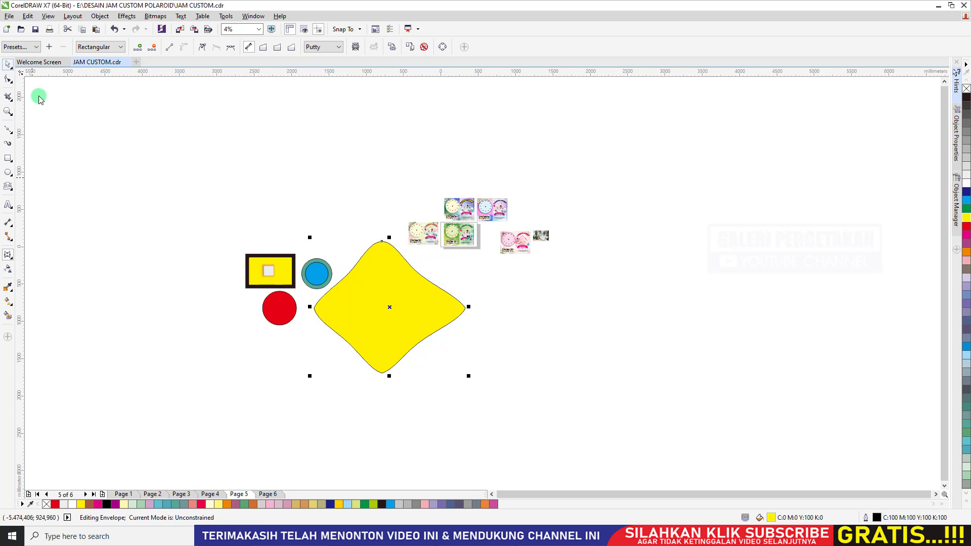
Step: Add the artistic text CONTOH in Arial below the shapes and enlarge it to about 557 mm wide
left_click(202, 386)
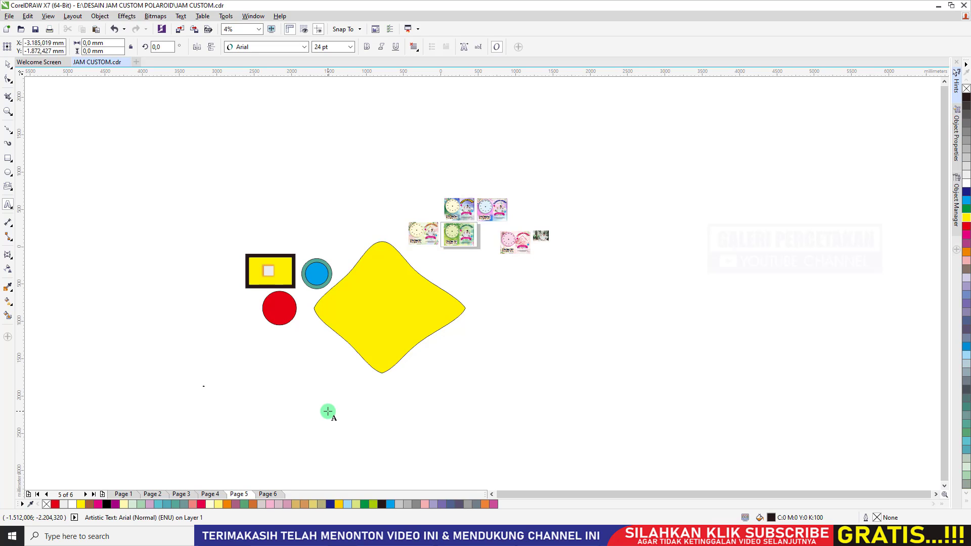
key("ctrl+space")
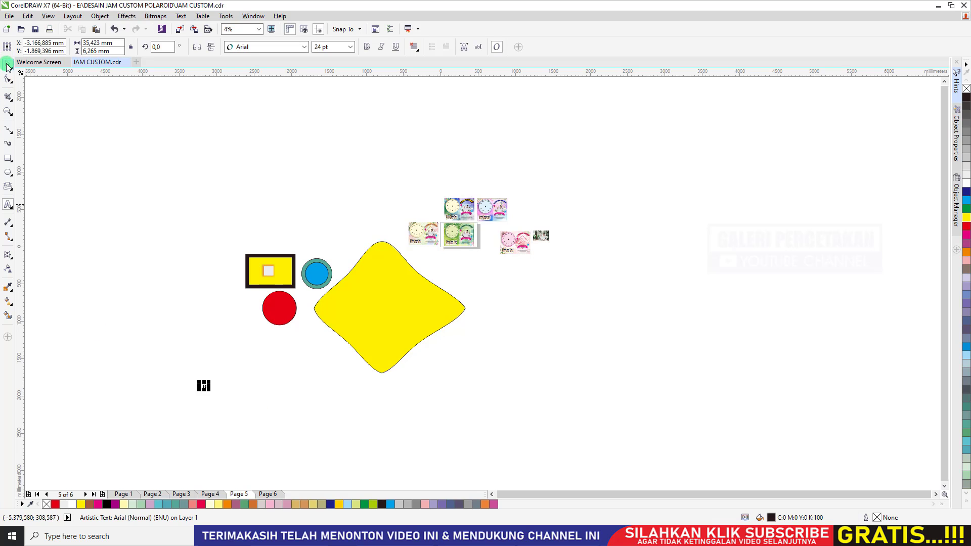
scroll(201, 392, "up", 4)
left_click(232, 292)
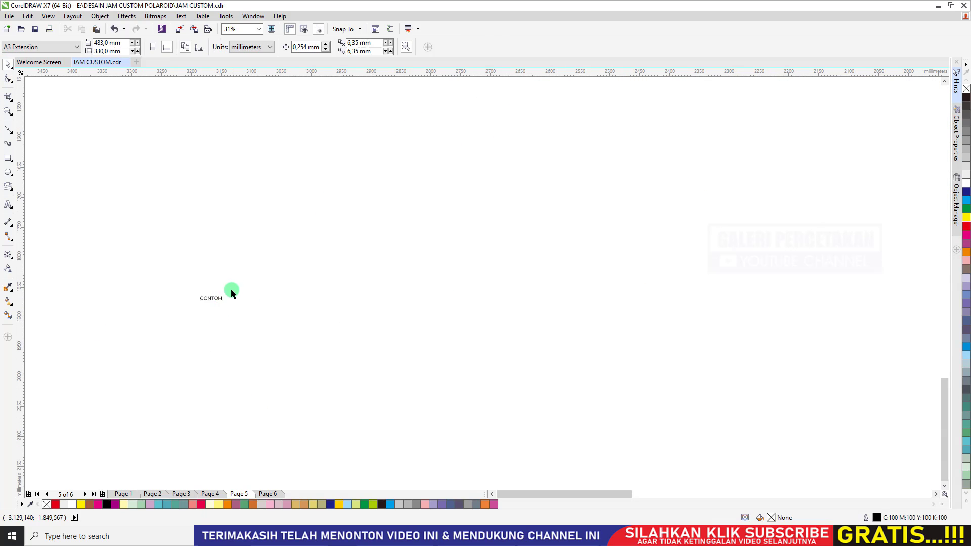
left_click(214, 300)
left_click_drag(228, 288, 535, 161)
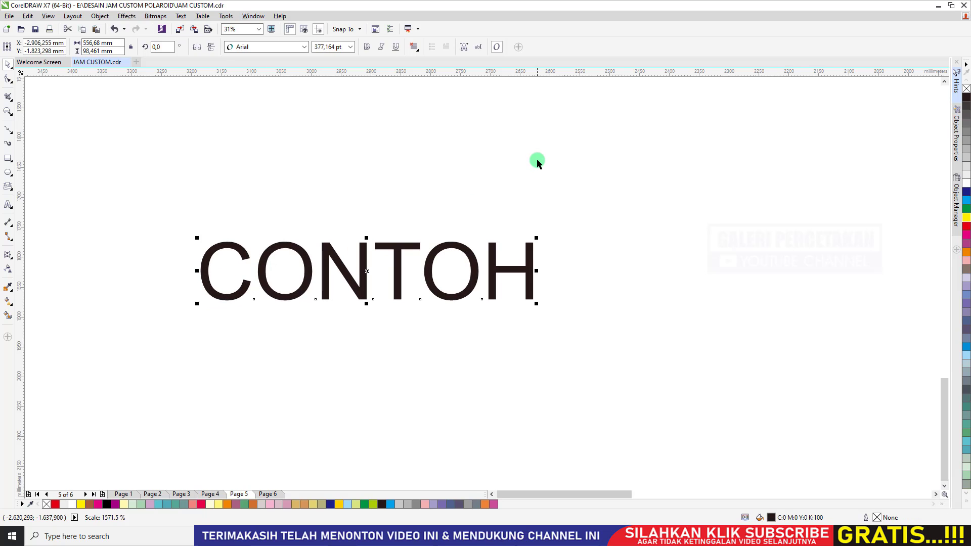
Step: Apply an envelope to the CONTOH text and bend its upper and lower edges into an upward arch
left_click(7, 256)
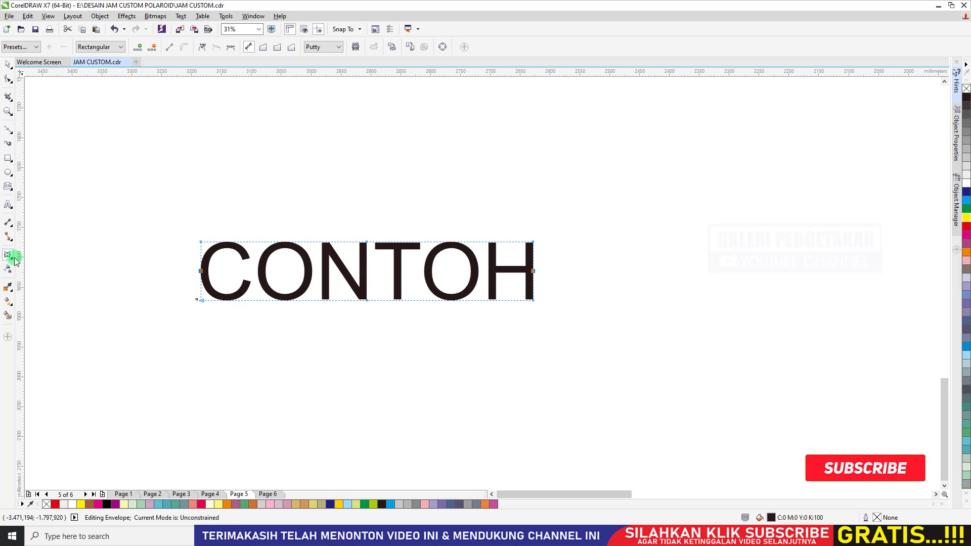
left_click_drag(342, 209, 403, 374)
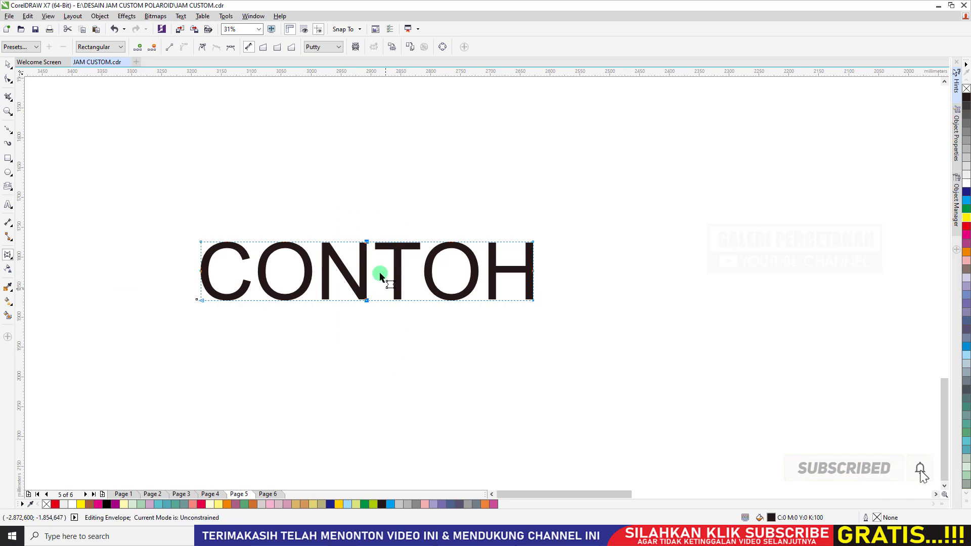
left_click_drag(365, 243, 364, 203)
left_click(364, 302)
left_click_drag(365, 311, 373, 270)
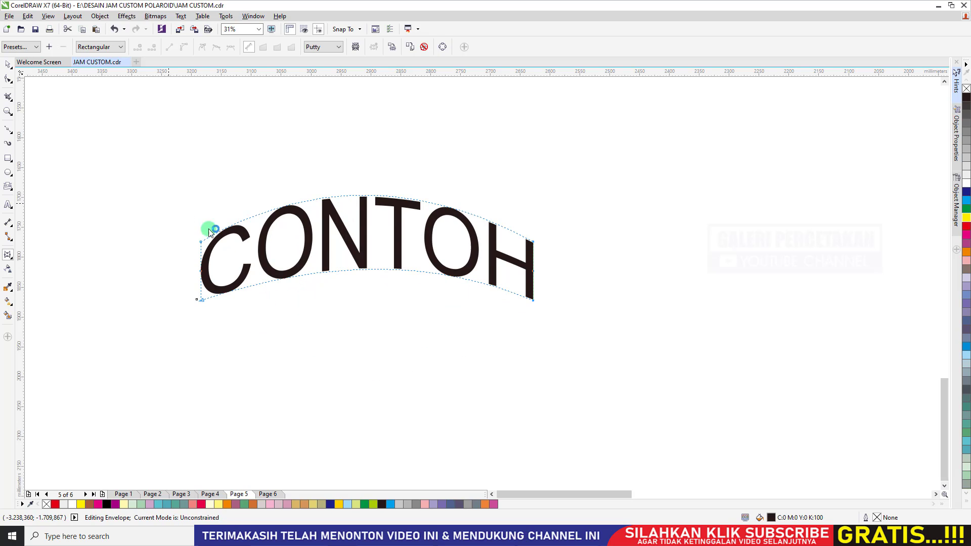
left_click_drag(178, 259, 550, 274)
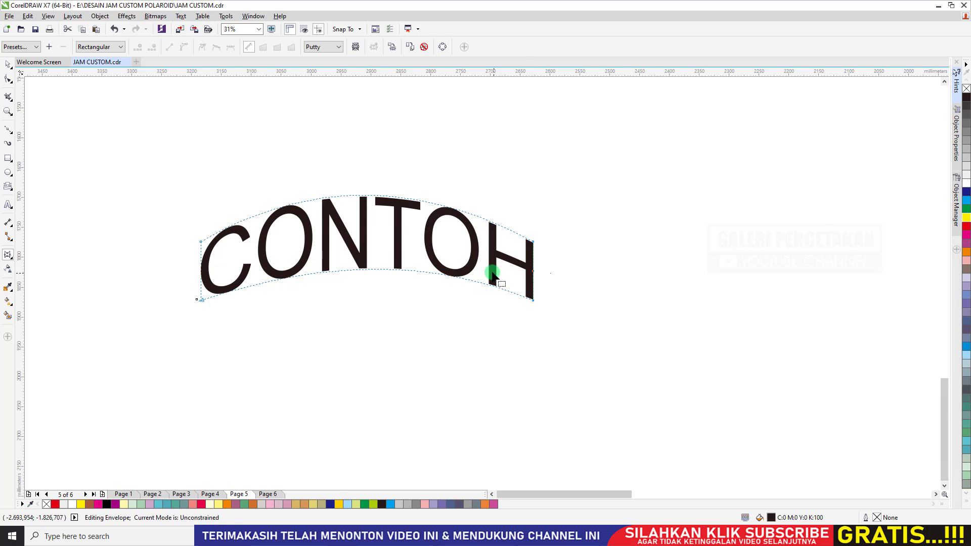
Step: Bulge the lower edge of the text envelope downward and bend its upper edge into an S-curve
left_click(201, 241)
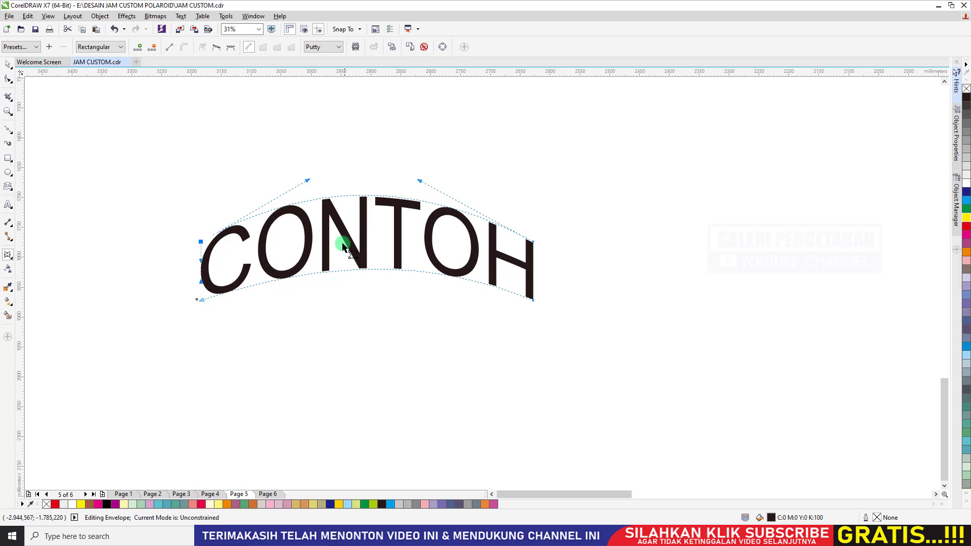
left_click(199, 299)
left_click_drag(328, 260, 433, 358)
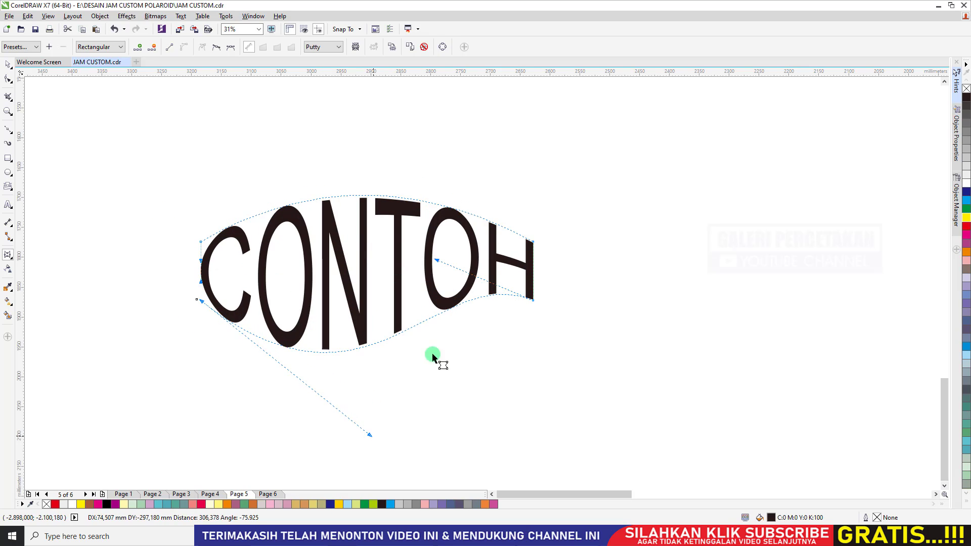
left_click(428, 205)
left_click_drag(421, 181, 401, 369)
left_click_drag(307, 181, 278, 102)
left_click(230, 343)
Step: Curve the envelope's lower edge and raise its end corner to follow the wave, and delete the CONTOH text
left_click(213, 300)
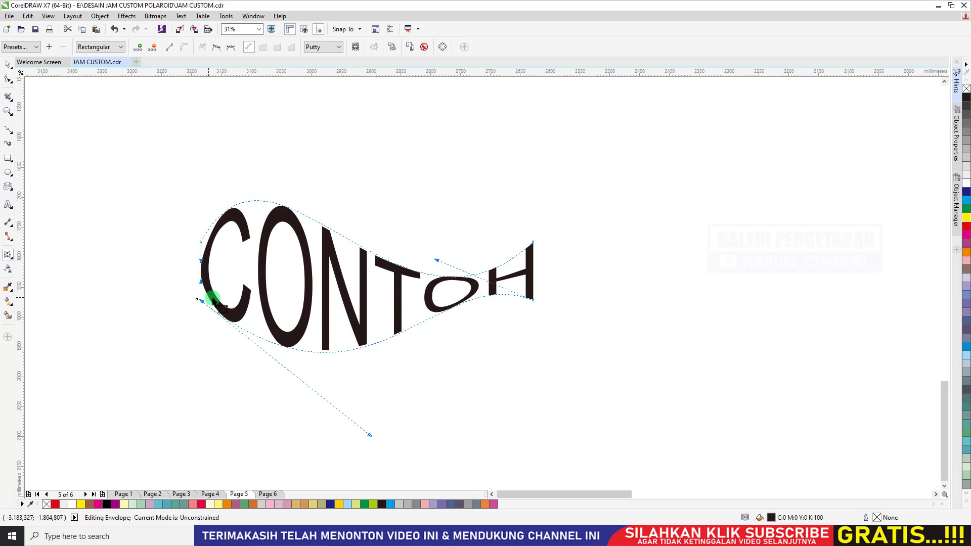
left_click_drag(370, 435, 446, 363)
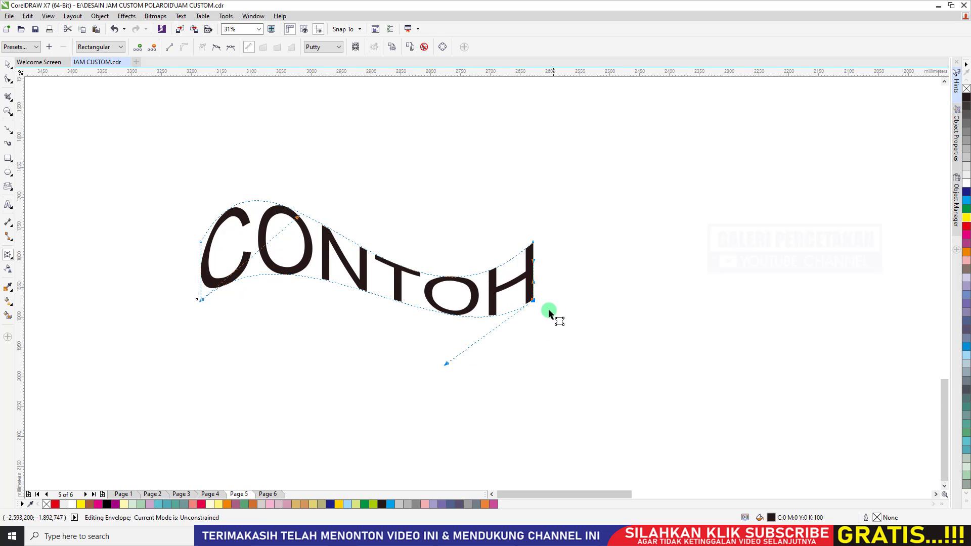
left_click_drag(535, 299, 534, 282)
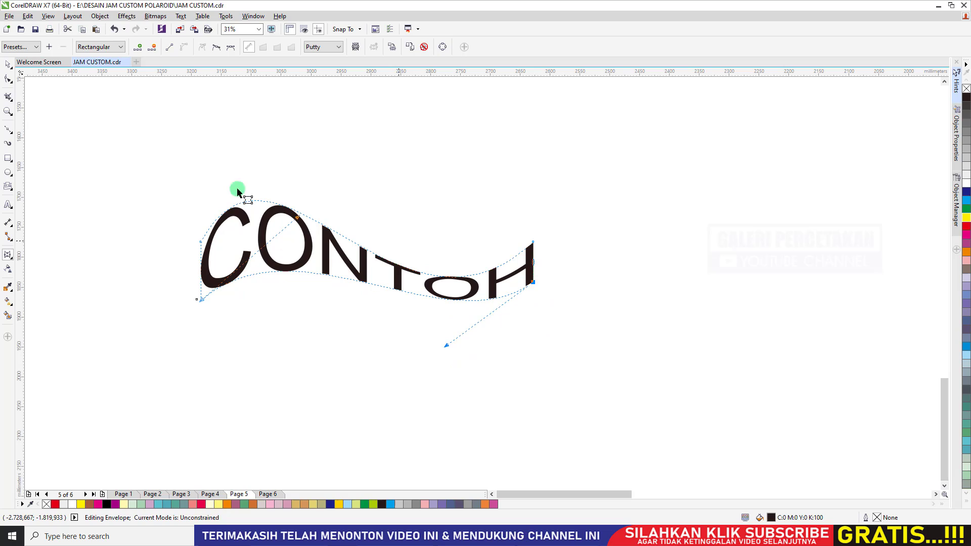
left_click(9, 69)
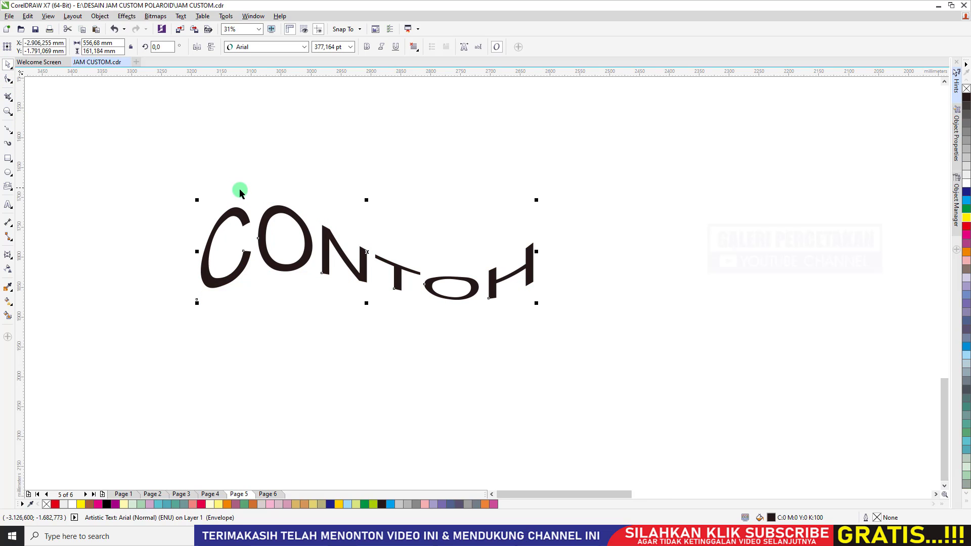
key("Delete")
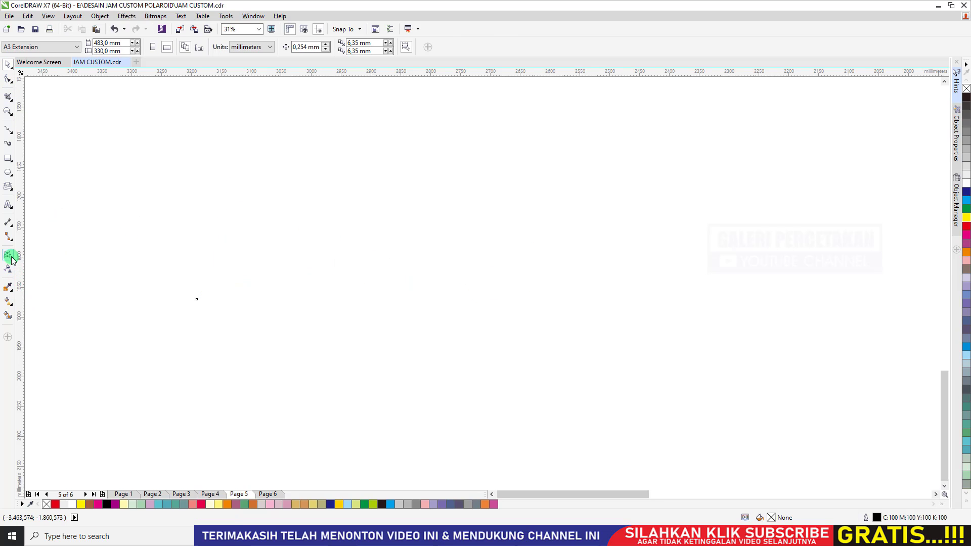
Step: Add the 24 pt Arial artistic text 3D in the empty area below the red circle for the Extrude effect
left_click(12, 260)
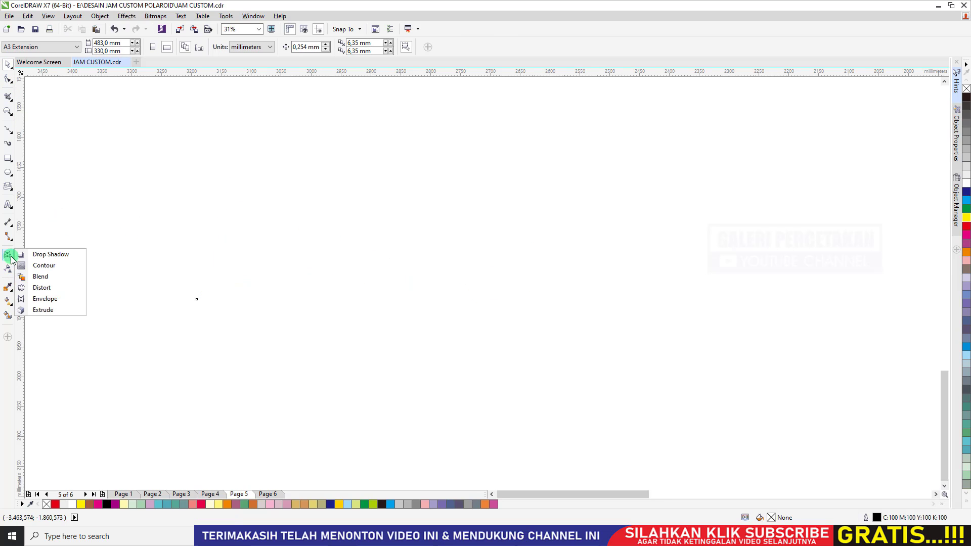
left_click(43, 310)
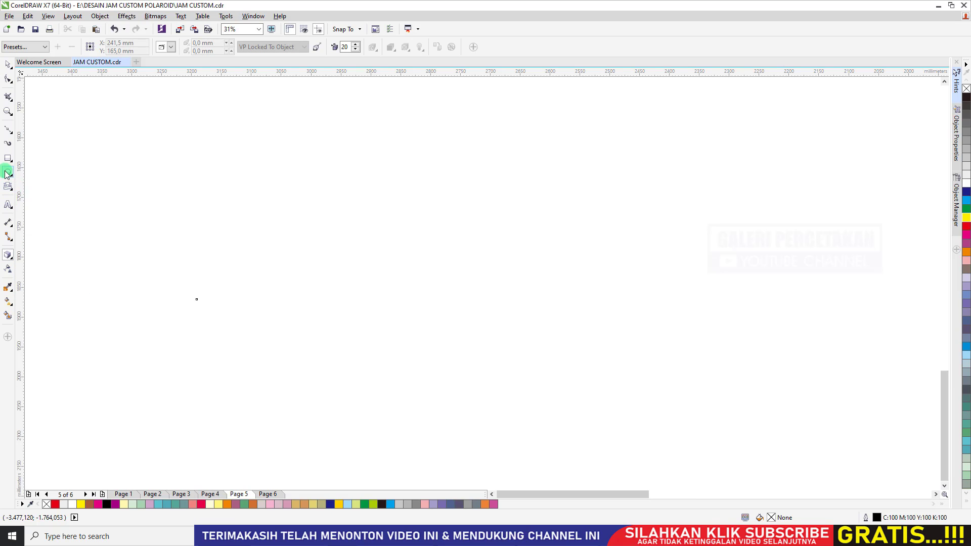
scroll(328, 304, "down", 5)
scroll(369, 245, "up", 3)
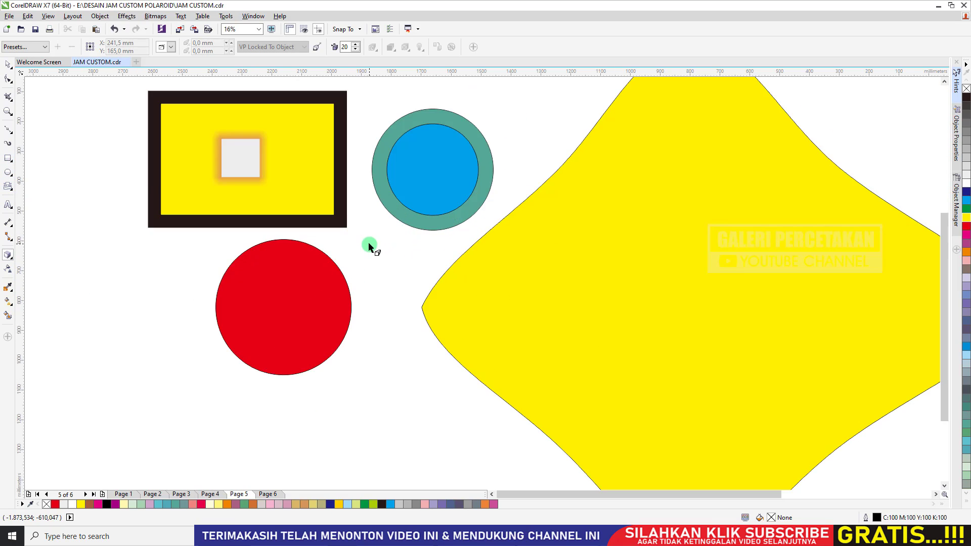
scroll(296, 258, "down", 2)
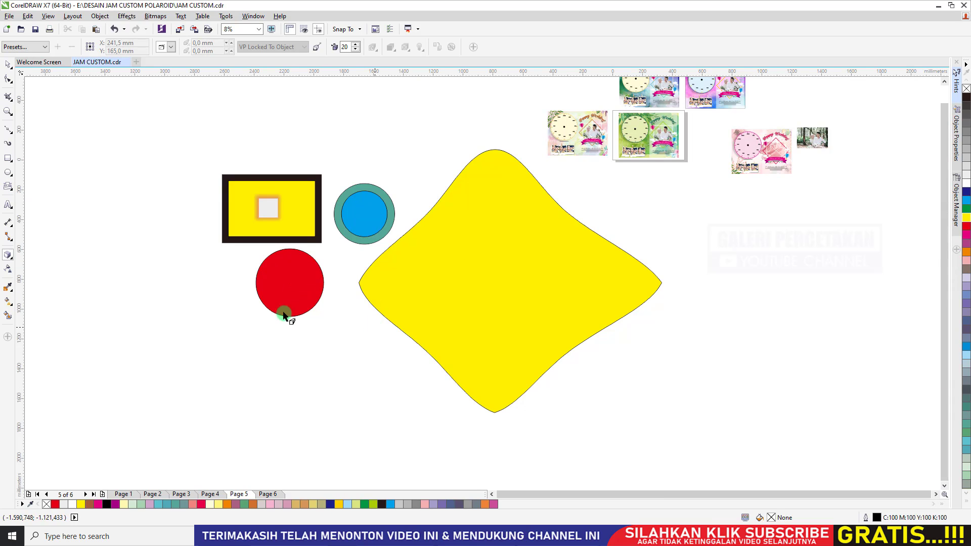
left_click(9, 206)
left_click(167, 386)
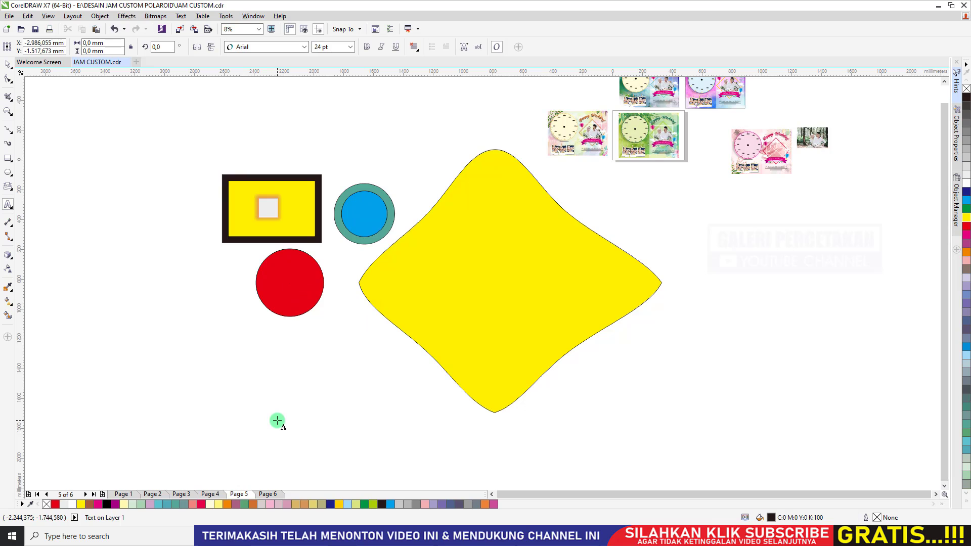
type("3D")
left_click(7, 64)
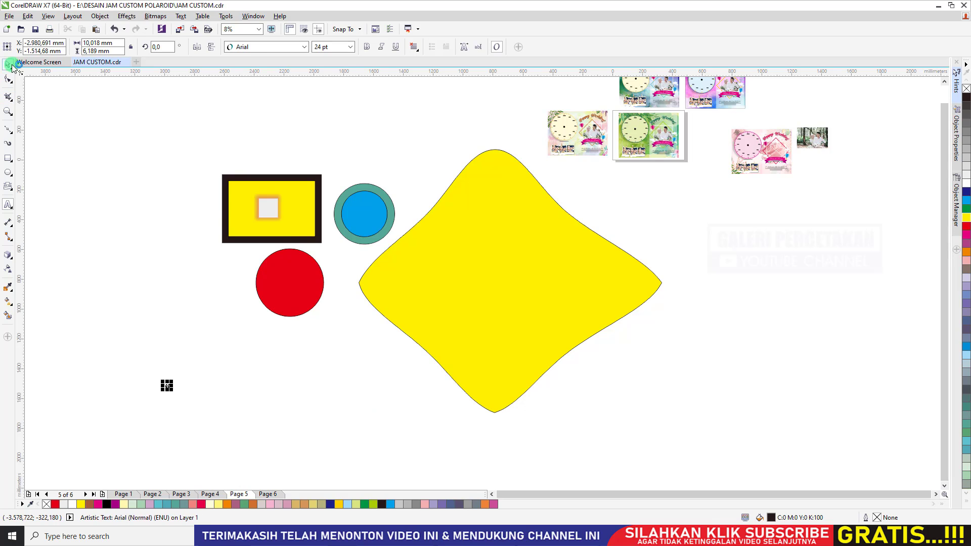
Step: Set the 3D text's font to Bauhaus 93, enlarge it greatly and position it in the empty area beside the shapes
left_click(280, 47)
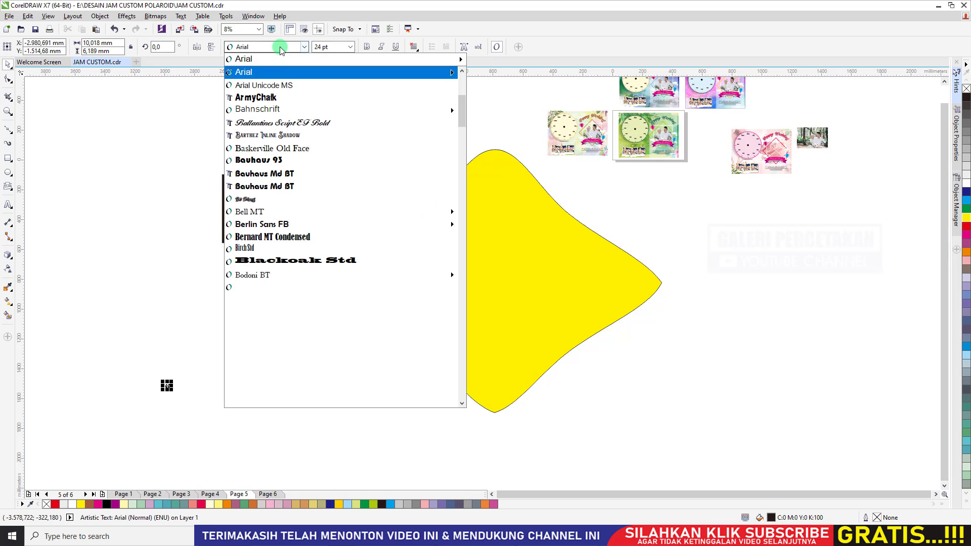
left_click(290, 162)
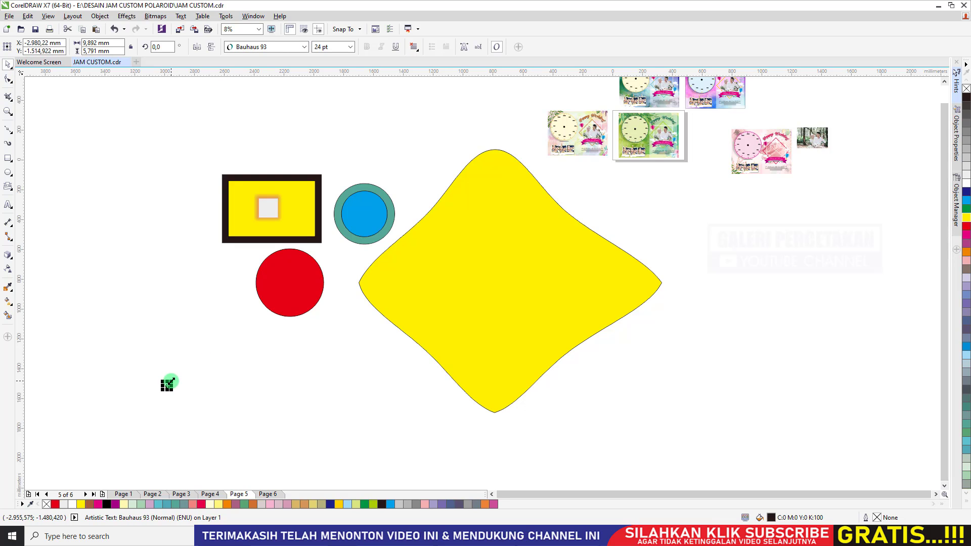
left_click_drag(171, 381, 340, 312)
left_click_drag(262, 336, 165, 179)
Step: Try to extrude the black 3D text upward toward a vanishing point above it
left_click(12, 259)
scroll(104, 374, "up", 2)
scroll(259, 268, "down", 2)
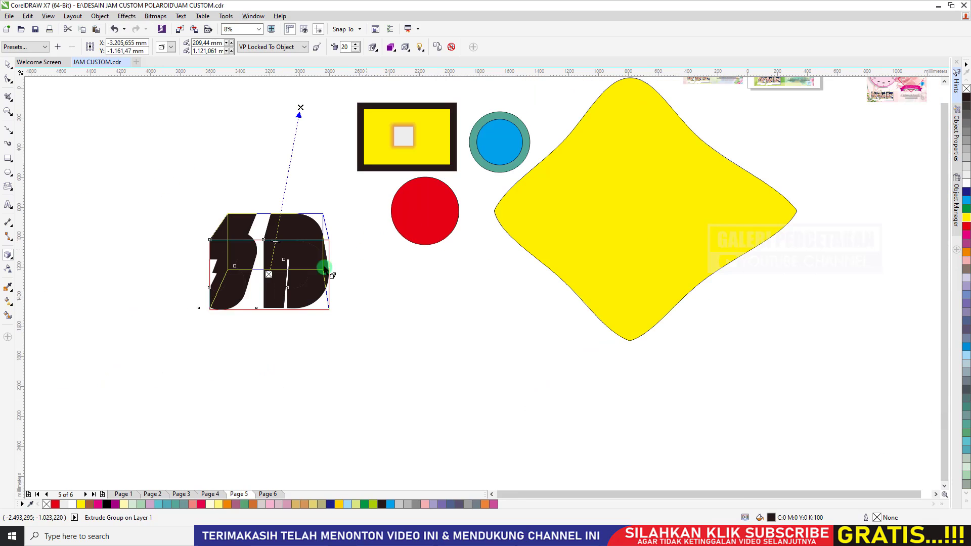
scroll(297, 245, "up", 2)
left_click_drag(302, 243, 315, 87)
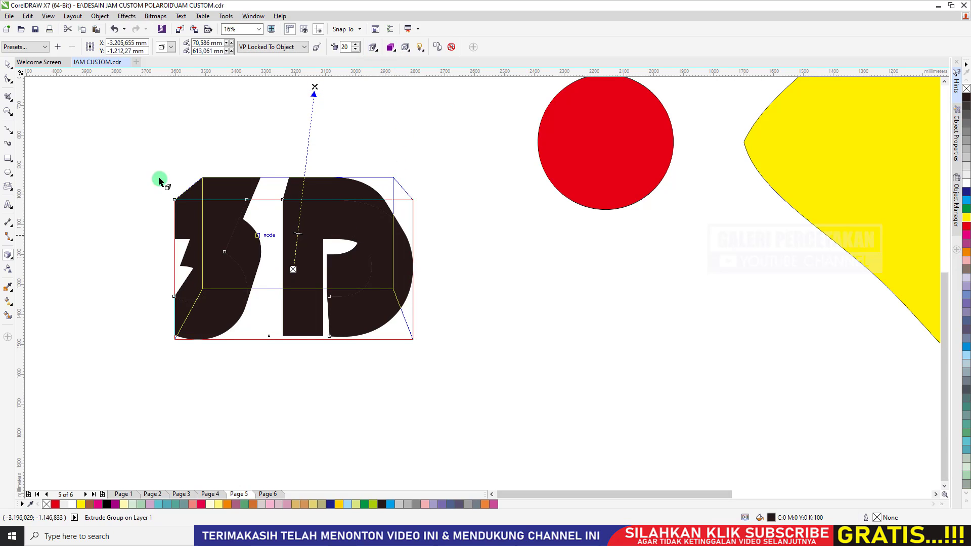
key("ctrl+z")
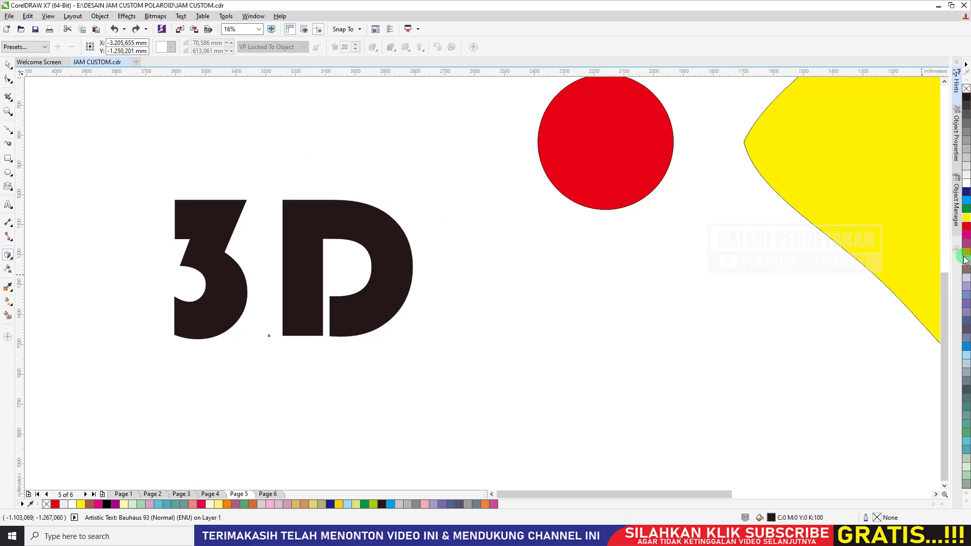
Step: Fill the 3D text with orange (C0 M60 Y100 K0) and extrude it toward a vanishing point above it
left_click(967, 252)
left_click_drag(313, 230, 320, 102)
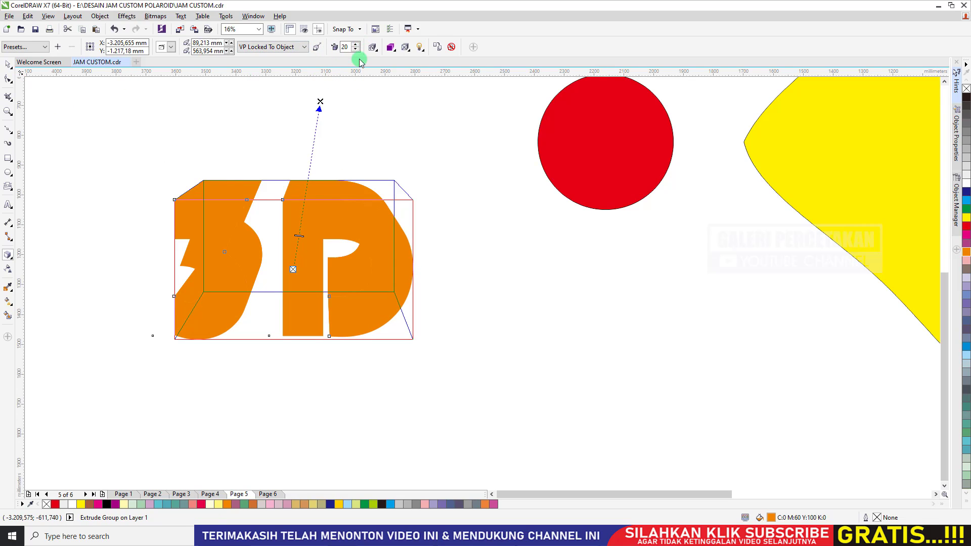
left_click(7, 65)
Step: Try to break the orange extrusion apart, recolour its sides black and move its front face
left_click(294, 196)
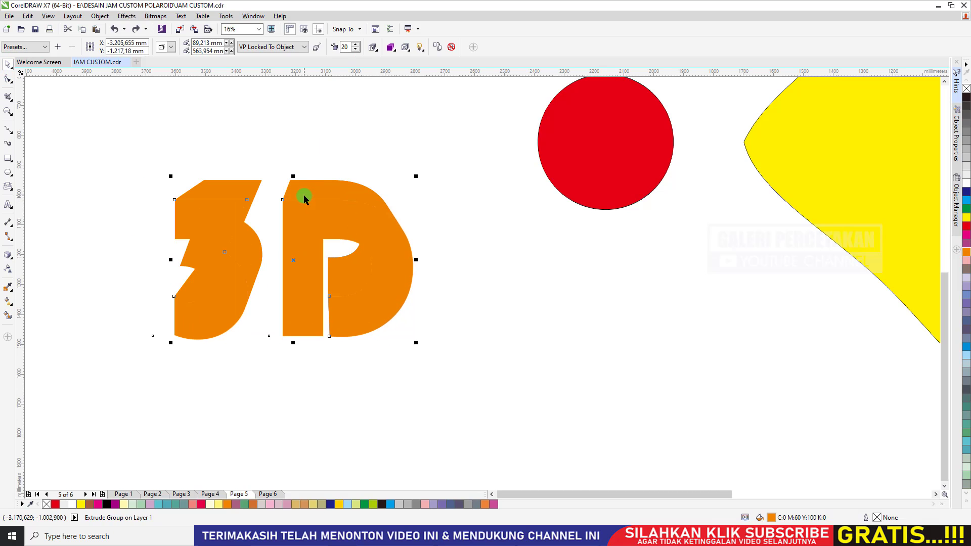
key("ctrl+k")
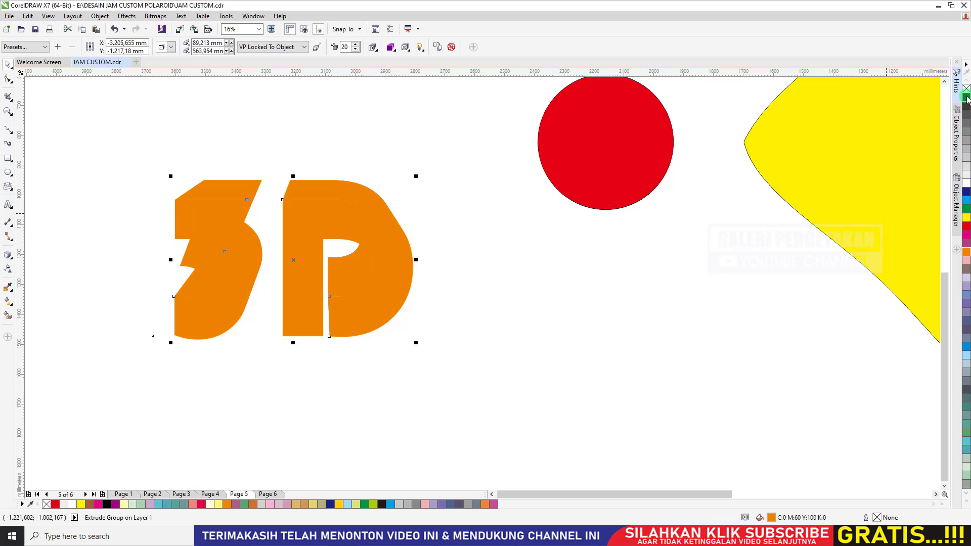
left_click(967, 98)
key("ctrl+z")
left_click_drag(289, 201, 305, 259)
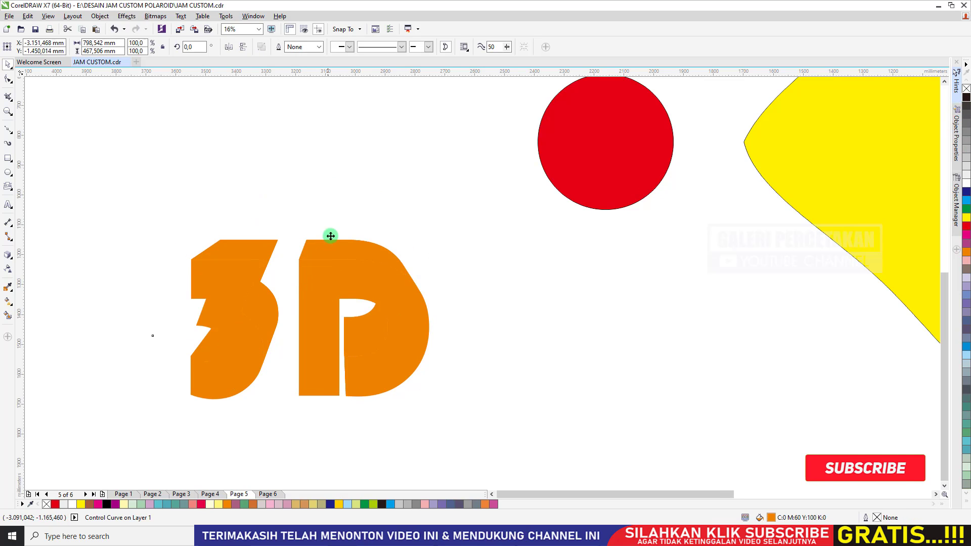
key("ctrl+z")
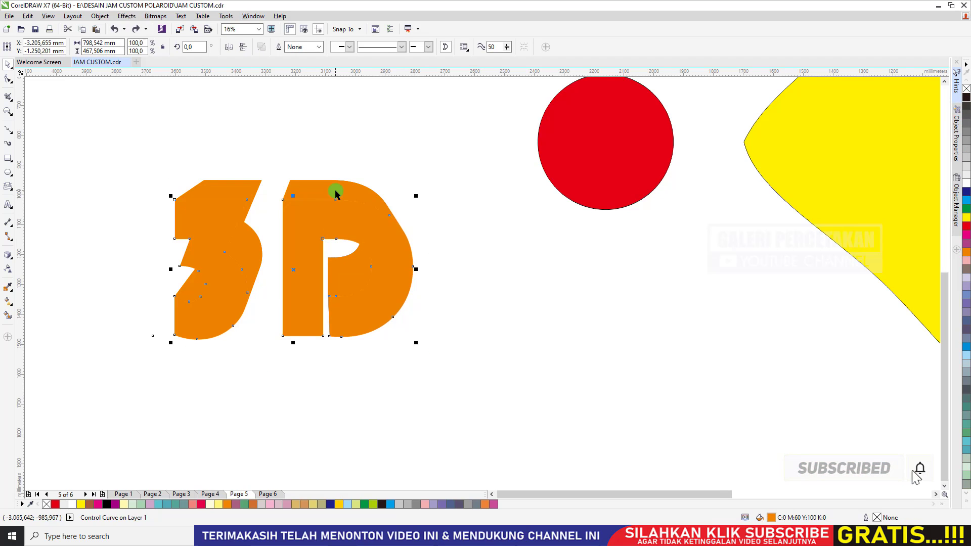
Step: Break the extrusion apart from the 3D text and fill its sides with an upward black-to-white linear gradient
left_click(338, 183)
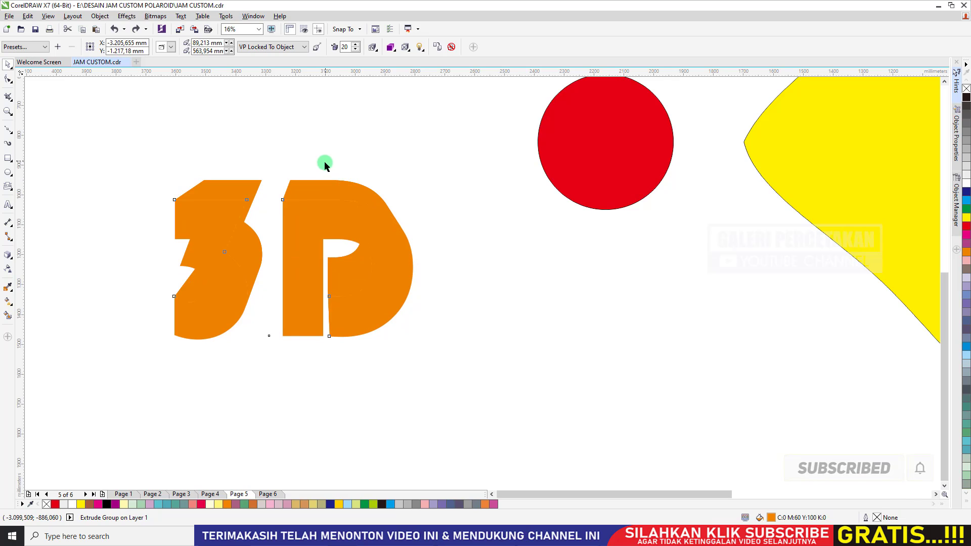
left_click(325, 199)
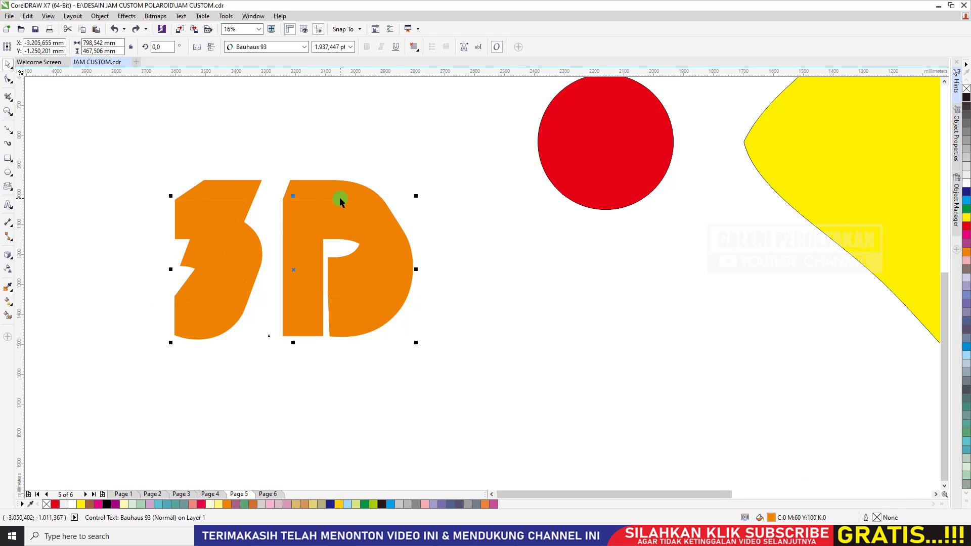
left_click(340, 199)
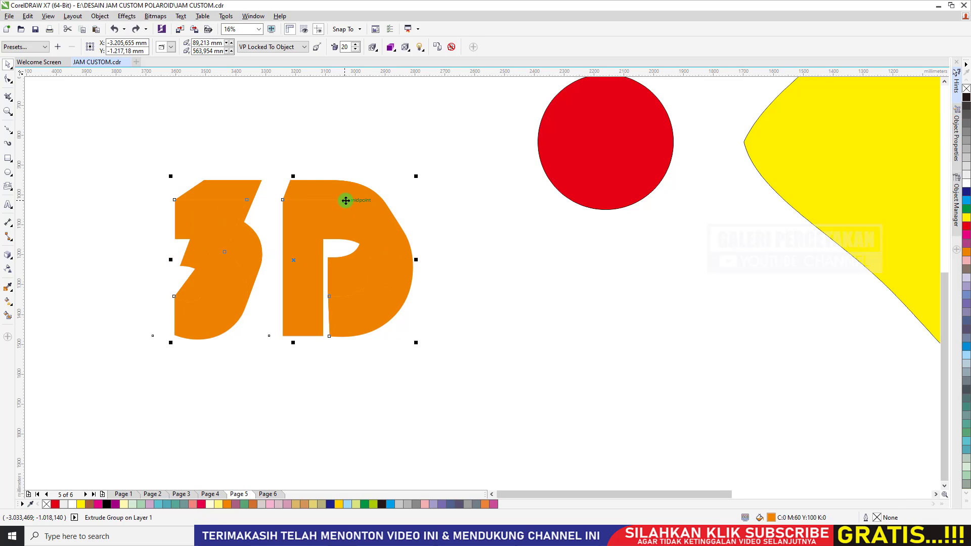
key("ctrl+k")
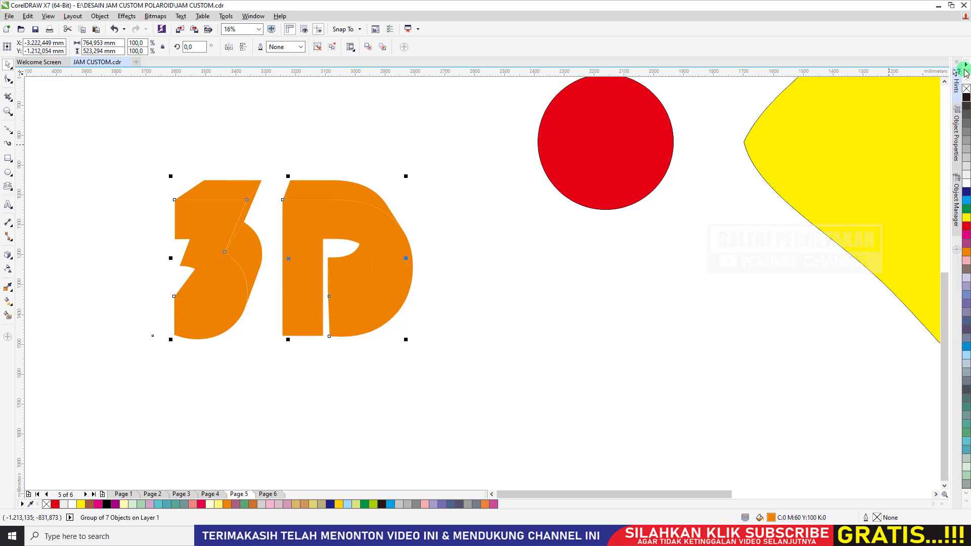
left_click(967, 99)
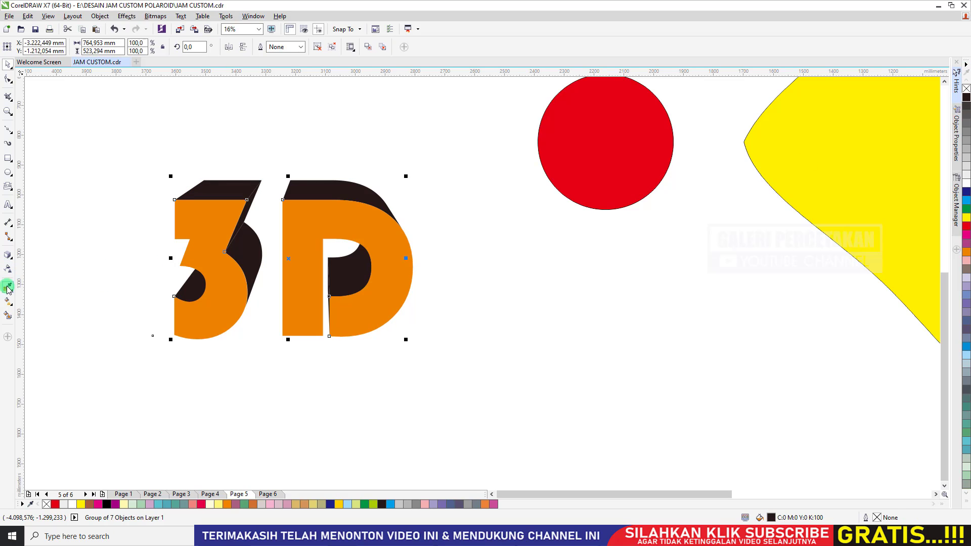
left_click_drag(255, 303, 274, 85)
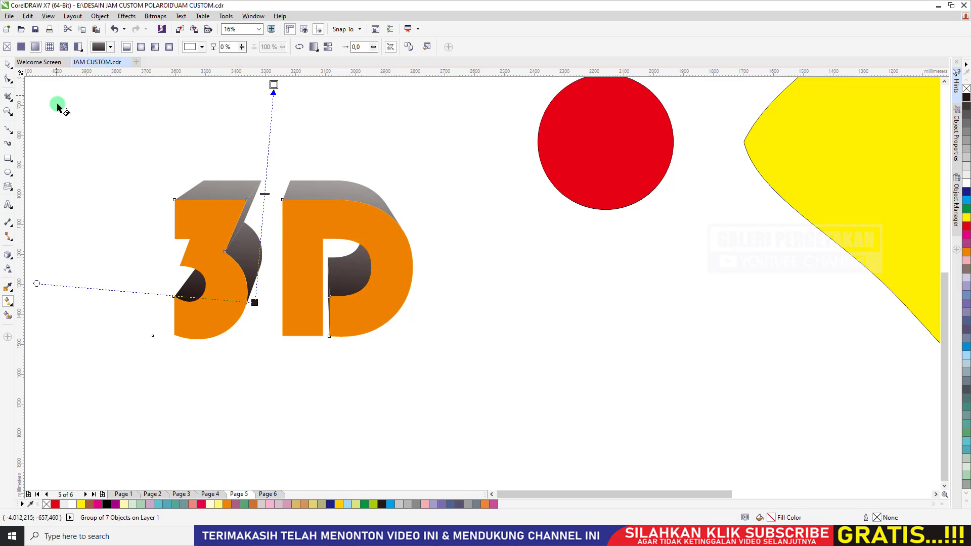
Step: Delete the 3D text together with its separated extrusion sides
left_click(7, 68)
scroll(299, 193, "down", 2)
left_click_drag(187, 165, 415, 348)
key("Delete")
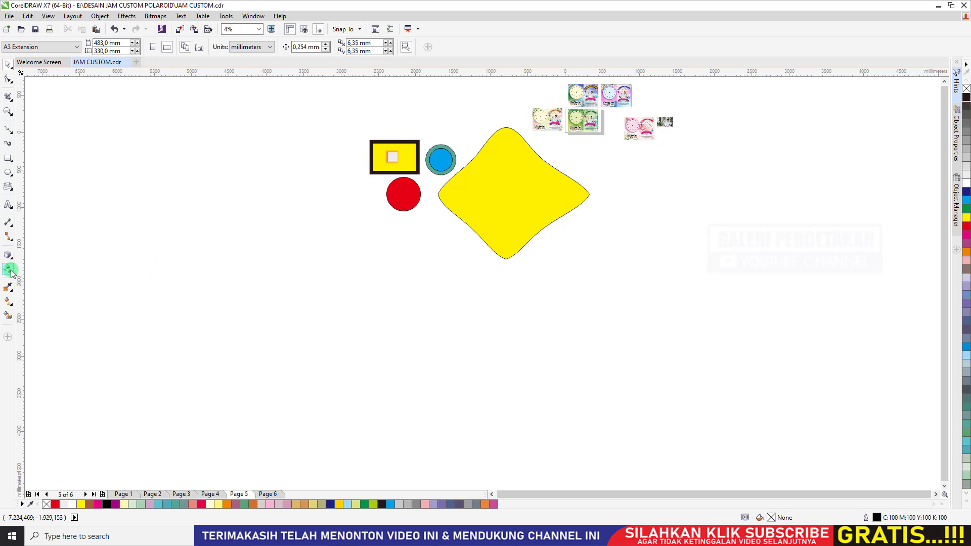
left_click(11, 260)
left_click(35, 310)
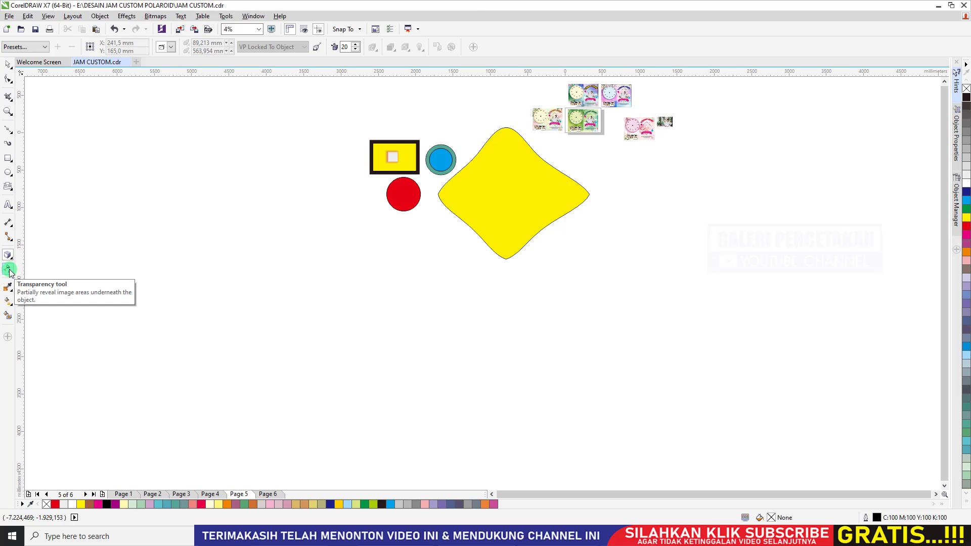
left_click(10, 270)
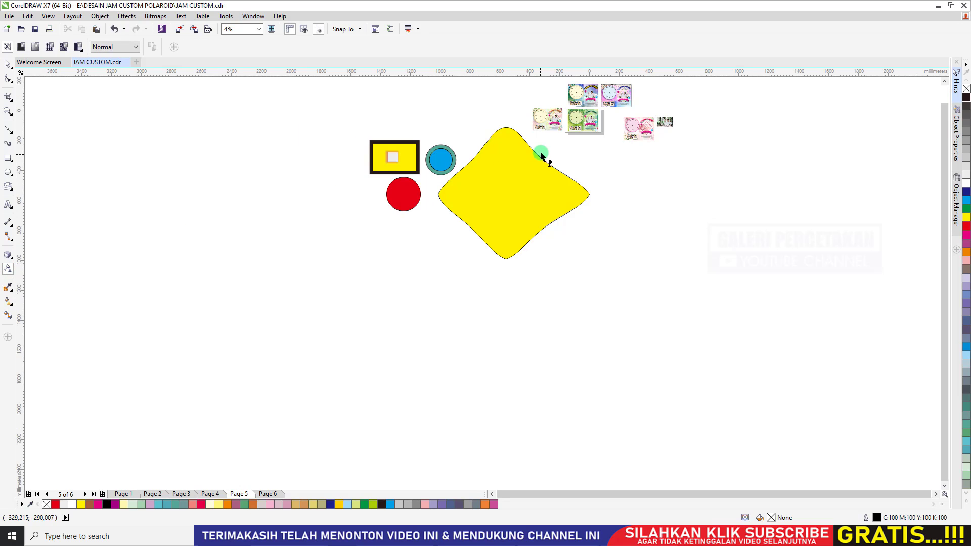
scroll(540, 153, "up", 2)
scroll(323, 250, "down", 2)
left_click(8, 64)
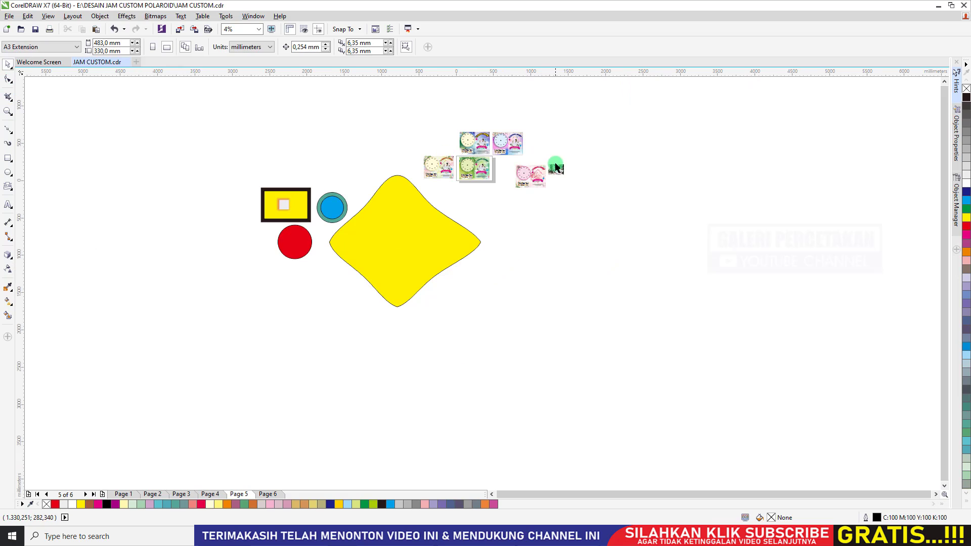
Step: Fade out the upper part of the couple's forest photo with a vertical linear fountain transparency
scroll(555, 162, "up", 8)
left_click_drag(612, 244, 586, 233)
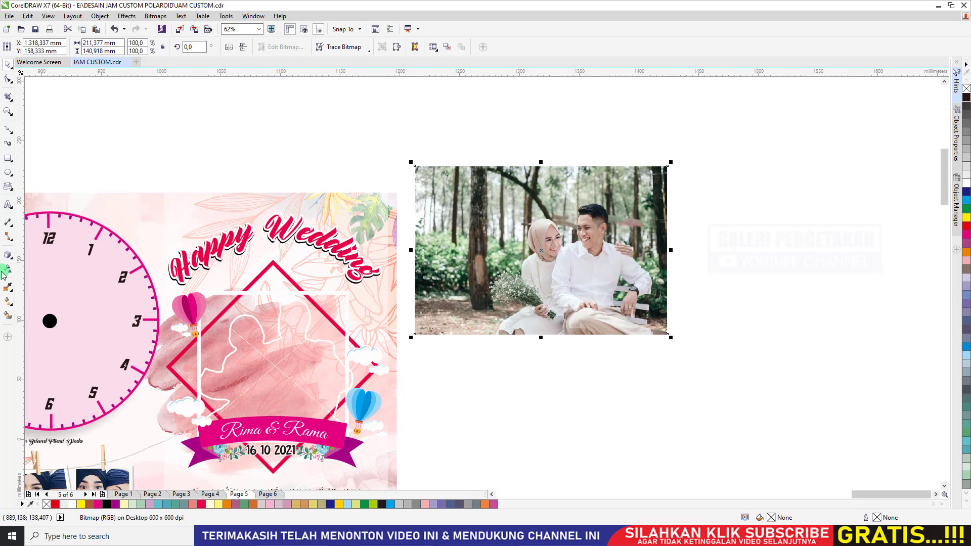
scroll(529, 184, "up", 1)
left_click_drag(543, 282, 543, 216)
key("ctrl+z")
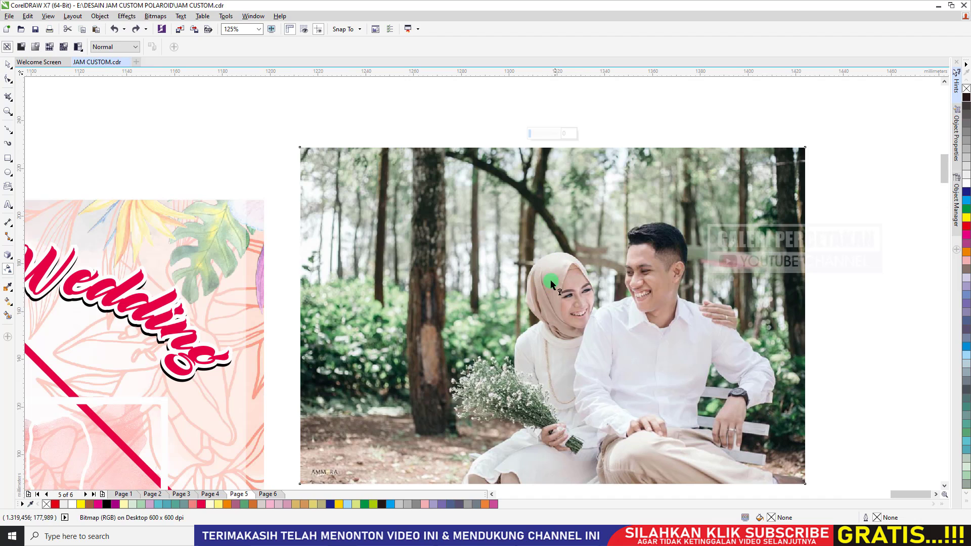
left_click_drag(547, 322, 469, 203)
left_click_drag(549, 192, 551, 161)
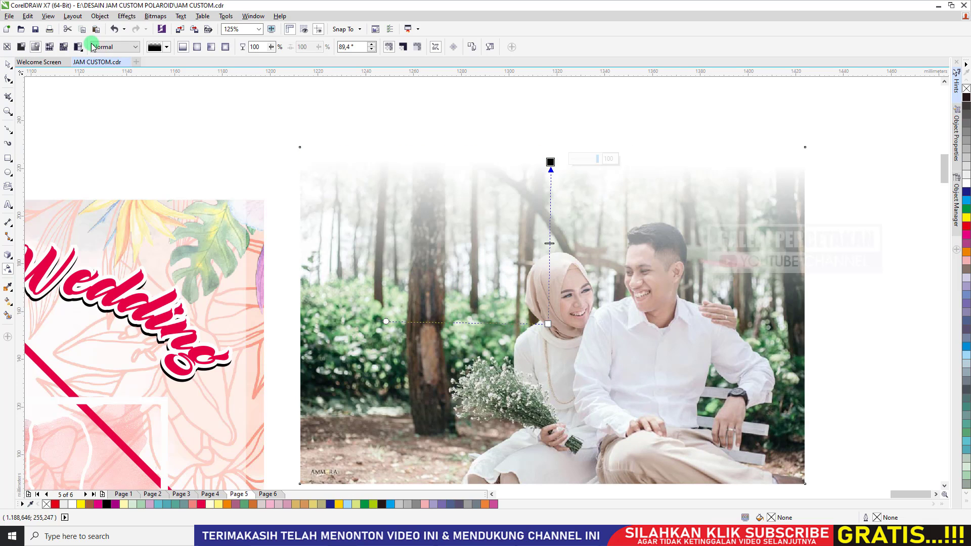
Step: Try the elliptical fountain type on the photo's transparency, set it to rectangular fountain and deselect the photo
left_click(198, 47)
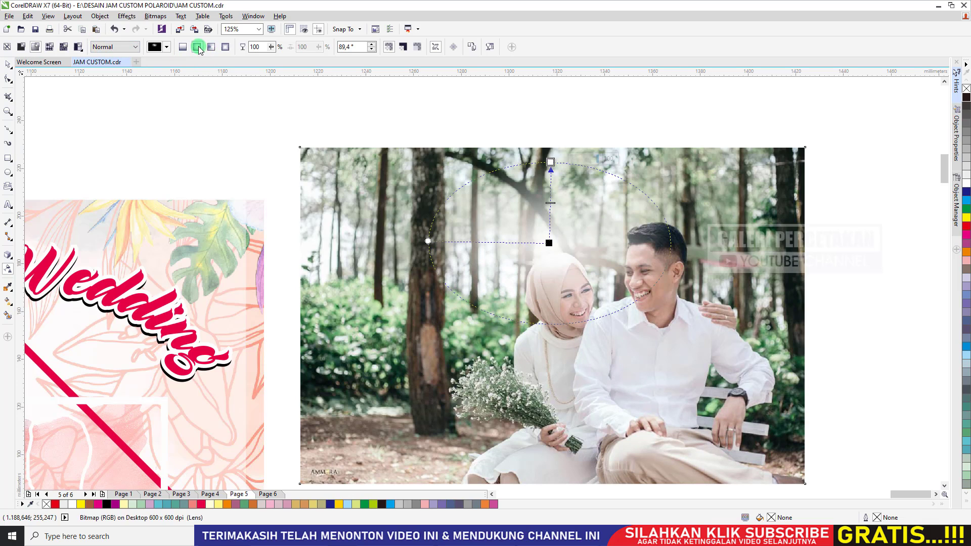
left_click(225, 47)
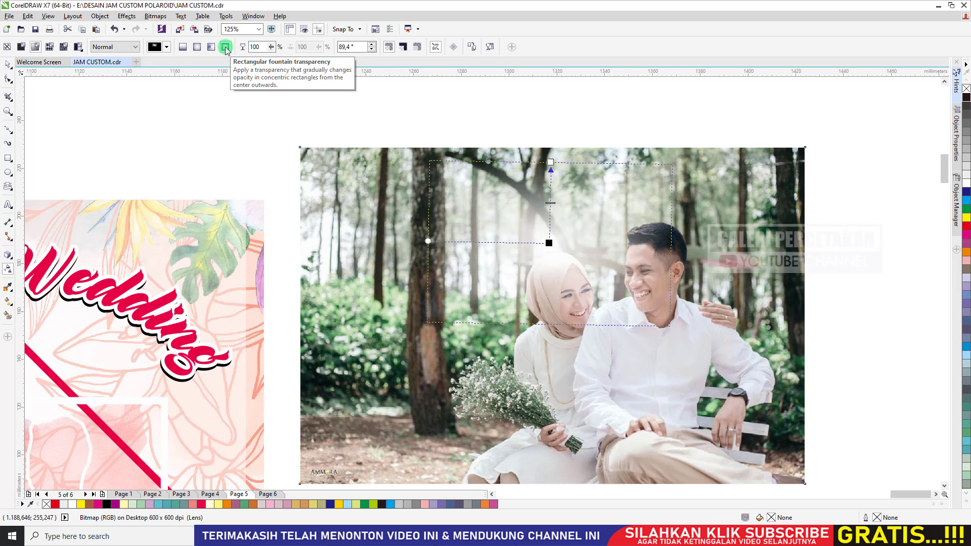
left_click(9, 291)
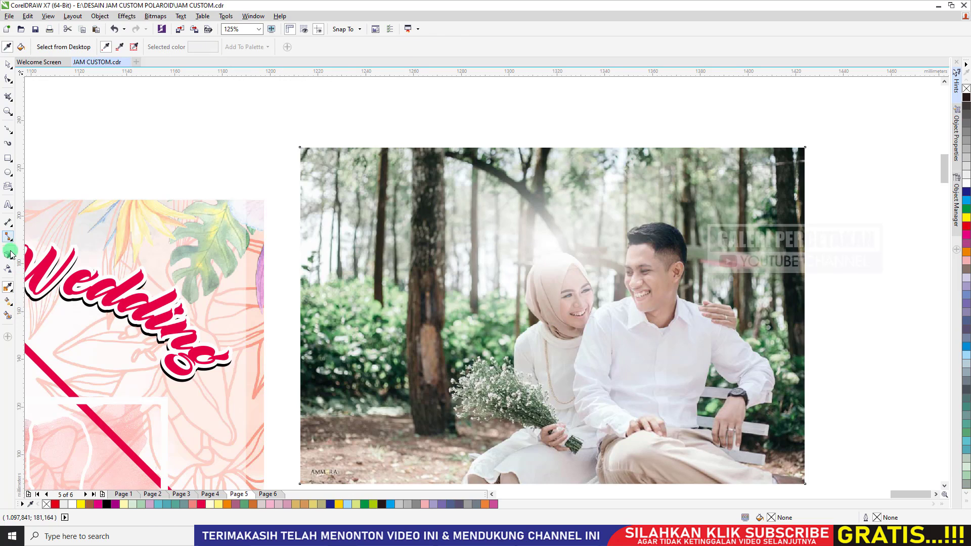
left_click(11, 272)
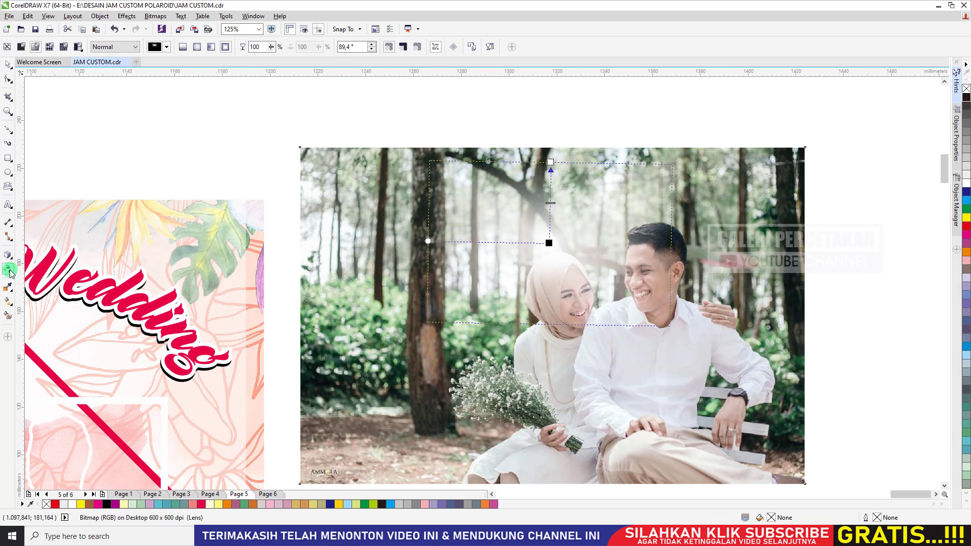
left_click(9, 67)
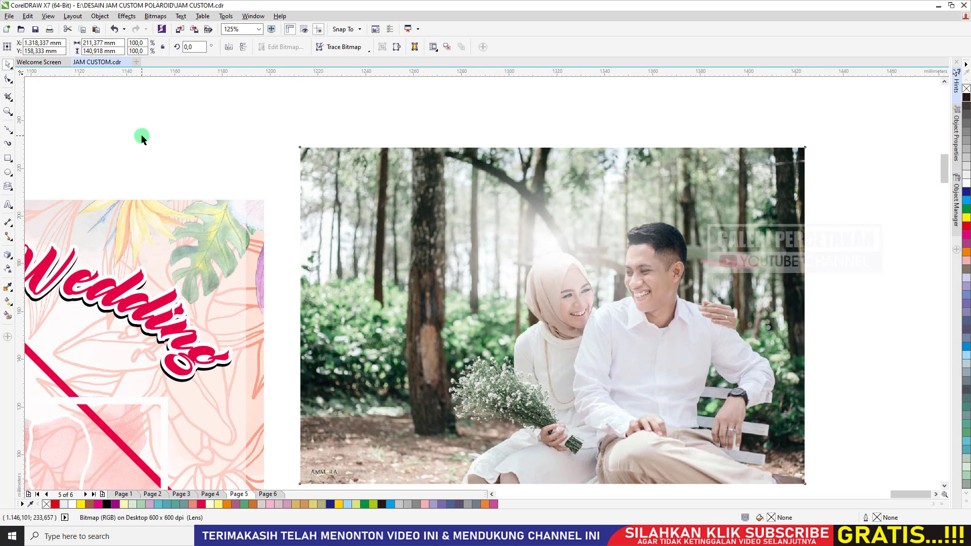
left_click(140, 135)
Step: Draw a square about 96 mm wide in the empty area above the pink Happy Wedding design
scroll(223, 175, "down", 2)
left_click(7, 160)
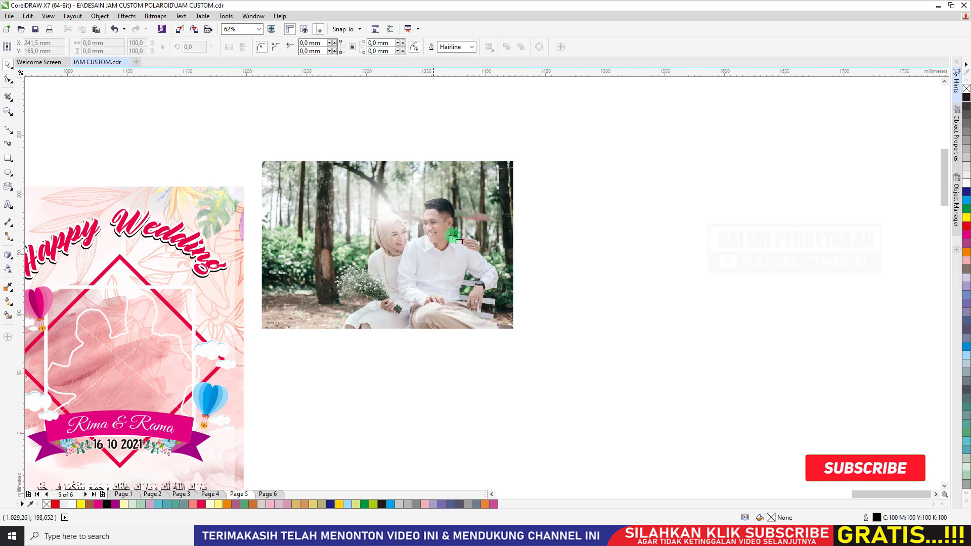
scroll(476, 240, "down", 1)
scroll(274, 153, "up", 1)
left_click_drag(259, 95, 371, 208)
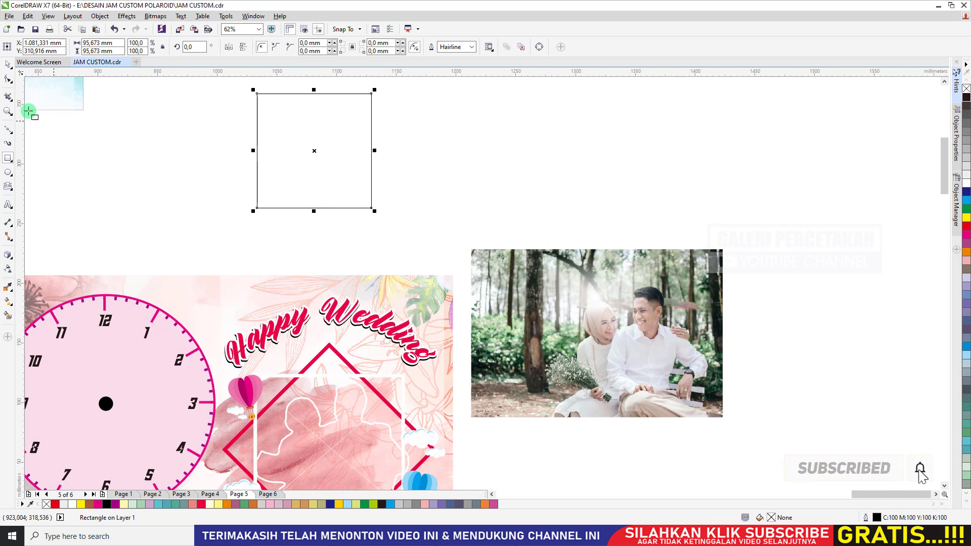
key("space")
Step: Move the square to the side edge of the couple's photo and fill it with yellow
left_click_drag(319, 157, 783, 315)
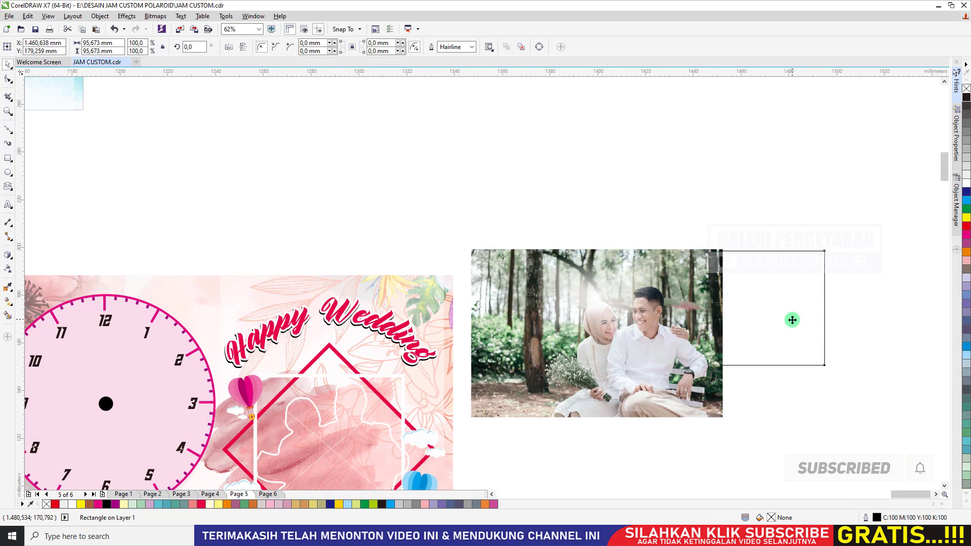
scroll(789, 321, "up", 2)
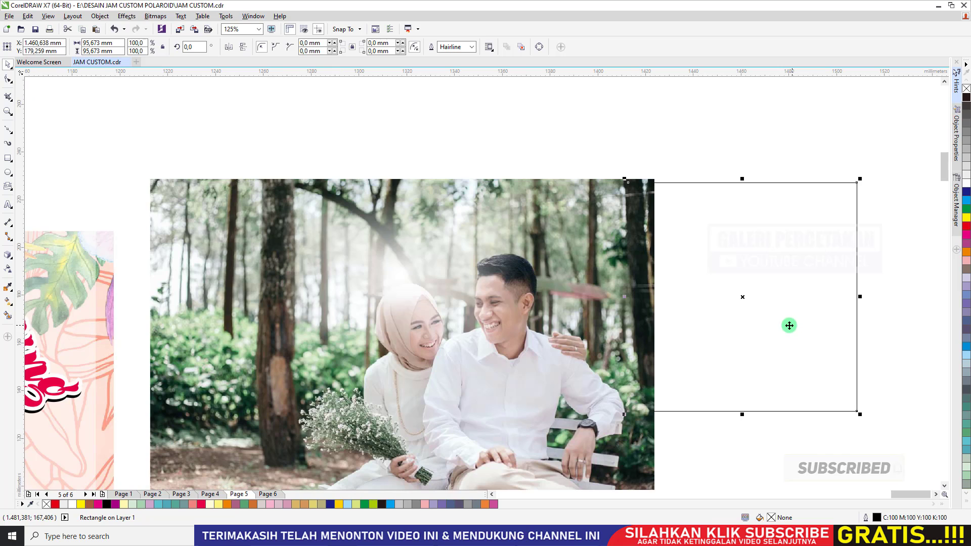
left_click(966, 219)
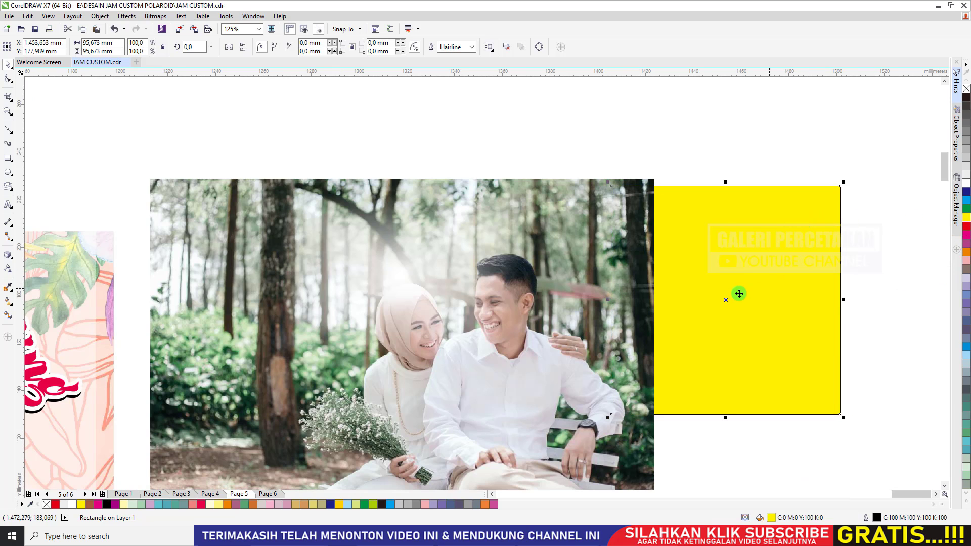
scroll(739, 294, "up", 2)
scroll(735, 290, "down", 1)
Step: Move the square back above the pink Happy Wedding design and fill it with white
left_click_drag(734, 290, 549, 234)
scroll(573, 245, "up", 1)
left_click(967, 192)
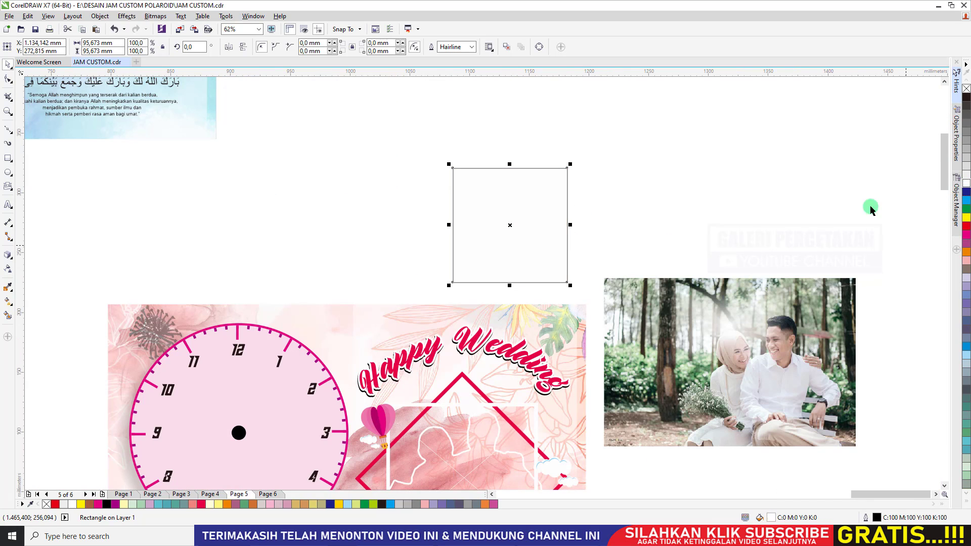
Step: Switch to Page 4 and position the white square over the upper edge of the pink Happy Wedding design
scroll(508, 241, "up", 1)
left_click_drag(516, 243, 271, 340)
left_click(211, 494)
left_click_drag(328, 362, 350, 369)
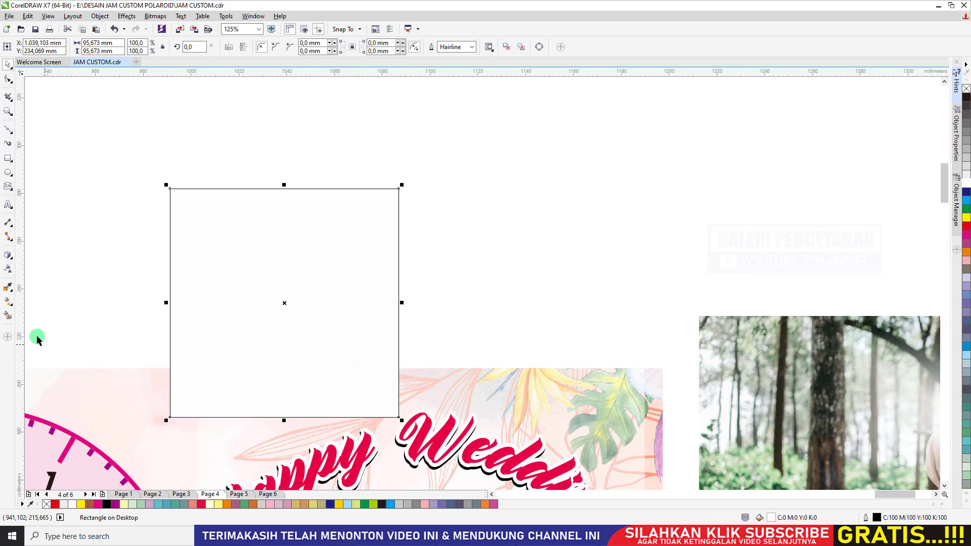
Step: Sample the pale green of the leaf in the Happy Wedding design and fill the white square with it
left_click(9, 287)
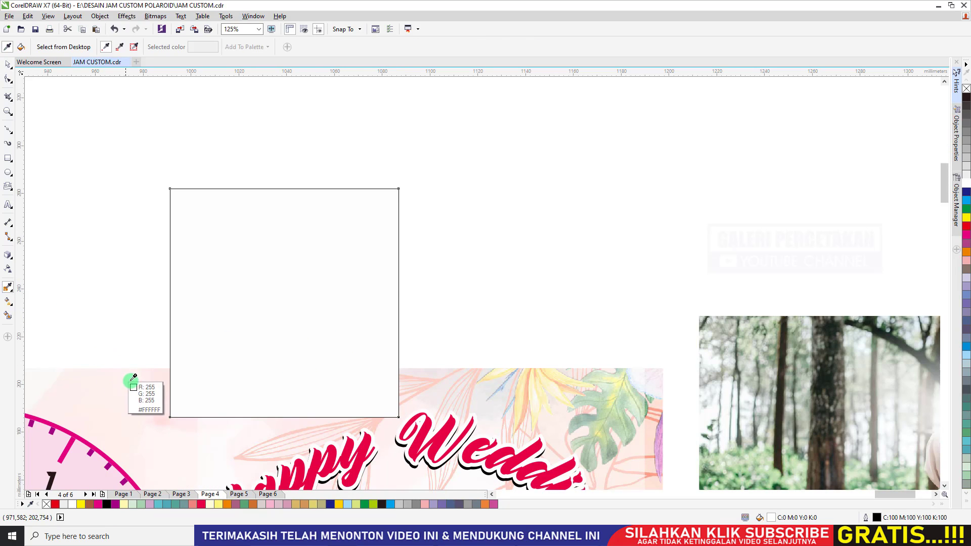
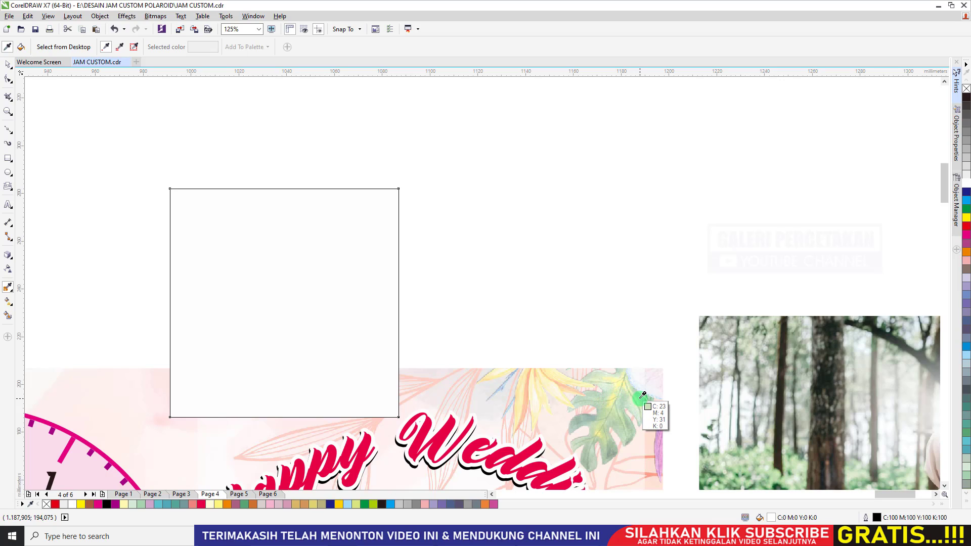
left_click(643, 395)
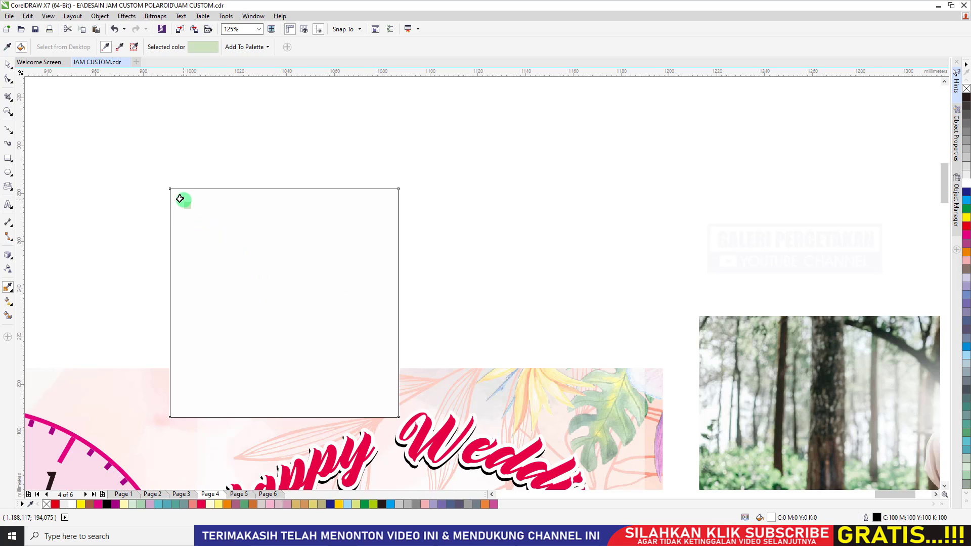
left_click(197, 214)
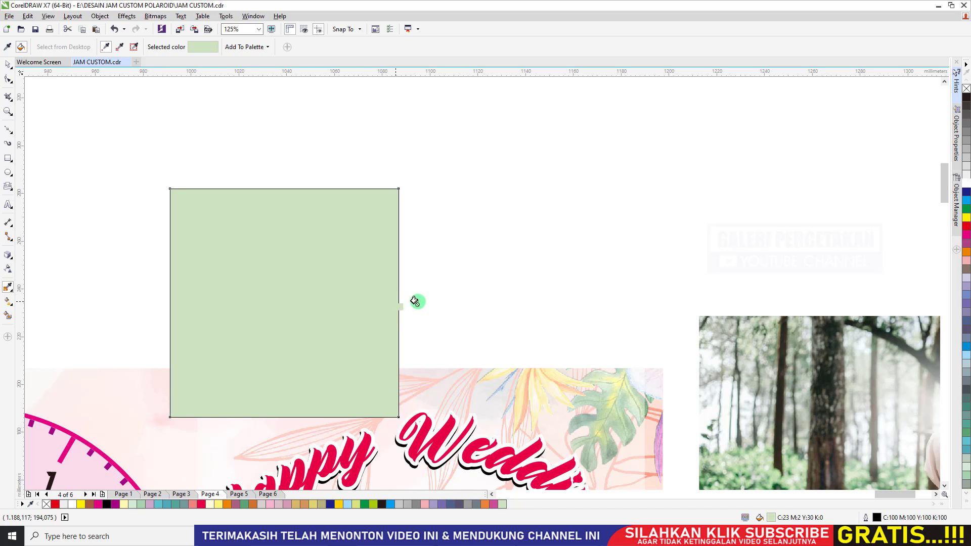
Step: Draw a rectangle about 46 × 28 mm in the empty area beside the green square
left_click(7, 159)
left_click_drag(426, 222, 536, 290)
left_click(8, 64)
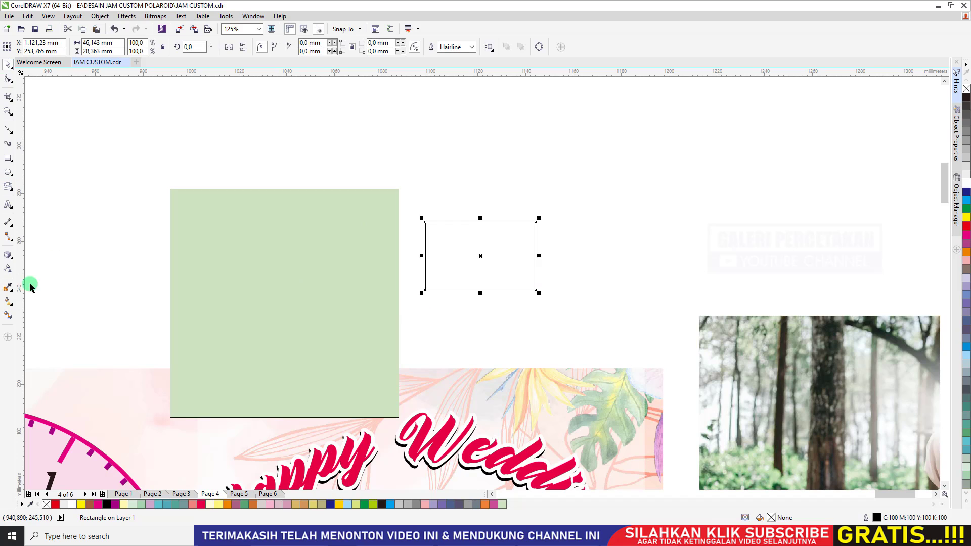
Step: Sample a skin tone from the man in the couple's photo and fill the small rectangle with it
left_click(7, 286)
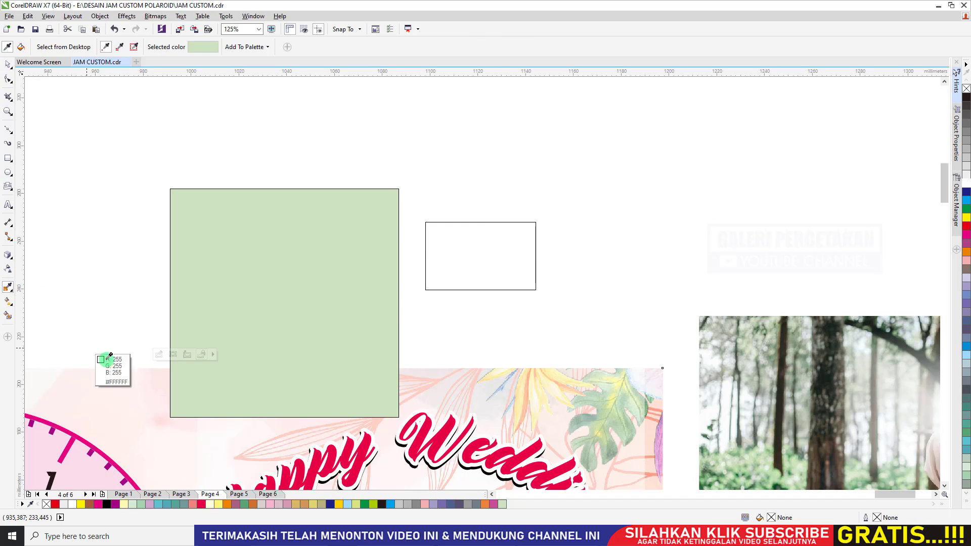
left_click(436, 273)
scroll(144, 265, "down", 1)
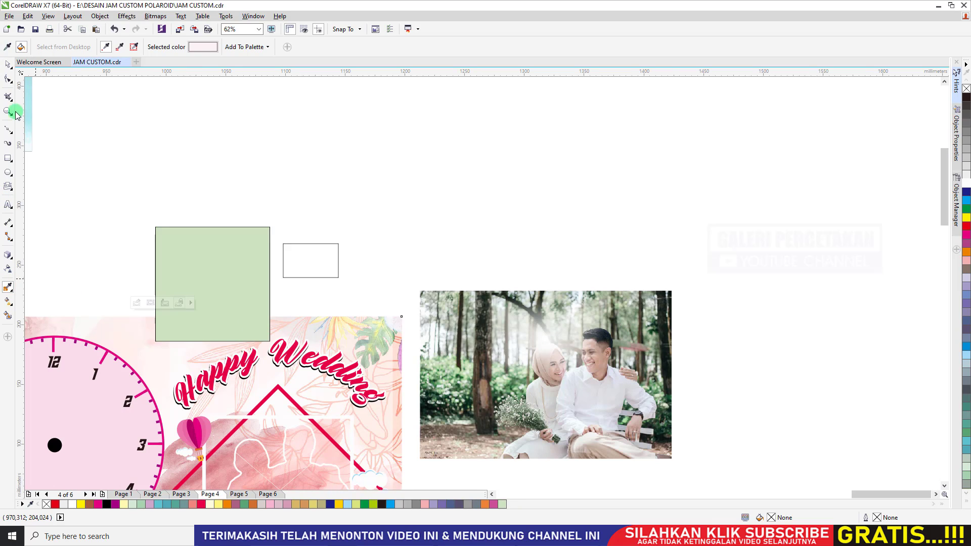
left_click(8, 49)
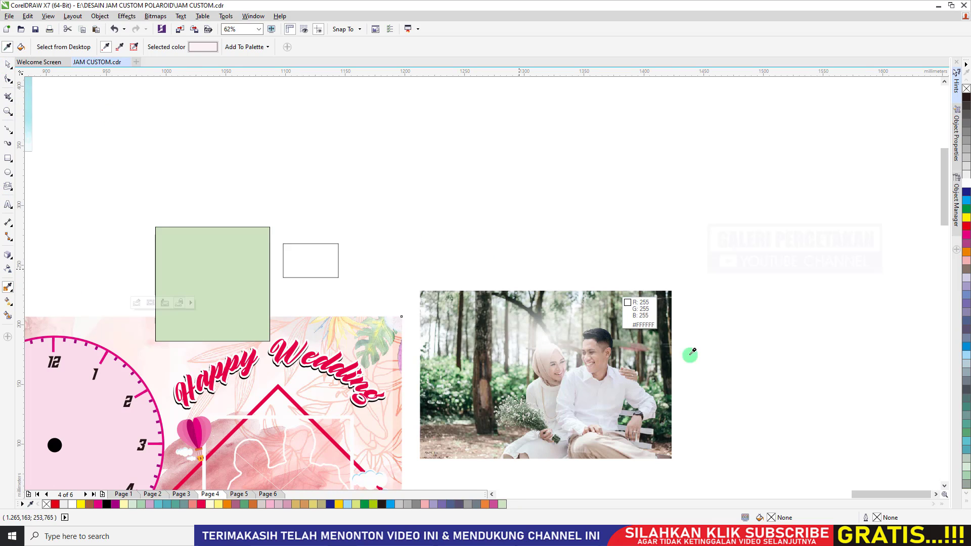
left_click(603, 363)
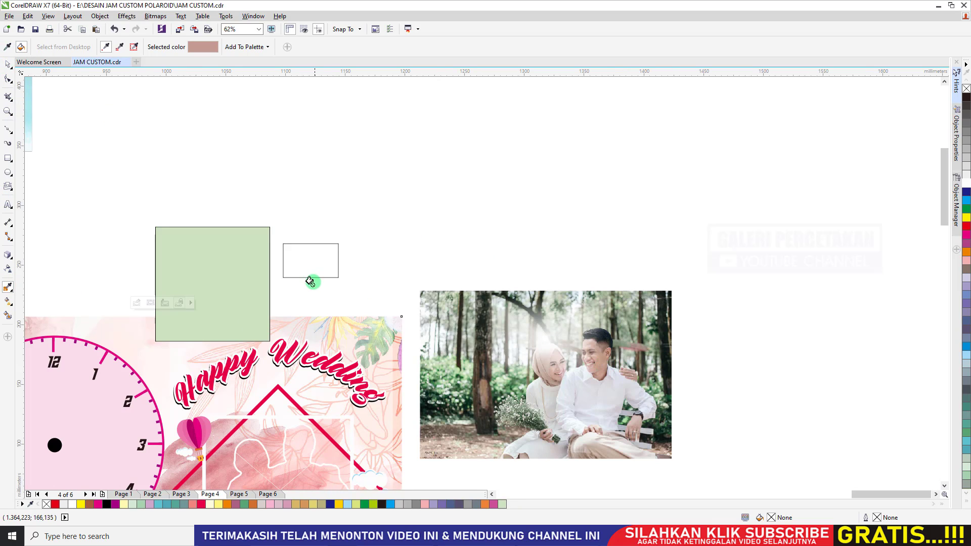
left_click(309, 261)
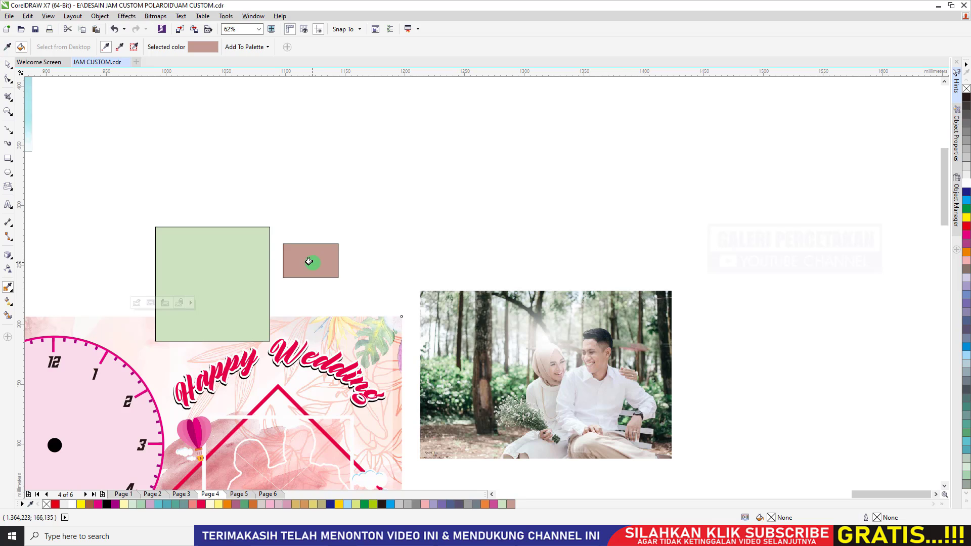
Step: Delete the small skin-toned rectangle and the pale green square
left_click(8, 64)
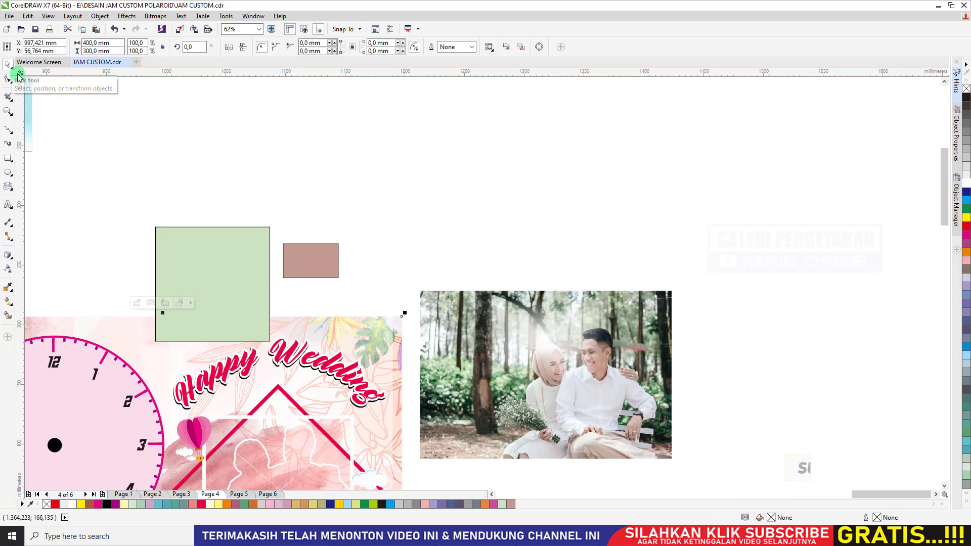
left_click(329, 260)
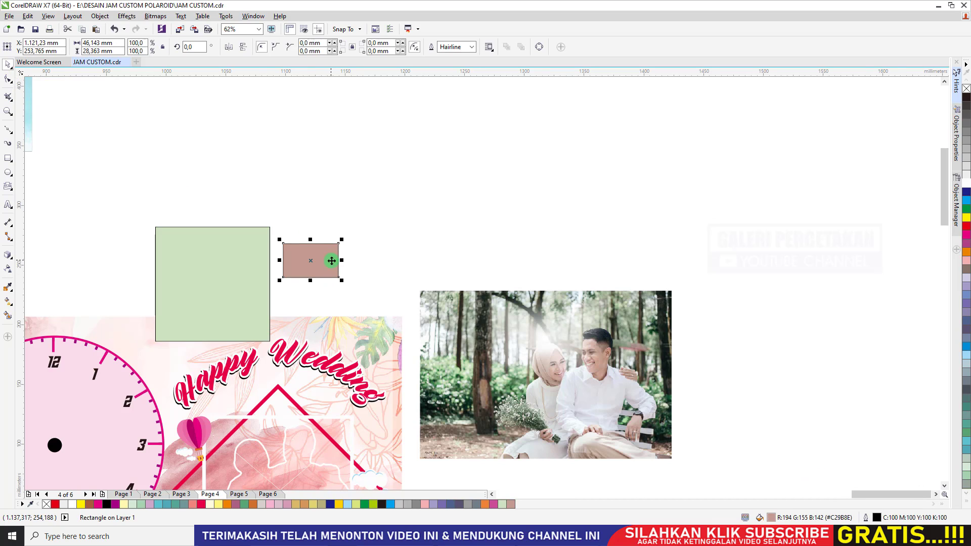
key("Delete")
left_click(256, 254)
key("Delete")
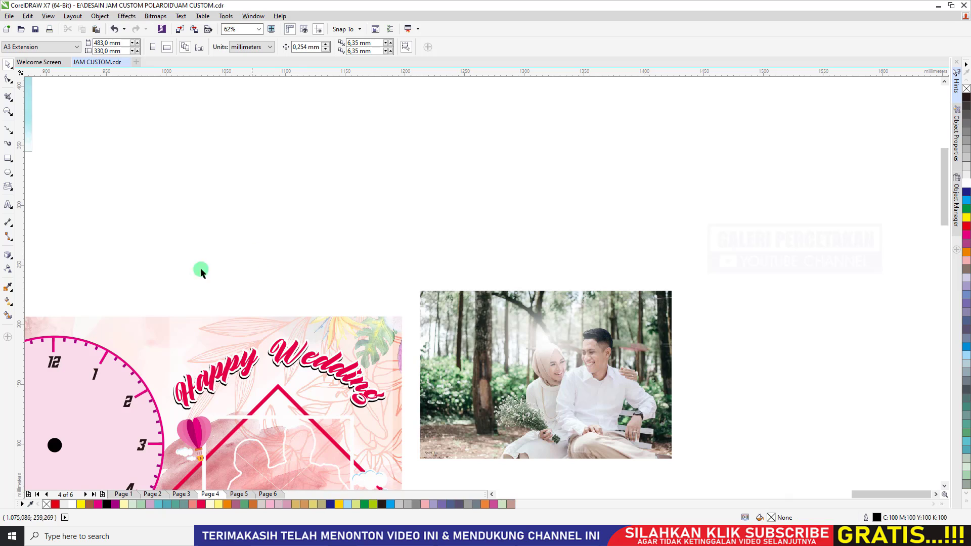
Step: Draw a rectangle about 202 × 136 mm above the pink Happy Wedding design, filled with dark blue and without an outline
left_click(7, 302)
left_click(8, 65)
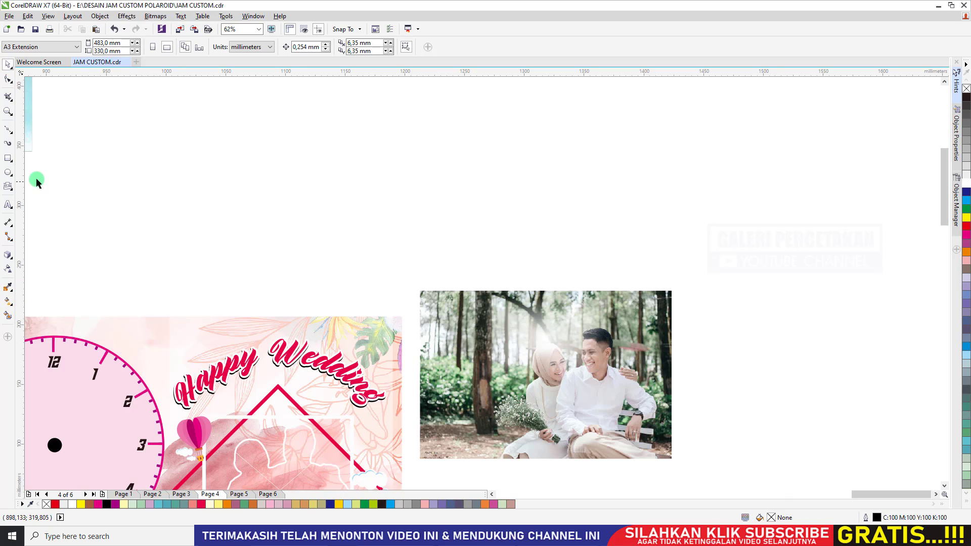
left_click(9, 159)
left_click_drag(183, 123, 424, 285)
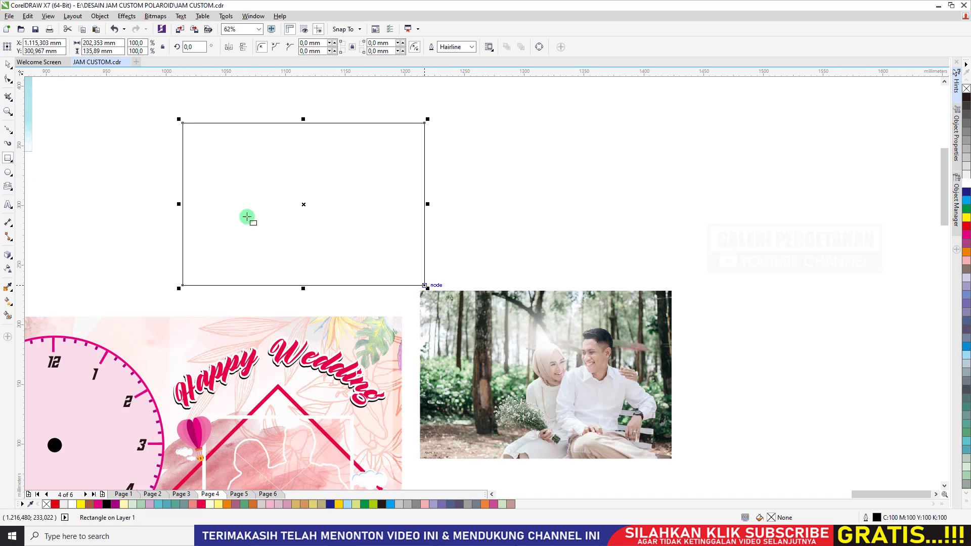
key("space")
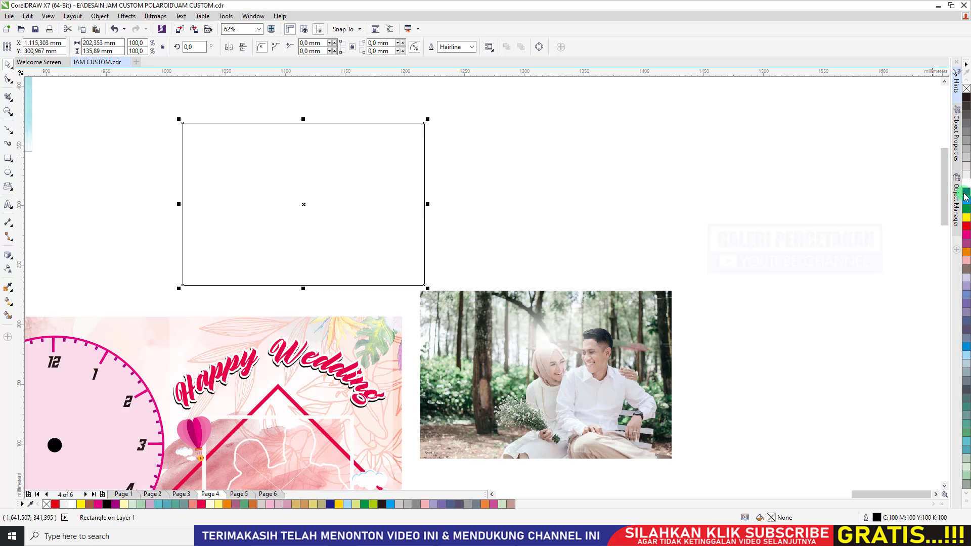
left_click(966, 196)
right_click(966, 89)
Step: Apply a vertical linear gradient from dark blue at the rectangle's lower edge to cyan at its upper edge, adding a cyan node at 40%
left_click(8, 300)
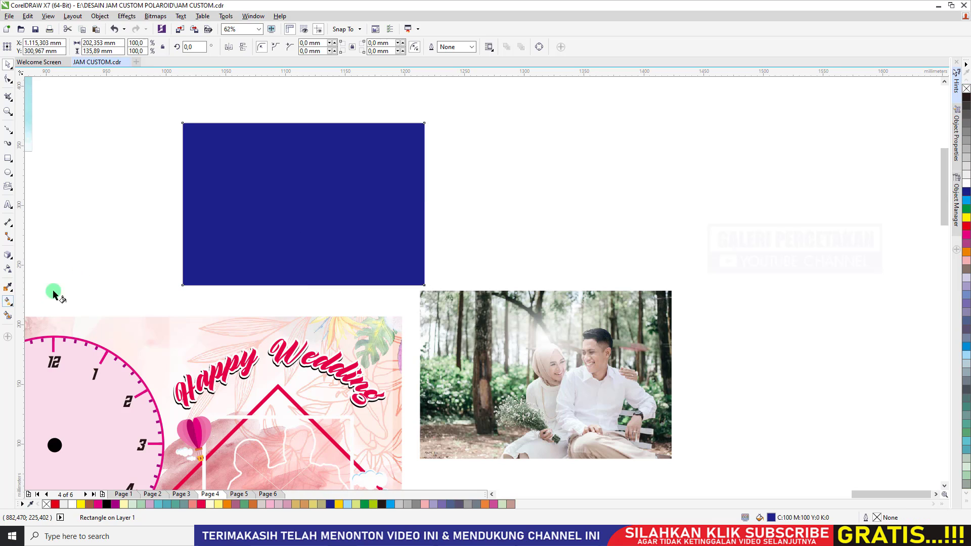
left_click_drag(315, 276, 316, 125)
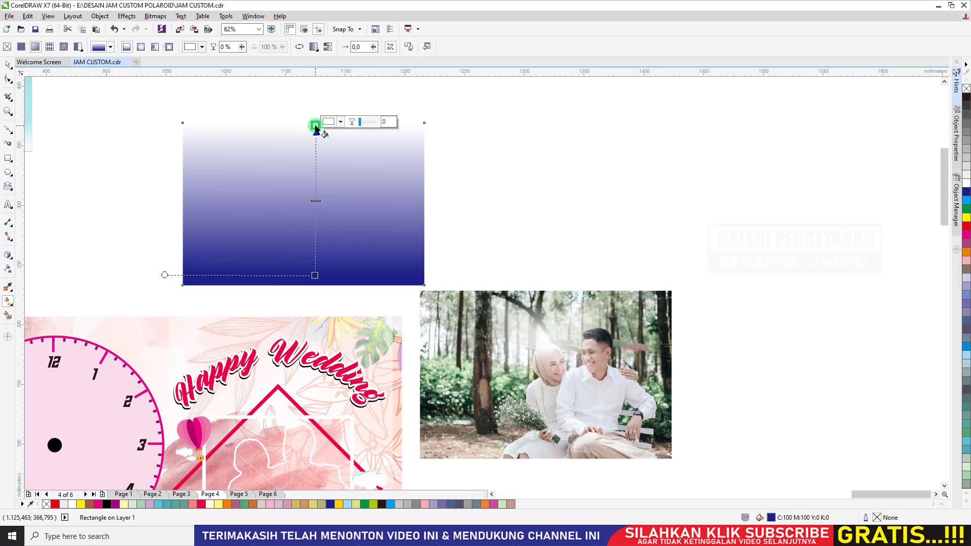
left_click(967, 201)
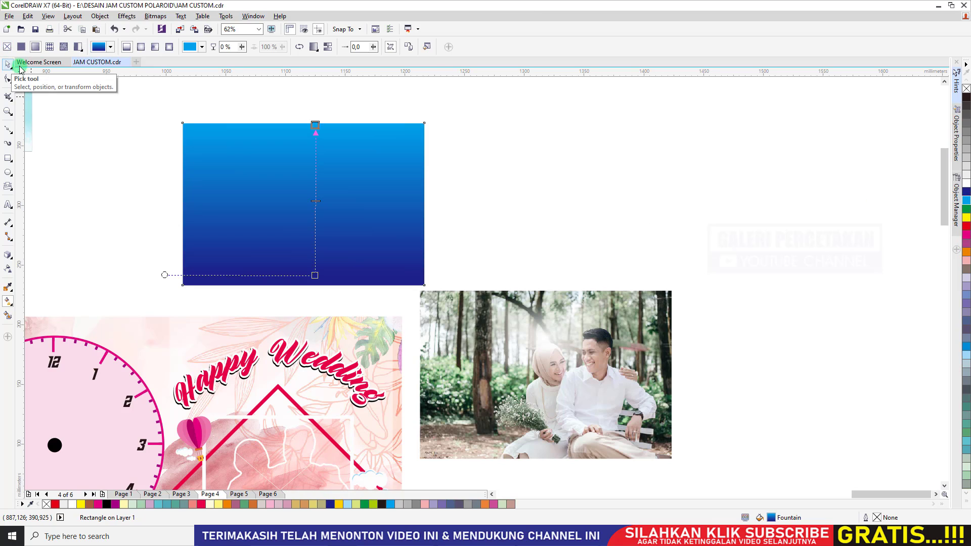
double_click(315, 216)
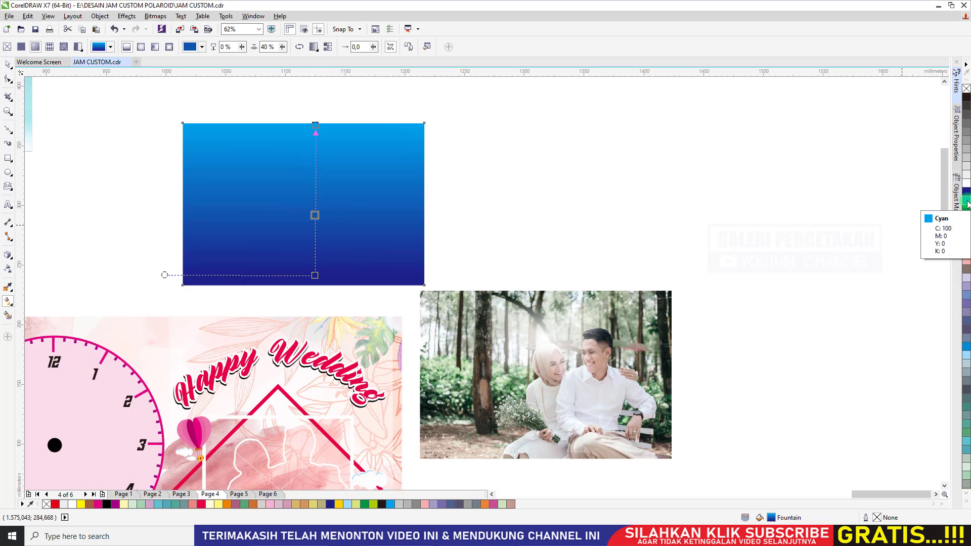
left_click(967, 204)
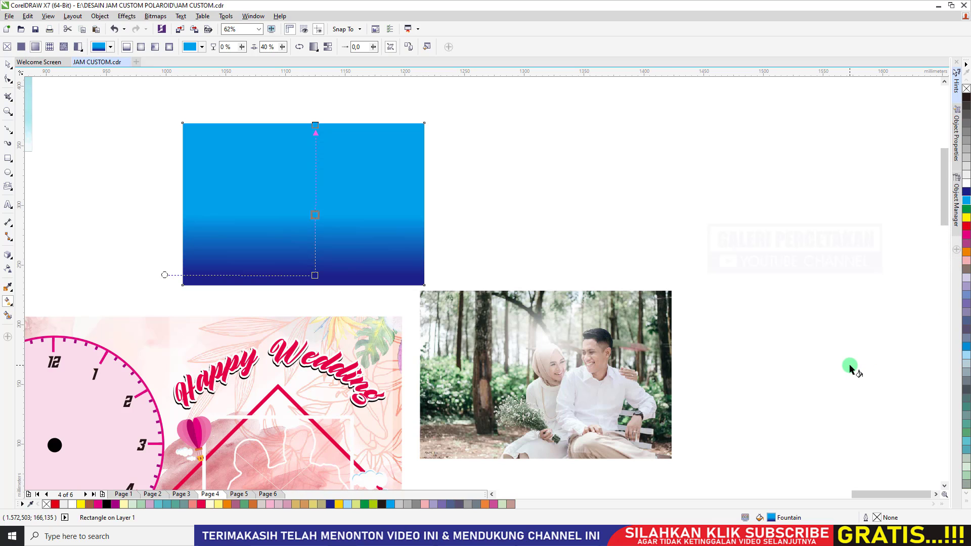
left_click(743, 276)
scroll(744, 275, "down", 2)
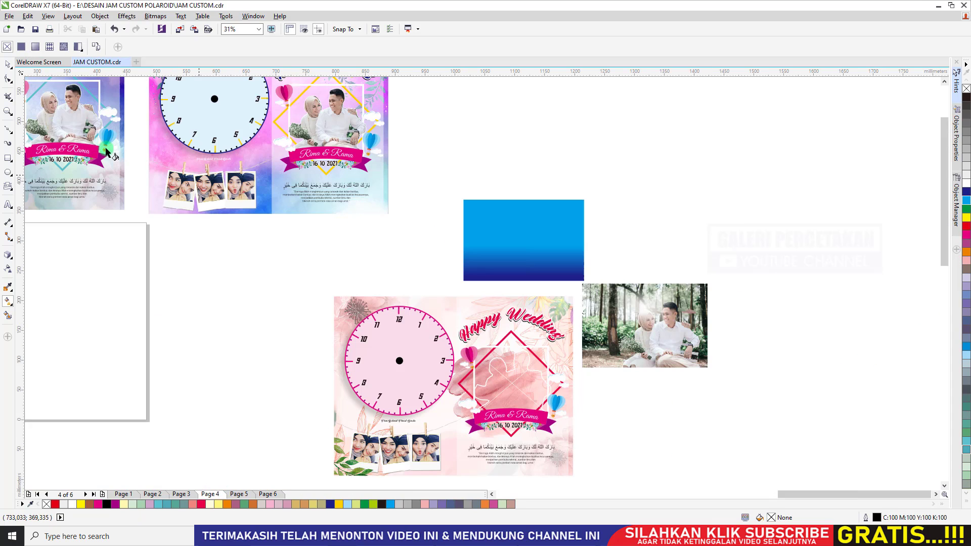
Step: Draw a circle about 491 mm in diameter and move it to the empty area above and left of the clock designs
left_click(8, 67)
scroll(545, 226, "down", 2)
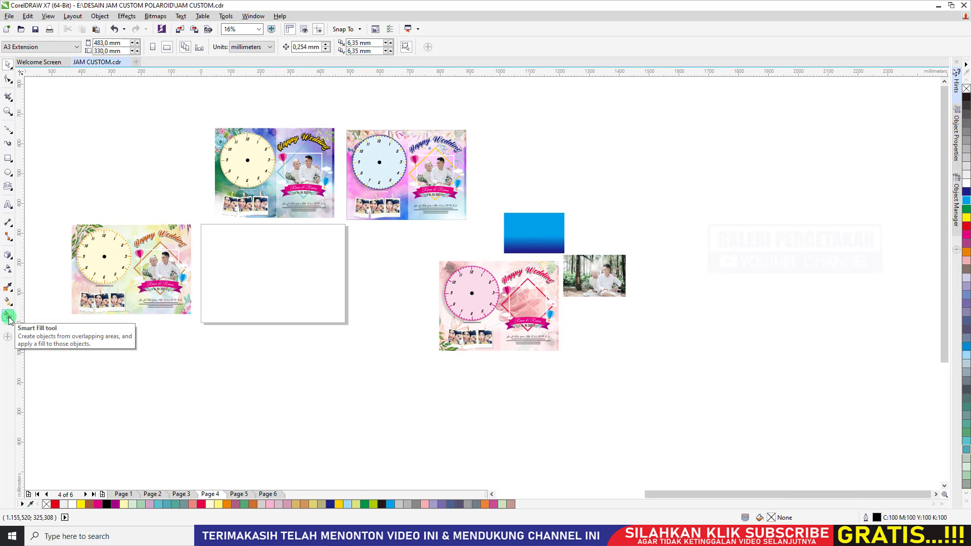
left_click(8, 172)
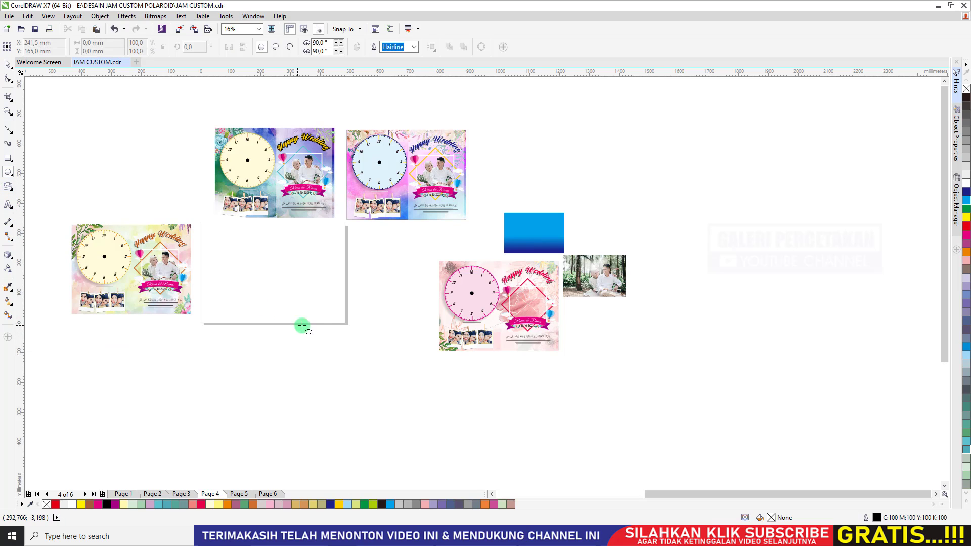
left_click_drag(285, 306, 359, 359)
scroll(319, 281, "down", 2)
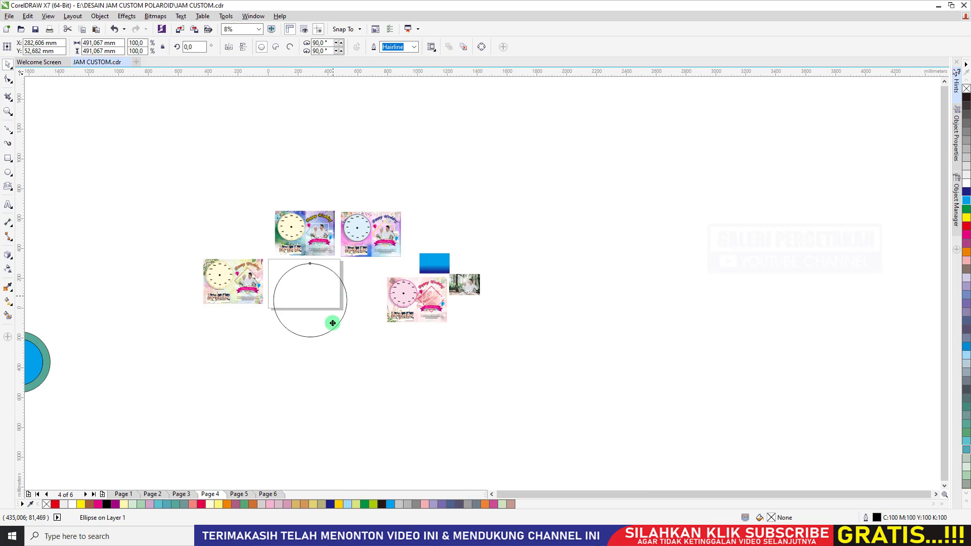
left_click_drag(329, 325, 451, 189)
scroll(195, 173, "up", 2)
scroll(298, 273, "down", 1)
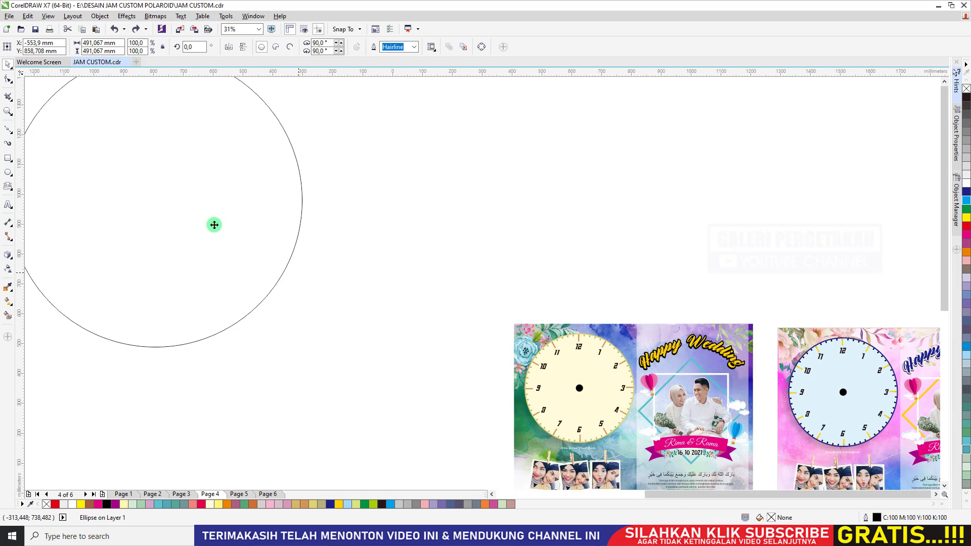
scroll(215, 218, "up", 1)
Step: Duplicate the circle twice, placing one copy alongside and one above so that all three circles overlap
left_click_drag(282, 232, 522, 235)
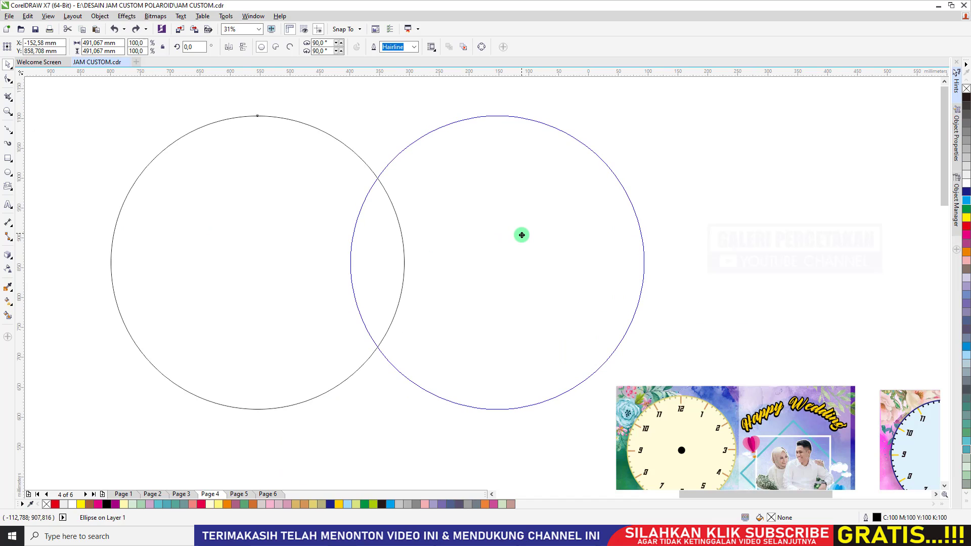
mouse_move(522, 236)
left_mouse_down()
mouse_move(499, 234)
mouse_move(514, 234)
left_mouse_up()
left_click_drag(524, 310, 438, 166)
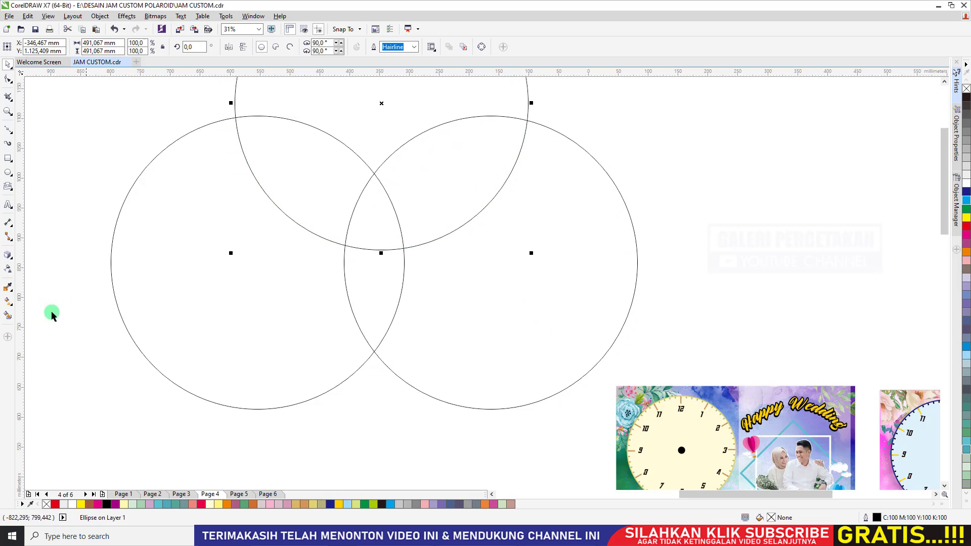
Step: Use Smart Fill to color the three lens-shaped overlaps around the central area slate blue, leaving the rest of the circles unfilled
left_click(7, 315)
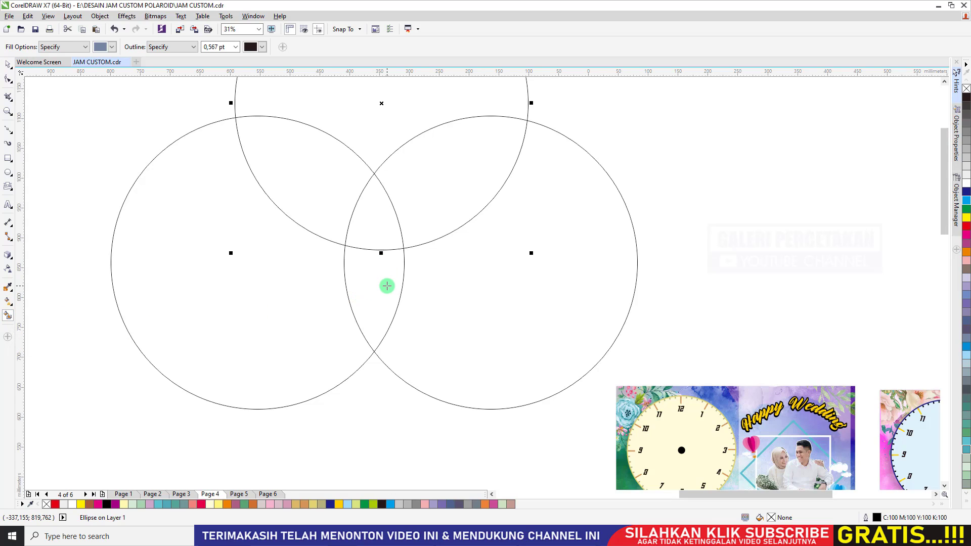
left_click(396, 270)
left_click(434, 209)
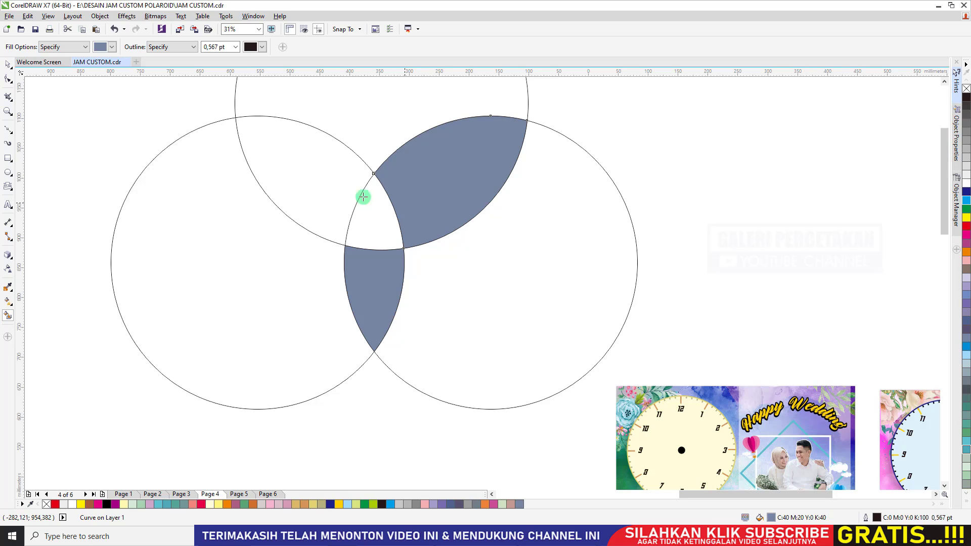
left_click(319, 191)
left_click(286, 296)
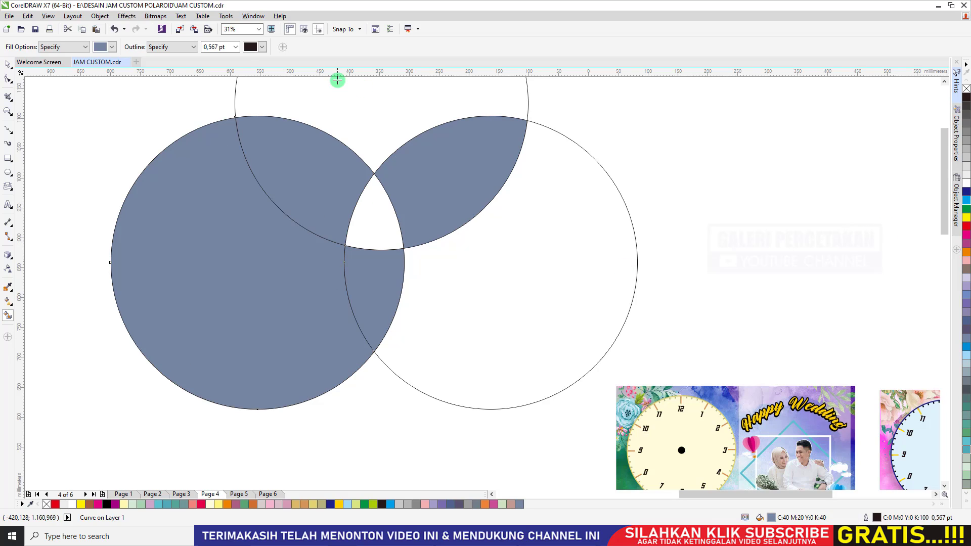
key("ctrl+z")
Step: Set the Smart Fill color to pale yellow and fill the outer, non-overlapping area of each of the three circles
left_click(112, 47)
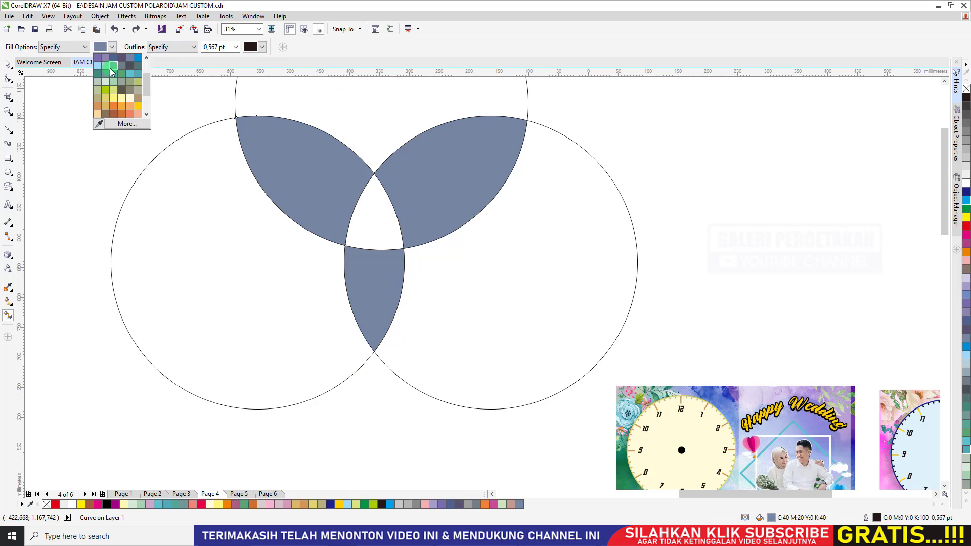
left_click(117, 98)
left_click(212, 267)
left_click(425, 99)
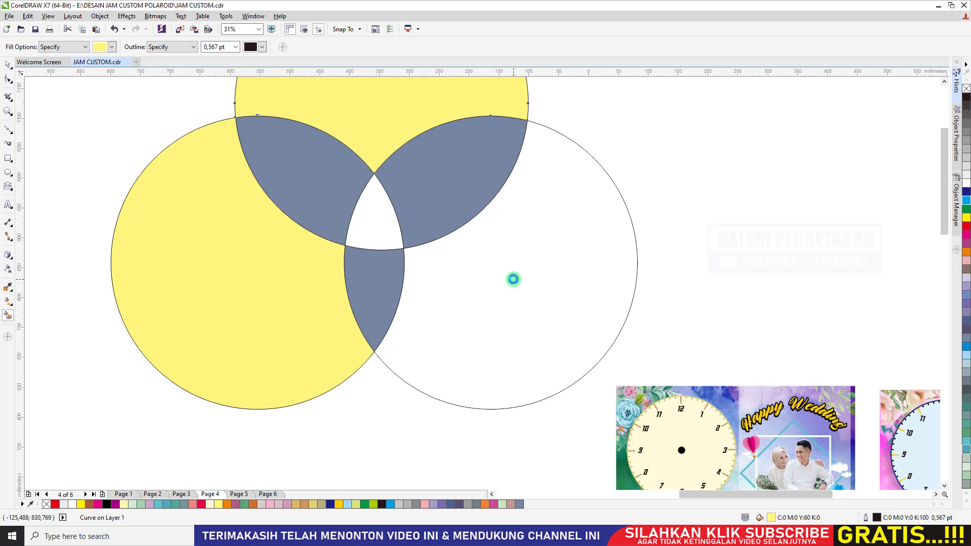
left_click(514, 279)
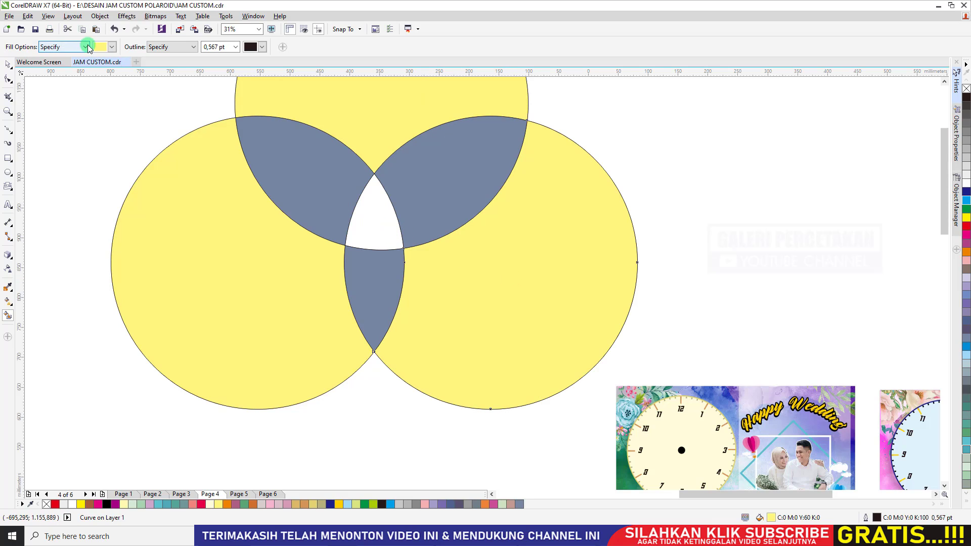
Step: Set the Smart Fill color to crimson and fill the central area shared by all three circles
left_click(100, 53)
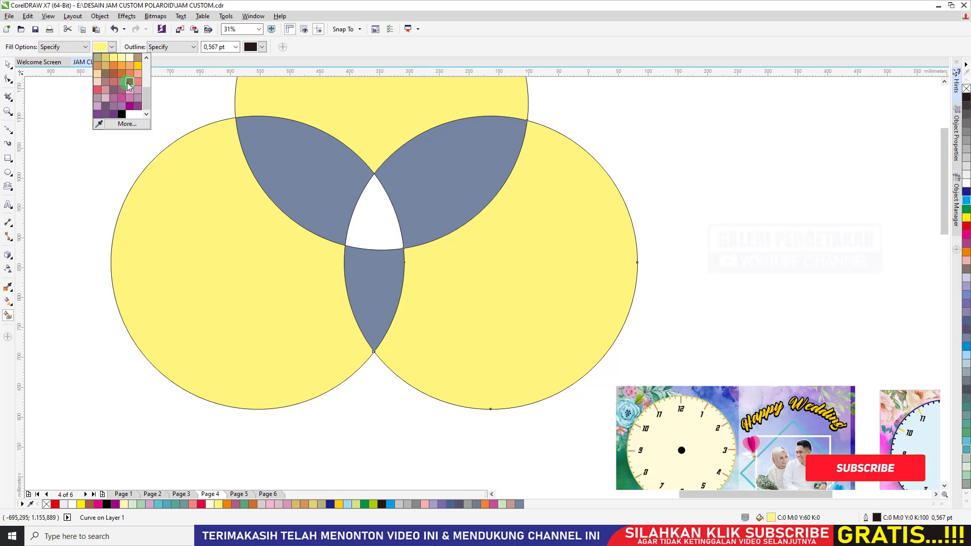
left_click(125, 86)
left_click(390, 224)
Step: Try moving the top yellow segment away from the overlapping circles twice, undoing each move
left_click(8, 64)
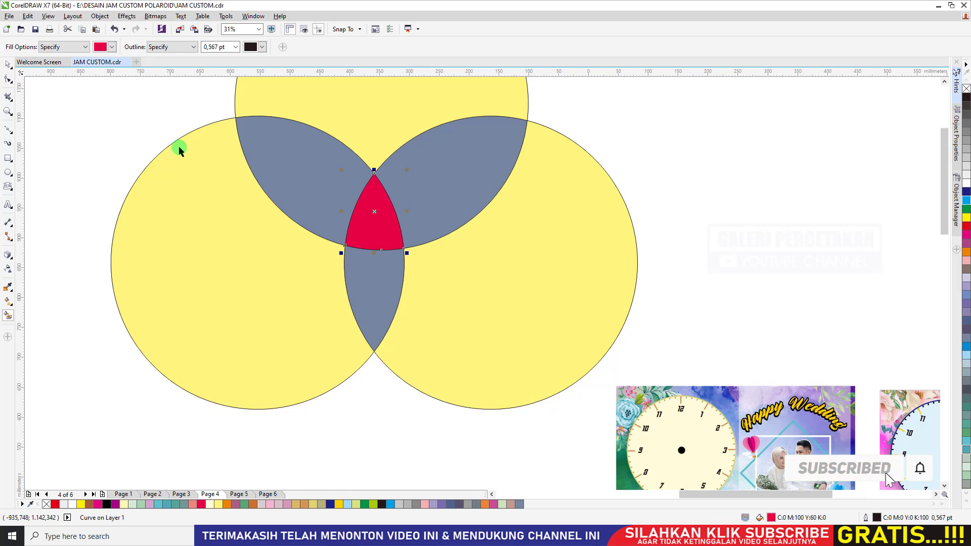
scroll(462, 232, "down", 2)
left_click_drag(428, 159, 338, 144)
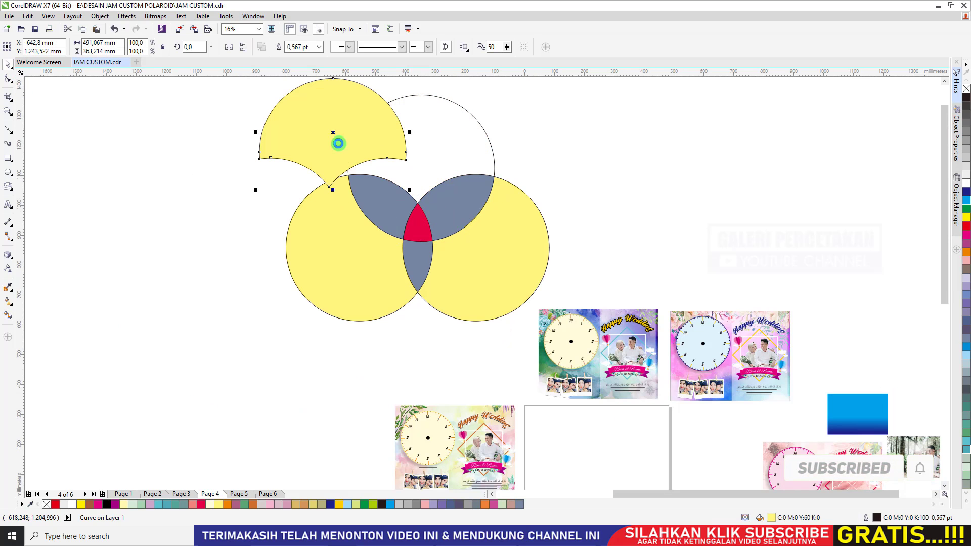
key("ctrl+z")
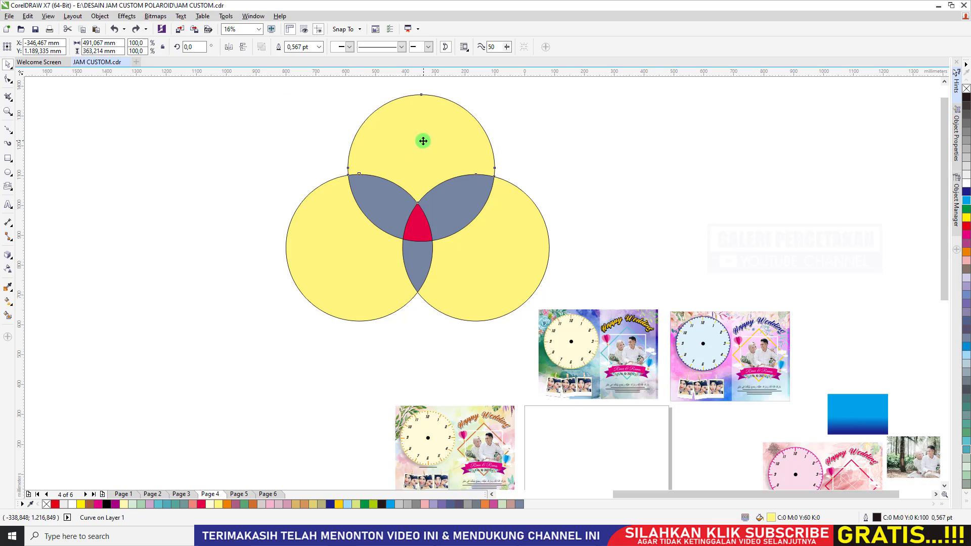
left_click_drag(422, 143, 256, 136)
key("ctrl+z")
Step: Select all three yellow segments and all three slate blue lenses, and move them together to the empty area left of the circle outlines
left_click(443, 203, "shift")
left_click(392, 206, "shift")
left_click(382, 248, "shift")
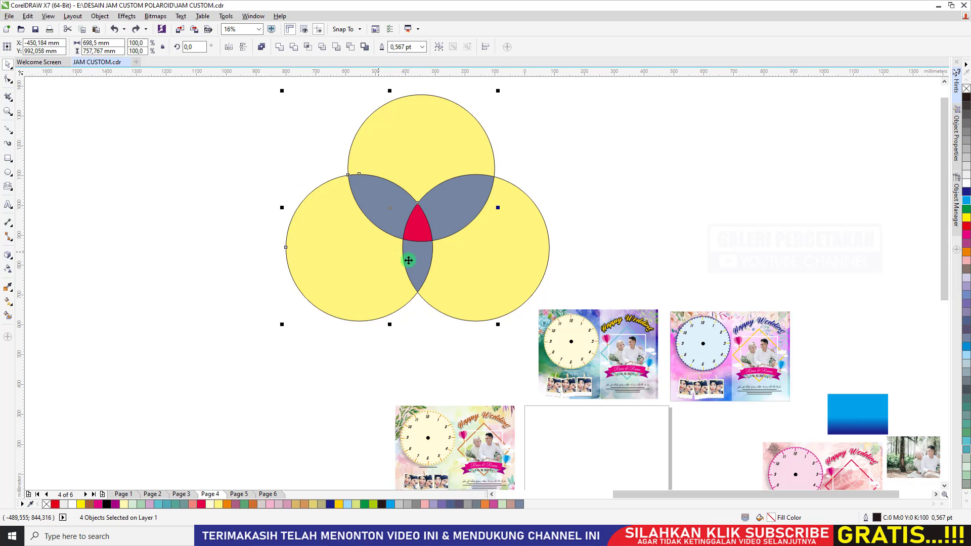
left_click(494, 276, "shift")
left_click(420, 259, "shift")
left_click_drag(420, 259, 187, 254)
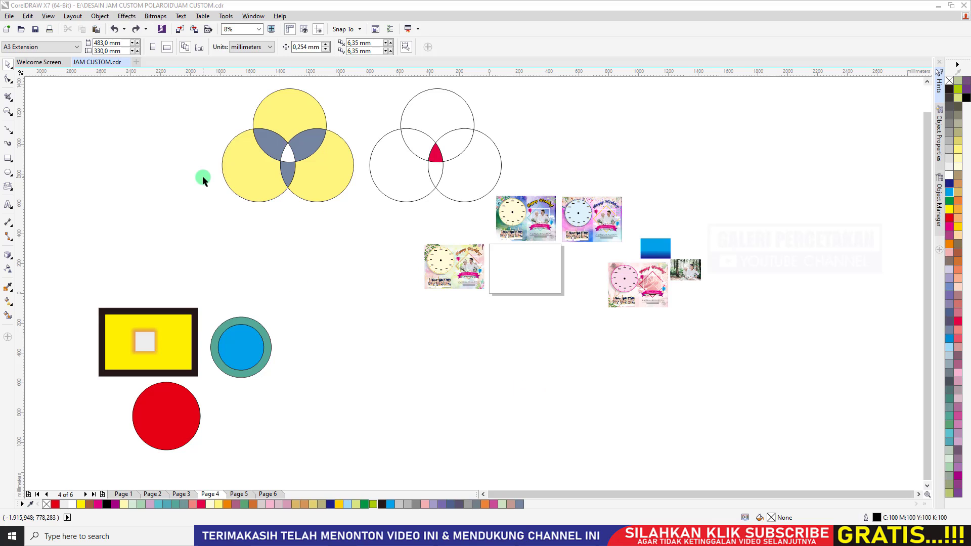
Step: Import JAM CUSTOM.png from Documents at a freely drawn size over the empty area around the colored circles, and undo the placement
left_click(9, 17)
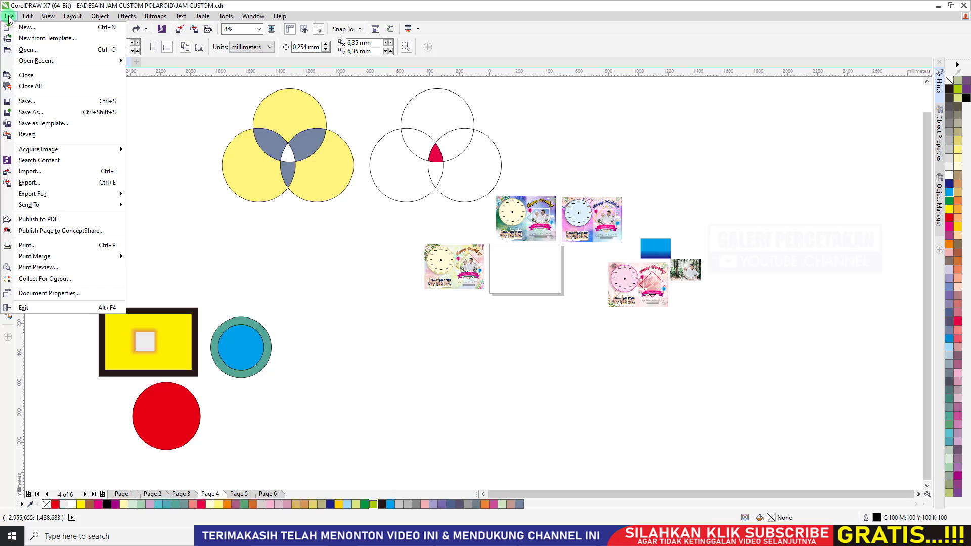
left_click(50, 174)
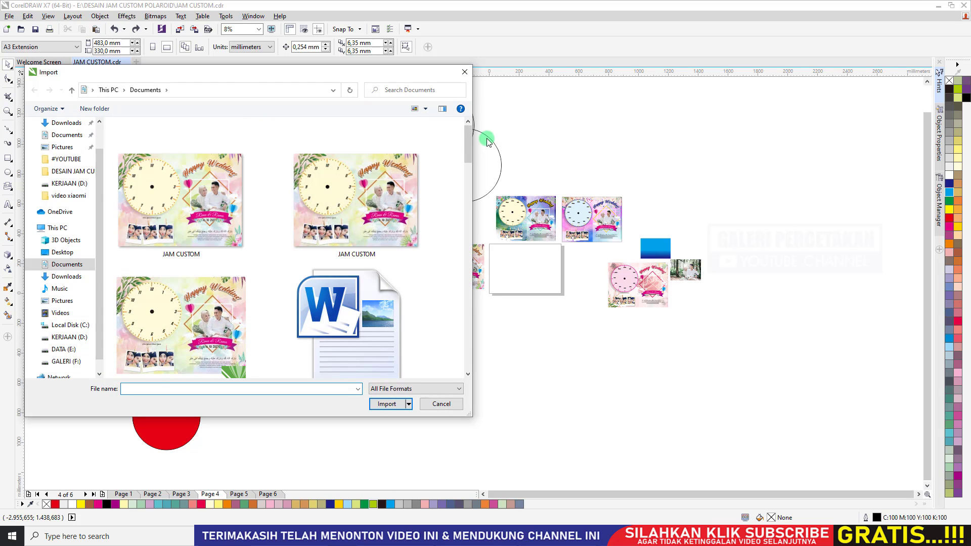
double_click(435, 76)
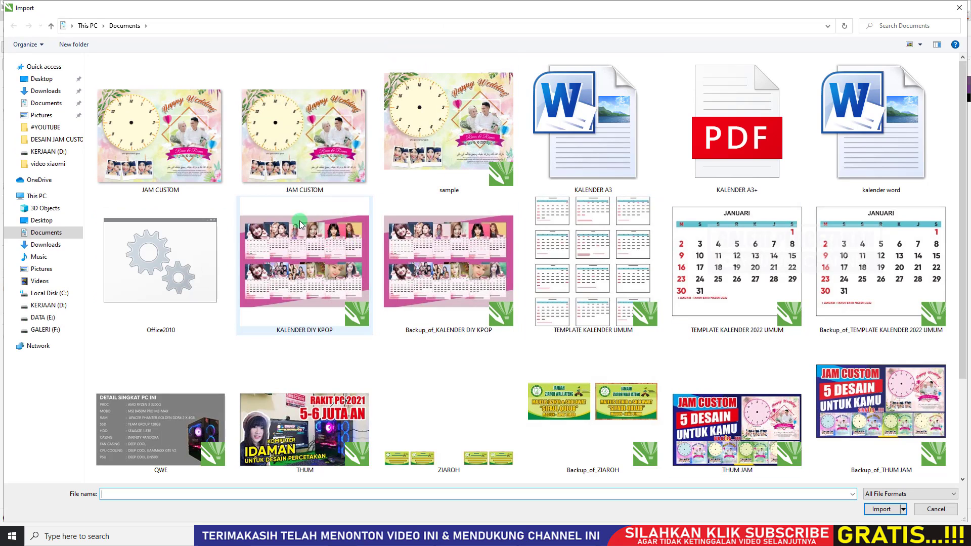
left_click(195, 178)
left_click(890, 513)
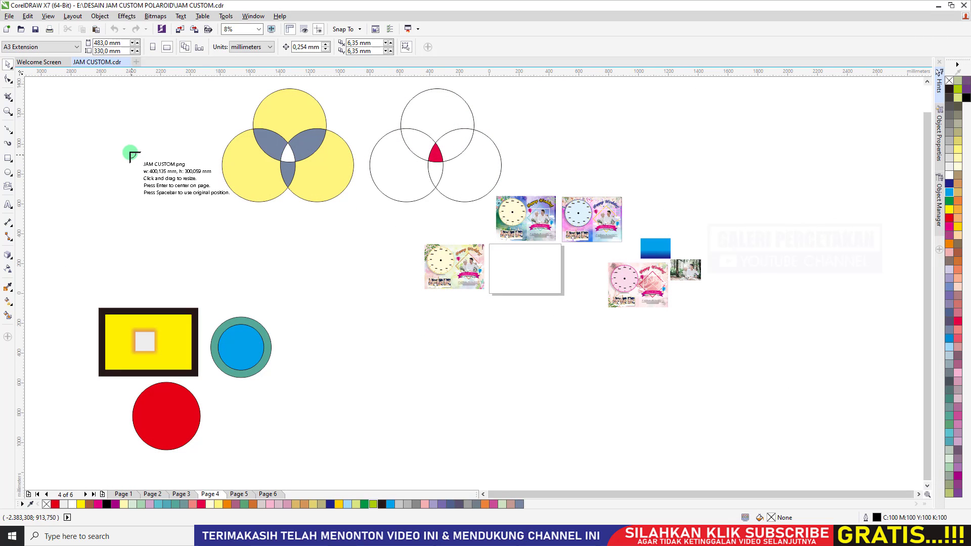
left_click_drag(87, 115, 369, 304)
key("ctrl+z")
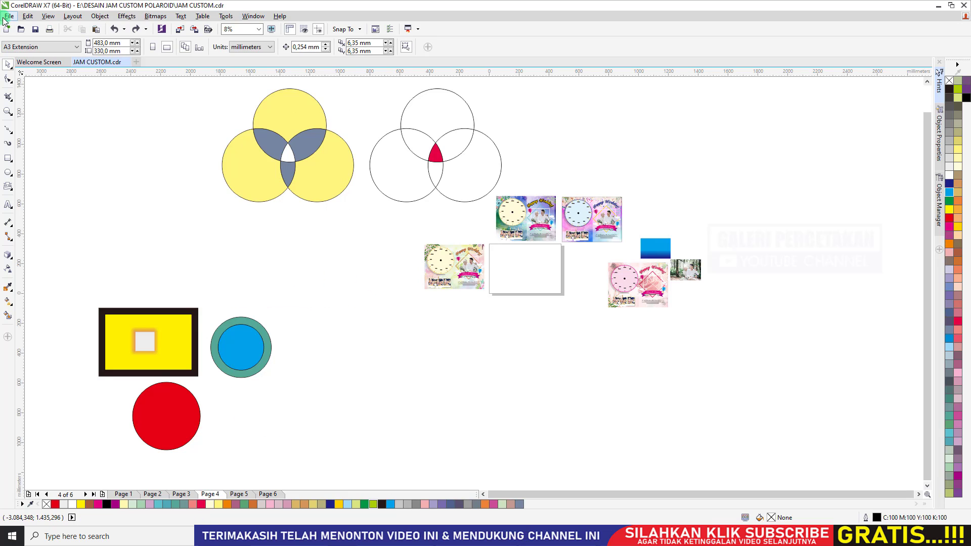
Step: Import JAM CUSTOM.png at its original size into the empty area left of the cream-colored clock design
left_click(9, 16)
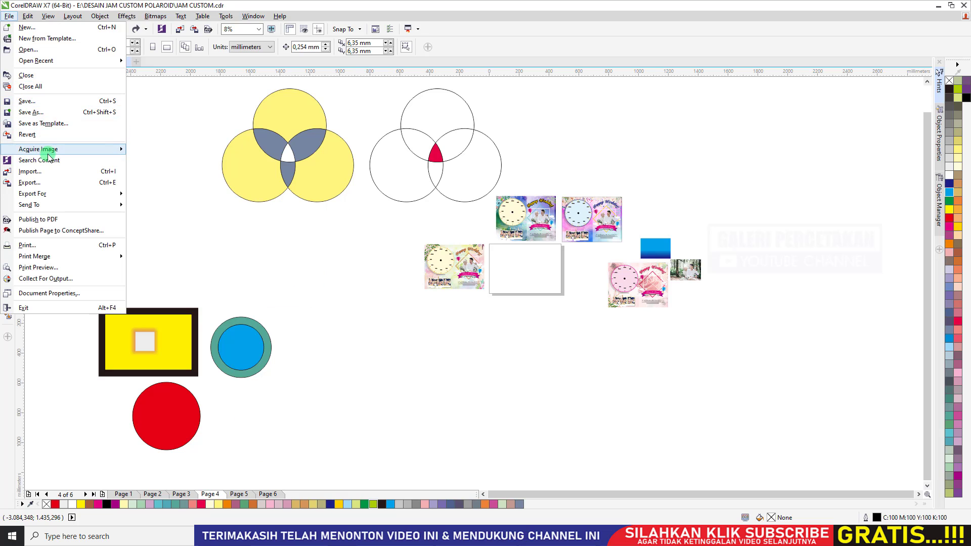
left_click(51, 170)
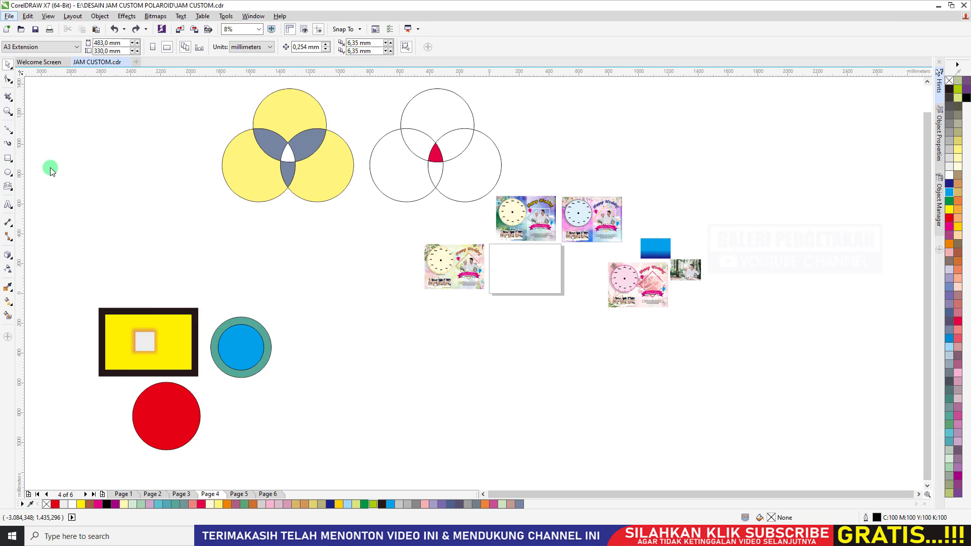
left_click(180, 162)
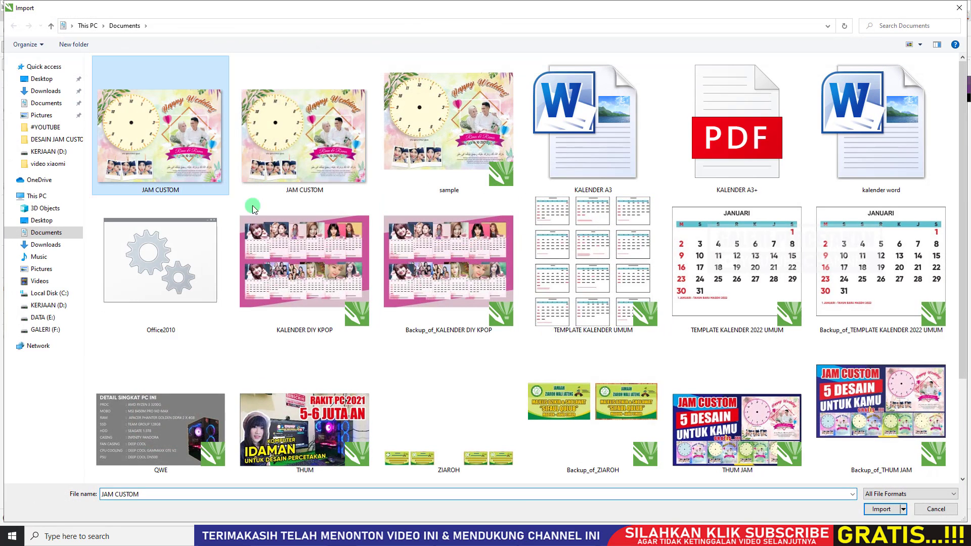
left_click(880, 509)
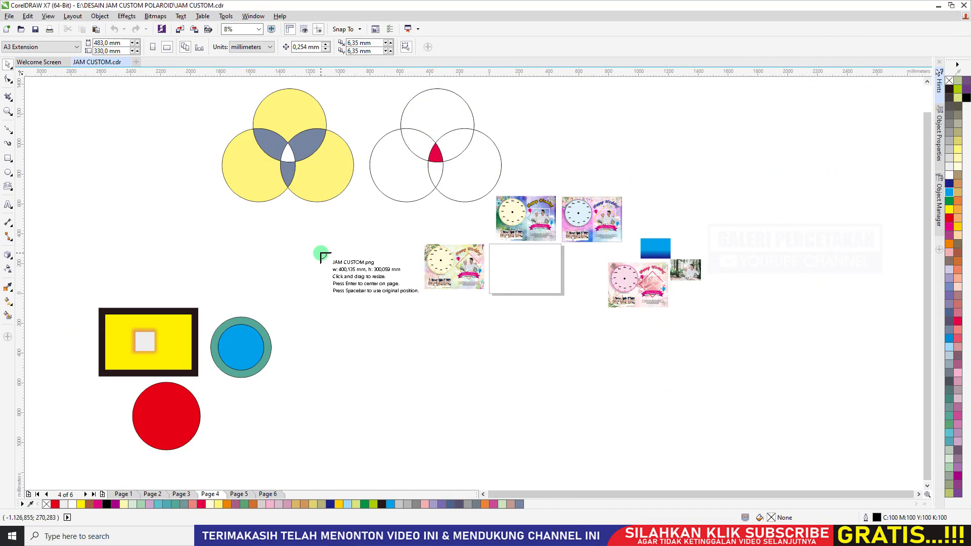
left_click(317, 250)
left_click(331, 246)
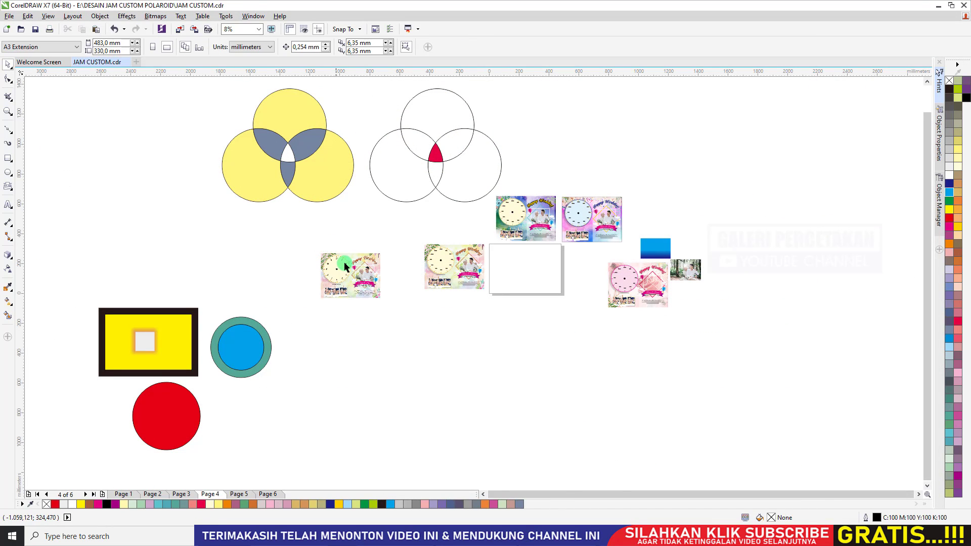
Step: Inspect the imported JAM CUSTOM.png up close, shift it slightly, and delete it
left_click(343, 262)
scroll(346, 267, "up", 4)
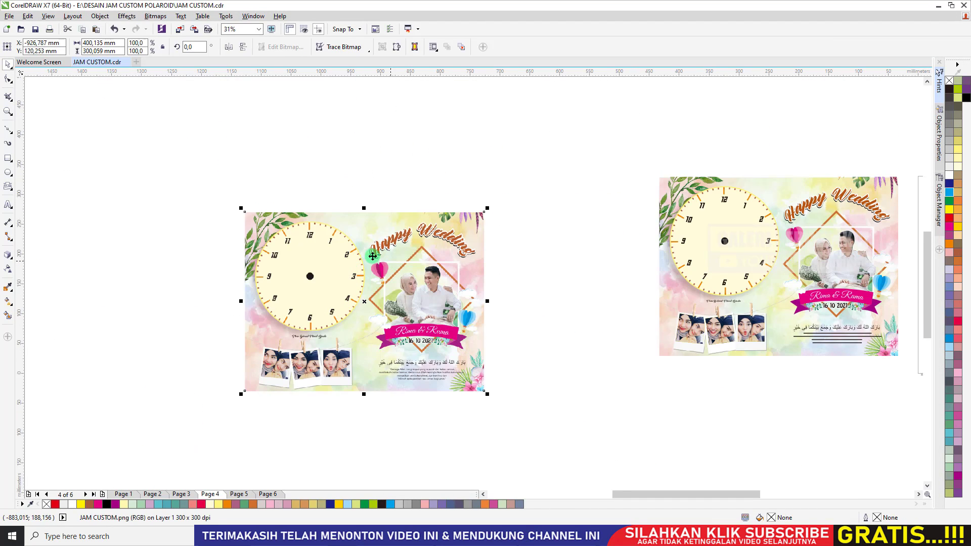
scroll(353, 343, "up", 2)
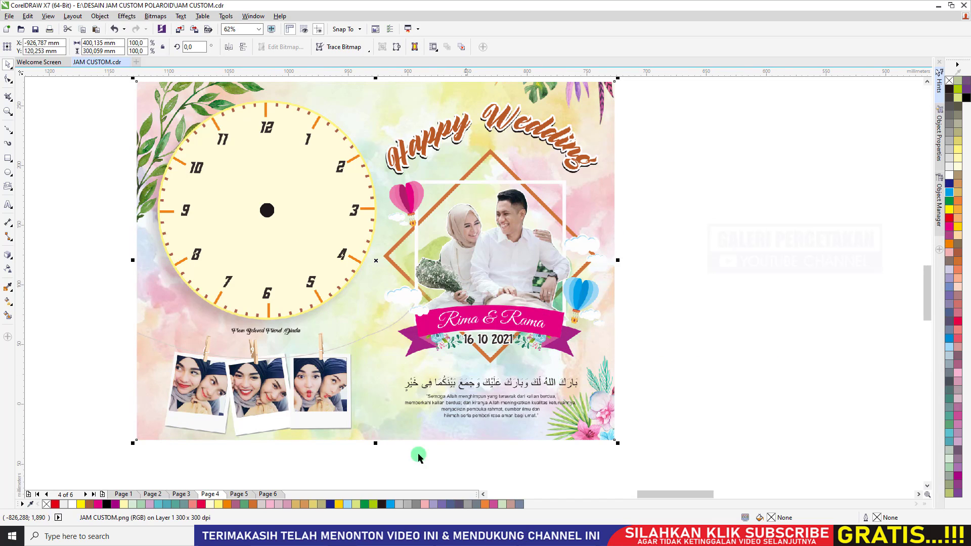
scroll(500, 346, "down", 2)
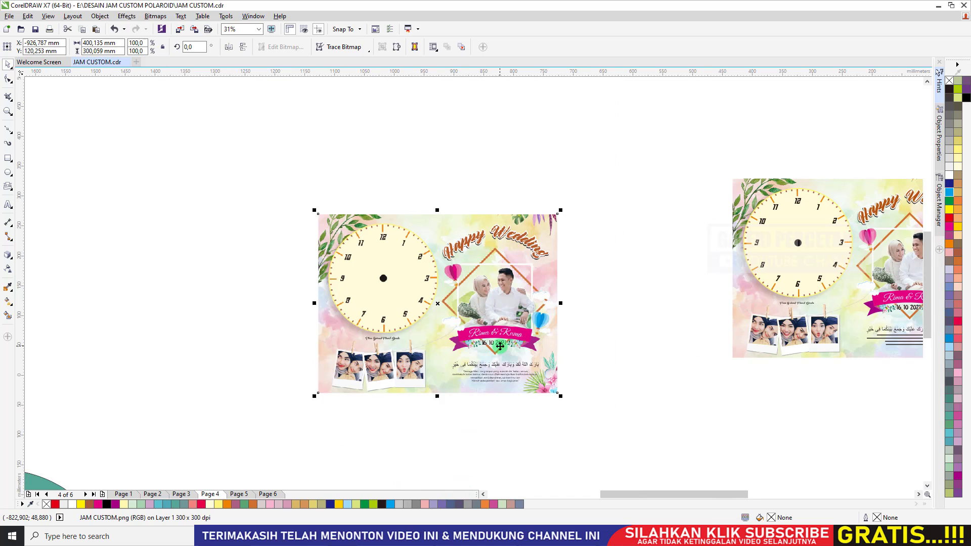
left_click_drag(493, 336, 485, 319)
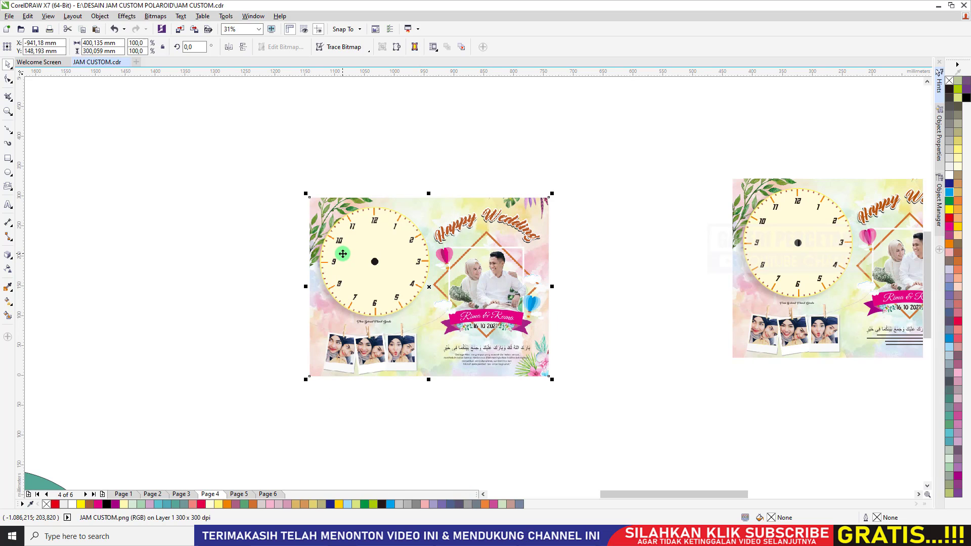
key("Delete")
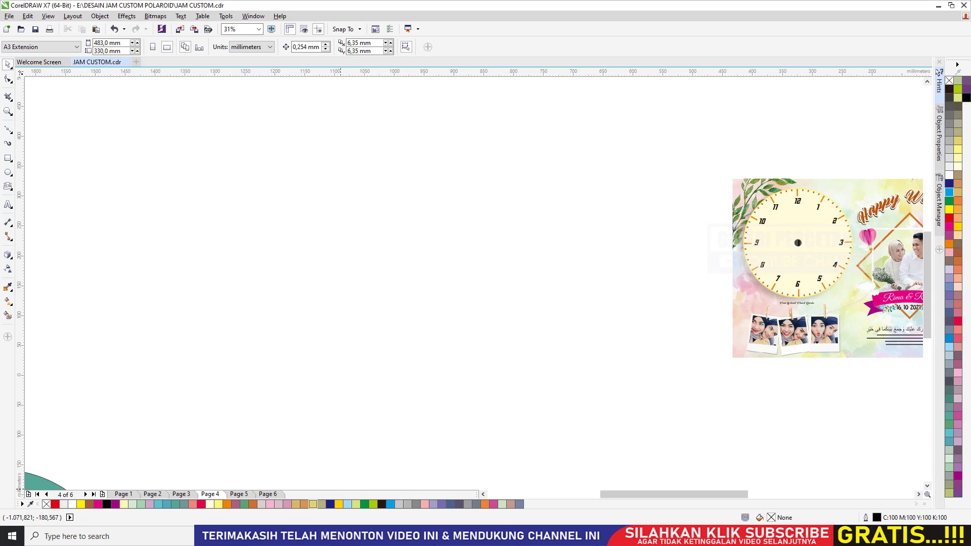
Step: Switch to File Explorer and browse the drive and user folders for a picture to import, ending in the Downloads folder
mouse_move(289, 536)
left_click(287, 493)
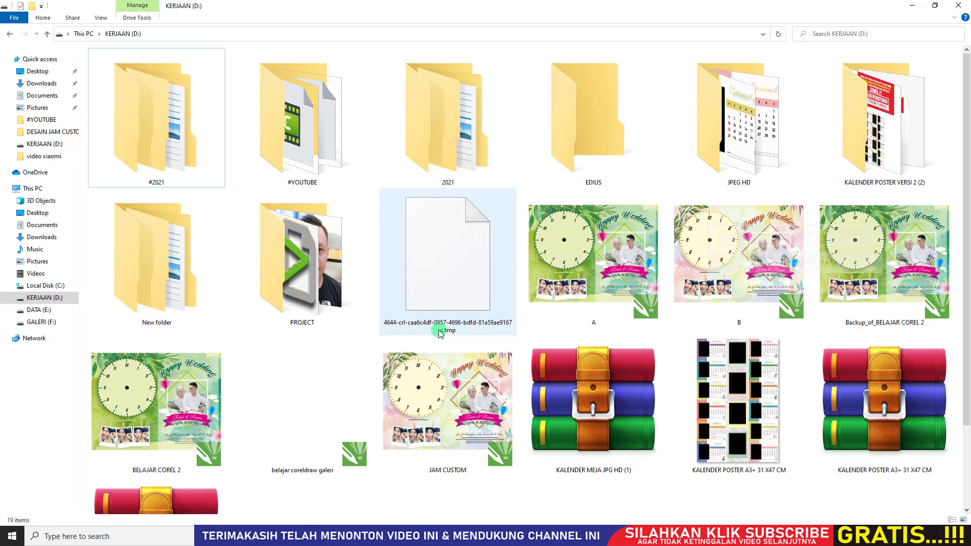
scroll(165, 145, "down", 1)
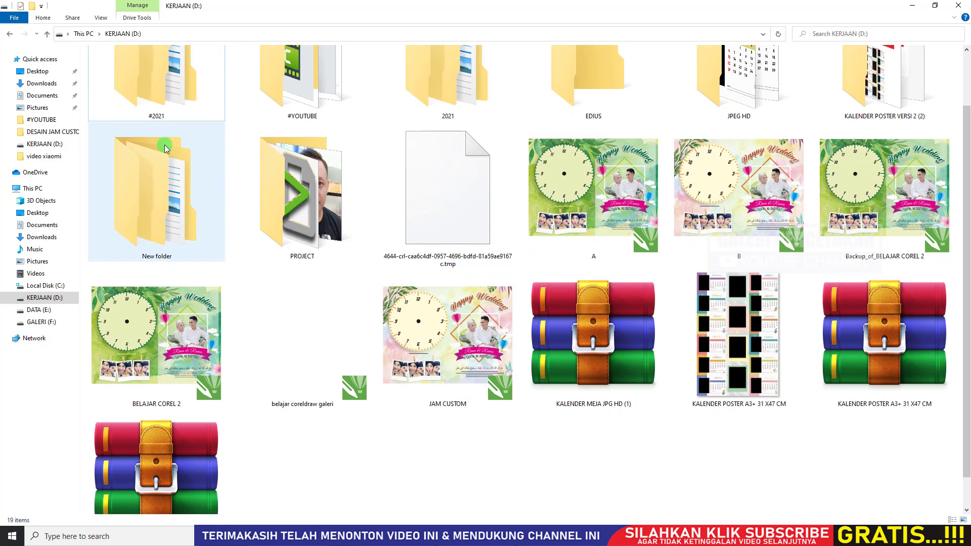
double_click(169, 117)
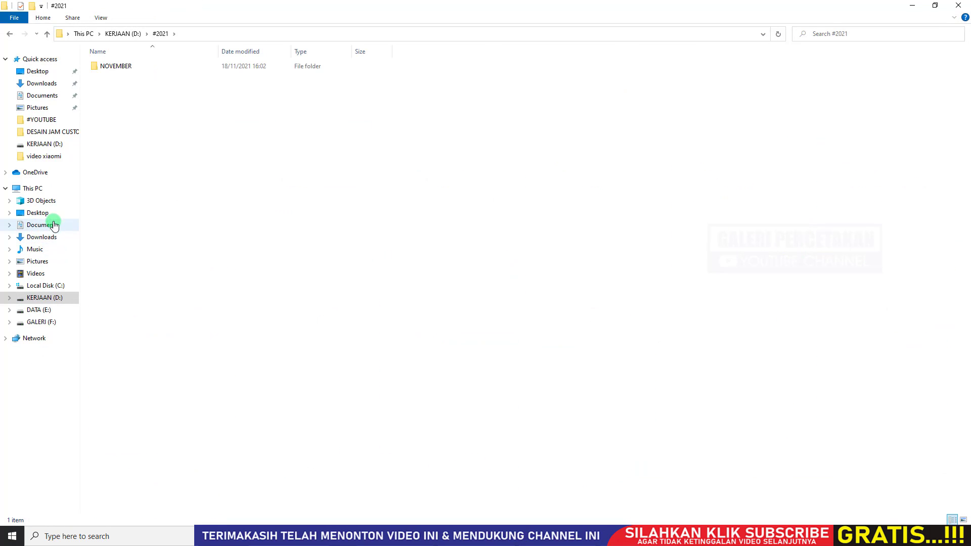
left_click(43, 95)
left_click(45, 84)
left_click(38, 71)
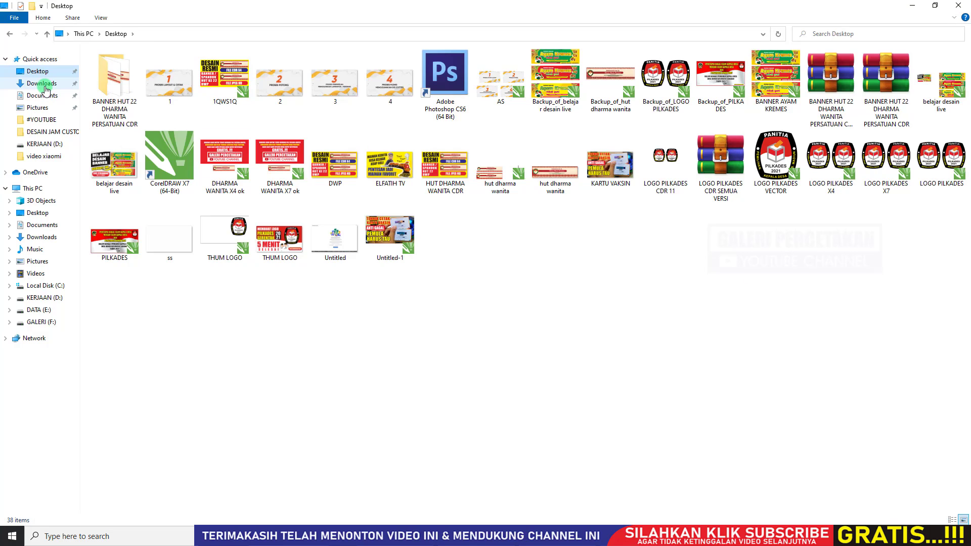
left_click(45, 84)
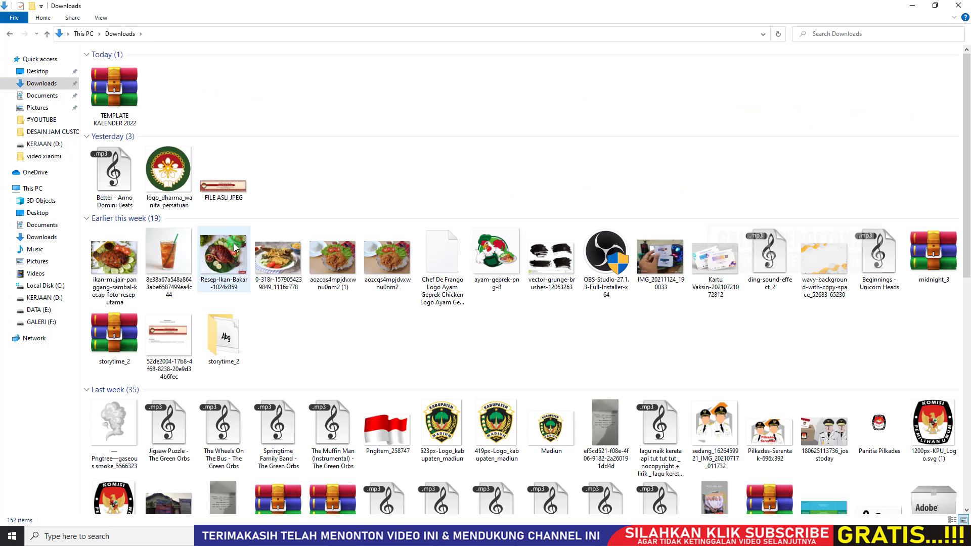
Step: Bring the Resep-Ikan-Bakar-1024x859 file from Downloads into the Belajar coreldraw document, inspect the placed object, and delete it
left_click_drag(234, 248, 462, 197)
scroll(471, 203, "up", 3)
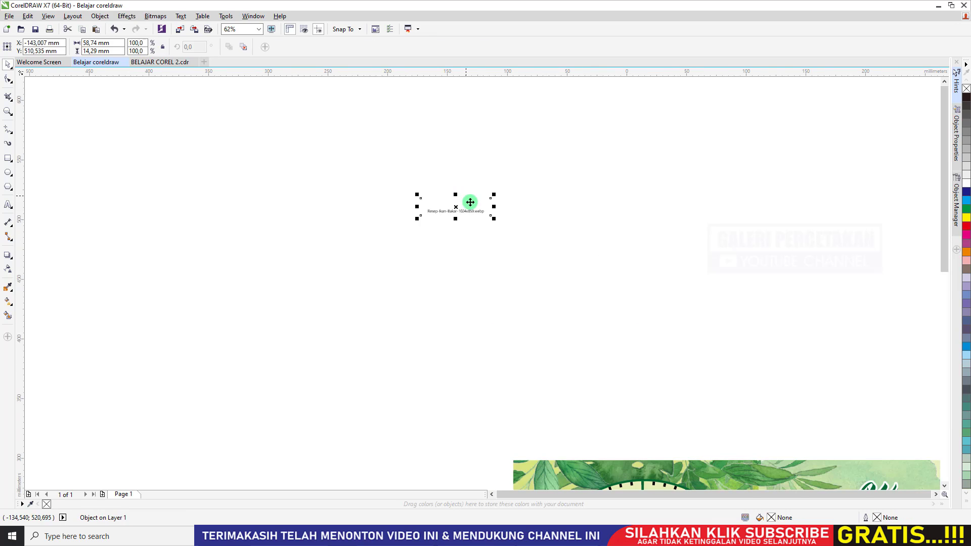
key("Delete")
key("ctrl+z")
scroll(456, 204, "up", 1)
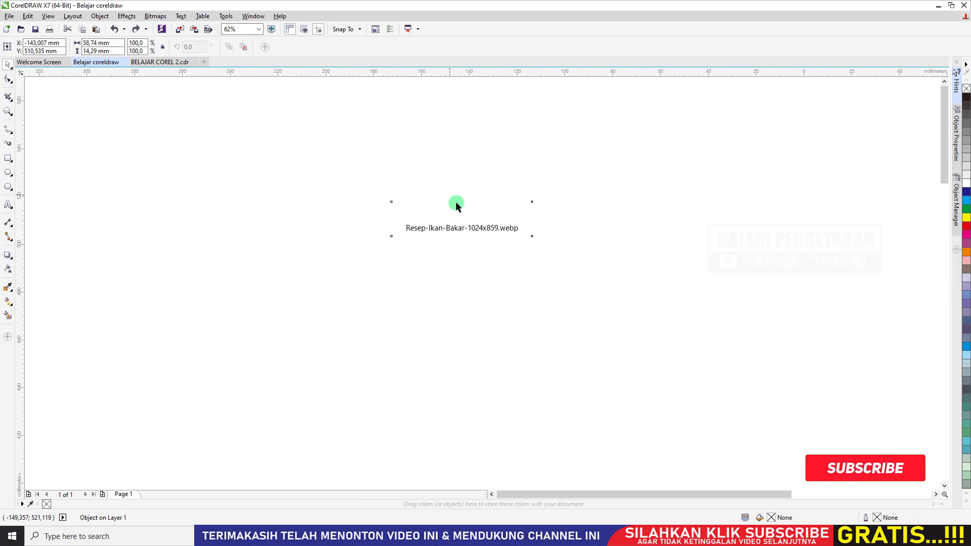
scroll(455, 201, "up", 3)
scroll(538, 274, "down", 2)
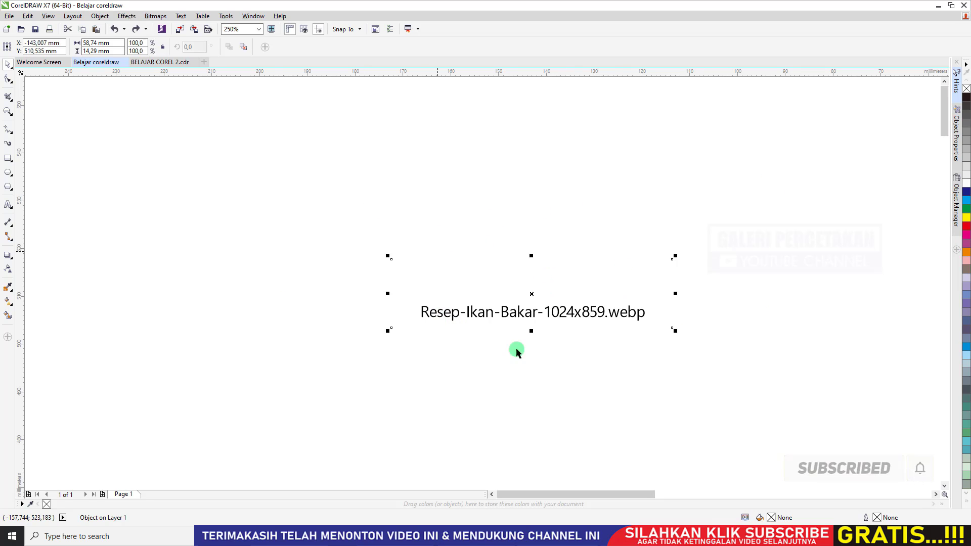
key("Delete")
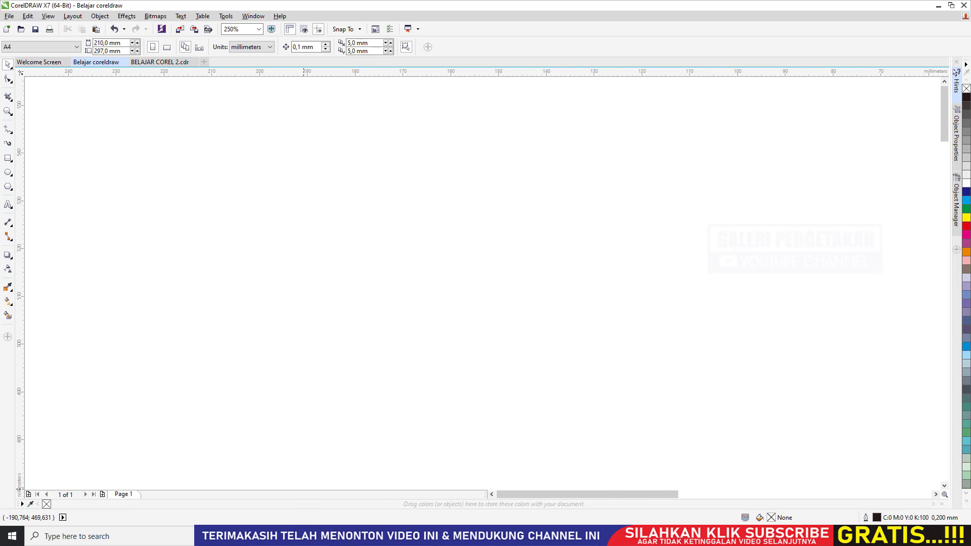
key("alt+Tab")
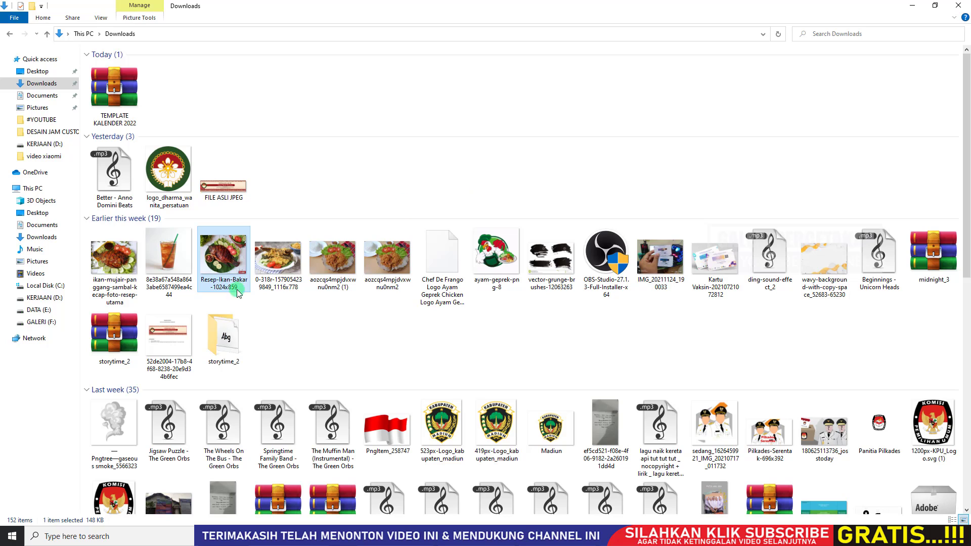
left_click_drag(269, 266, 471, 236)
scroll(462, 302, "down", 5)
left_click_drag(473, 236, 518, 278)
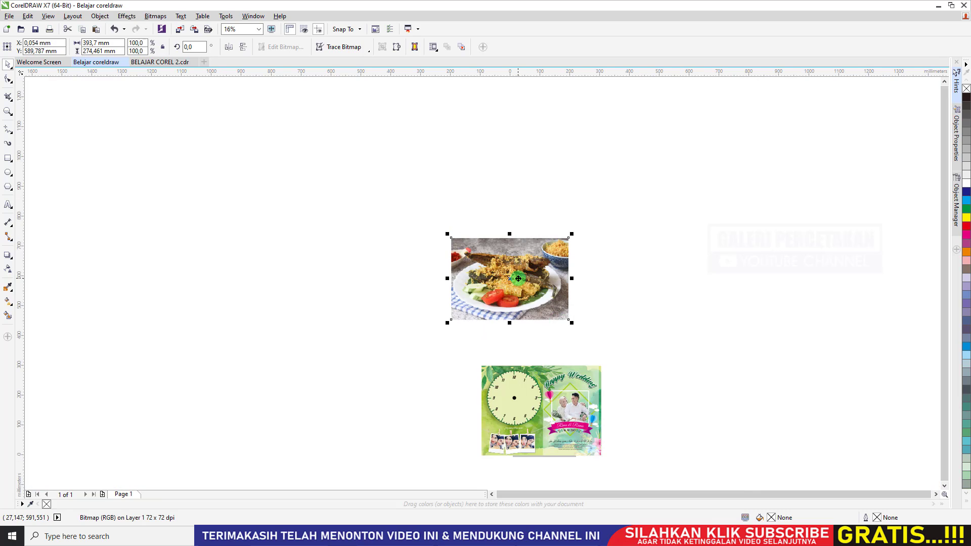
Step: Cut the fried fish photo from Belajar coreldraw and paste it into page 4 of the JAM CUSTOM drawing
key("Delete")
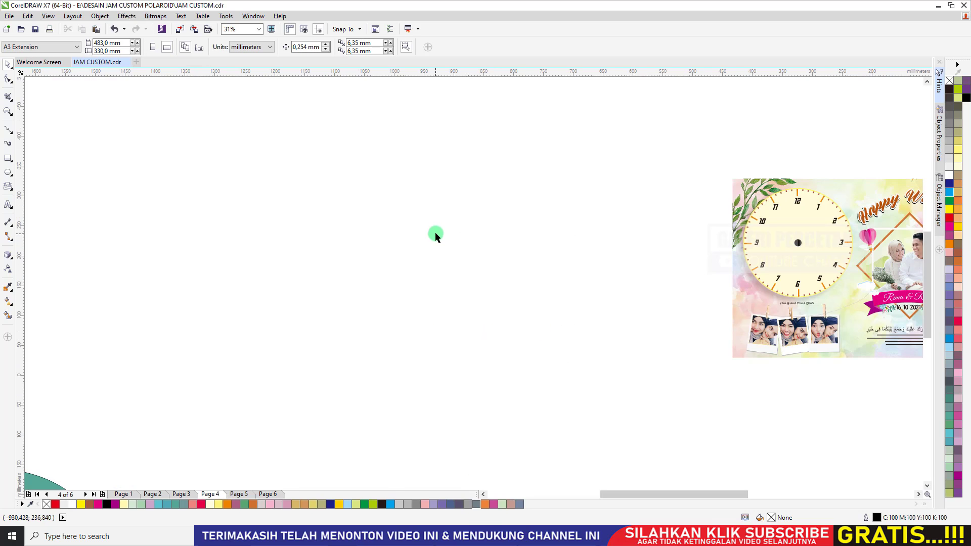
scroll(435, 232, "down", 3)
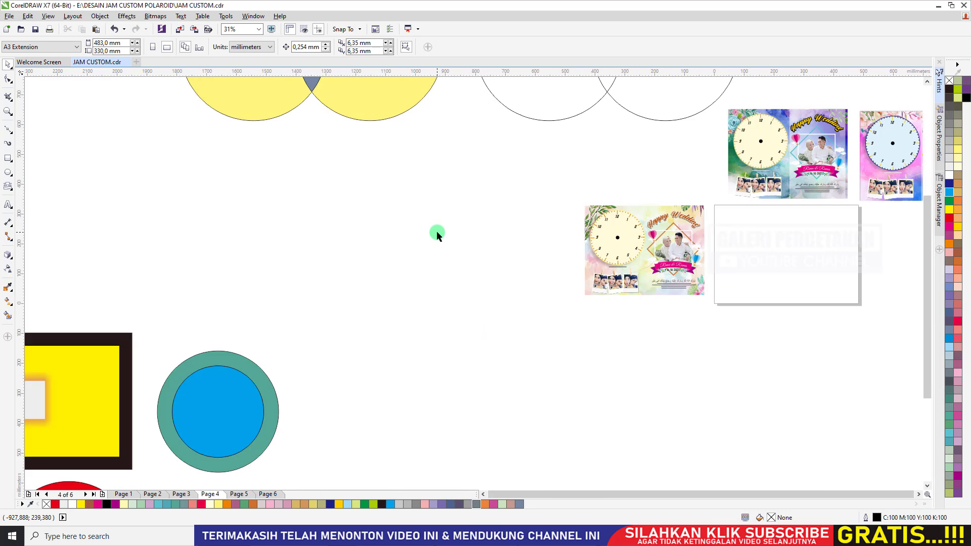
key("ctrl+v")
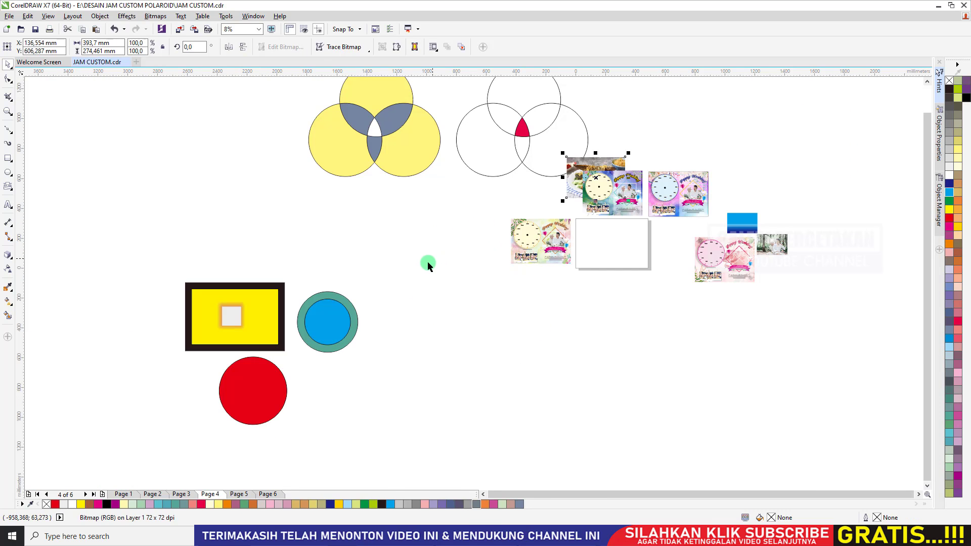
Step: Copy the uppermost yellow Smart Fill segment into the empty space above CONTOH TEXT, and undo the copy
scroll(529, 269, "down", 2)
scroll(593, 248, "down", 1)
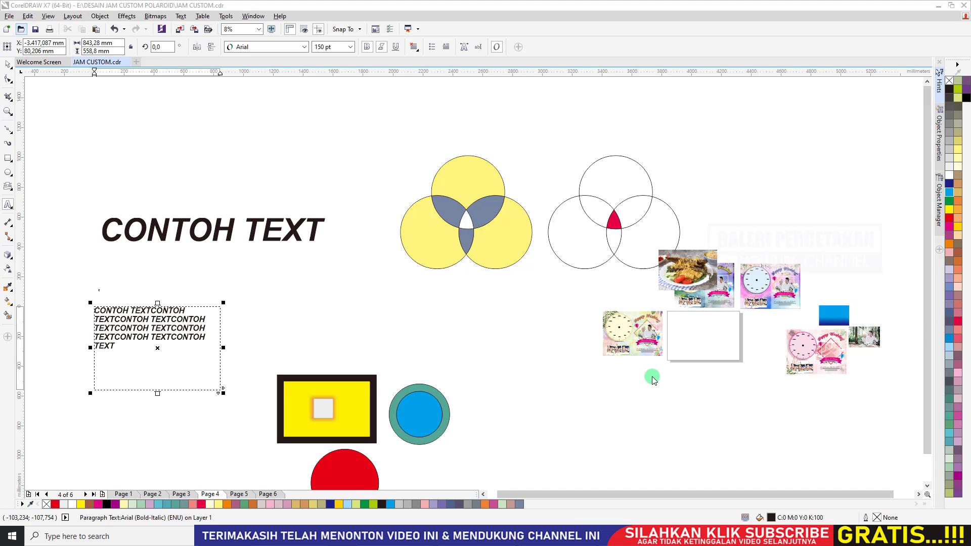
left_click(6, 66)
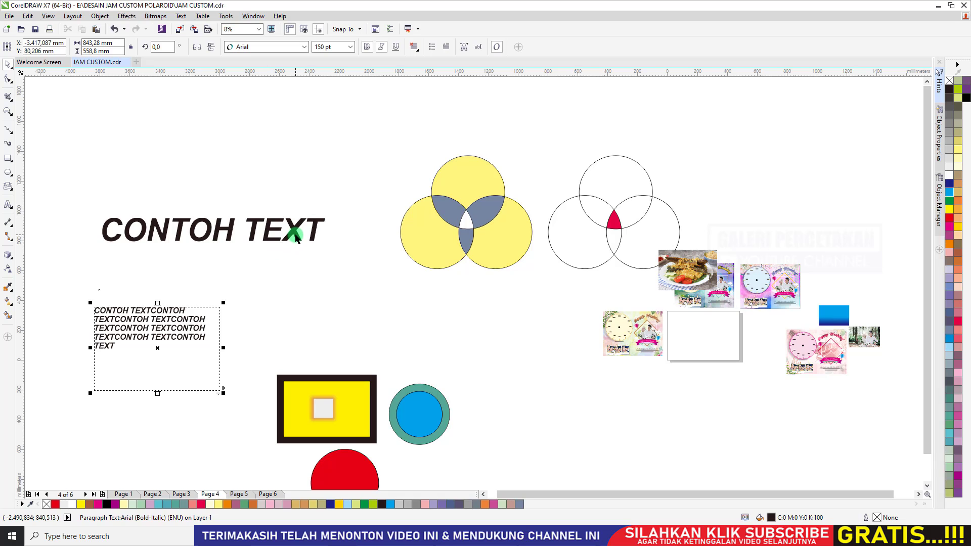
left_click(344, 187)
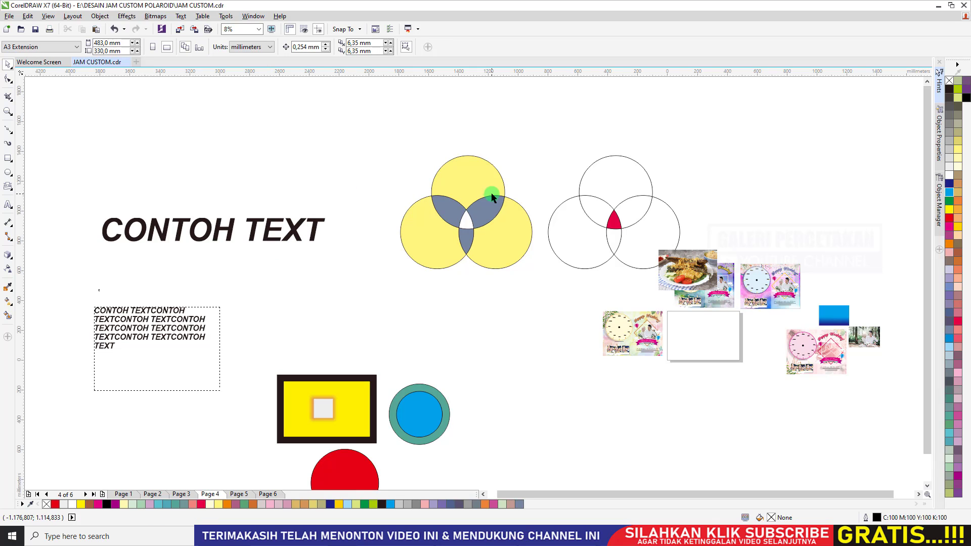
left_click(484, 183)
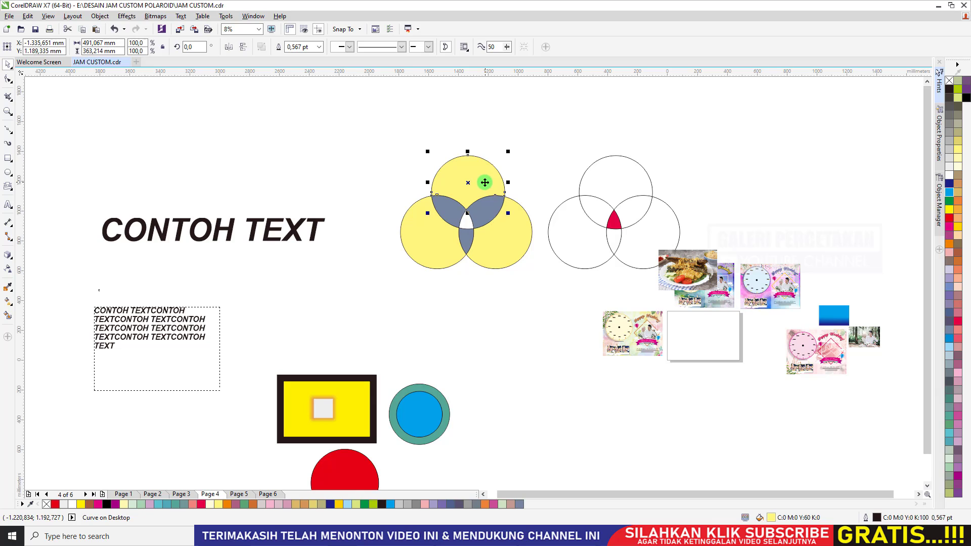
left_click_drag(485, 182, 325, 148)
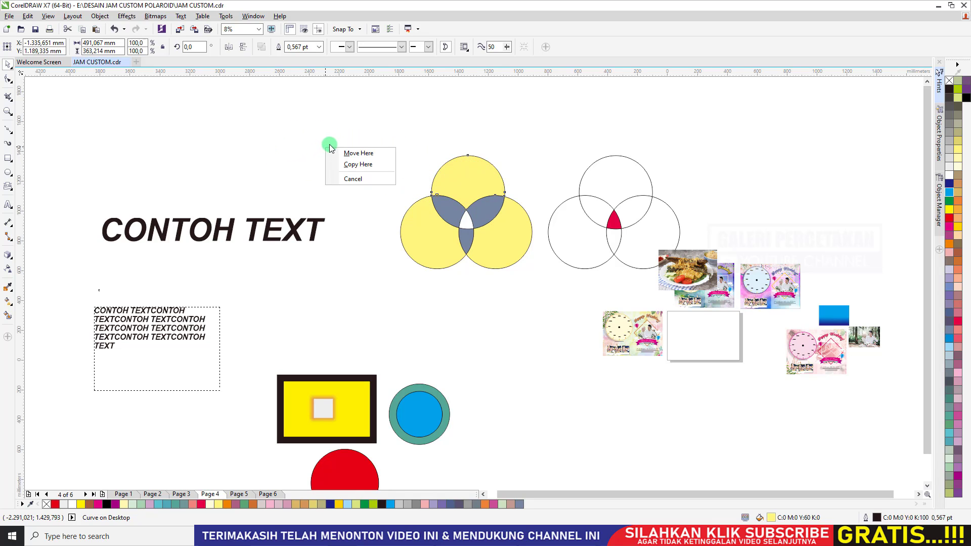
left_click(356, 166)
left_click(459, 181)
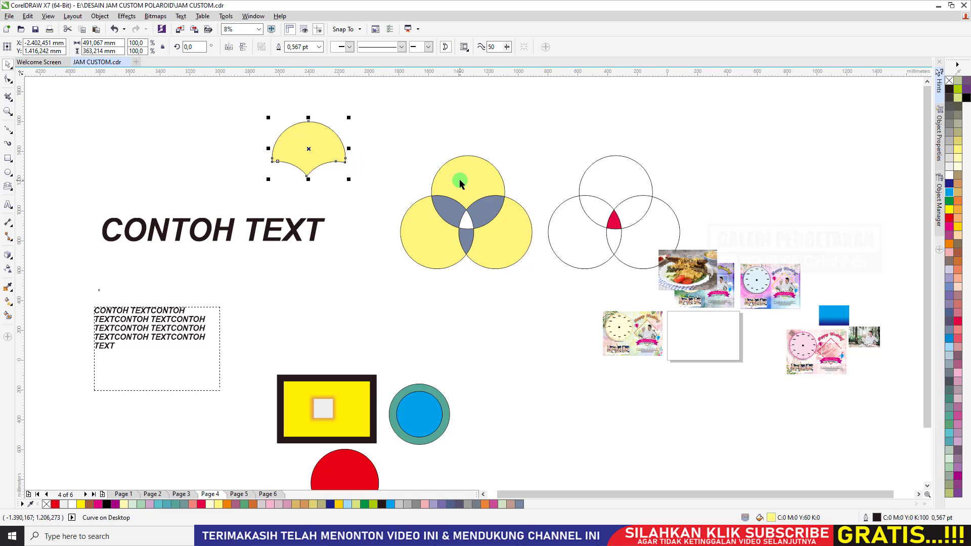
key("ctrl+z")
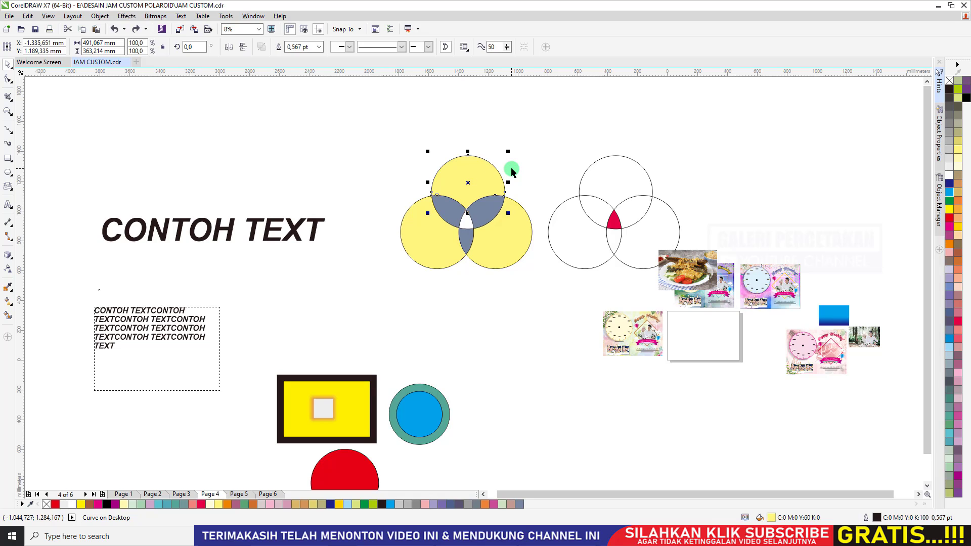
Step: Duplicate the uppermost yellow segment with 6,35 mm horizontal and vertical offsets, try moving the duplicate and the original apart, and undo everything
key("ctrl+d")
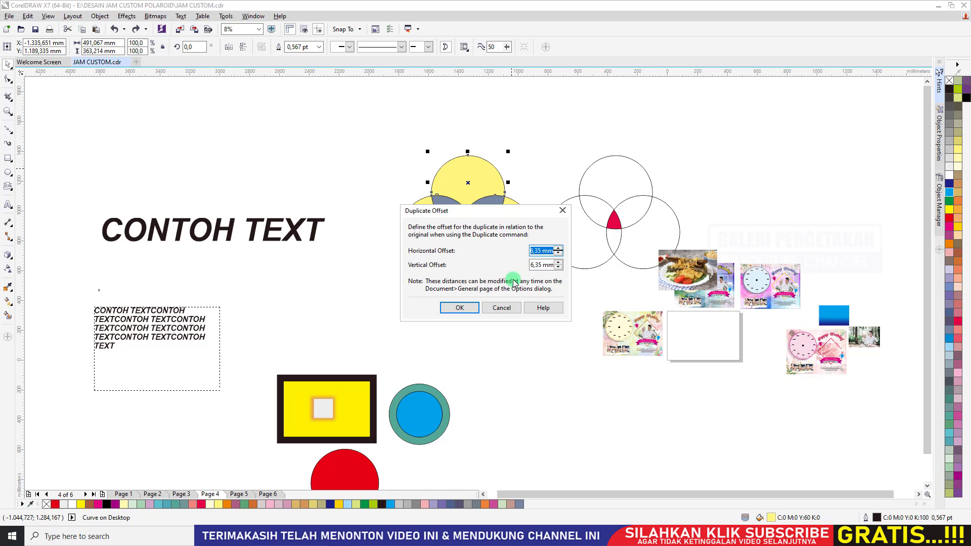
left_click(467, 307)
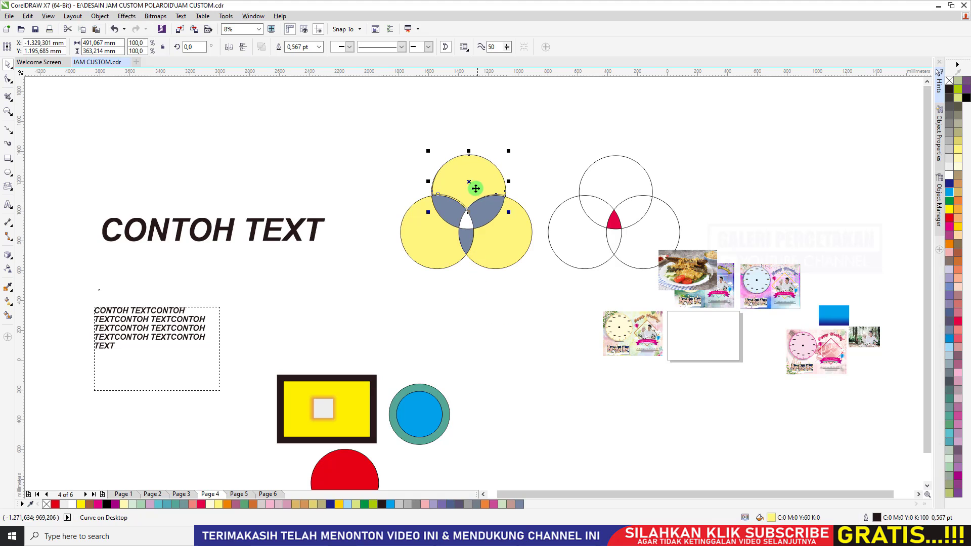
left_click_drag(459, 180, 566, 150)
left_click_drag(479, 182, 346, 133)
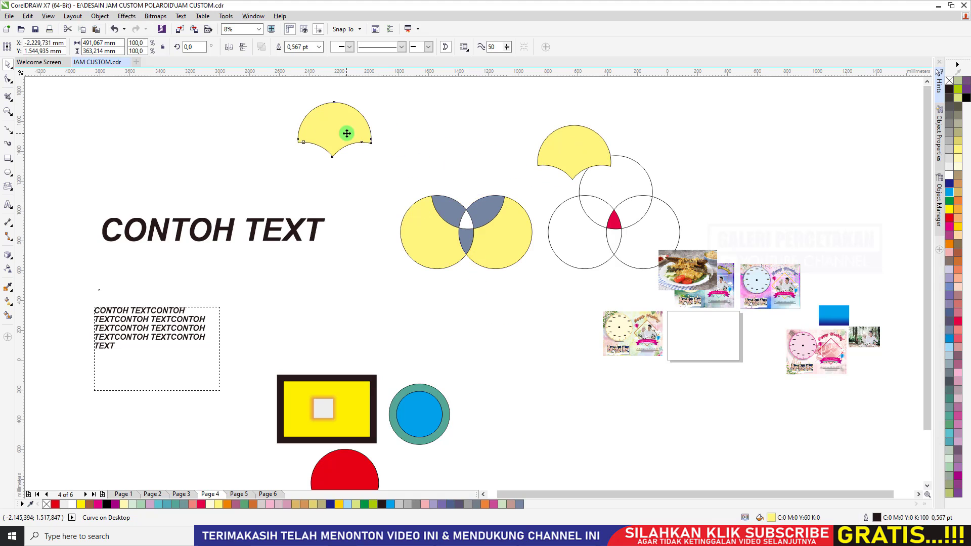
key("ctrl+z")
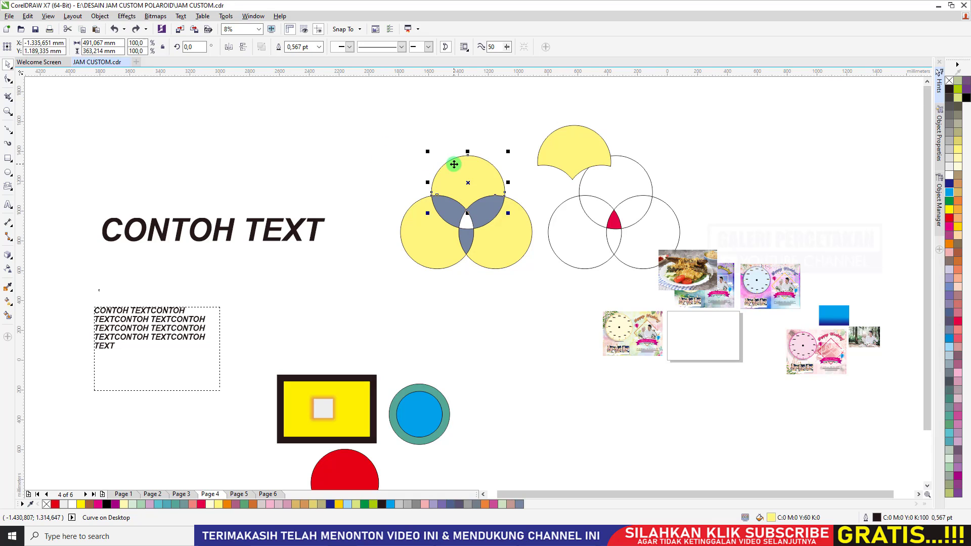
key("ctrl+z")
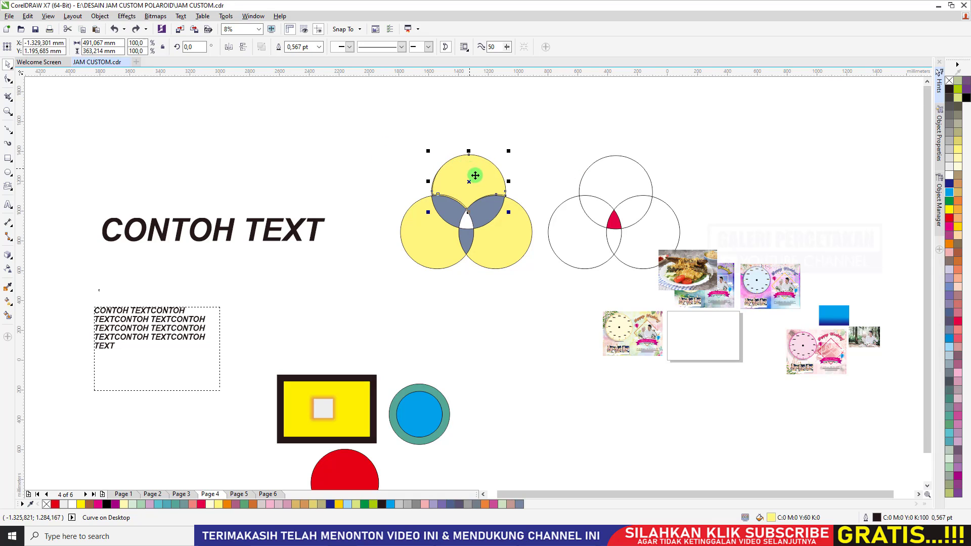
left_click_drag(475, 176, 473, 147)
key("ctrl+z")
key("ctrl+z")
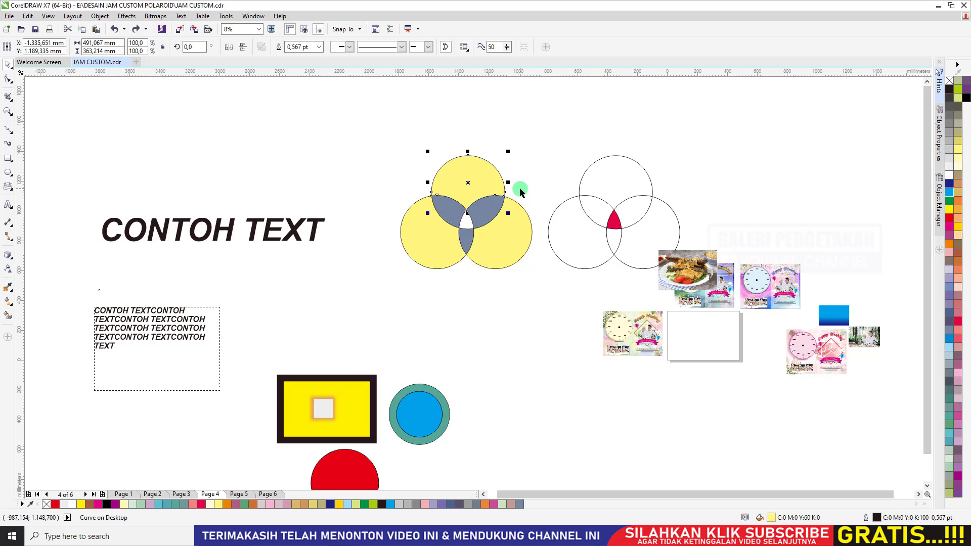
Step: Copy the yellow segment while moving it, undo that, make another copy overlapping the original's upper edge, and delete it
left_click_drag(472, 185, 385, 130)
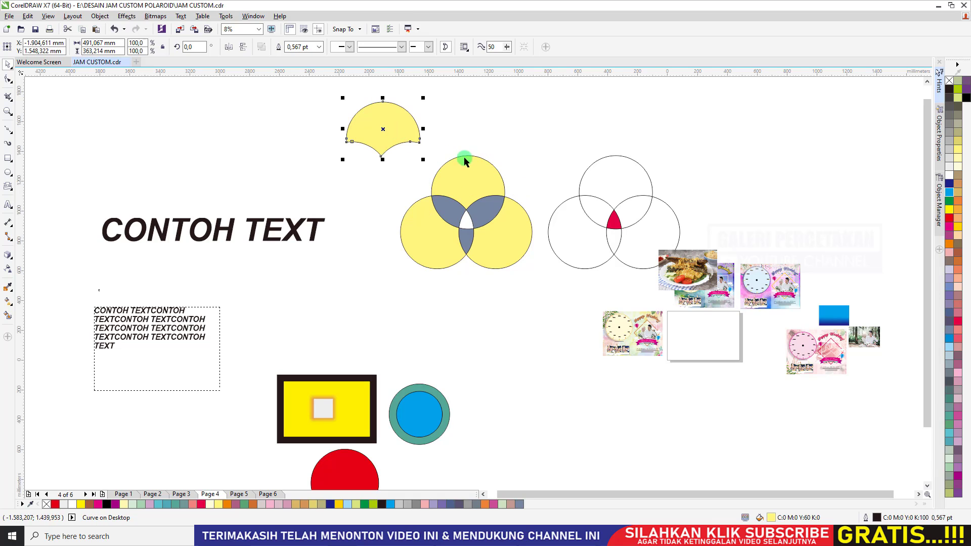
key("ctrl+z")
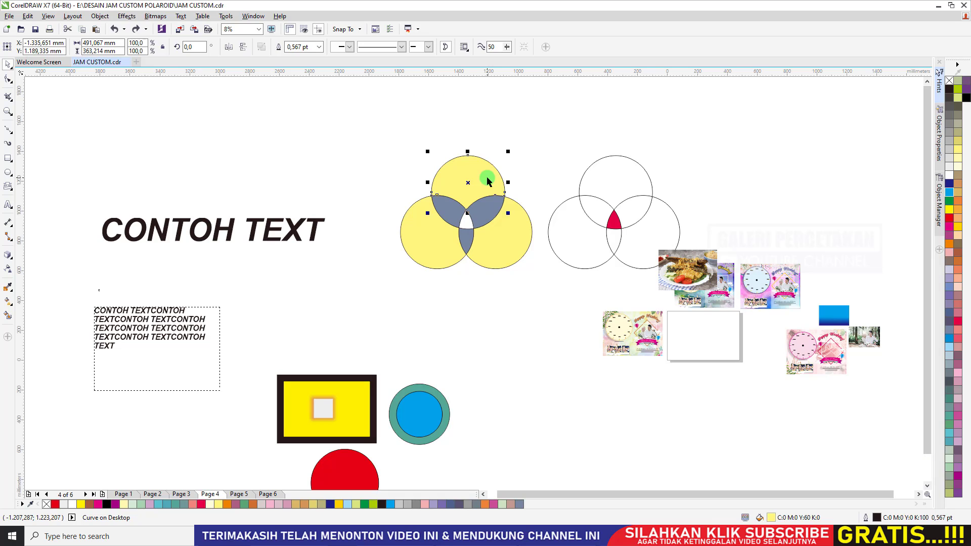
left_click_drag(488, 181, 510, 143)
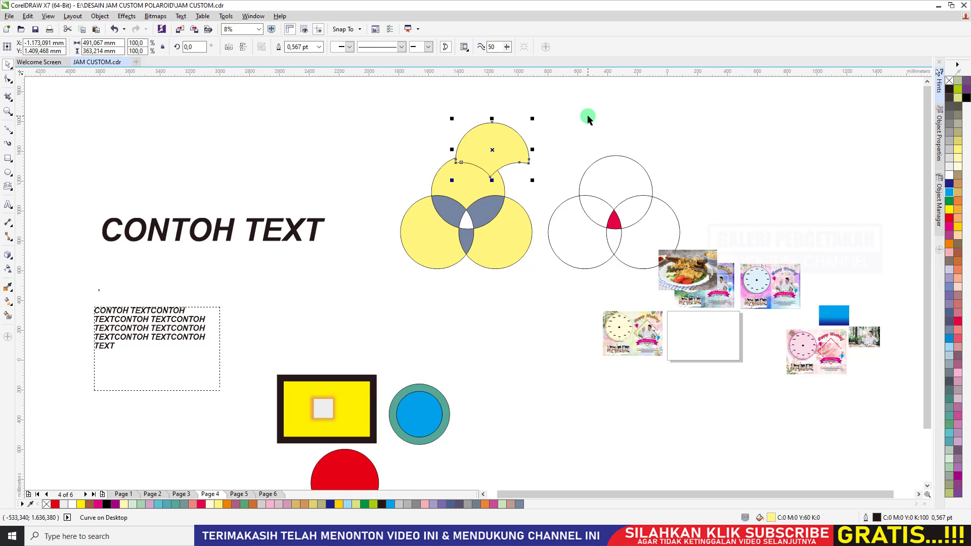
left_click(575, 113)
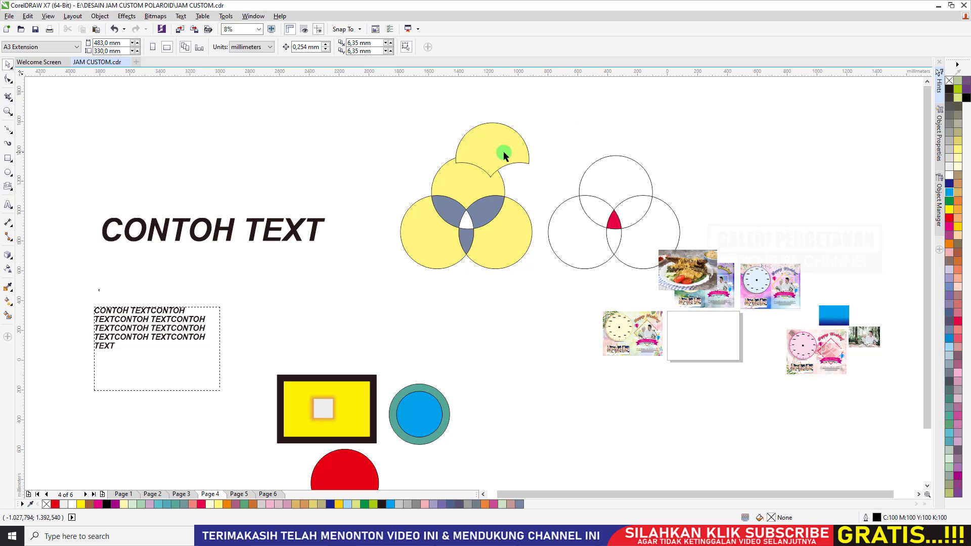
left_click(499, 146)
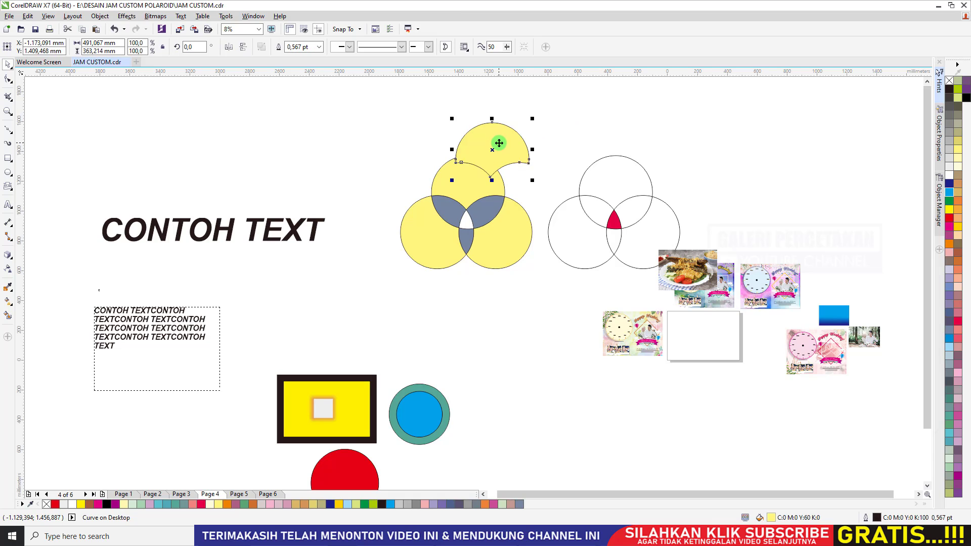
key("Delete")
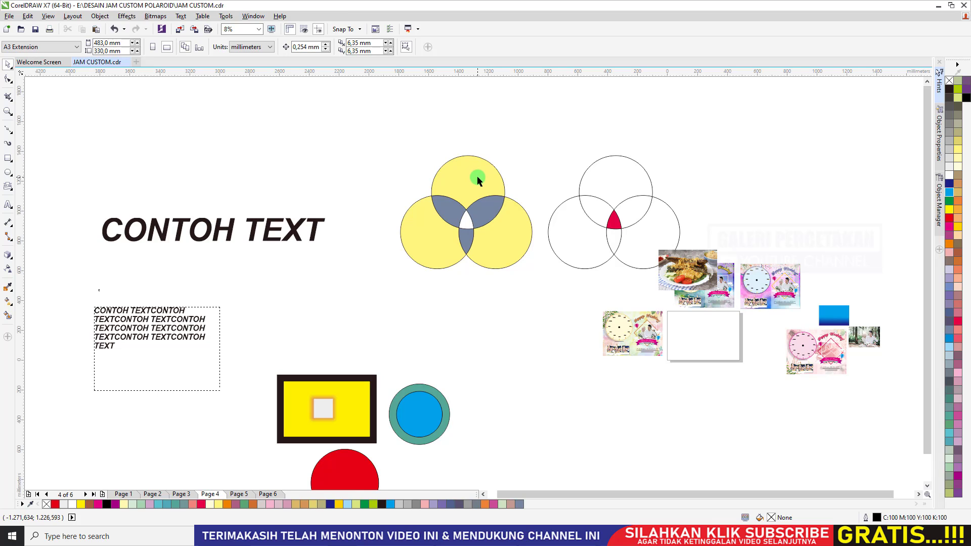
Step: Drop repeated copies of the yellow segment along one continuous move, above CONTOH TEXT and in a row above both circle groups
left_click_drag(478, 178, 295, 184)
right_click(245, 148)
left_click(241, 148)
right_click(177, 150)
right_click(233, 173)
right_click(295, 185)
left_click_drag(295, 184, 661, 123)
right_click(354, 203)
right_click(445, 122)
right_click(523, 124)
right_click(601, 121)
right_click(660, 122)
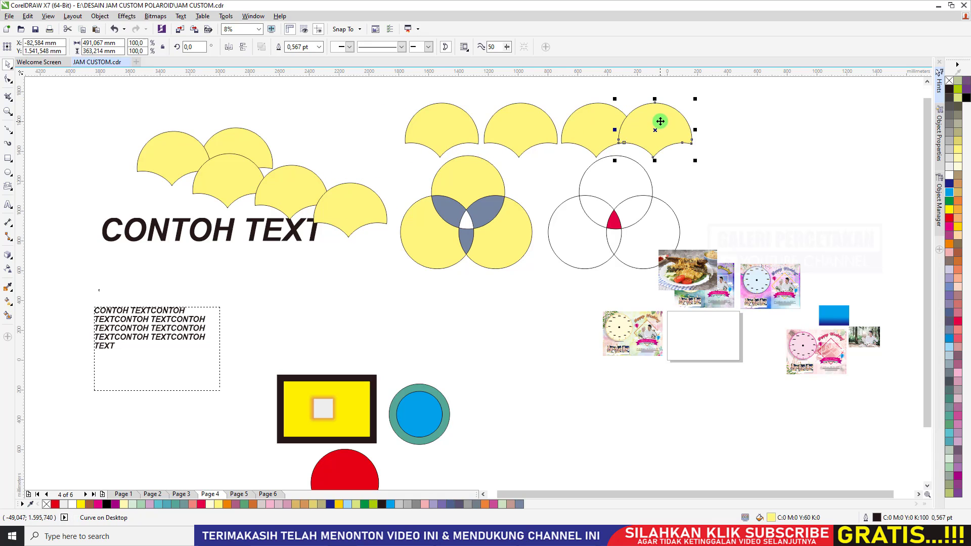
Step: Undo all the scattered copies of the yellow segment and clear the selection
left_click(384, 96)
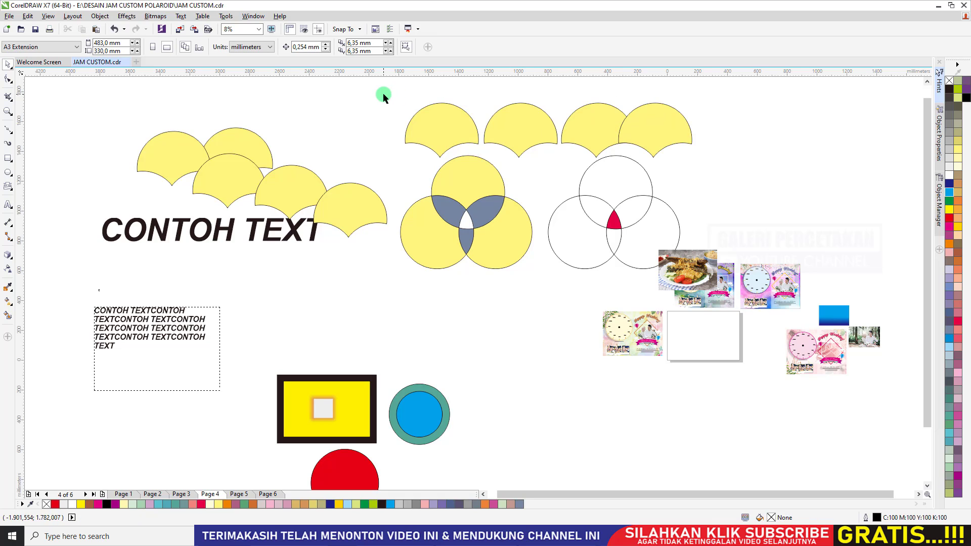
key("ctrl+z")
key("ctrl+z")
key("ctrl+z")
key("ctrl+z")
key("ctrl+z")
key("ctrl+z")
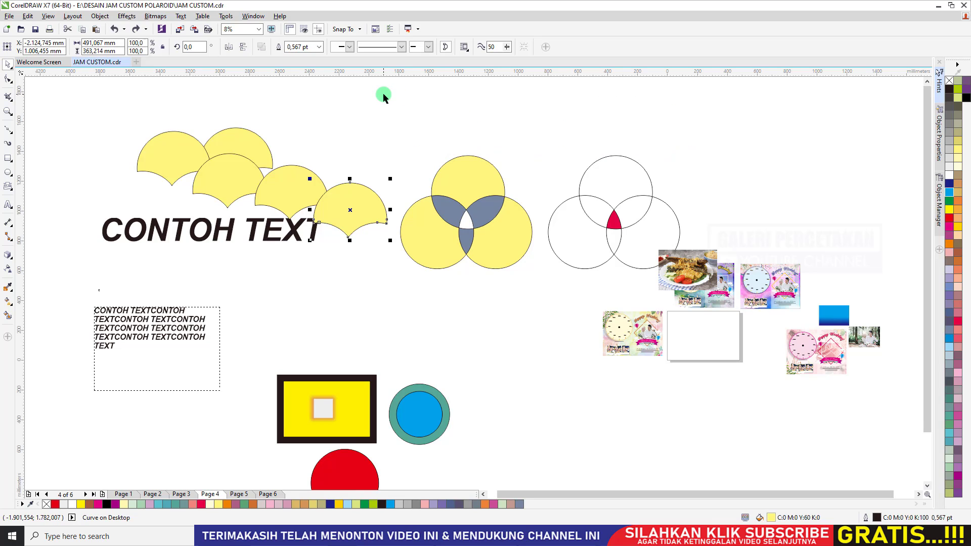
key("ctrl+z")
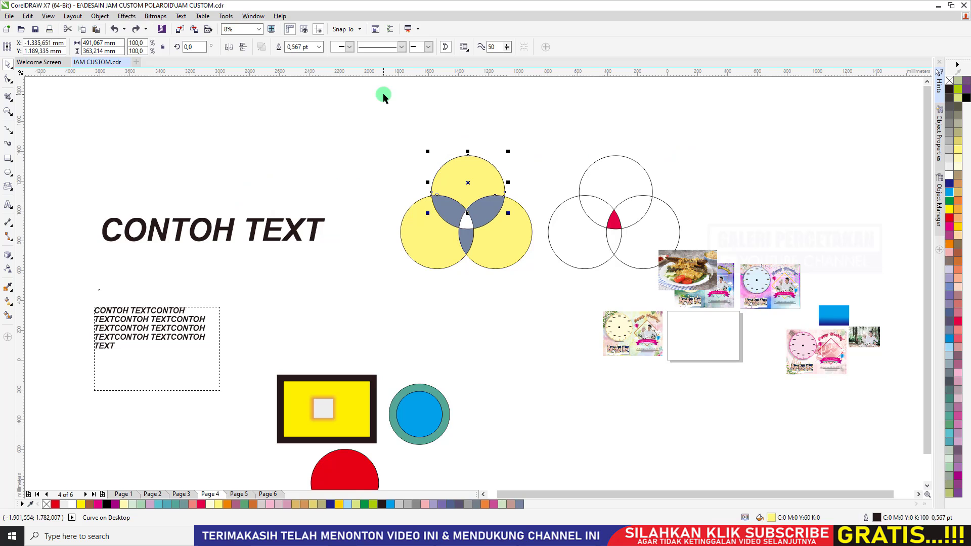
left_click(456, 102)
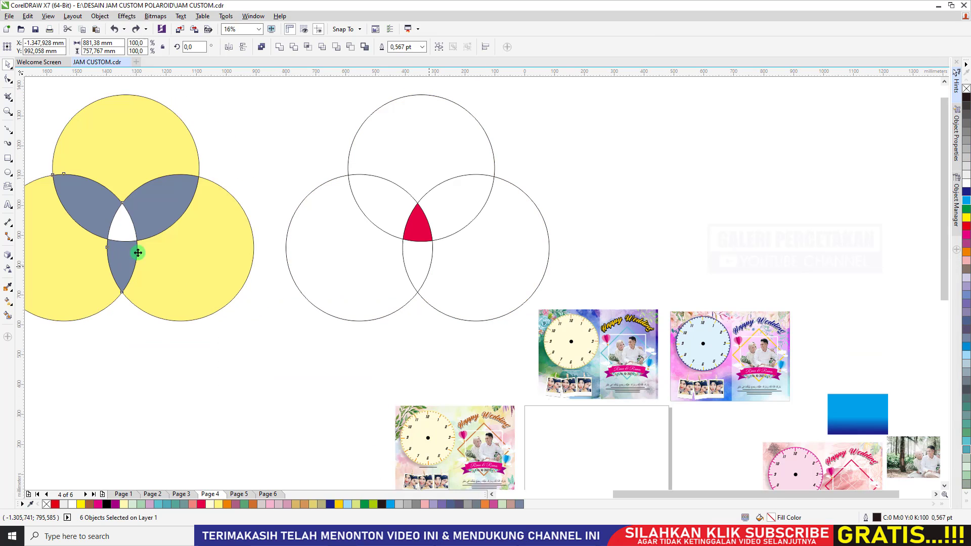
Step: Delete both overlapping circle groups, the yellow rectangle, the blue double circle and the red circle from page 4
left_click(238, 353)
scroll(394, 243, "down", 2)
left_click_drag(131, 148, 402, 286)
key("Delete")
key("ctrl+z")
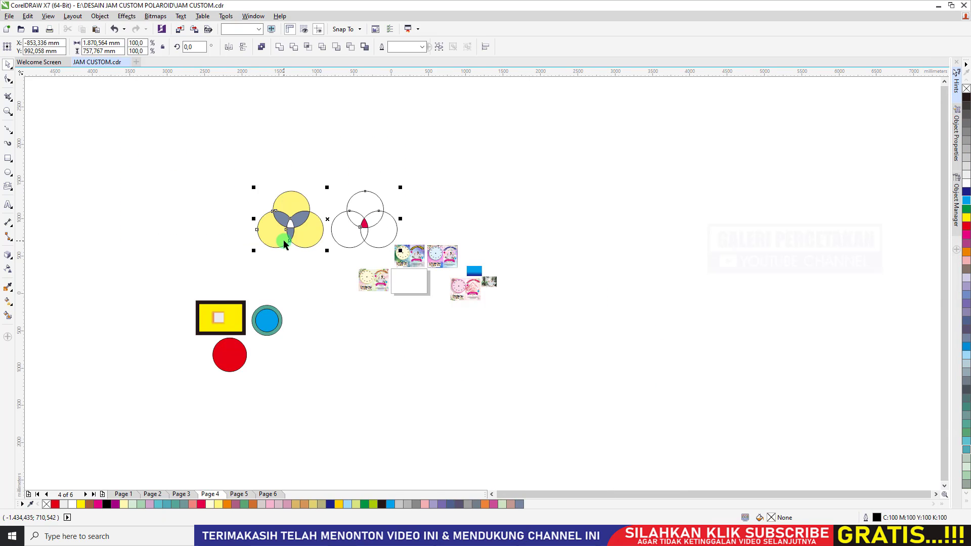
left_click_drag(117, 156, 392, 252)
key("Delete")
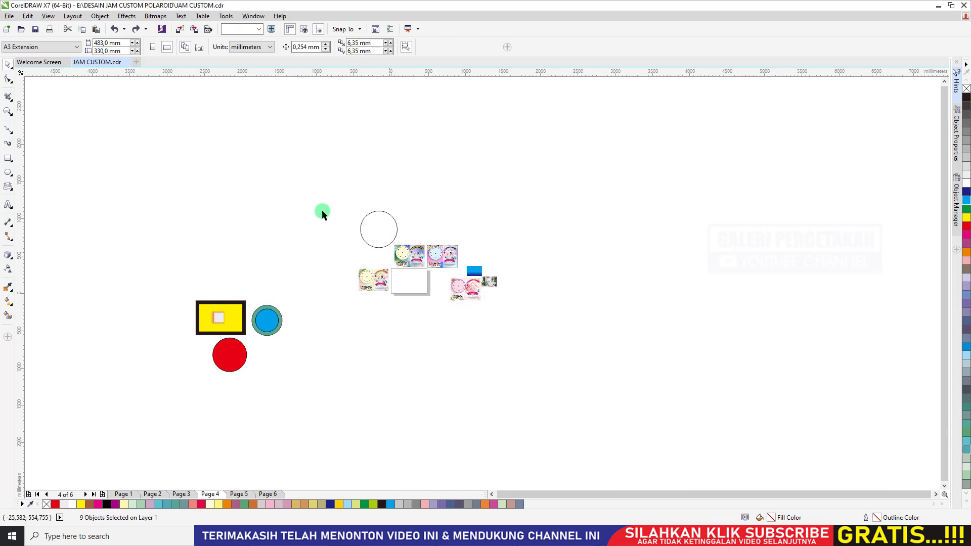
left_click_drag(284, 182, 400, 253)
key("Delete")
left_click_drag(140, 256, 274, 413)
key("Delete")
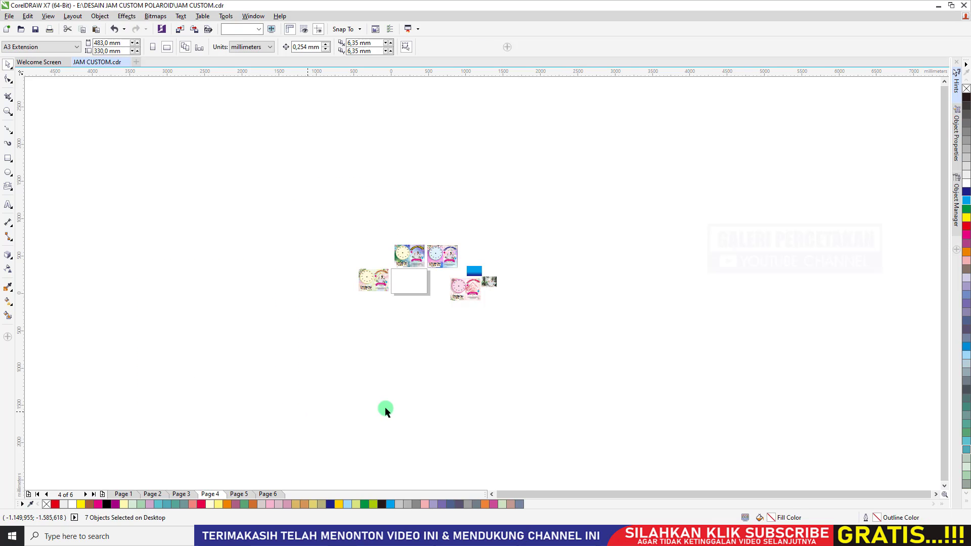
Step: Delete the couple photo and the blue gradient rectangle above the pink wedding clock design
key("F4")
left_click(771, 263)
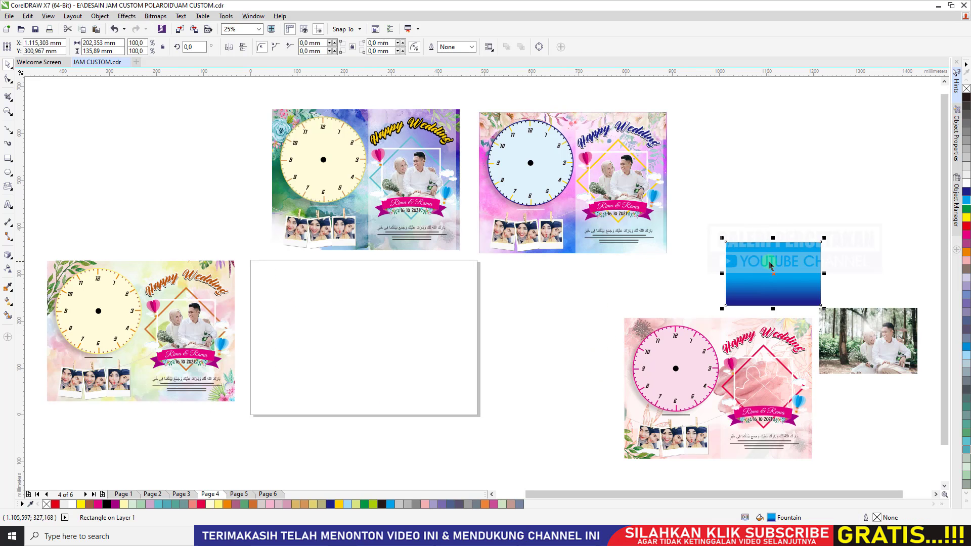
left_click_drag(875, 337, 828, 248)
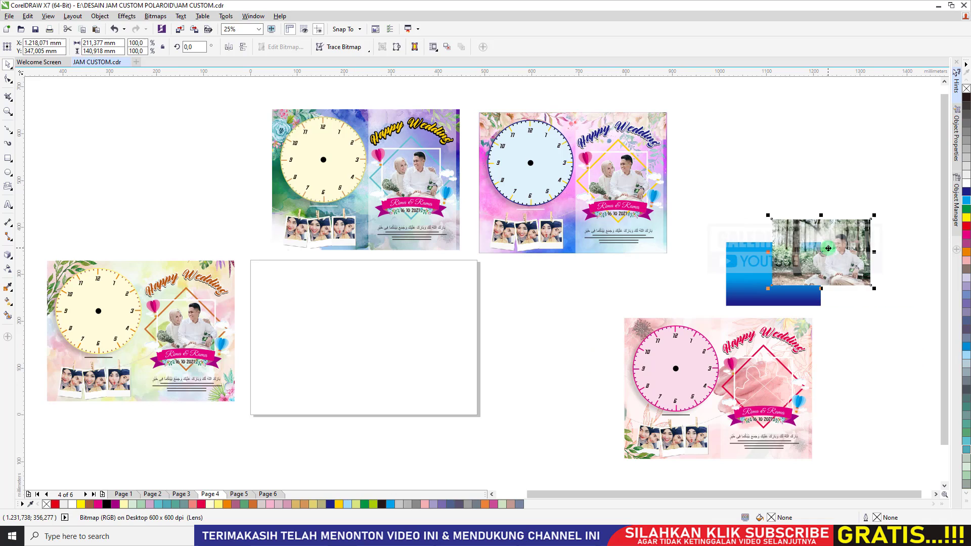
key("Delete")
left_click(773, 274)
key("Delete")
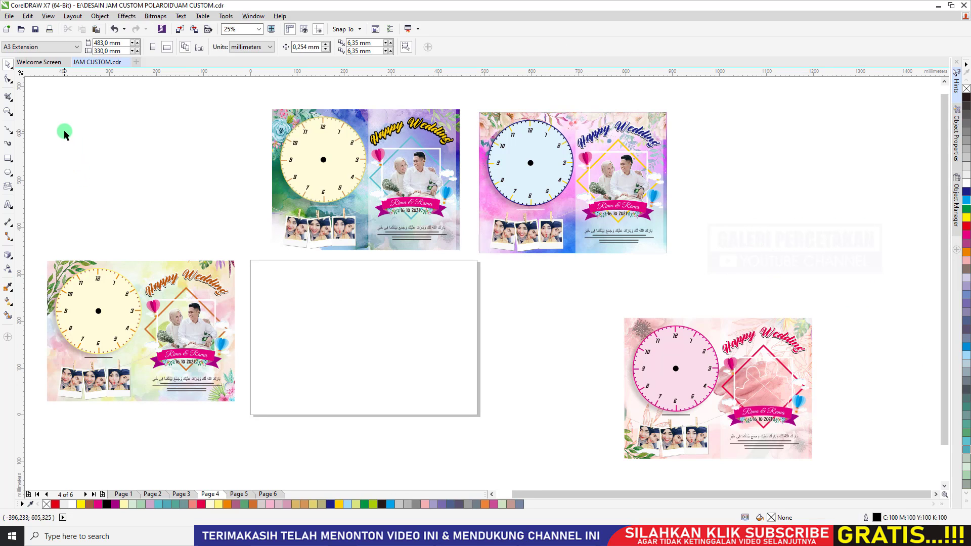
Step: On page 4, move the whole pink wedding clock design directly above the yellow one, beside the green and purple design
left_click(268, 494)
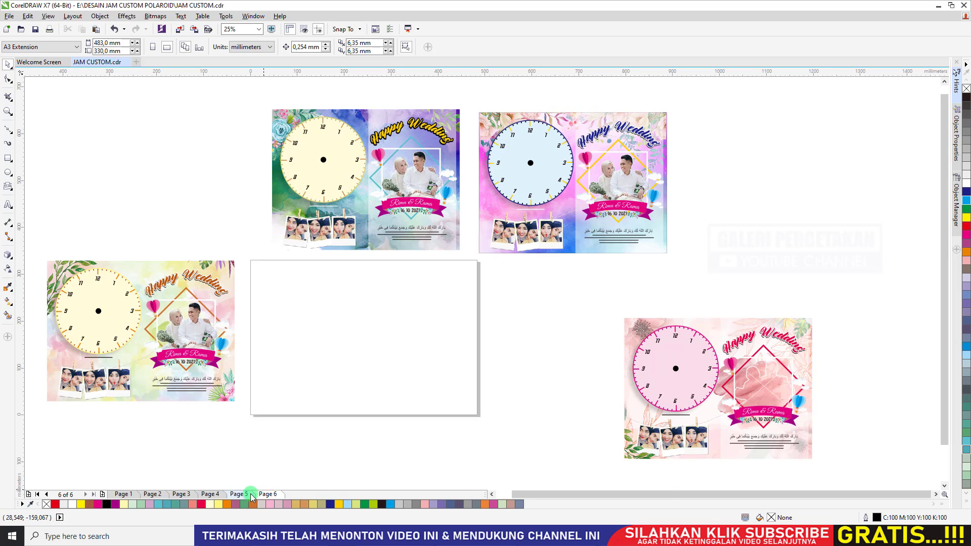
left_click(210, 494)
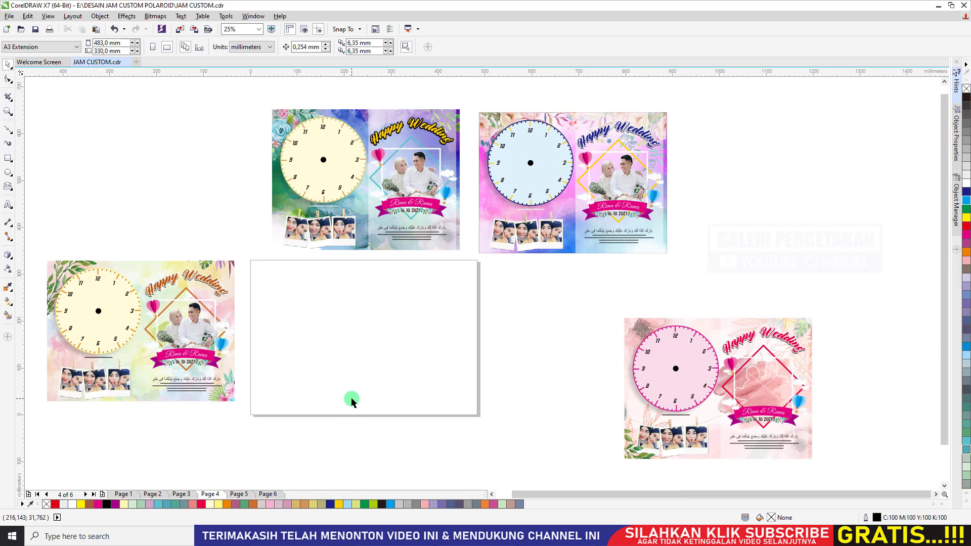
left_click_drag(589, 294, 848, 471)
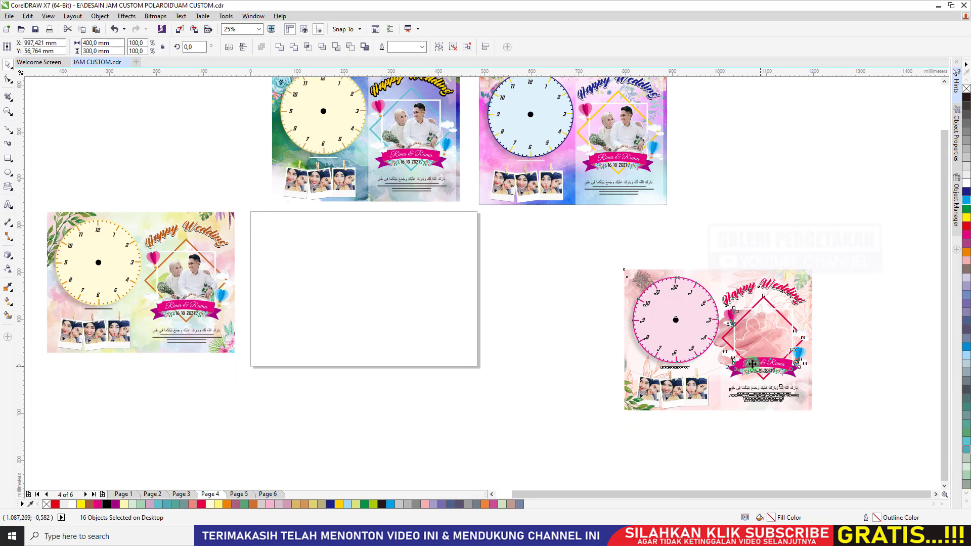
left_click_drag(759, 367, 183, 160)
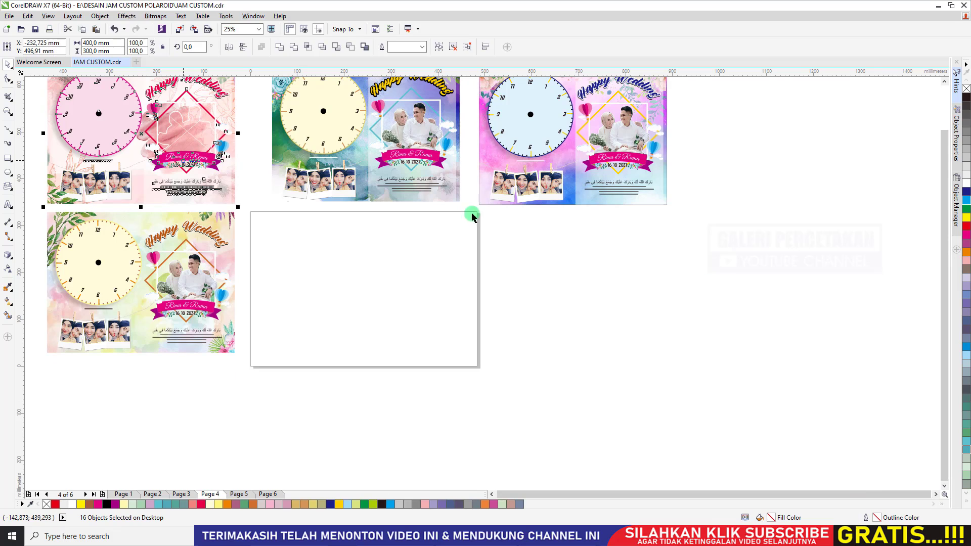
left_click(779, 278)
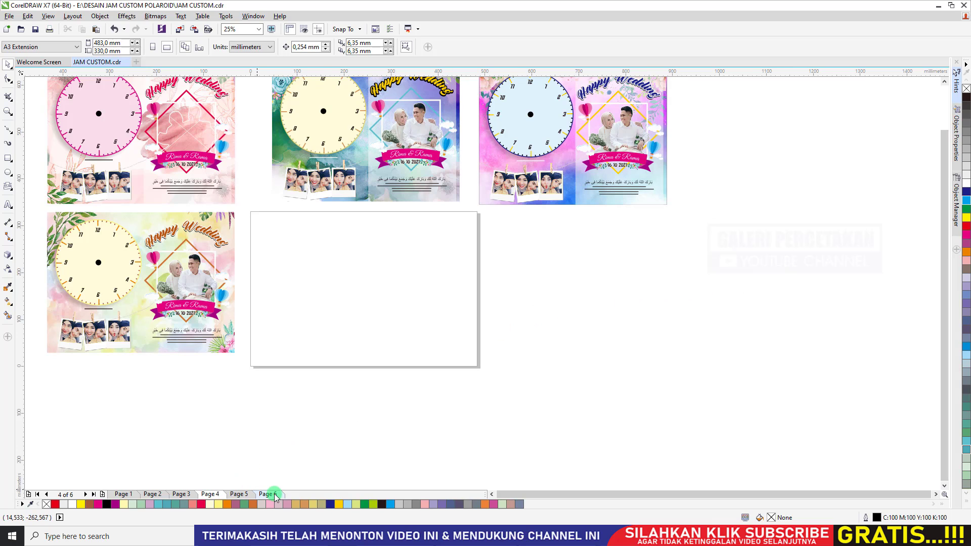
Step: Go to page 5 and set the maximum number of palette rows when docked to 4
left_click(252, 496)
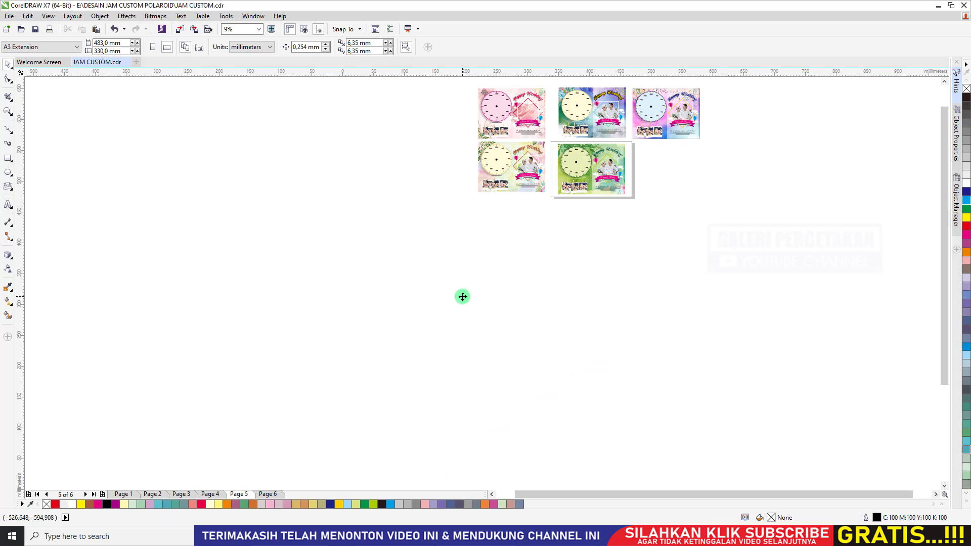
key("F4")
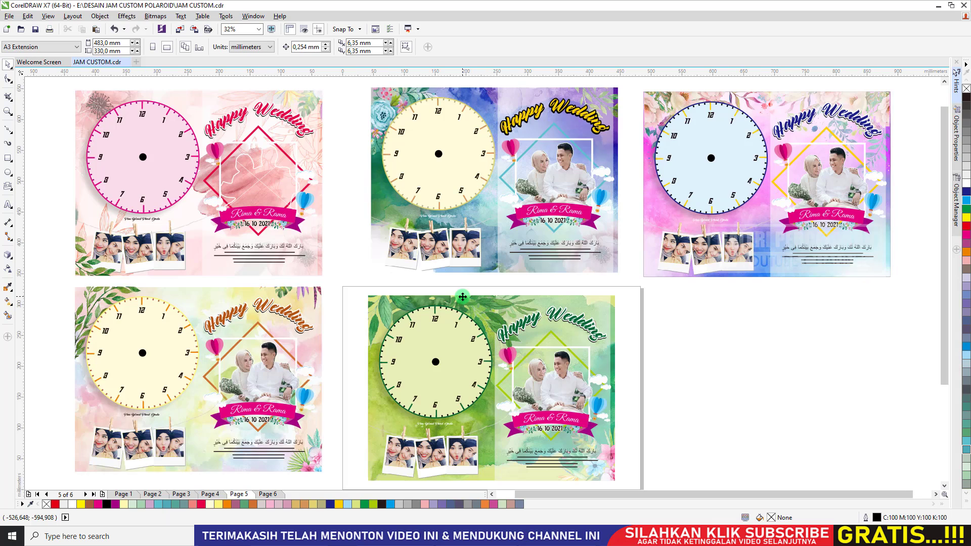
left_click(966, 64)
left_click(907, 353)
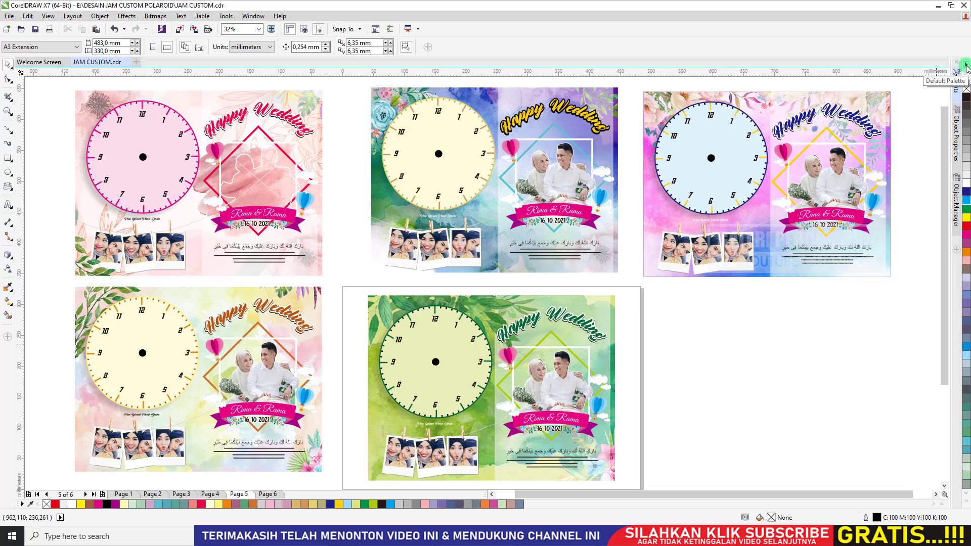
left_click(966, 66)
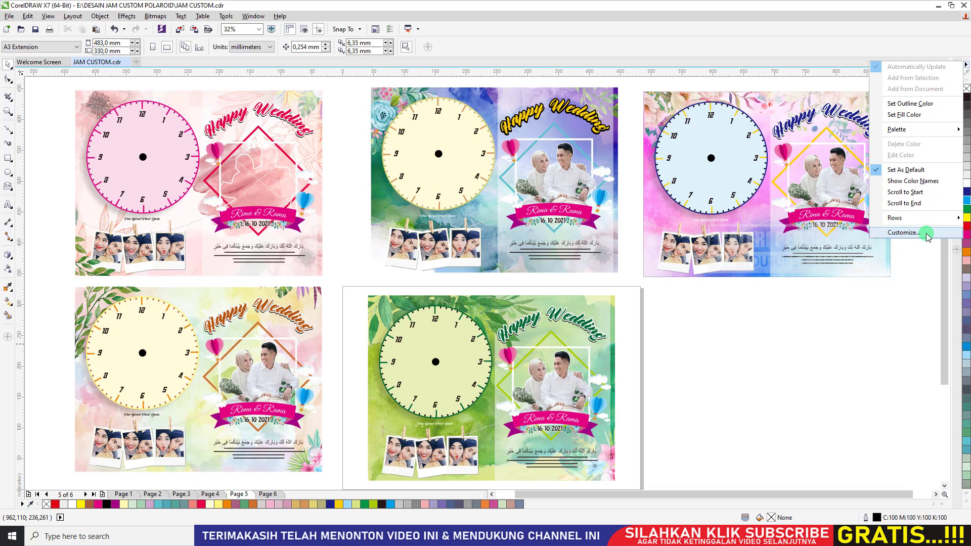
left_click(904, 233)
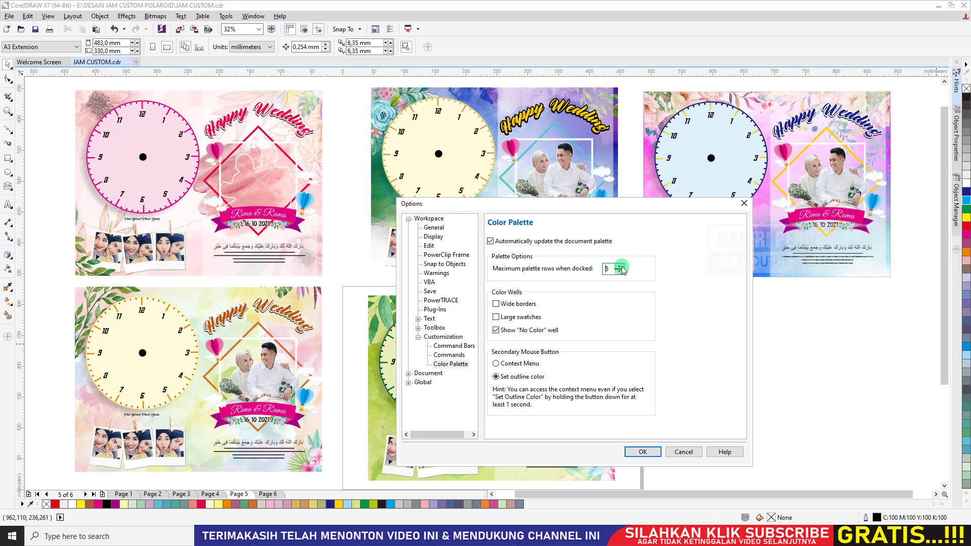
left_click(620, 272)
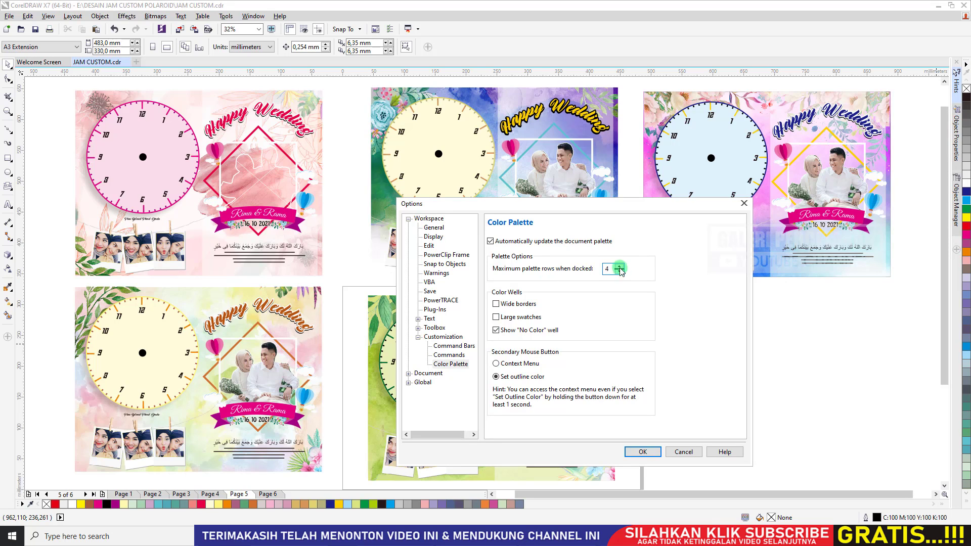
left_click(643, 452)
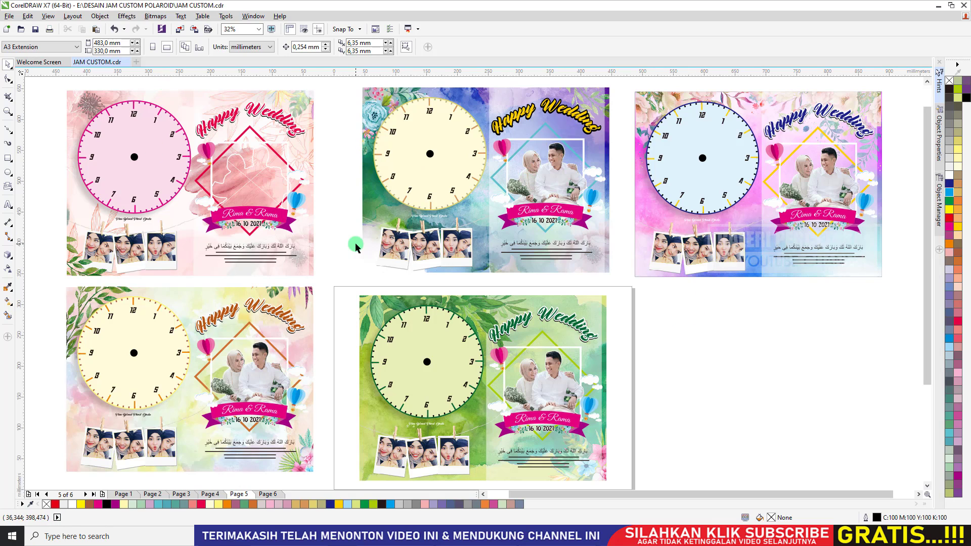
scroll(358, 243, "down", 1)
scroll(422, 314, "up", 1)
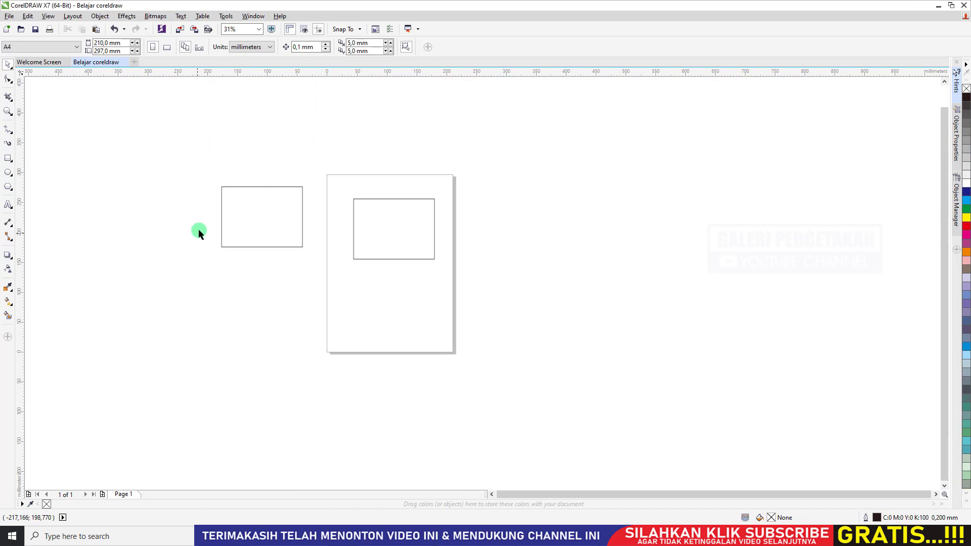
Step: In the Belajar coreldraw document, delete the empty rectangle outside the page, keeping the one on the page
left_click(303, 221)
left_click_drag(304, 222, 347, 227)
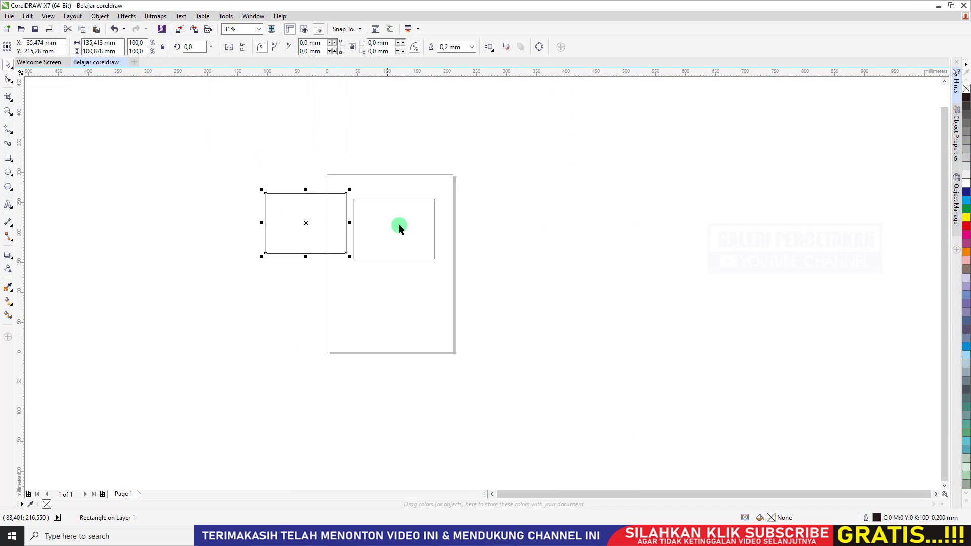
left_click(396, 226)
left_click(325, 216)
key("Delete")
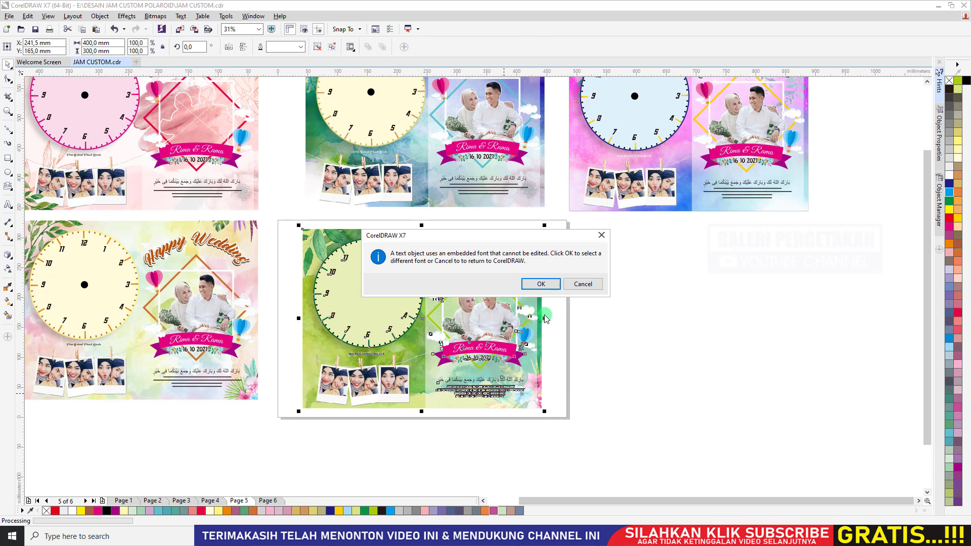
Step: Copy the green wedding clock design from JAM CUSTOM page 5 into the Belajar coreldraw document and centre it on the page
left_click(540, 283)
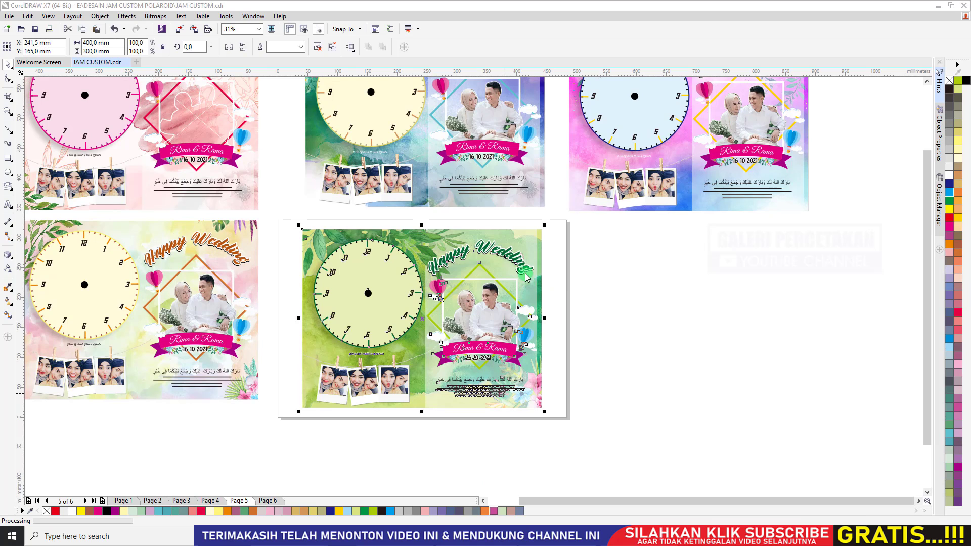
left_click(508, 384)
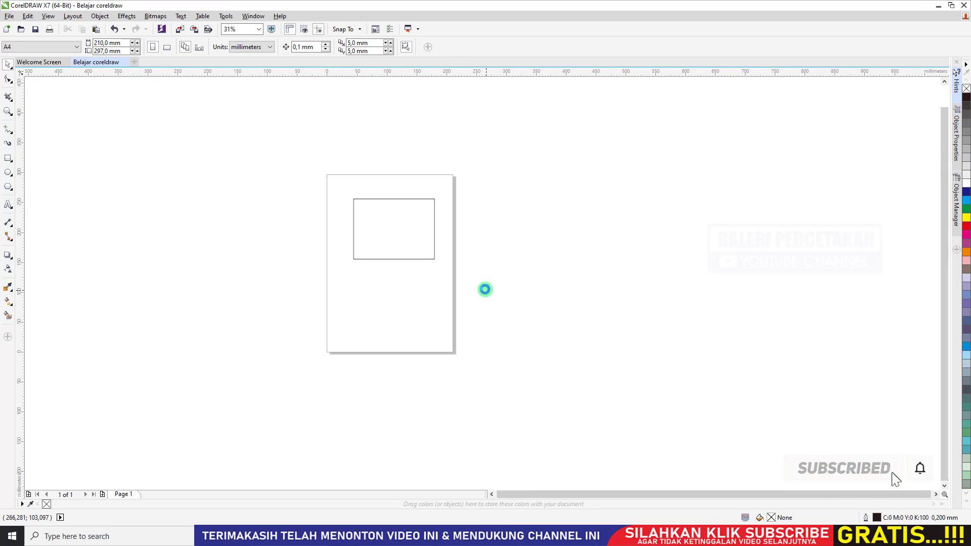
key("ctrl+v")
scroll(566, 267, "down", 2)
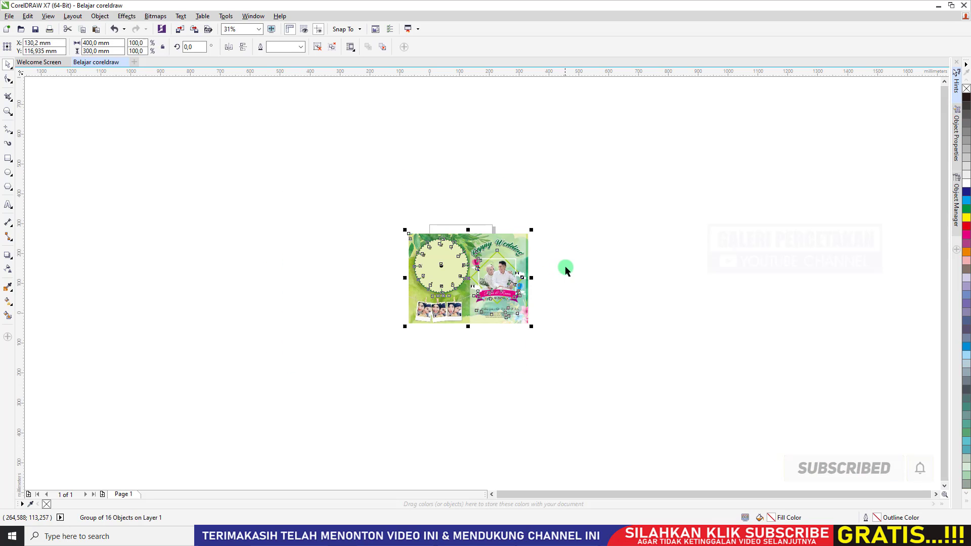
key("p")
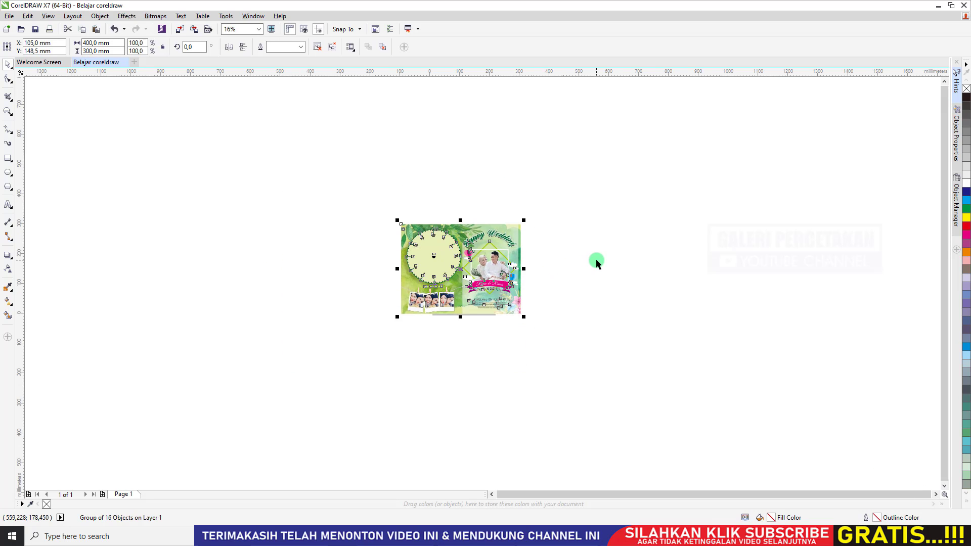
key("shift+F2")
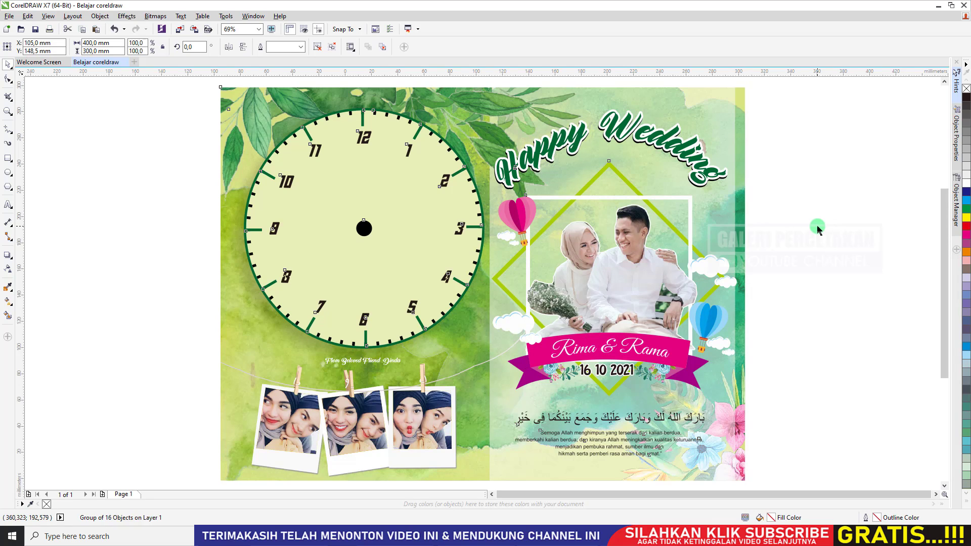
Step: Copy all objects and create a new A4 CMYK document, hiding the new-document dialog in future
left_click(818, 229)
key("ctrl+a")
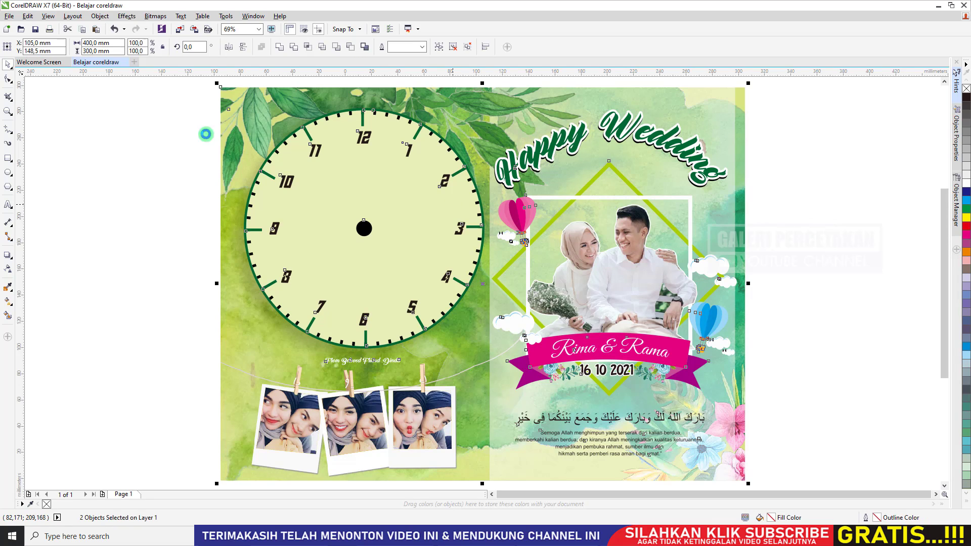
left_click(135, 62)
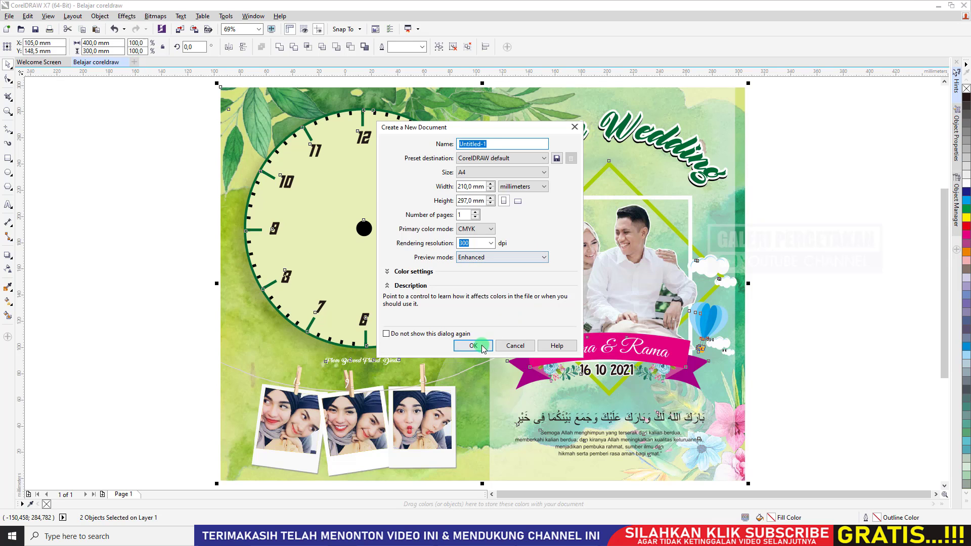
left_click(390, 333)
left_click(474, 346)
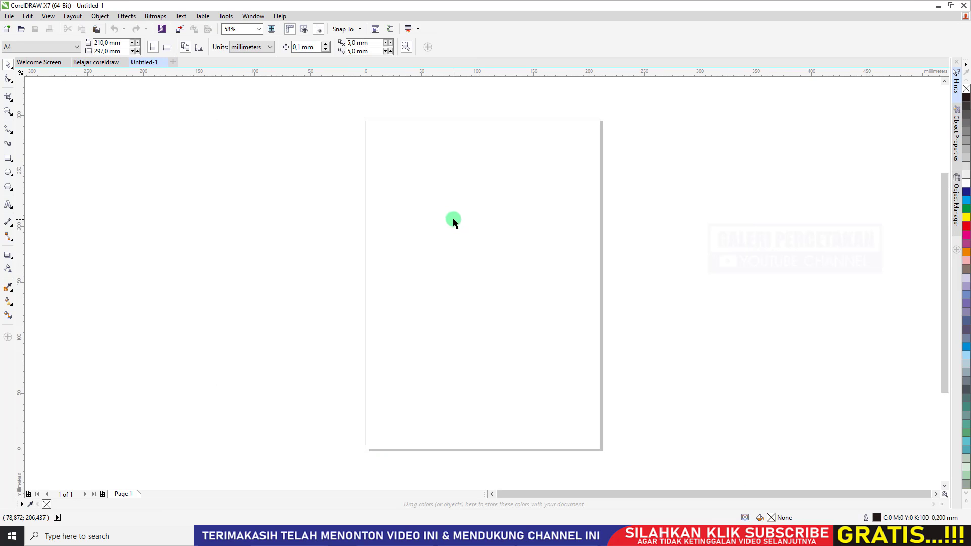
Step: Paste the copied design into the new document and set the page to landscape, 297 × 210 mm
key("ctrl+v")
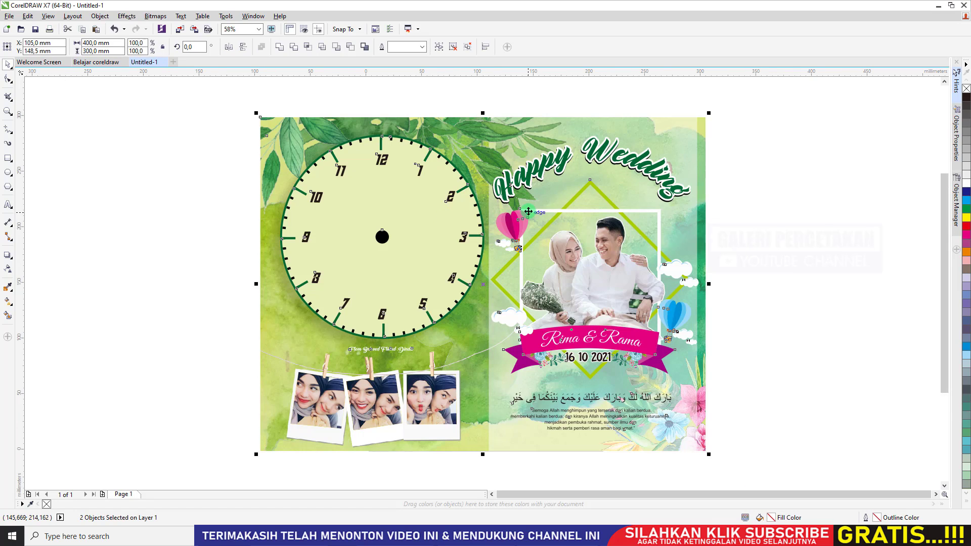
left_click(178, 95)
scroll(488, 232, "down", 2)
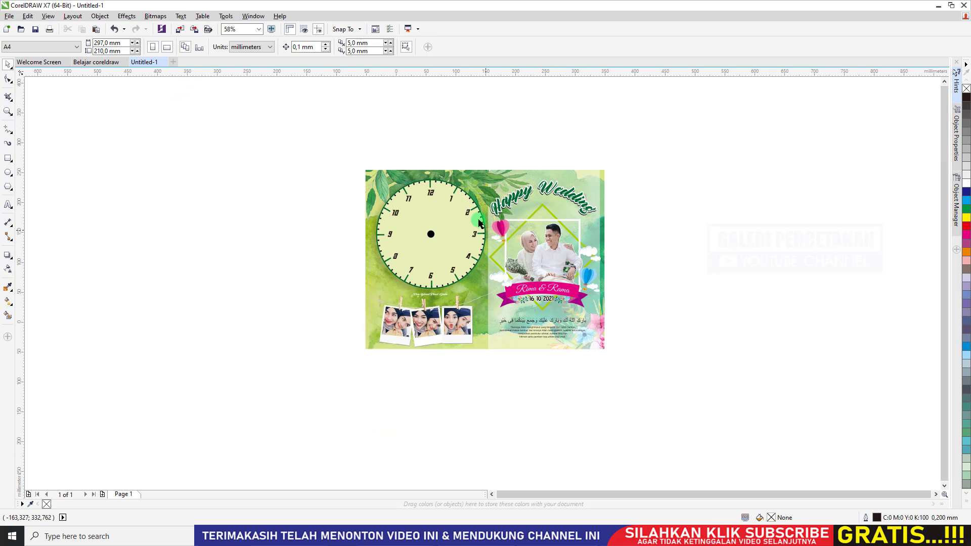
Step: Group the pasted objects, scale the group down to about 162 × 122 mm and centre it on the page
left_click_drag(267, 130, 666, 386)
key("ctrl+g")
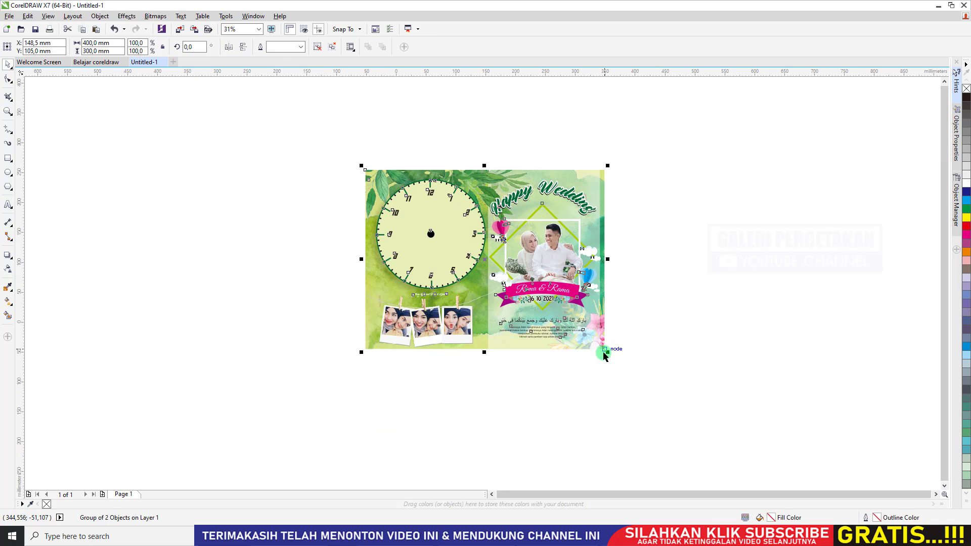
left_click_drag(608, 352, 465, 286)
key("p")
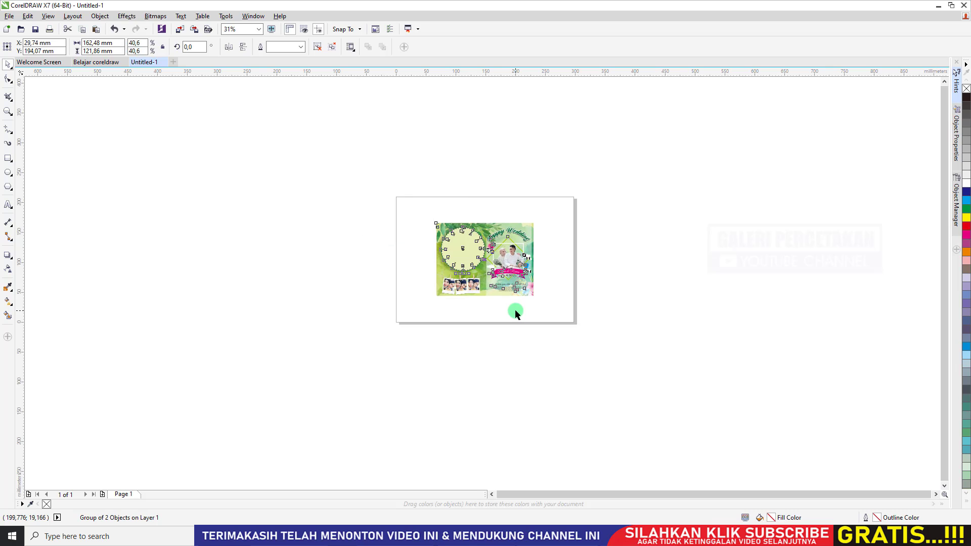
Step: Enlarge the grouped wedding clock design from its centre to about 232 × 174 mm, then deselect it
key("shift+F2")
scroll(476, 241, "down", 2)
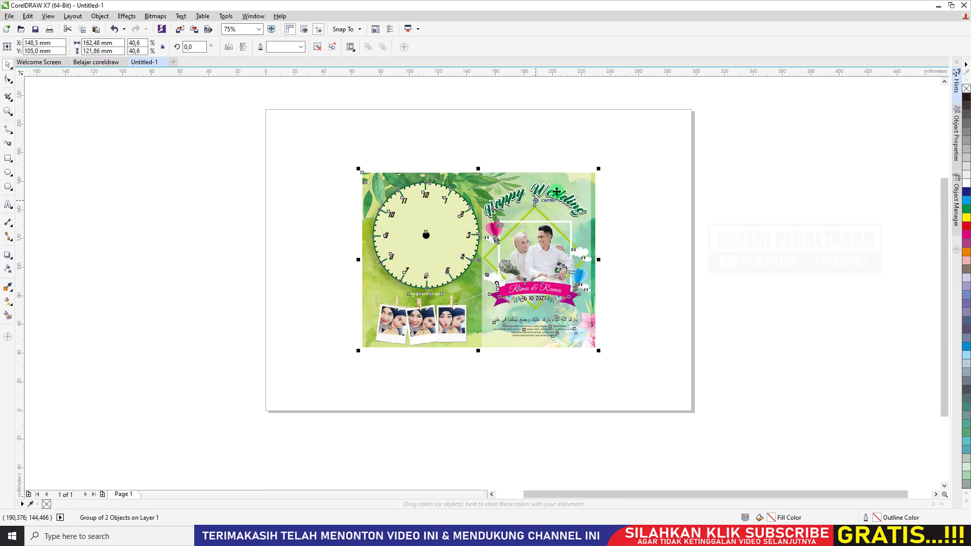
left_click_drag(599, 169, 655, 127)
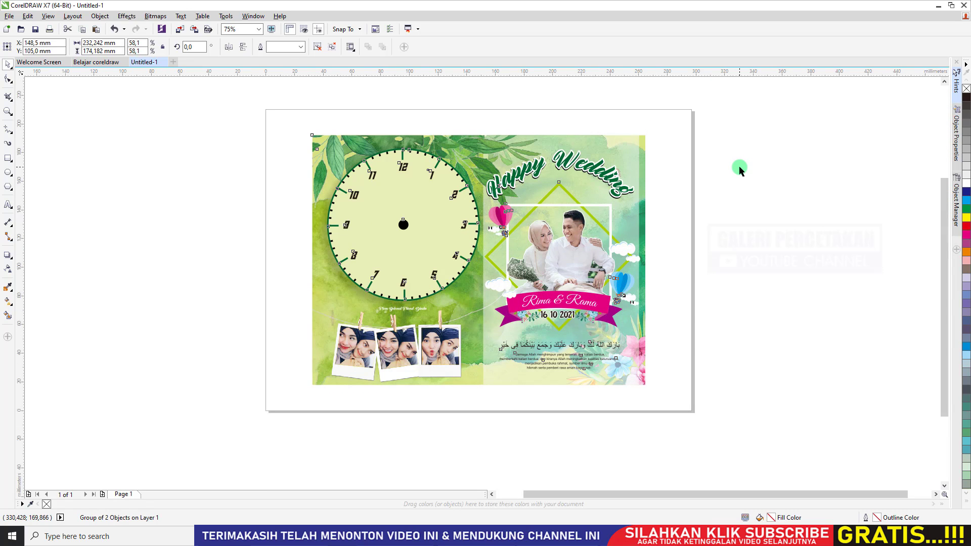
left_click(739, 167)
scroll(739, 167, "down", 2)
scroll(739, 169, "up", 3)
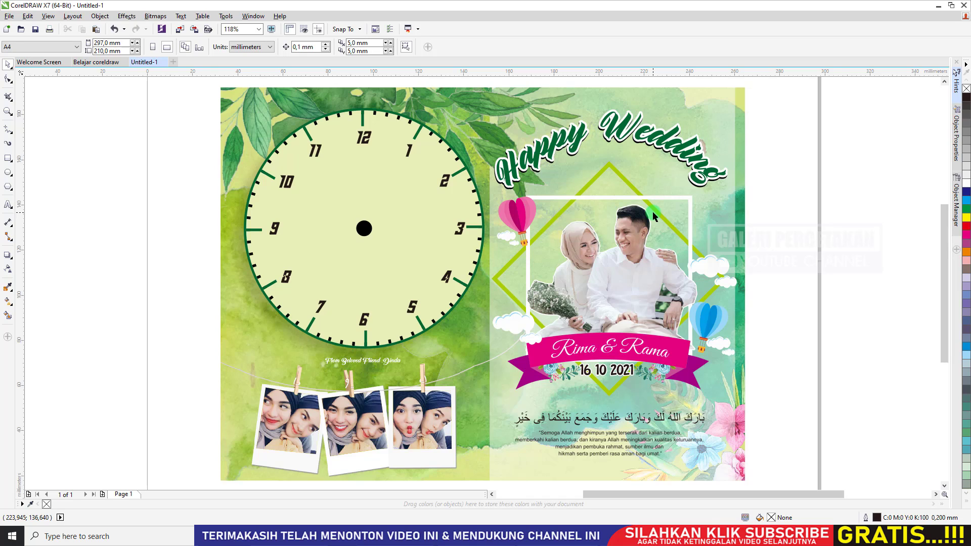
Step: Review the PowerClip Frame and Save settings in the workspace options, including the available auto-backup intervals, without changing them
left_click(226, 17)
left_click(245, 29)
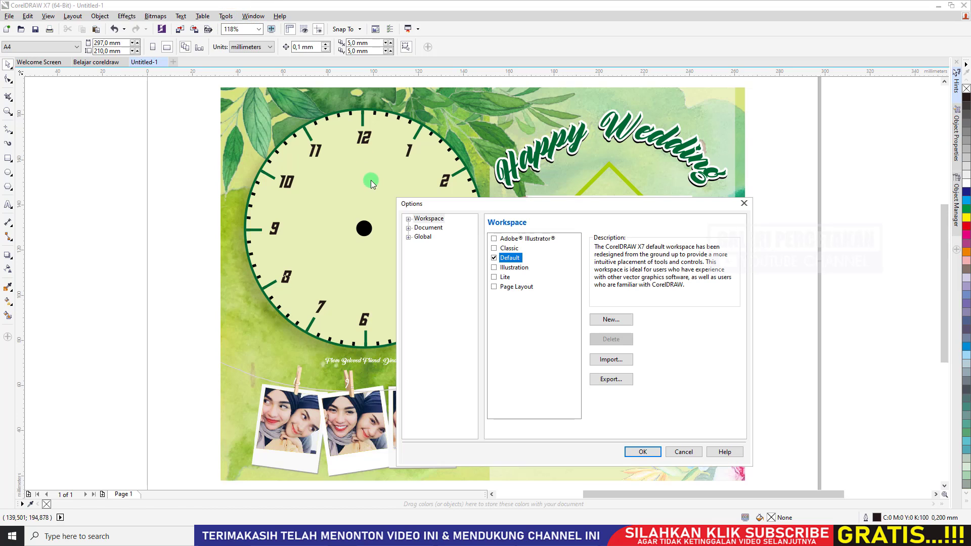
left_click(409, 219)
left_click(440, 255)
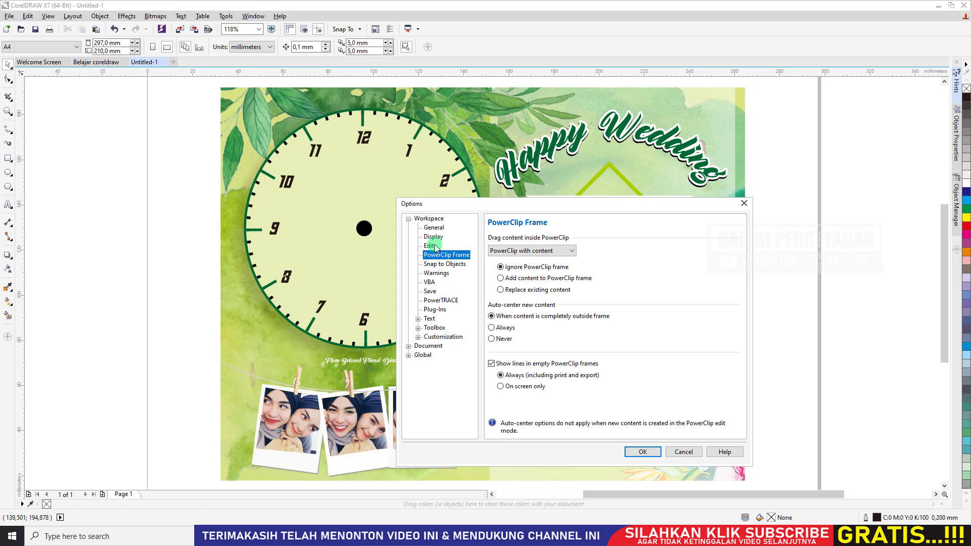
left_click(429, 291)
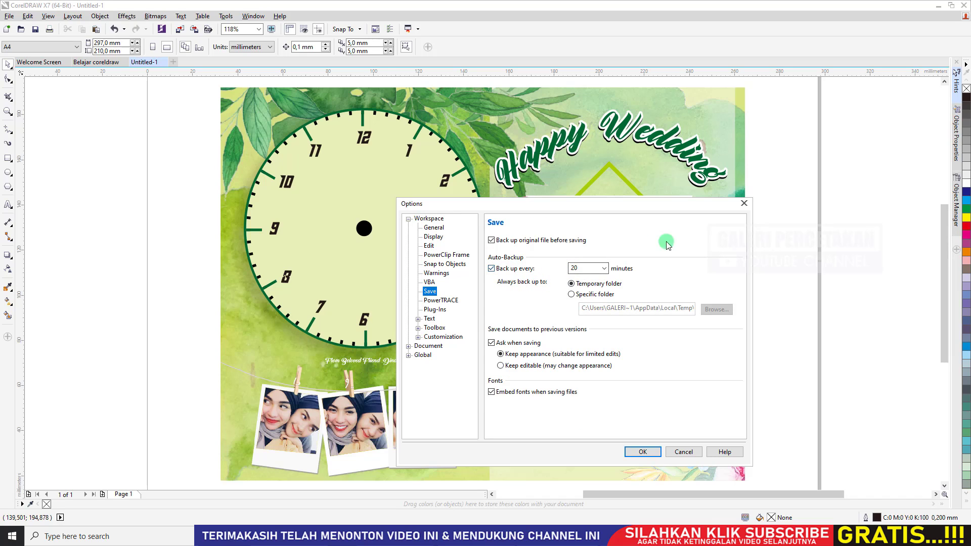
left_click(605, 268)
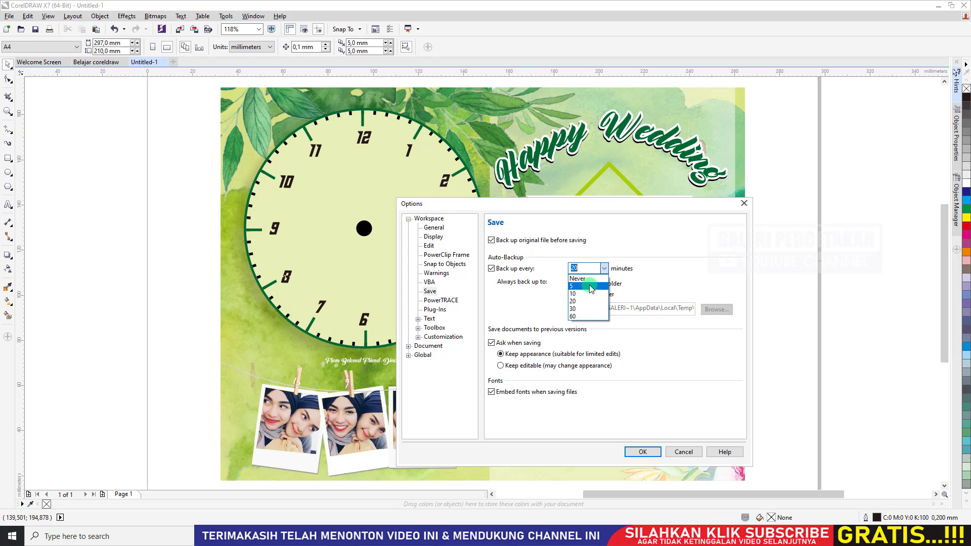
left_click(743, 203)
left_click(744, 203)
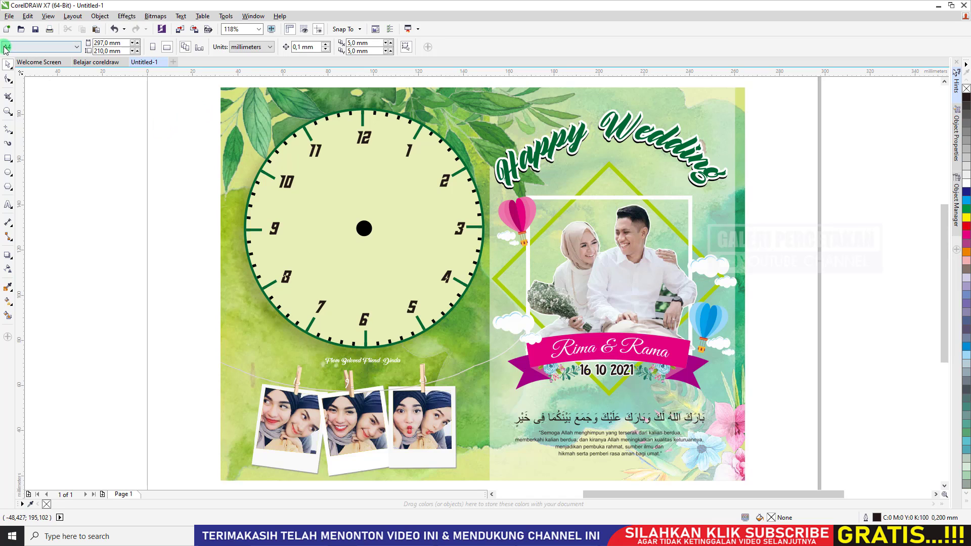
Step: Start saving the document as a new file on the KERJAAN (D:) drive and name it BELAJAR COREL 2
left_click(9, 16)
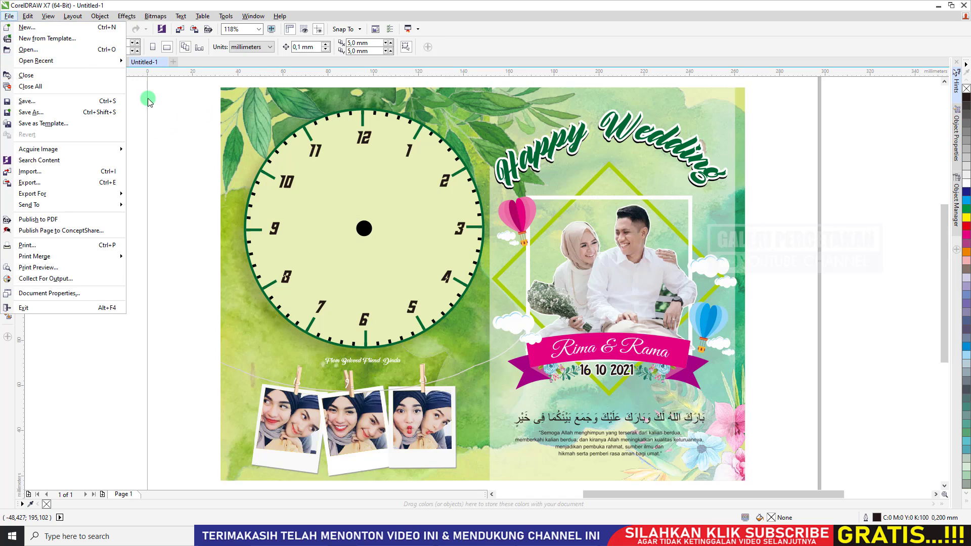
left_click(52, 113)
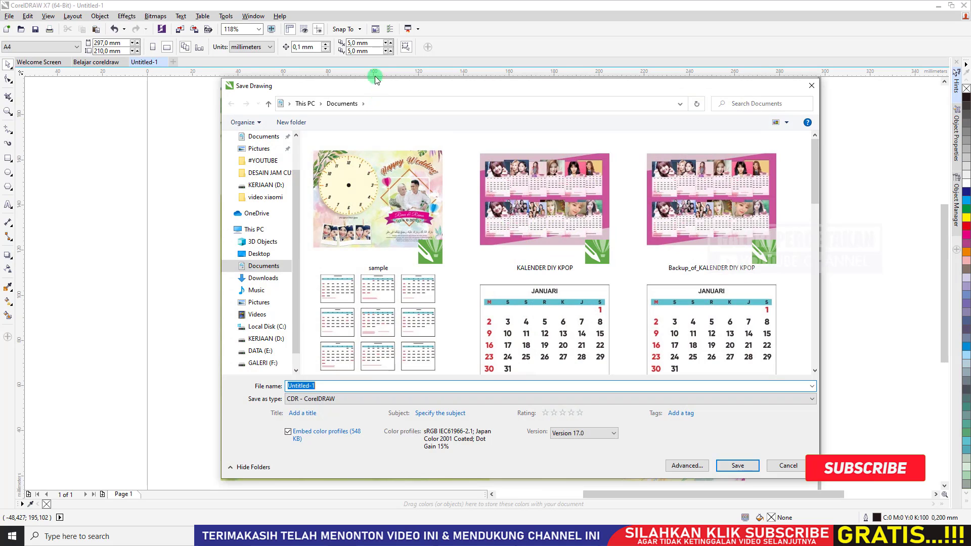
scroll(293, 228, "down", 1)
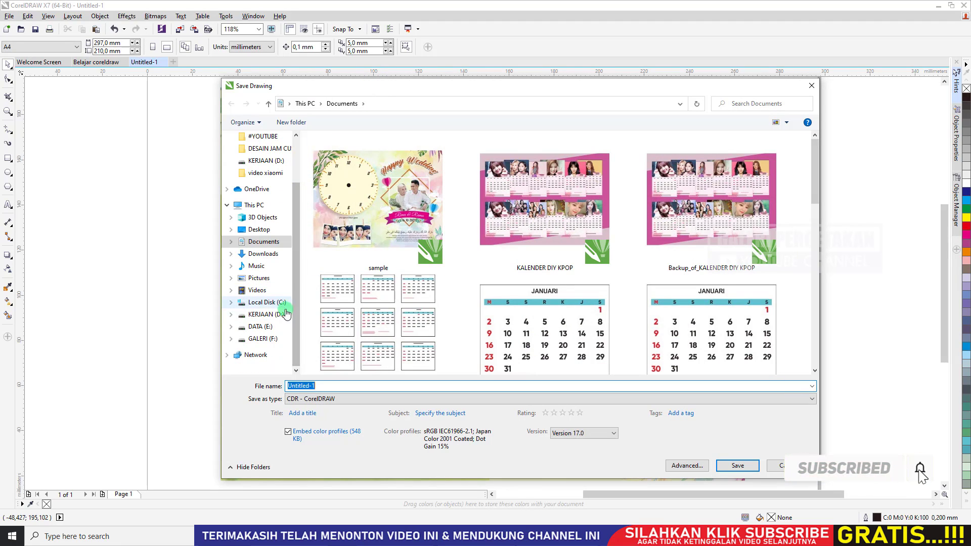
left_click(286, 312)
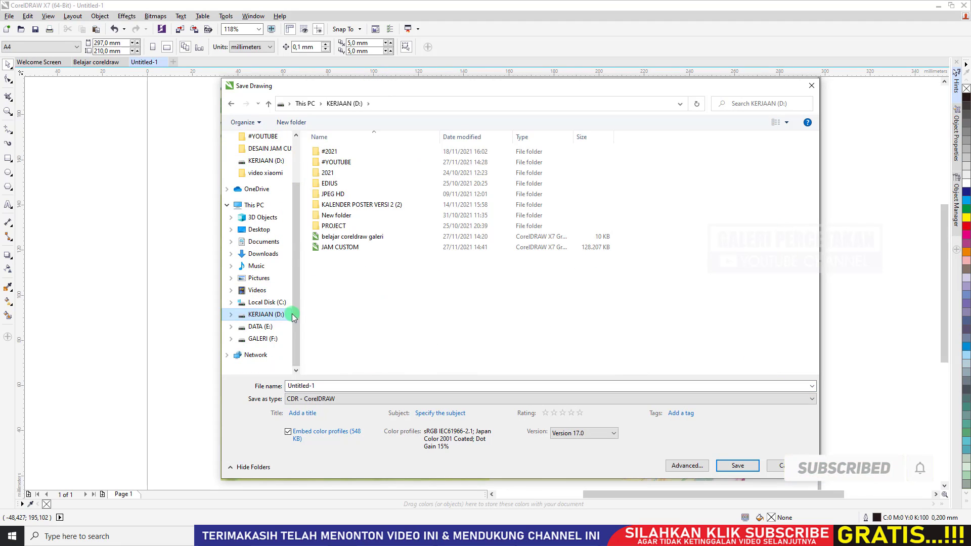
left_click(326, 385)
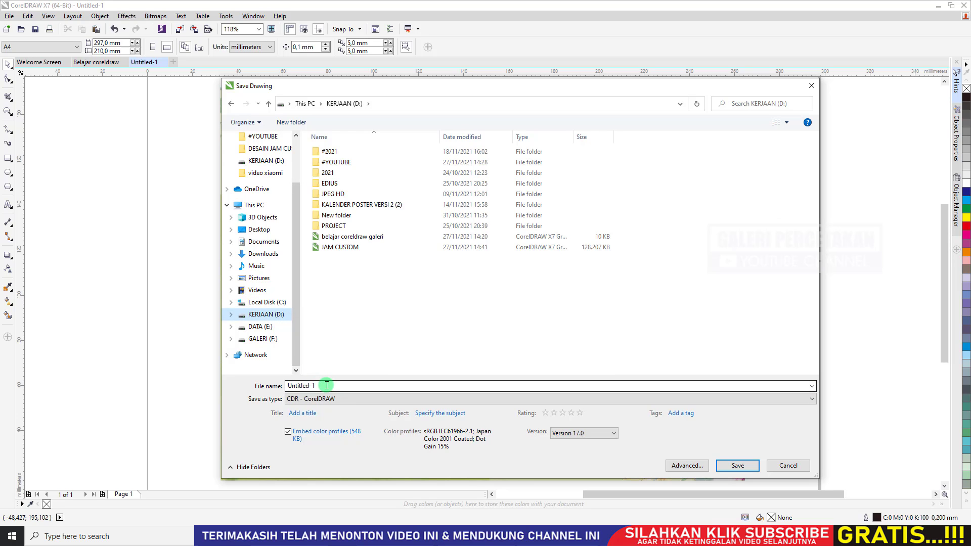
left_click(327, 385)
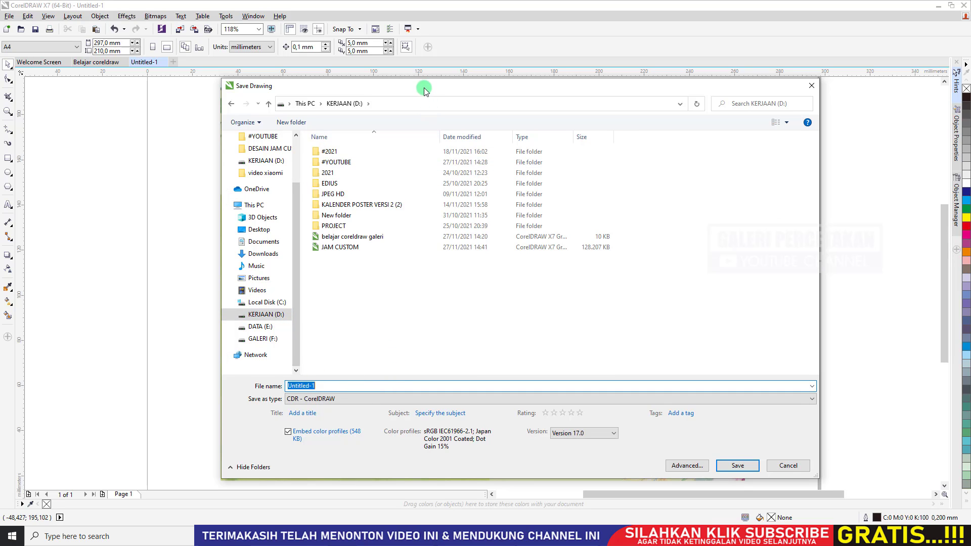
mouse_move(424, 90)
left_mouse_down()
mouse_move(415, 73)
mouse_move(353, 47)
mouse_move(367, 54)
left_mouse_up()
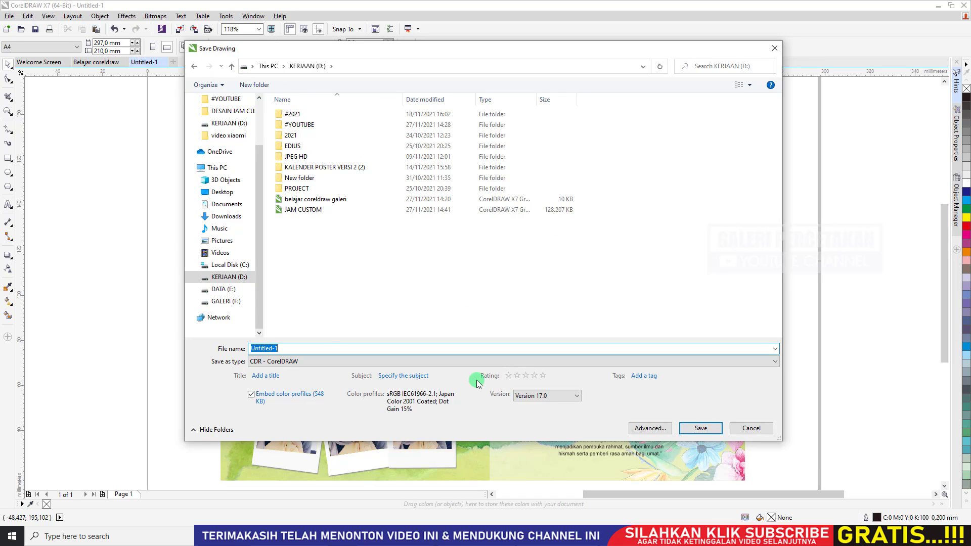
left_click(320, 350)
left_click_drag(285, 348, 247, 350)
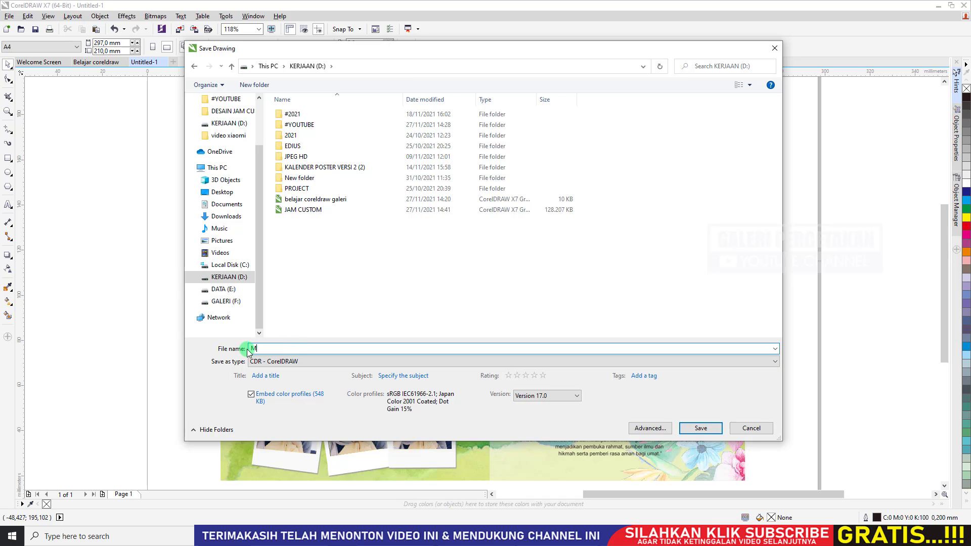
type("BE")
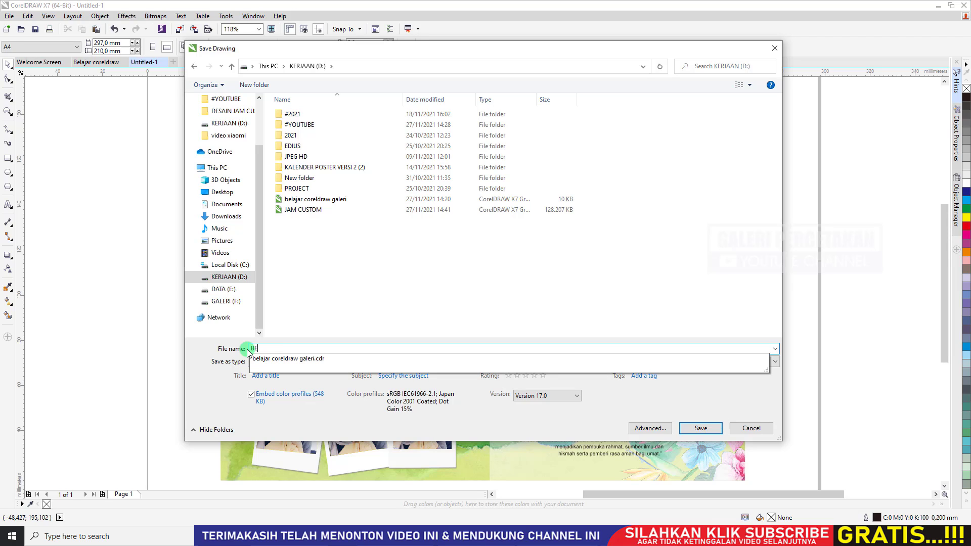
type("LAJAR COREL 2")
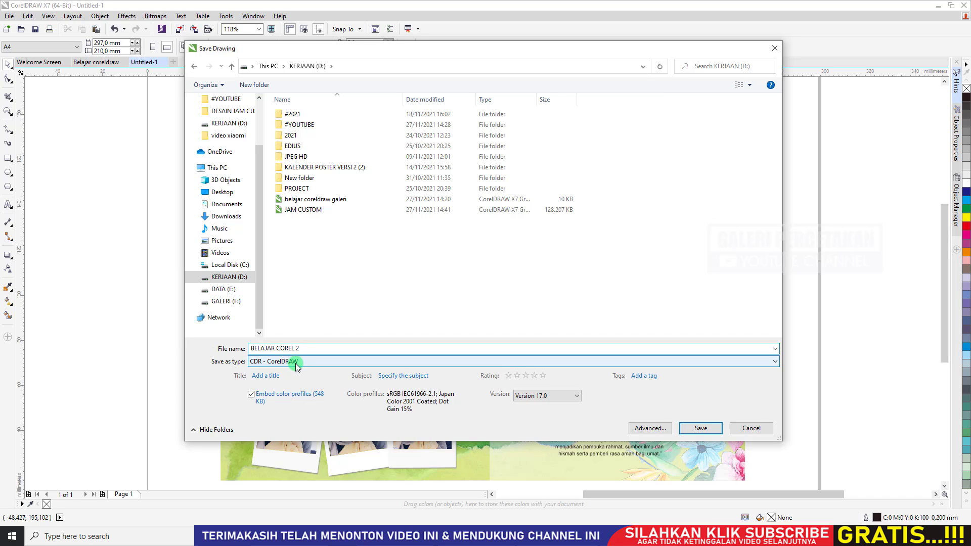
Step: Review the file types available for saving, keeping CDR - CorelDRAW as the format
left_click(296, 362)
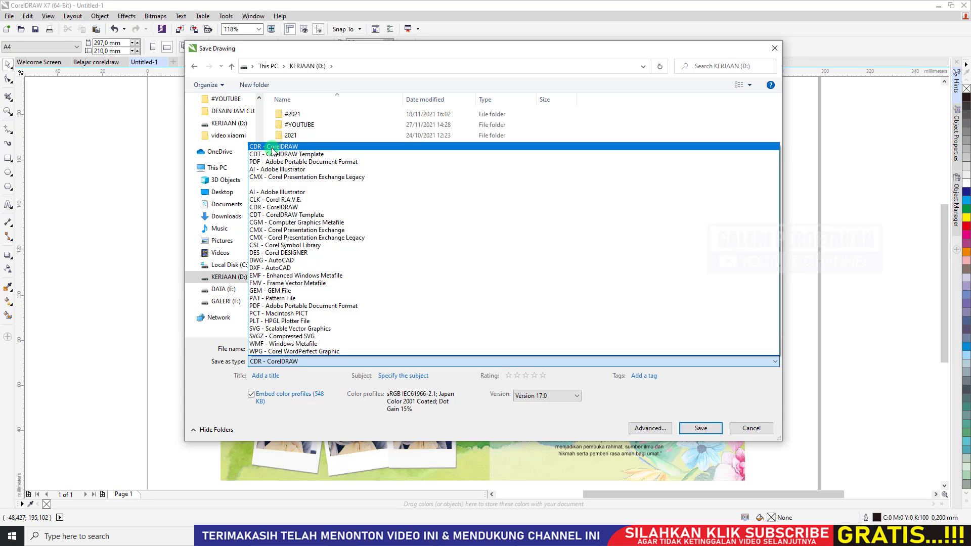
left_click(297, 362)
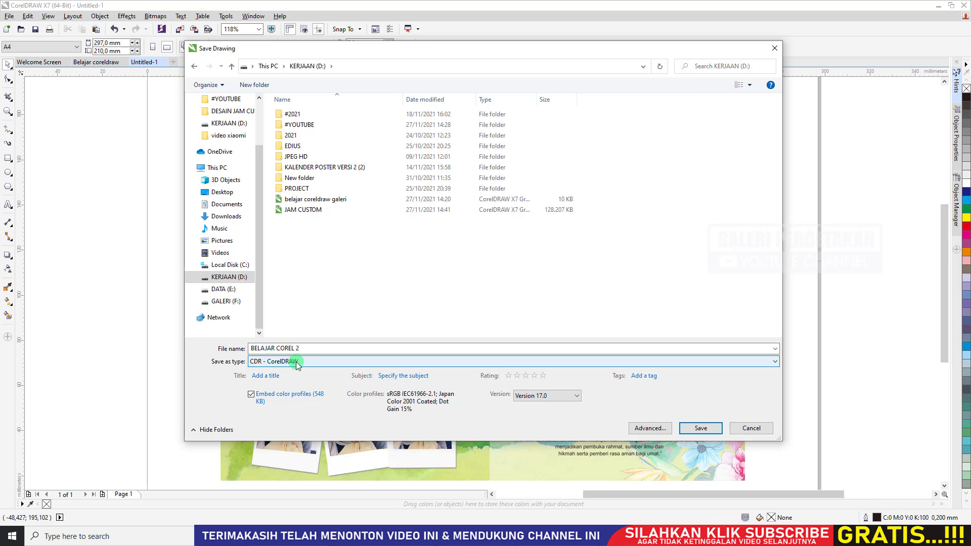
left_click(297, 362)
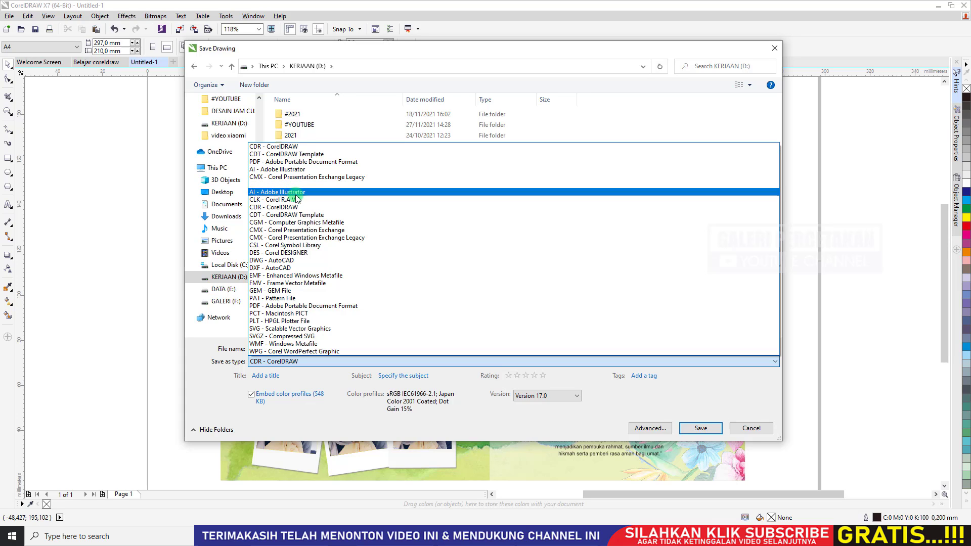
left_click(328, 376)
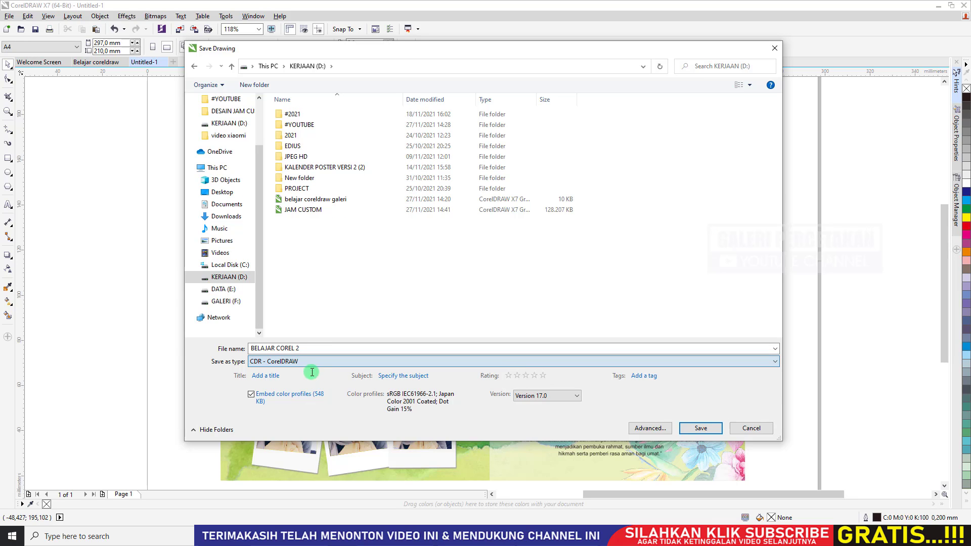
left_click(307, 350)
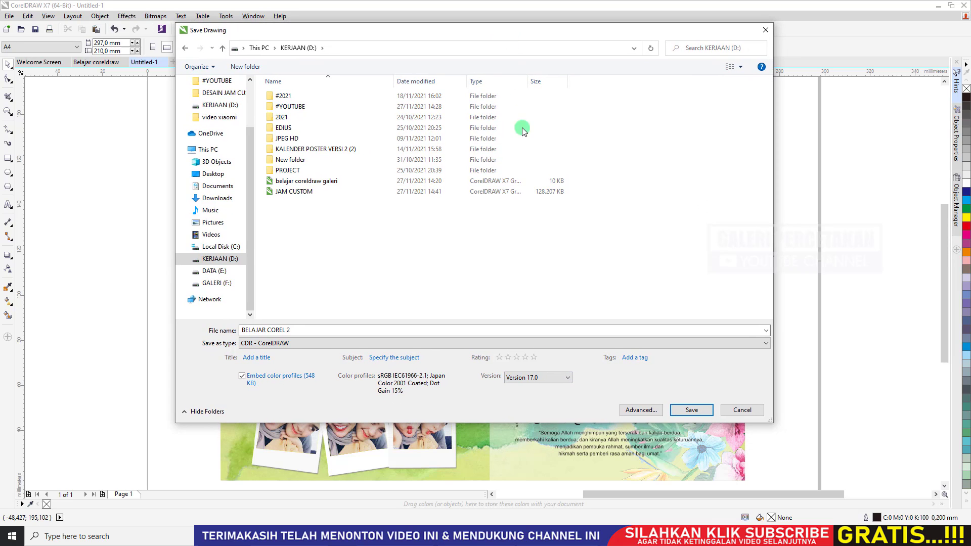
Step: Set the file version to Version 14.0 and save the drawing
left_click(555, 383)
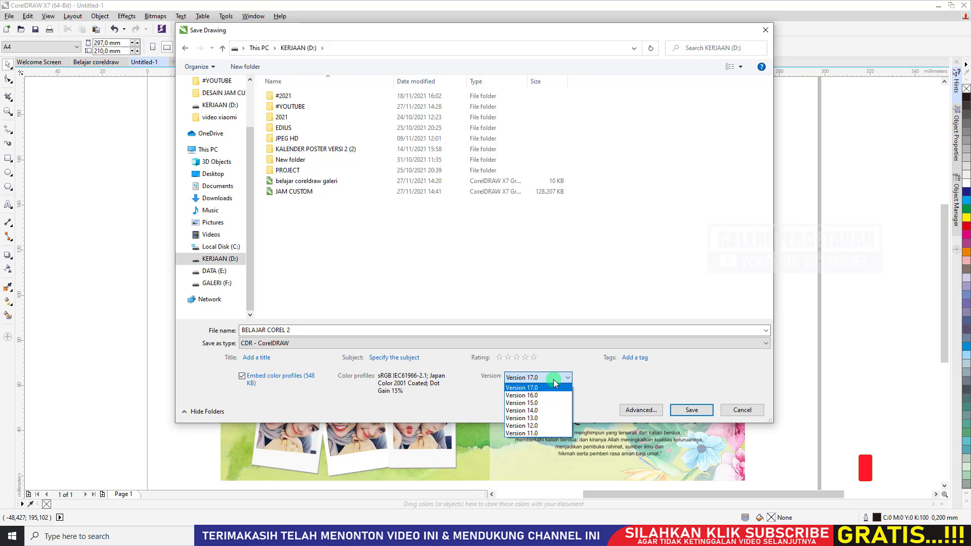
left_click(539, 411)
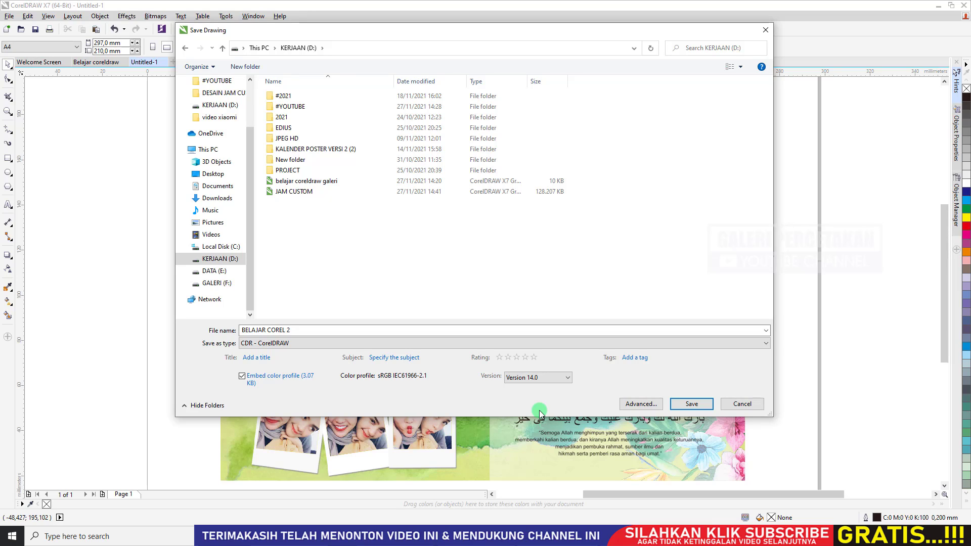
left_click(535, 379)
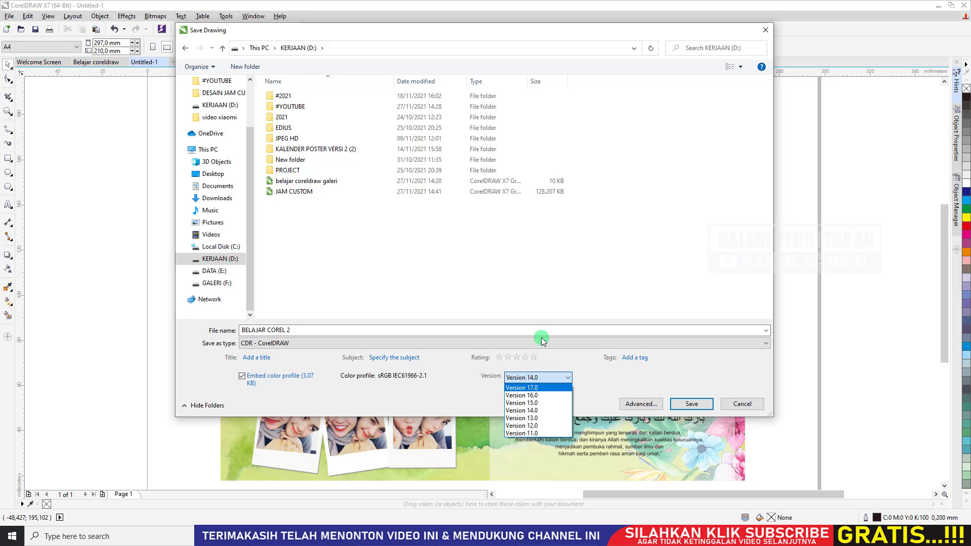
left_click(544, 411)
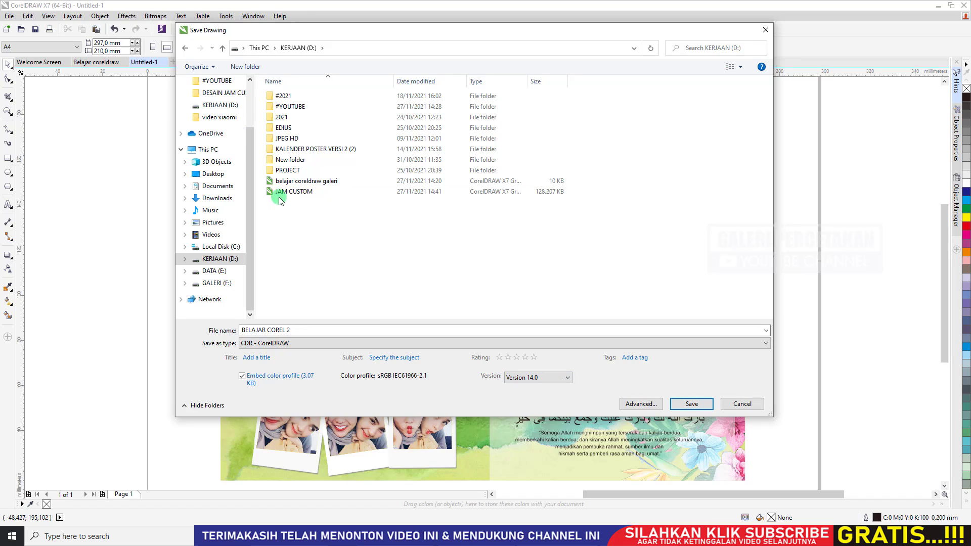
left_click(696, 407)
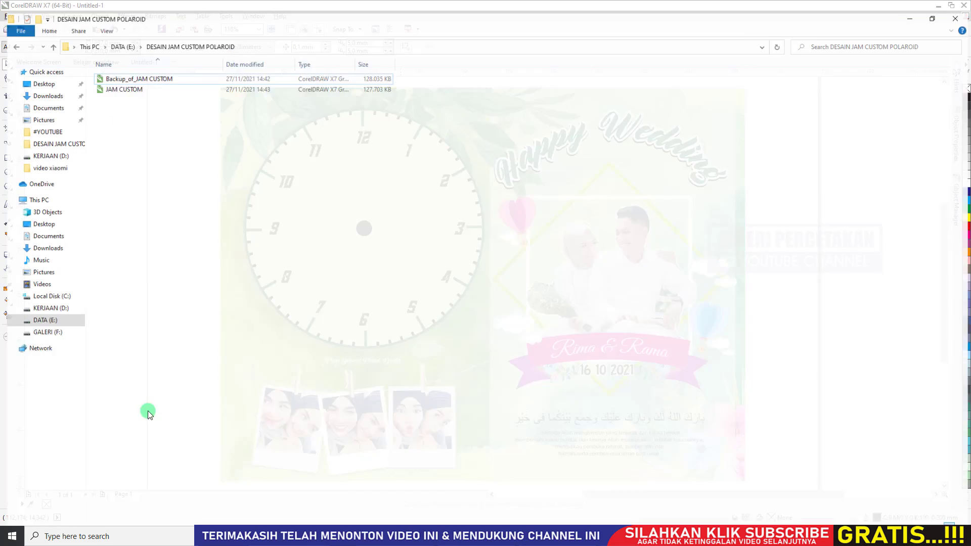
Step: Switch to File Explorer and check the file version of BELAJAR COREL 2 on KERJAAN (D:) in its detailed properties
left_click(50, 308)
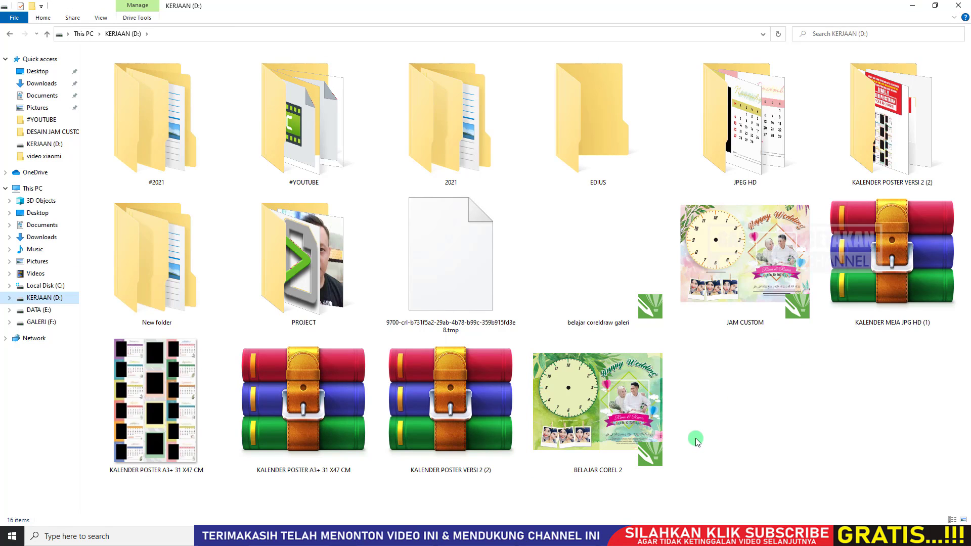
left_click(627, 418)
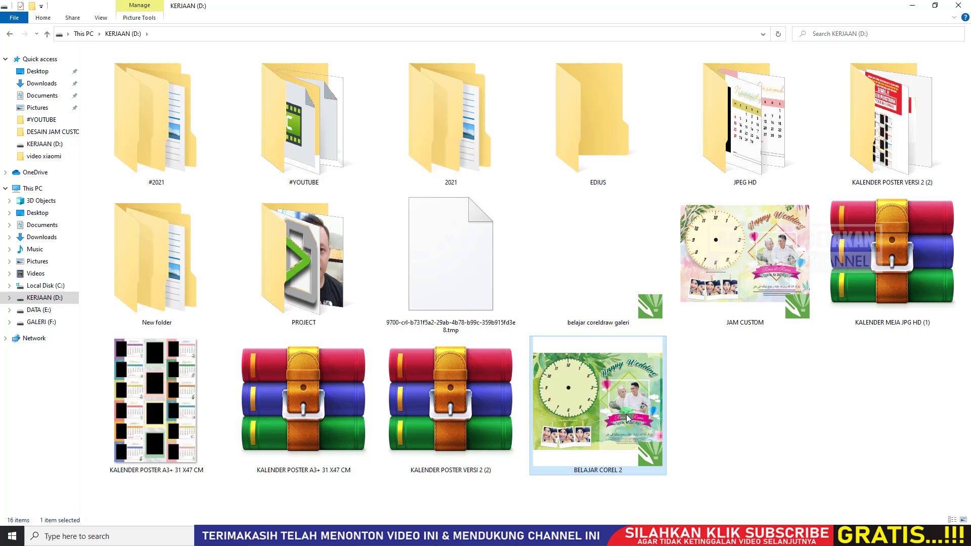
right_click(627, 417)
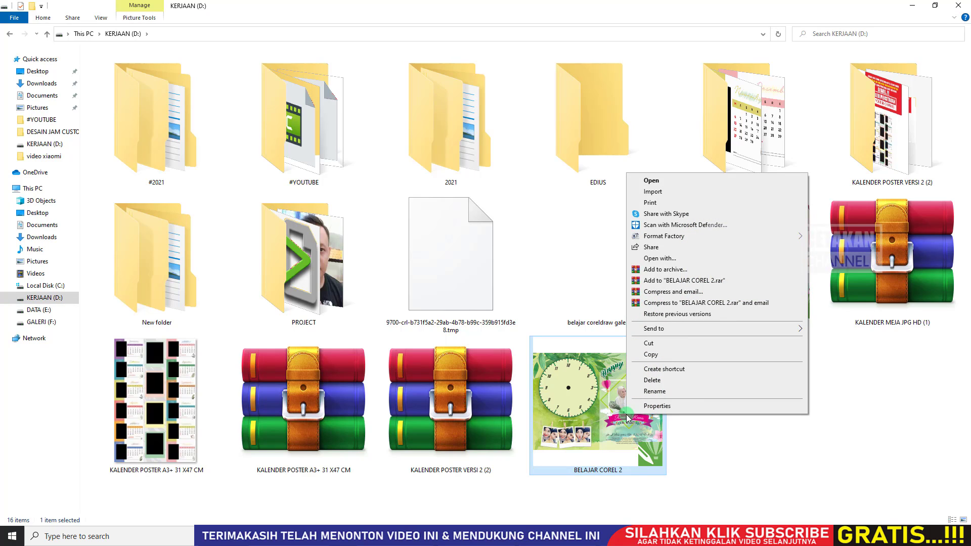
left_click(657, 406)
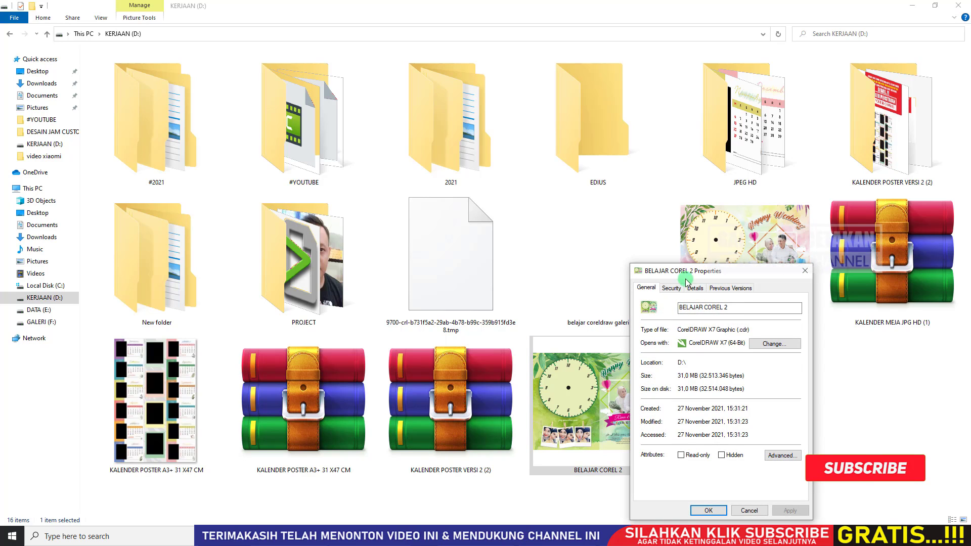
left_click_drag(686, 280, 371, 137)
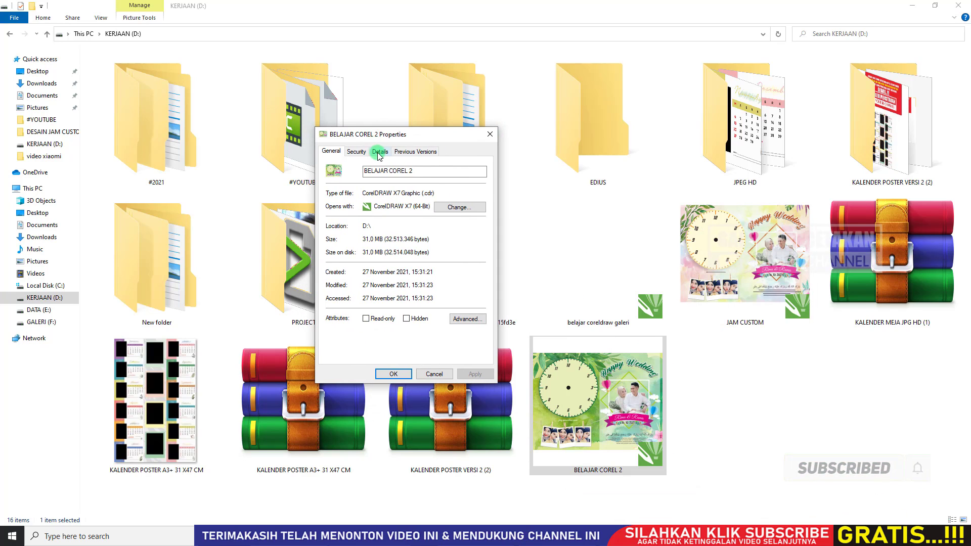
left_click(379, 152)
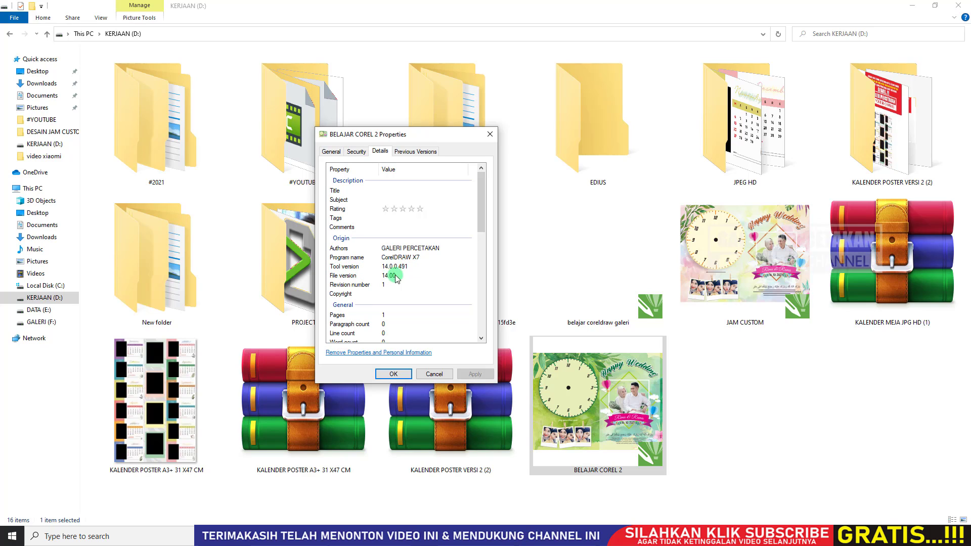
left_click(490, 135)
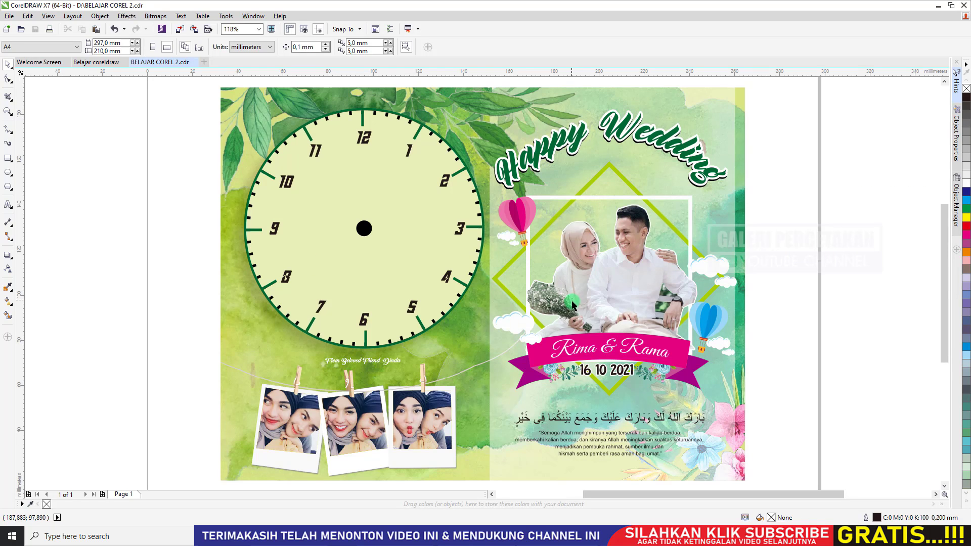
Step: Move the grouped wedding clock design to about X 164.6 mm, Y 95.7 mm and save the document in version 17.0 format
left_click(555, 307)
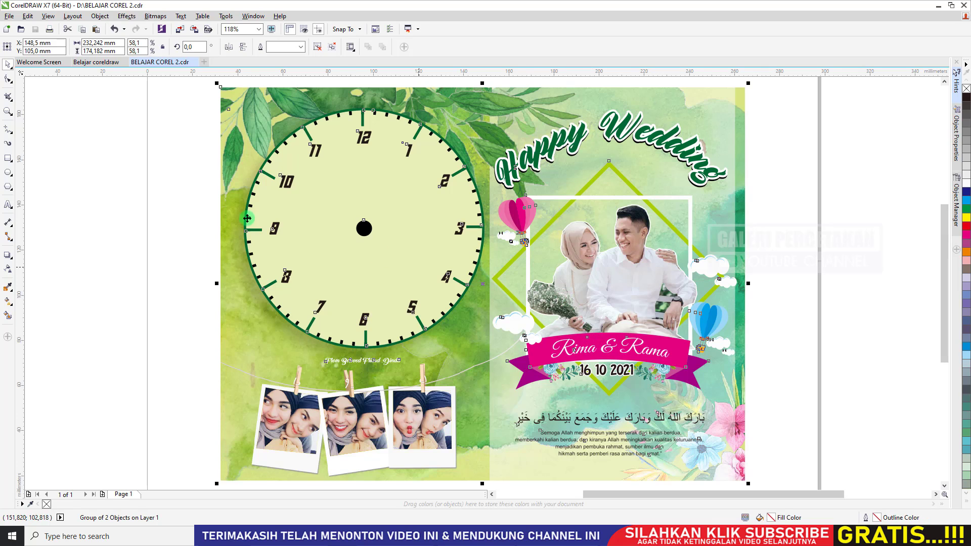
scroll(190, 167, "down", 2)
left_click_drag(311, 230, 326, 239)
key("ctrl+s")
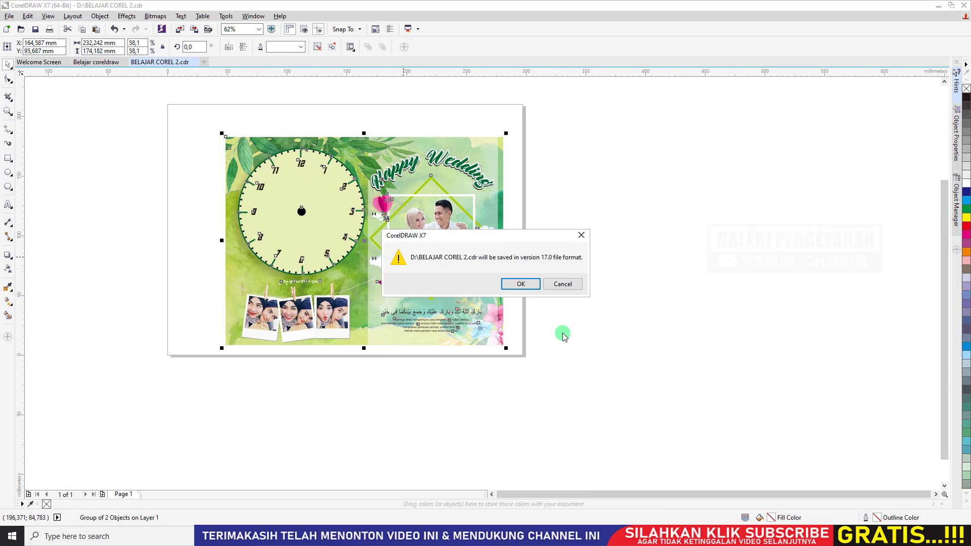
left_click(514, 283)
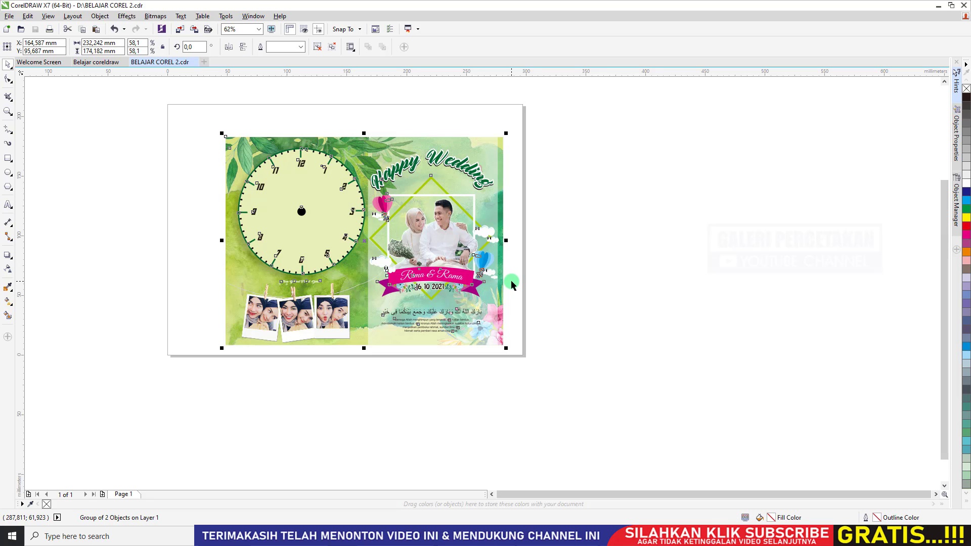
Step: Switch to the JAM CUSTOM.cdr document and select the three upper-row wedding clock designs one after another
mouse_move(639, 536)
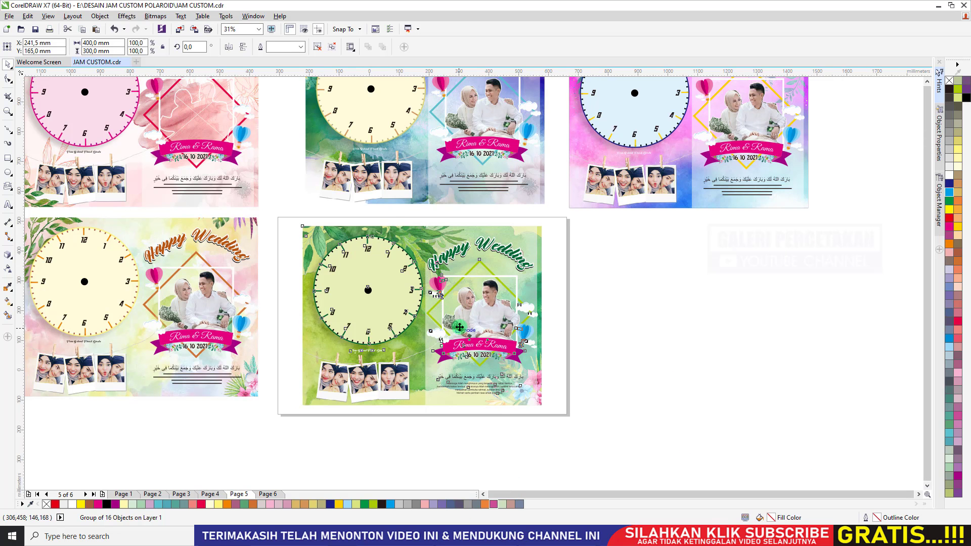
scroll(459, 327, "down", 2)
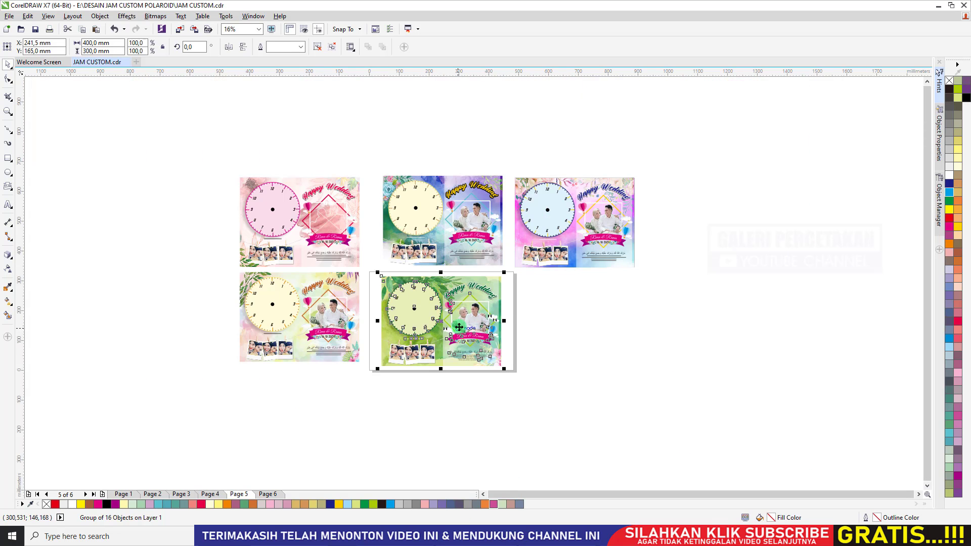
key("F4")
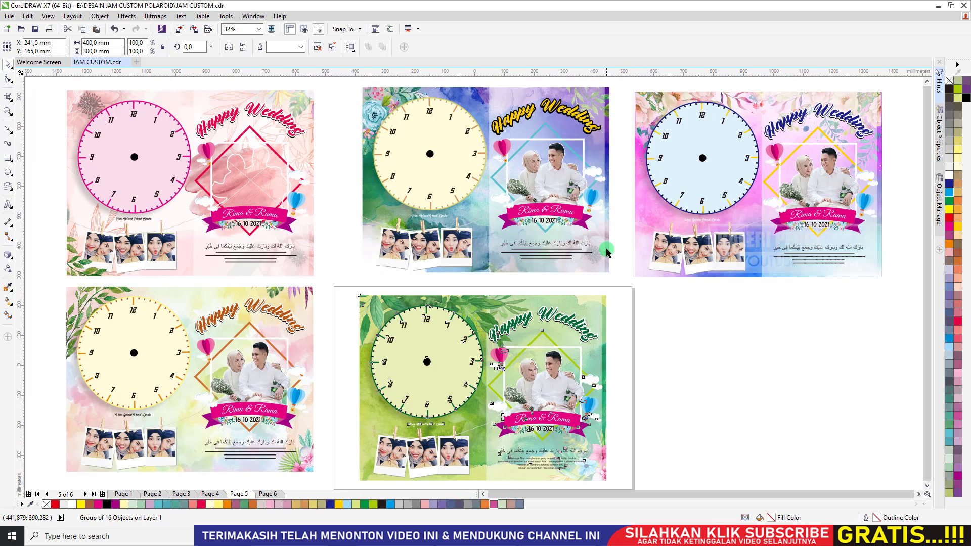
scroll(606, 251, "down", 2)
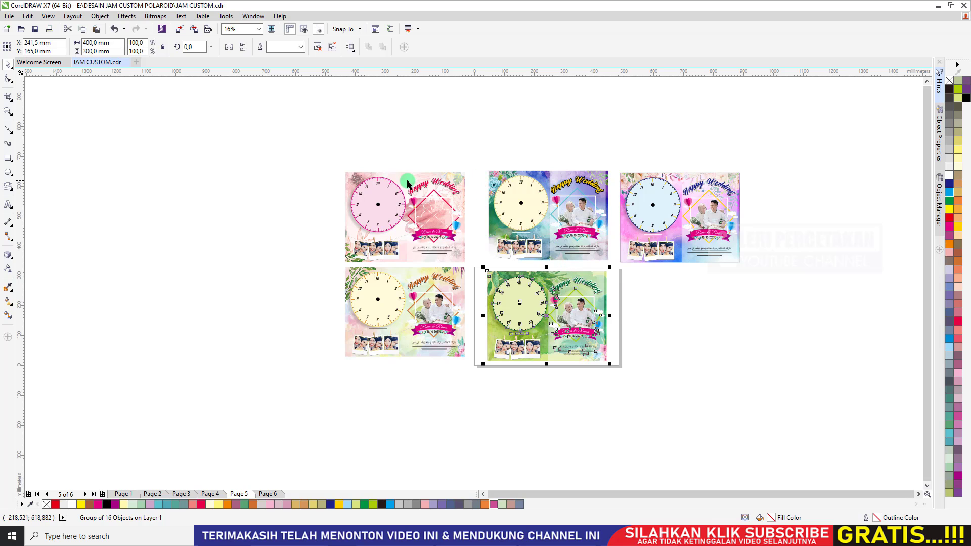
left_click_drag(232, 134, 476, 270)
left_click_drag(473, 150, 622, 271)
left_click_drag(613, 147, 762, 296)
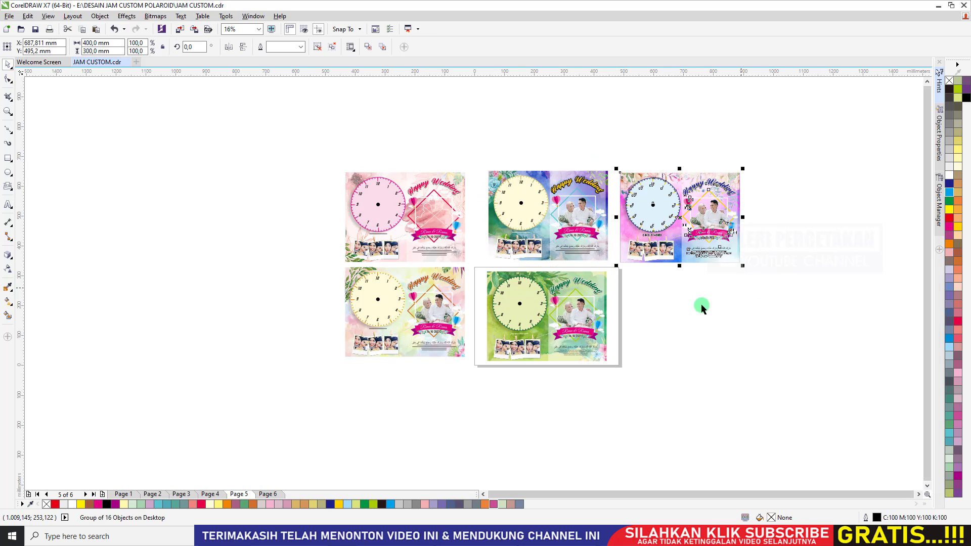
Step: Select the green, pink and blue wedding clock designs individually, undoing the move of the pink design
left_click_drag(683, 392, 468, 248)
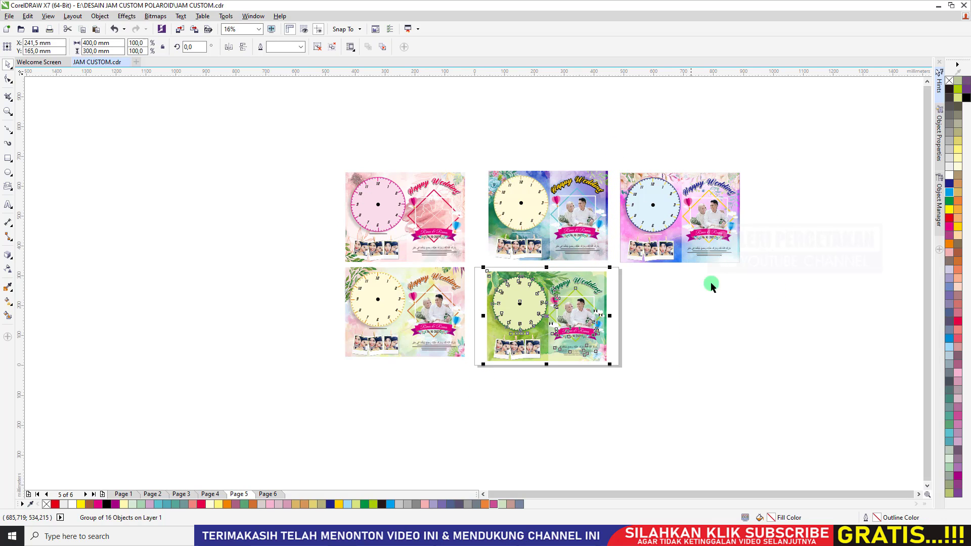
left_click(431, 136)
left_click(434, 261)
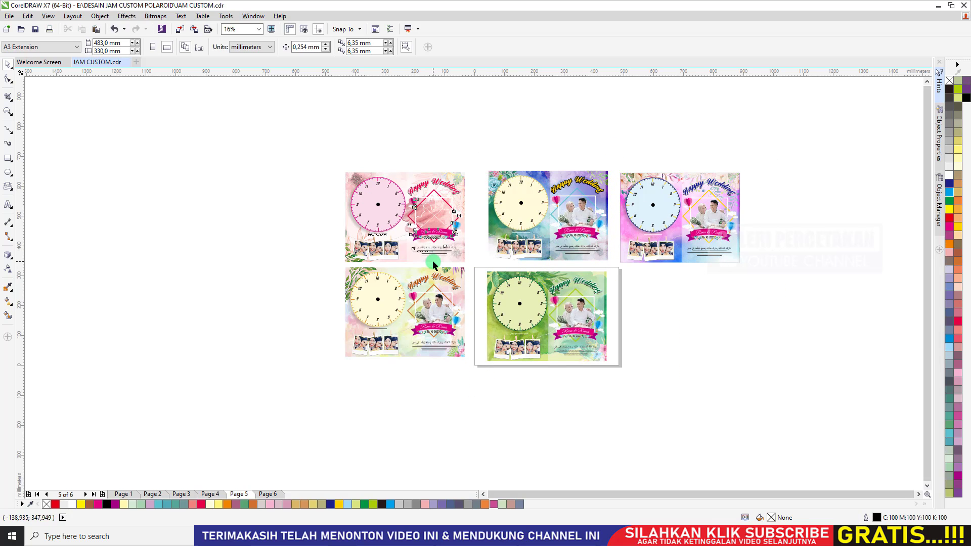
left_click_drag(445, 232, 422, 219)
key("ctrl+z")
left_click(568, 214)
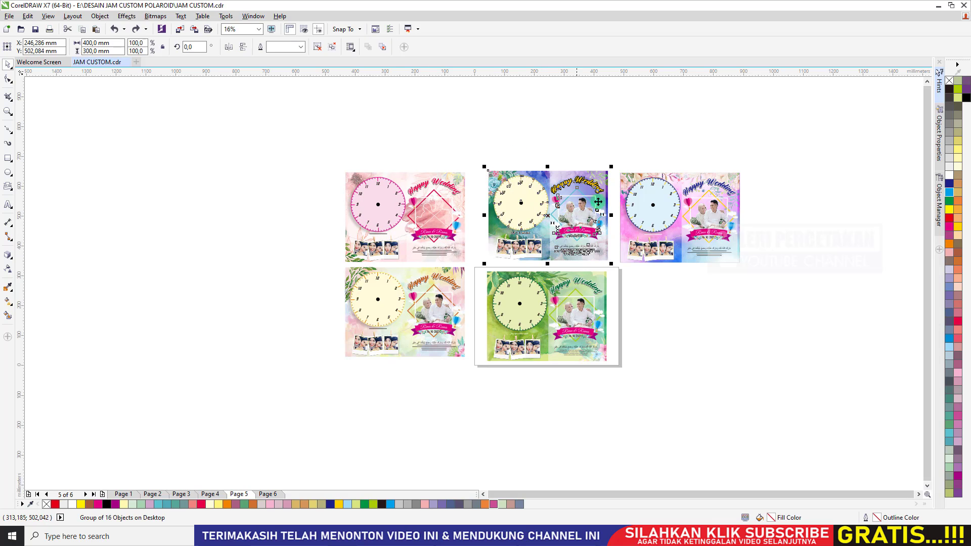
left_click(450, 160)
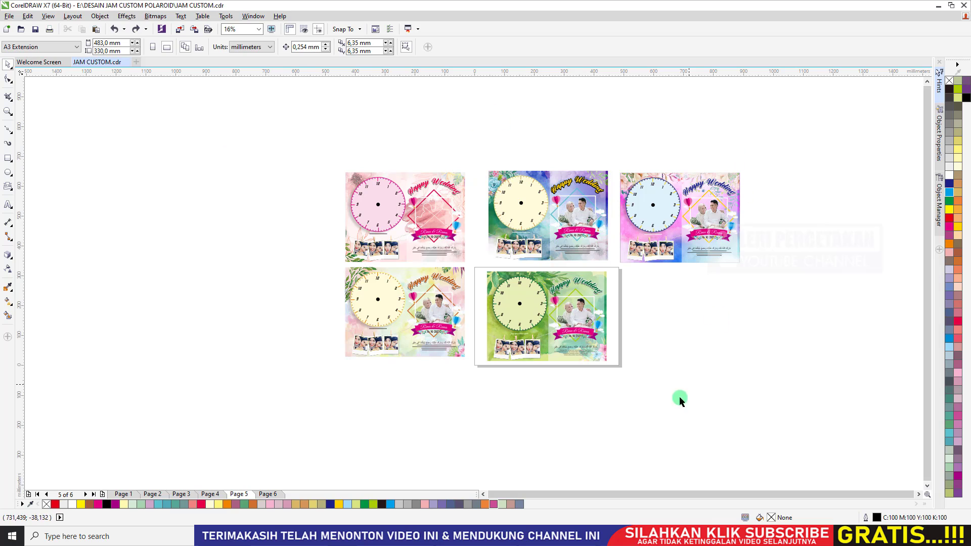
left_click(575, 321)
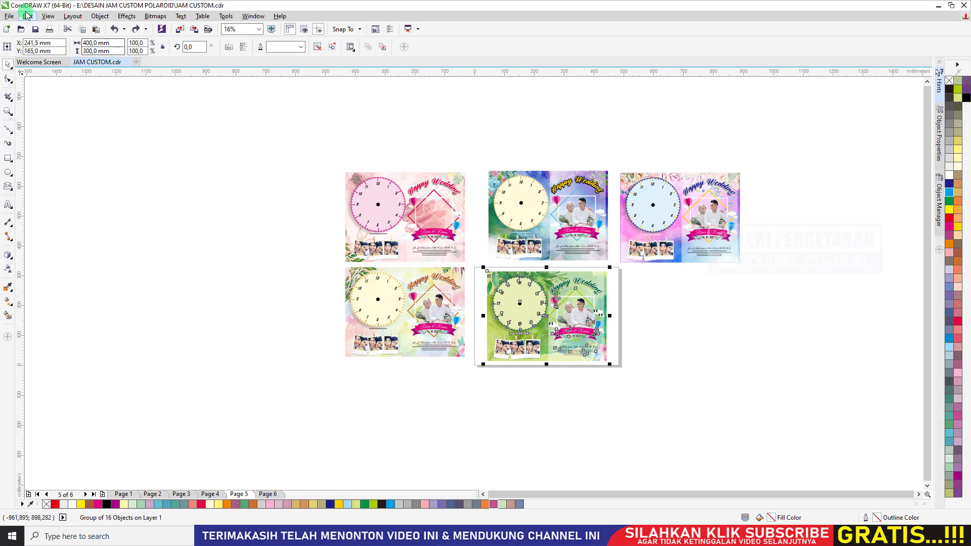
left_click(11, 15)
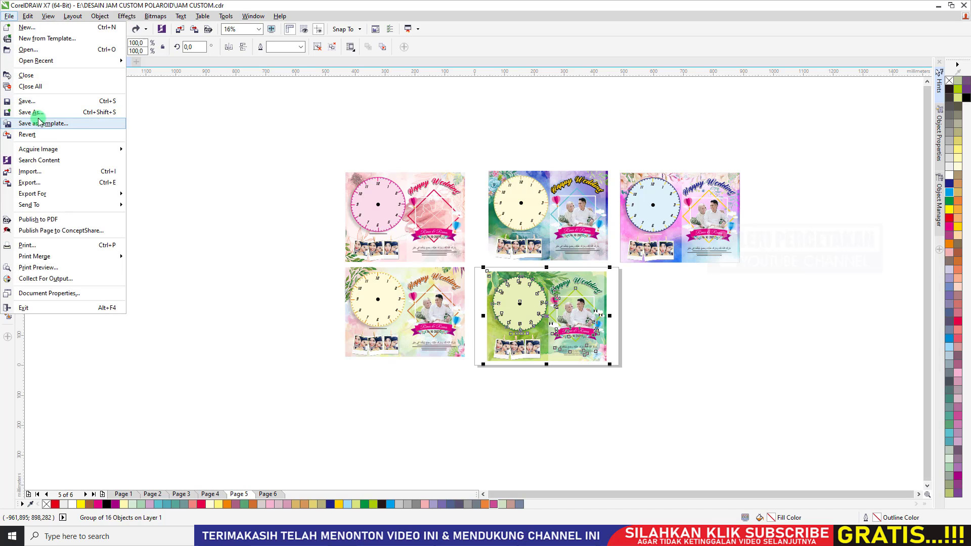
left_click(31, 112)
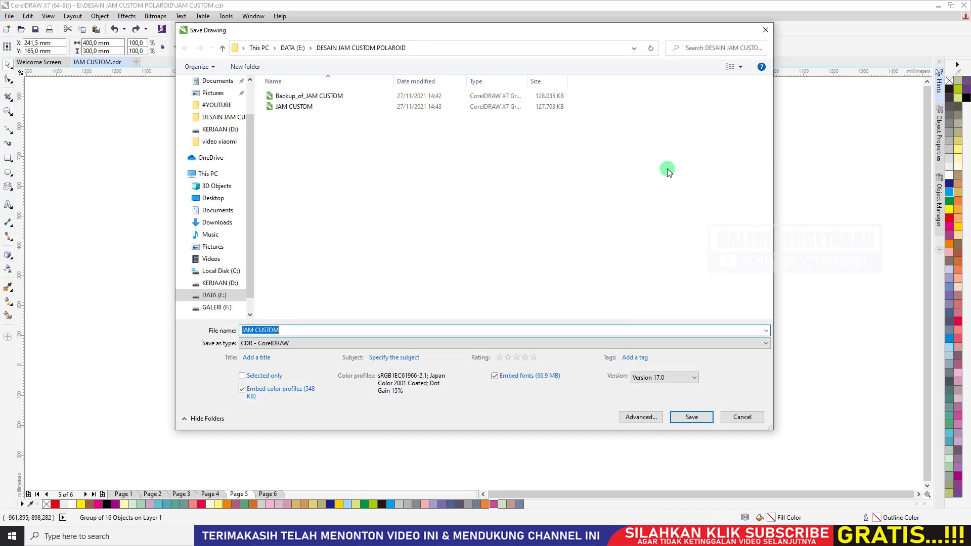
left_click(765, 29)
left_click(768, 299)
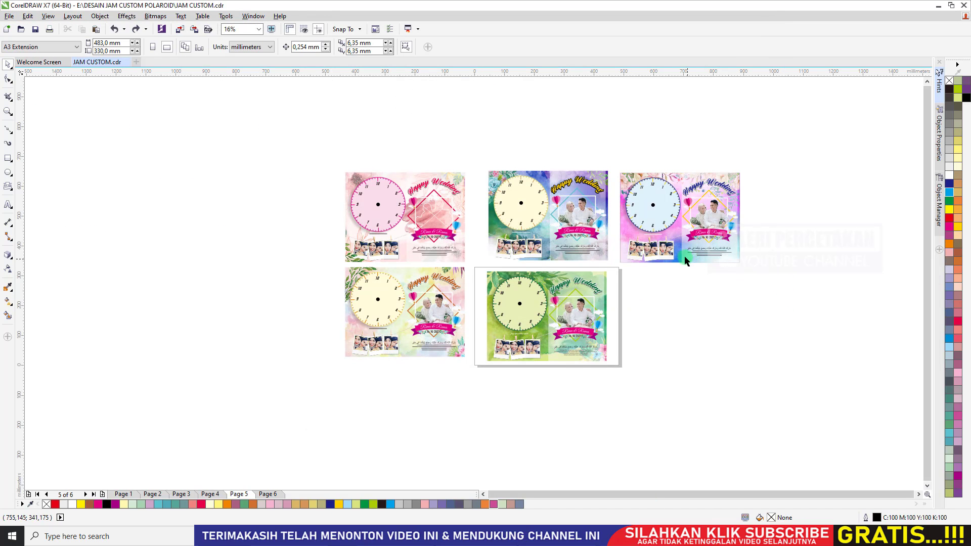
Step: Select the five wedding clock designs one after another, ending with the green design on the page
left_click(691, 230)
left_click(596, 209)
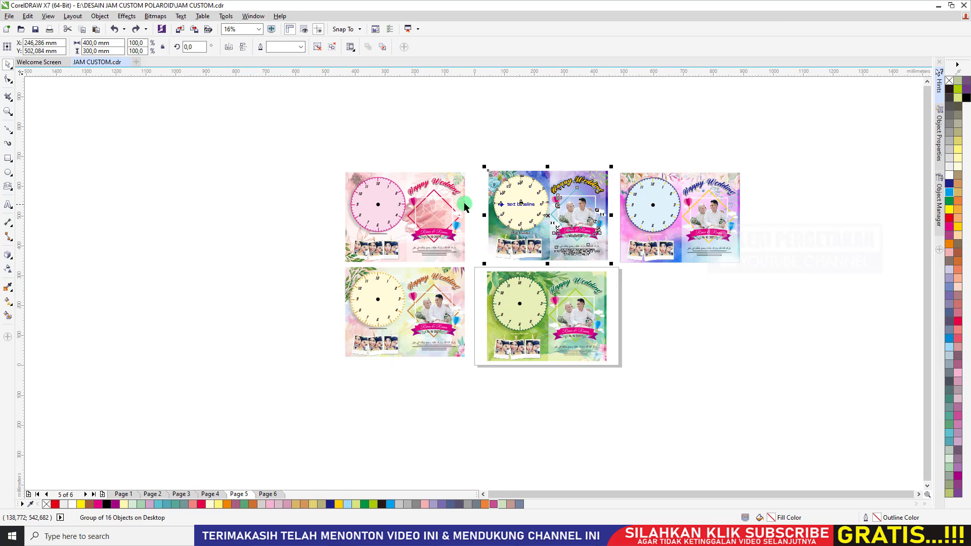
left_click(410, 209)
left_click(430, 311)
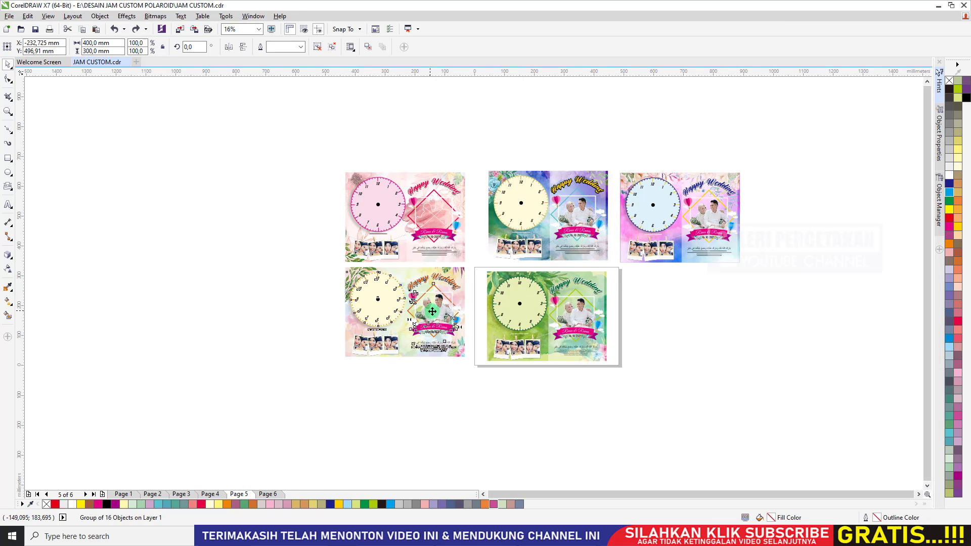
left_click(539, 313)
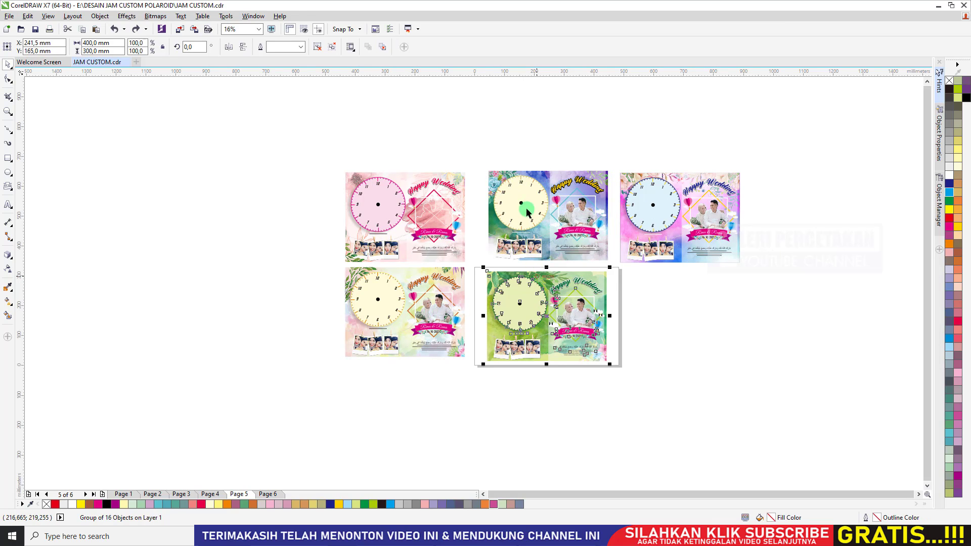
Step: Start Save As for the green design with Selected only enabled and Version 17.0, and decline overwriting JAM CUSTOM
left_click(9, 16)
left_click(30, 113)
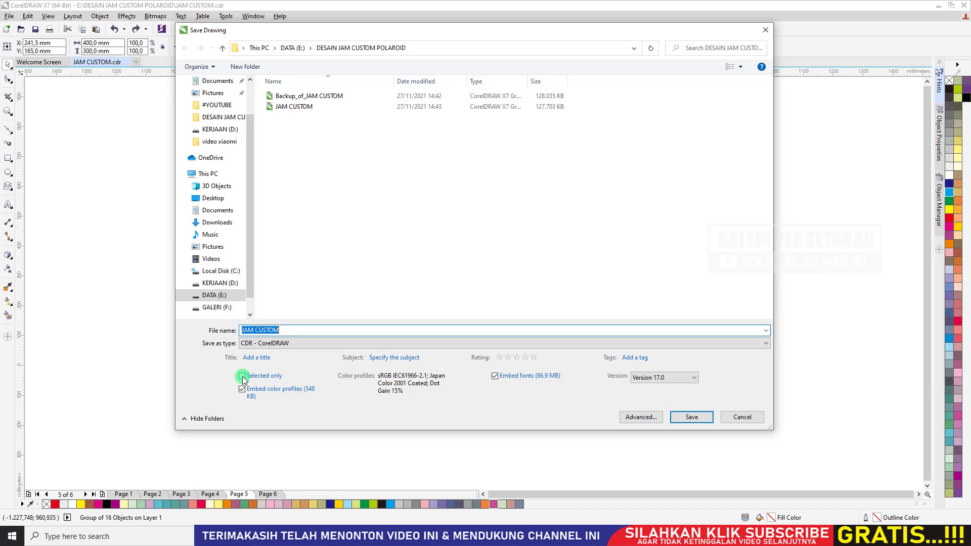
left_click(242, 376)
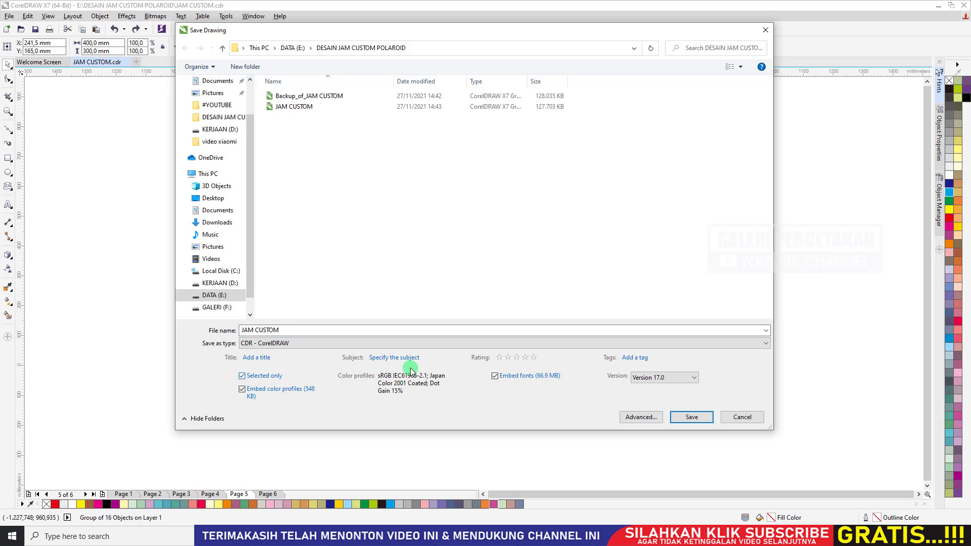
left_click(689, 379)
left_click(689, 382)
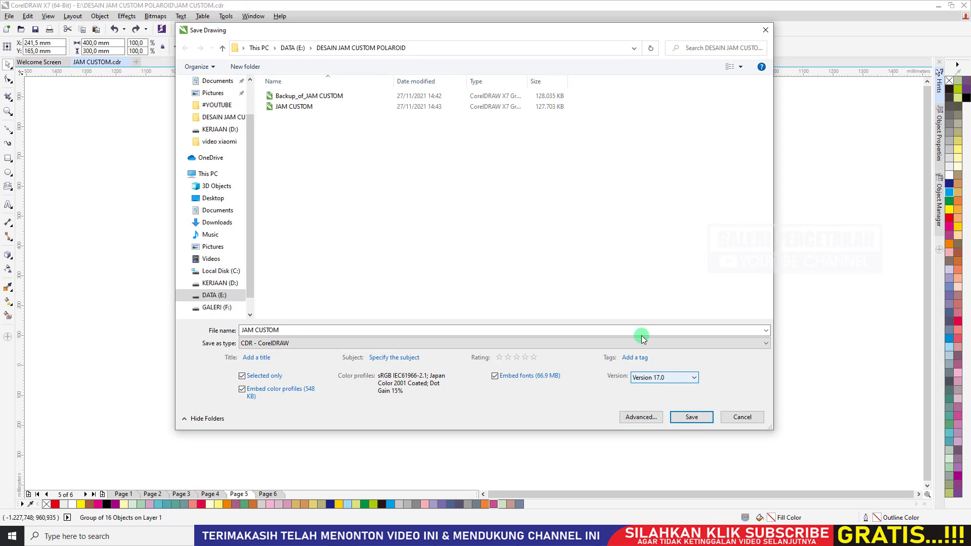
left_click(692, 417)
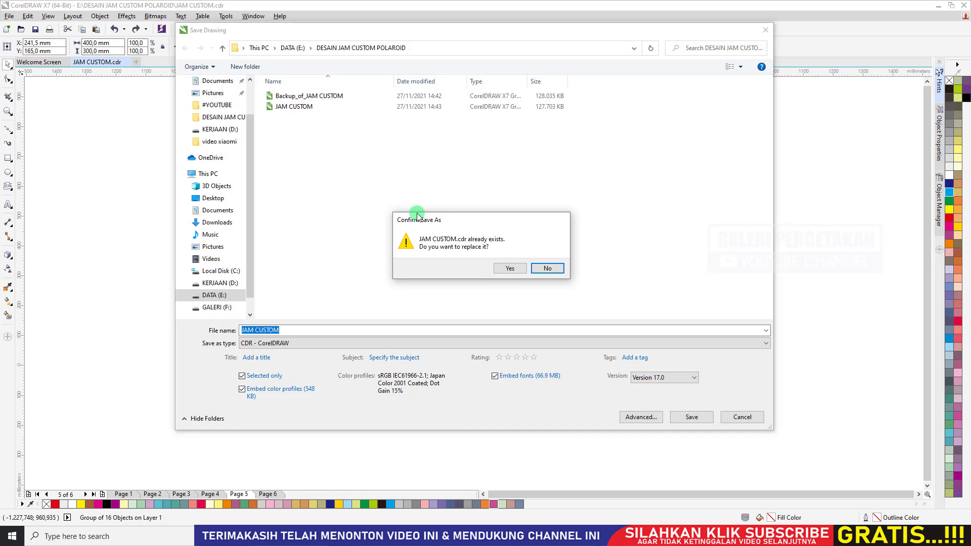
left_click(547, 269)
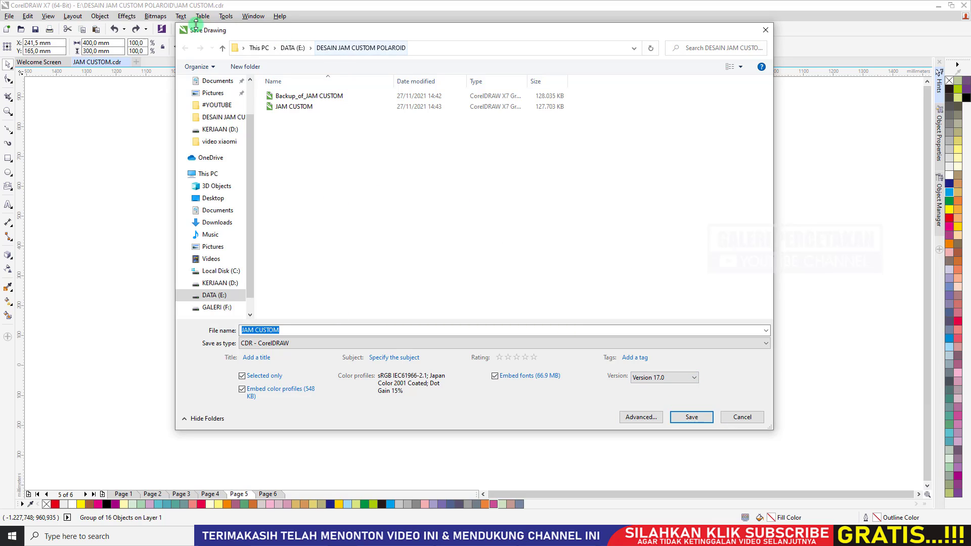
Step: Shrink and move the Save Drawing dialog, and save the selected green design as DESAIN 1
left_click_drag(176, 22, 178, 24)
left_click_drag(356, 113, 639, 163)
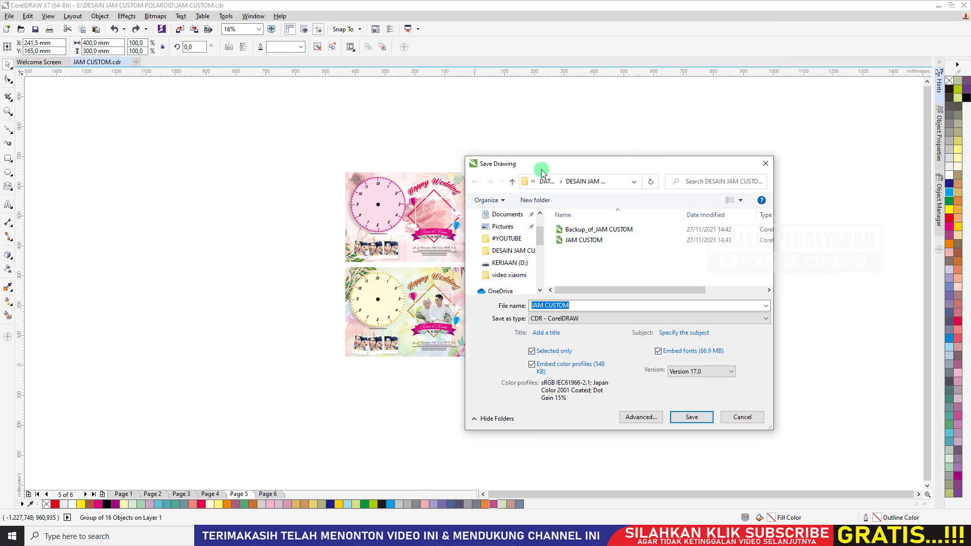
left_click_drag(540, 168, 264, 137)
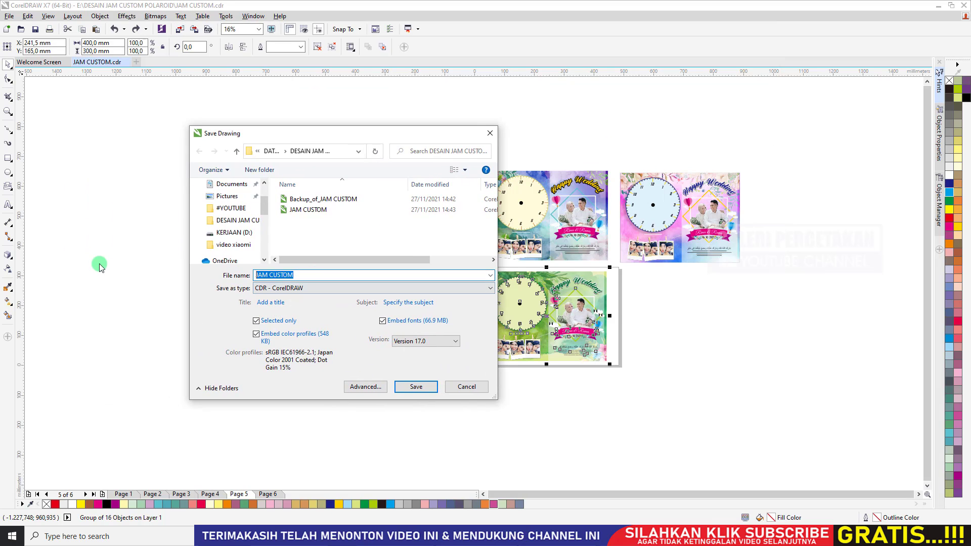
type("DESAIN 1")
left_click(428, 388)
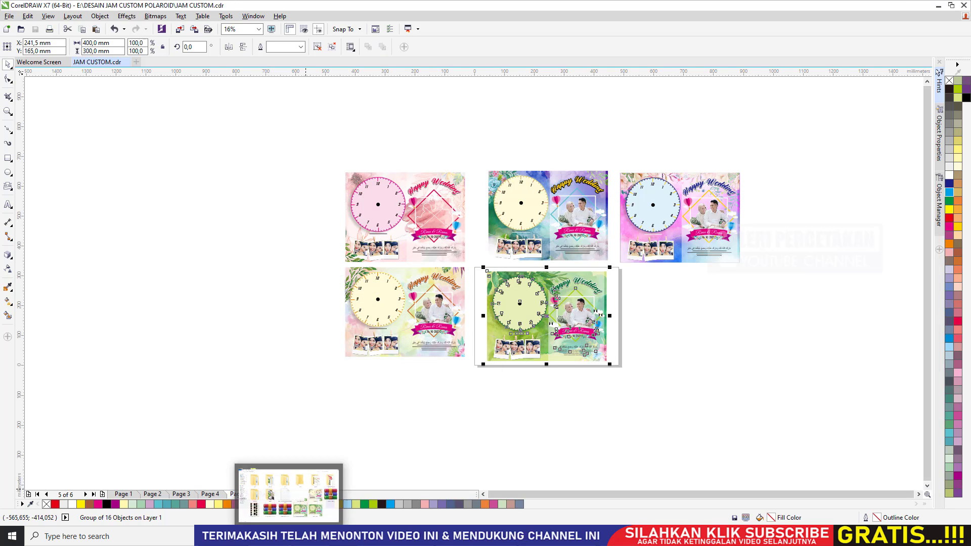
Step: Switch to File Explorer and refresh the KERJAAN (D:) folder to look for the newly saved file
left_click(299, 483)
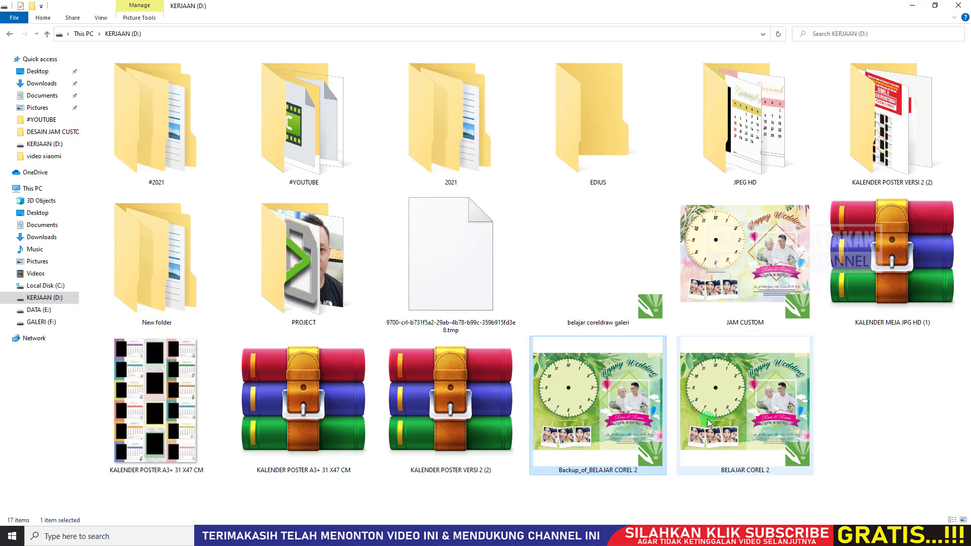
right_click(903, 388)
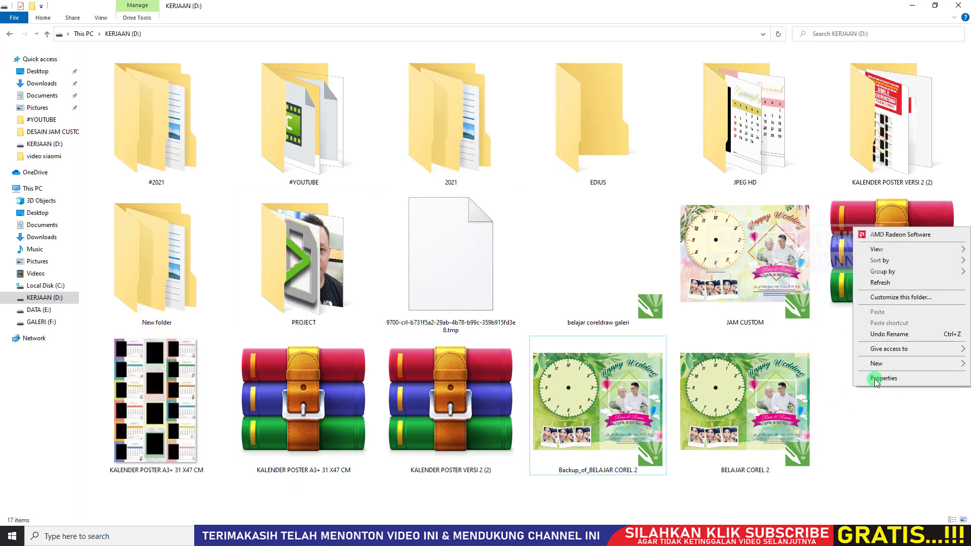
left_click(879, 283)
left_click(764, 289)
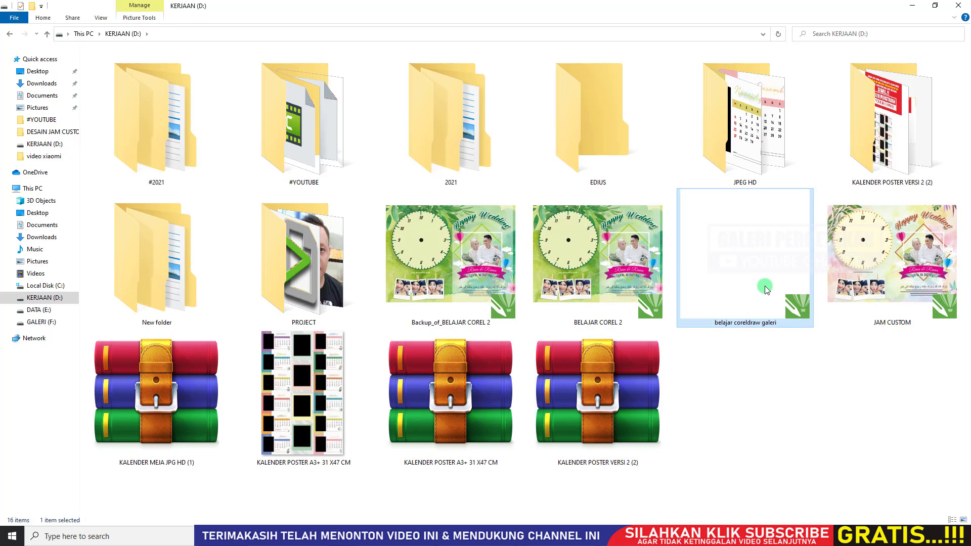
right_click(752, 391)
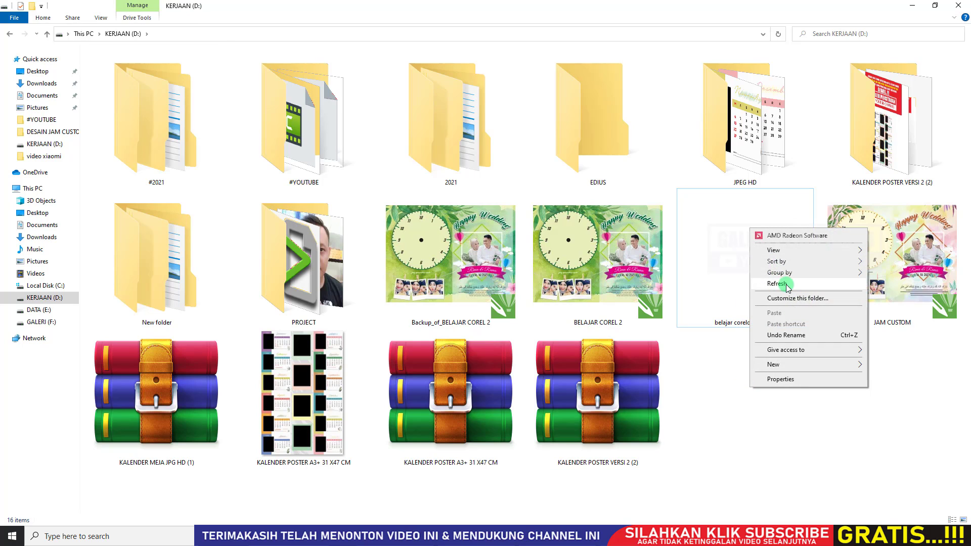
left_click(763, 281)
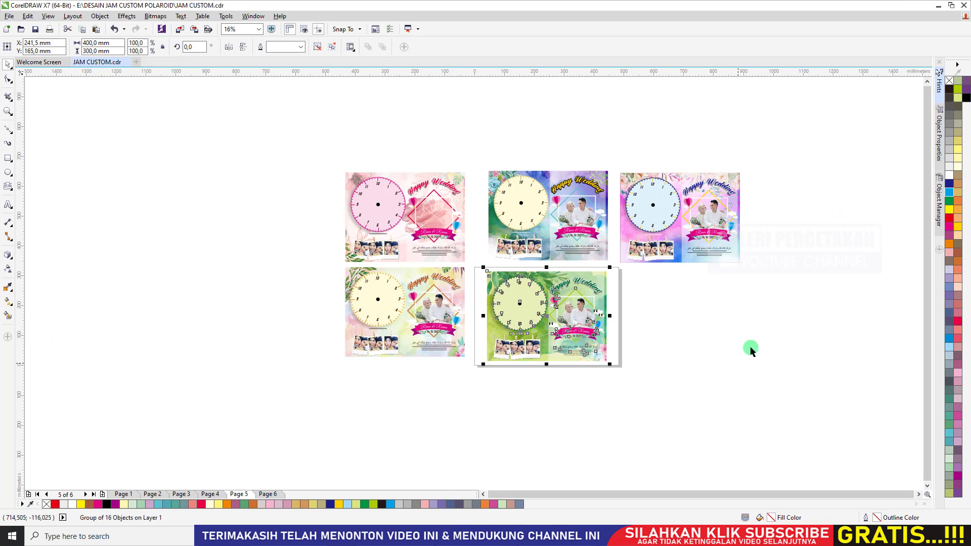
Step: Switch back to CorelDRAW and save only the selected green design to KERJAAN (D:) in Version 17.0 under the name A
key("ctrl+shift+s")
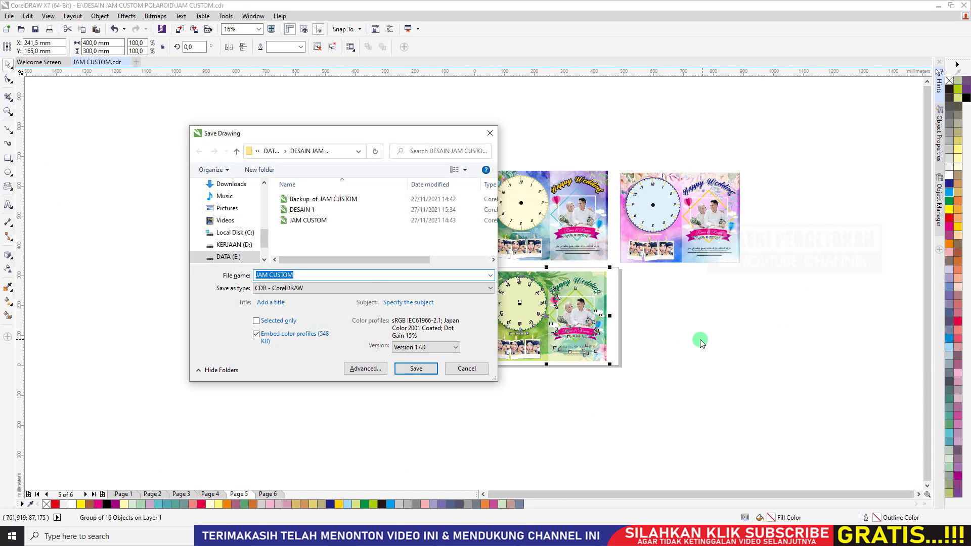
mouse_move(264, 241)
left_mouse_down()
mouse_move(264, 200)
mouse_move(268, 257)
left_mouse_up()
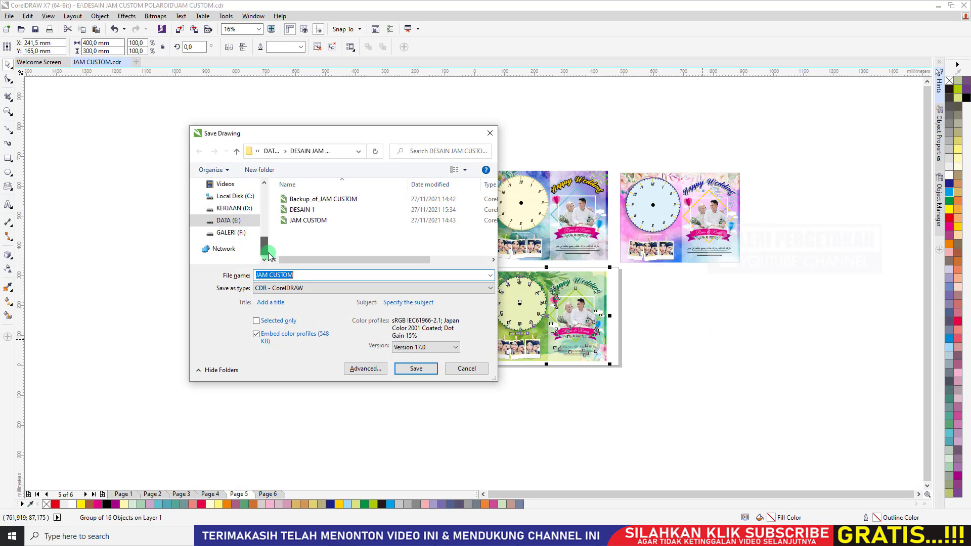
left_click(236, 209)
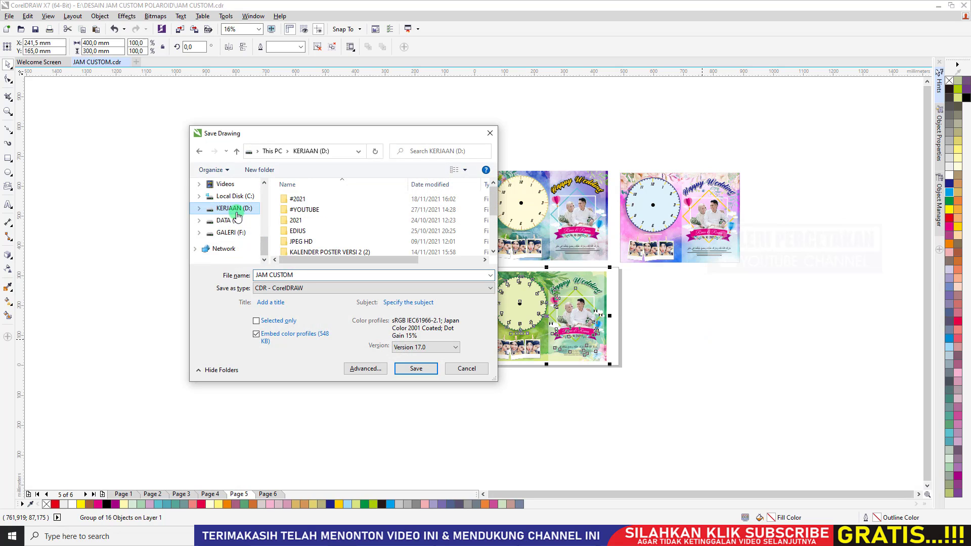
left_click(276, 320)
left_click(416, 369)
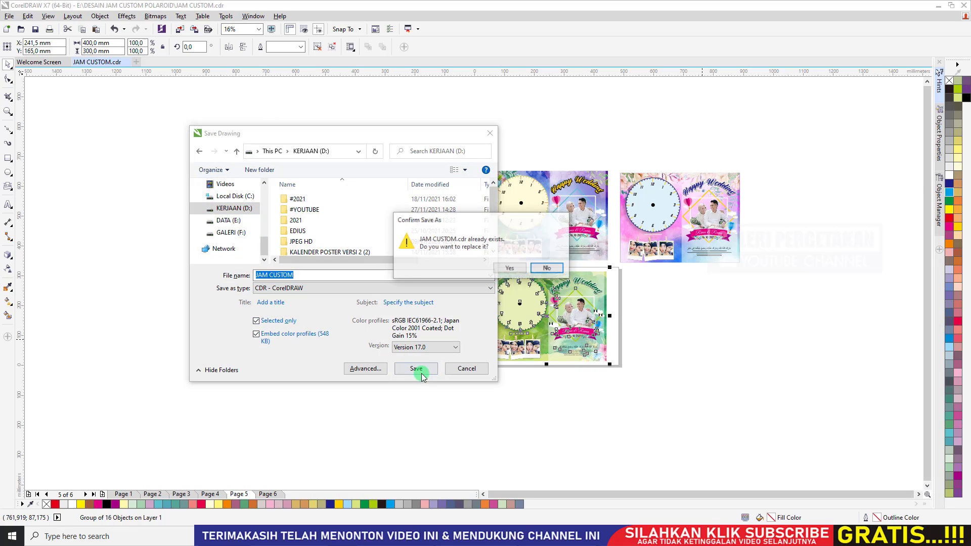
left_click(557, 268)
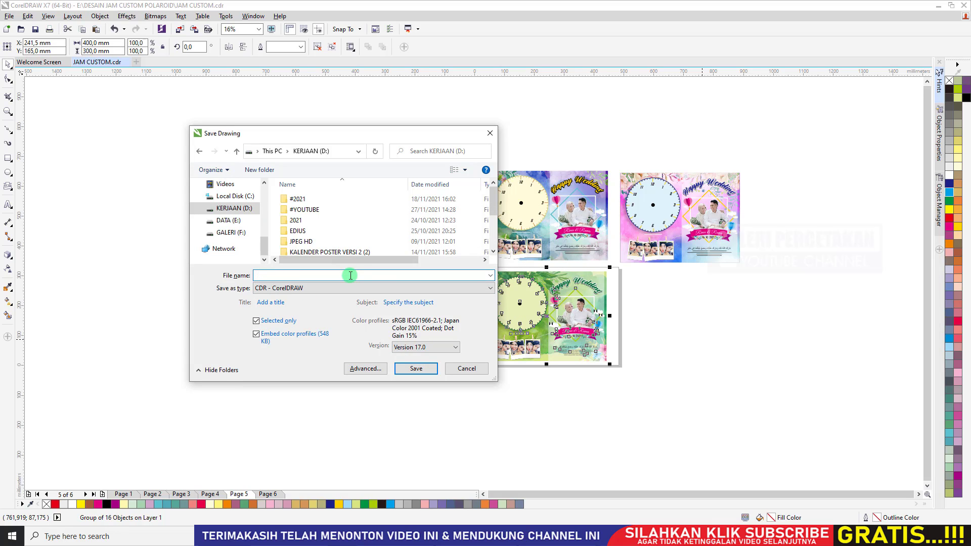
type("5")
left_click(424, 369)
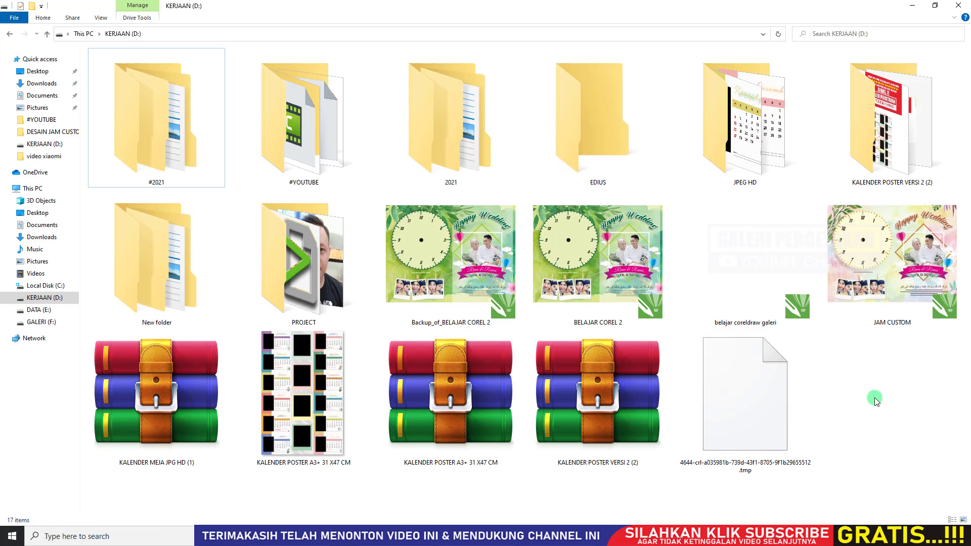
Step: Switch to File Explorer, refresh the KERJAAN (D:) folder and check the saved file A
right_click(874, 398)
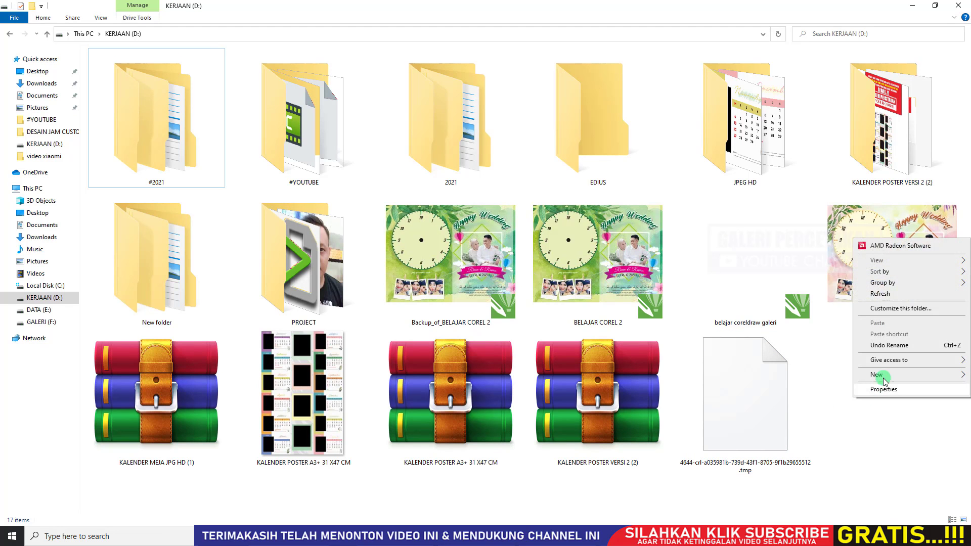
left_click(880, 294)
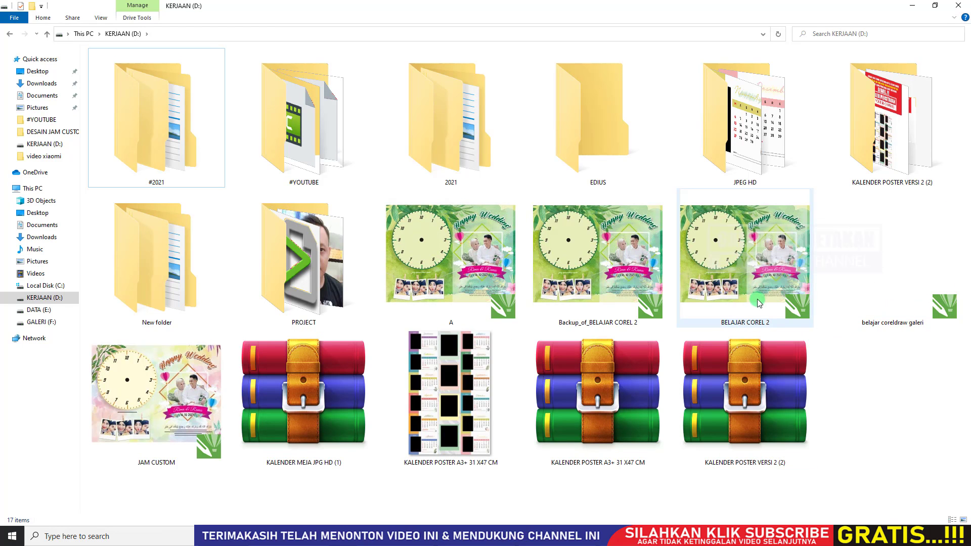
left_click(450, 263)
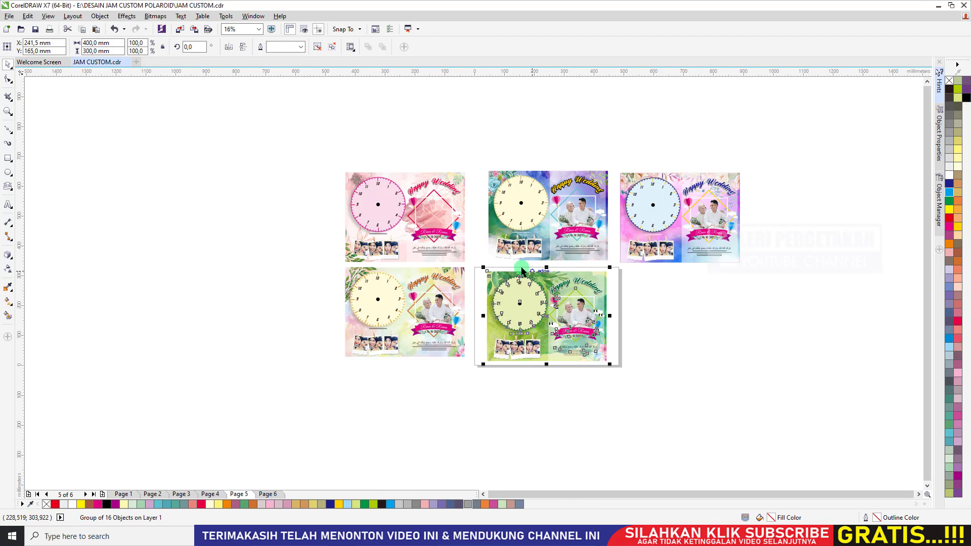
Step: Save only the cream wedding clock design to KERJAAN (D:) as a CorelDRAW Version 17.0 file named B
left_click_drag(284, 143, 473, 273)
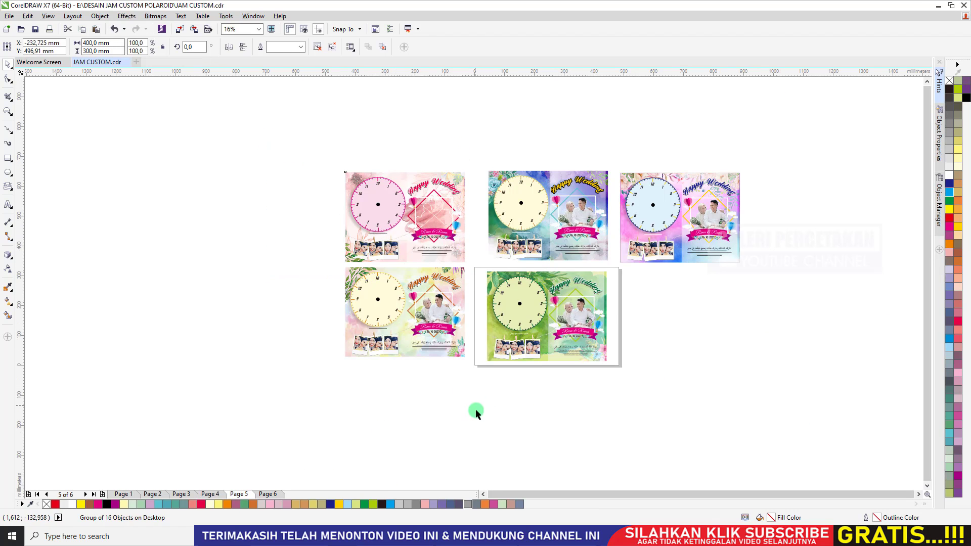
left_click_drag(476, 410, 297, 257)
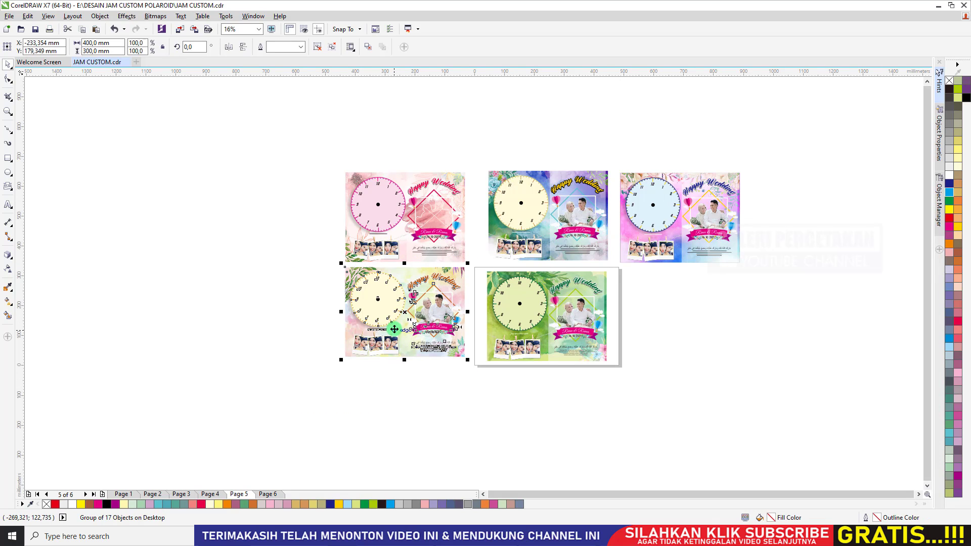
key("ctrl+shift+s")
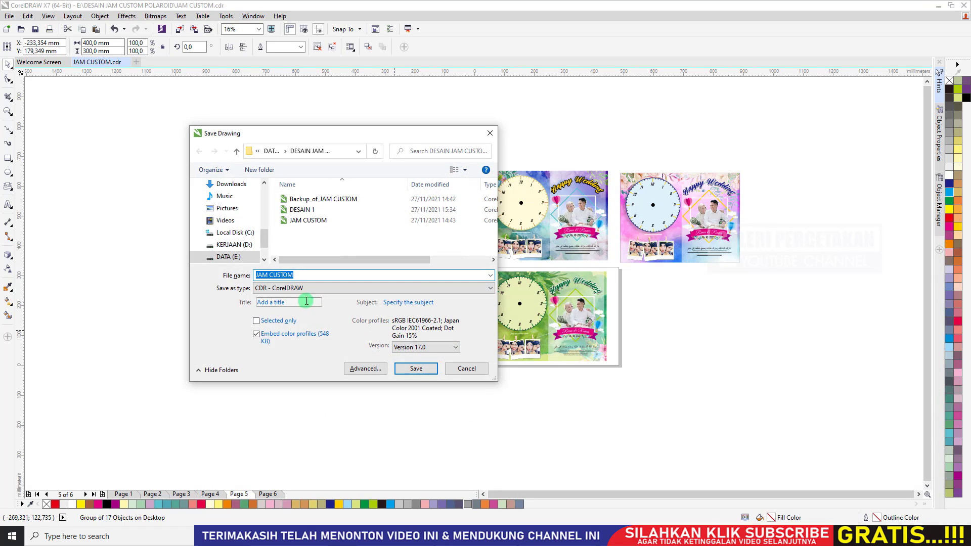
left_click(271, 325)
left_click(416, 368)
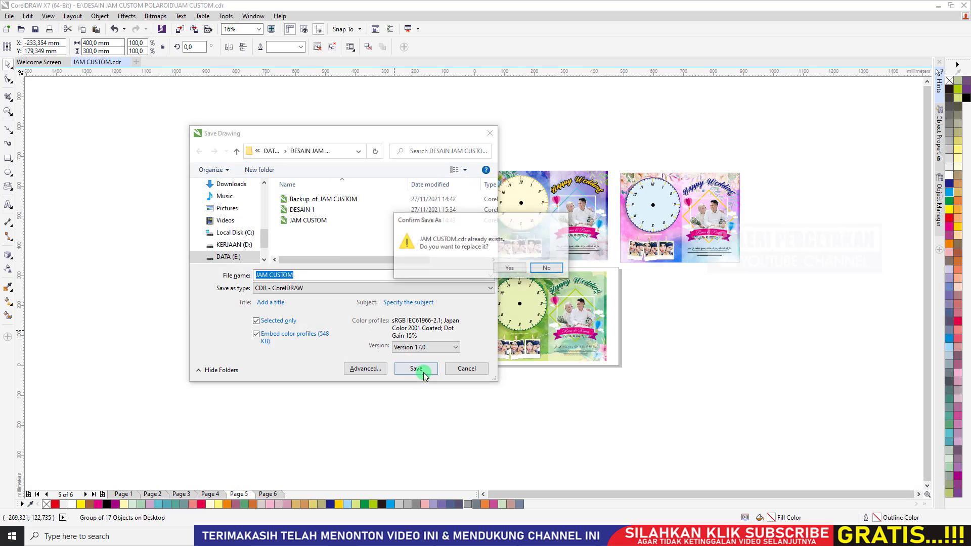
left_click(547, 268)
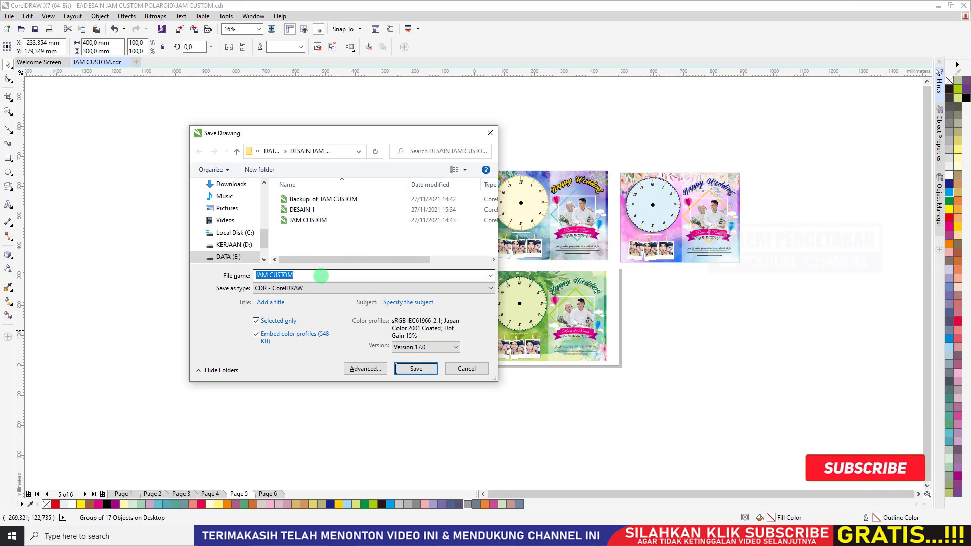
key("BackSpace")
type("B")
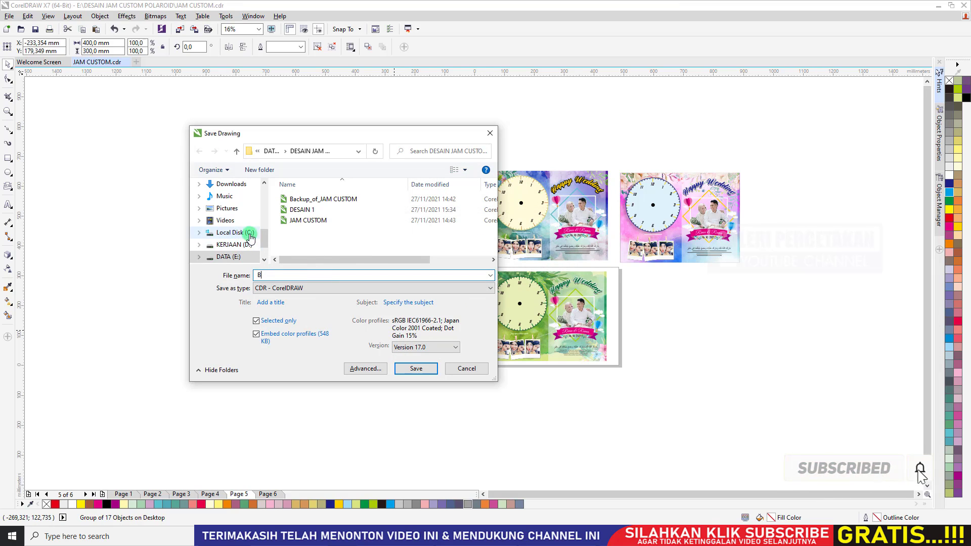
left_click(251, 246)
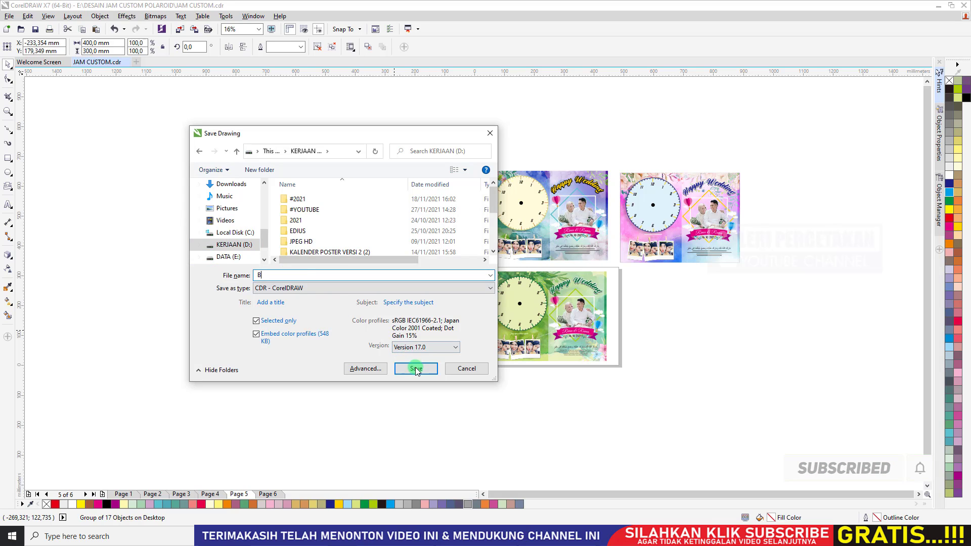
left_click(412, 369)
Step: Switch to File Explorer, refresh the KERJAAN (D:) folder and check the thumbnail of the saved file B
left_click(439, 535)
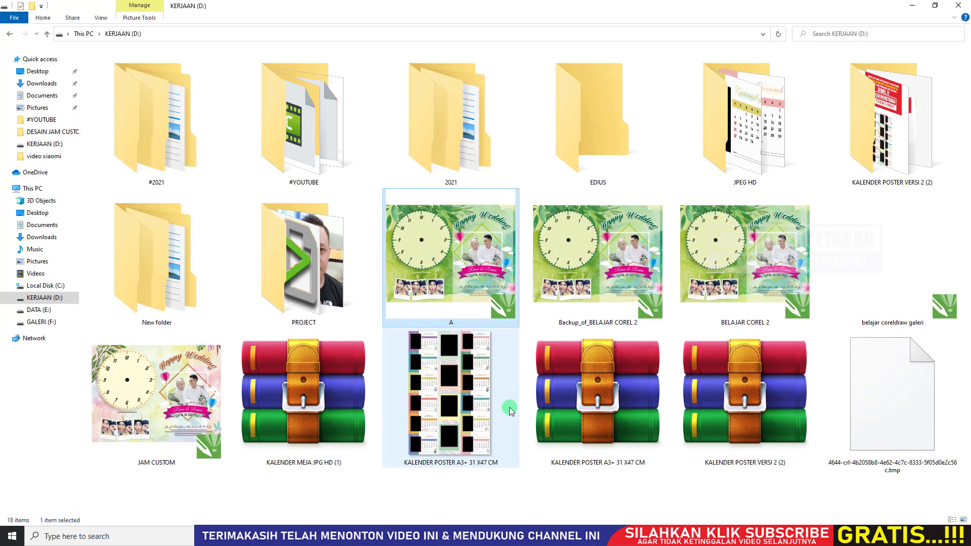
right_click(761, 507)
left_click(783, 403)
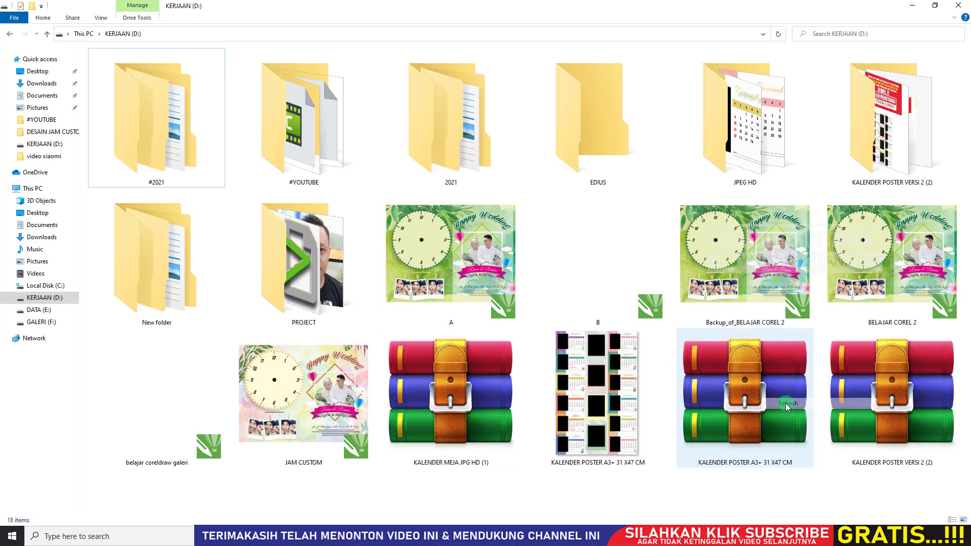
right_click(689, 473)
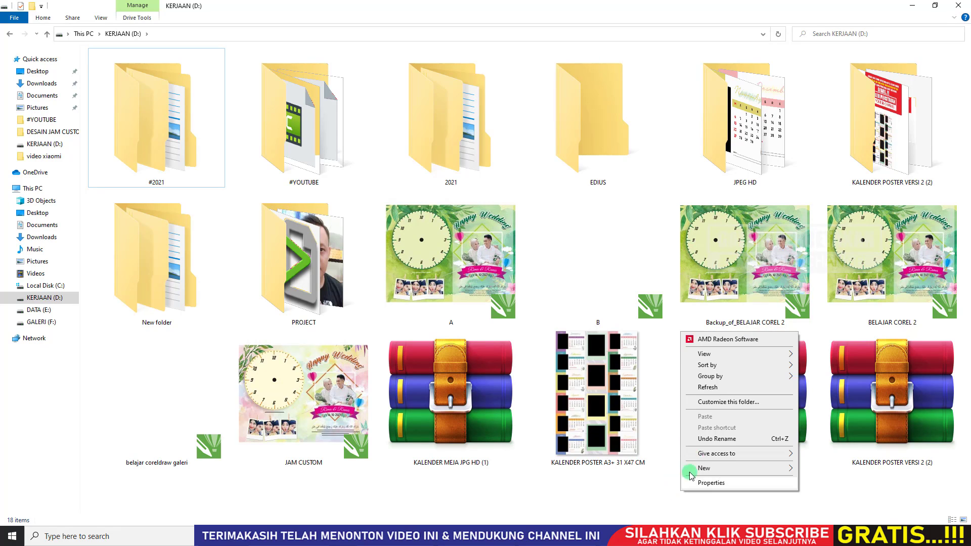
left_click(708, 387)
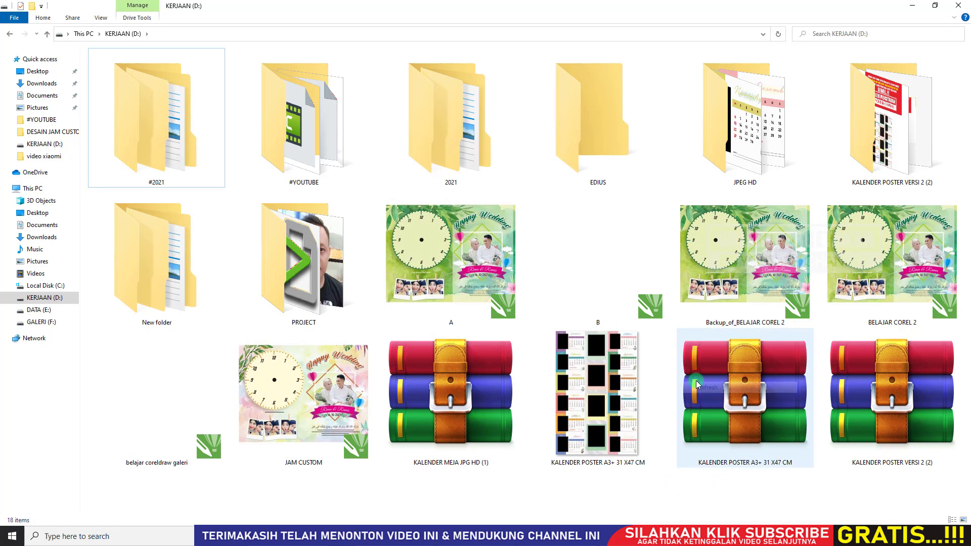
double_click(567, 263)
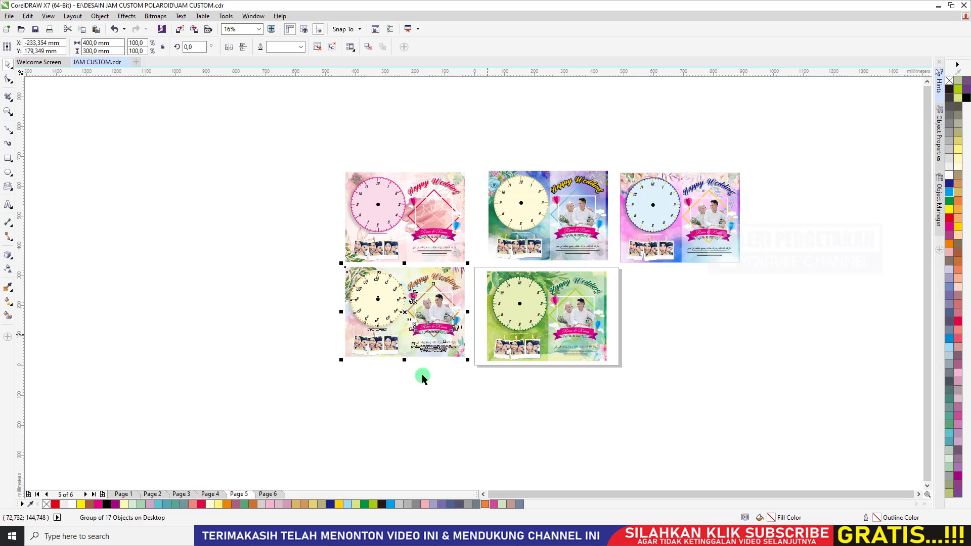
Step: Go to Page 1, undo the trial move of the cream design, and center the design on the page
left_click(135, 491)
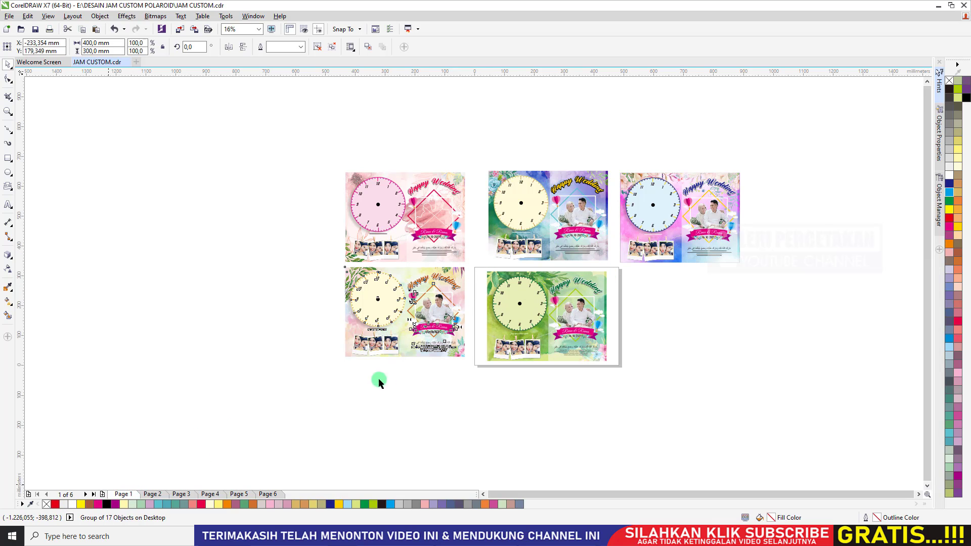
left_click_drag(455, 313, 493, 260)
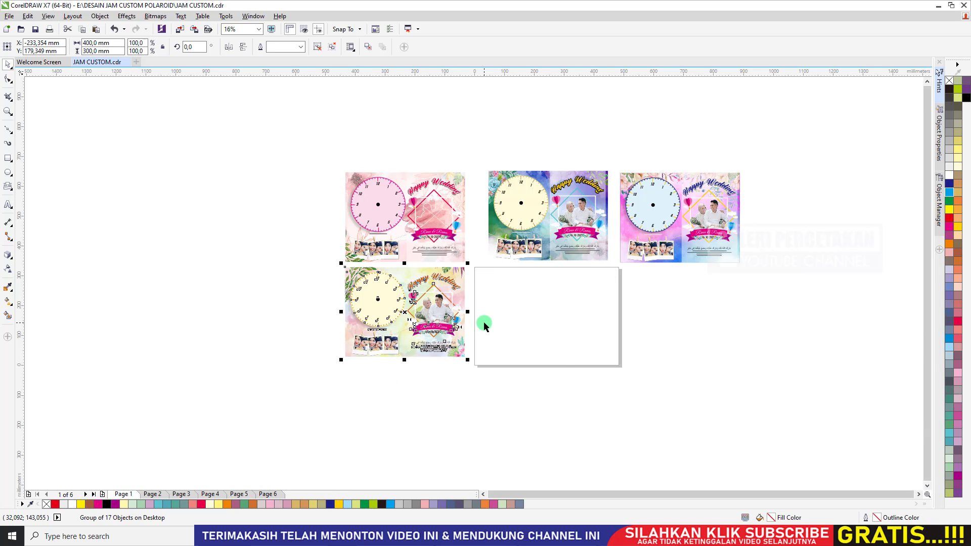
left_click_drag(446, 308, 398, 316)
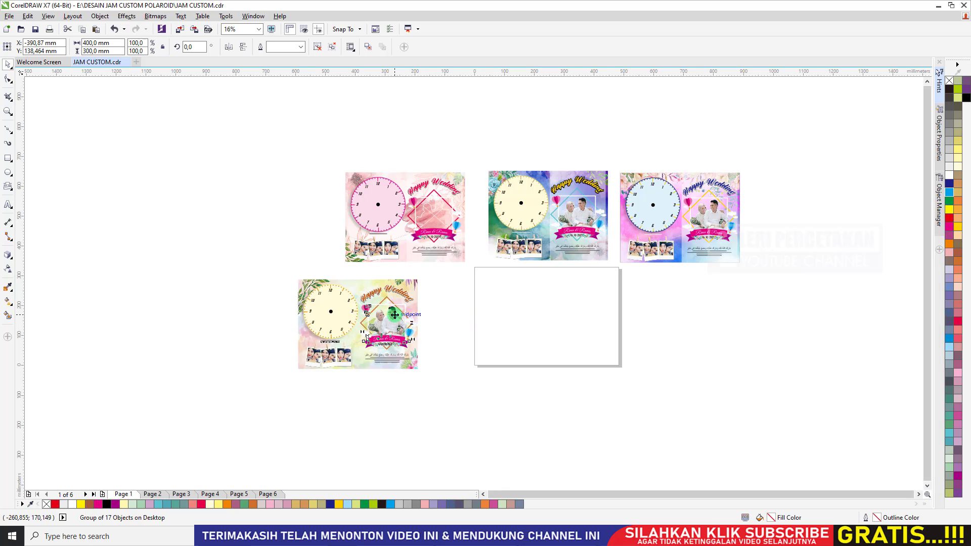
key("ctrl+z")
key("p")
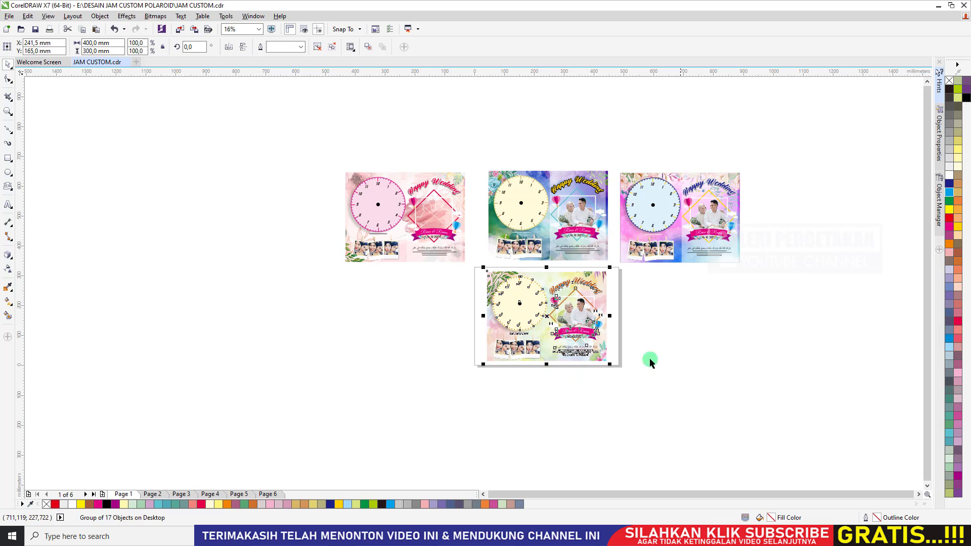
Step: Save only the centered cream design to KERJAAN (D:), replacing the existing file B
key("ctrl+shift+s")
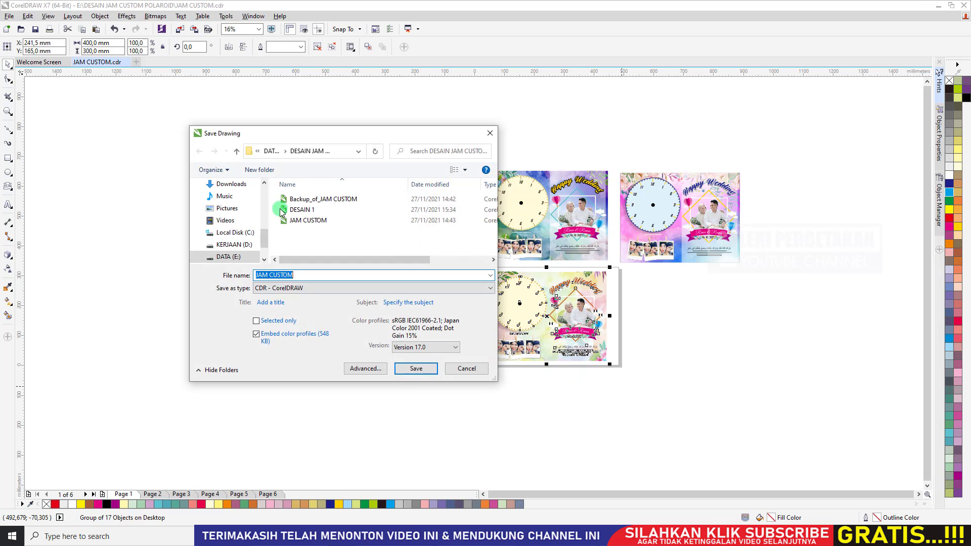
scroll(267, 240, "down", 1)
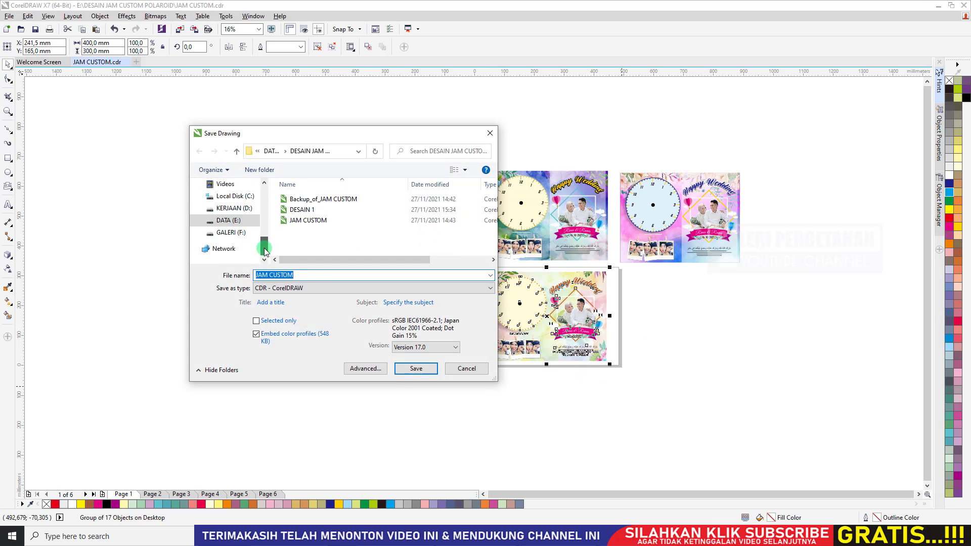
left_click(235, 208)
scroll(494, 217, "down", 5)
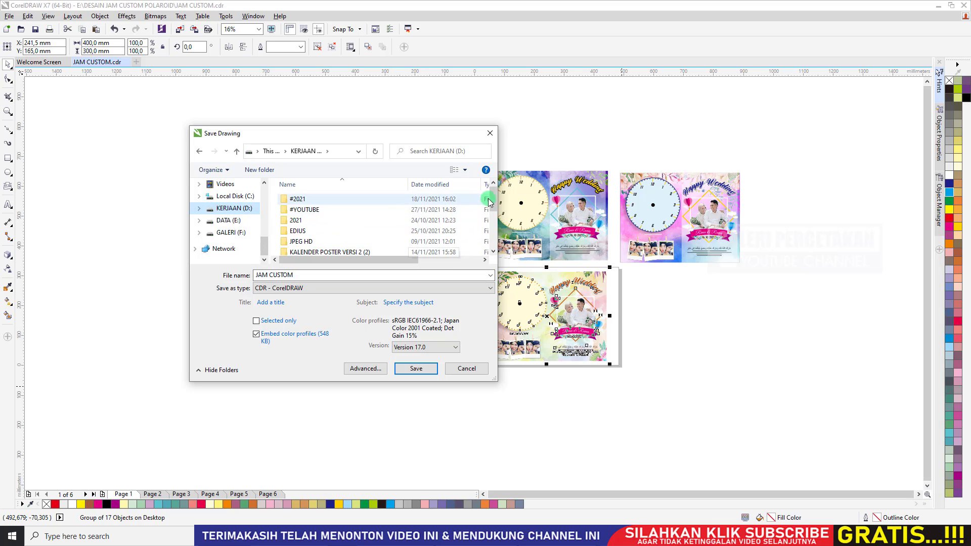
left_click(256, 321)
left_click(288, 207)
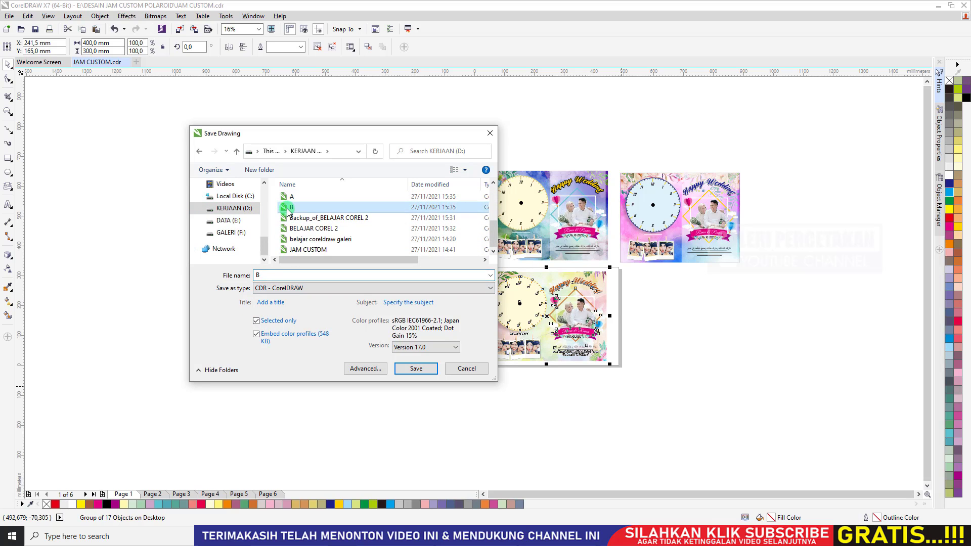
left_click(416, 369)
left_click(509, 266)
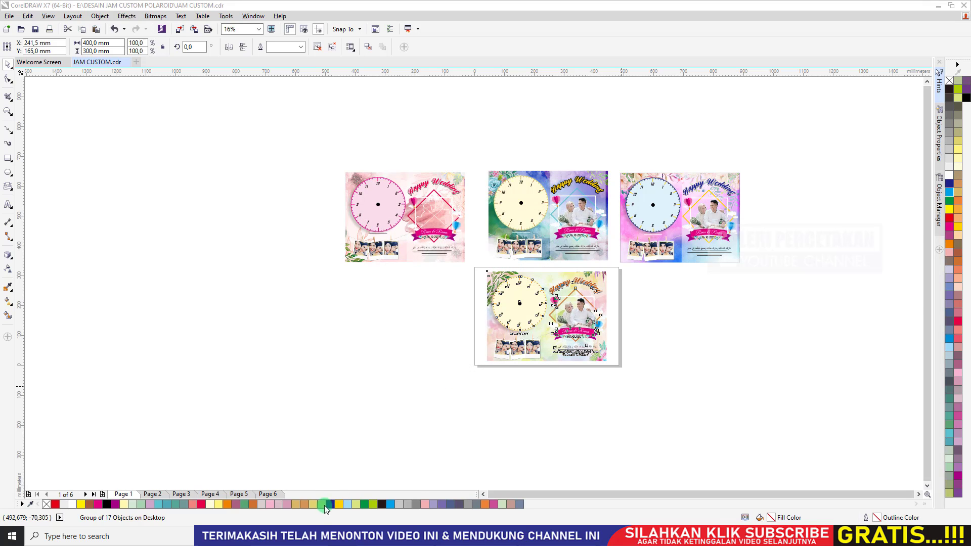
Step: Switch to File Explorer and refresh the KERJAAN (D:) folder to check the replaced file B's preview
left_click(348, 534)
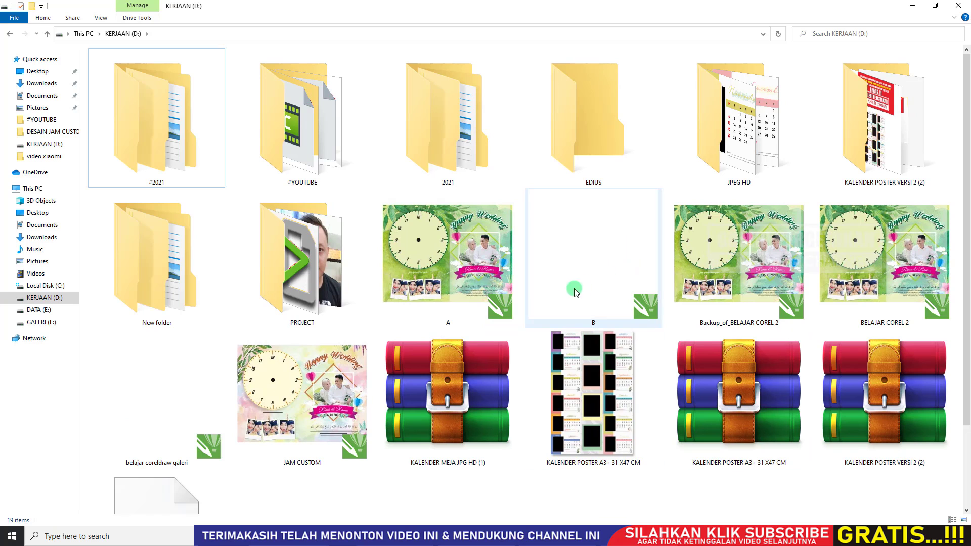
right_click(674, 496)
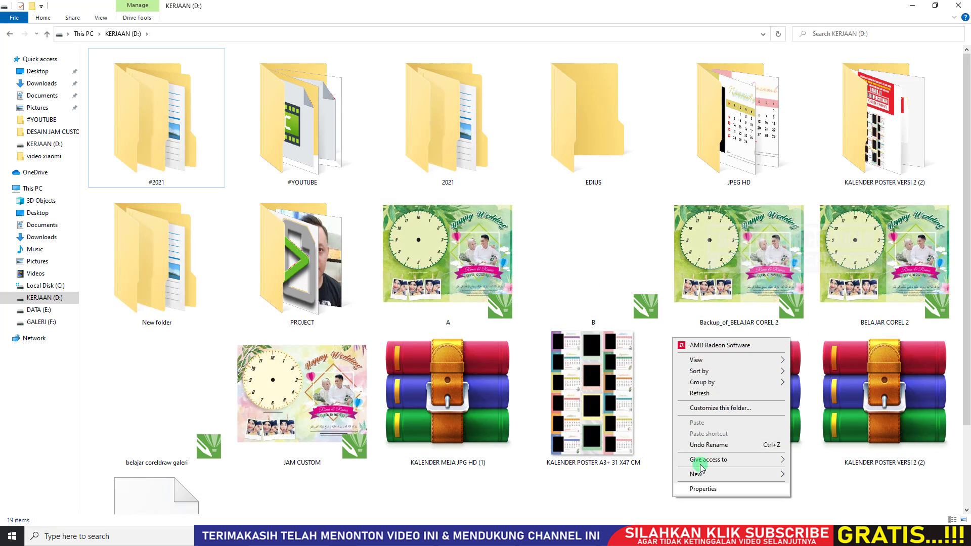
left_click(700, 394)
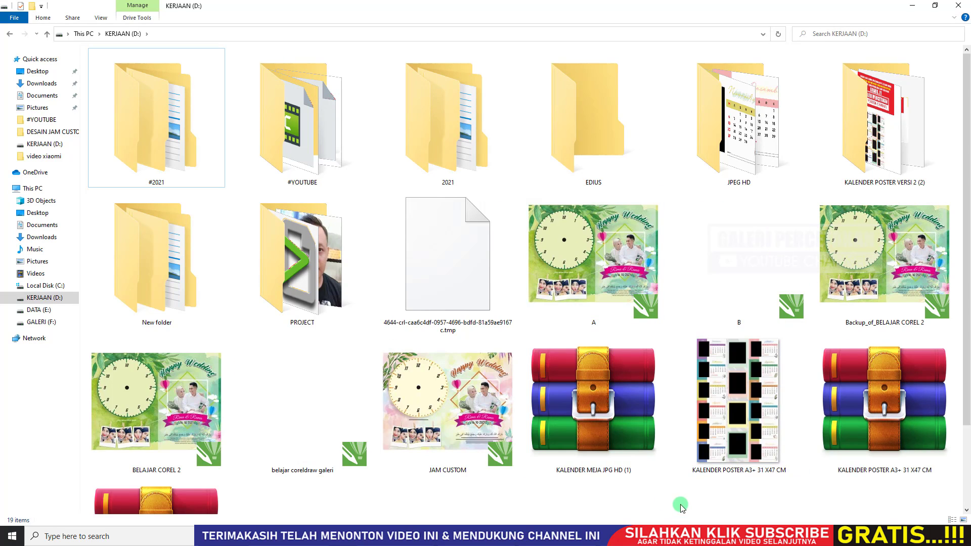
right_click(681, 507)
left_click(700, 396)
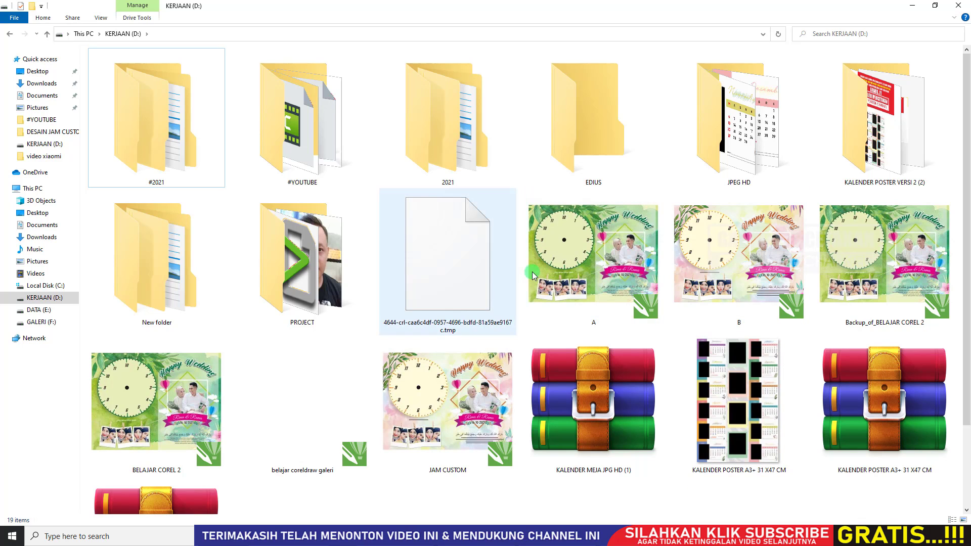
Step: Switch back to JAM CUSTOM.cdr in CorelDRAW and select the cream design on Page 1 with the Pick tool
mouse_move(516, 536)
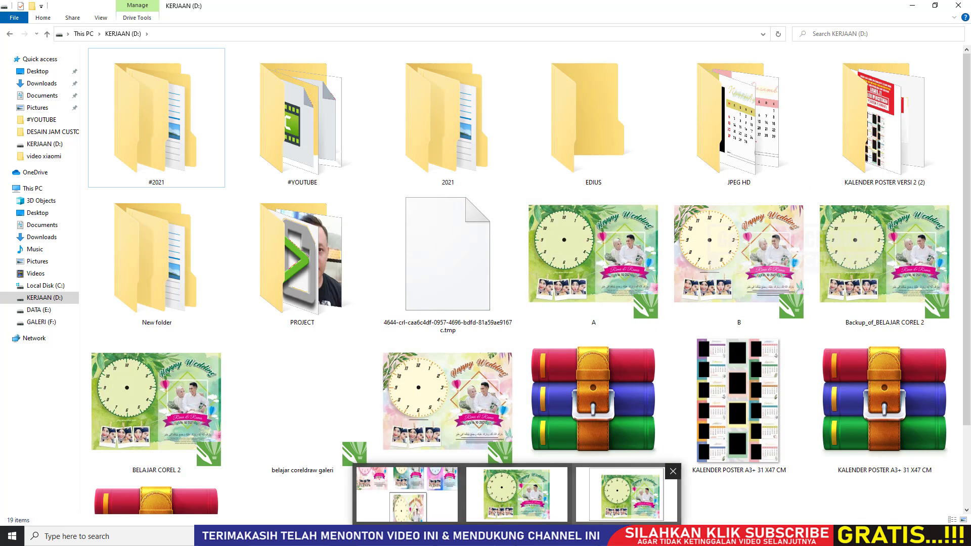
left_click(407, 493)
mouse_move(639, 536)
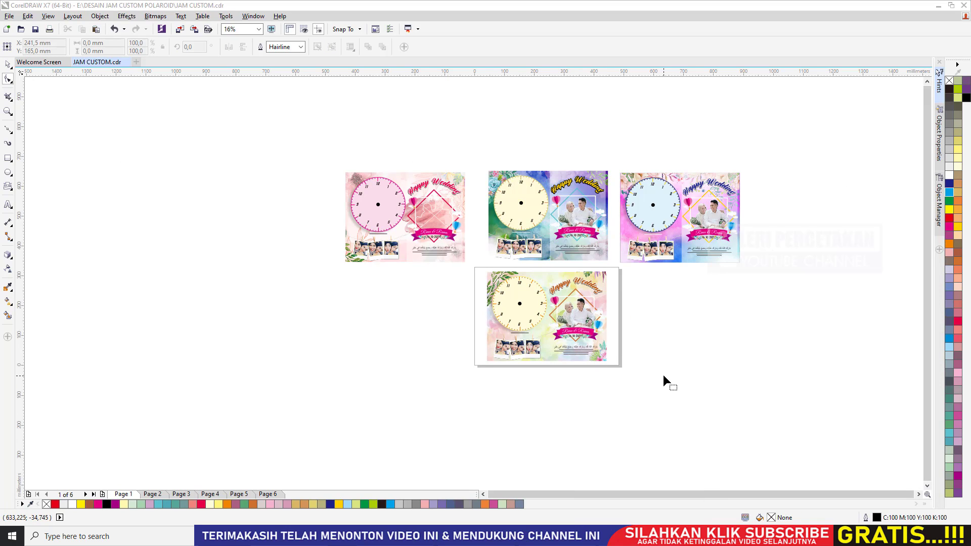
left_click(8, 64)
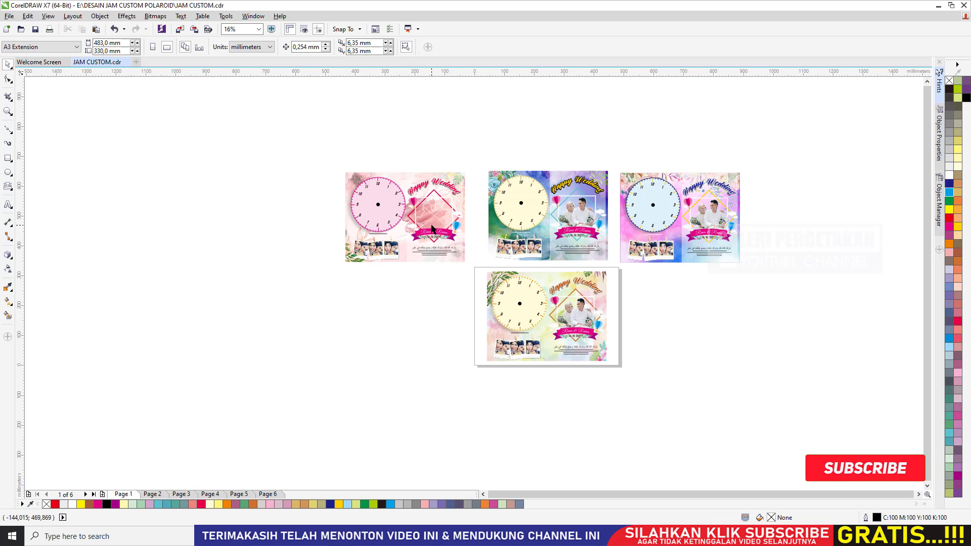
left_click_drag(660, 404, 423, 267)
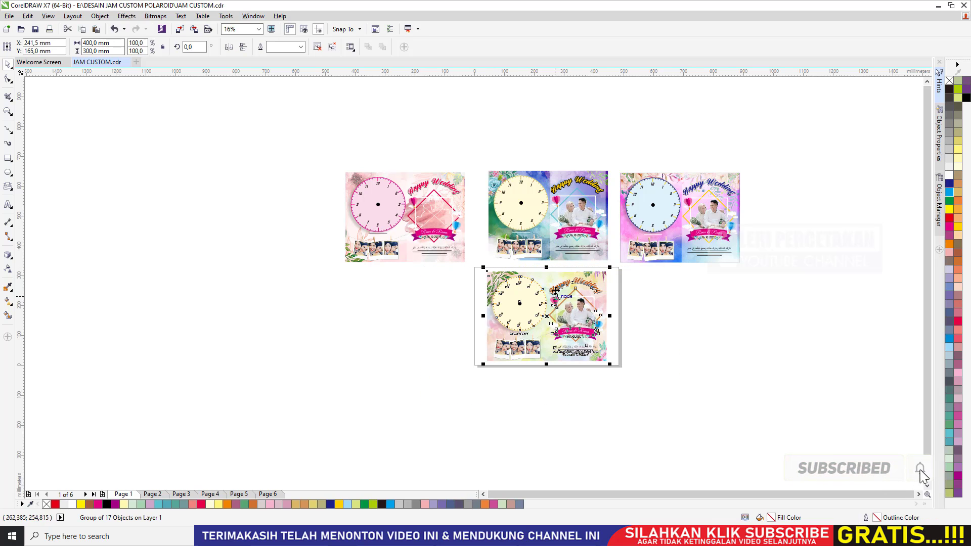
left_click(9, 17)
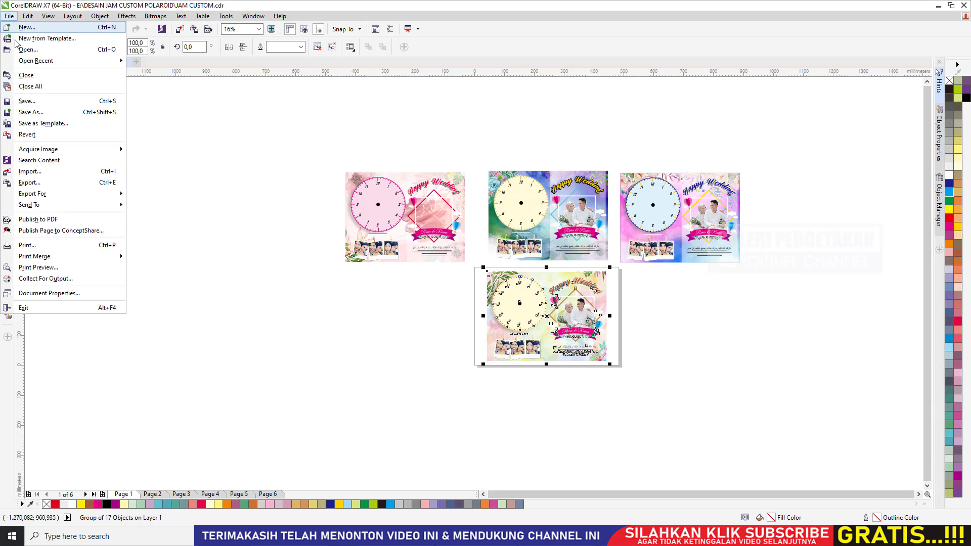
left_click(50, 186)
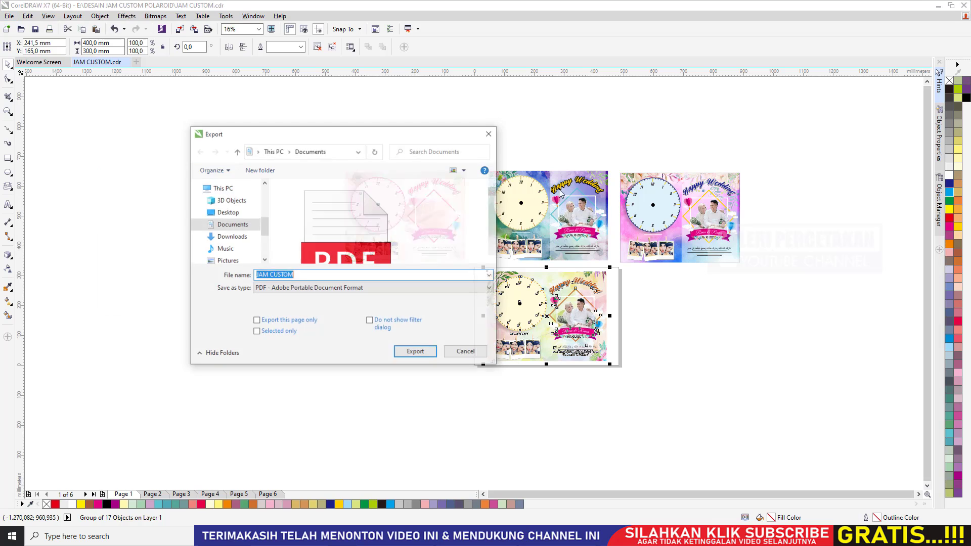
left_click(490, 133)
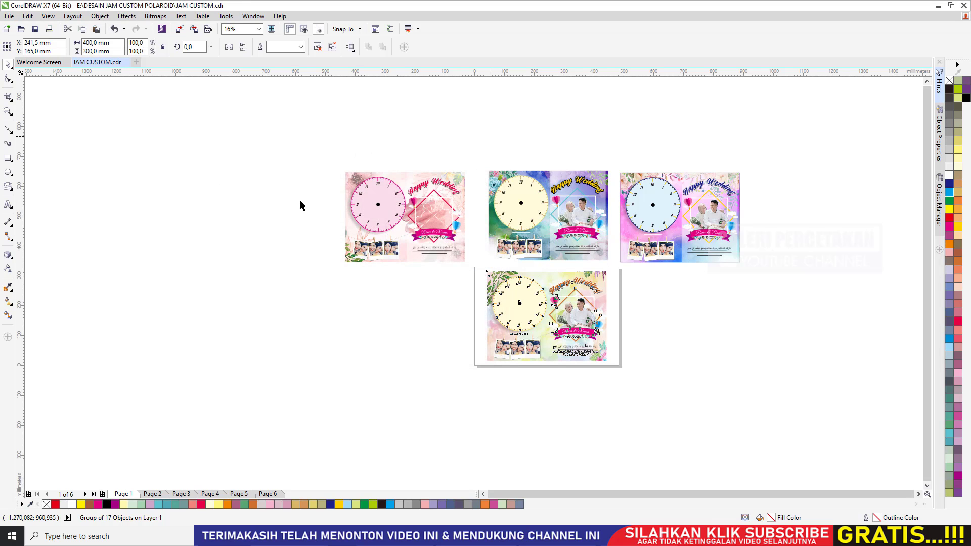
Step: Start exporting the selected cream design from Page 1 and enlarge the Export dialog to show more of the Documents folder
left_click(8, 16)
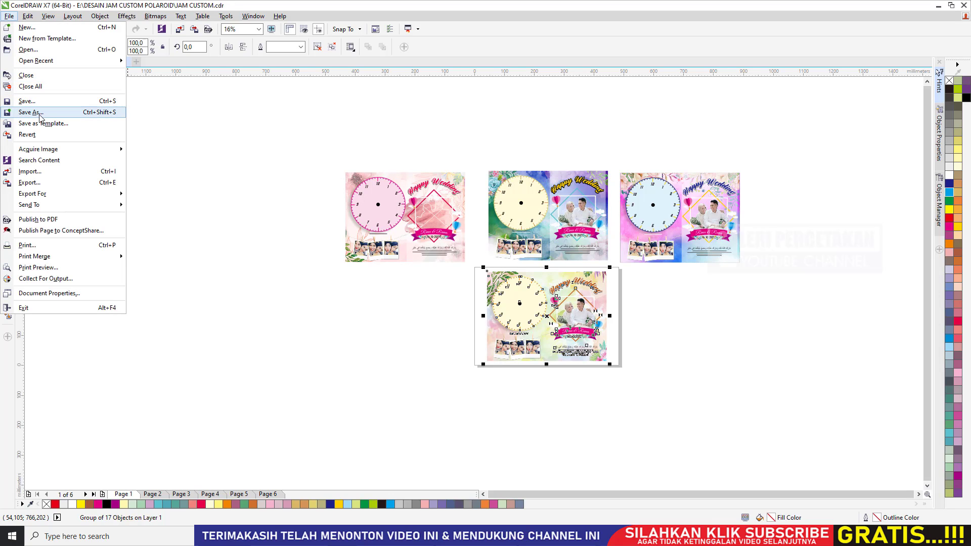
left_click(59, 183)
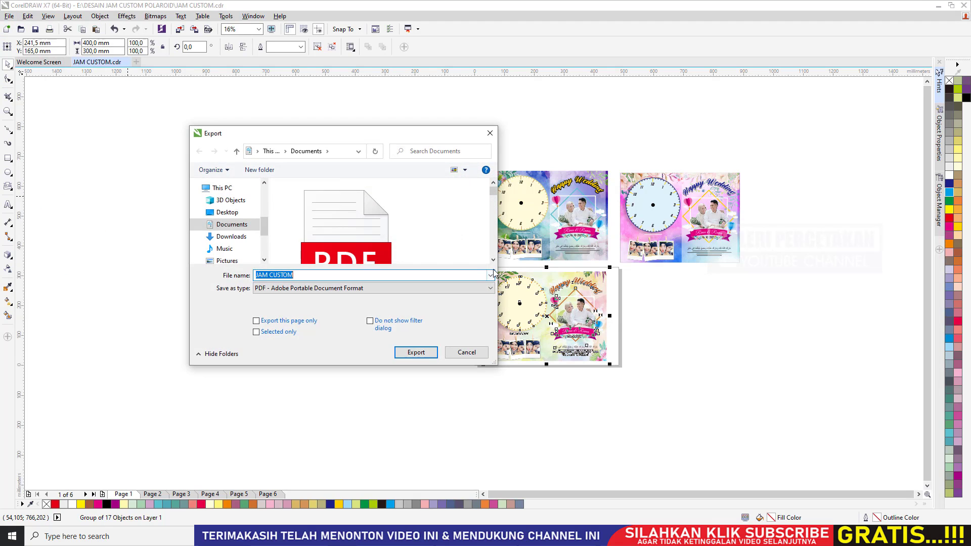
left_click_drag(361, 131, 403, 111)
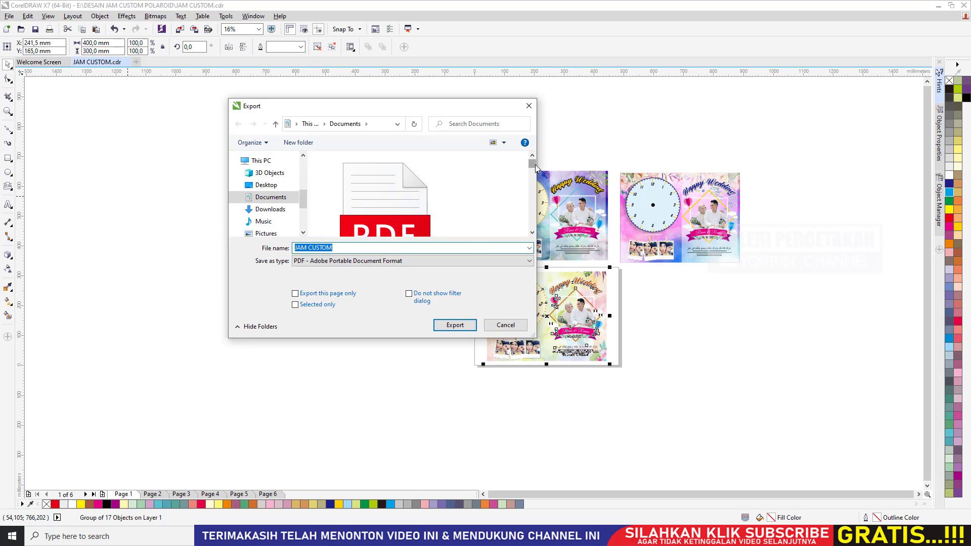
scroll(535, 167, "down", 3)
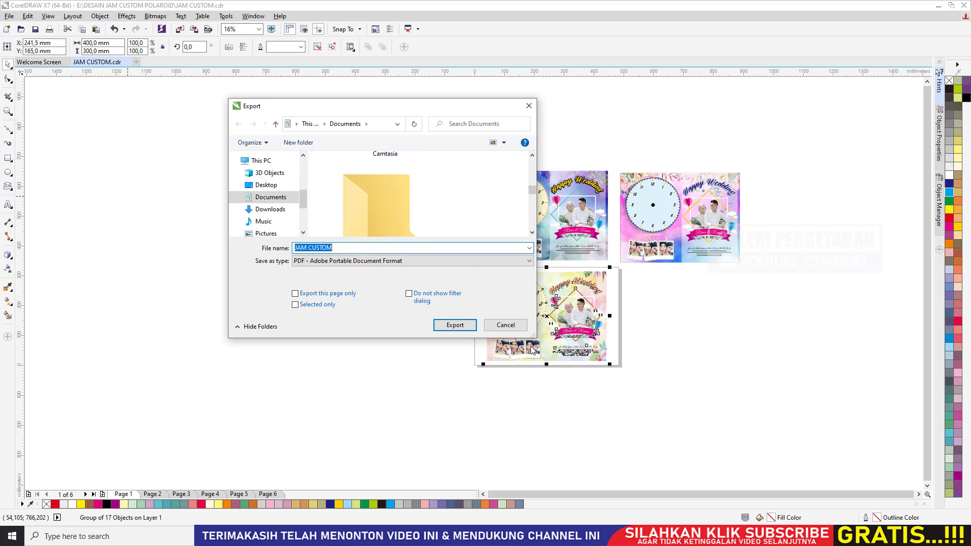
left_click_drag(533, 335, 677, 471)
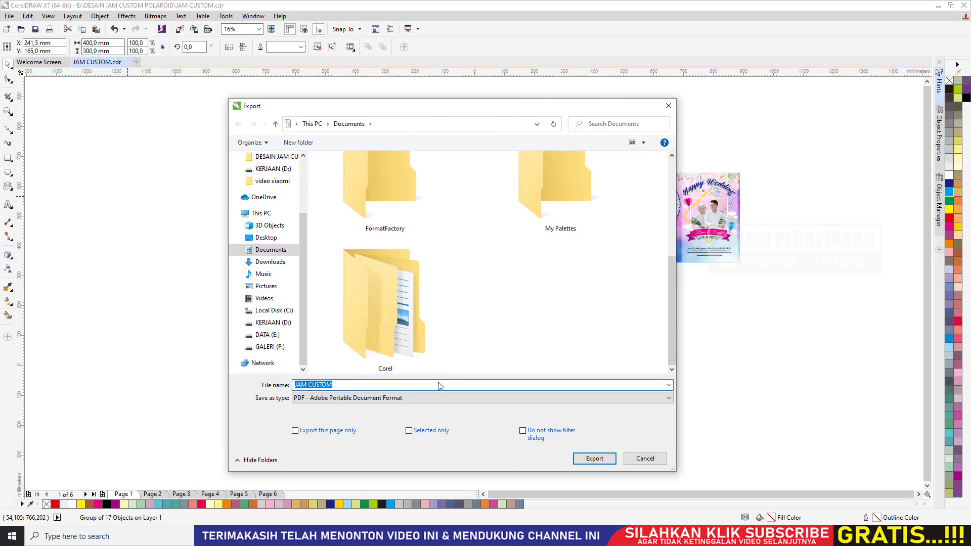
left_click_drag(674, 263, 680, 317)
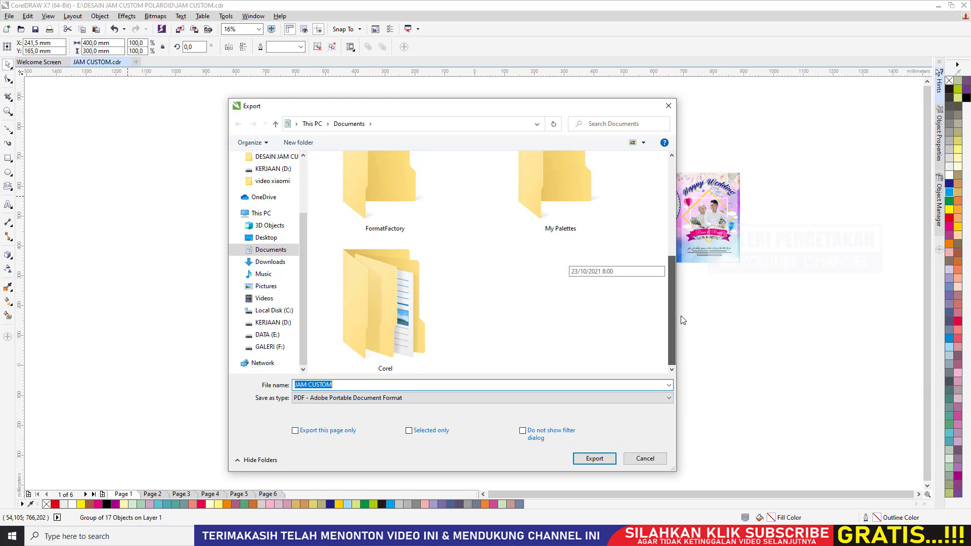
Step: Look through the available export formats and set the file type to JPG - JPEG Bitmaps
left_click(381, 398)
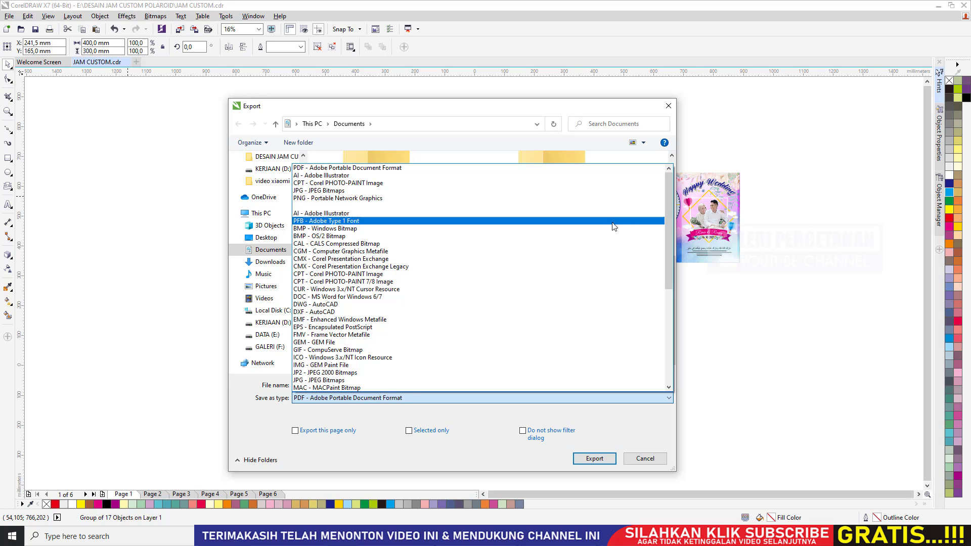
left_click_drag(671, 211, 675, 346)
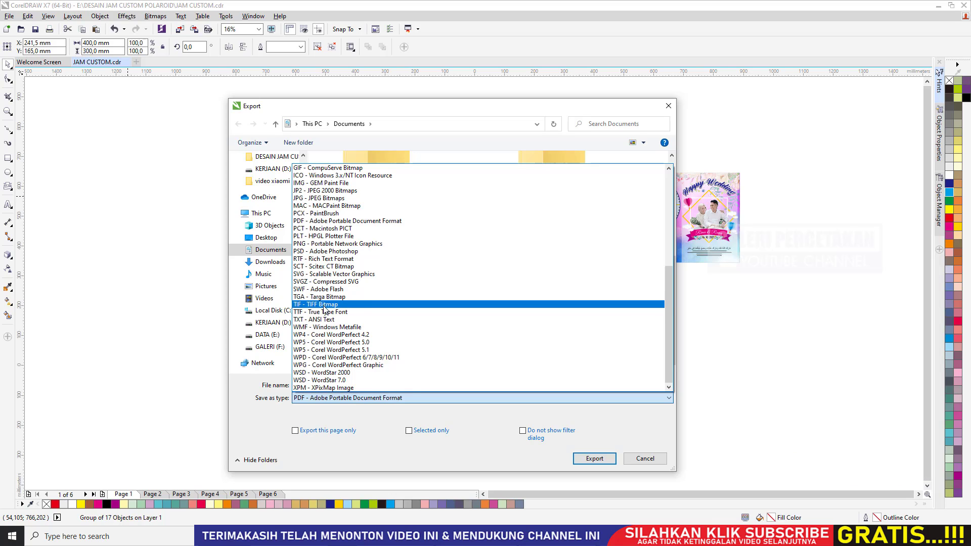
scroll(349, 306, "up", 7)
scroll(373, 301, "up", 1)
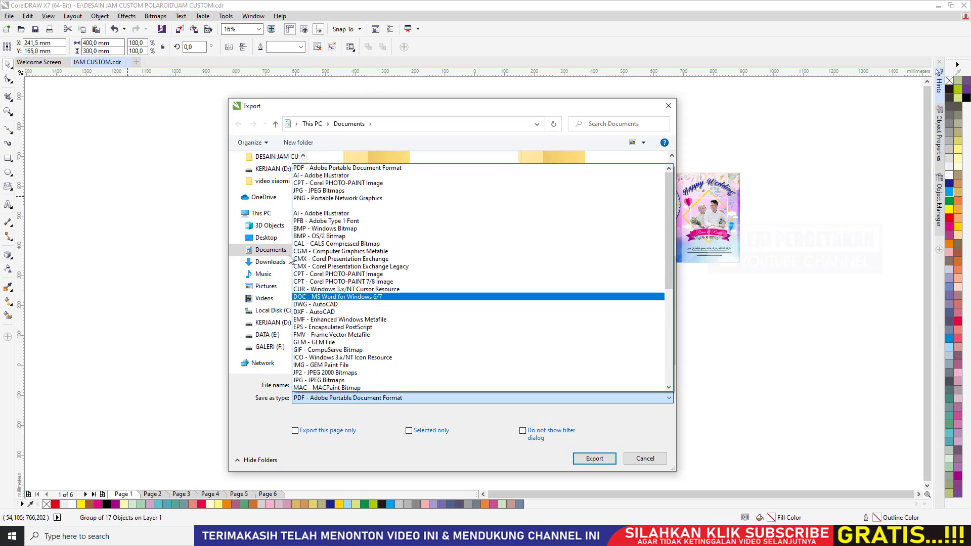
left_click(348, 191)
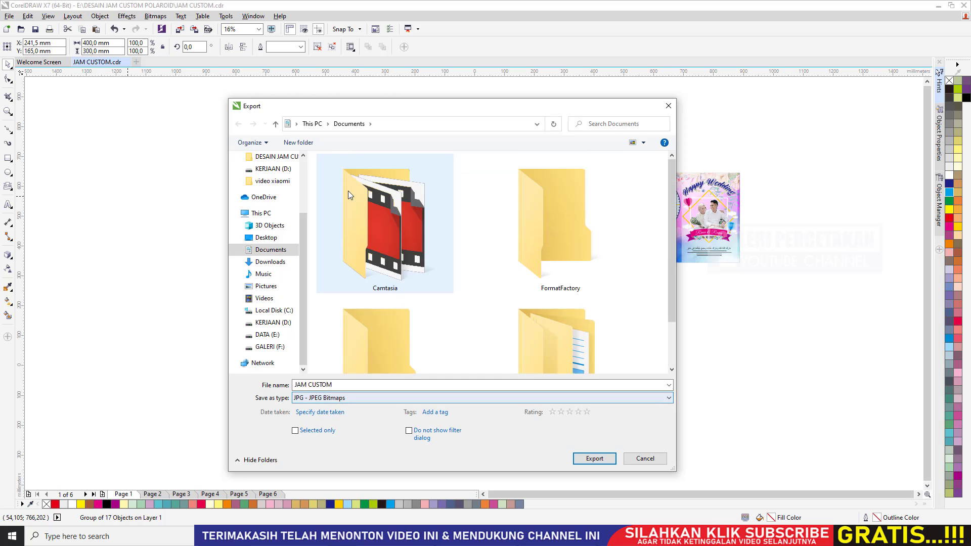
Step: Limit the JAM CUSTOM JPEG export to the selected design and proceed to the JPEG export settings
left_click_drag(438, 113, 264, 59)
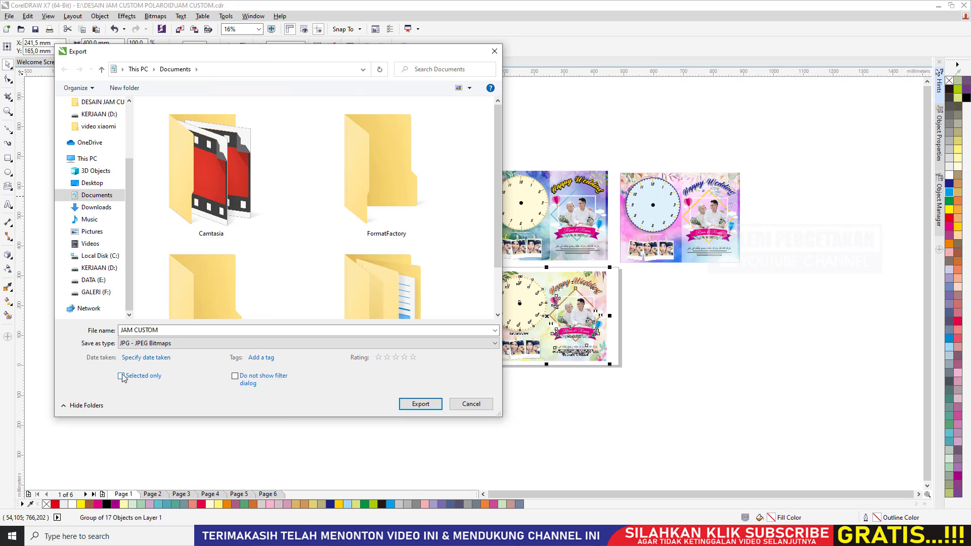
left_click_drag(345, 55, 315, 76)
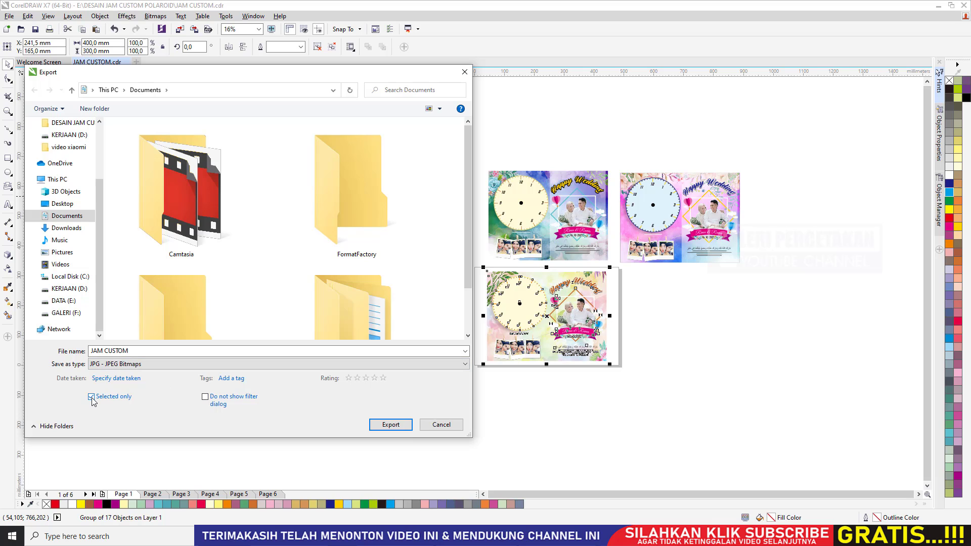
left_click(397, 426)
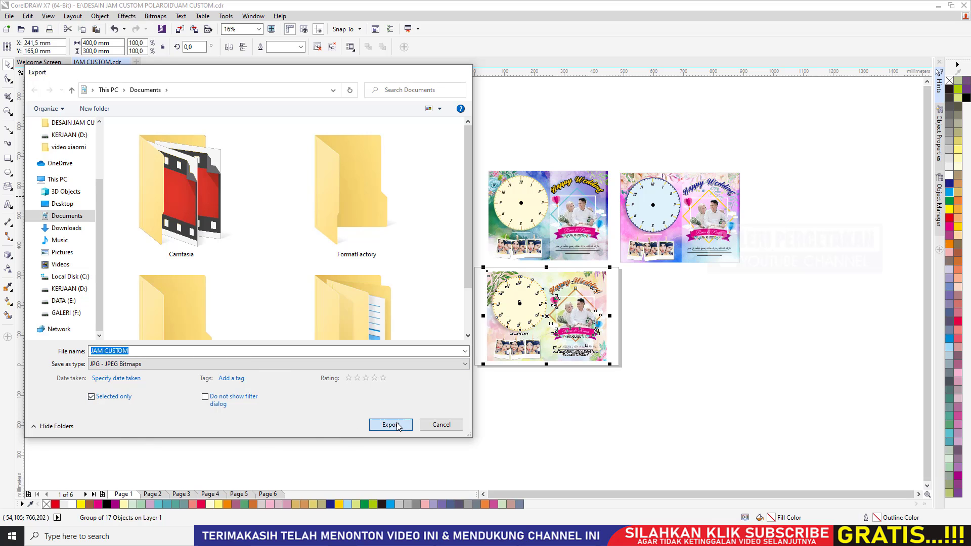
Step: Expand the JPEG transformation settings and set the image quality to Highest
left_click_drag(596, 102, 635, 97)
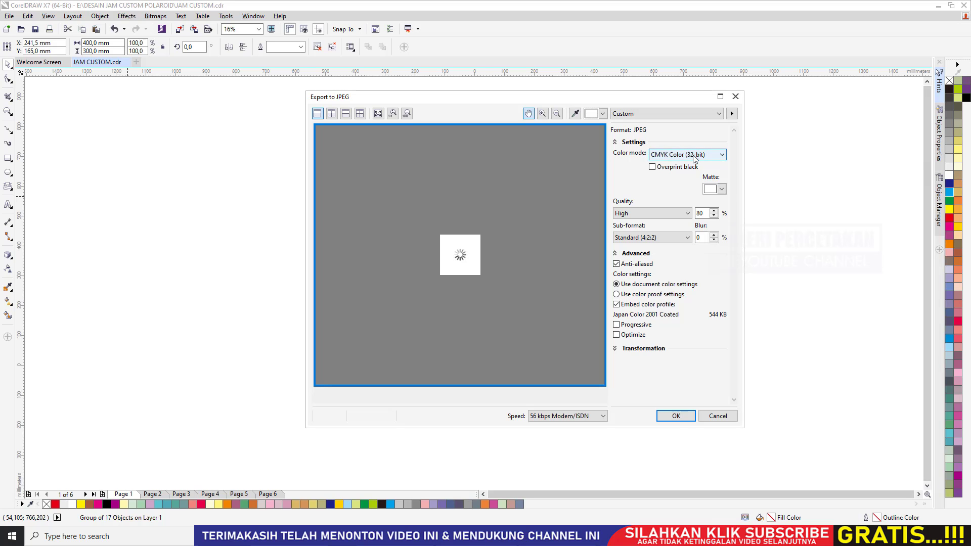
left_click(616, 349)
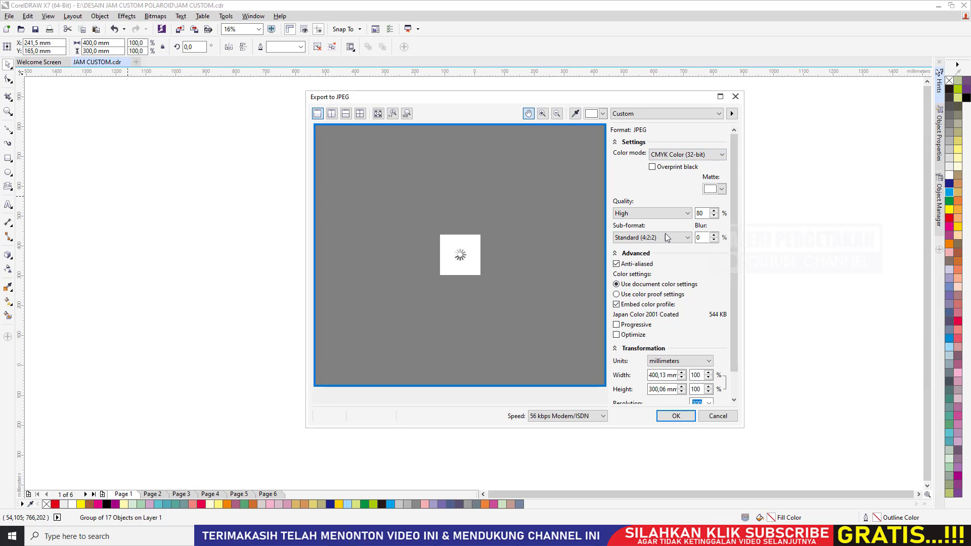
mouse_move(731, 163)
left_mouse_down()
mouse_move(741, 214)
mouse_move(743, 160)
left_mouse_up()
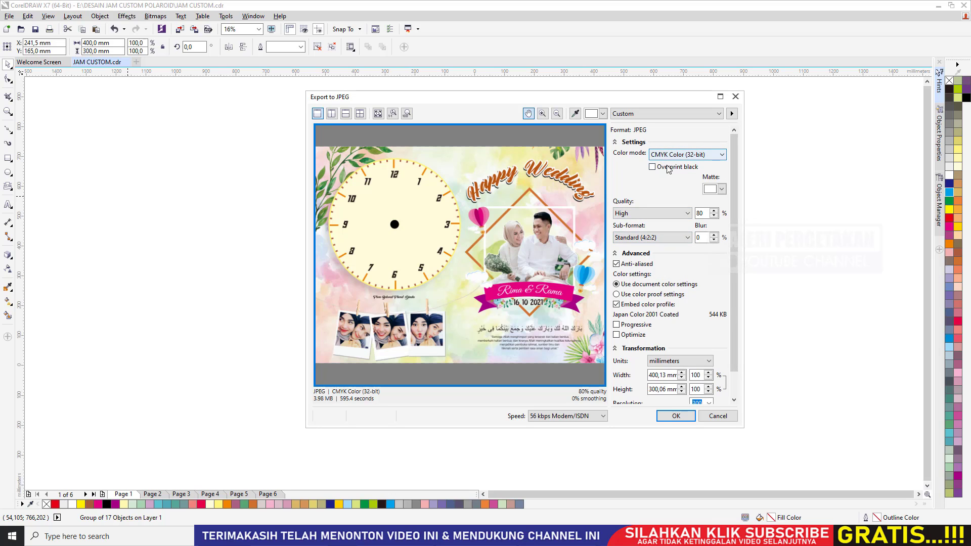
left_click(658, 213)
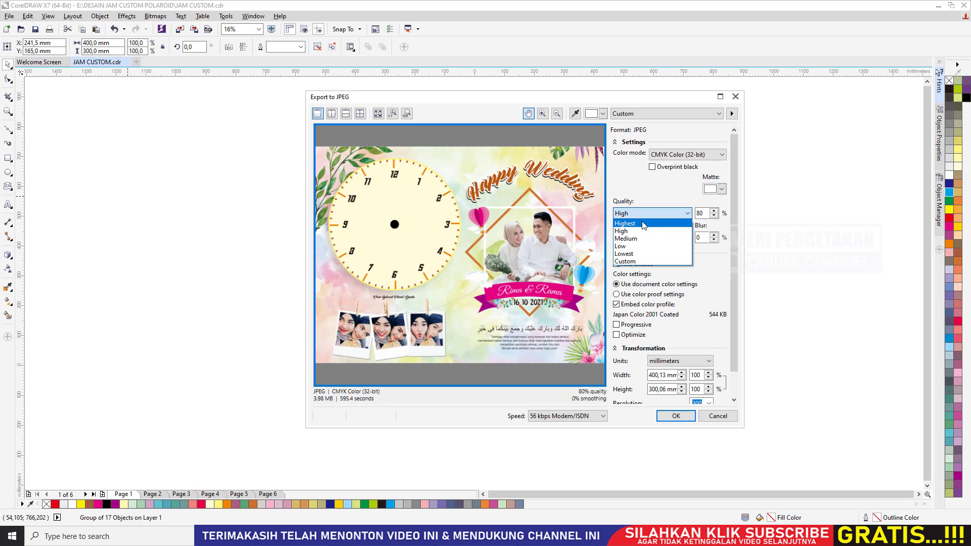
left_click(645, 225)
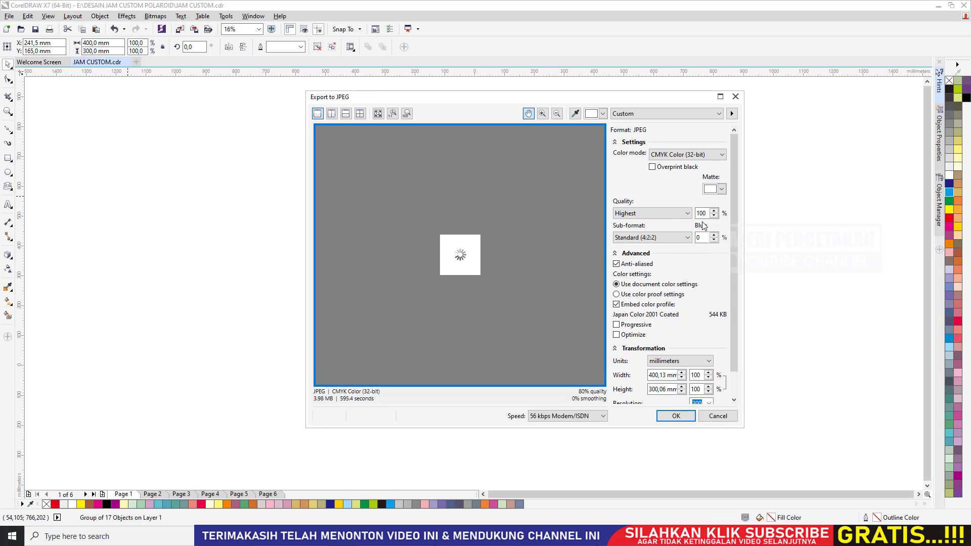
Step: Set the JPEG resolution to 300 and complete the export
scroll(734, 263, "down", 1)
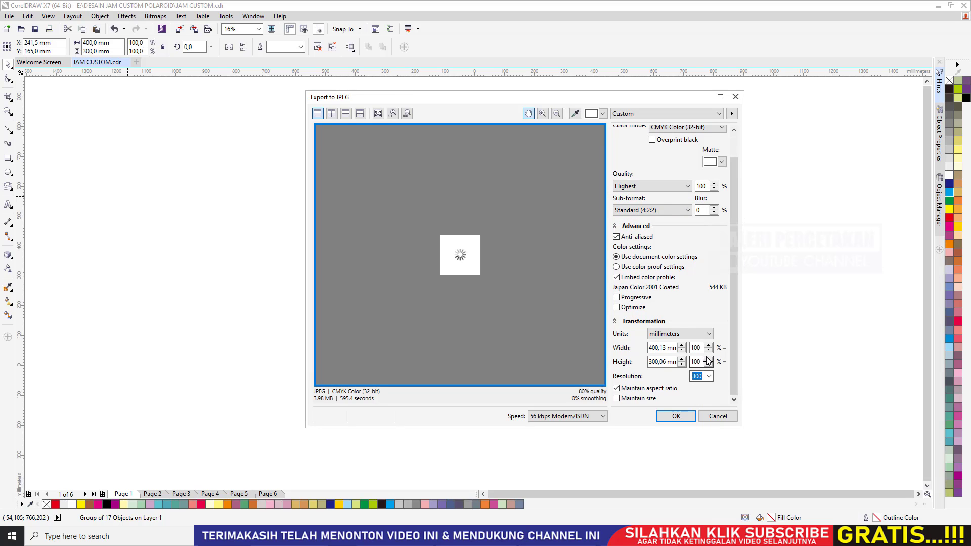
left_click(708, 376)
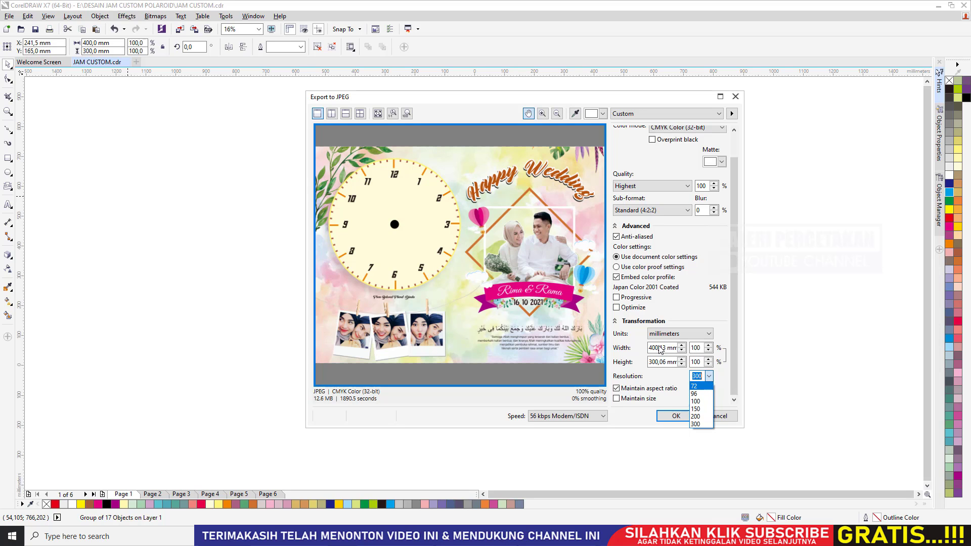
left_click(706, 425)
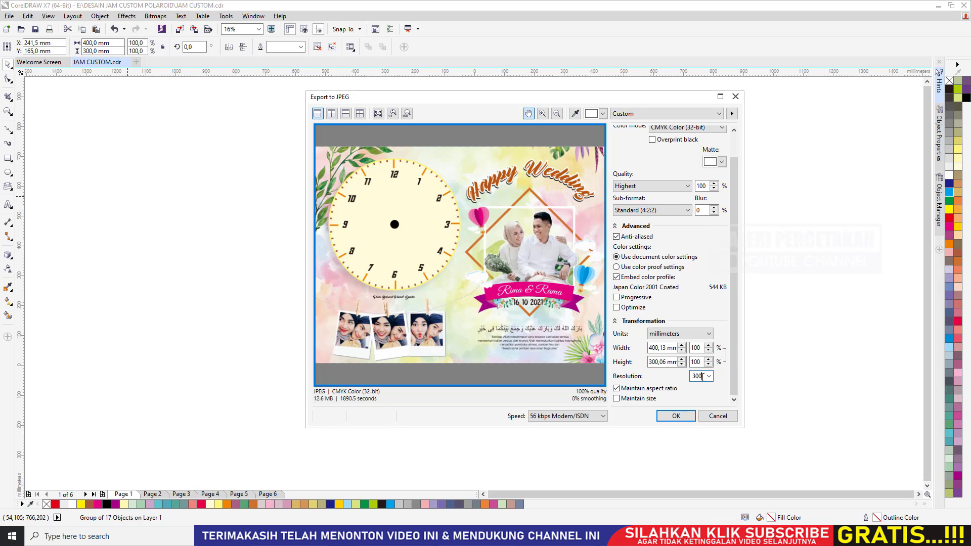
double_click(703, 377)
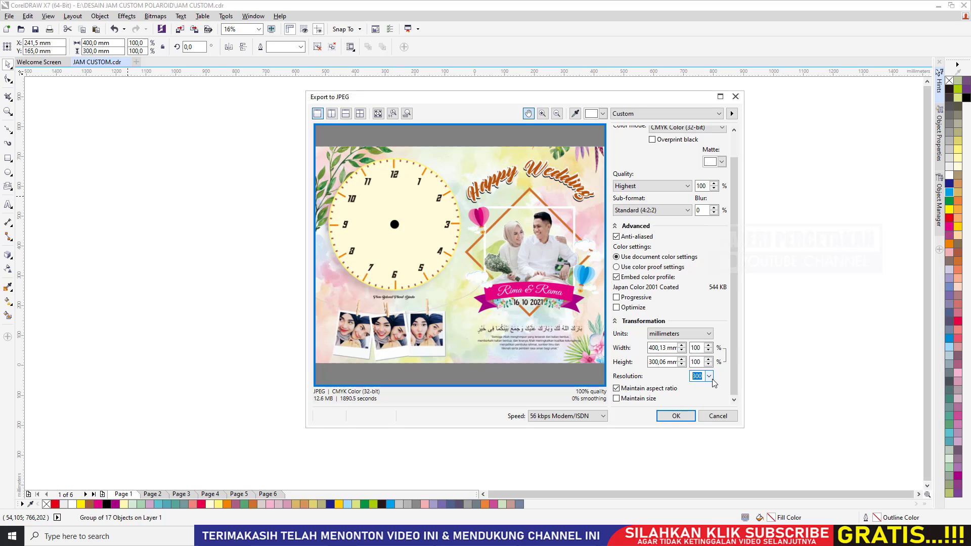
left_click(676, 416)
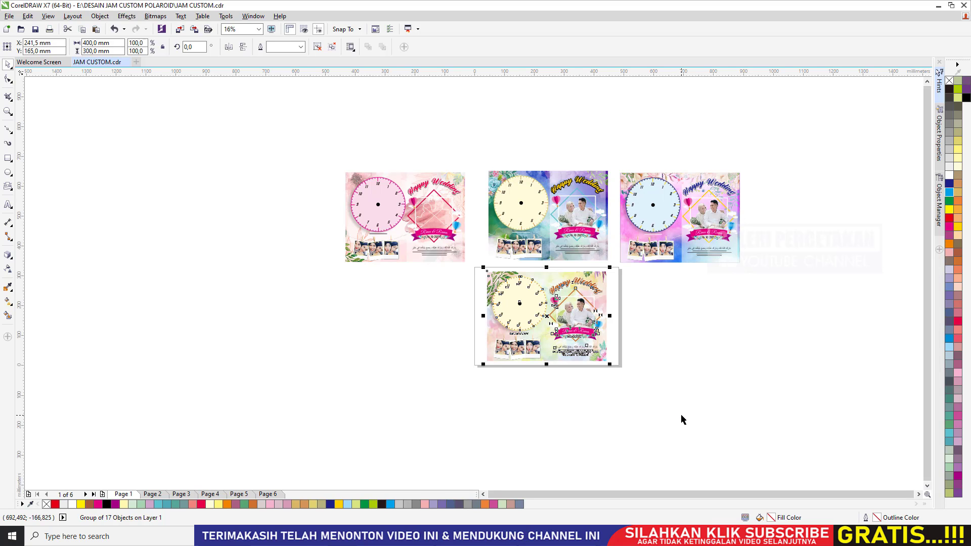
Step: Reopen the Export dialog to check the exported JAM CUSTOM JPEG in Documents, and close it without exporting
key("ctrl+e")
left_click(207, 187)
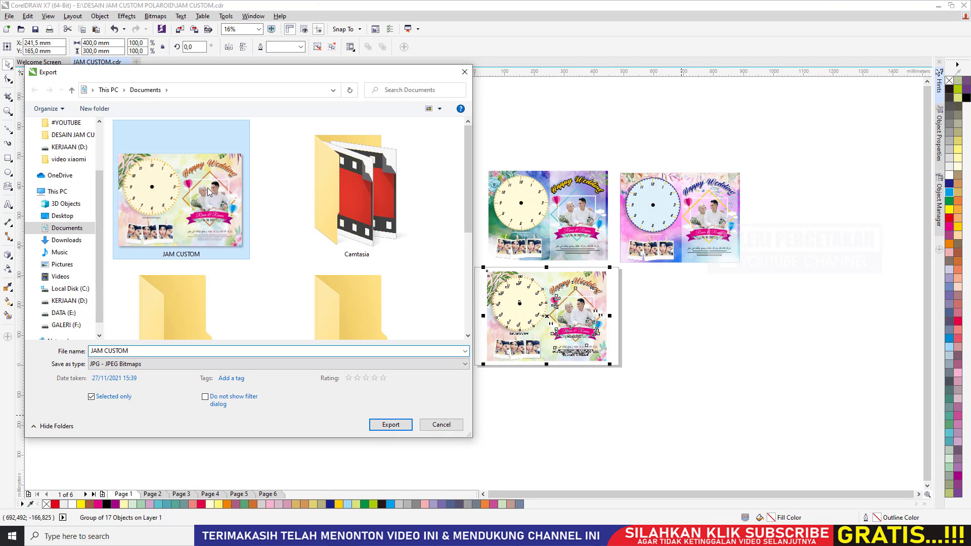
right_click(208, 189)
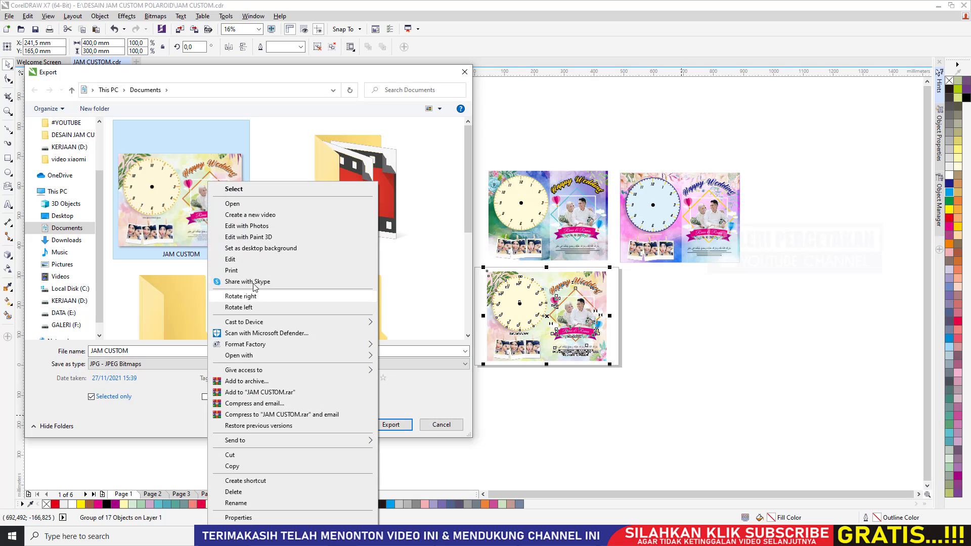
left_click(271, 141)
left_click(465, 72)
left_click_drag(645, 388, 458, 260)
Step: Start exporting only the selected cream design to Documents as a PNG - Portable Network Graphics file named JAM CUSTOM
left_click(9, 16)
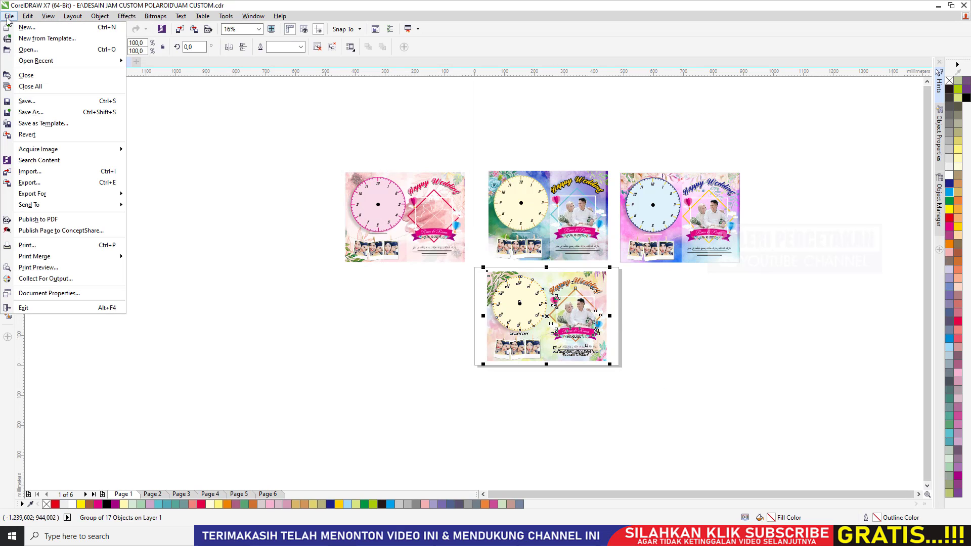
left_click(35, 183)
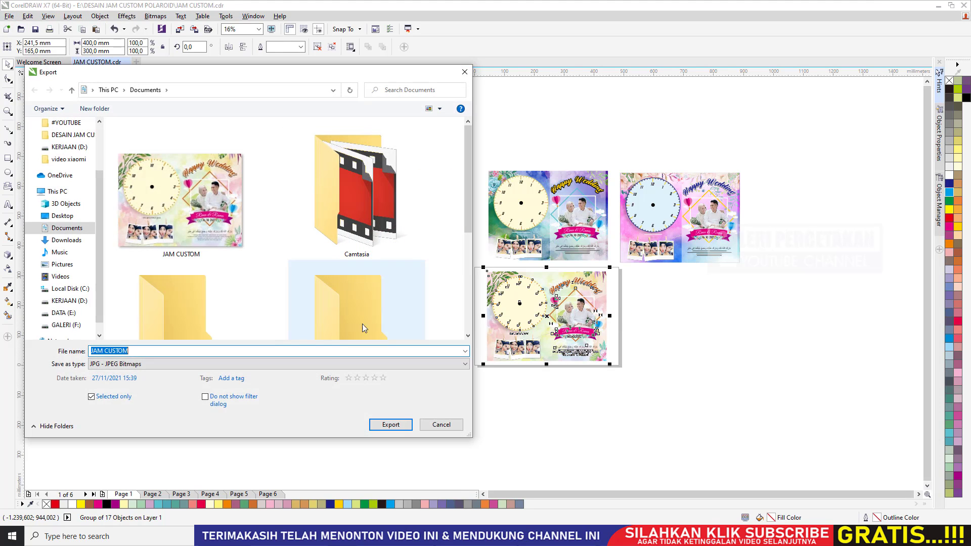
left_click(132, 365)
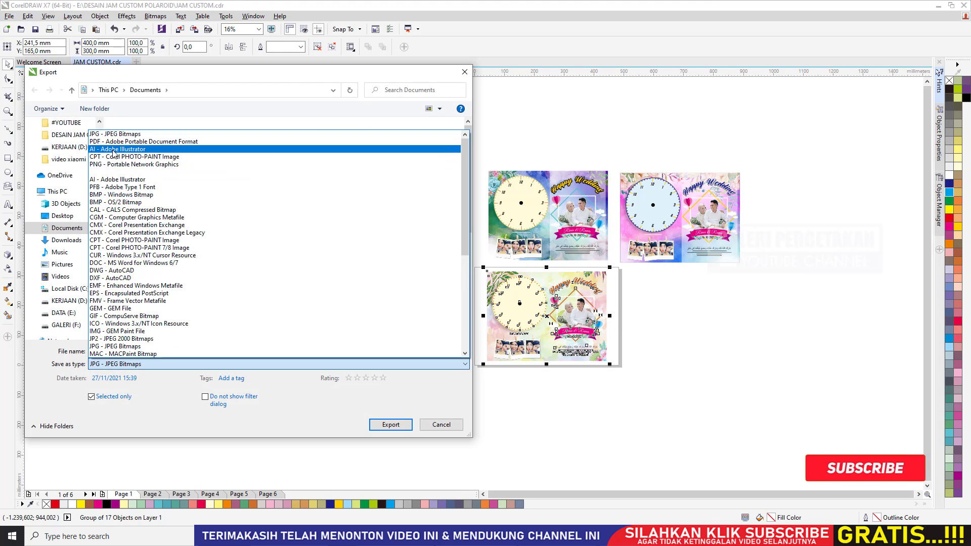
left_click(119, 164)
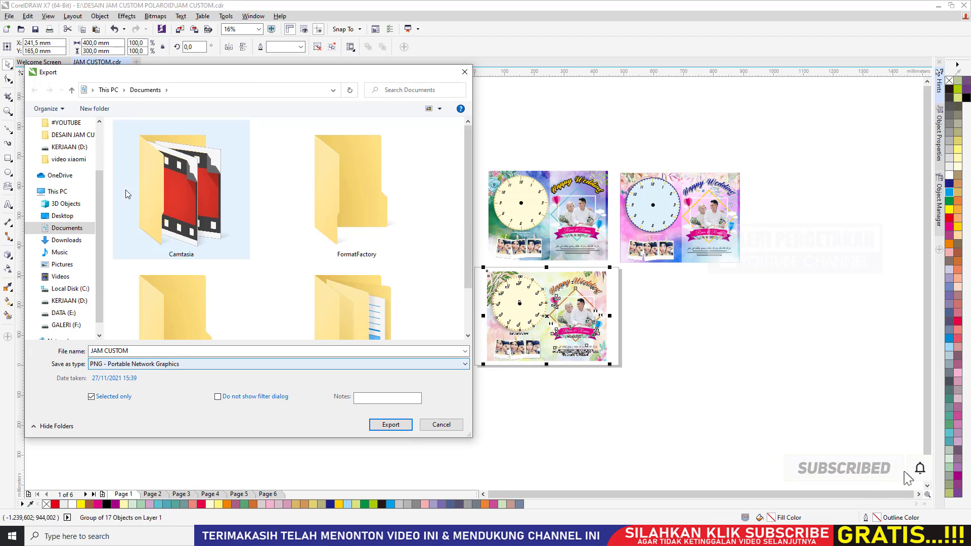
left_click(400, 425)
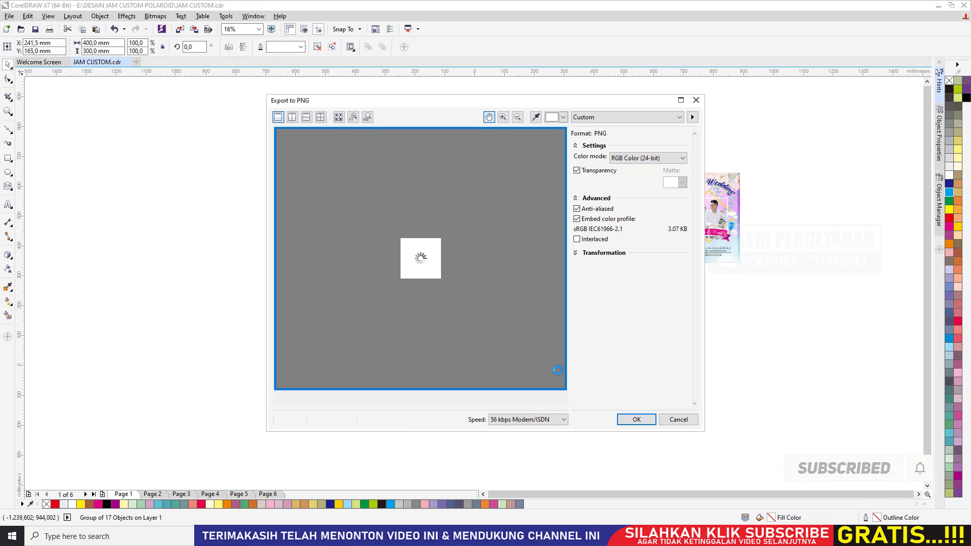
Step: Review the PNG color modes and choose RGB Color (24-bit)
left_click(652, 163)
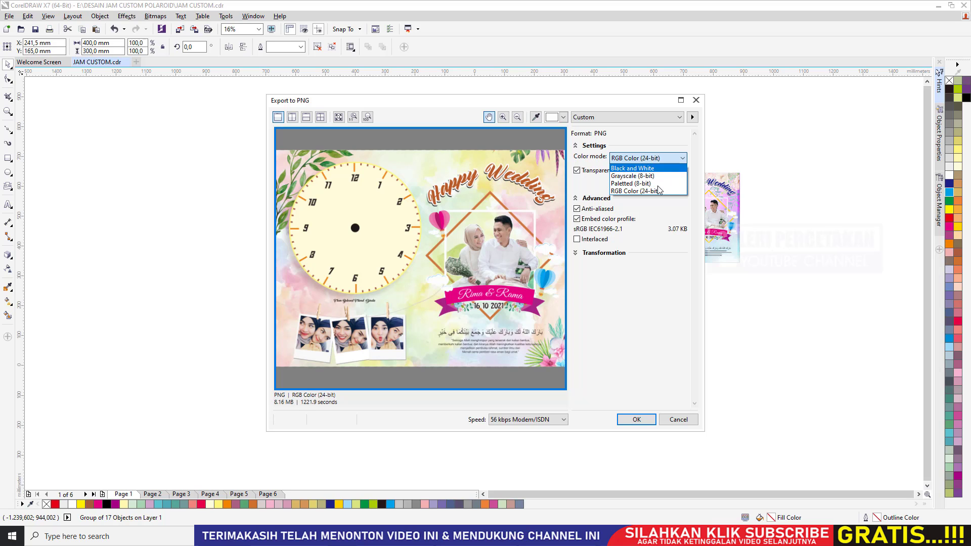
left_click(643, 160)
left_click(642, 160)
left_click(633, 191)
Step: Complete the PNG export at a resolution of 300 and switch from File Explorer back to JAM CUSTOM.cdr in CorelDRAW
left_click(594, 253)
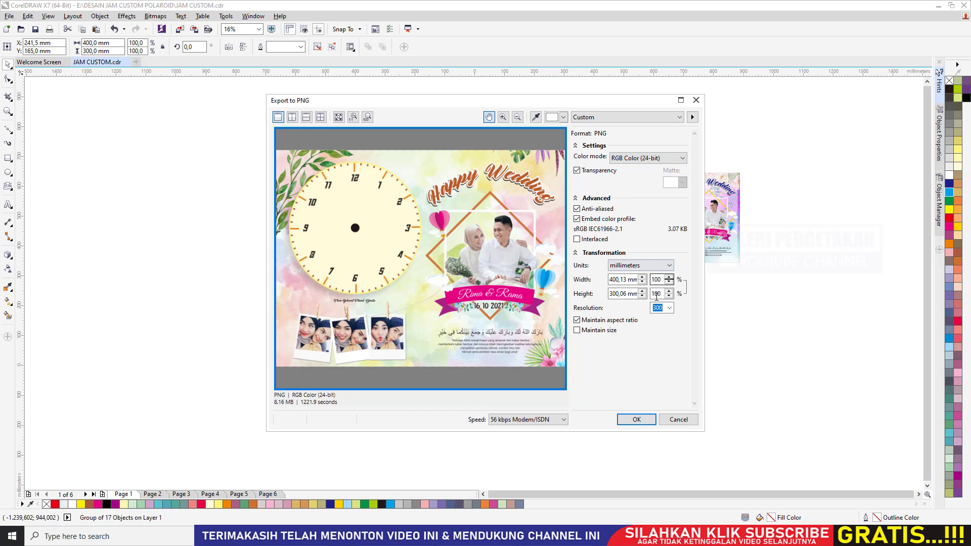
double_click(665, 309)
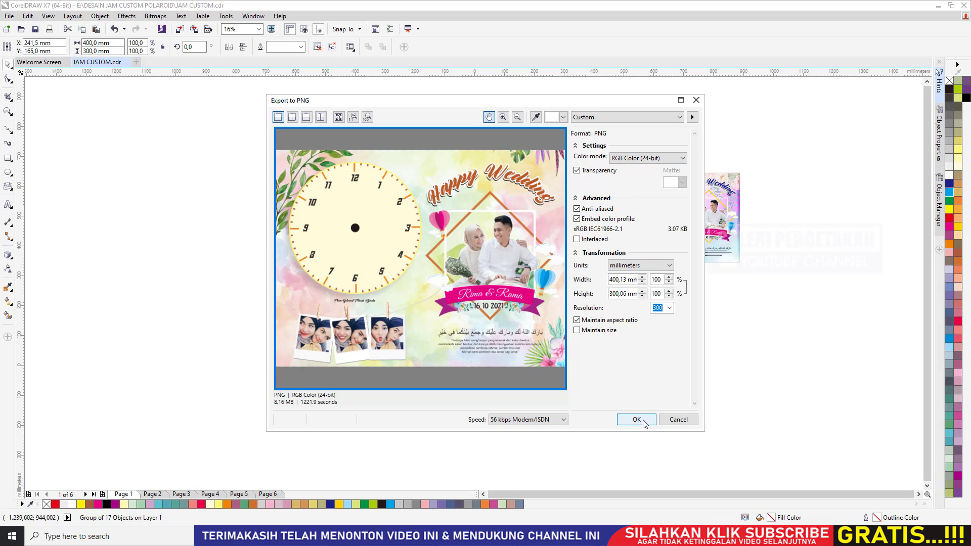
left_click(636, 419)
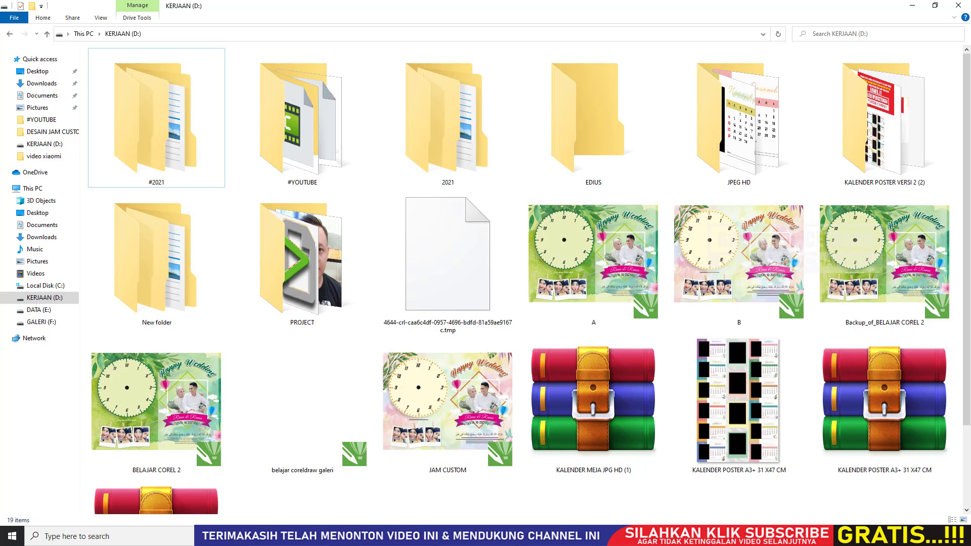
left_click(289, 535)
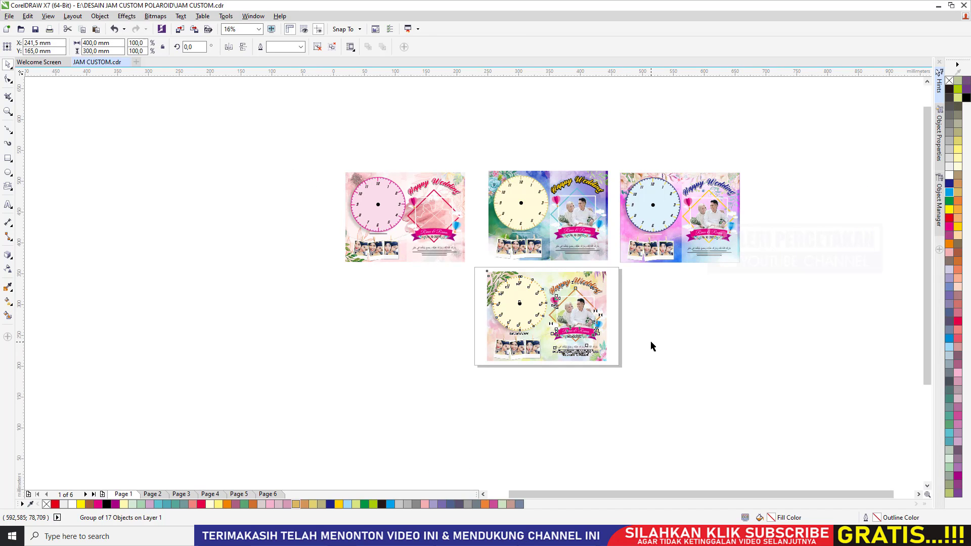
Step: Deselect the cream wedding clock design and switch to Page 5 with the green design
scroll(650, 346, "up", 1)
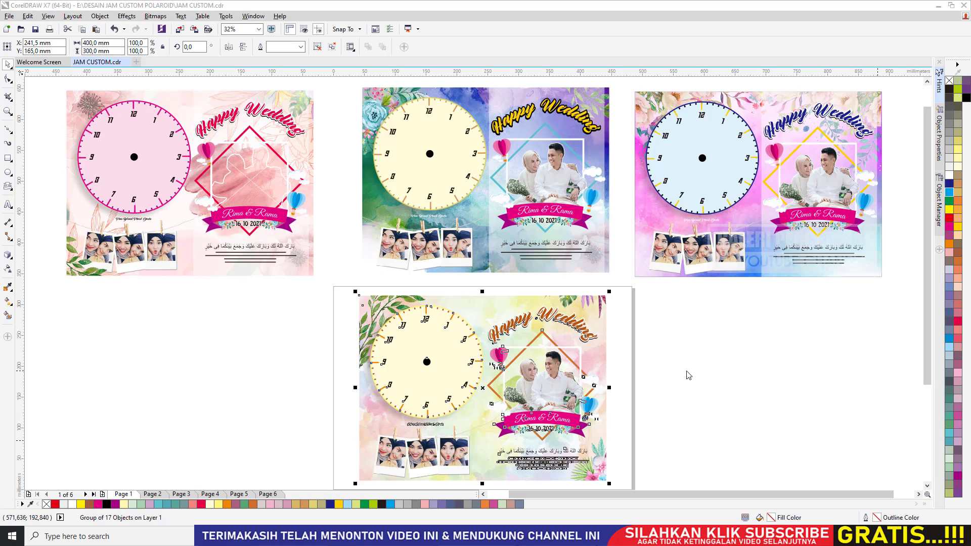
left_click(641, 364)
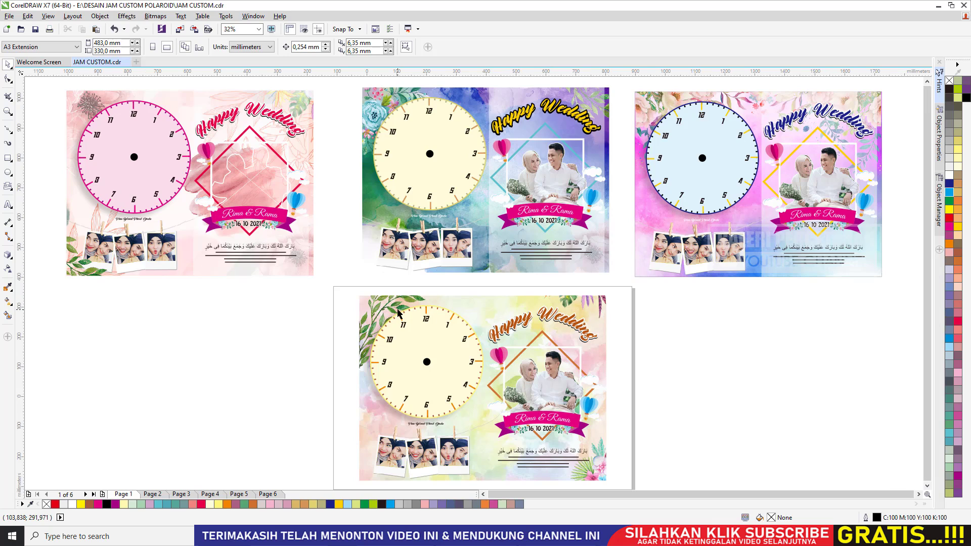
scroll(399, 309, "down", 1)
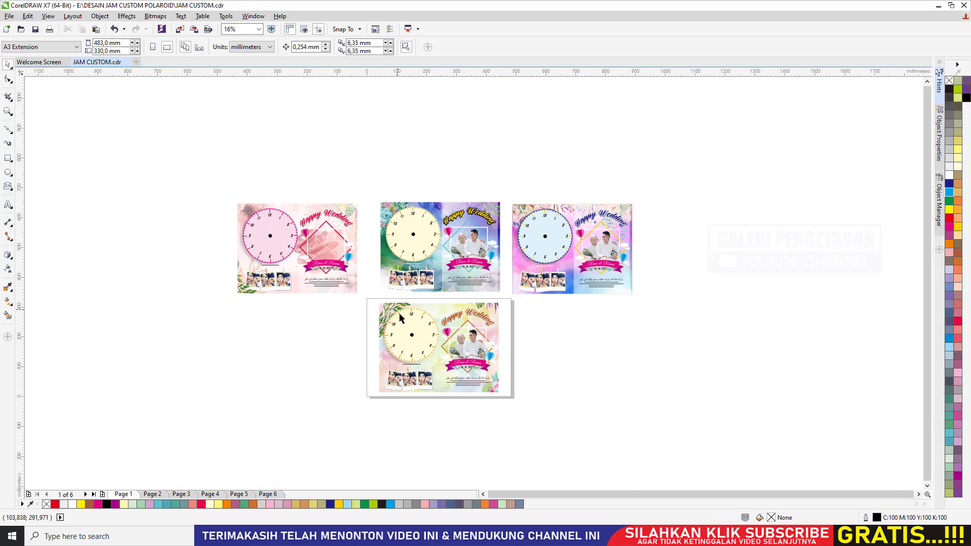
left_click(239, 495)
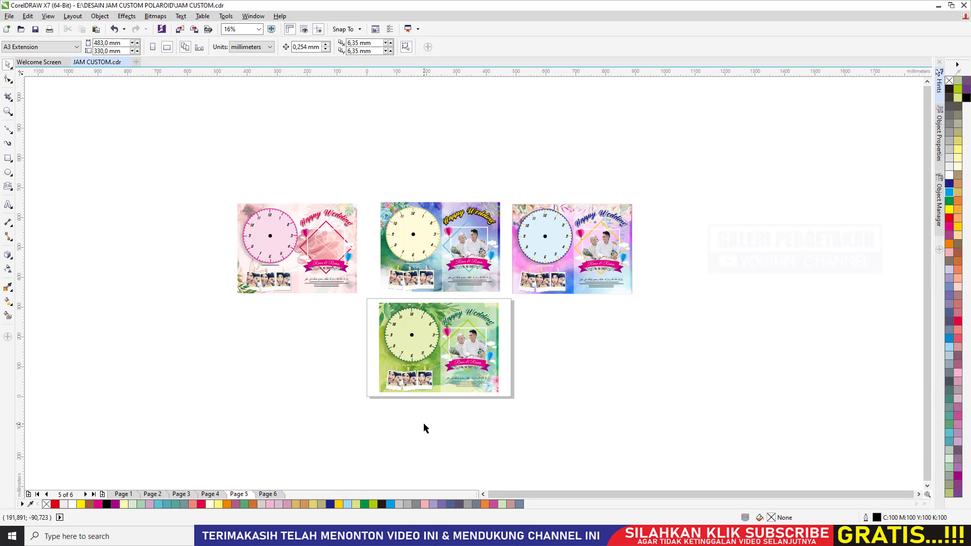
Step: Select the blue-purple clock design above the page, and replace that selection with the neighbouring pink-blue design
scroll(423, 429, "up", 1)
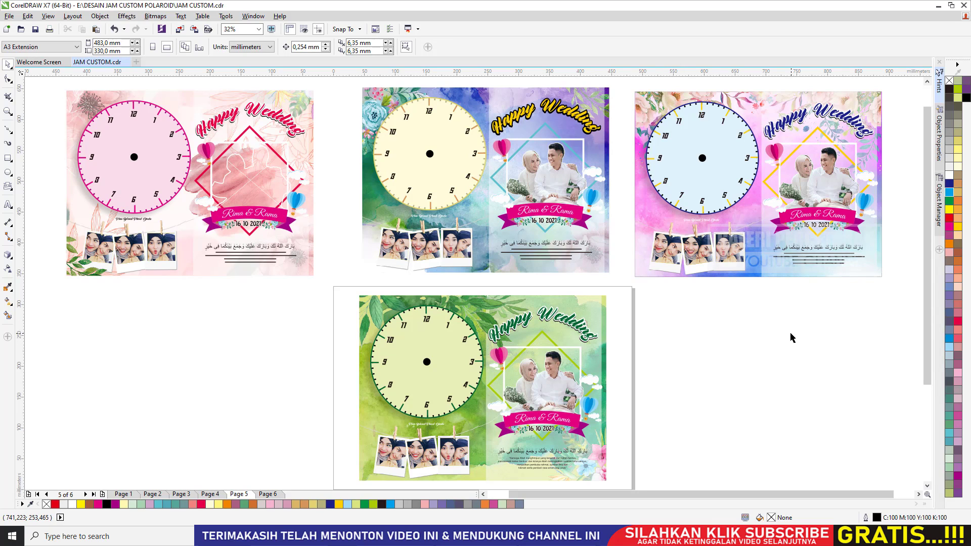
left_click(464, 225)
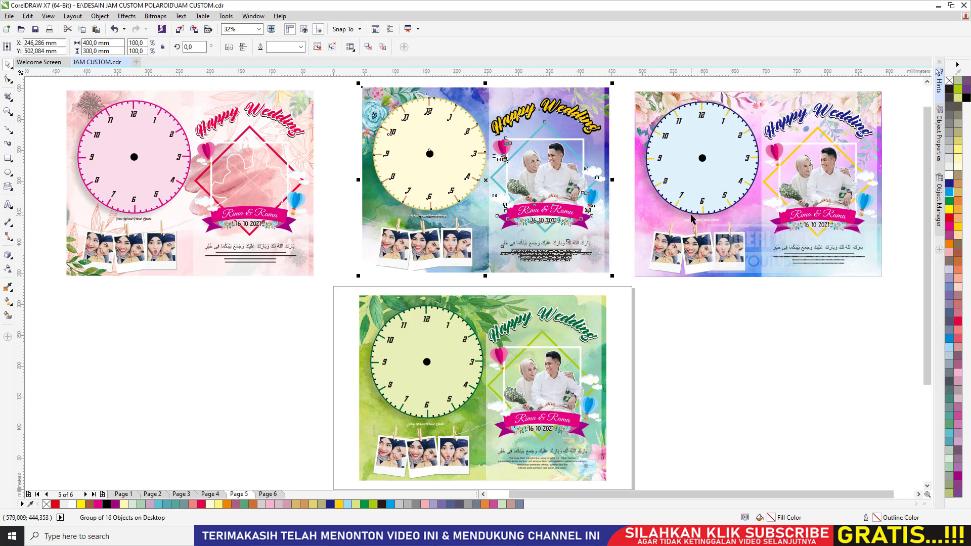
left_click(702, 182)
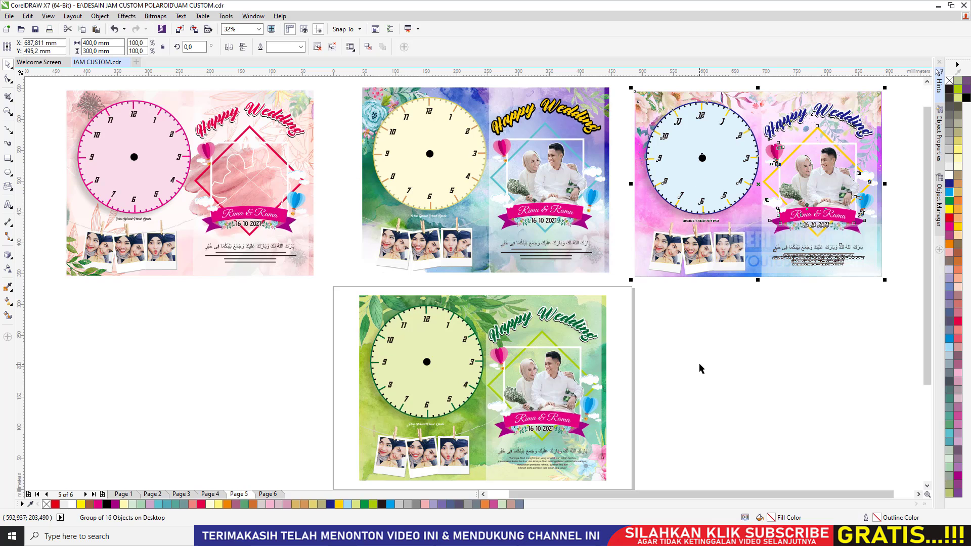